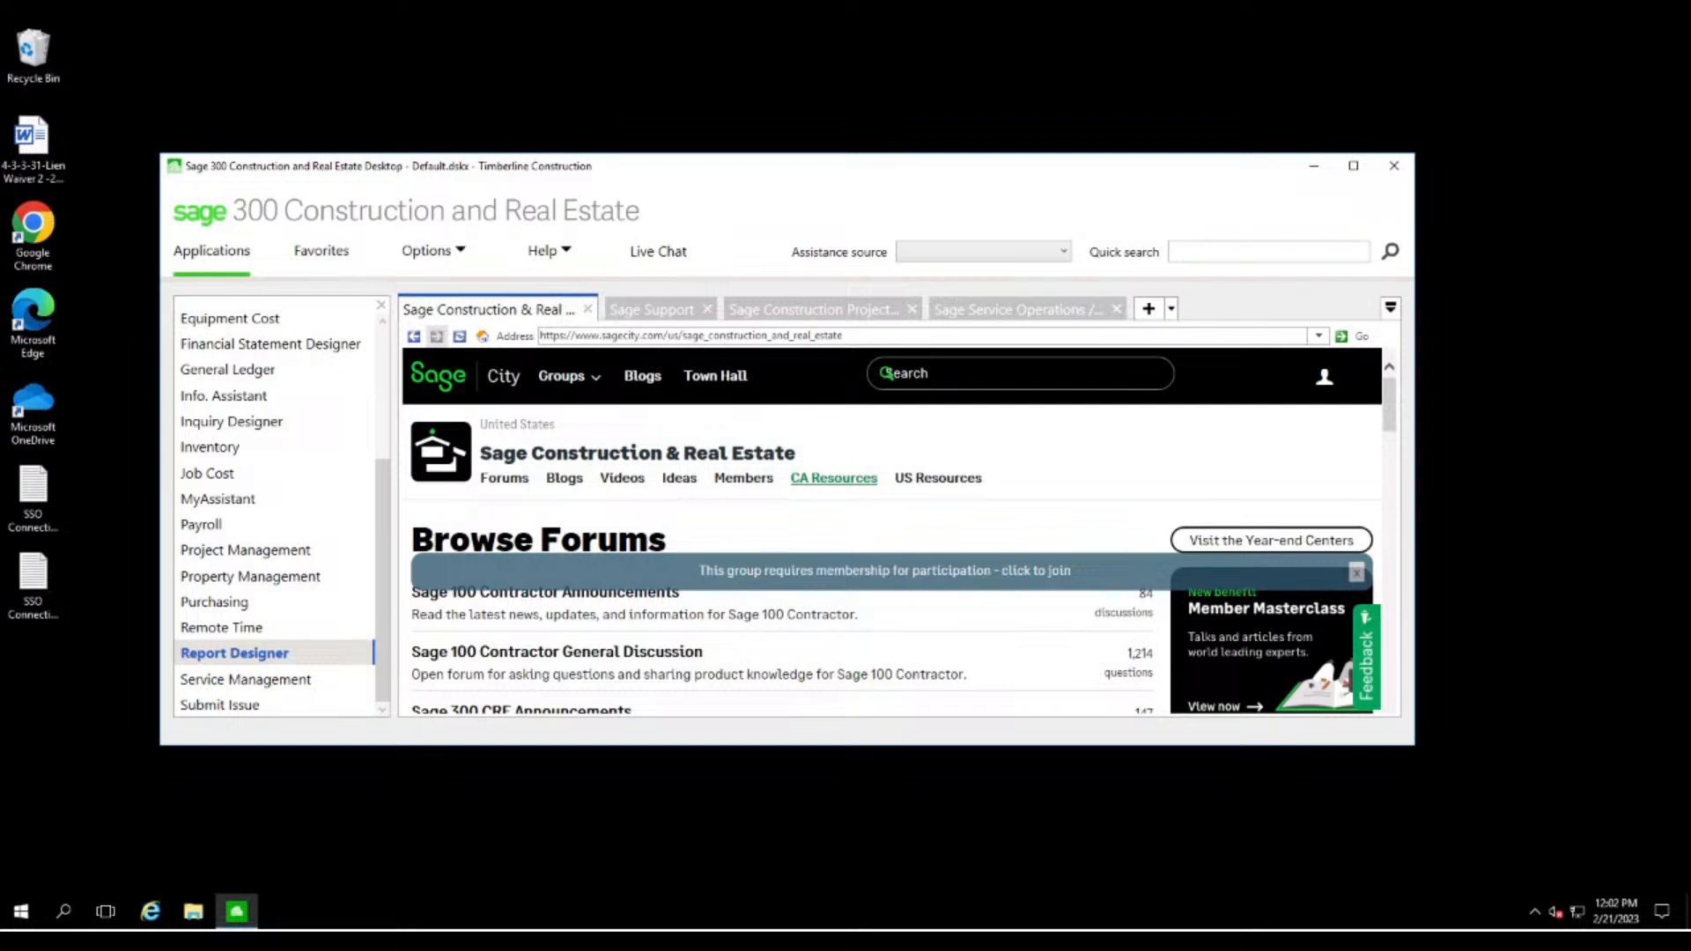
- Launch Notepad by searching 'notepad' from the Windows Start menu
{"action": "left_click", "coordinate": [21, 912]}
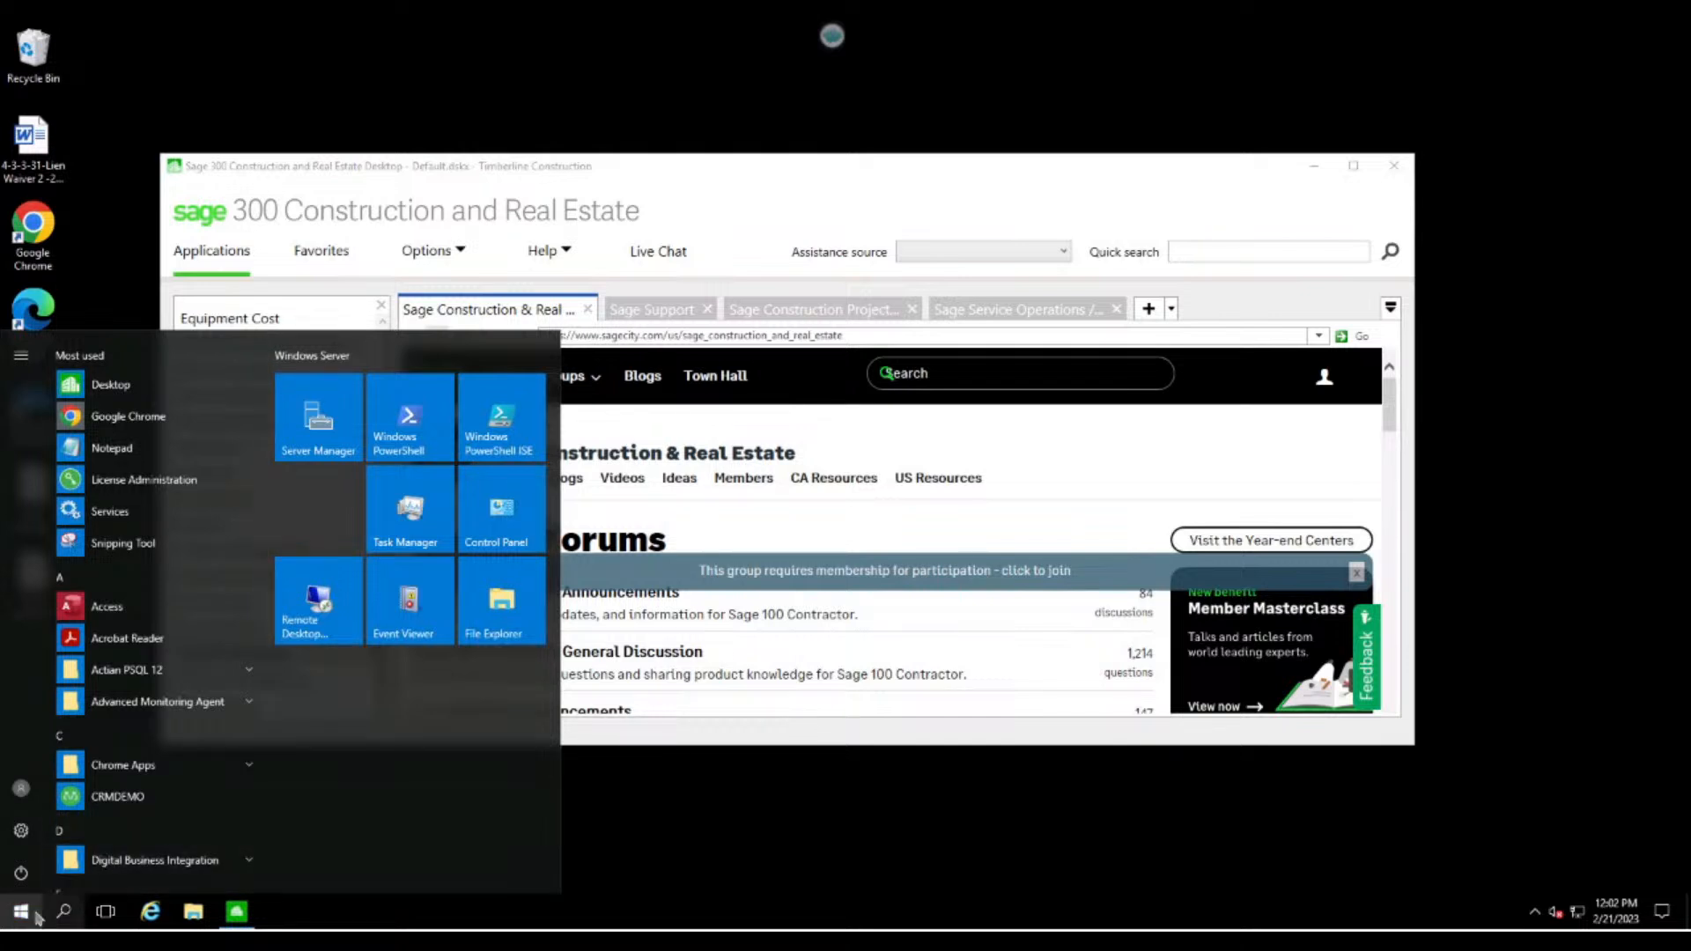
{"action": "right_click", "coordinate": [23, 915]}
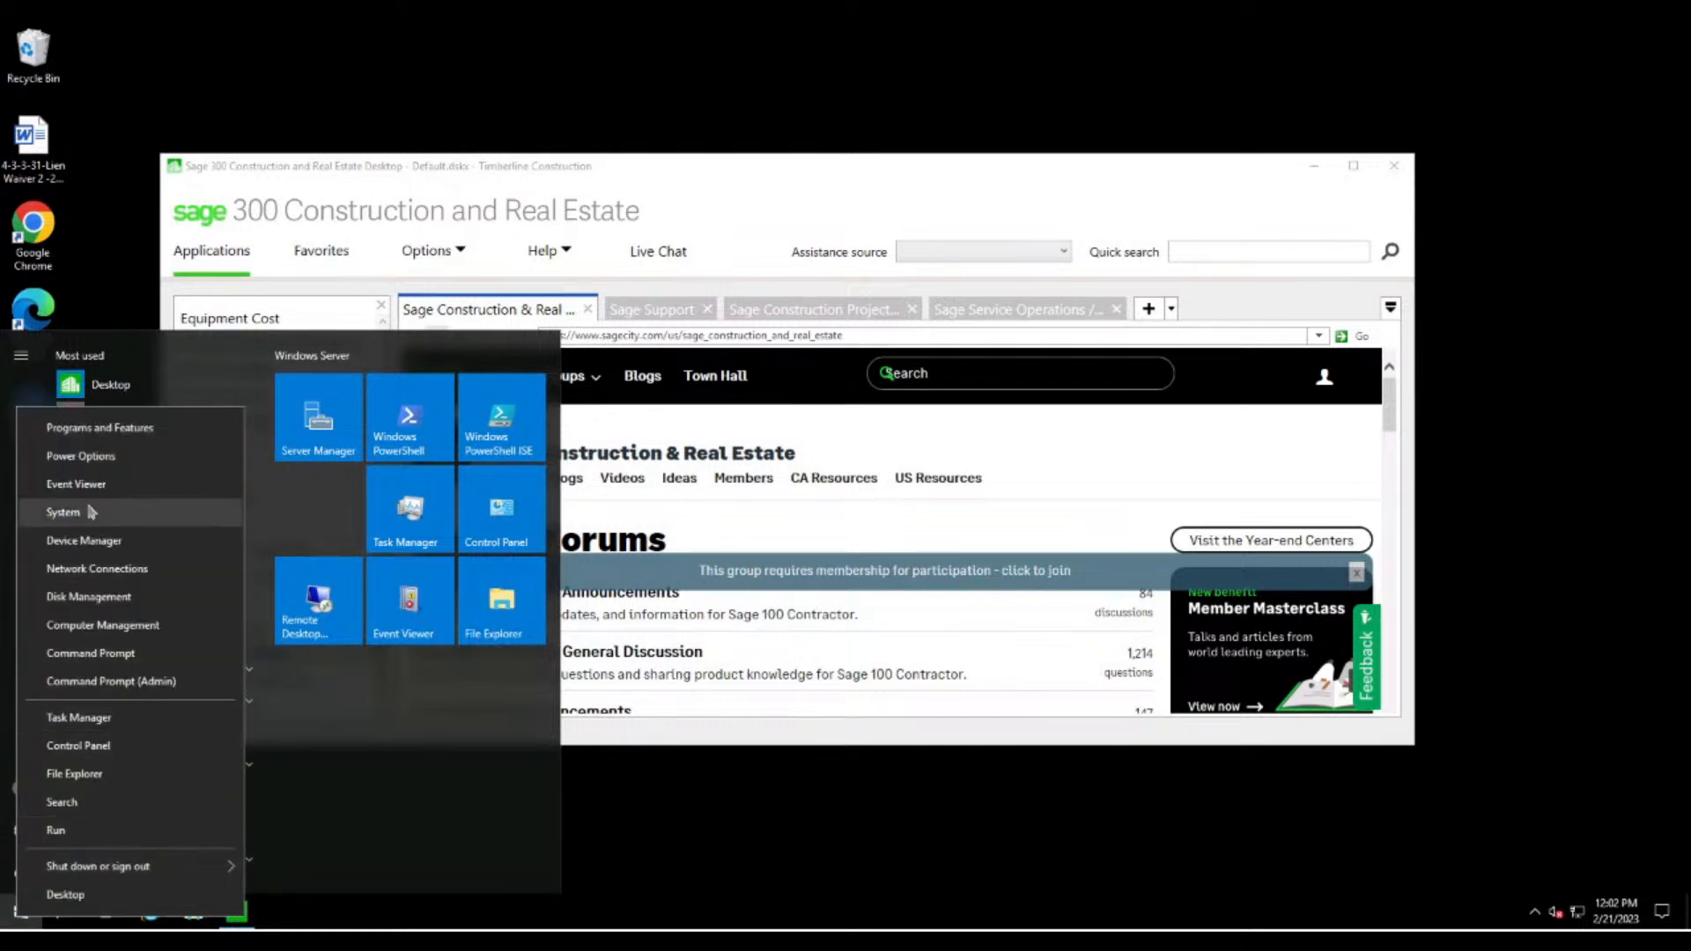
{"action": "left_click", "coordinate": [80, 832]}
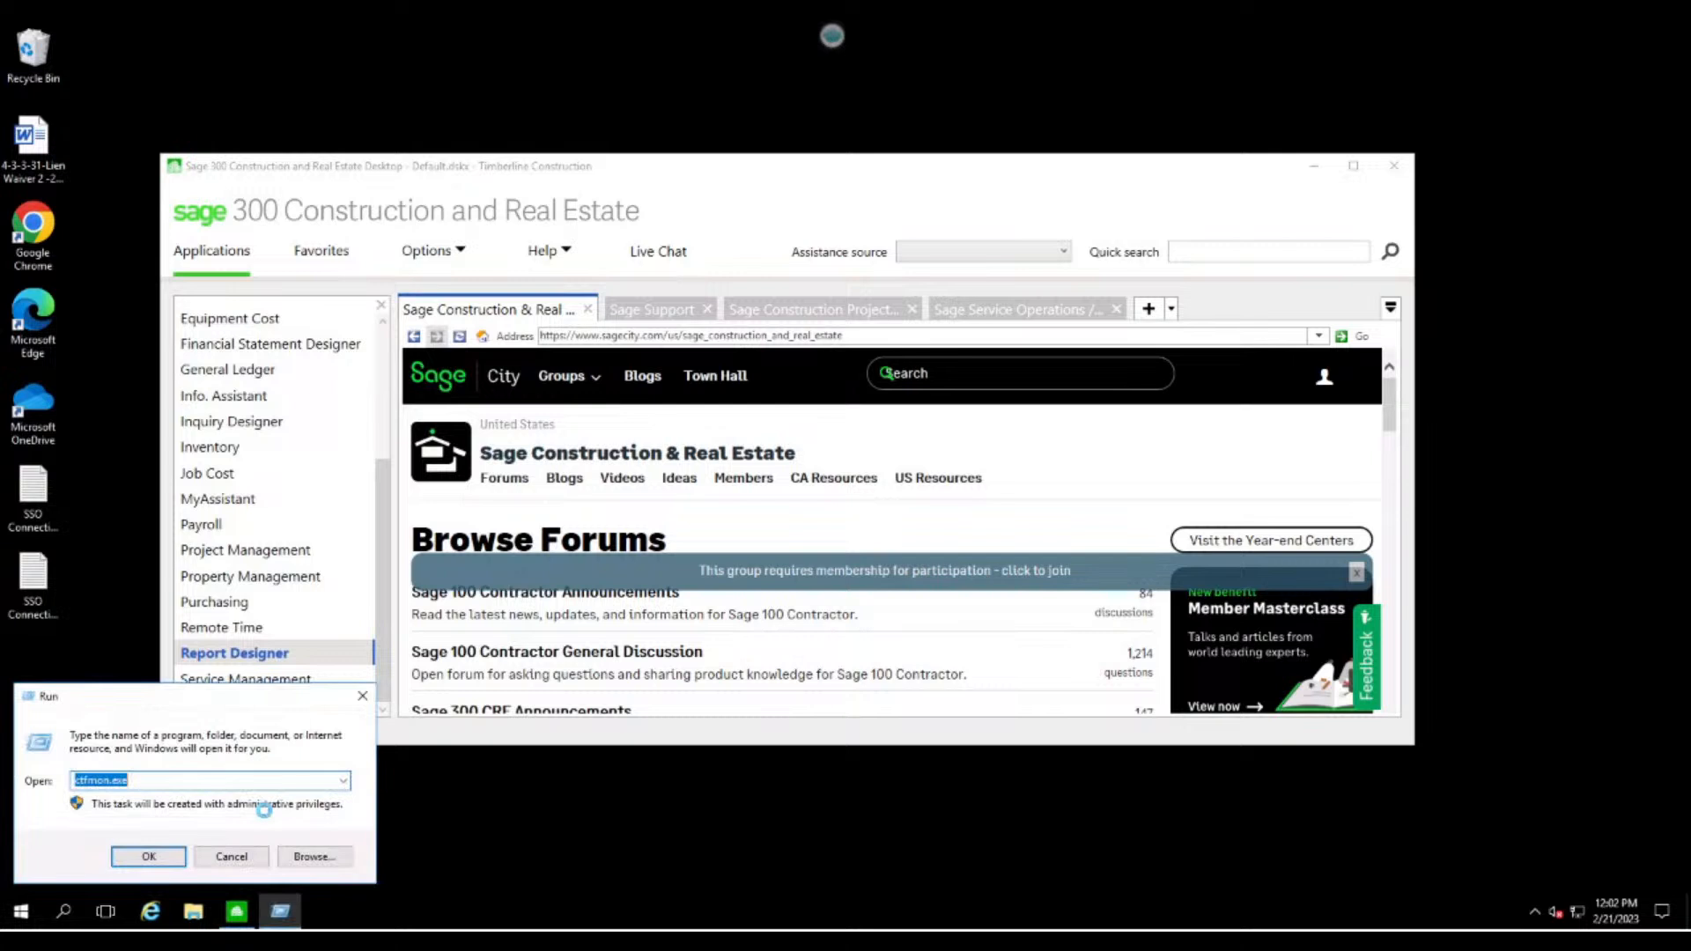
{"action": "key", "text": "Return"}
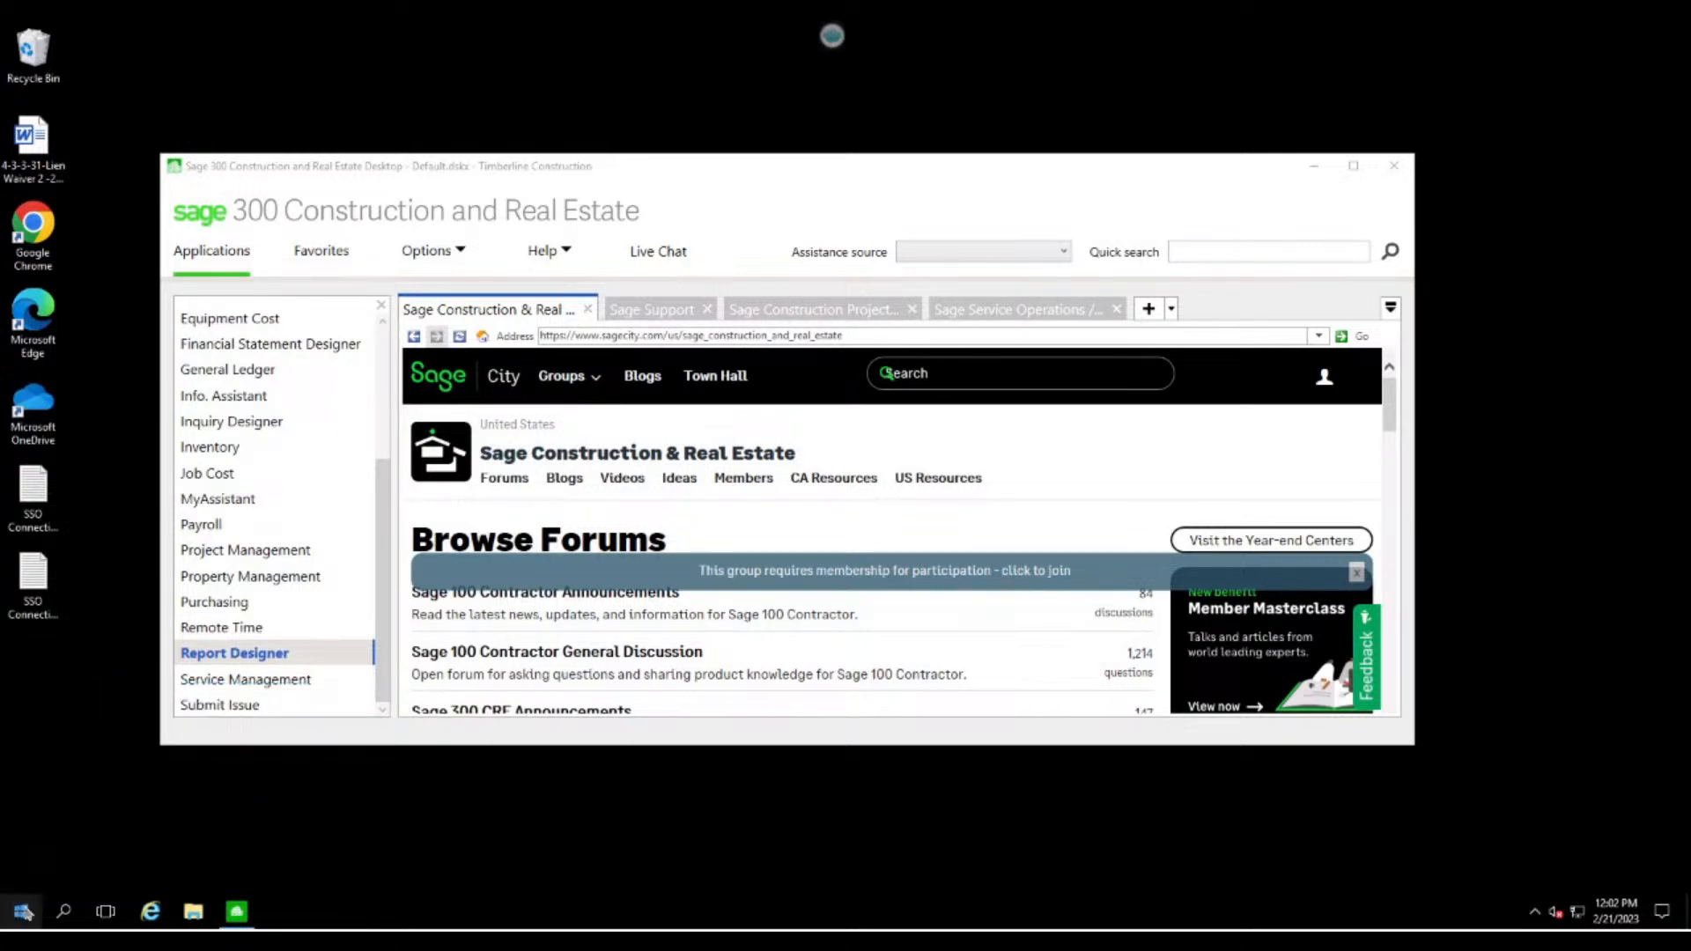
{"action": "left_click", "coordinate": [23, 913]}
{"action": "type", "text": "n"}
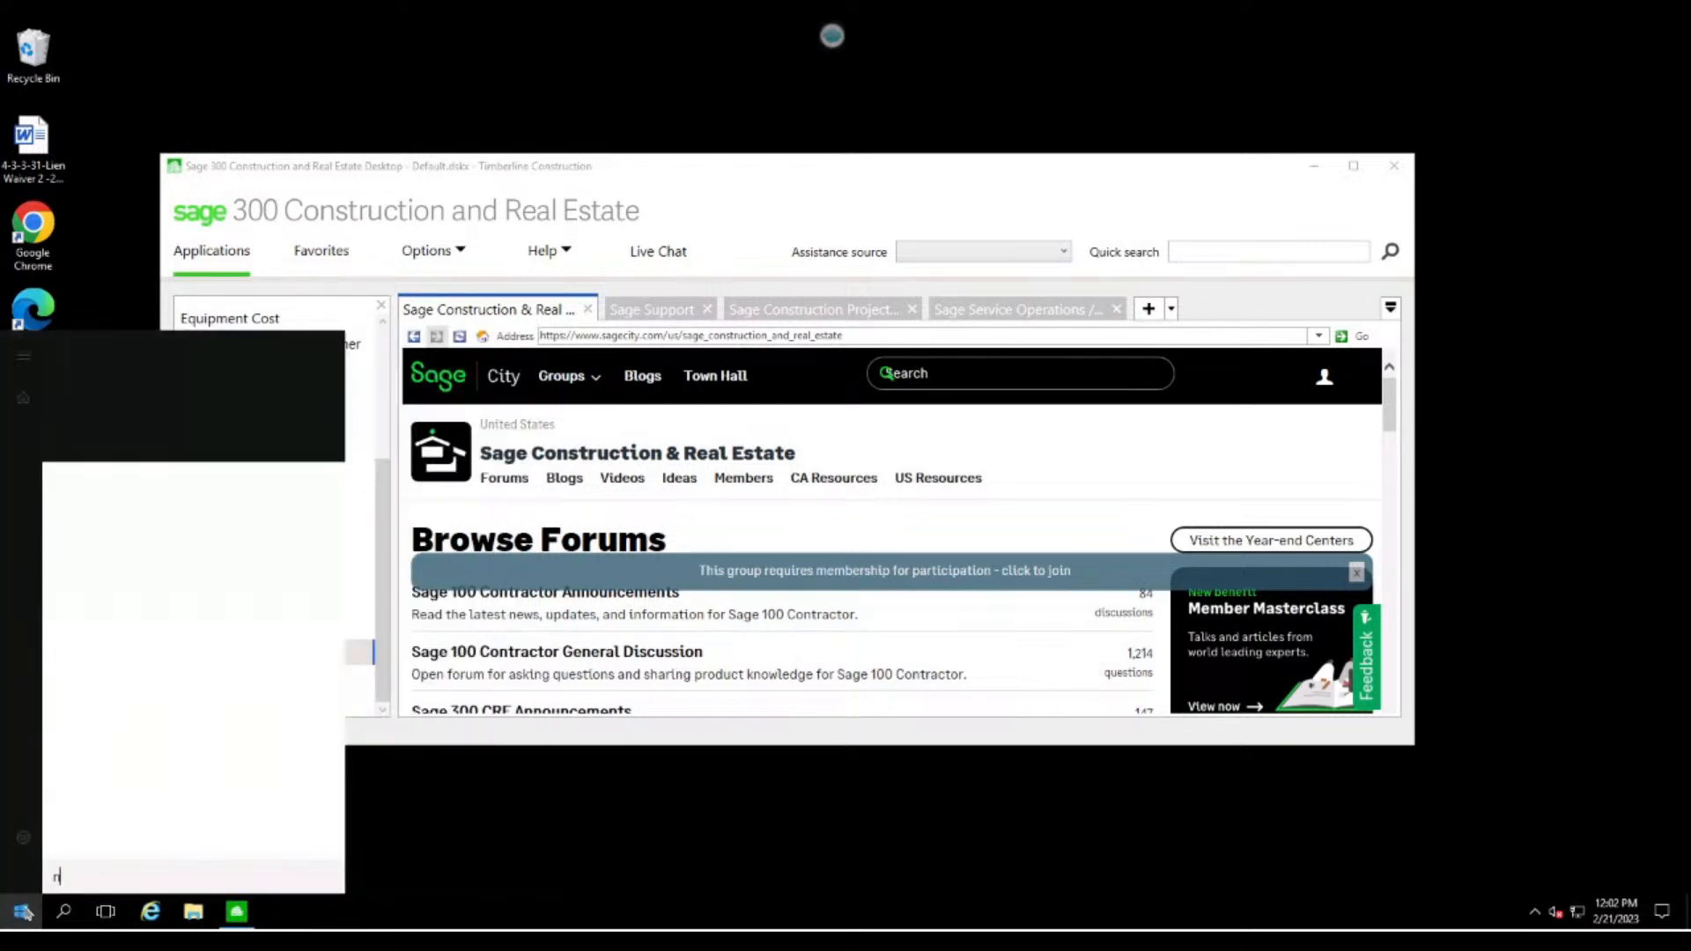
{"action": "type", "text": "otepad"}
{"action": "key", "text": "Return"}
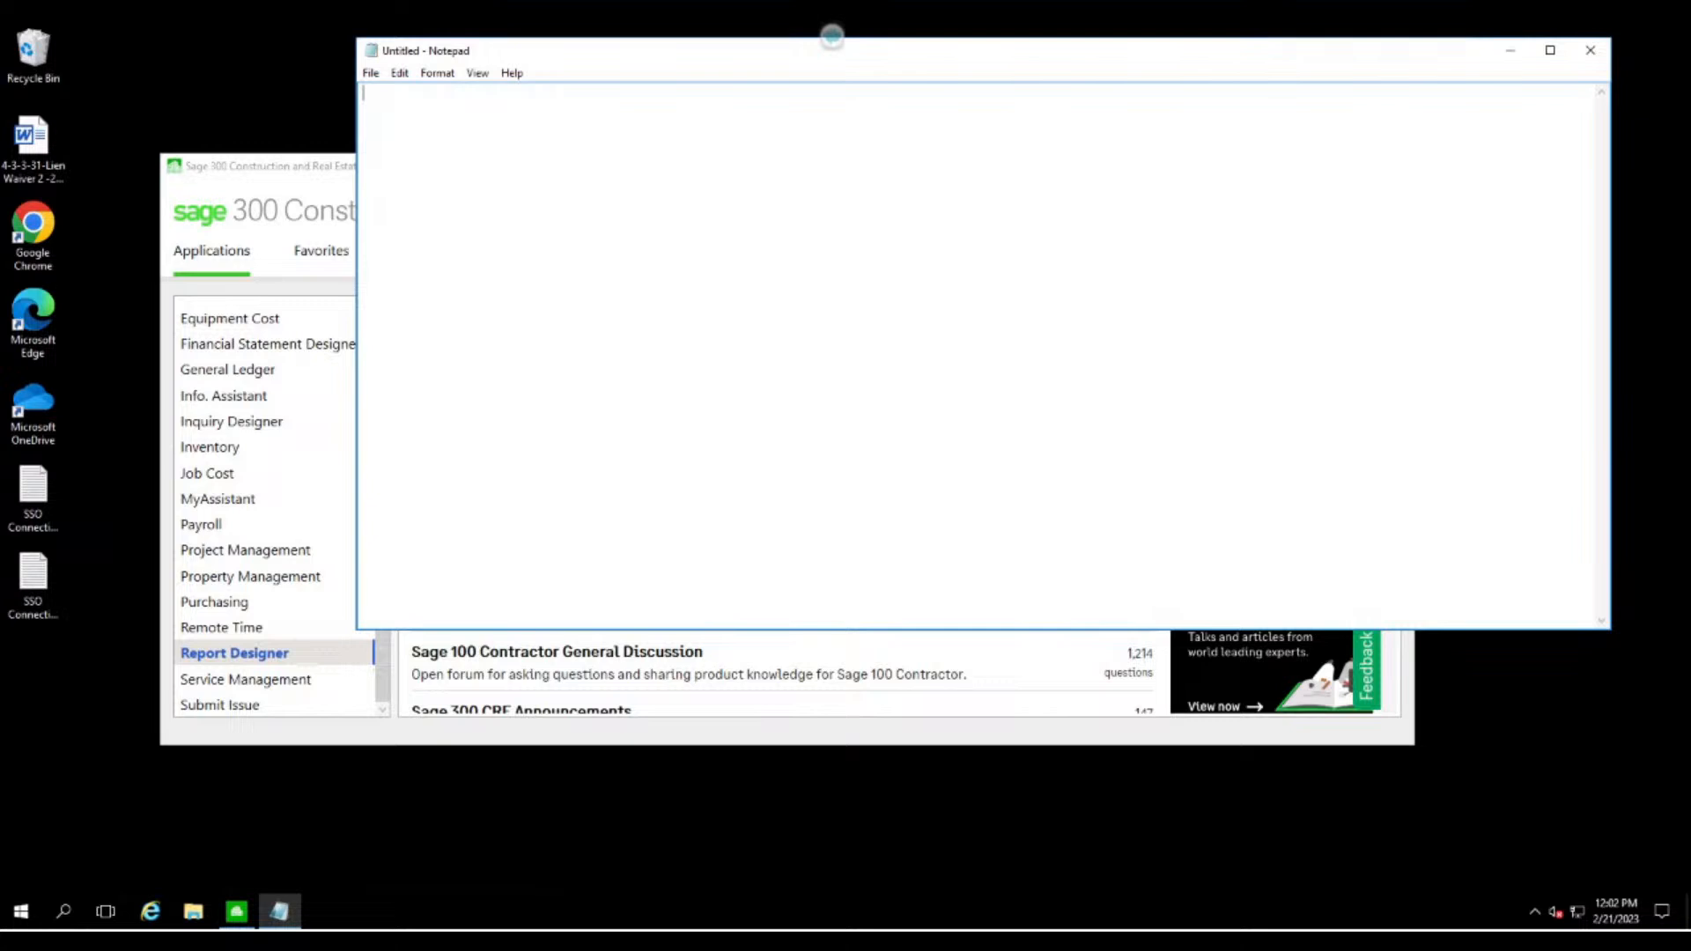
- List Job, Project Manager, Status, Budget, JTD Cost and Remaining Budget, then bring Sage 300 forward
{"action": "type", "text": "Job "}
{"action": "type", "text": "Project Man"}
{"action": "type", "text": "ager"}
{"action": "type", "text": "Status"}
{"action": "key", "text": "Return"}
{"action": "type", "text": "Budget"}
{"action": "key", "text": "Return"}
{"action": "type", "text": "JTD Cost"}
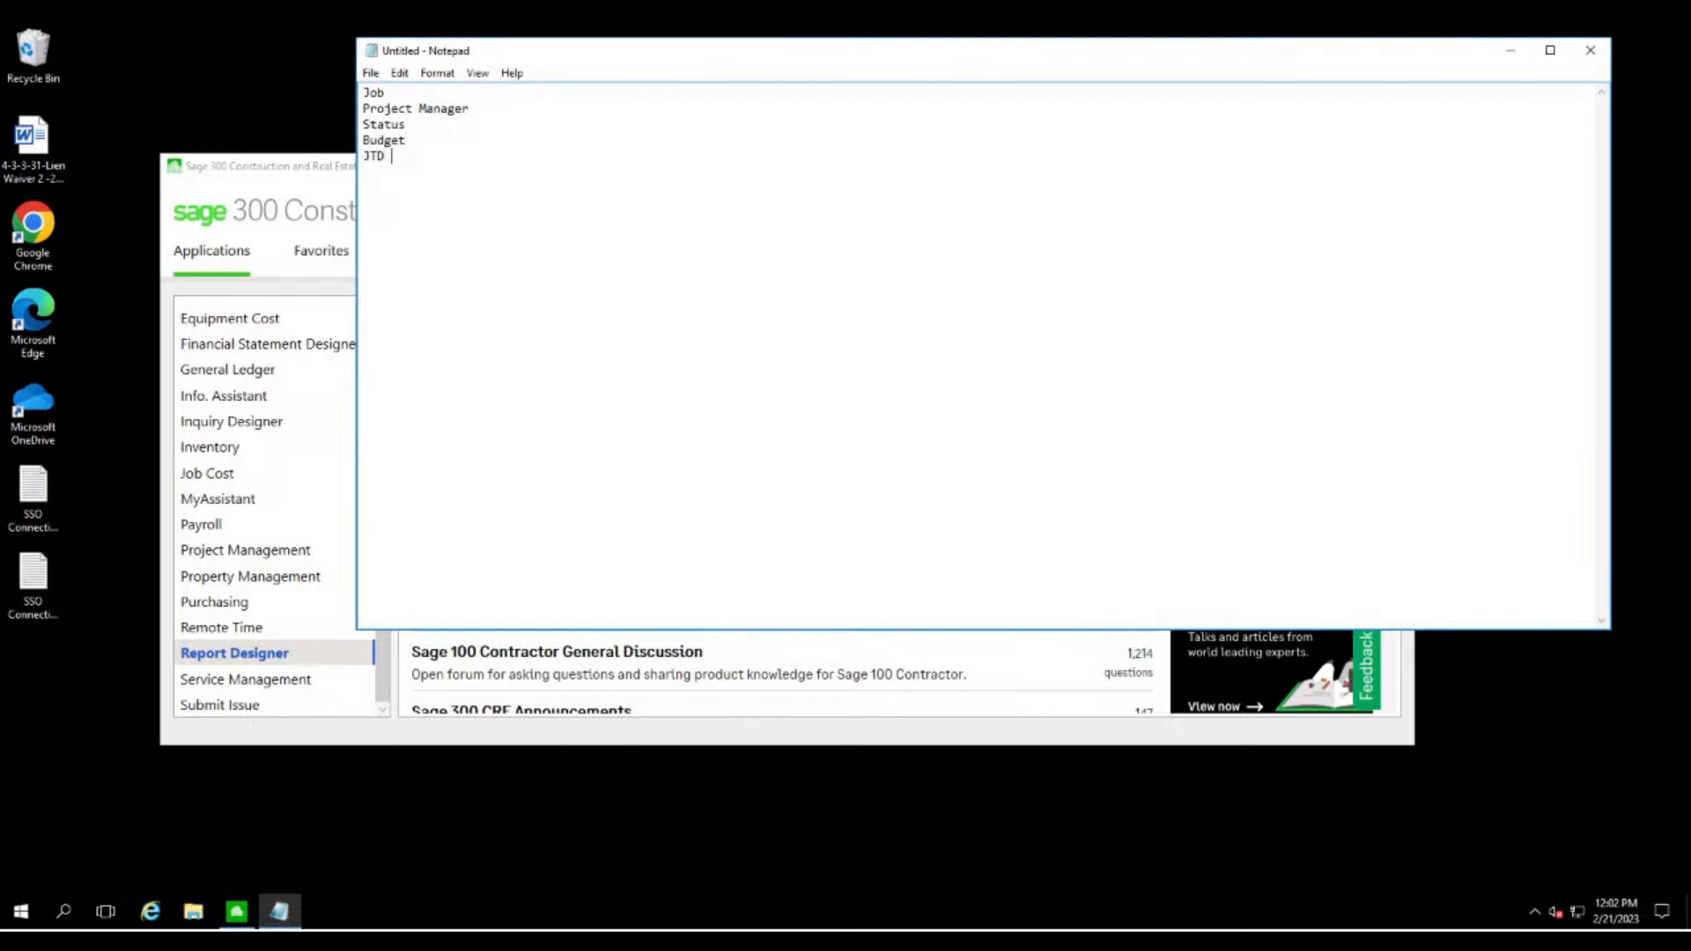
{"action": "key", "text": "Return"}
{"action": "type", "text": "Remainind"}
{"action": "type", "text": " Budget"}
{"action": "left_click_drag", "start_coordinate": [667, 60], "coordinate": [378, 87]}
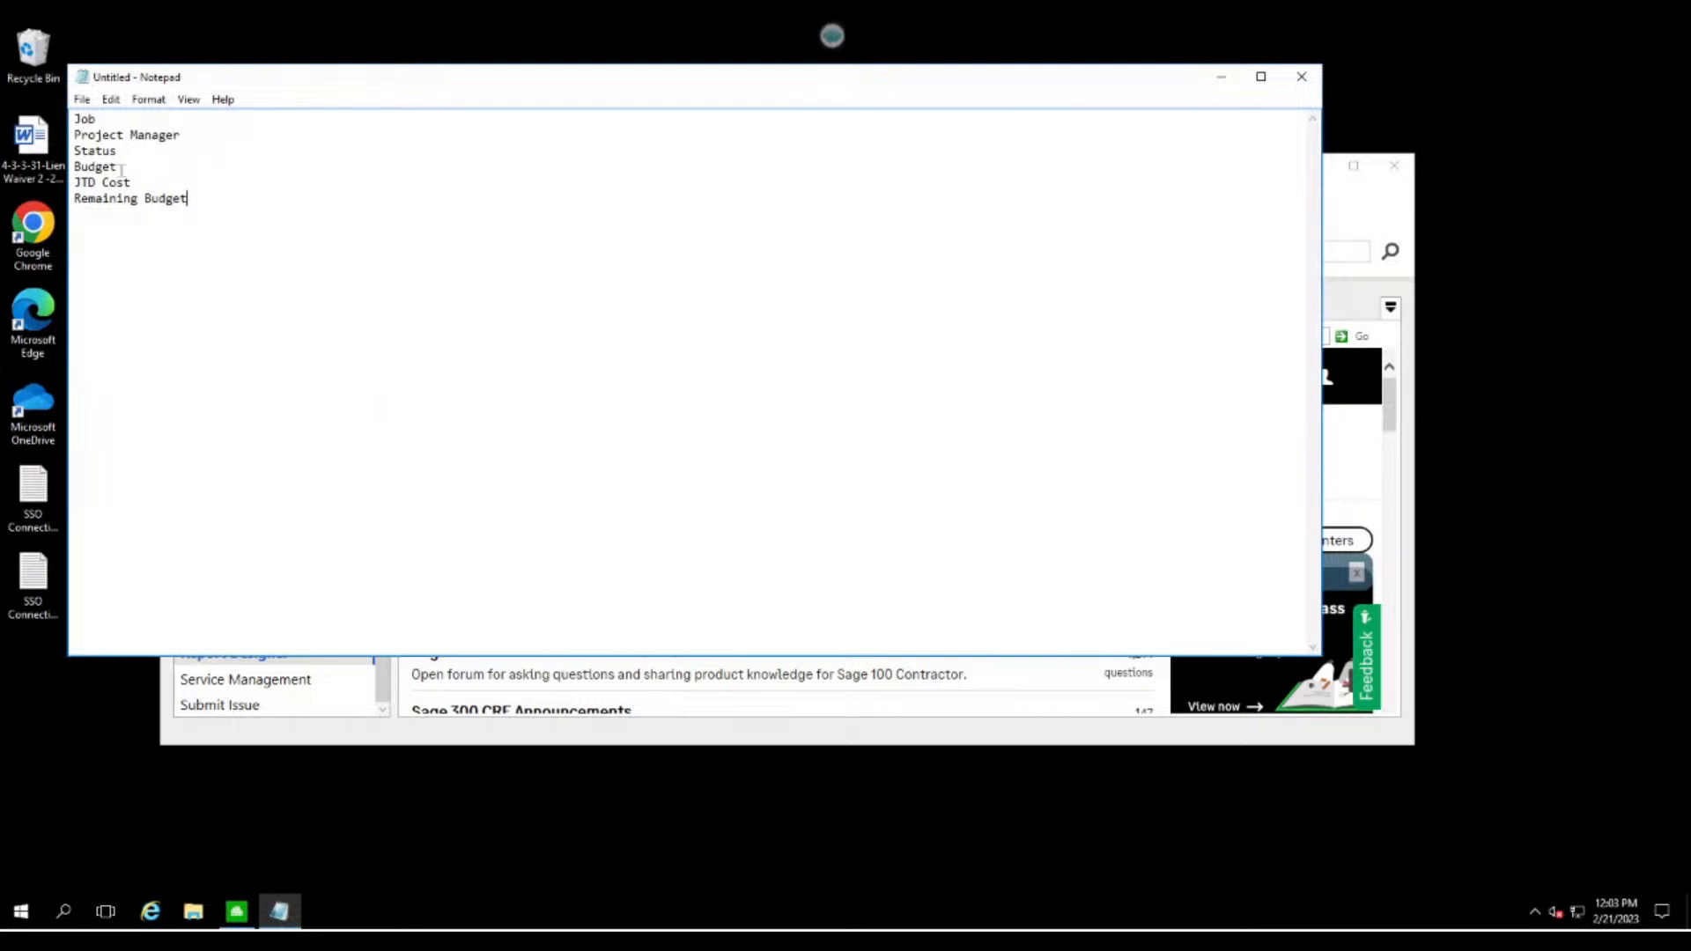
{"action": "left_click", "coordinate": [1369, 216]}
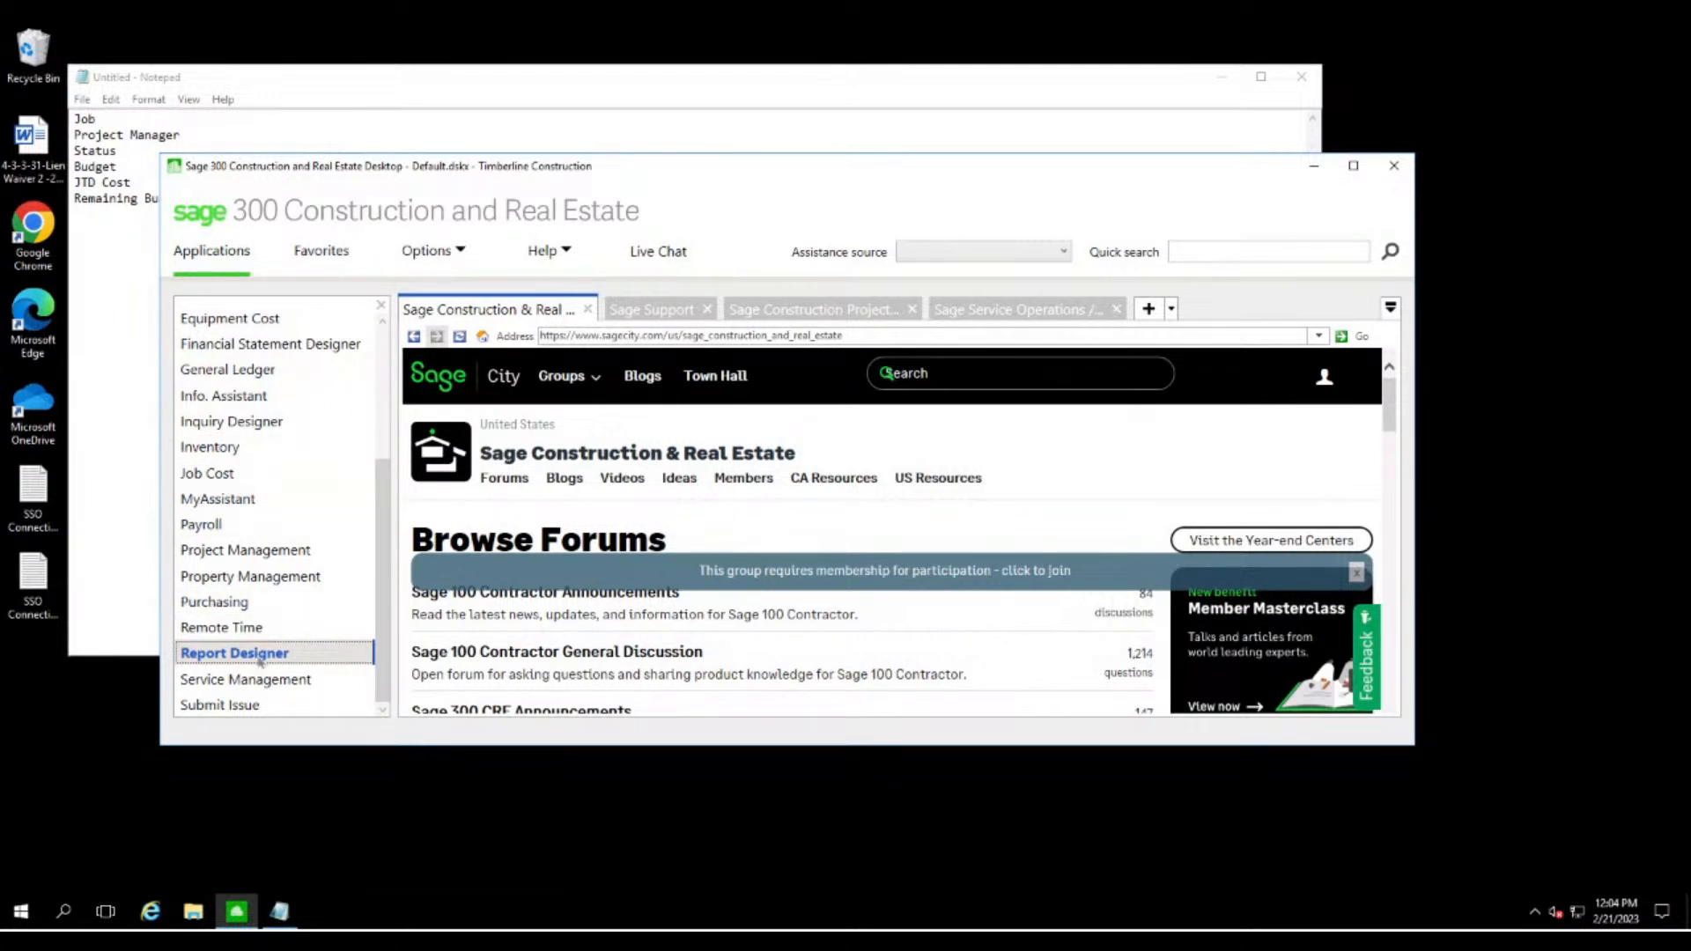
- Start Report Designer for the Timberline Construction2021 company, dismissing the warnings
{"action": "left_click", "coordinate": [441, 325]}
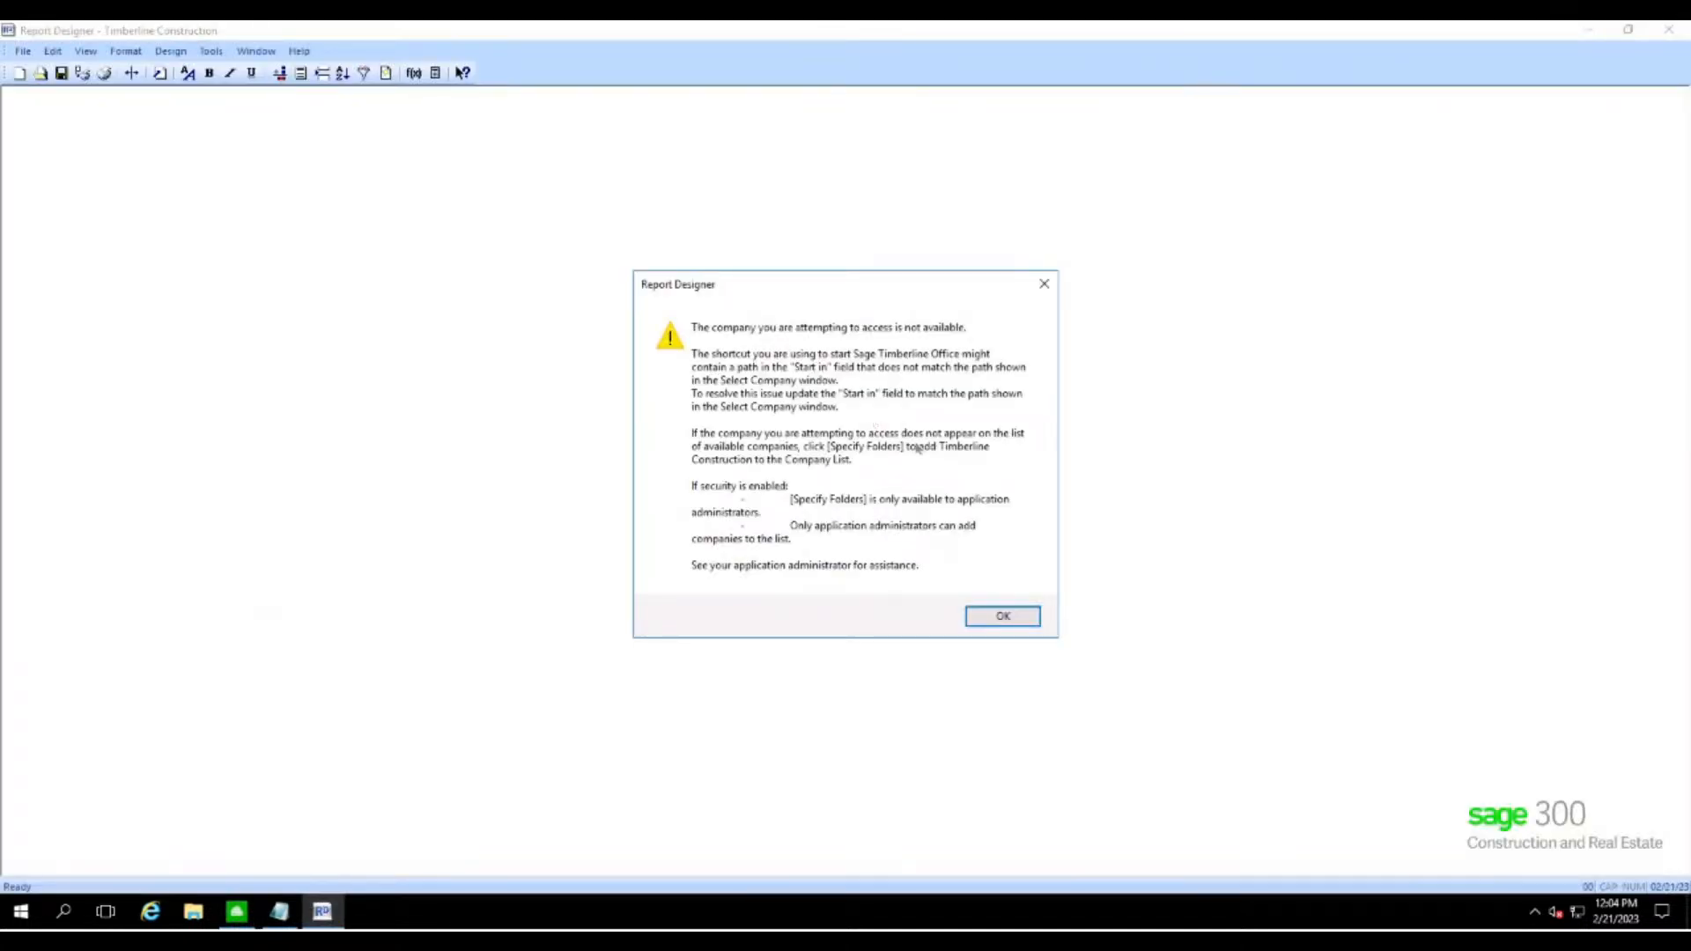
{"action": "left_click", "coordinate": [1003, 616]}
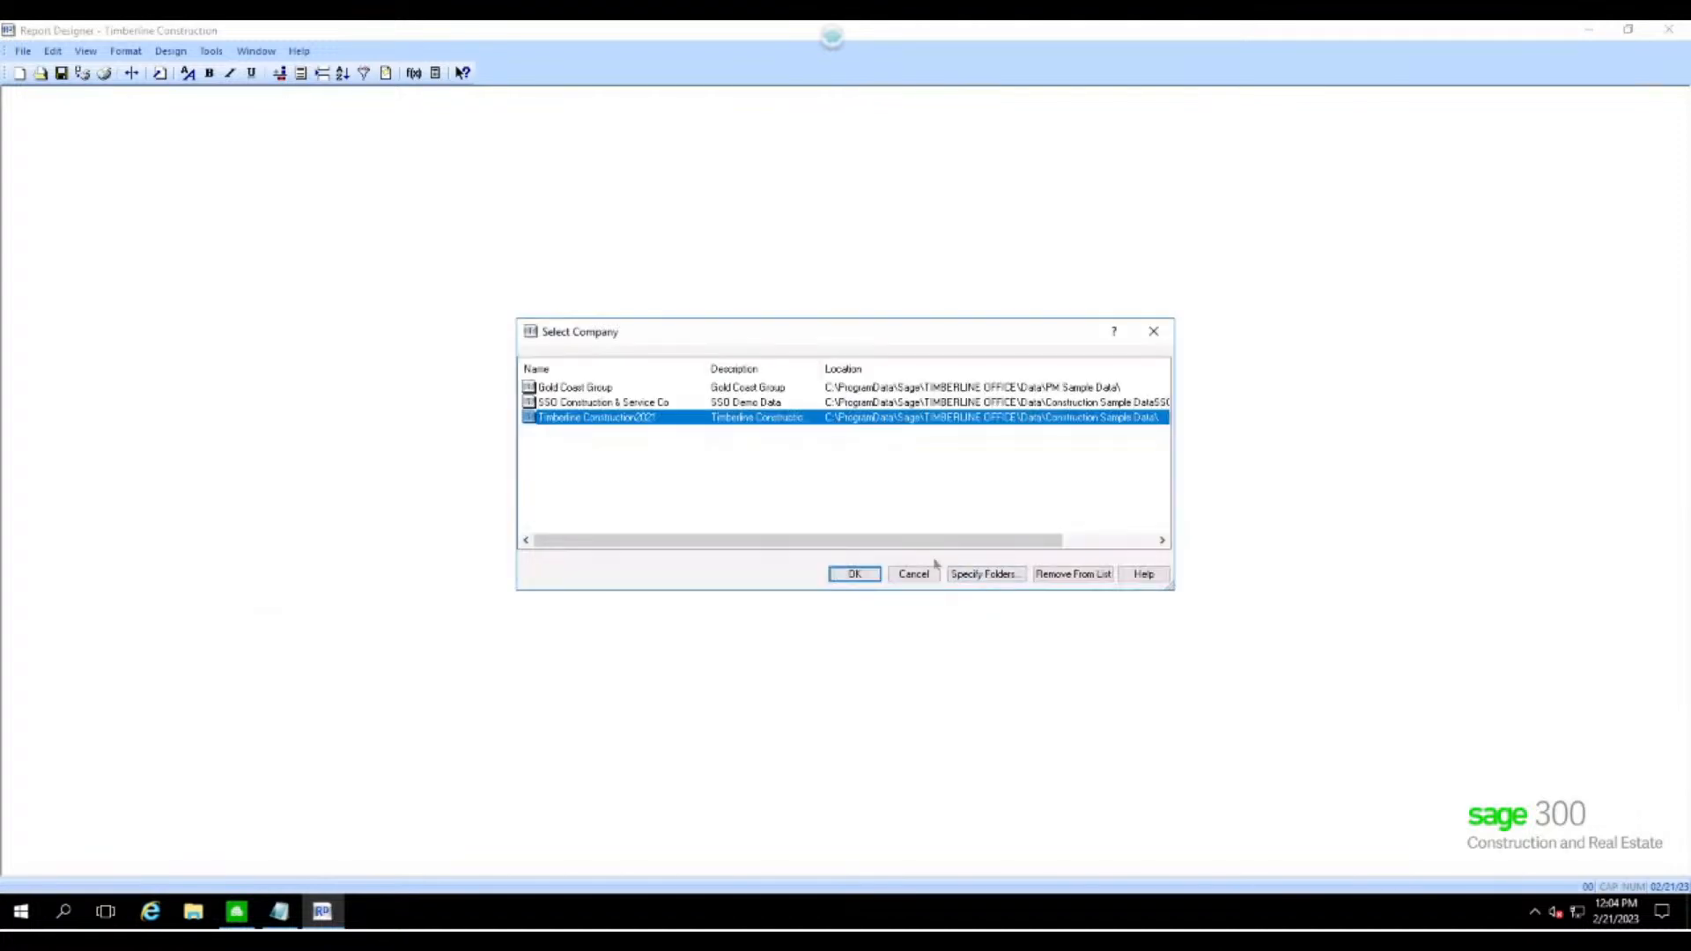
{"action": "left_click", "coordinate": [863, 577]}
{"action": "left_click", "coordinate": [983, 566]}
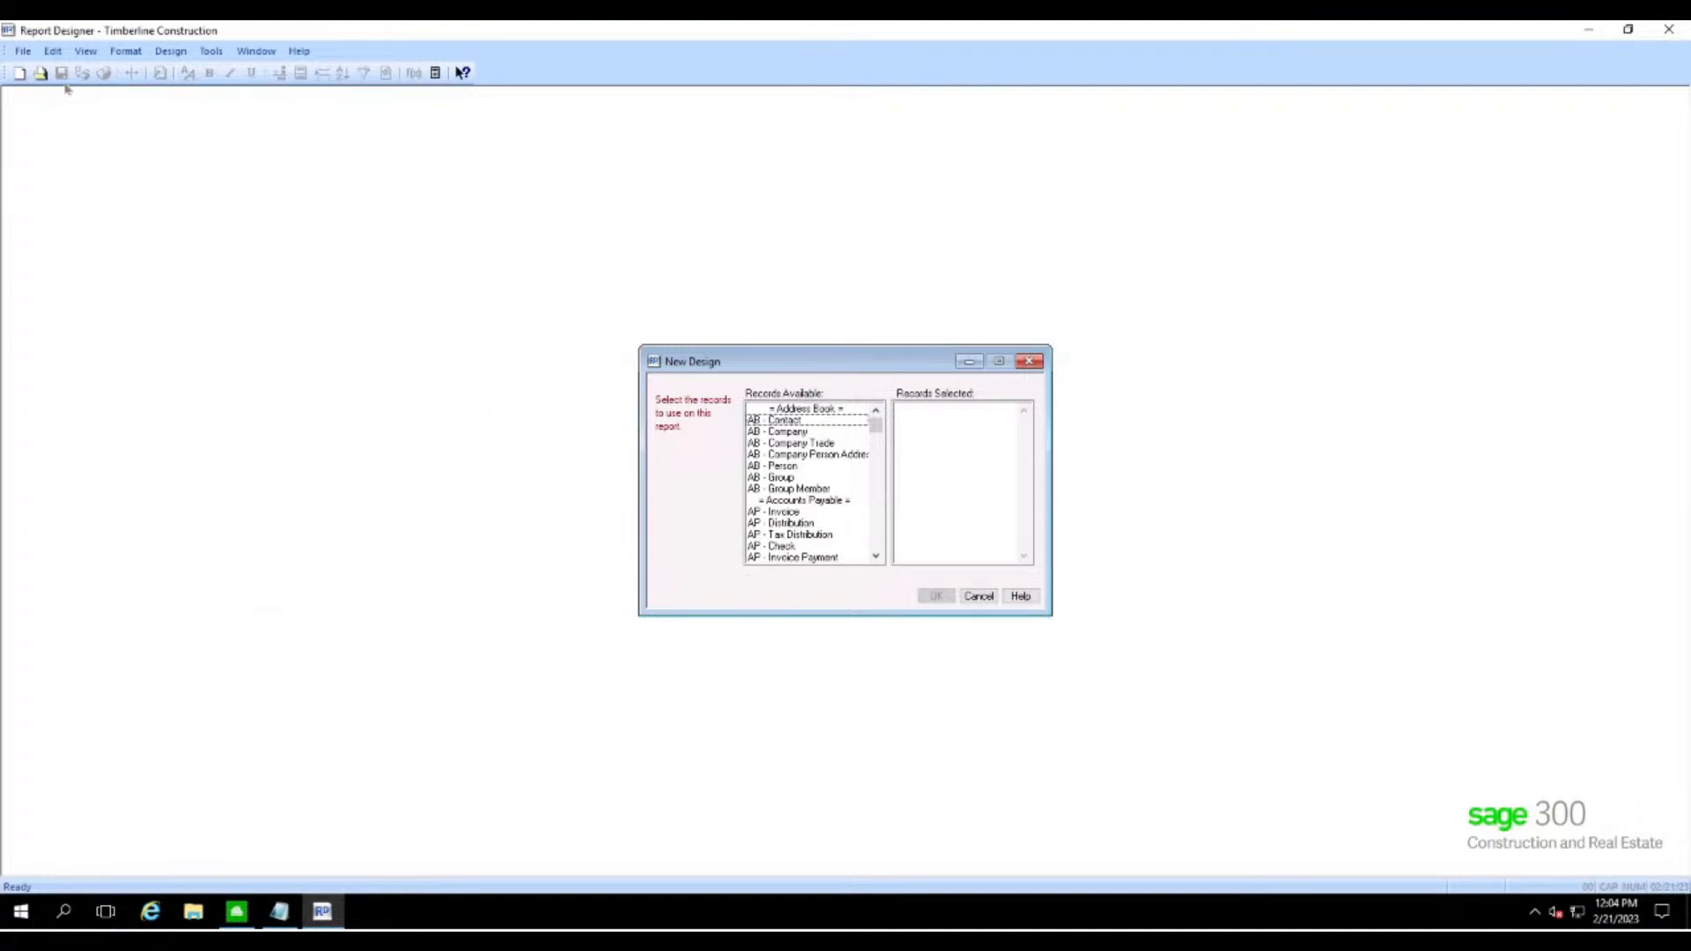
- Add JC - Job to the selected records in New Design
{"action": "left_click", "coordinate": [23, 50]}
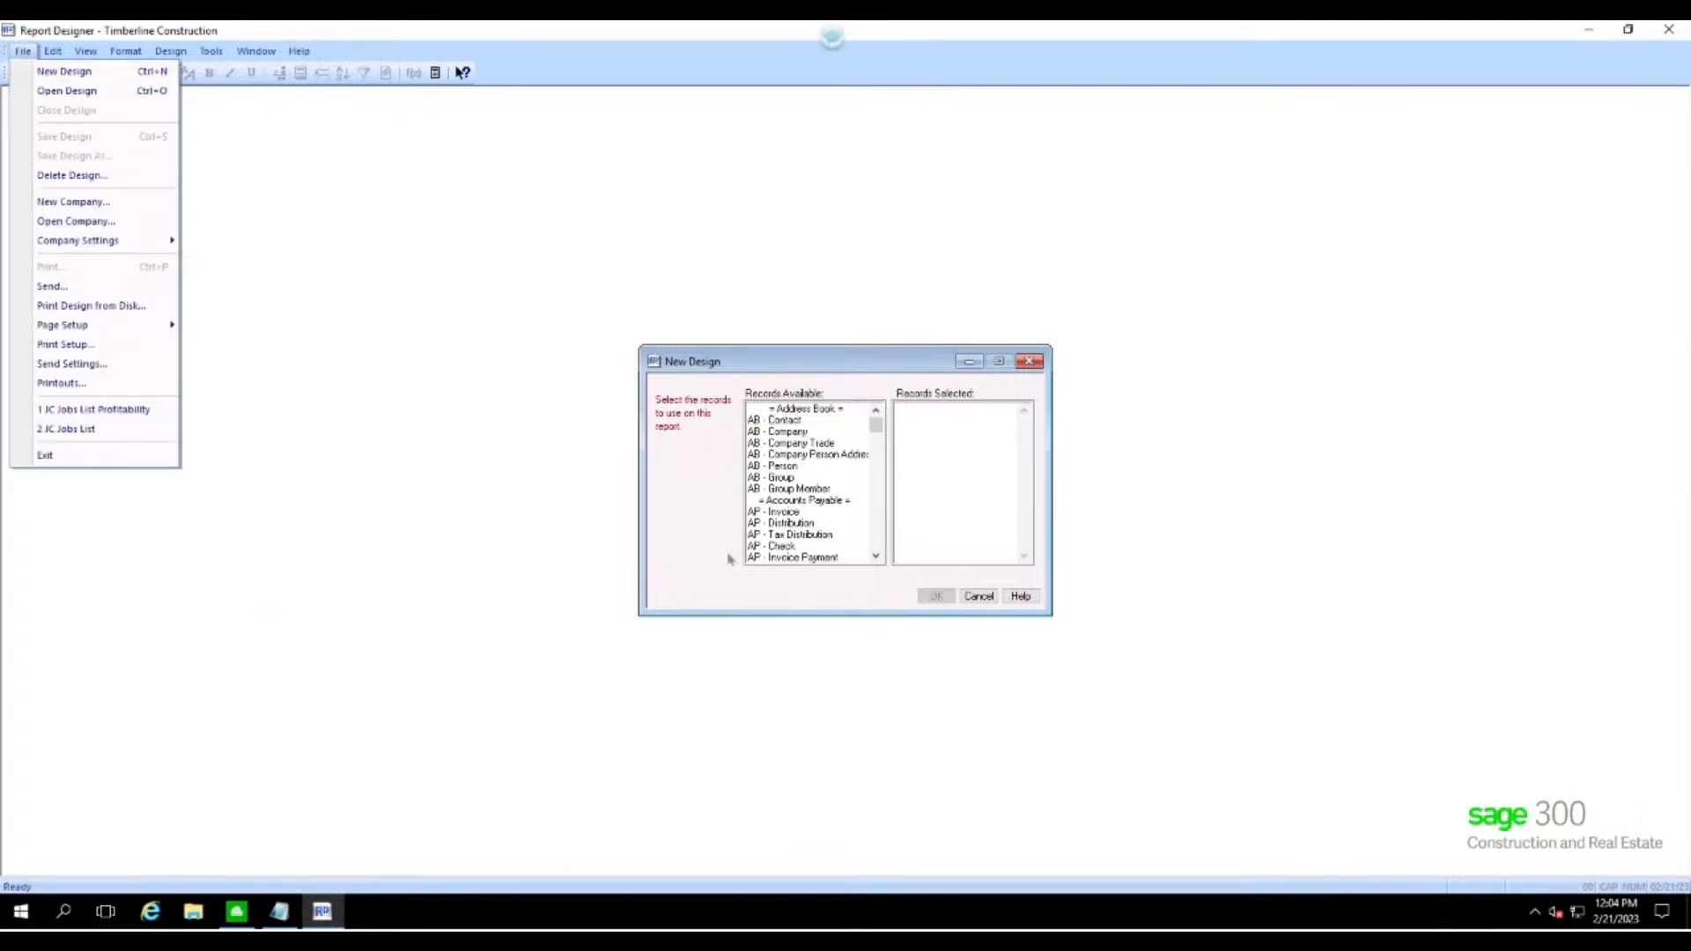
{"action": "left_click", "coordinate": [809, 487]}
{"action": "double_click", "coordinate": [807, 479]}
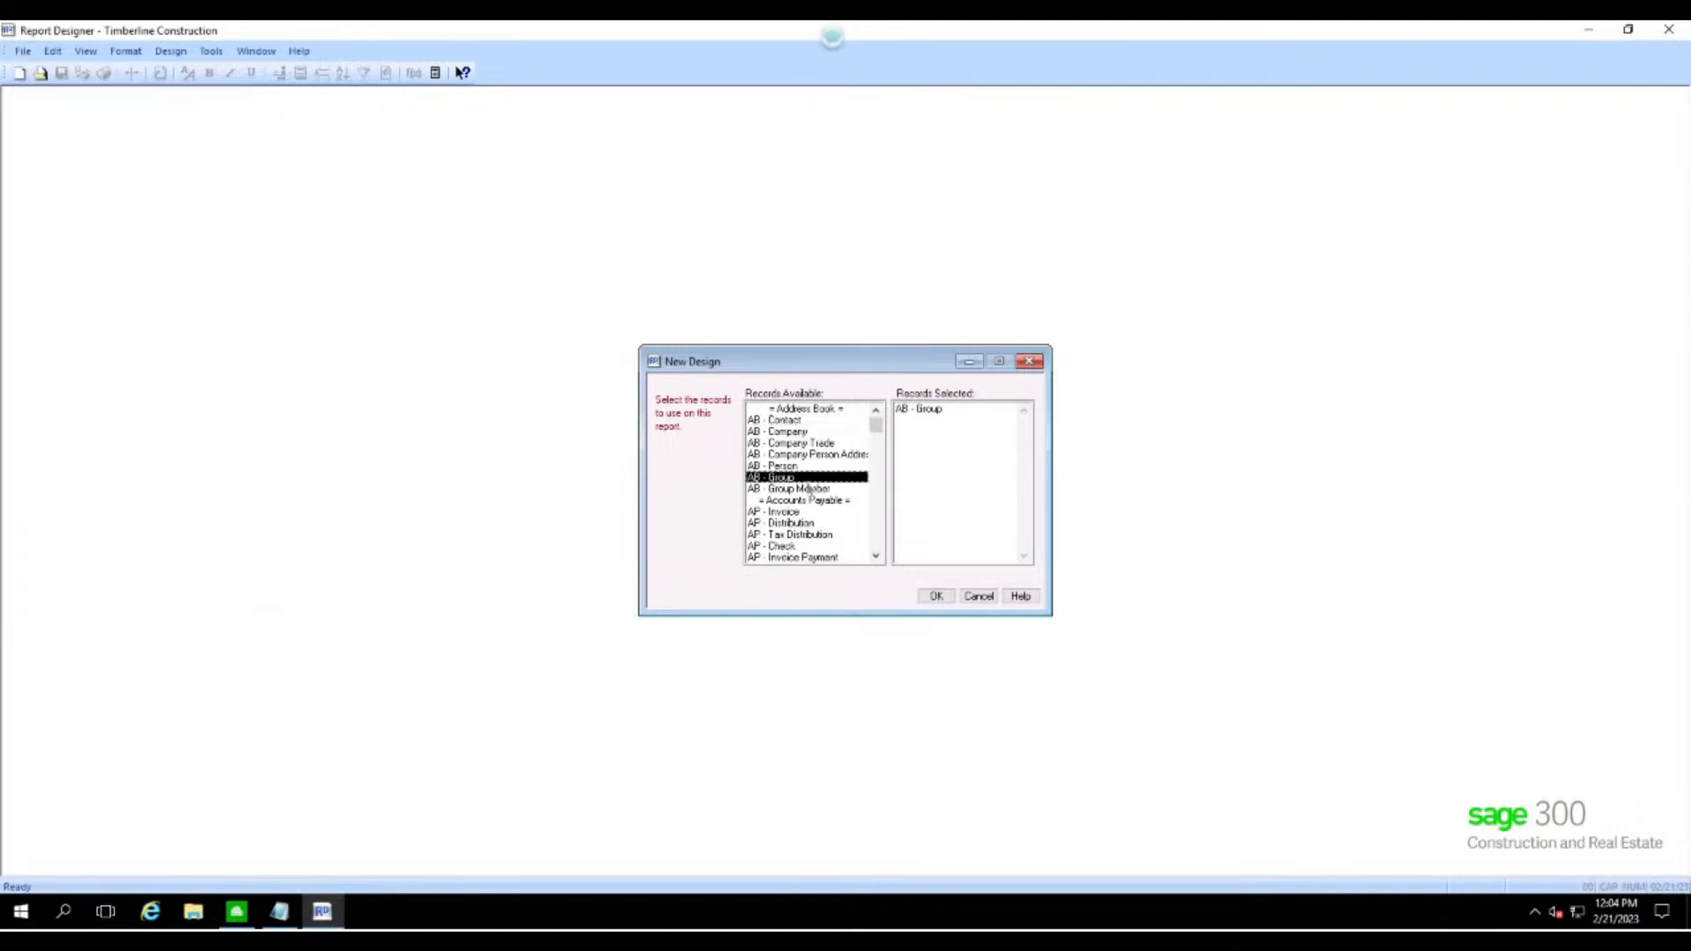
{"action": "left_click", "coordinate": [808, 480]}
{"action": "key", "text": "j"}
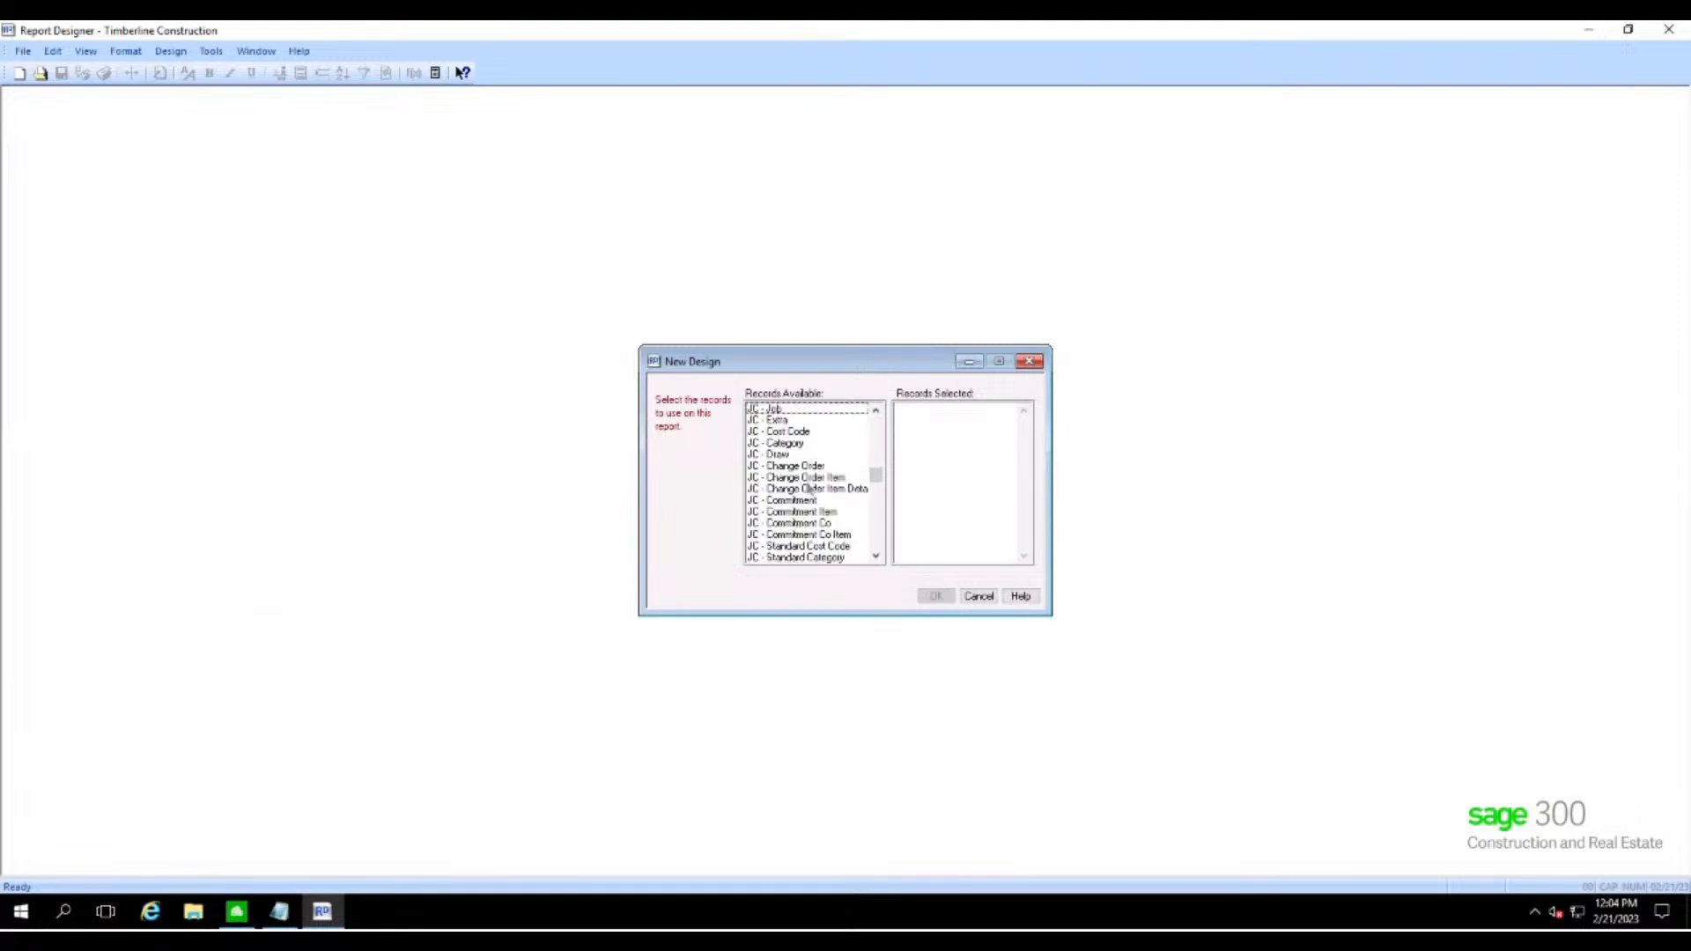
{"action": "key", "text": "space"}
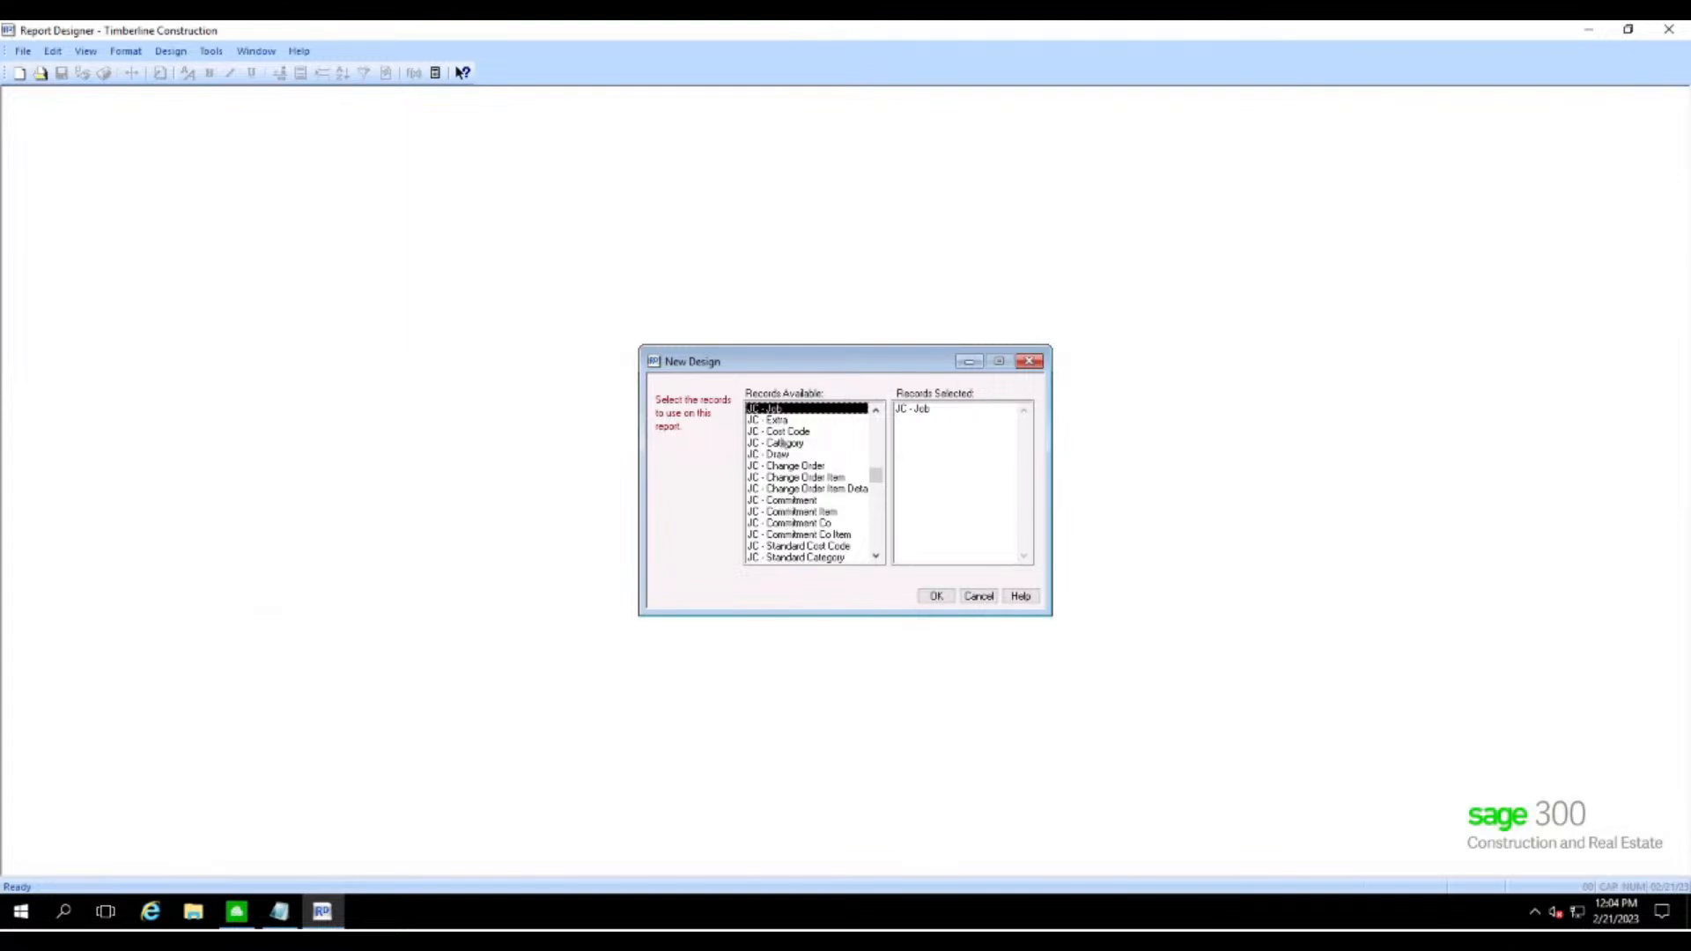
- Clear the extra Cost Code and Change Order Item records, leaving only JC - Job, and create the design
{"action": "left_click", "coordinate": [787, 433]}
{"action": "left_click", "coordinate": [778, 433]}
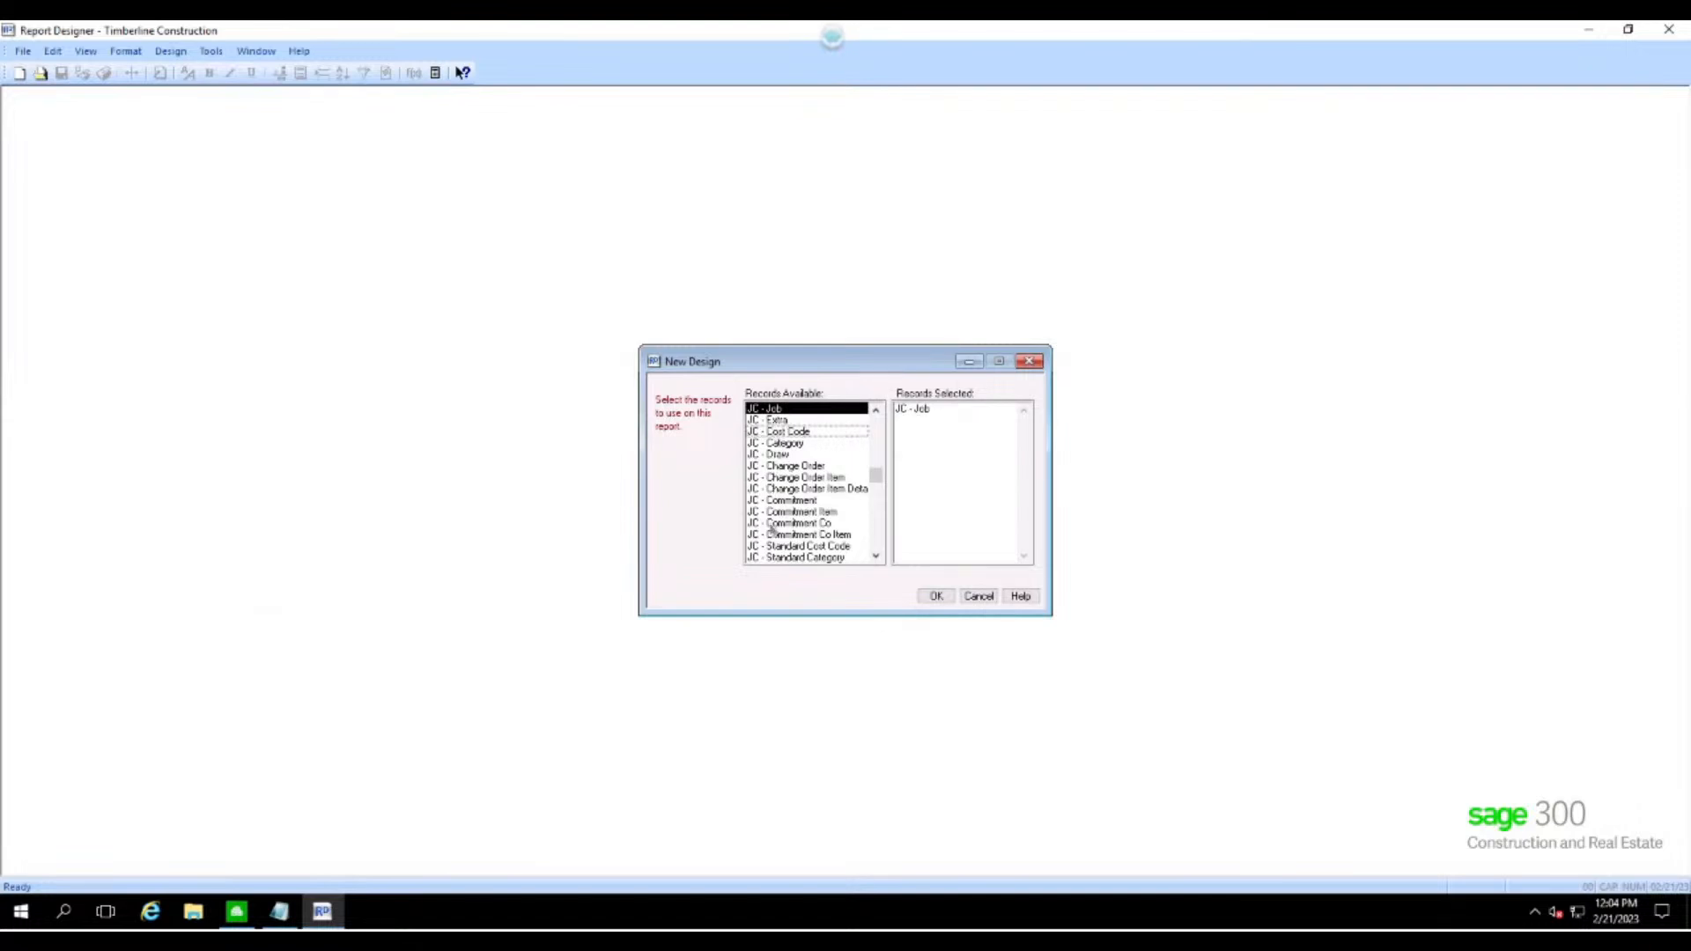
{"action": "left_click", "coordinate": [777, 432]}
{"action": "left_click", "coordinate": [777, 432]}
{"action": "left_click", "coordinate": [790, 431]}
{"action": "left_click", "coordinate": [777, 478]}
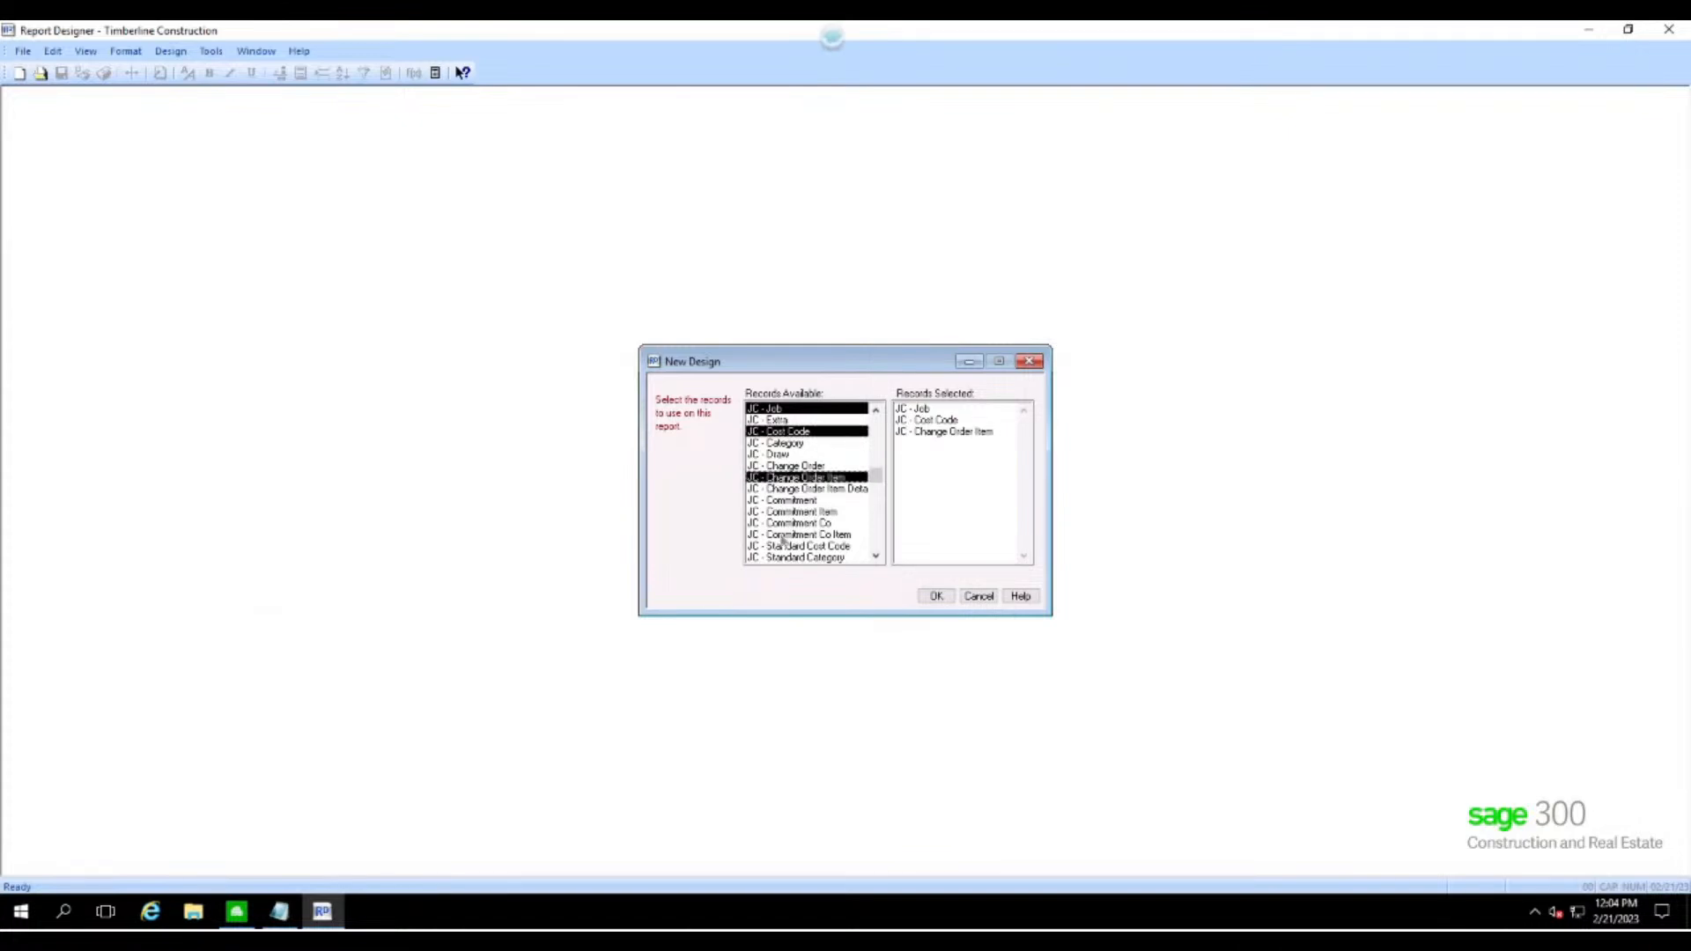
{"action": "left_click", "coordinate": [783, 478]}
{"action": "left_click", "coordinate": [782, 434]}
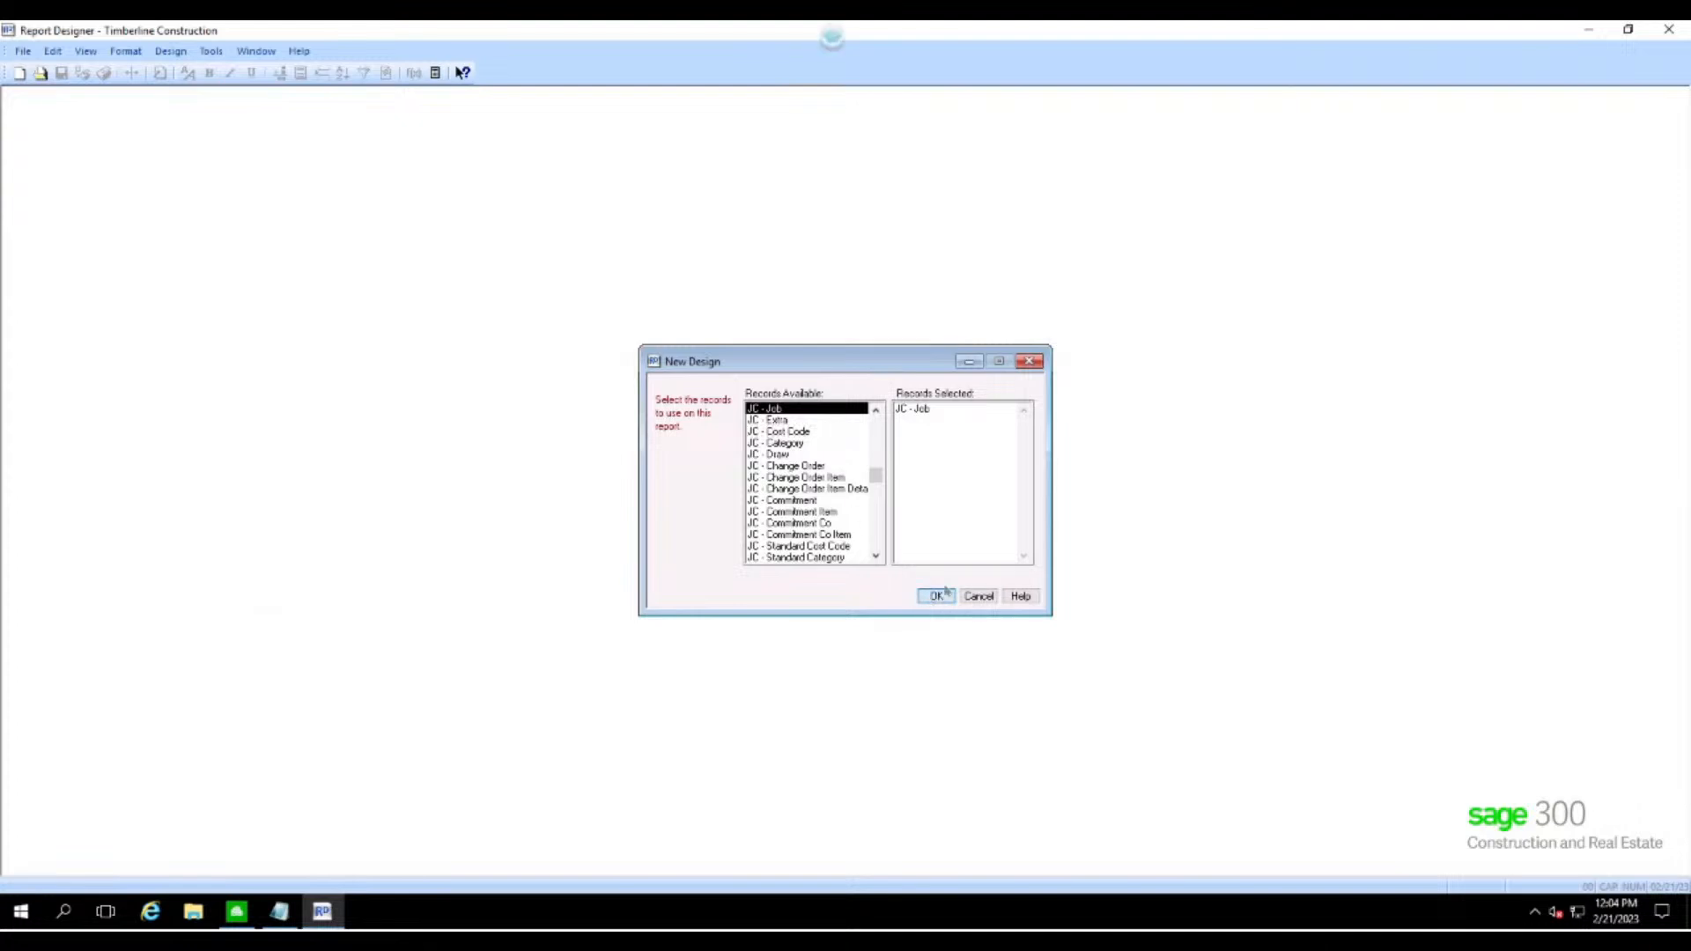
{"action": "left_click", "coordinate": [933, 597]}
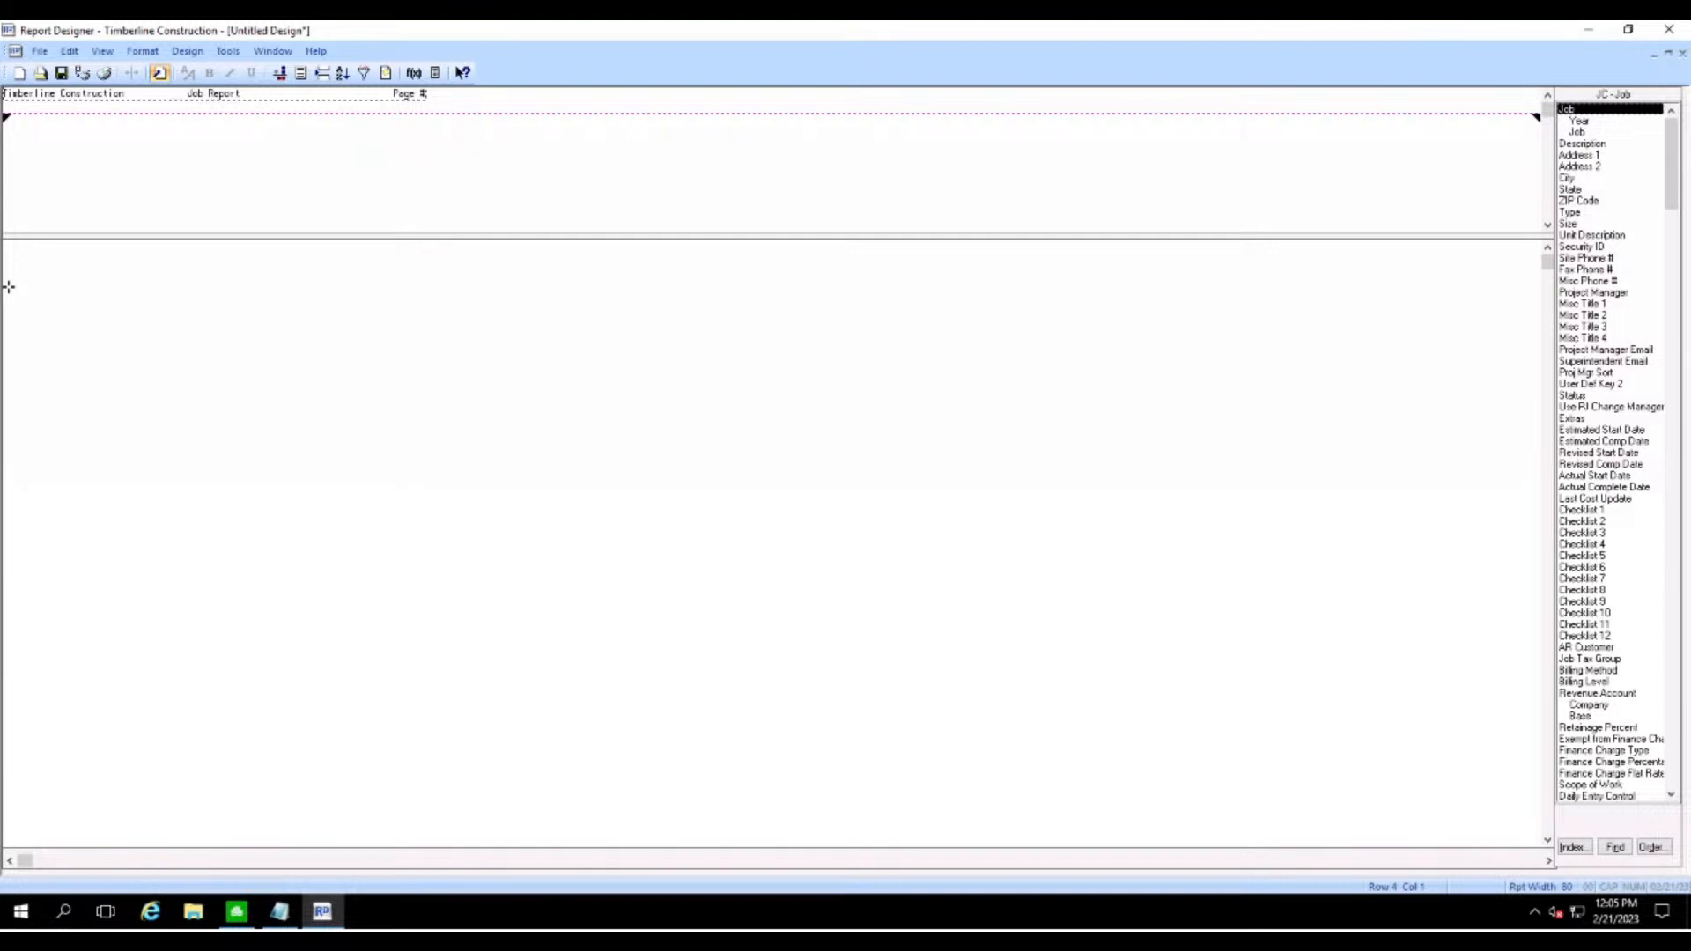
{"action": "left_click", "coordinate": [102, 51]}
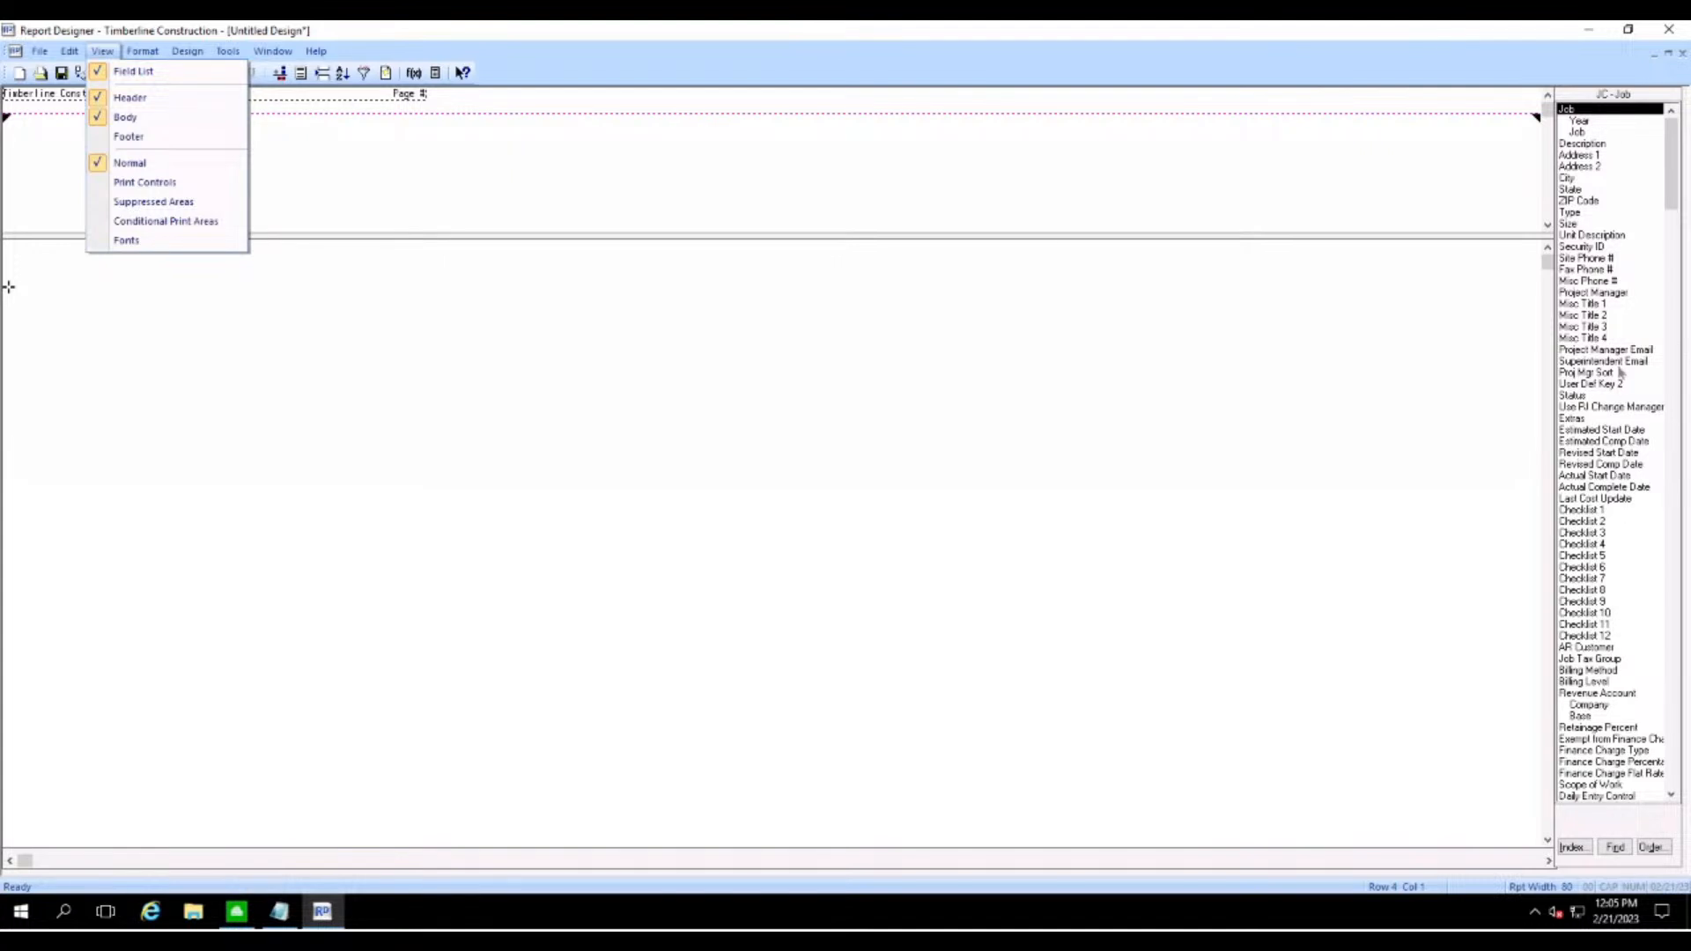
{"action": "mouse_move", "coordinate": [104, 53]}
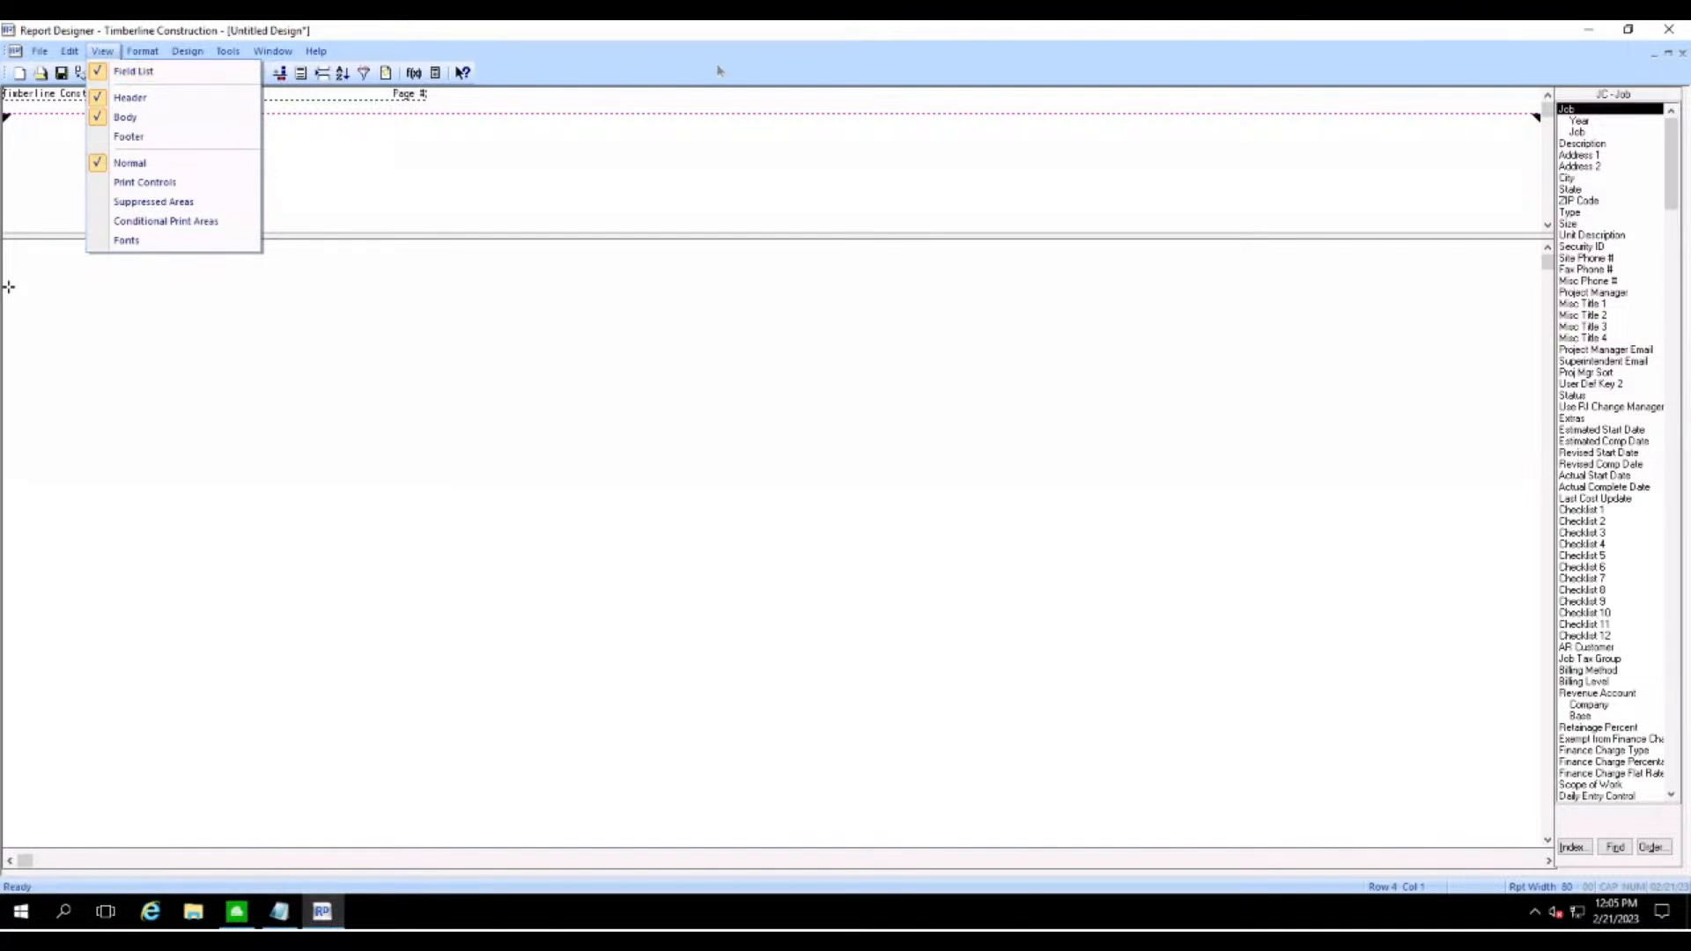
{"action": "left_click", "coordinate": [145, 73]}
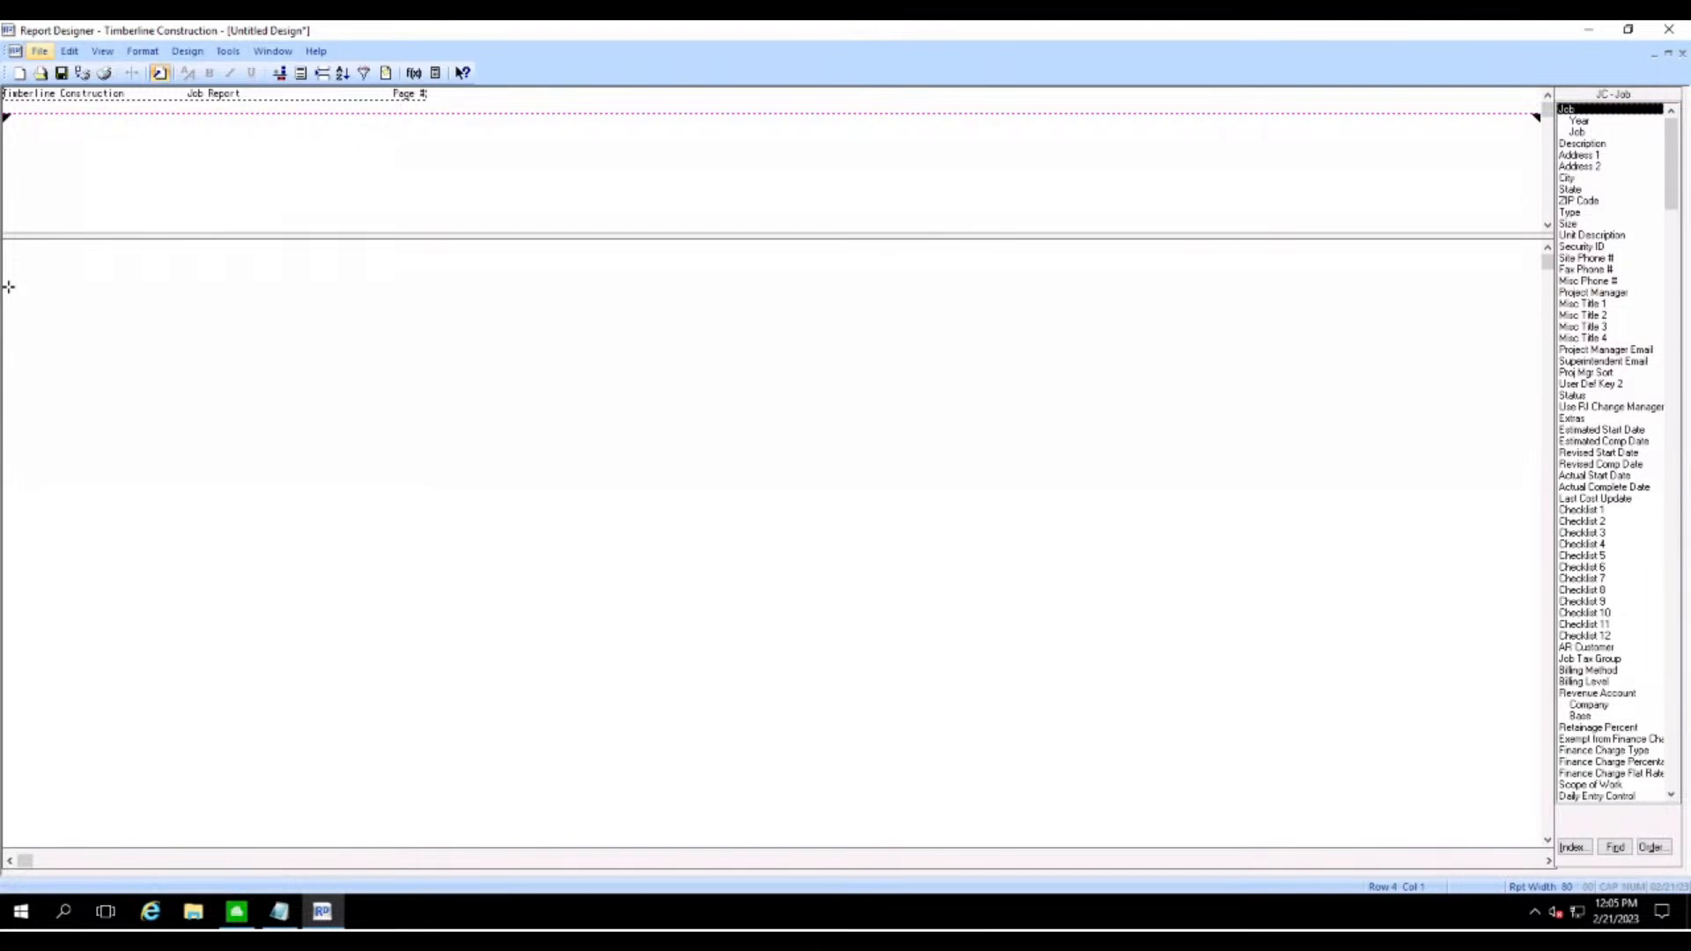
{"action": "left_click", "coordinate": [41, 51]}
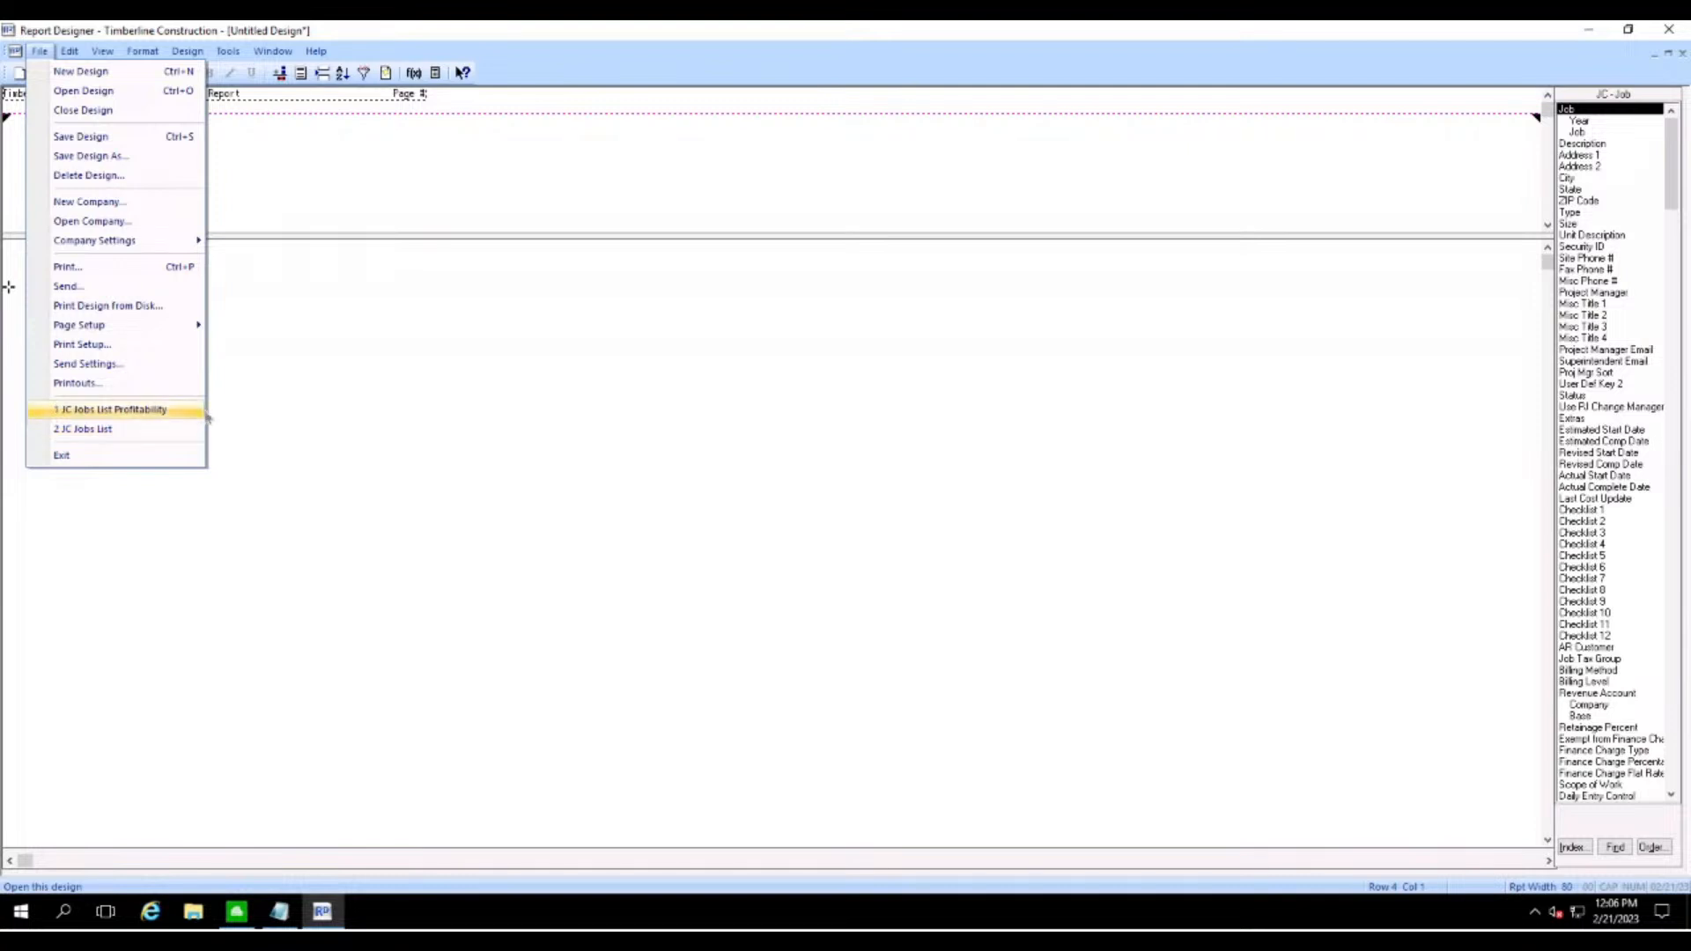
{"action": "left_click", "coordinate": [319, 391]}
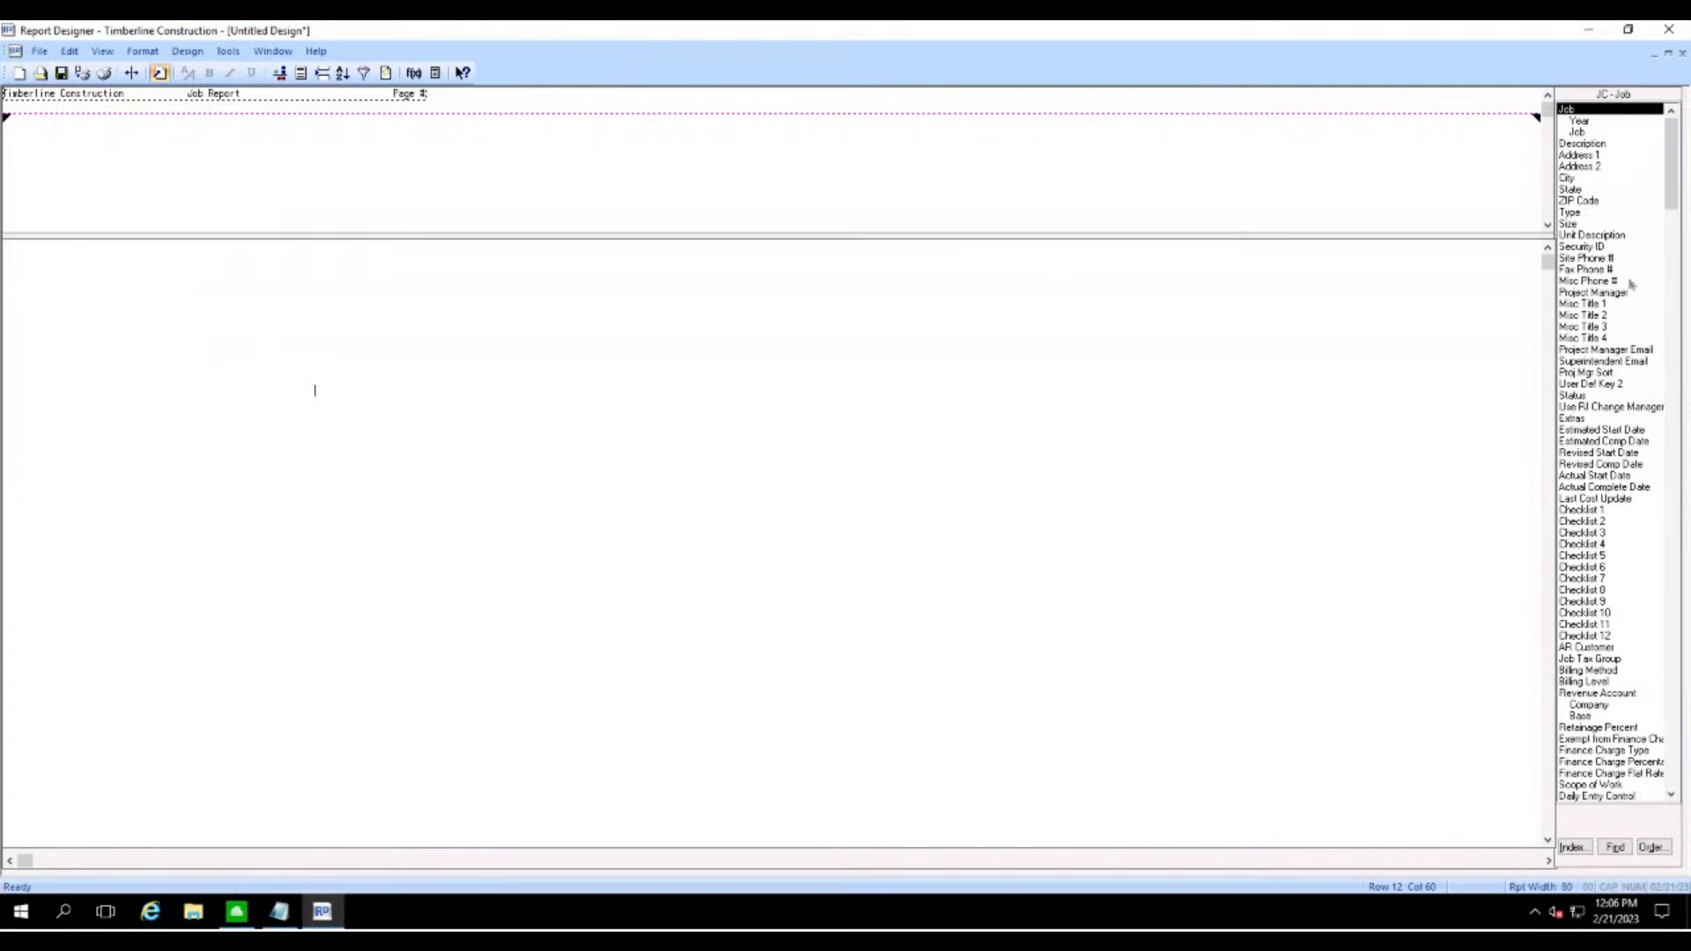
{"action": "left_click", "coordinate": [10, 267]}
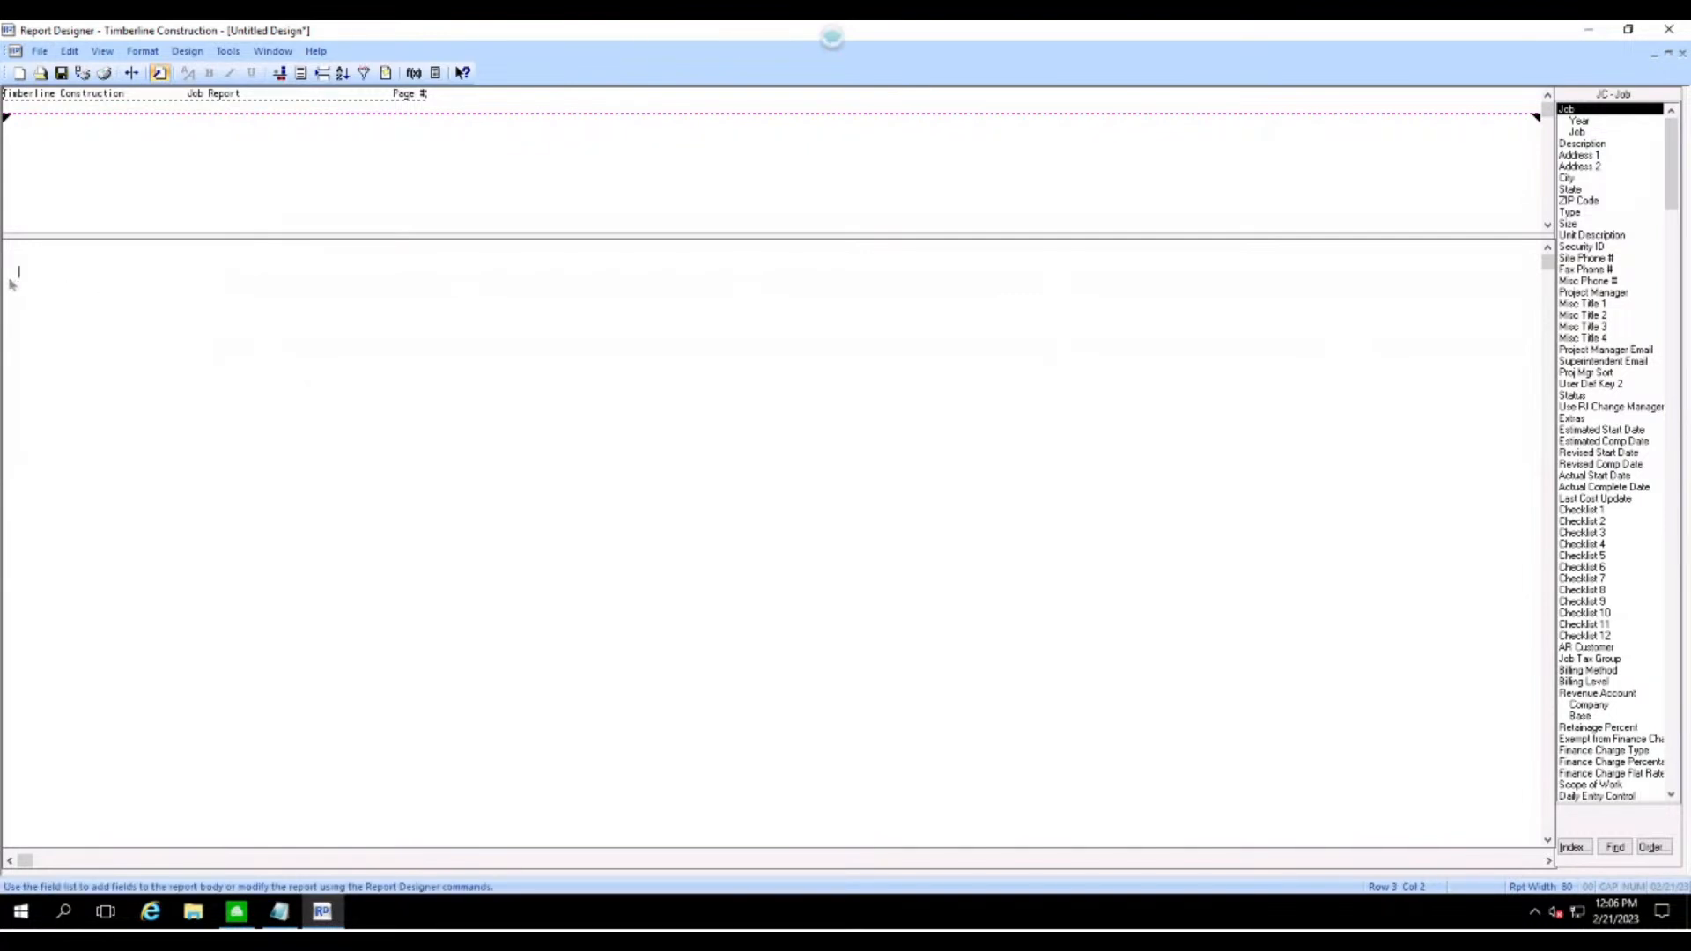
{"action": "left_click", "coordinate": [9, 283]}
{"action": "left_click", "coordinate": [279, 912]}
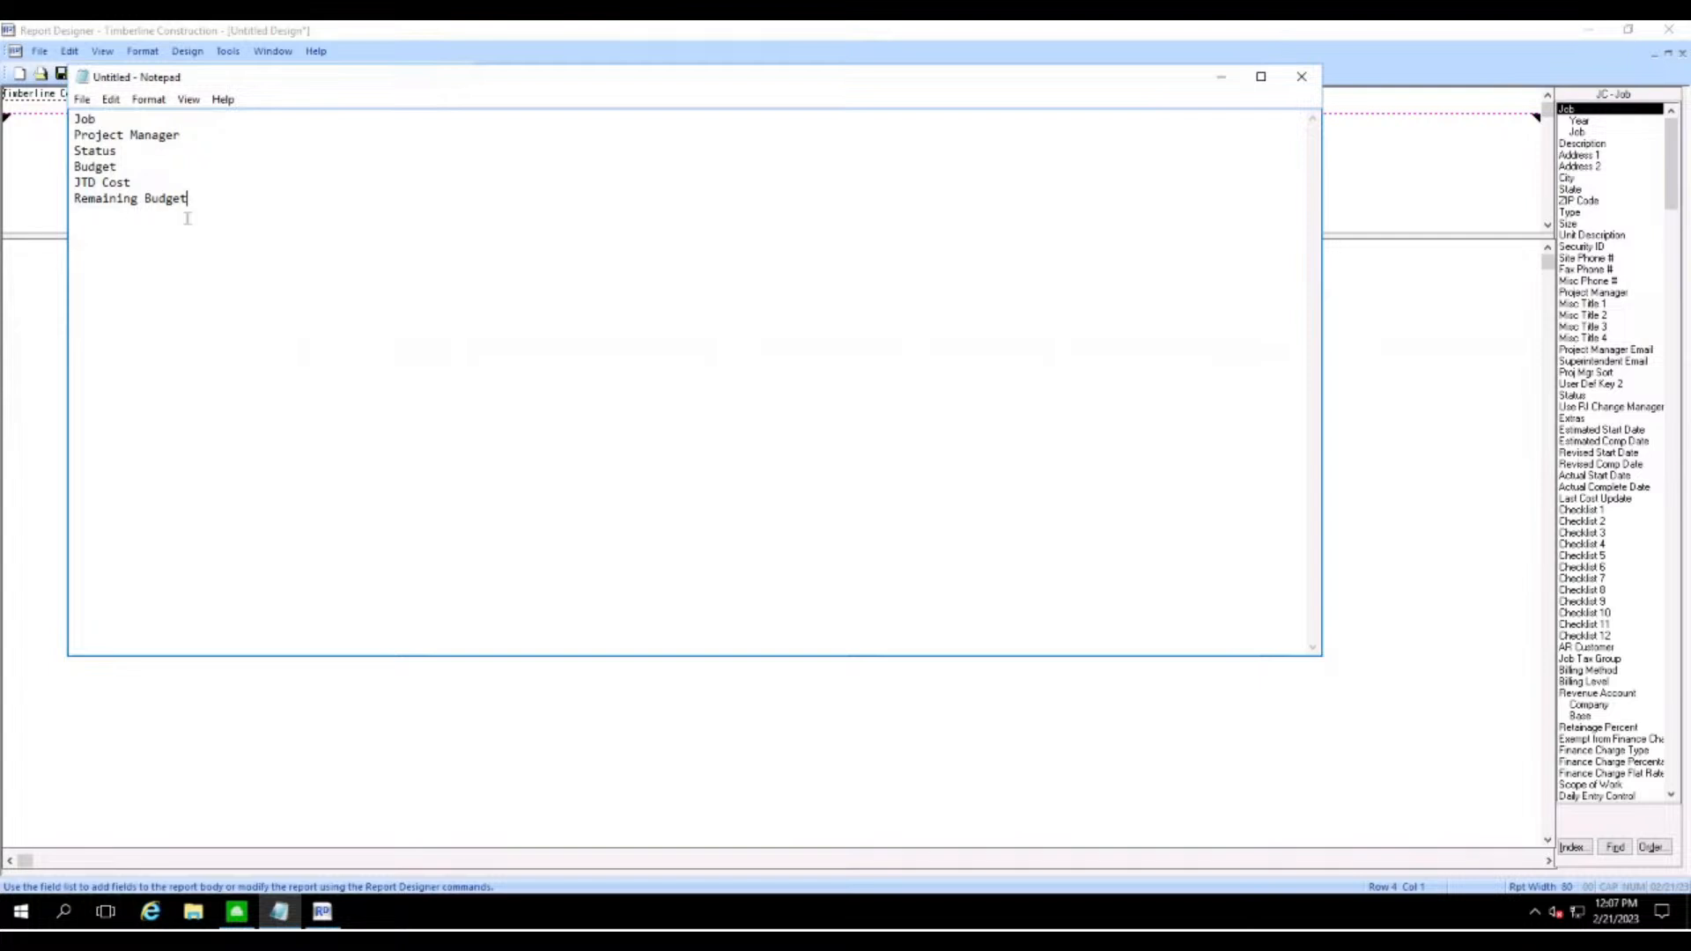
{"action": "left_click", "coordinate": [1519, 121]}
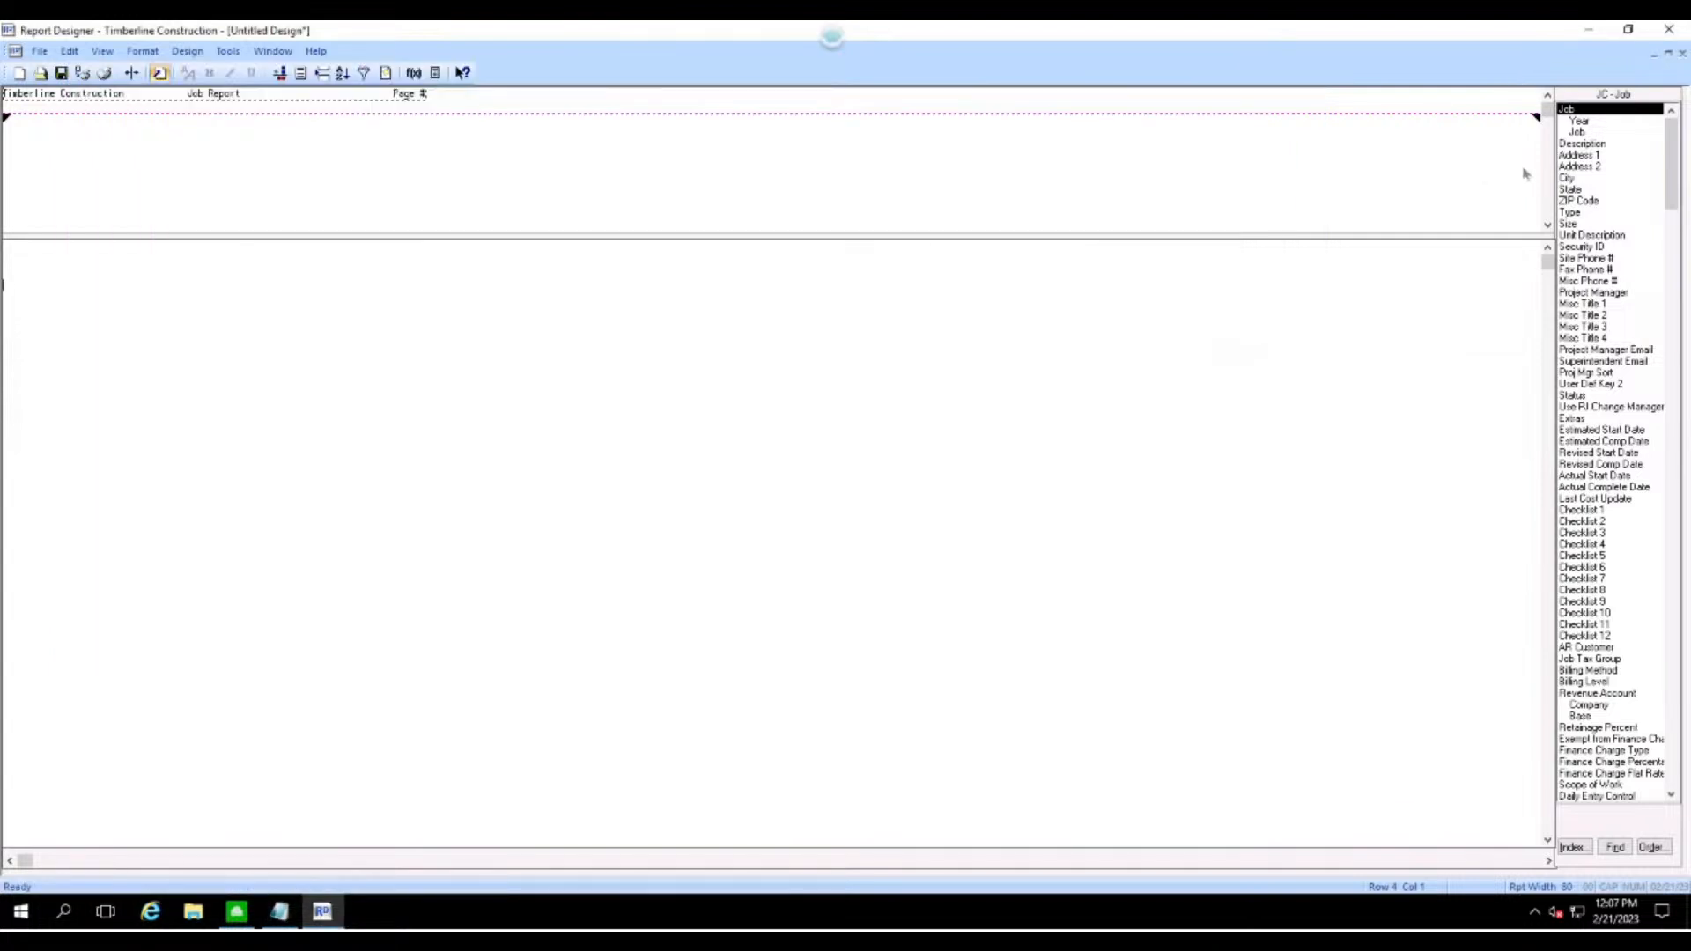
- Insert Job at row 4, then add Project Manager and Total Estimate columns
{"action": "double_click", "coordinate": [1568, 110]}
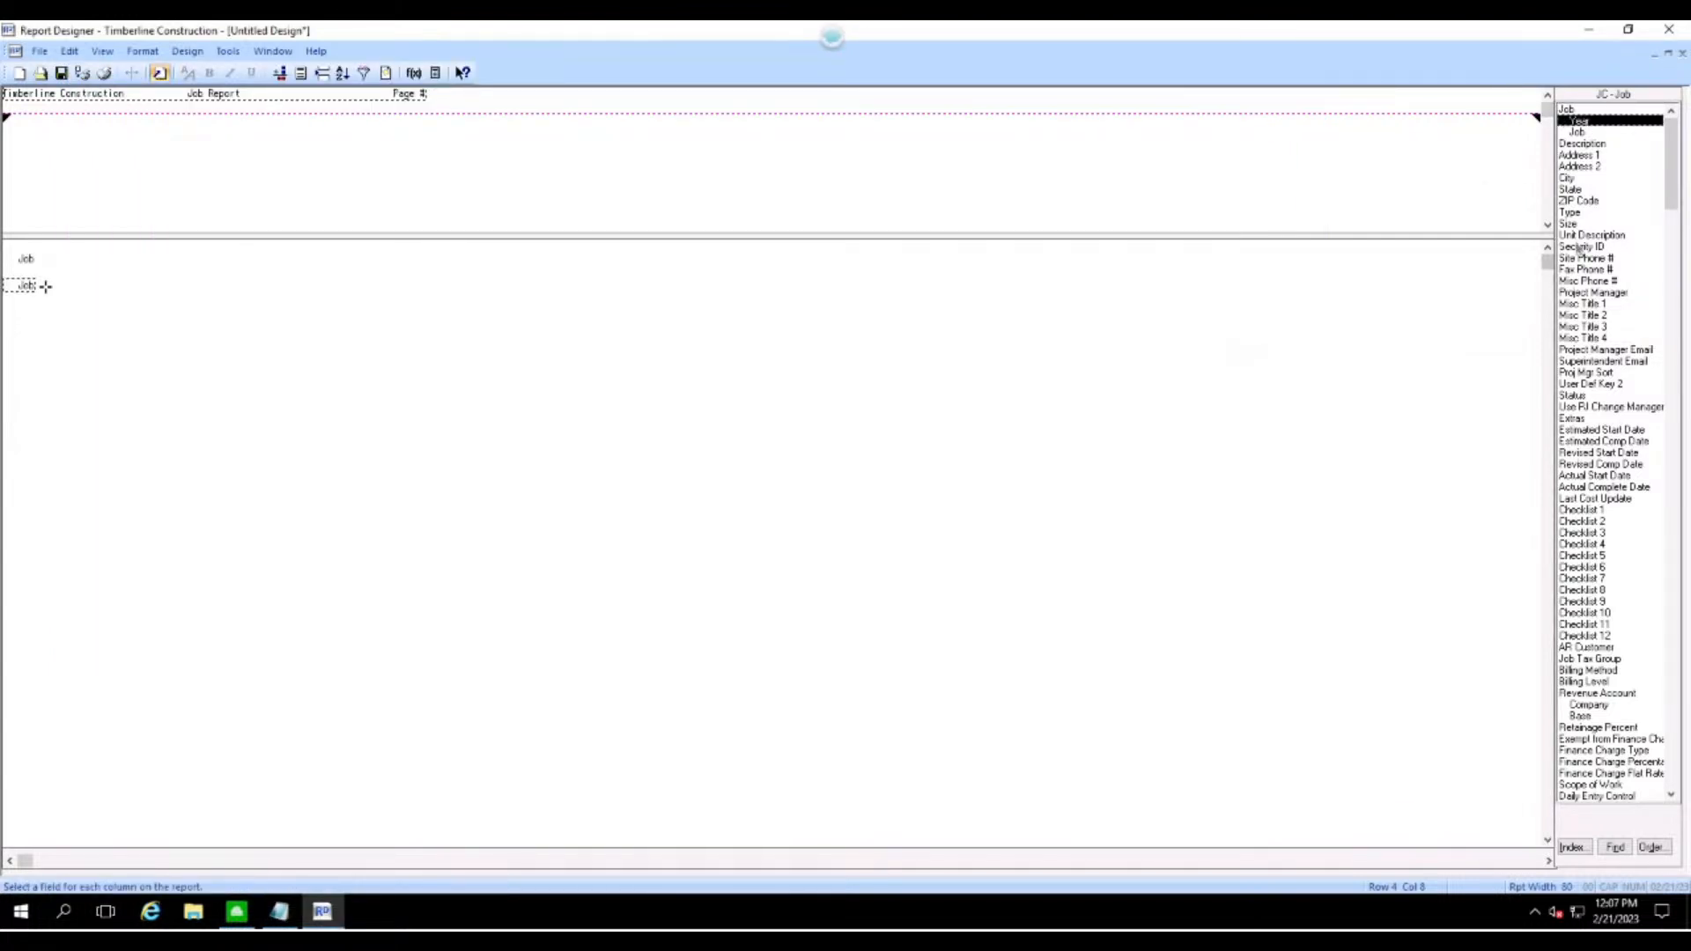
{"action": "left_click", "coordinate": [1612, 293]}
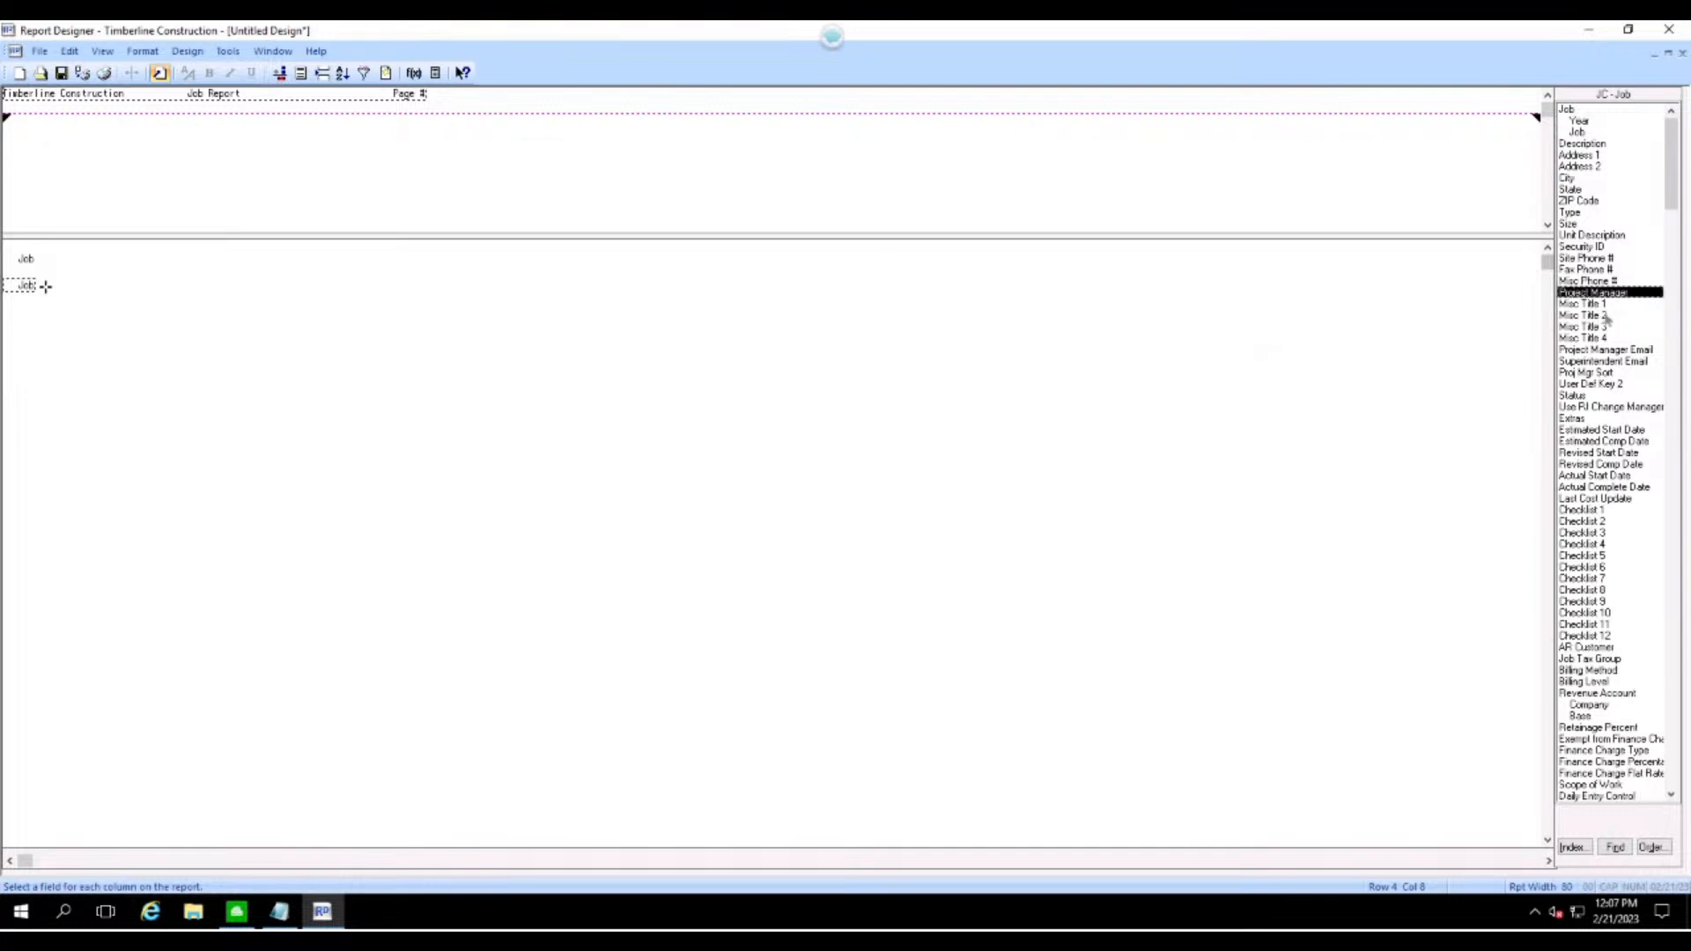
{"action": "double_click", "coordinate": [1612, 296]}
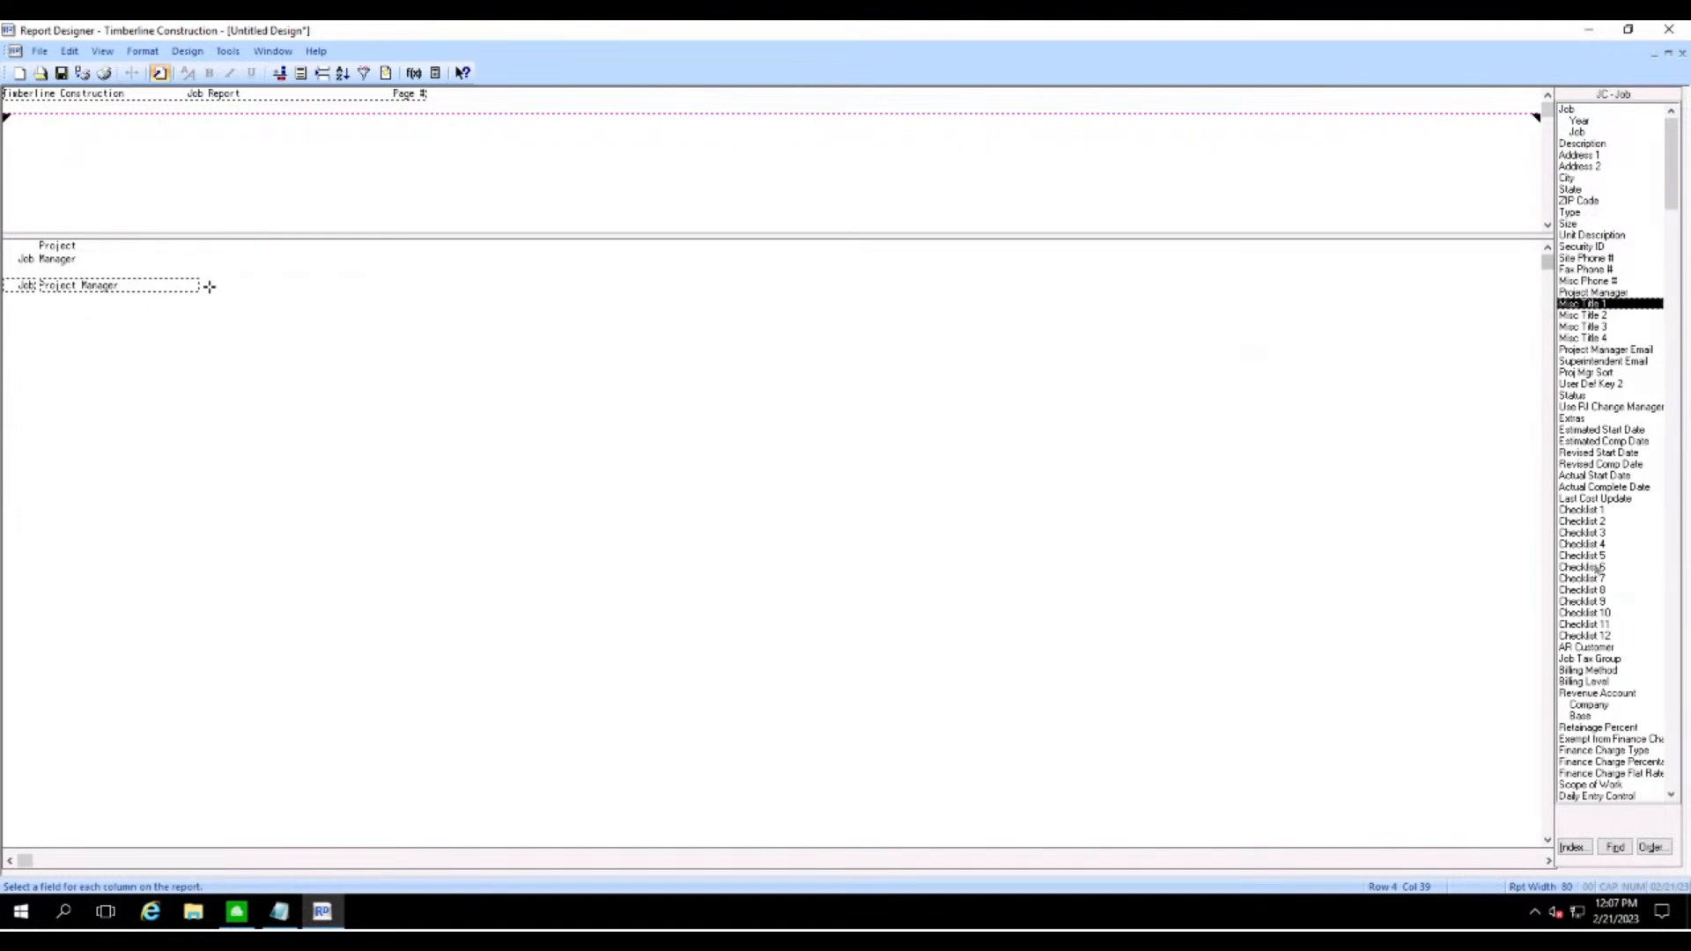
{"action": "scroll", "coordinate": [1598, 568], "scroll_direction": "down", "scroll_amount": 12}
{"action": "scroll", "coordinate": [1601, 570], "scroll_direction": "down", "scroll_amount": 12}
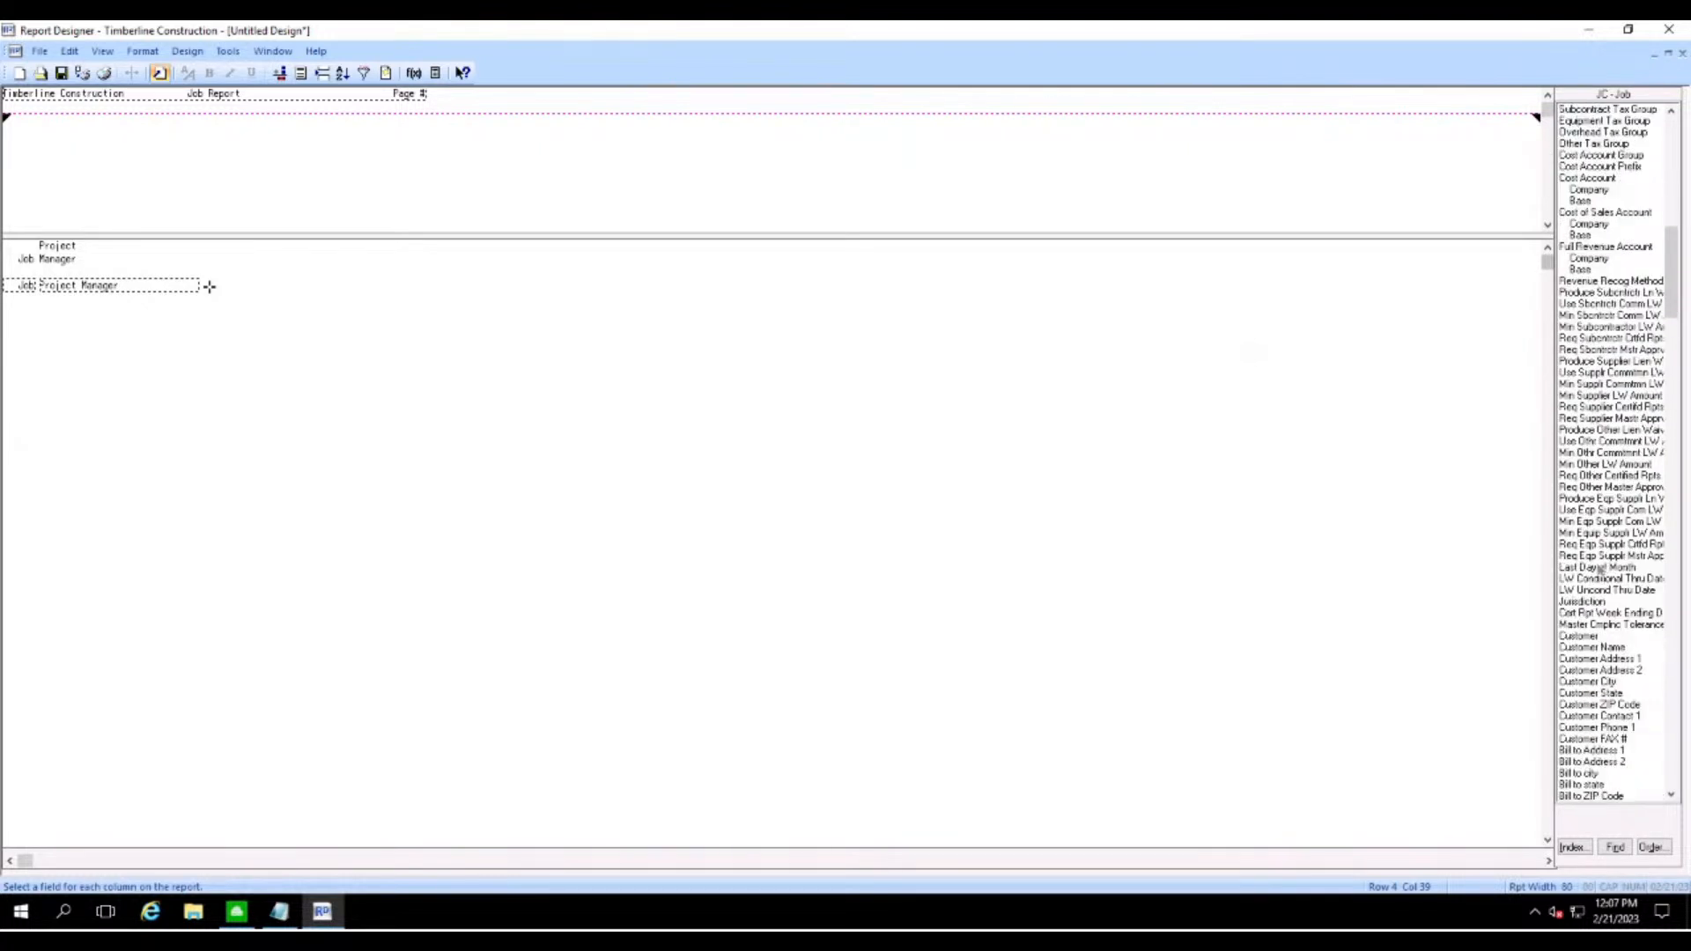
{"action": "scroll", "coordinate": [1600, 571], "scroll_direction": "down", "scroll_amount": 6}
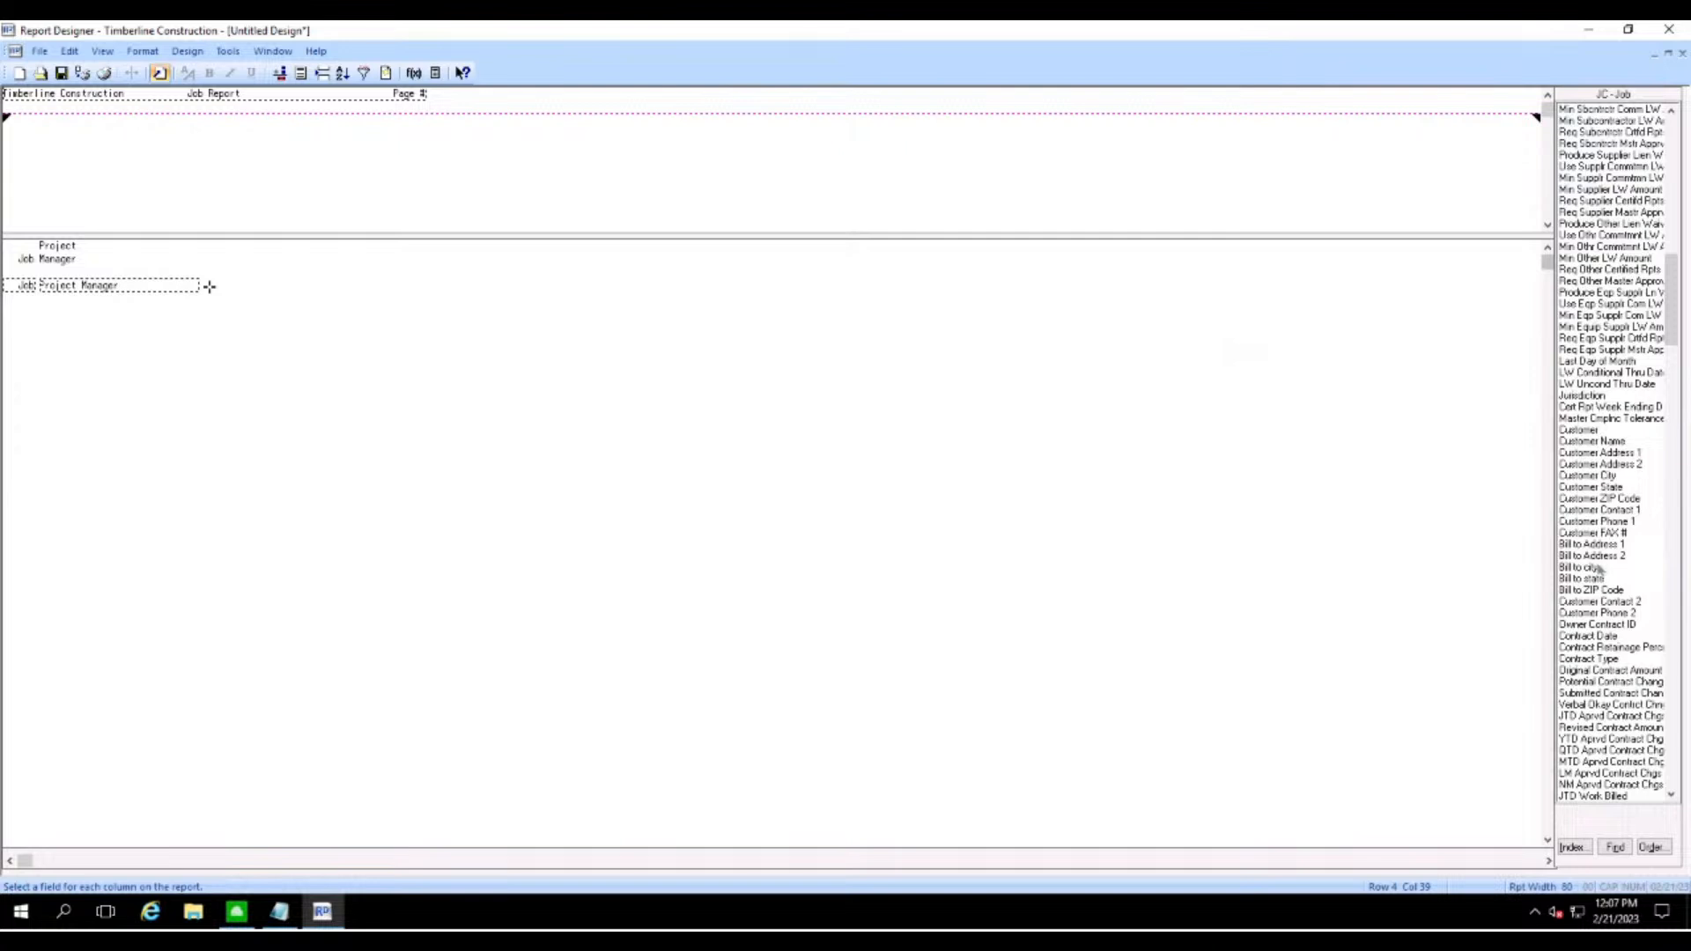
{"action": "scroll", "coordinate": [1598, 571], "scroll_direction": "down", "scroll_amount": 11}
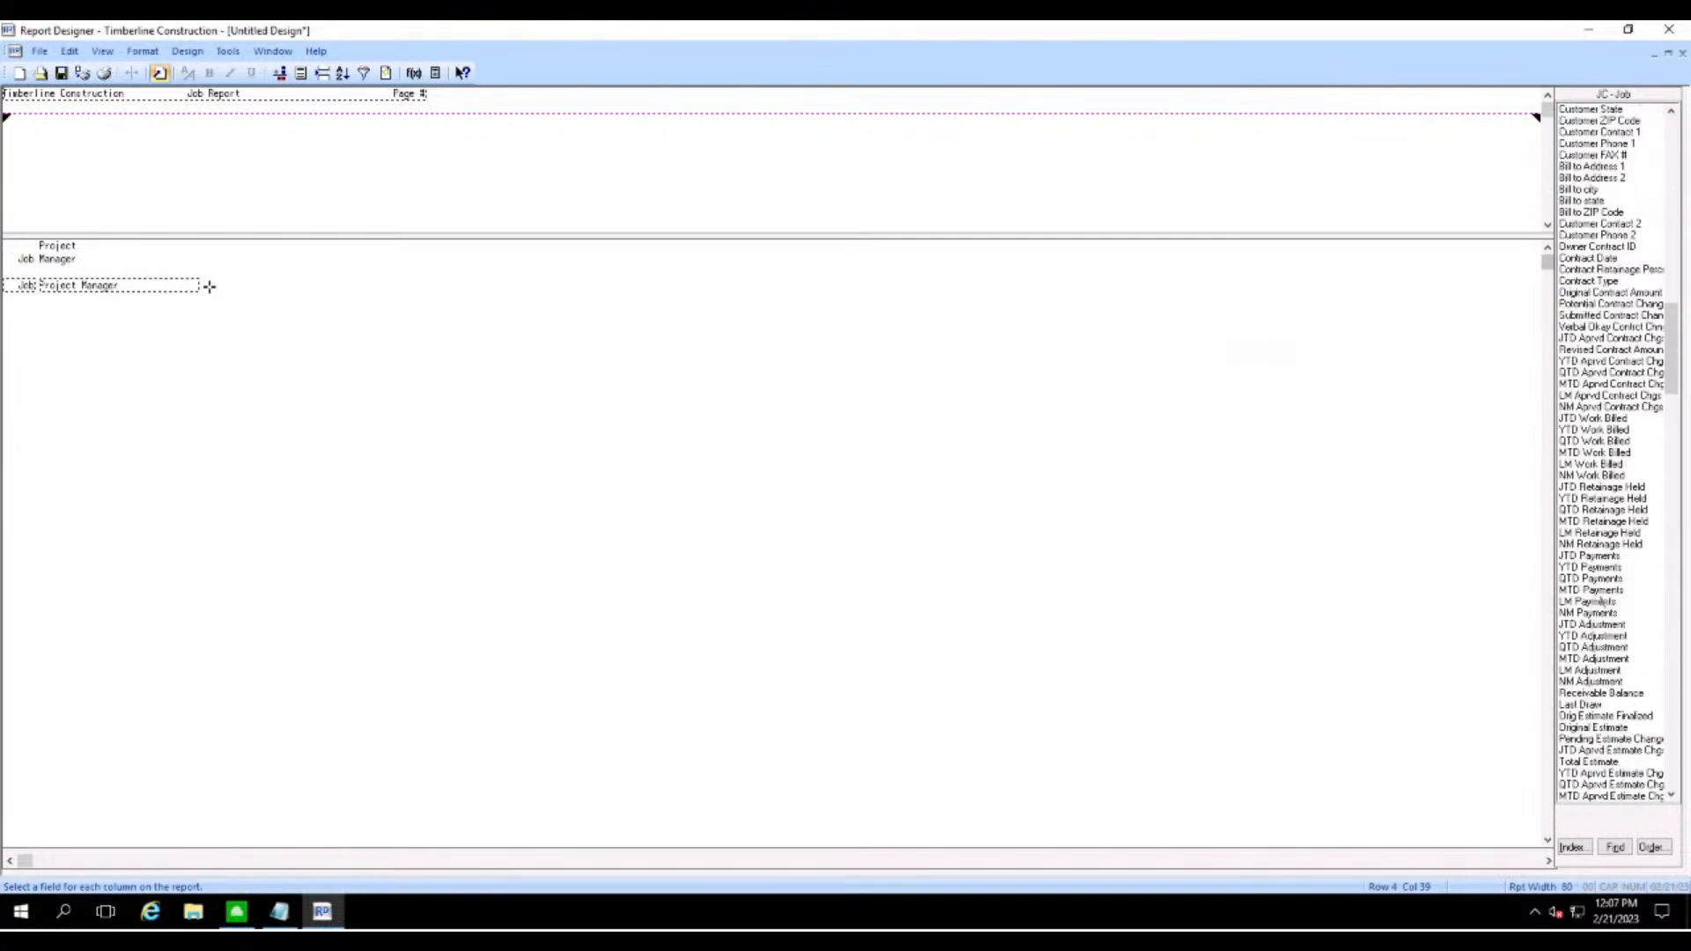
{"action": "double_click", "coordinate": [1588, 762]}
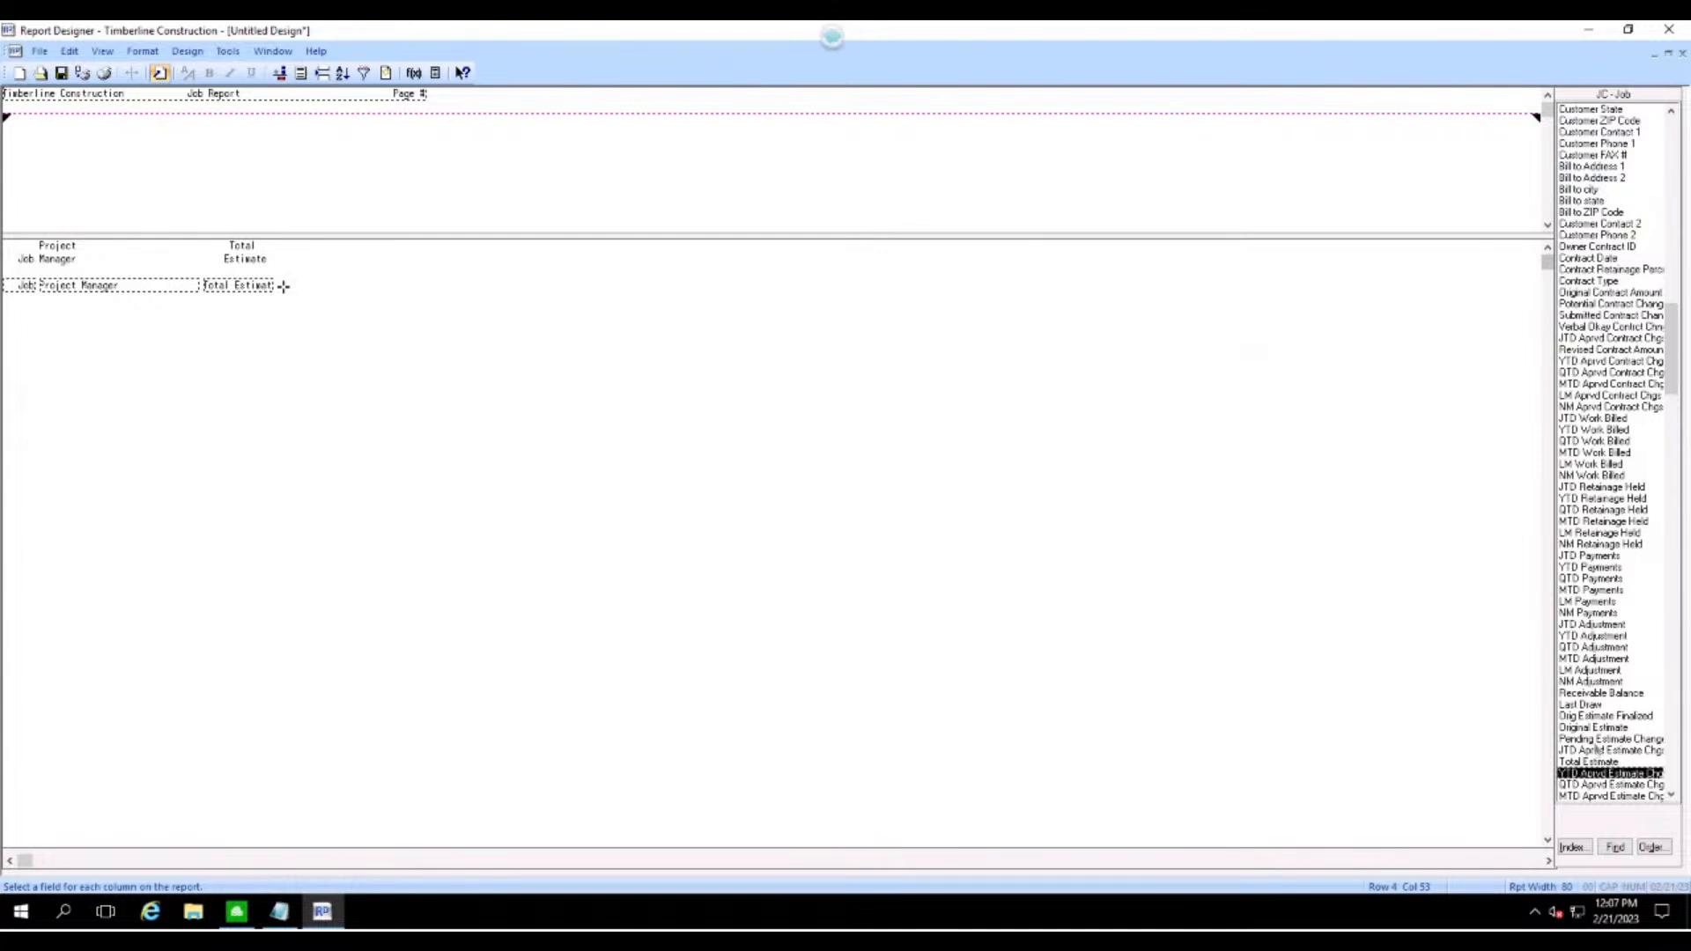
- Add JTD Cost as a column after Total Estimate
{"action": "scroll", "coordinate": [1602, 709], "scroll_direction": "down", "scroll_amount": 3}
{"action": "scroll", "coordinate": [1602, 709], "scroll_direction": "down", "scroll_amount": 3}
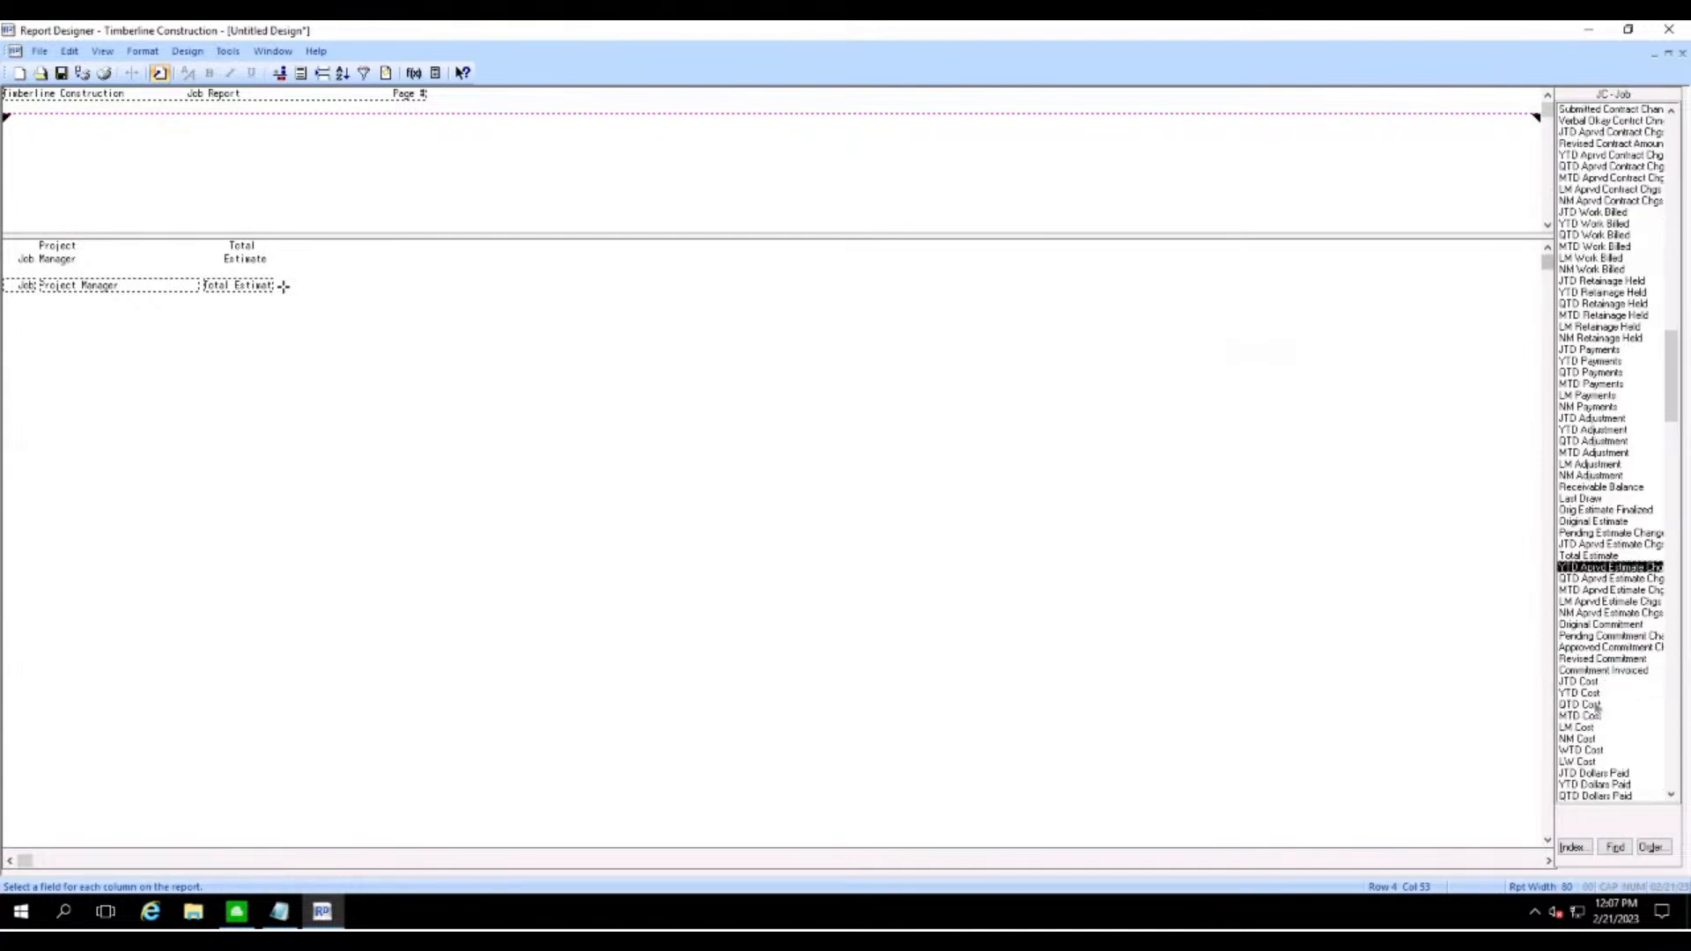
{"action": "left_click", "coordinate": [1580, 681]}
{"action": "double_click", "coordinate": [1577, 681]}
{"action": "scroll", "coordinate": [1640, 633], "scroll_direction": "down", "scroll_amount": 6}
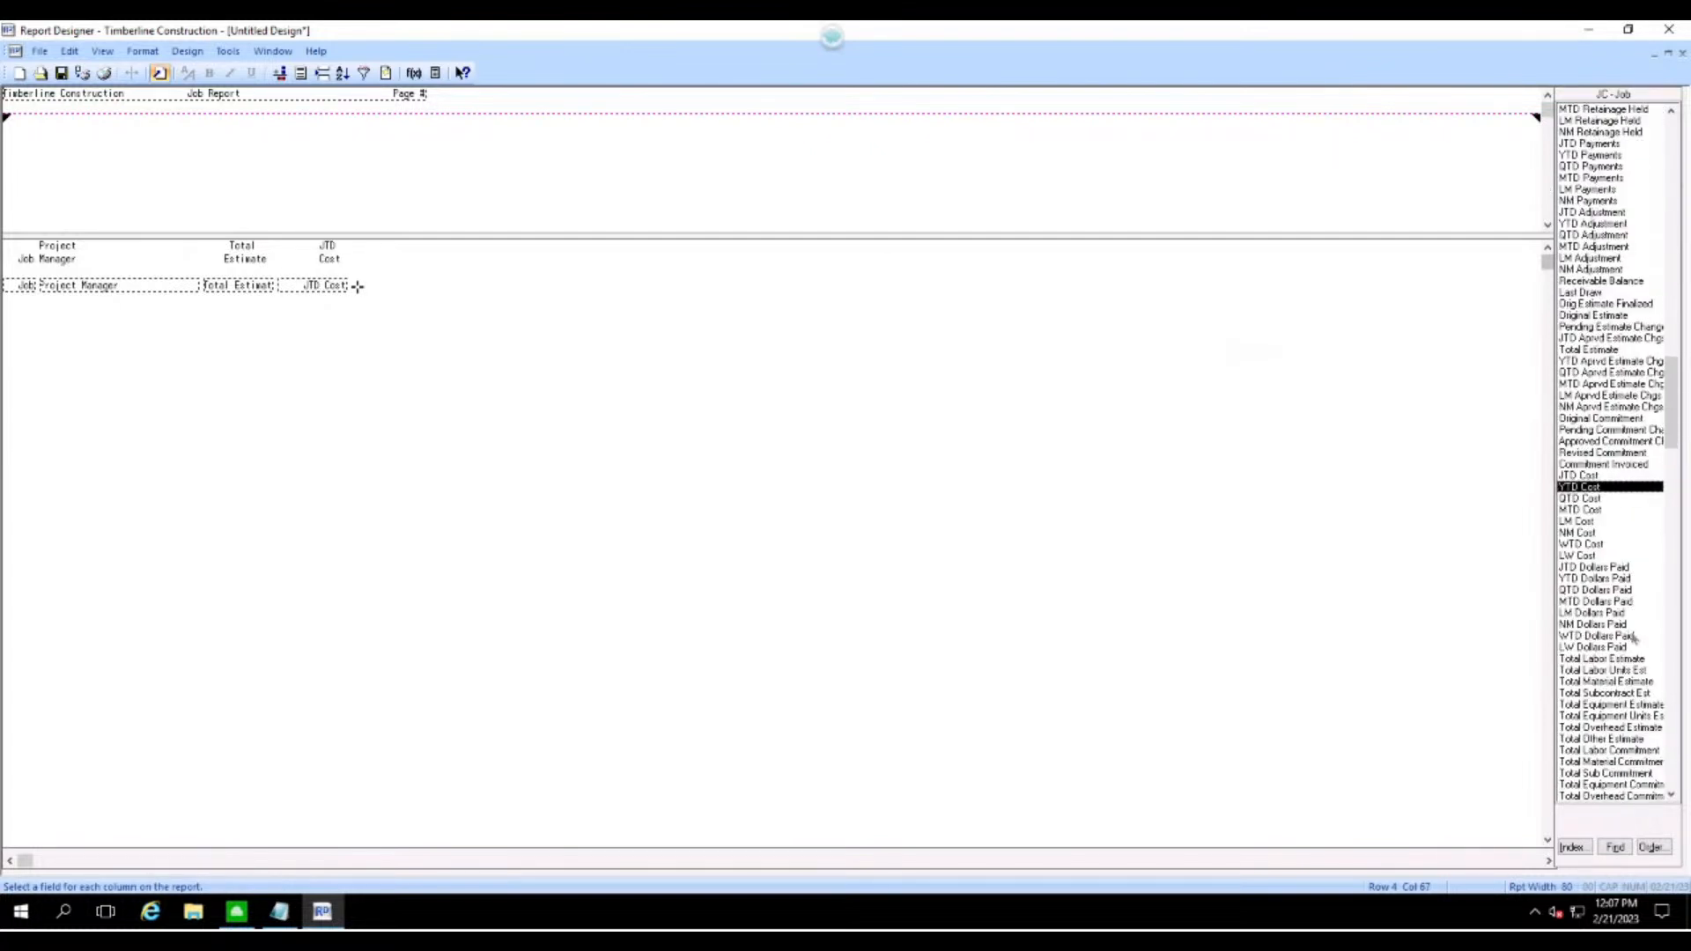
{"action": "scroll", "coordinate": [1633, 638], "scroll_direction": "down", "scroll_amount": 4}
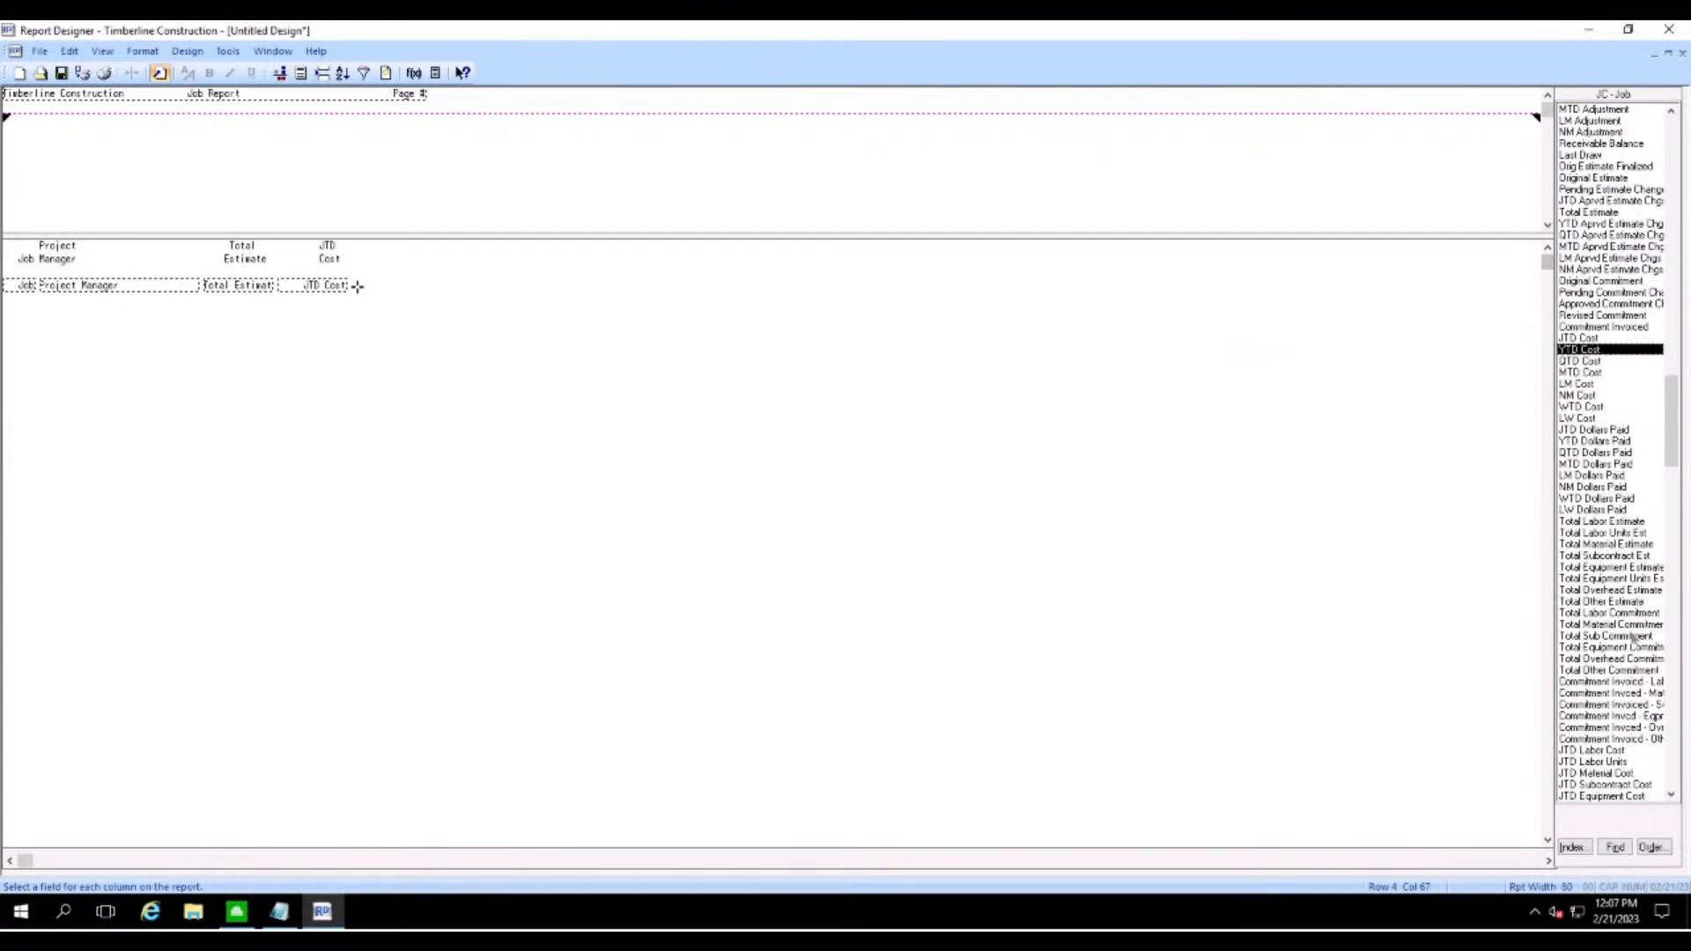
{"action": "scroll", "coordinate": [1634, 638], "scroll_direction": "up", "scroll_amount": 4}
{"action": "scroll", "coordinate": [1634, 638], "scroll_direction": "down", "scroll_amount": 2}
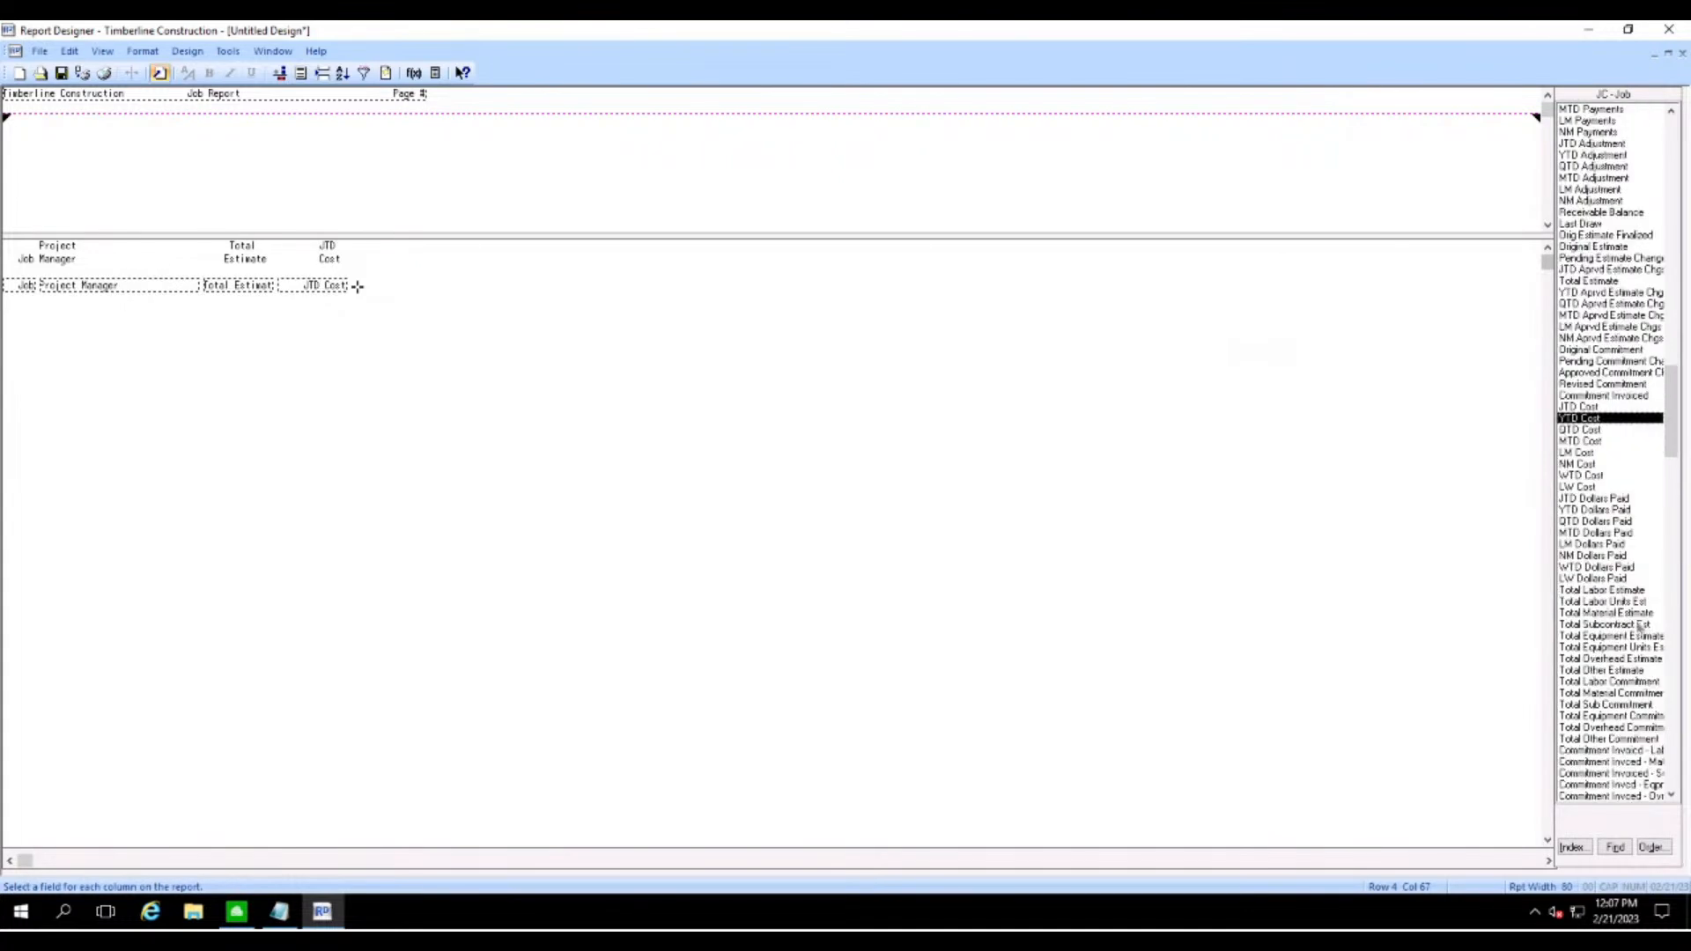
{"action": "scroll", "coordinate": [1636, 632], "scroll_direction": "up", "scroll_amount": 5}
{"action": "scroll", "coordinate": [1640, 628], "scroll_direction": "down", "scroll_amount": 1}
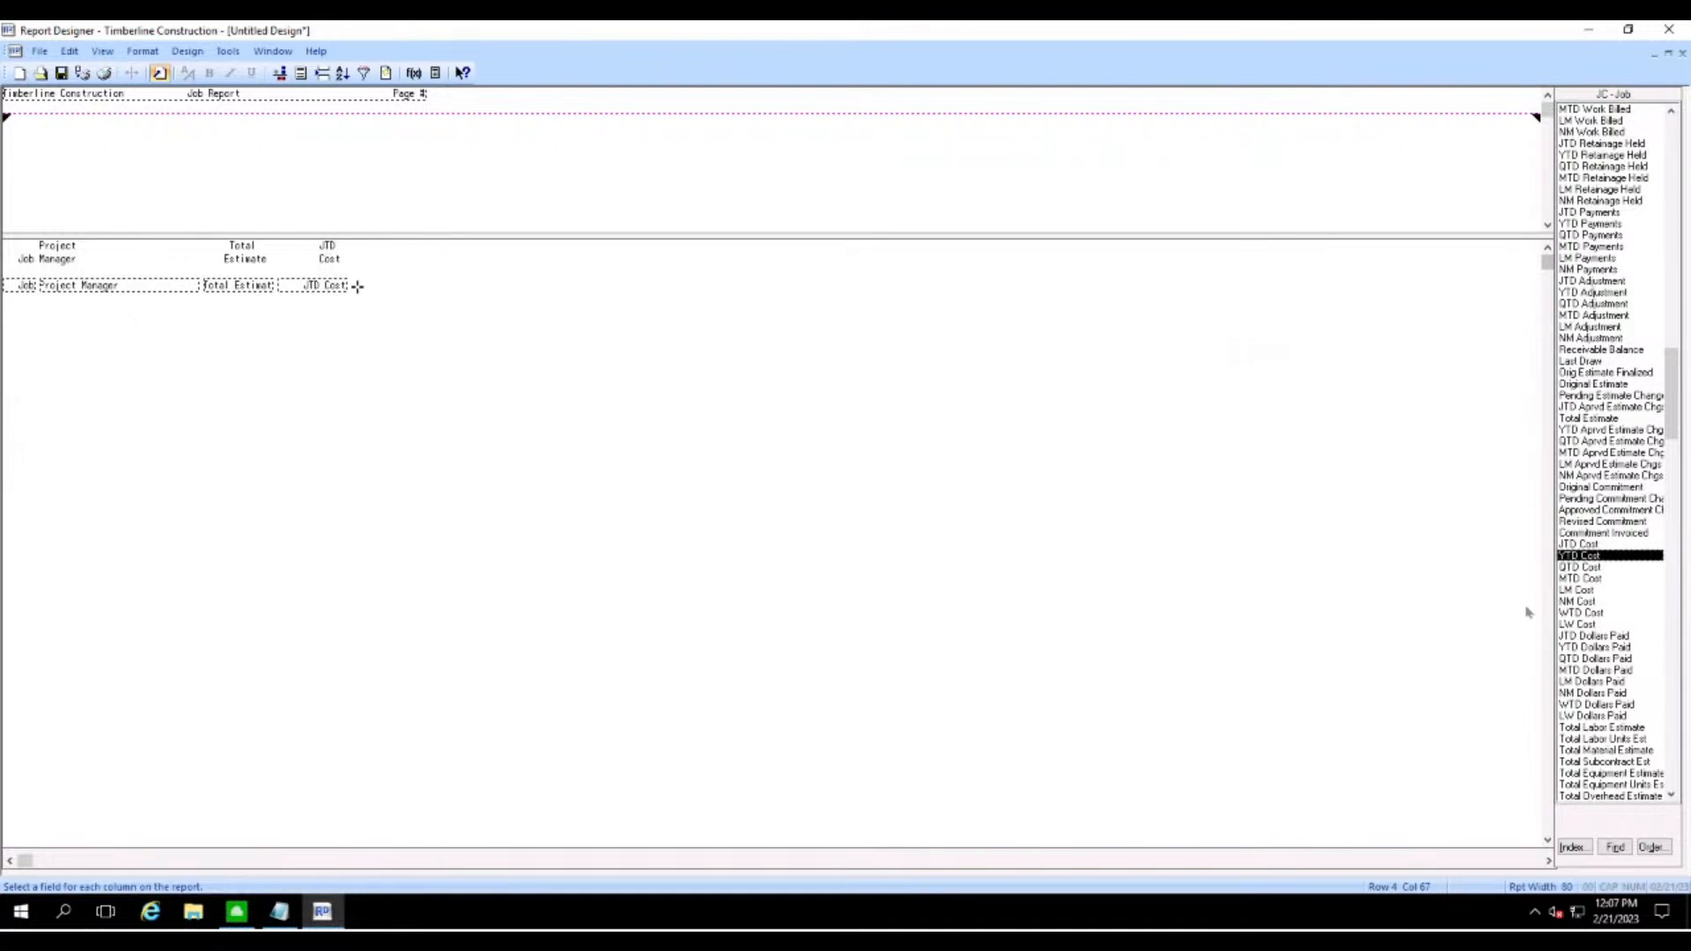
- Under Tools > Formulas, start a new formula reading Total Estimate - JTD Cost
{"action": "left_click", "coordinate": [226, 52]}
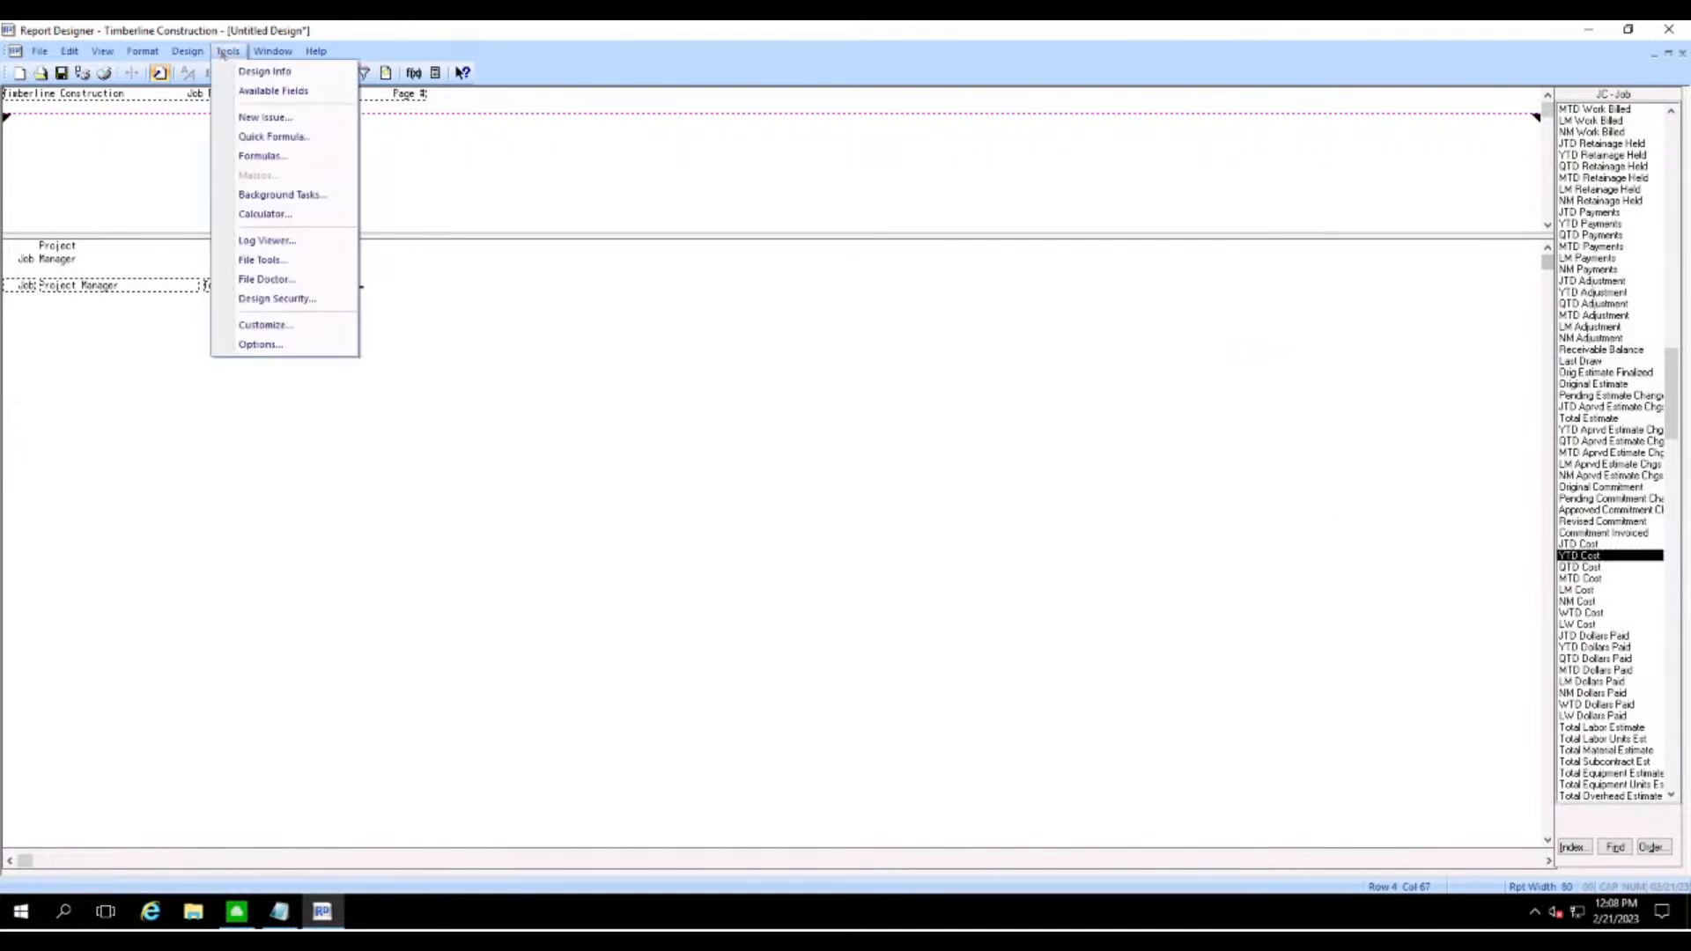
{"action": "left_click", "coordinate": [260, 158]}
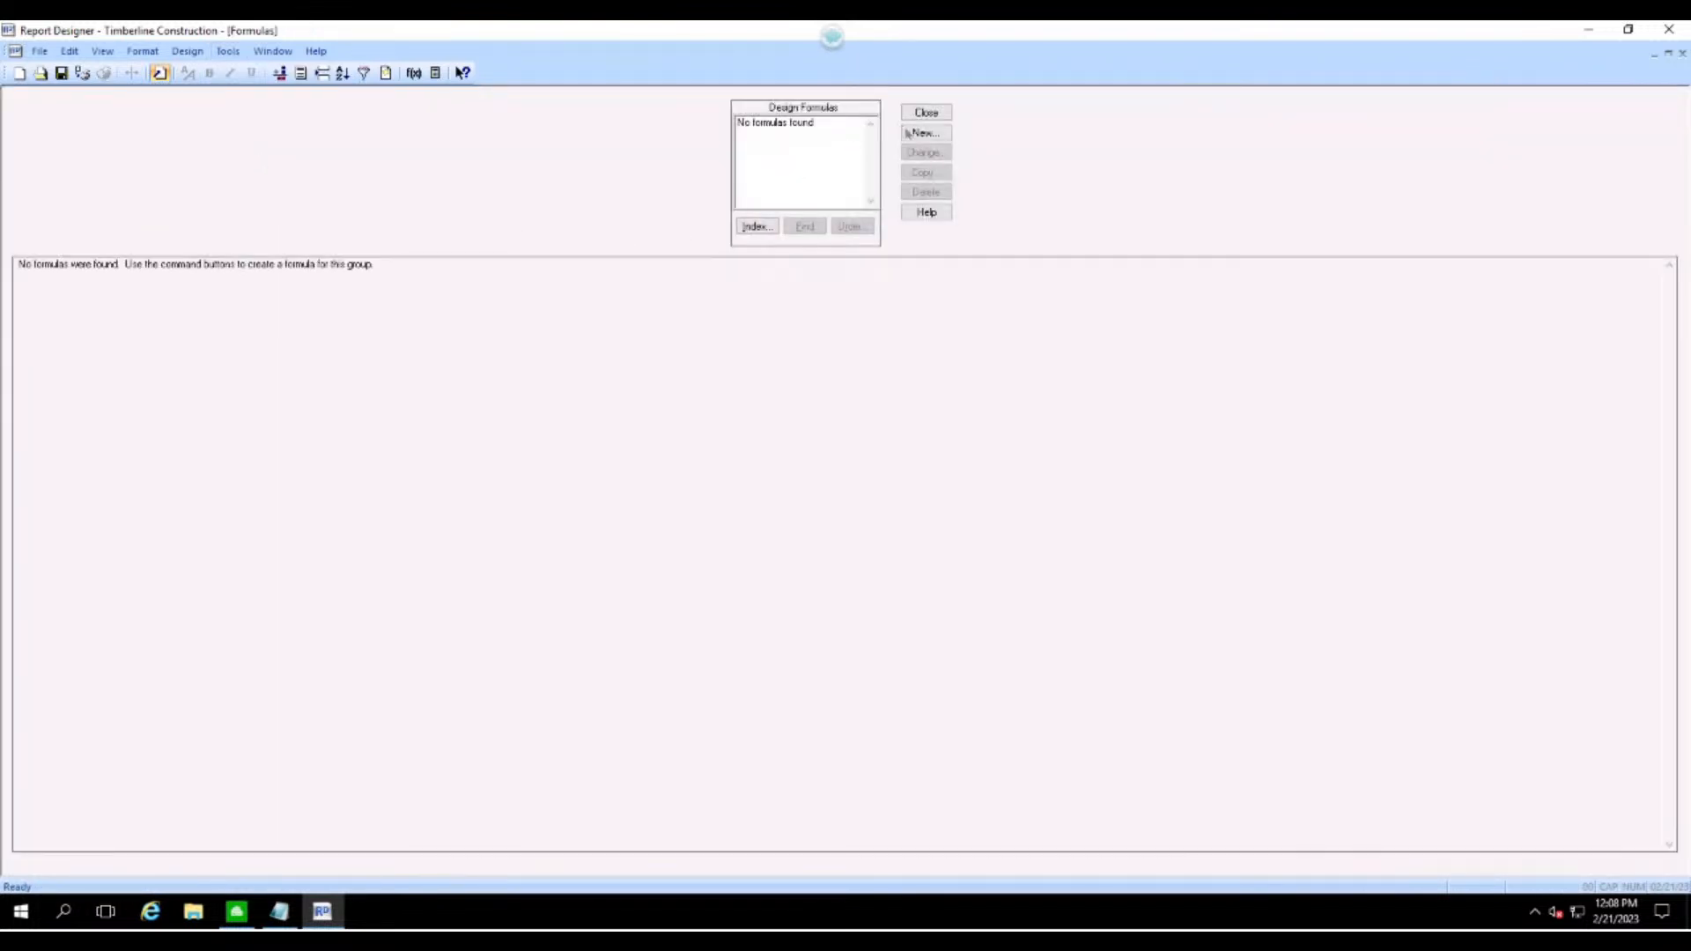
{"action": "left_click", "coordinate": [921, 137]}
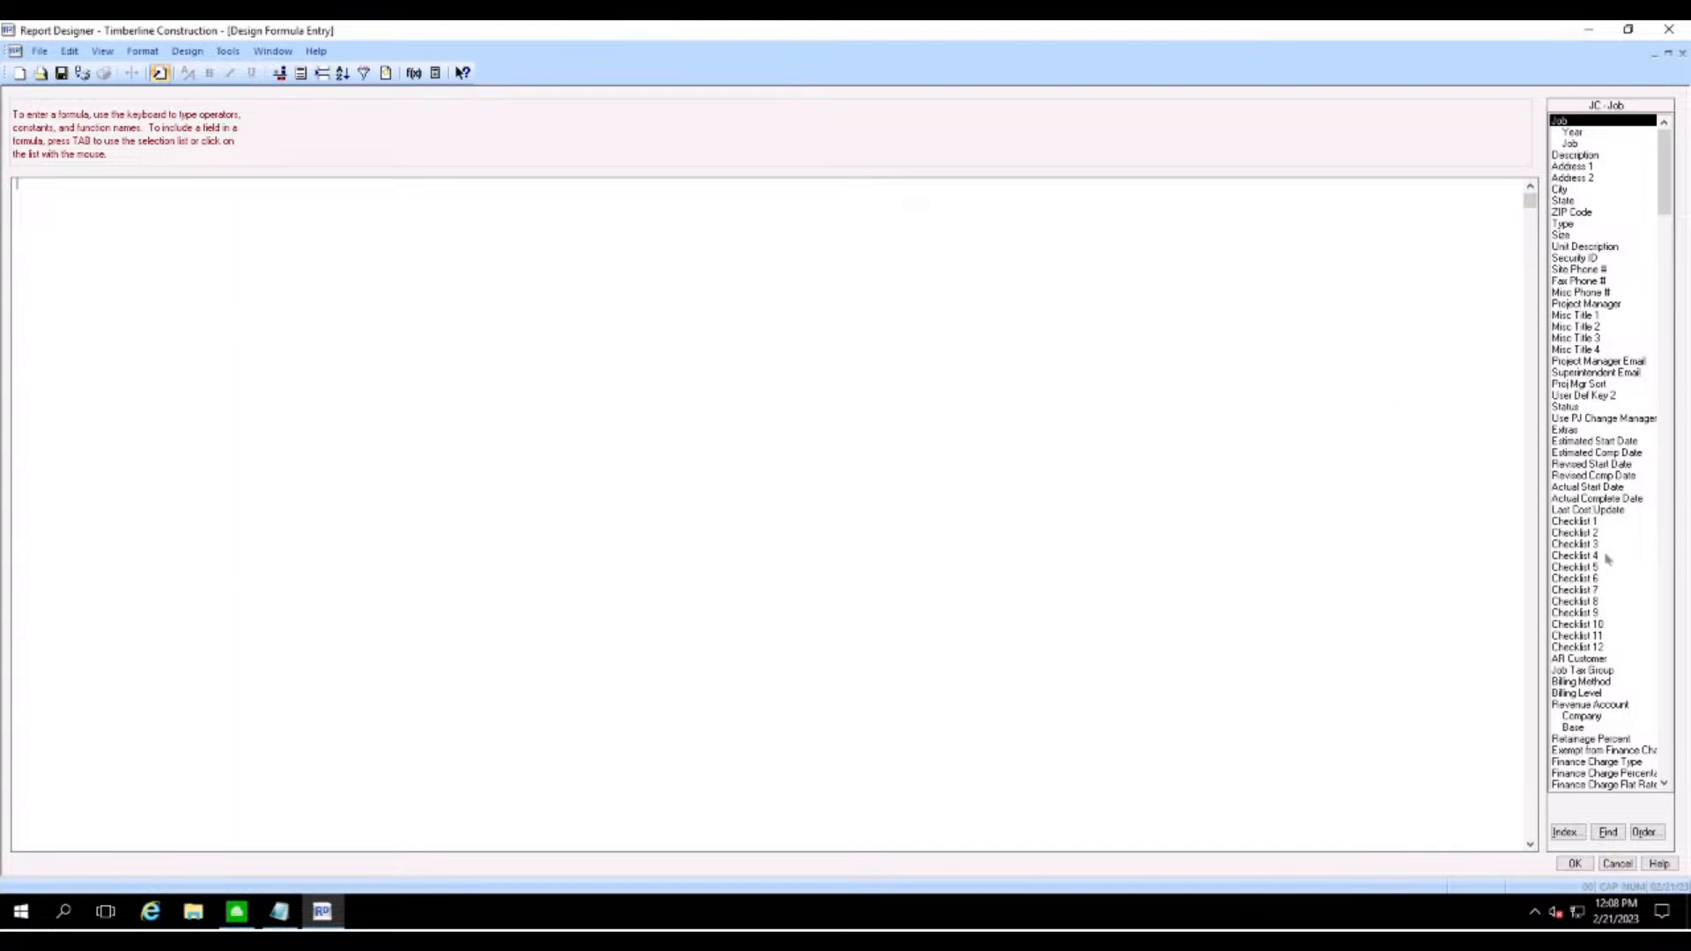
{"action": "scroll", "coordinate": [1607, 559], "scroll_direction": "down", "scroll_amount": 20}
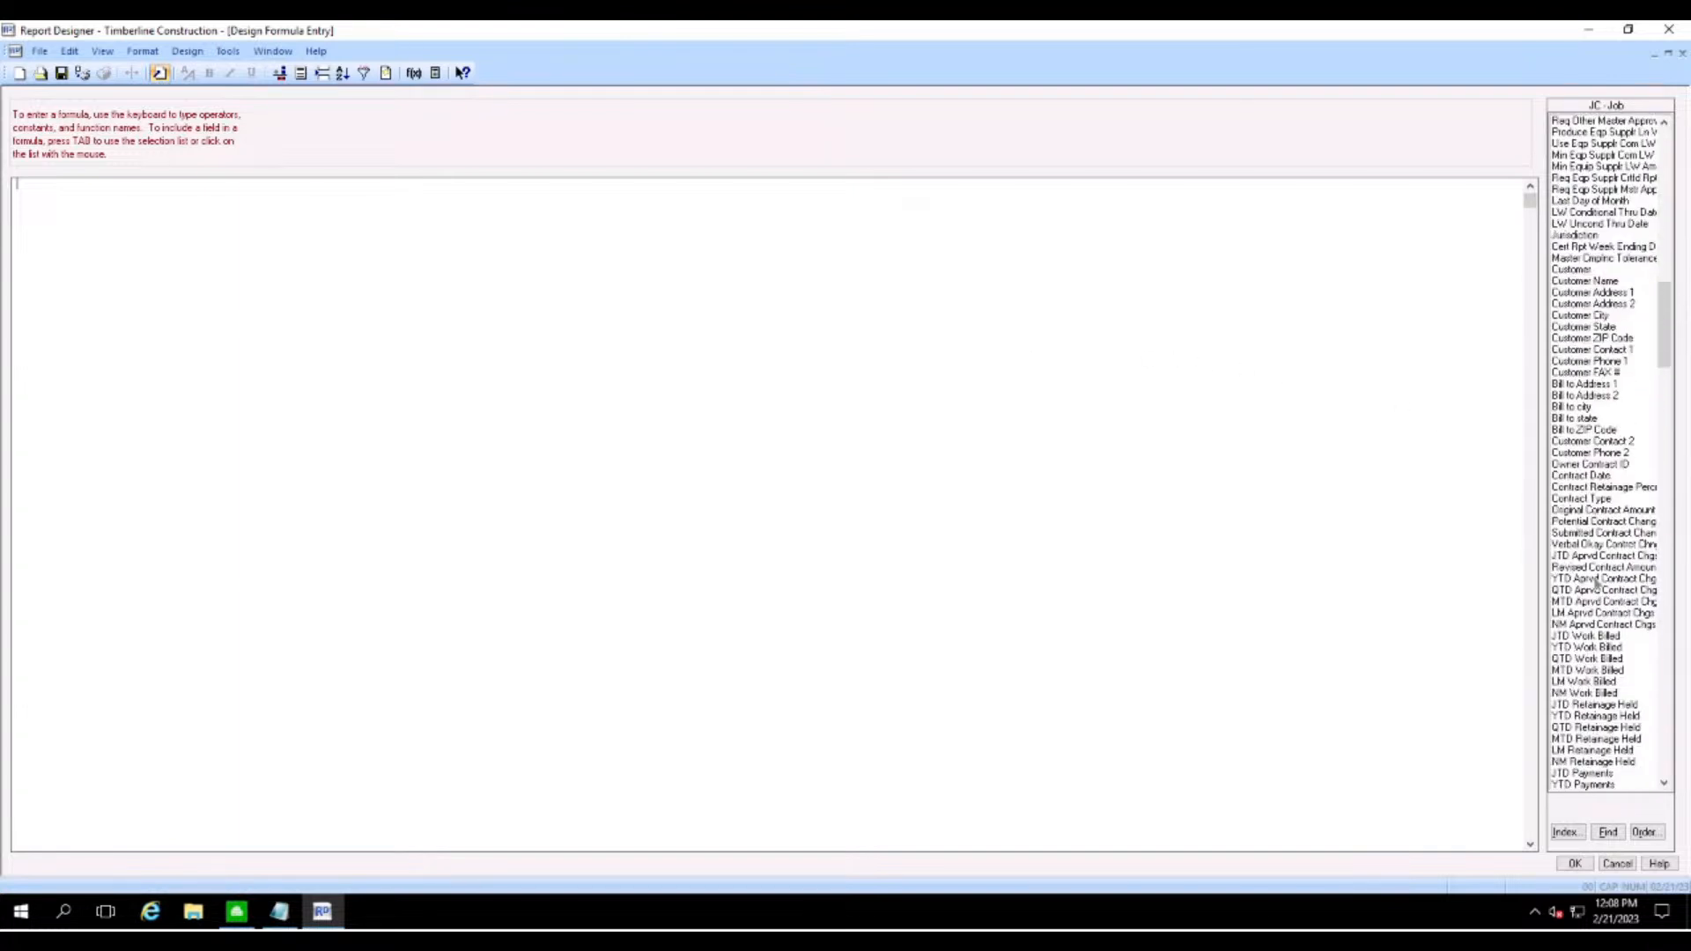
{"action": "scroll", "coordinate": [1596, 582], "scroll_direction": "down", "scroll_amount": 10}
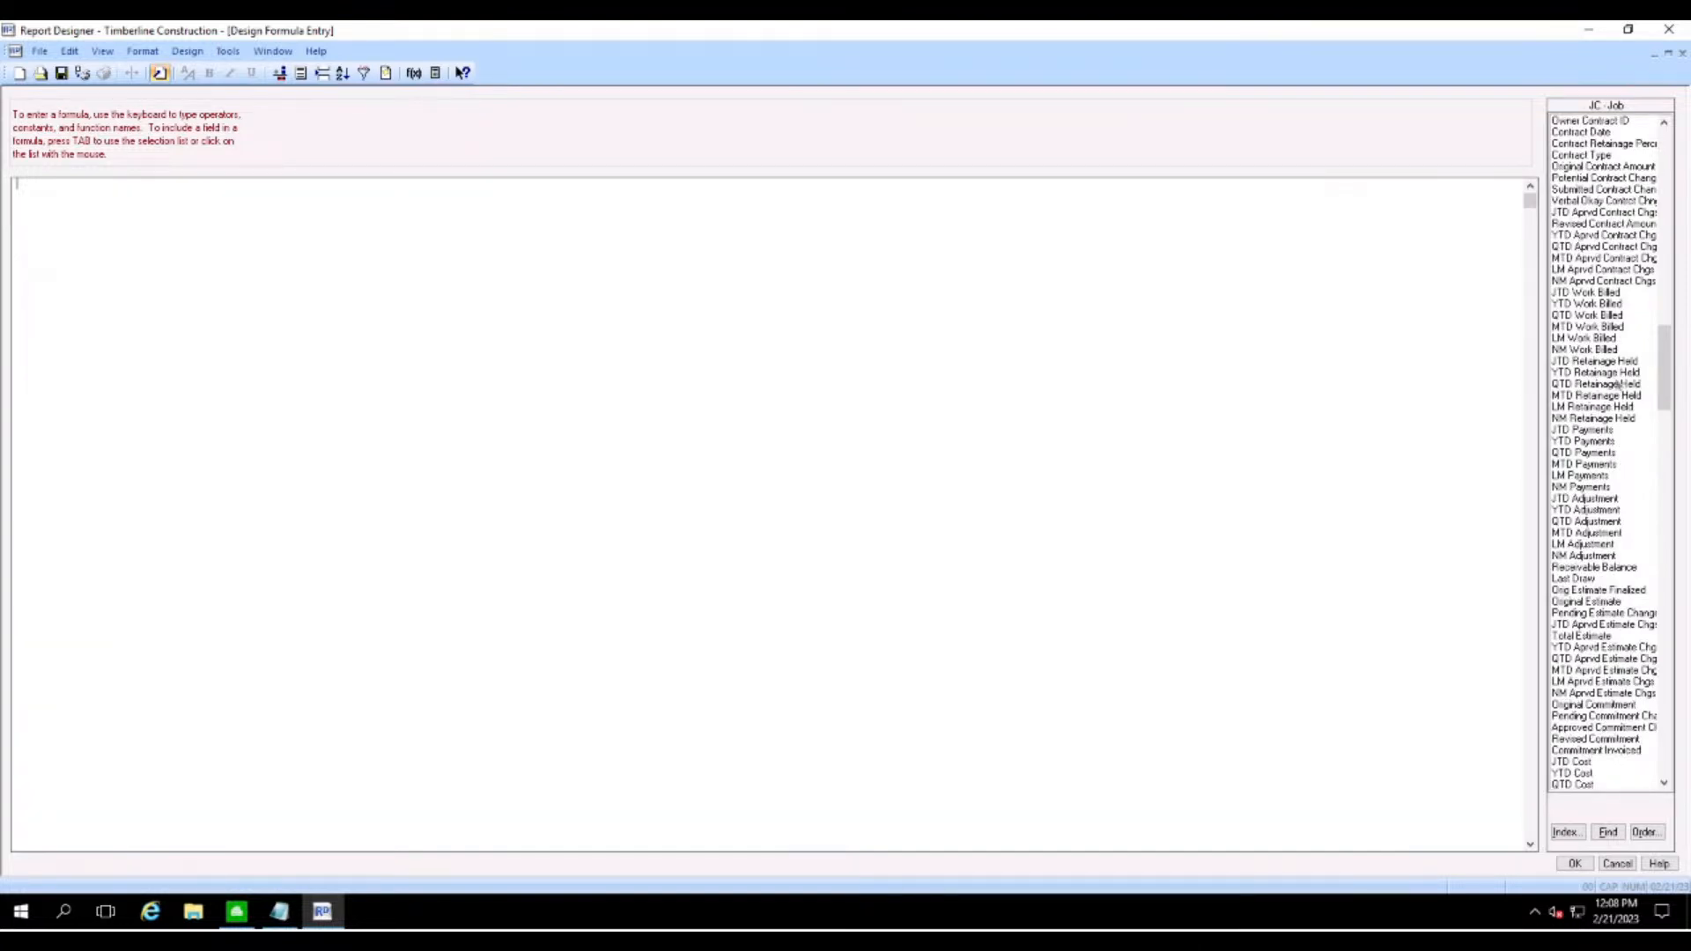
{"action": "scroll", "coordinate": [1607, 614], "scroll_direction": "down", "scroll_amount": 6}
{"action": "scroll", "coordinate": [1607, 615], "scroll_direction": "down", "scroll_amount": 3}
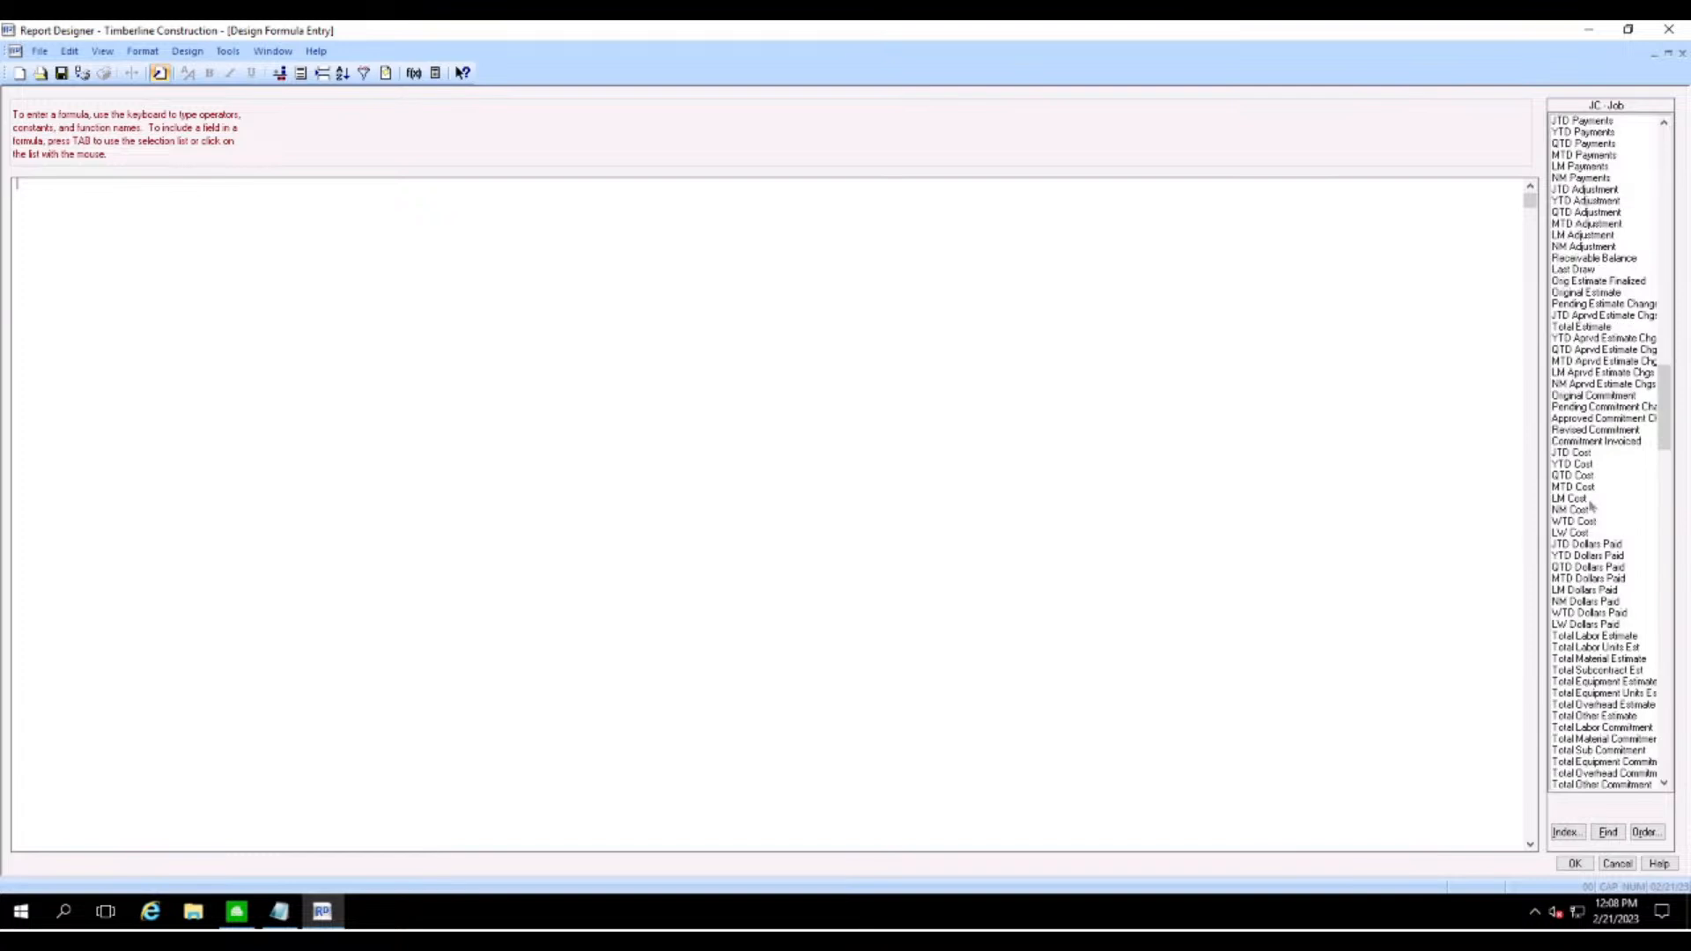
{"action": "left_click", "coordinate": [1583, 327]}
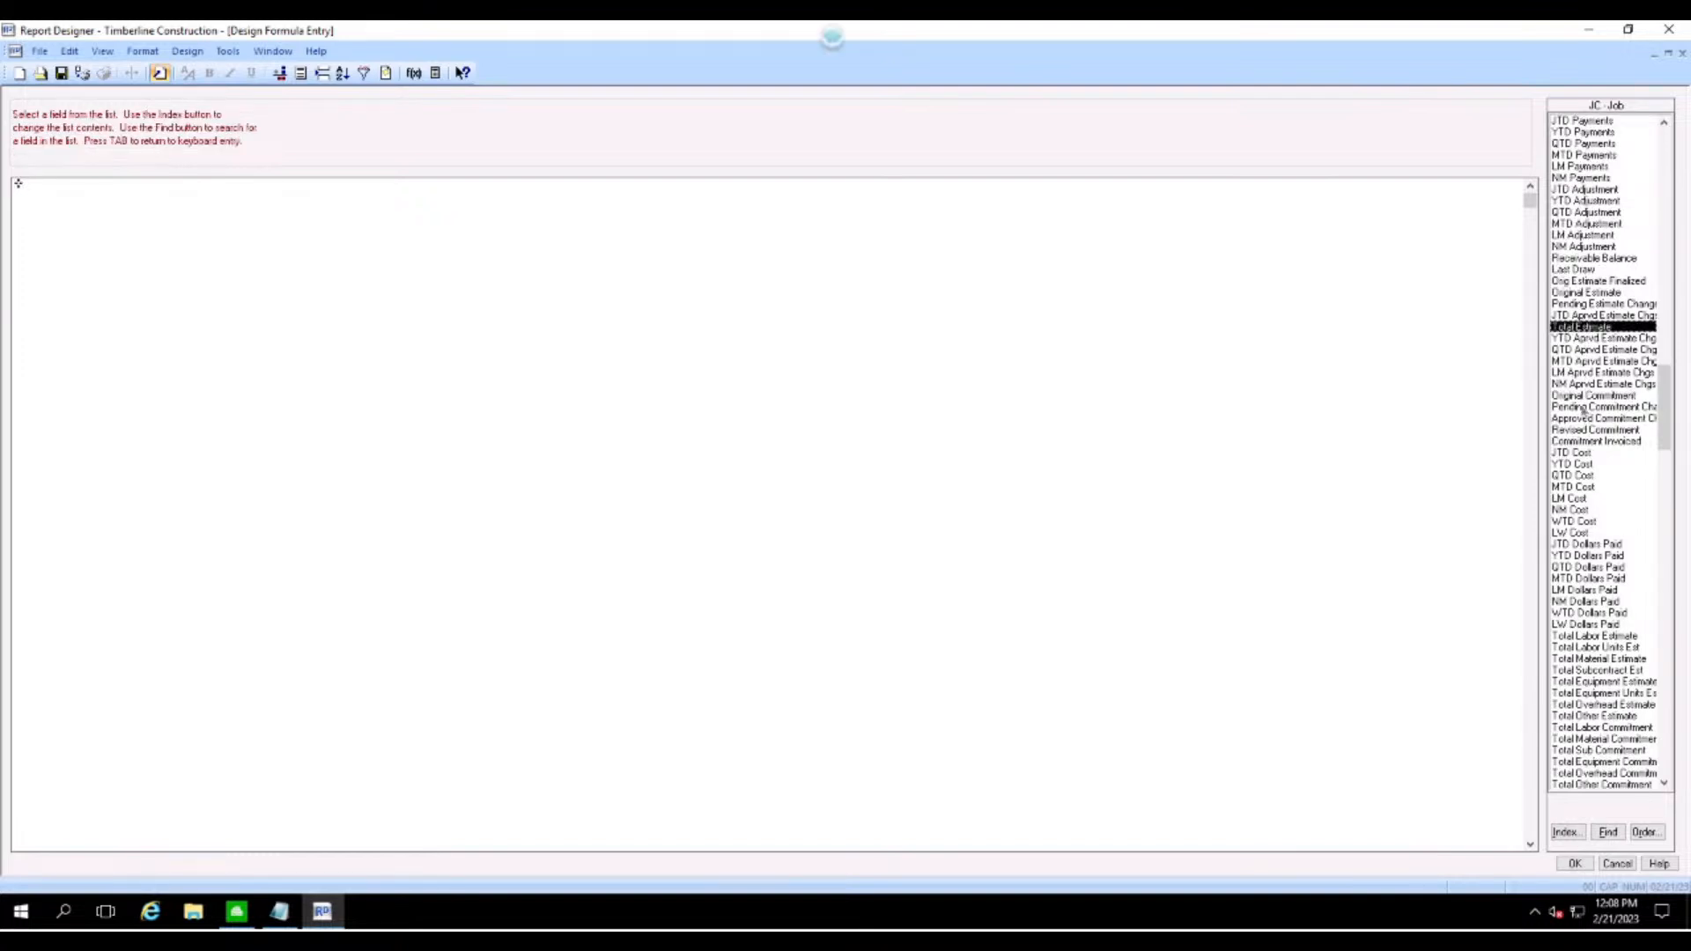
{"action": "double_click", "coordinate": [1578, 330]}
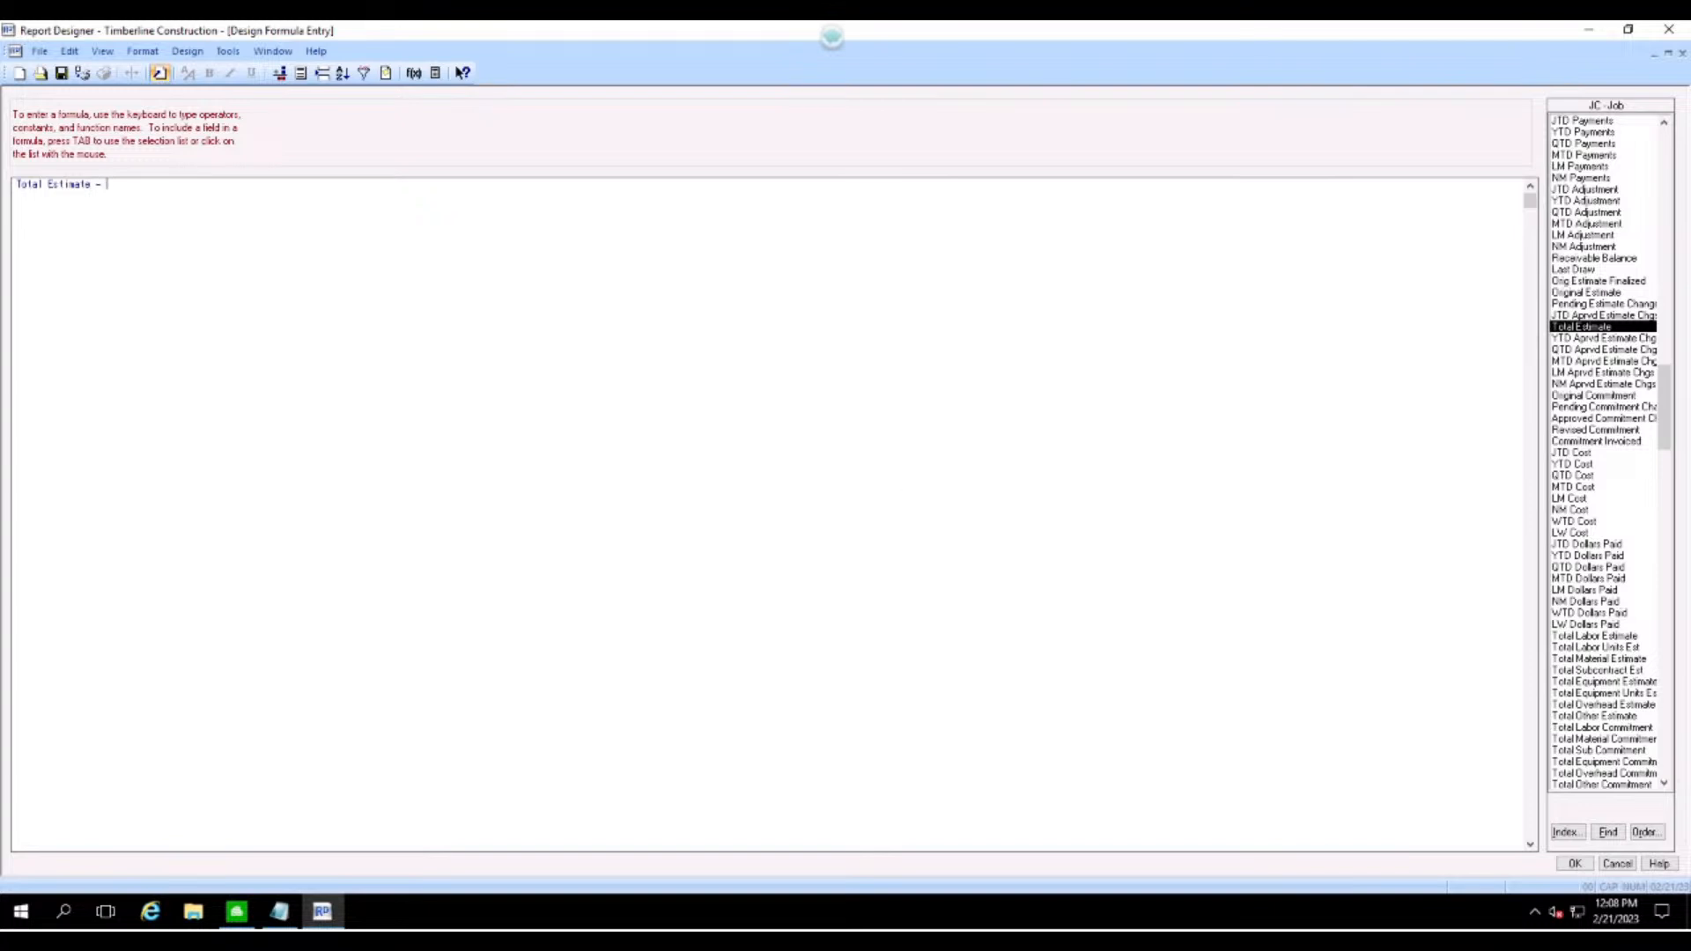
{"action": "double_click", "coordinate": [1565, 453]}
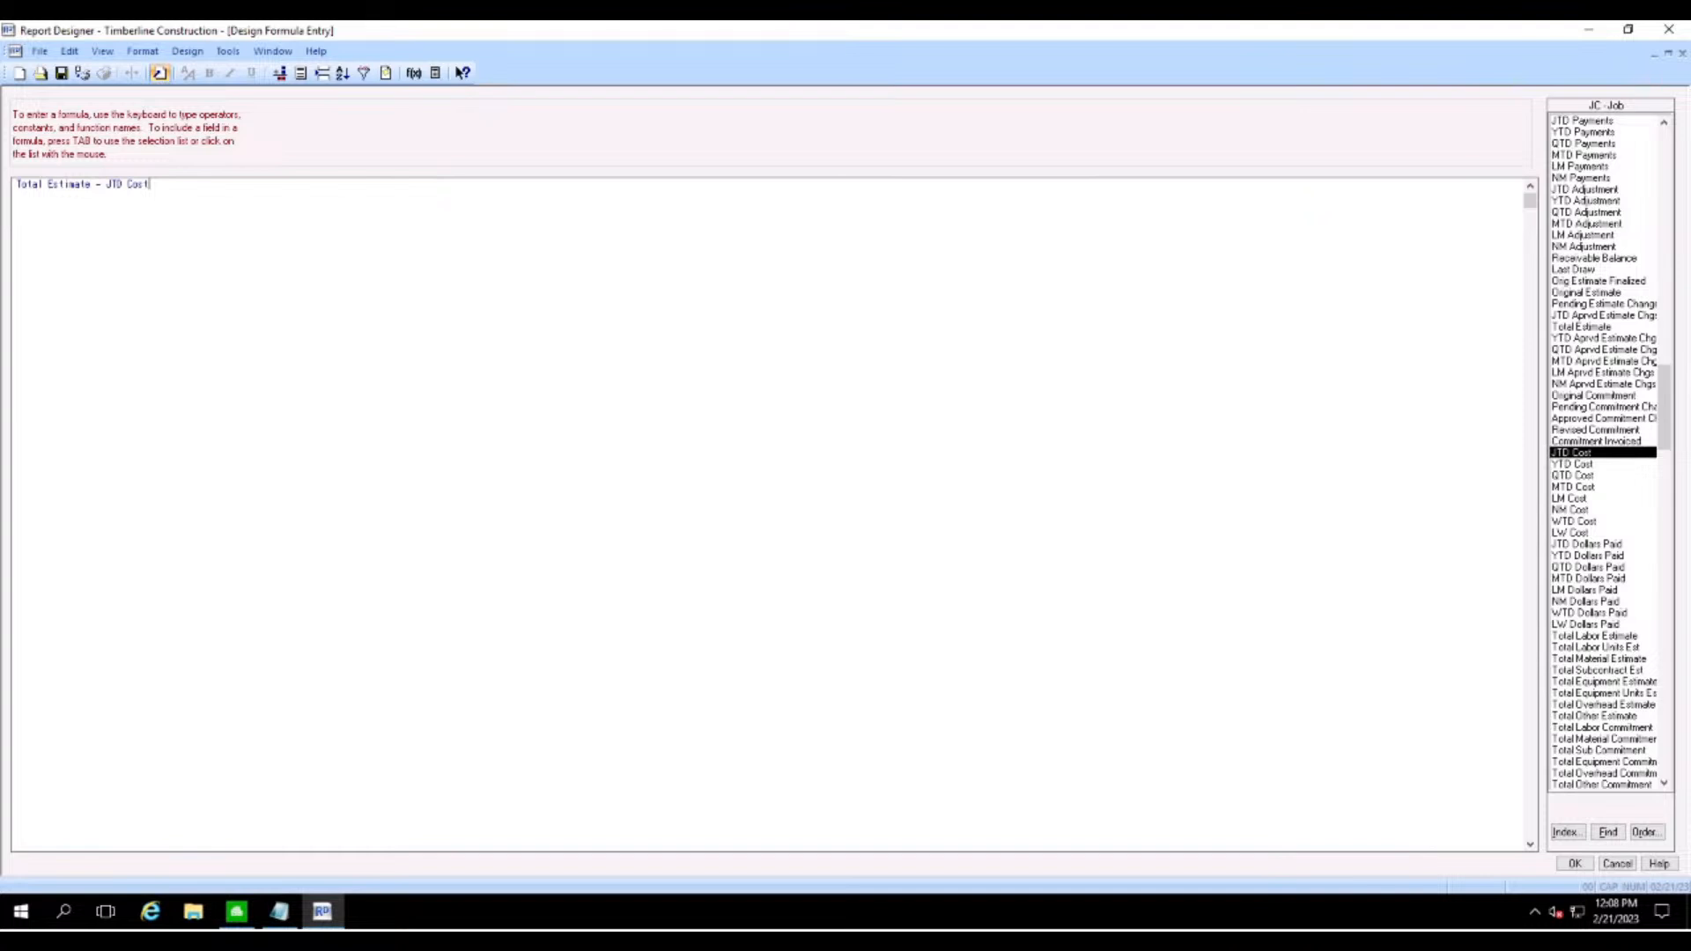
- Name the formula 'Remaining Budget', save it, and close the Formulas window
{"action": "left_click", "coordinate": [1575, 864]}
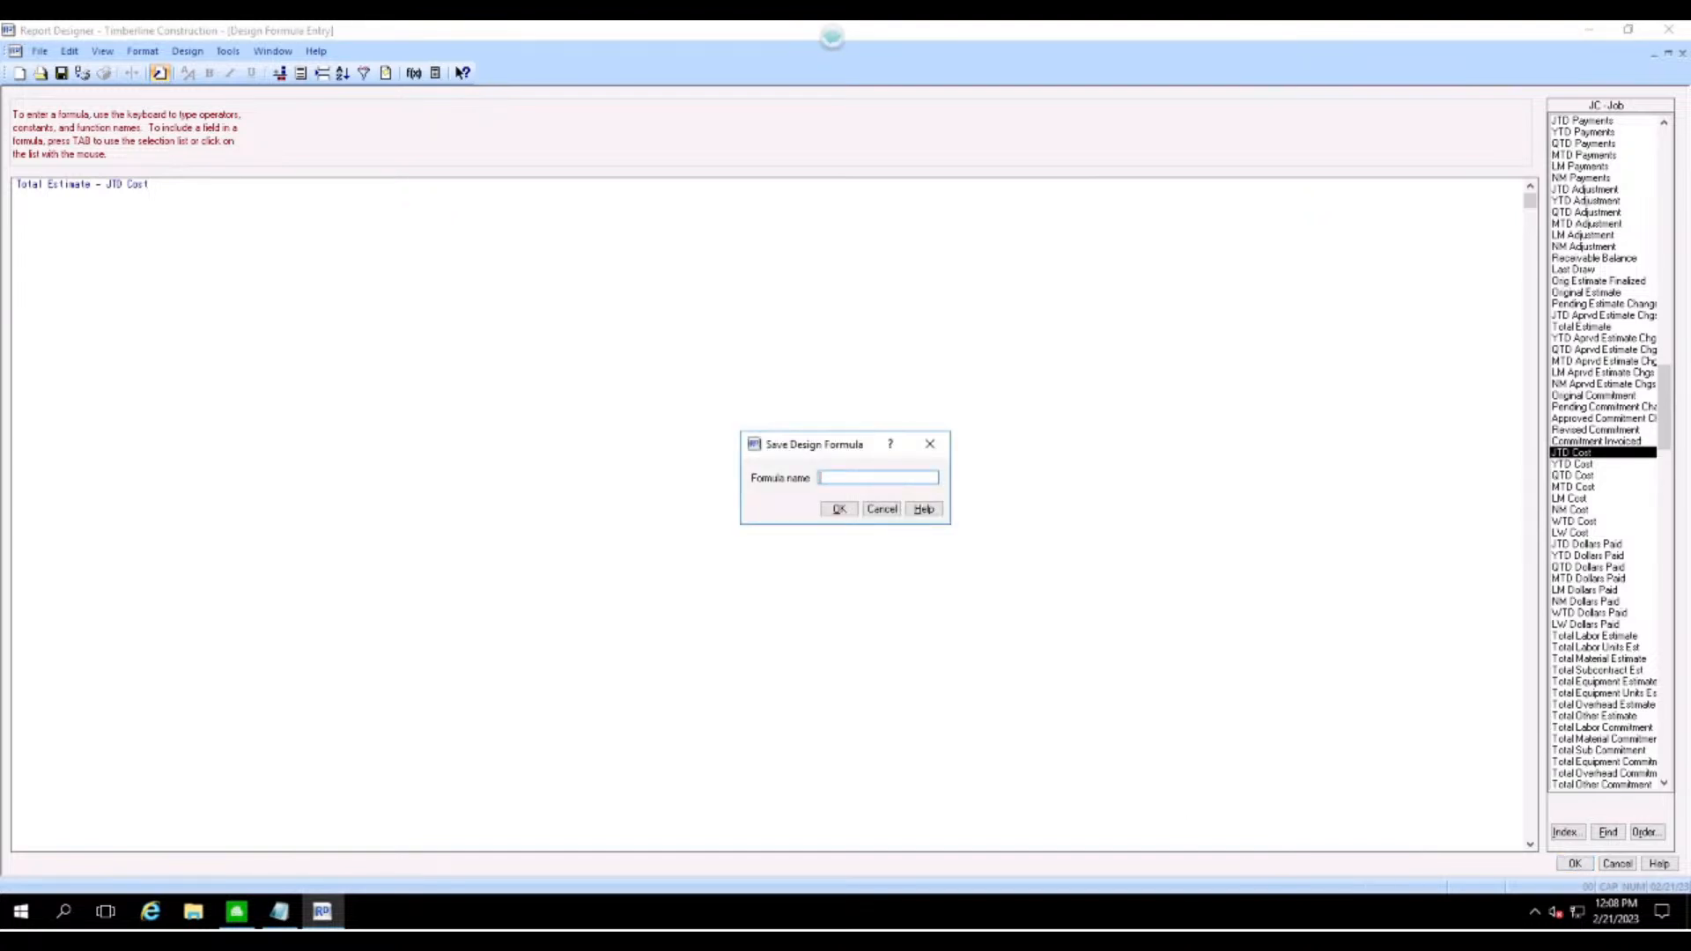
{"action": "type", "text": "Remaining Budget"}
{"action": "type", "text": "aaaaa"}
{"action": "key", "text": "BackSpace"}
{"action": "key", "text": "BackSpace"}
{"action": "key", "text": "BackSpace"}
{"action": "key", "text": "BackSpace"}
{"action": "key", "text": "BackSpace"}
{"action": "key", "text": "BackSpace"}
{"action": "left_click", "coordinate": [841, 509]}
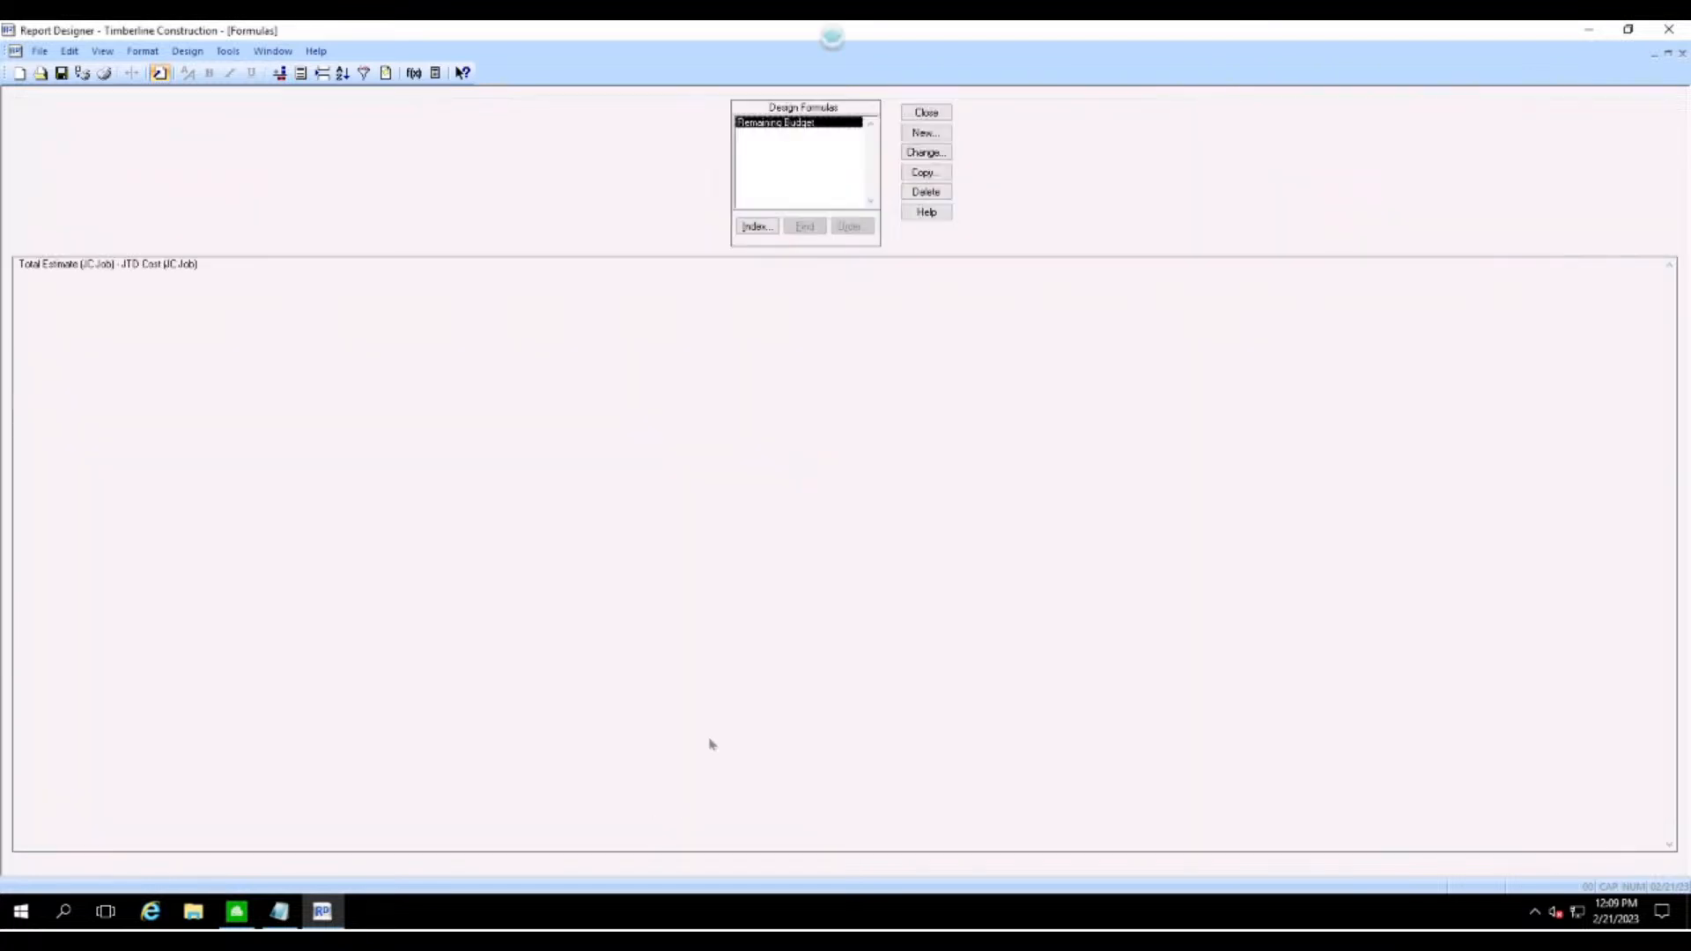
{"action": "left_click", "coordinate": [930, 117]}
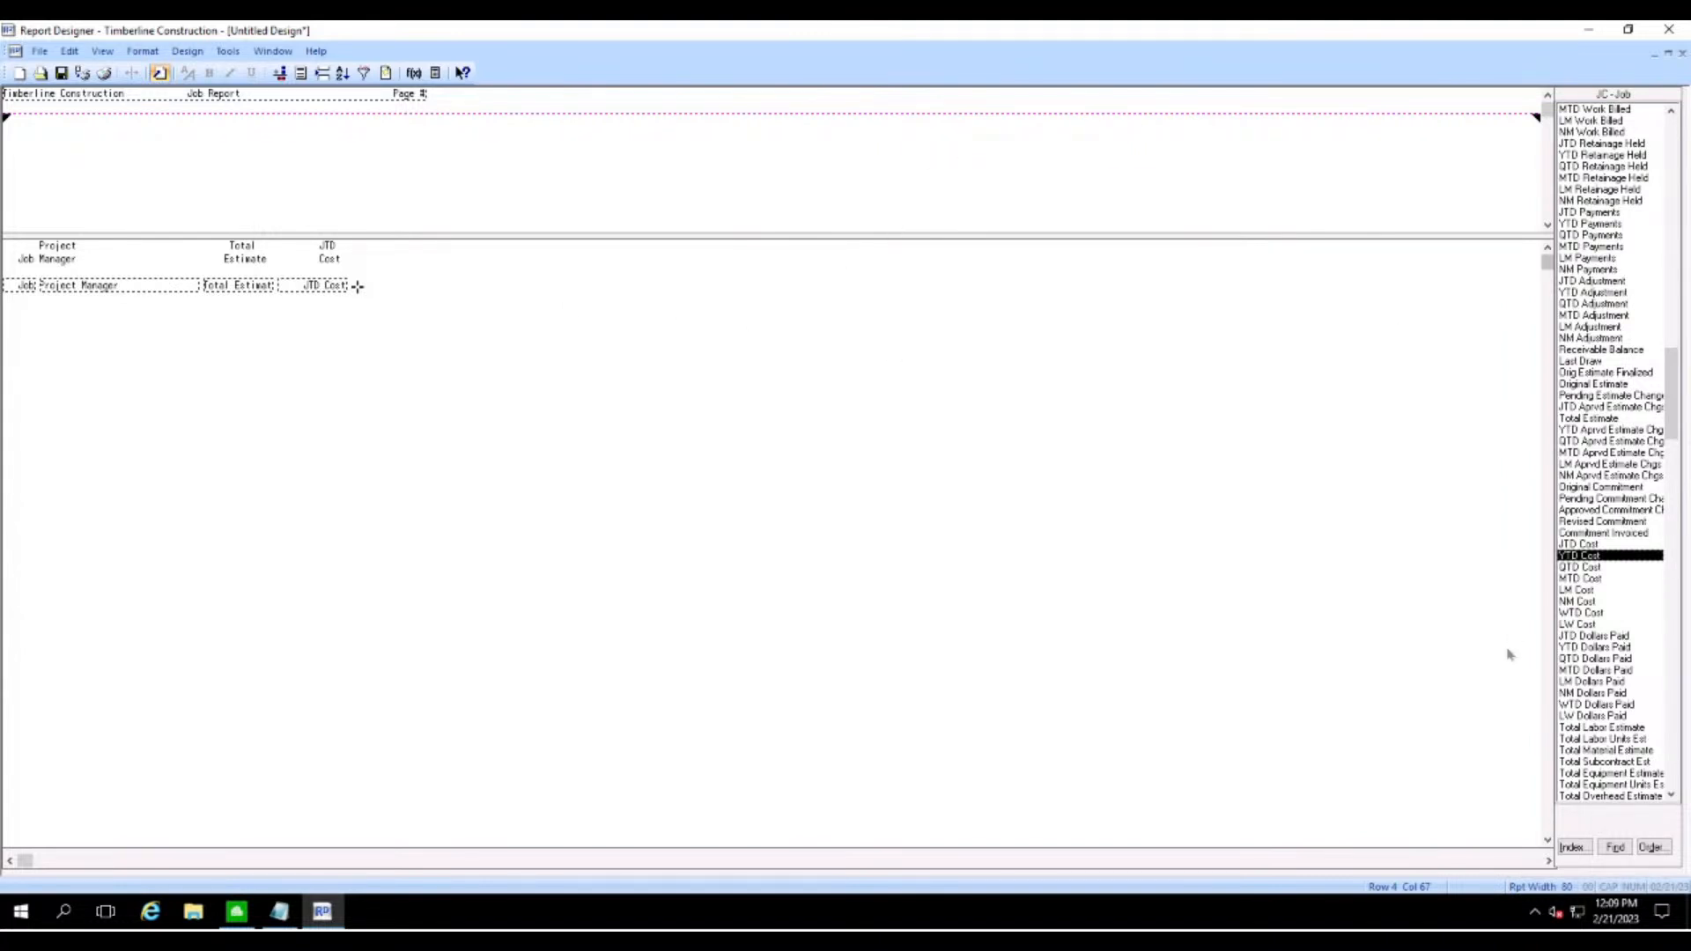
- Switch the field index to Design Formulas and add Remaining Budget as a column after JTD Cost
{"action": "left_click", "coordinate": [1572, 847]}
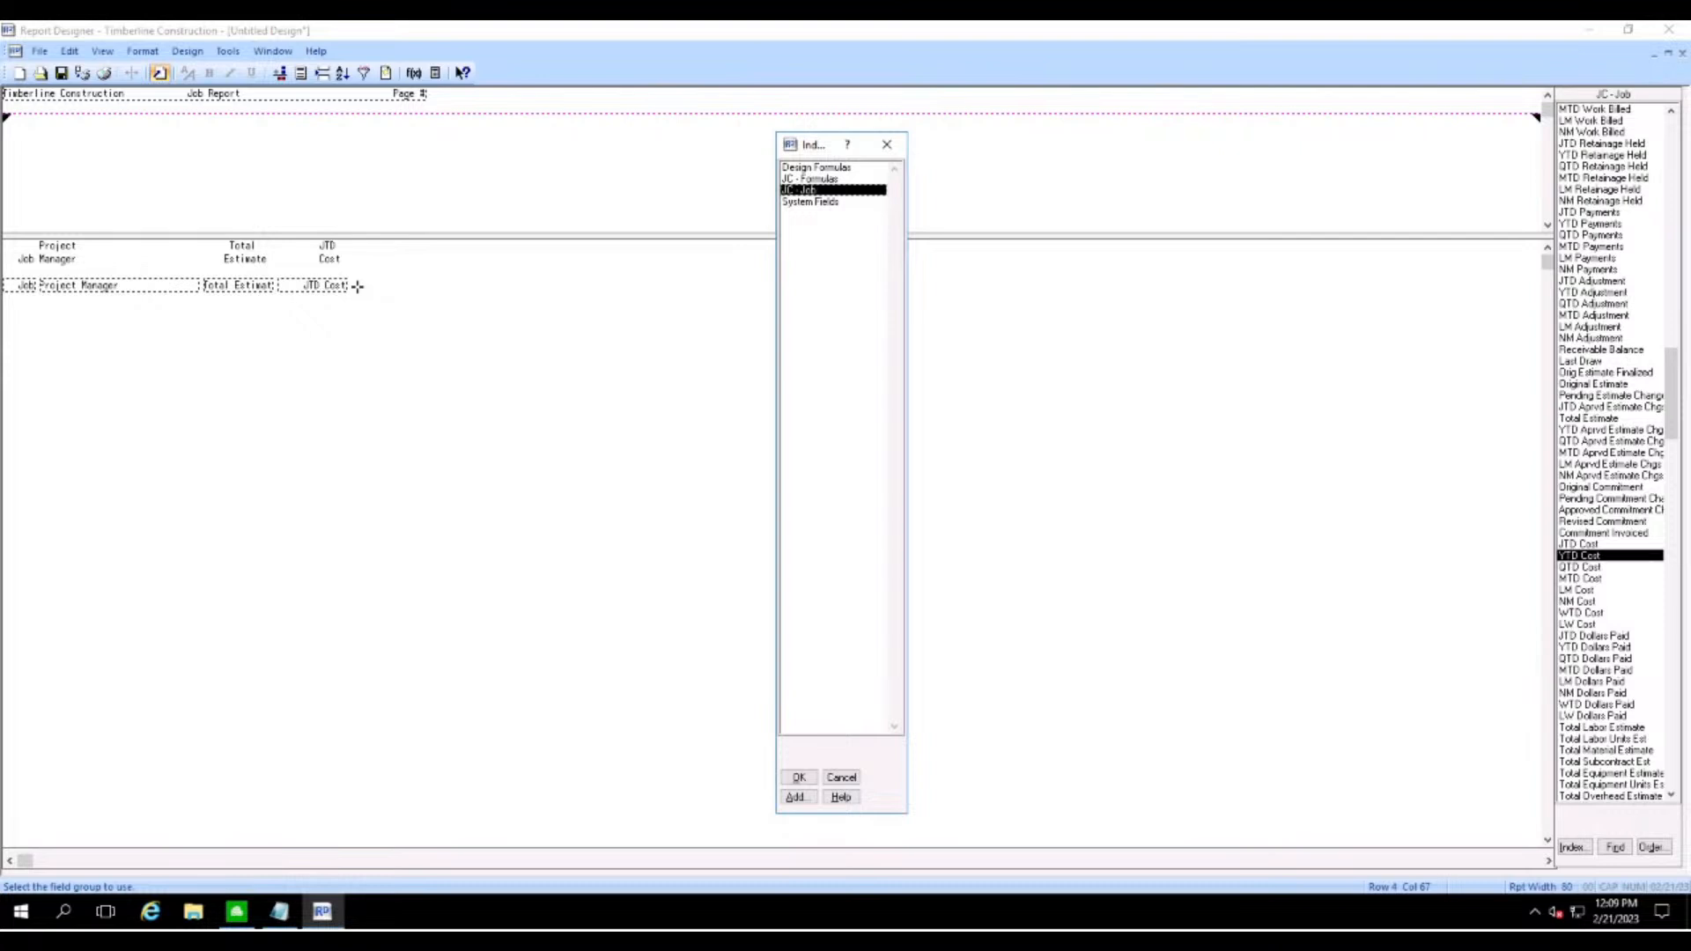
{"action": "left_click", "coordinate": [828, 167]}
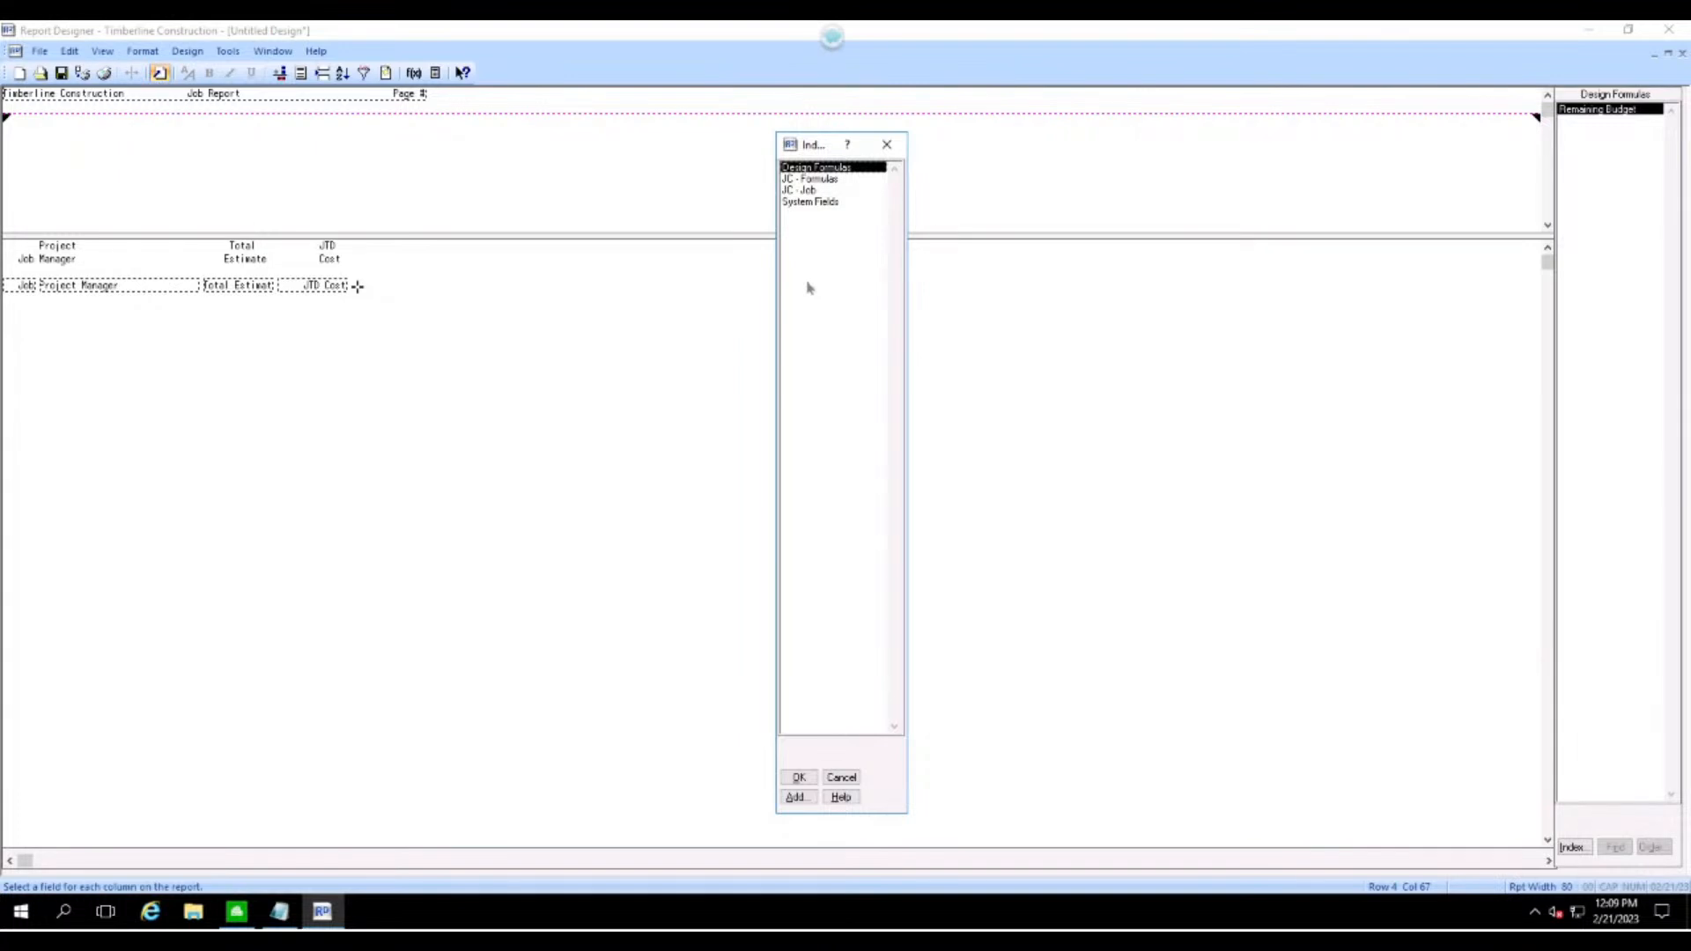
{"action": "left_click", "coordinate": [798, 777]}
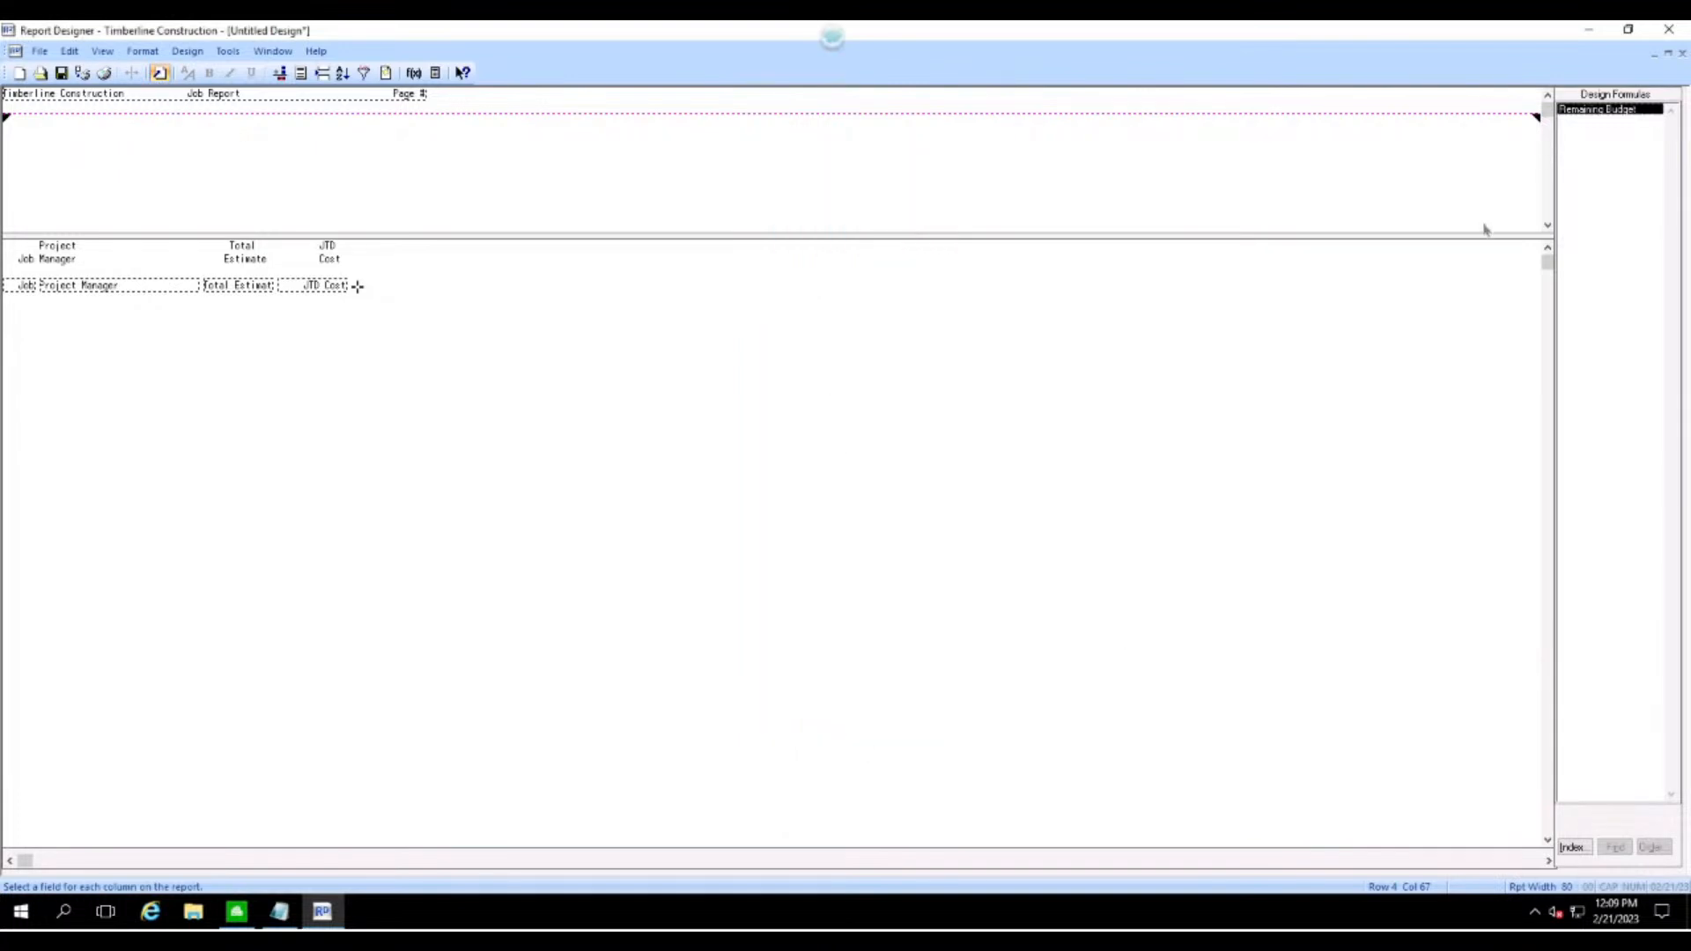
{"action": "double_click", "coordinate": [1605, 111]}
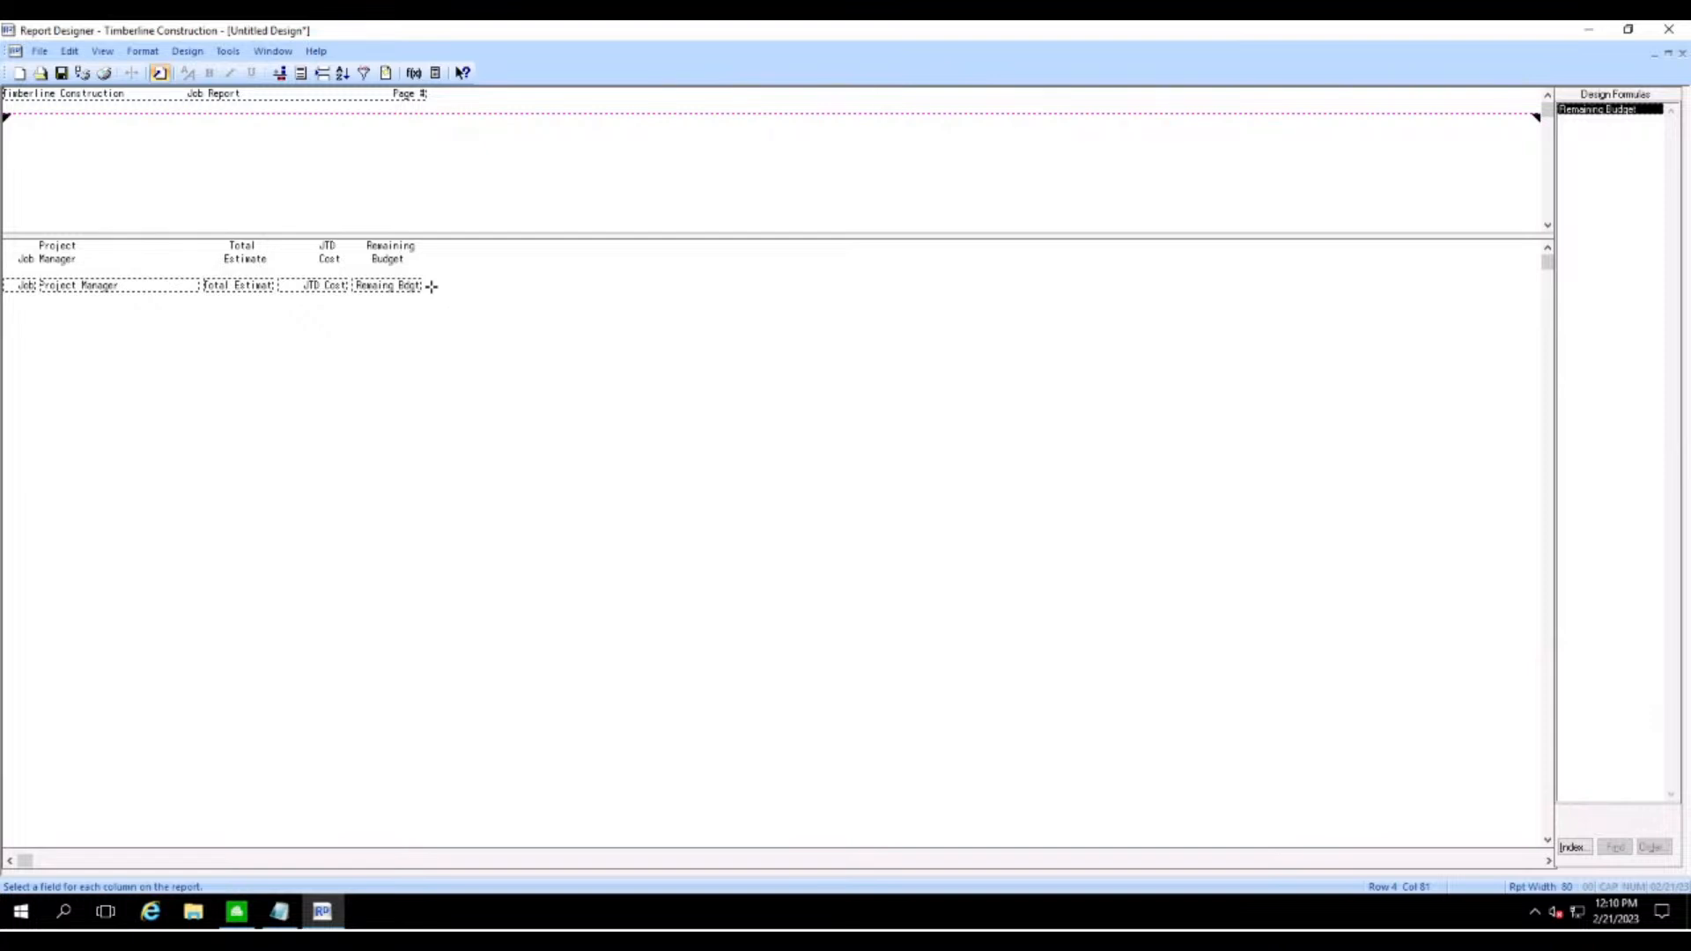
- Preview the Job Report on screen and maximize the preview window
{"action": "left_click", "coordinate": [83, 72]}
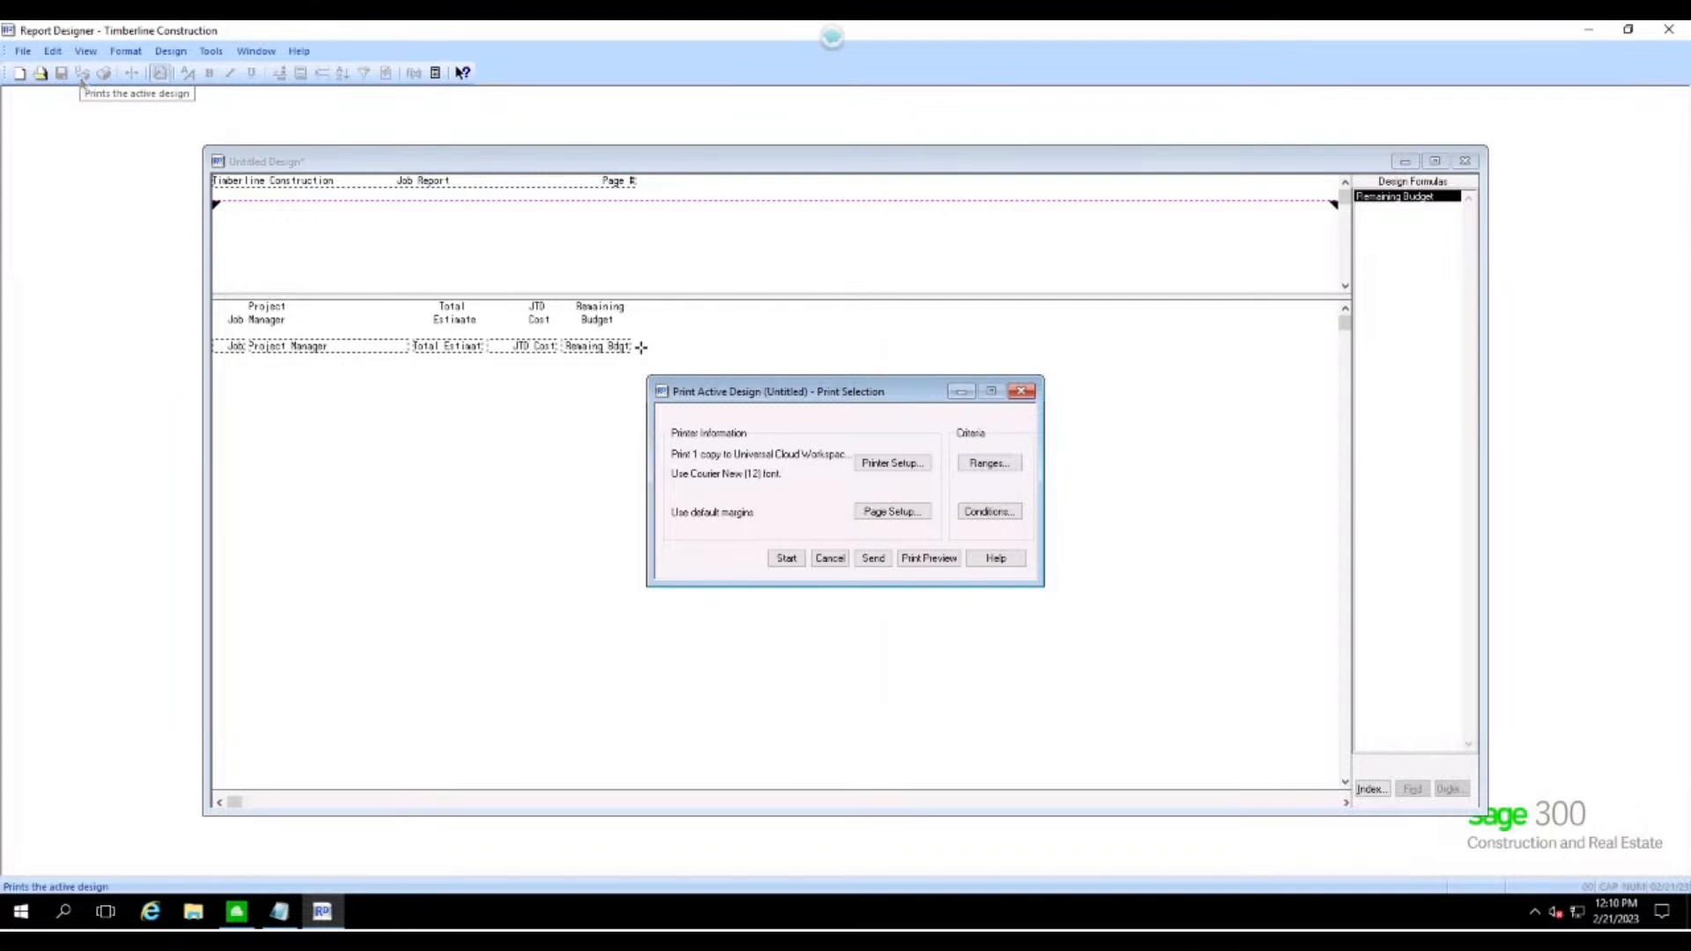
{"action": "left_click", "coordinate": [23, 50]}
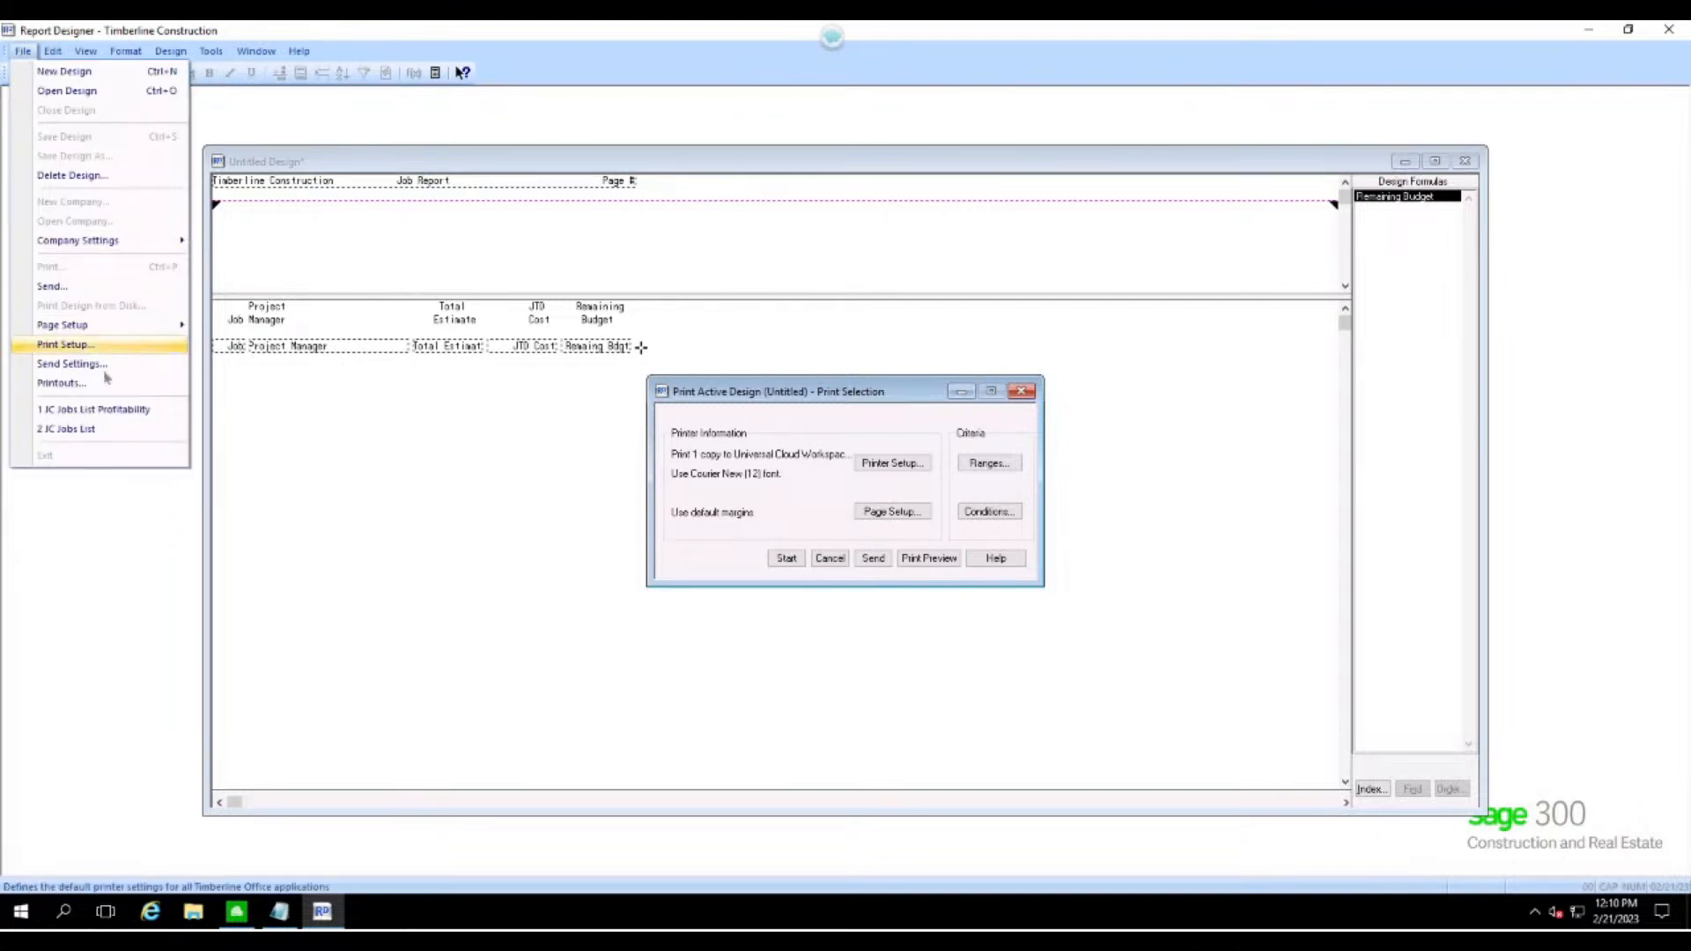
{"action": "left_click", "coordinate": [24, 52]}
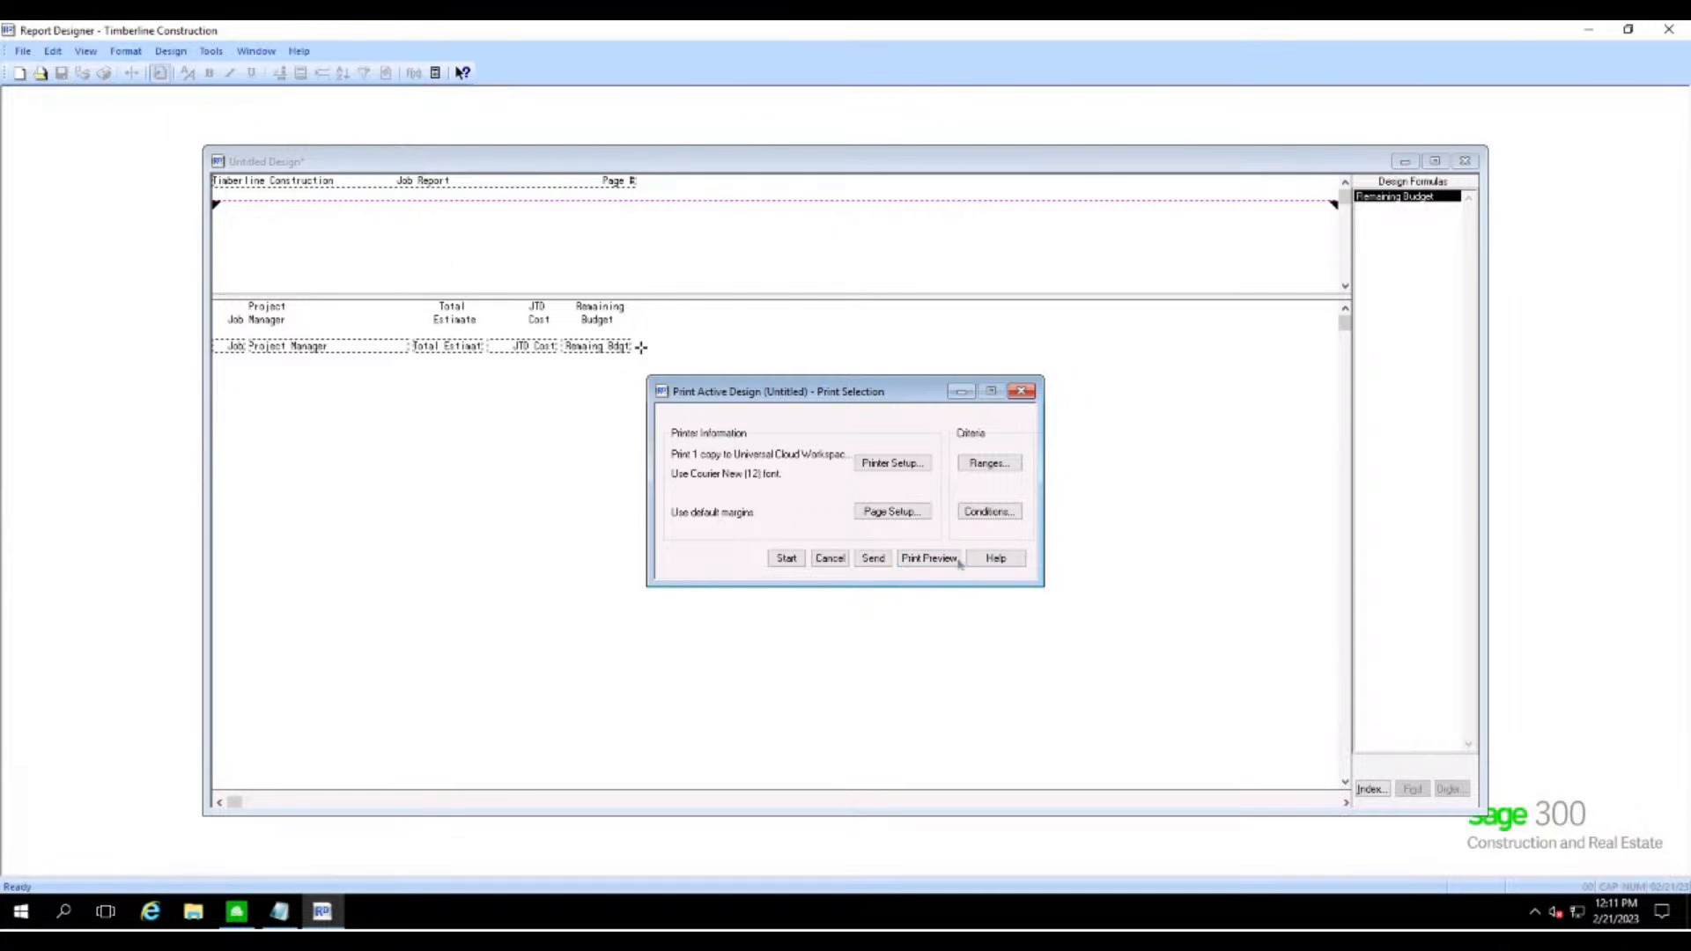
{"action": "left_click", "coordinate": [928, 560]}
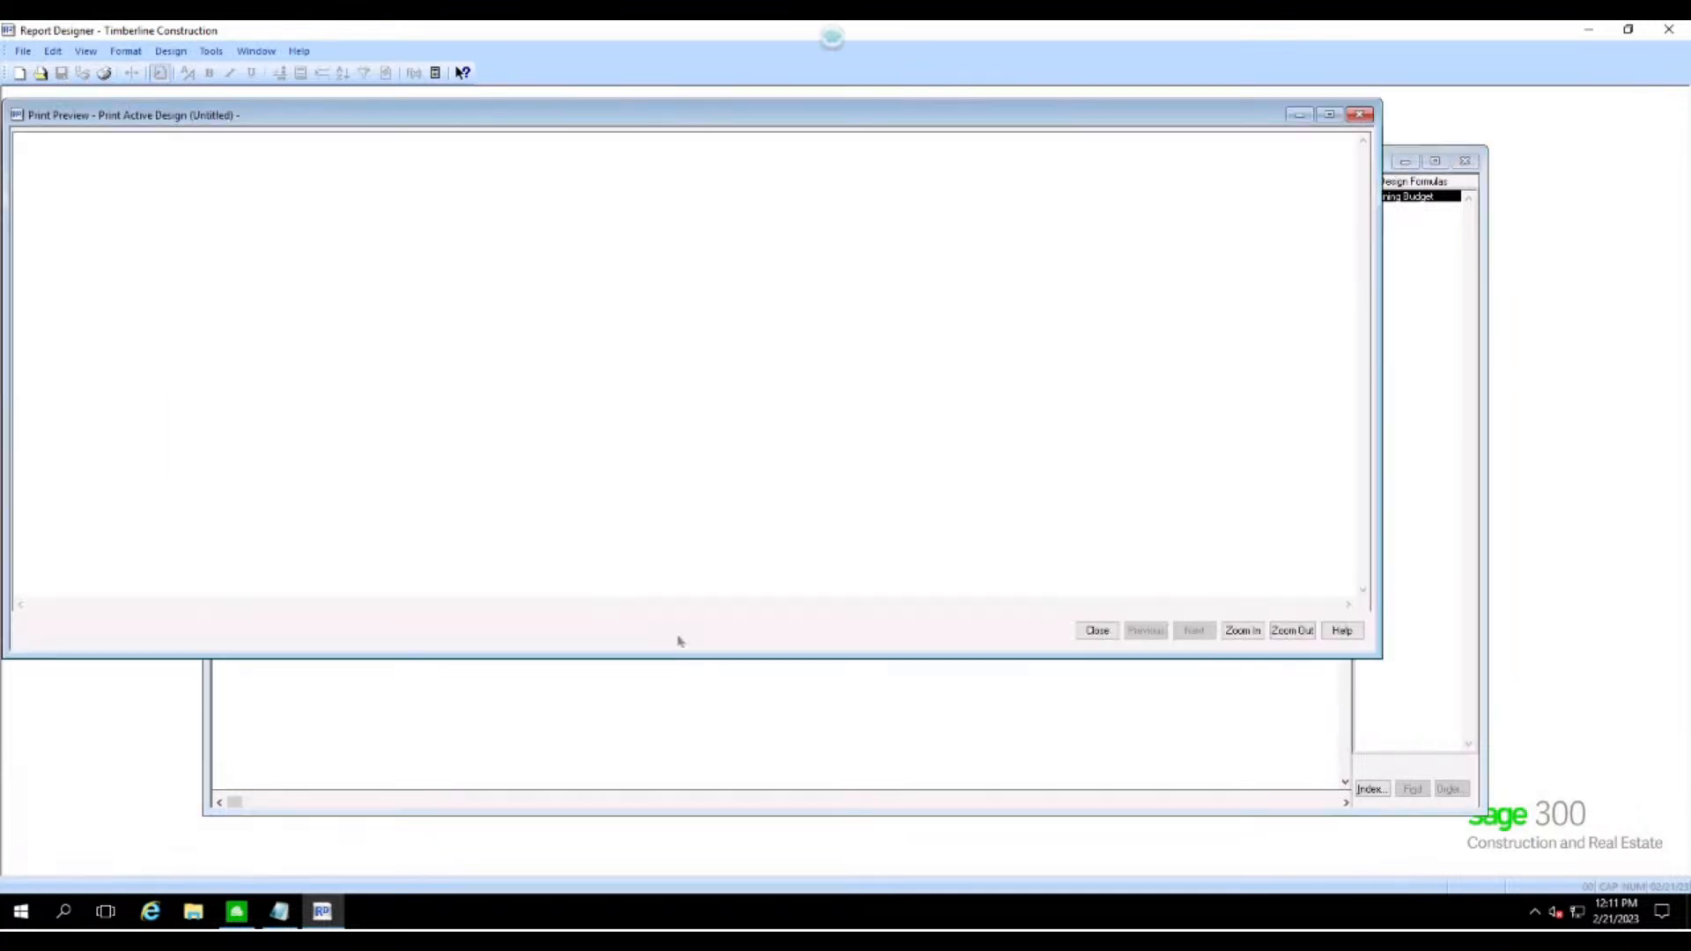
{"action": "left_click", "coordinate": [1329, 114]}
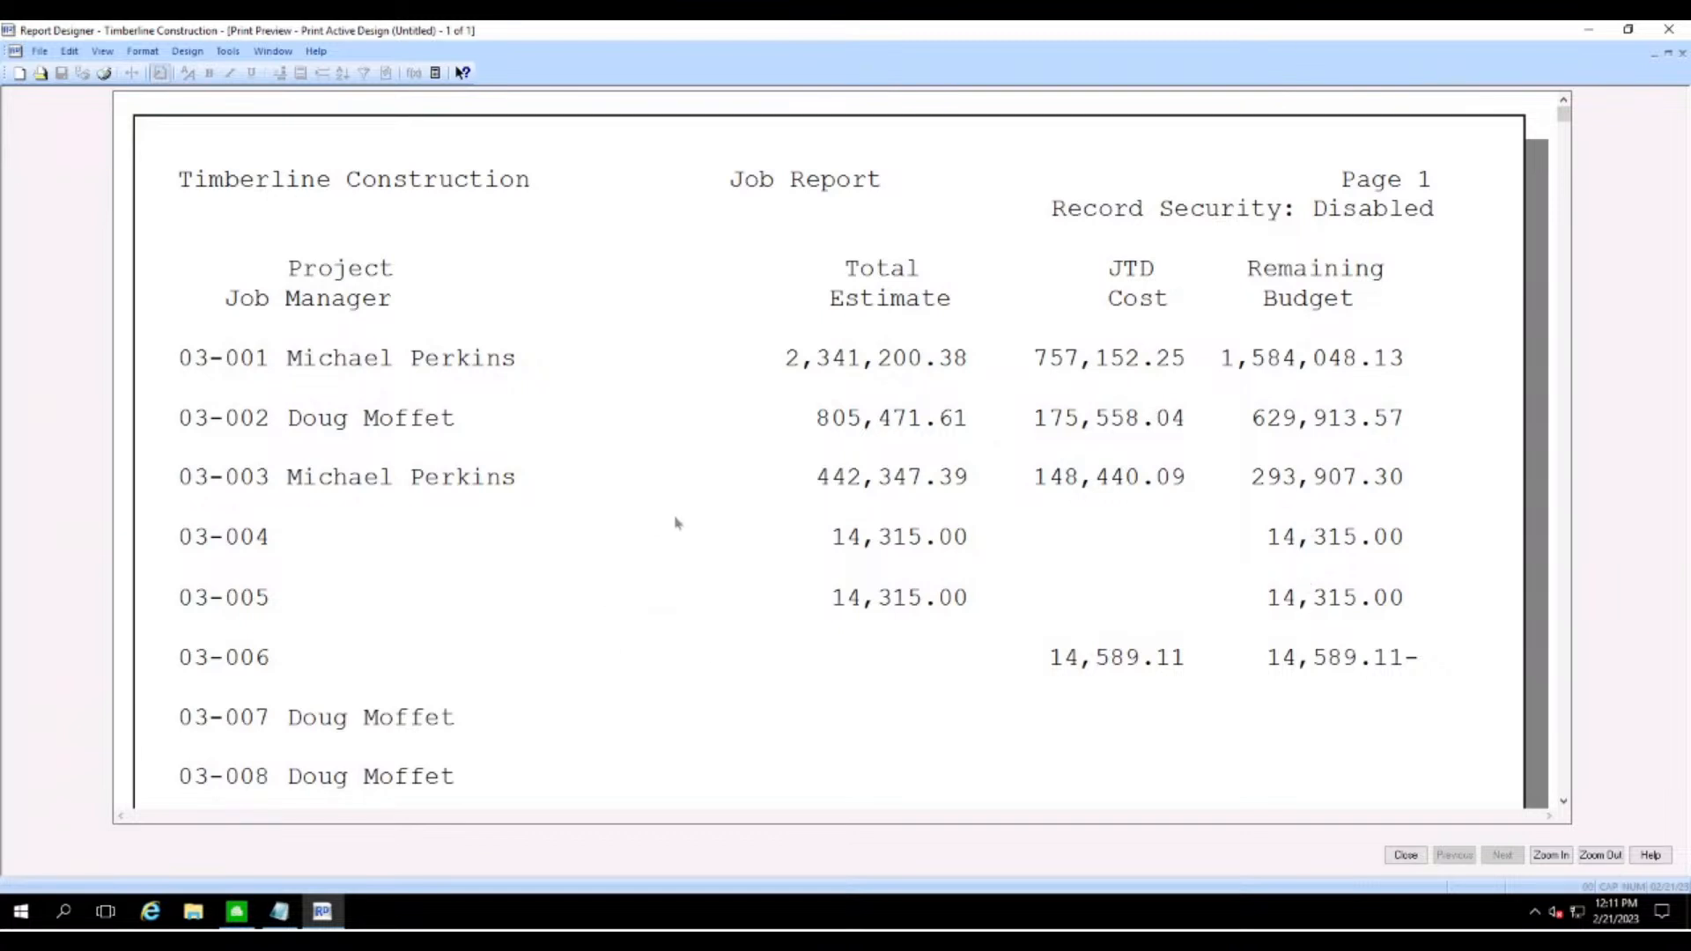
{"action": "scroll", "coordinate": [676, 522], "scroll_direction": "down", "scroll_amount": 3}
{"action": "scroll", "coordinate": [675, 522], "scroll_direction": "down", "scroll_amount": 9}
{"action": "scroll", "coordinate": [676, 522], "scroll_direction": "up", "scroll_amount": 2}
{"action": "scroll", "coordinate": [676, 523], "scroll_direction": "up", "scroll_amount": 5}
{"action": "scroll", "coordinate": [675, 522], "scroll_direction": "down", "scroll_amount": 2}
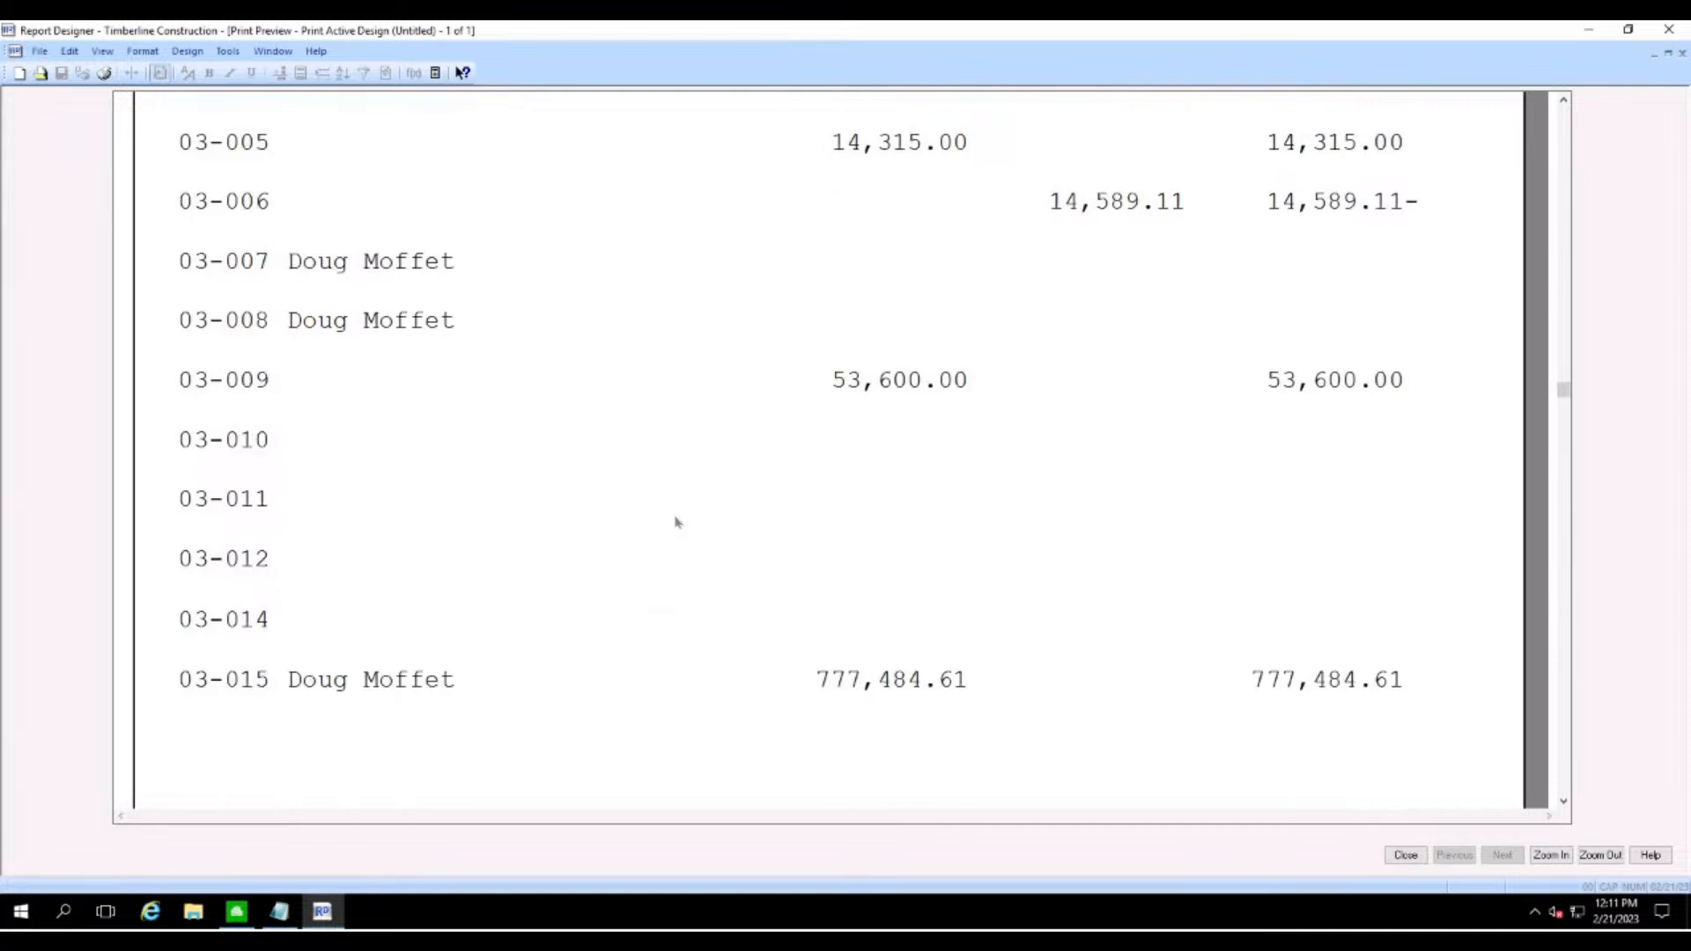
{"action": "scroll", "coordinate": [675, 522], "scroll_direction": "up", "scroll_amount": 6}
{"action": "scroll", "coordinate": [675, 522], "scroll_direction": "down", "scroll_amount": 4}
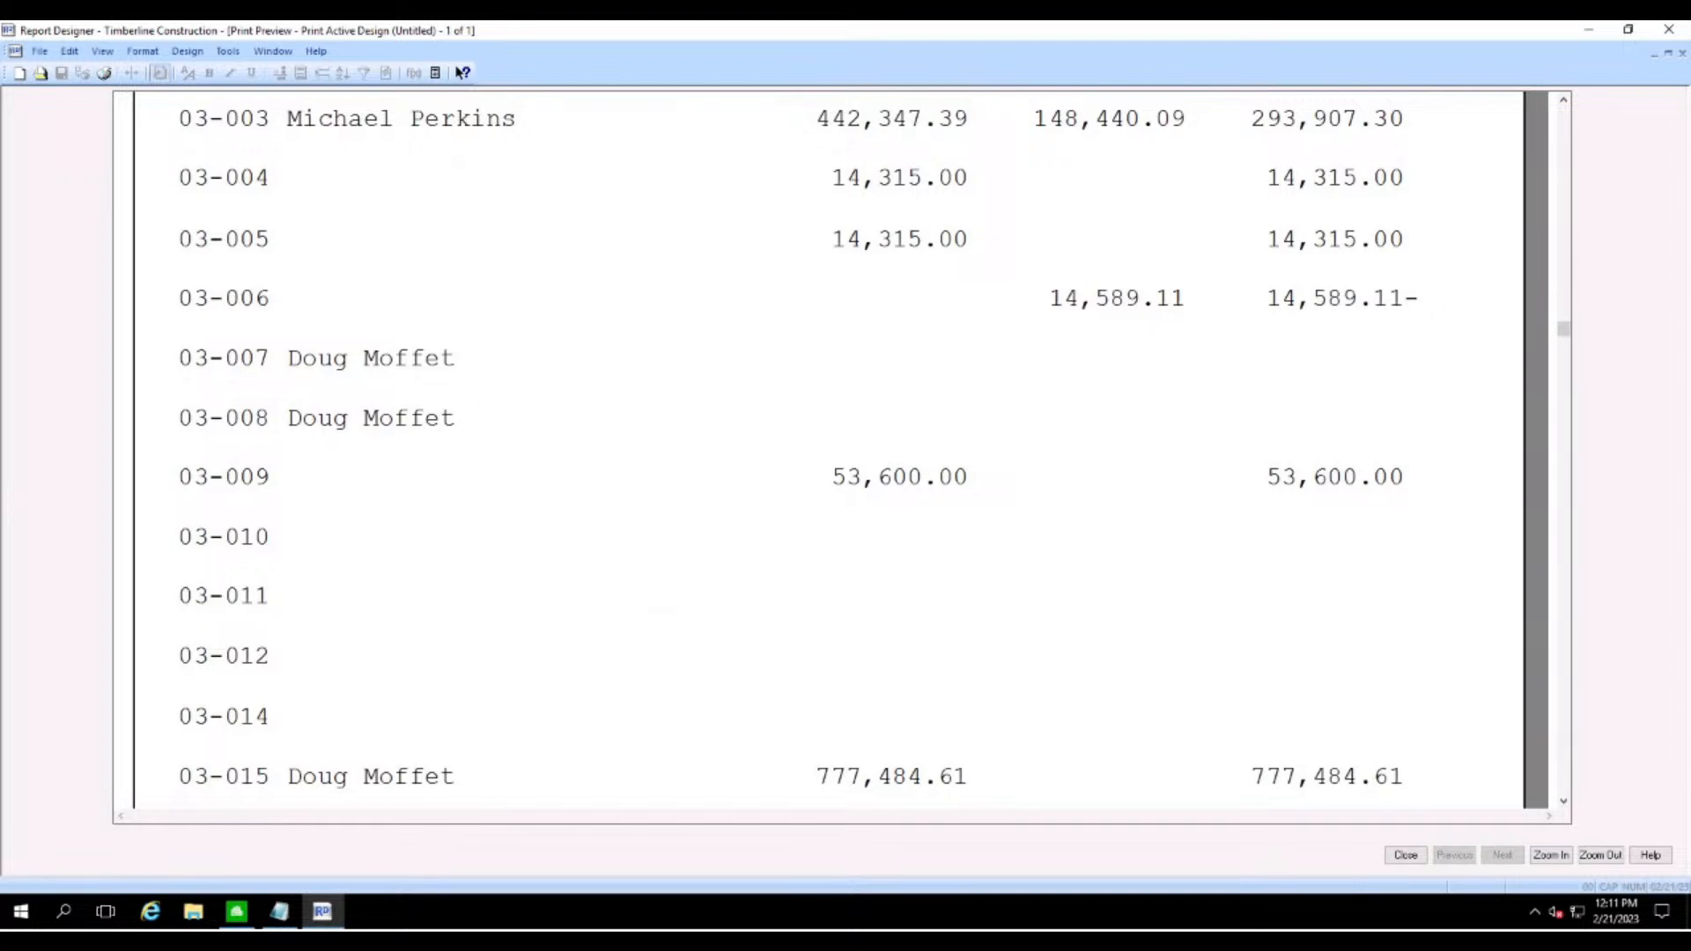
{"action": "scroll", "coordinate": [710, 494], "scroll_direction": "up", "scroll_amount": 3}
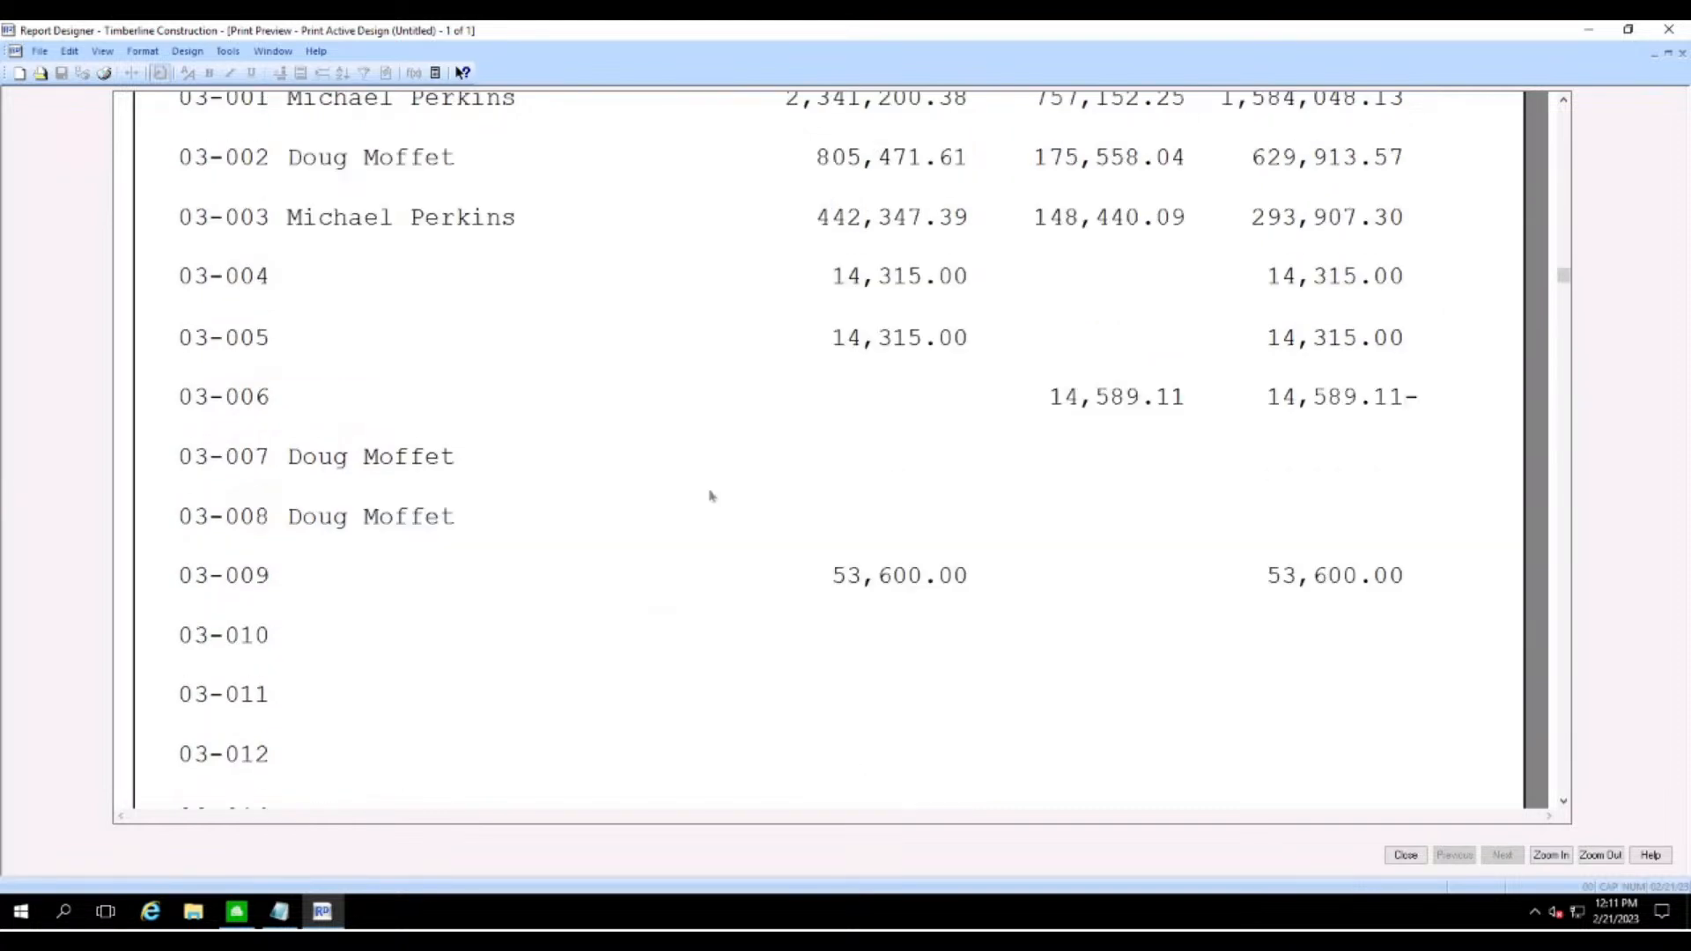
{"action": "scroll", "coordinate": [710, 495], "scroll_direction": "up", "scroll_amount": 2}
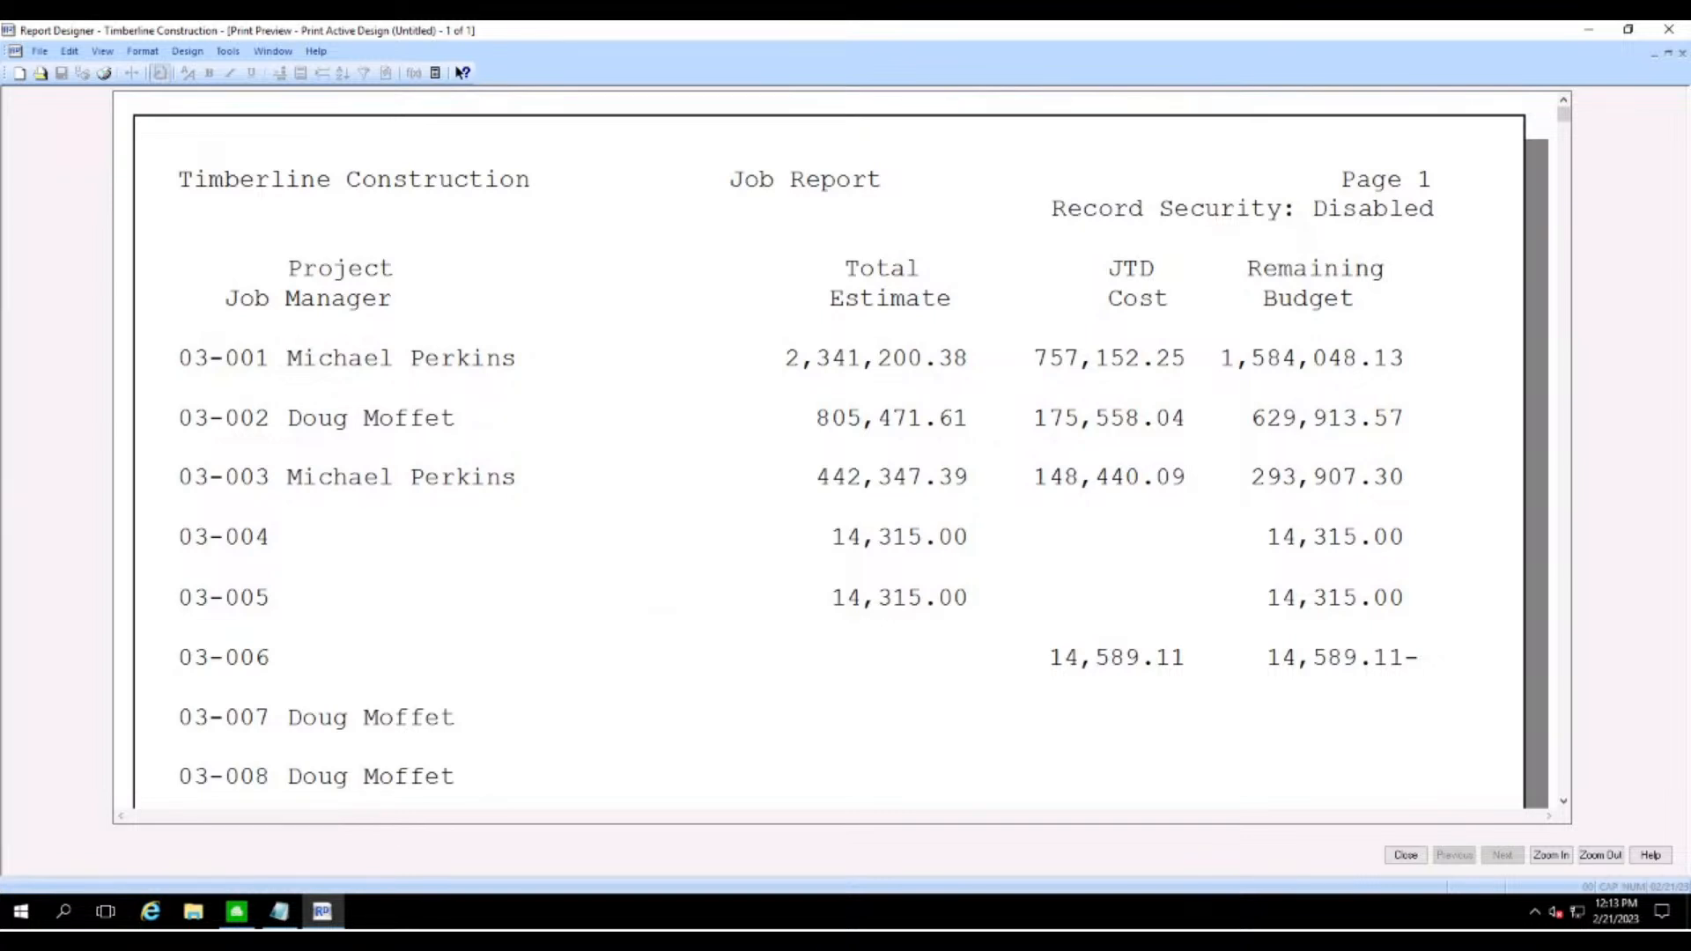
- Close the preview without printing and switch the field list back to JC - Job
{"action": "left_click", "coordinate": [1405, 855]}
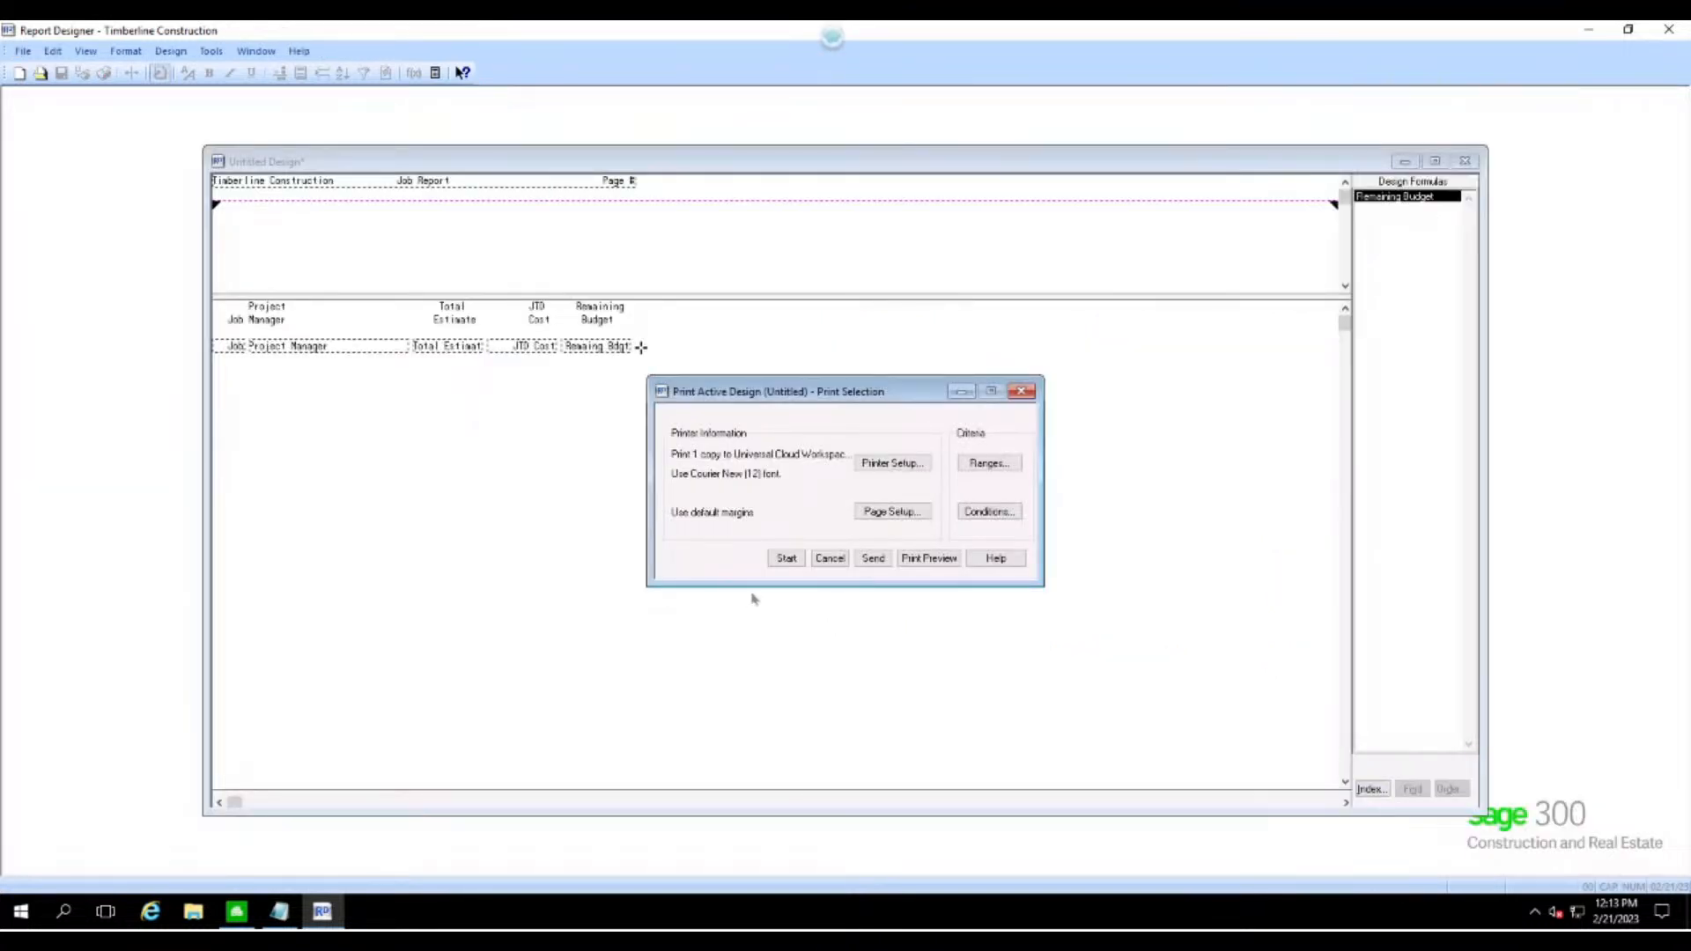
{"action": "left_click", "coordinate": [830, 559]}
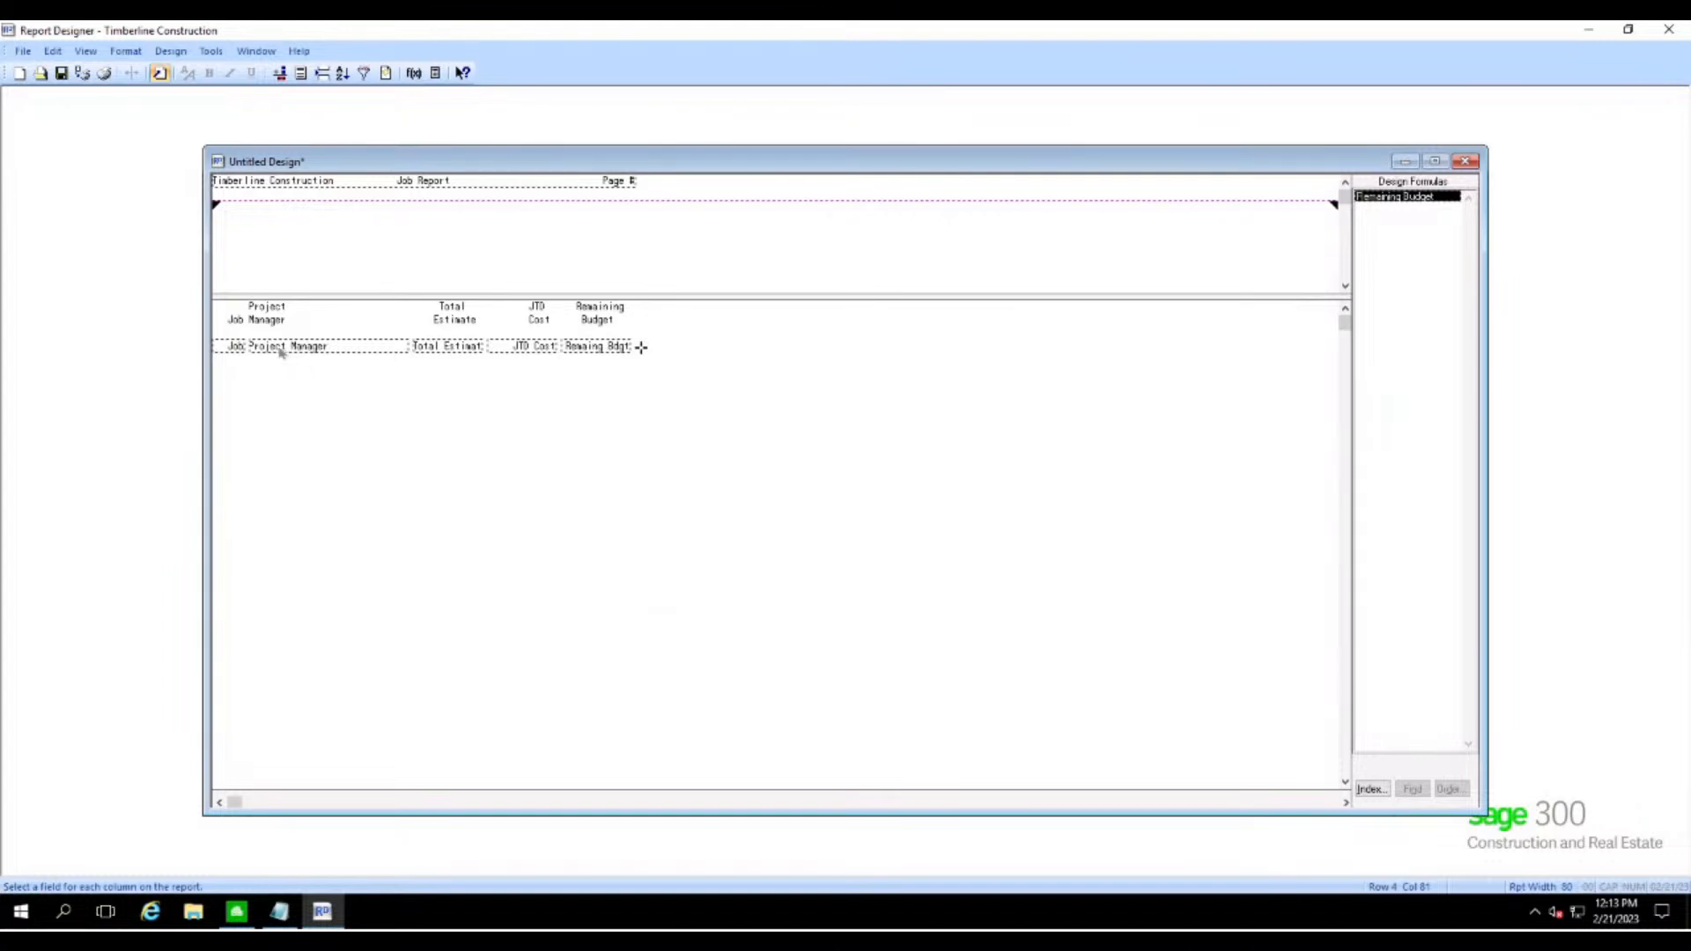
{"action": "left_click", "coordinate": [1371, 788]}
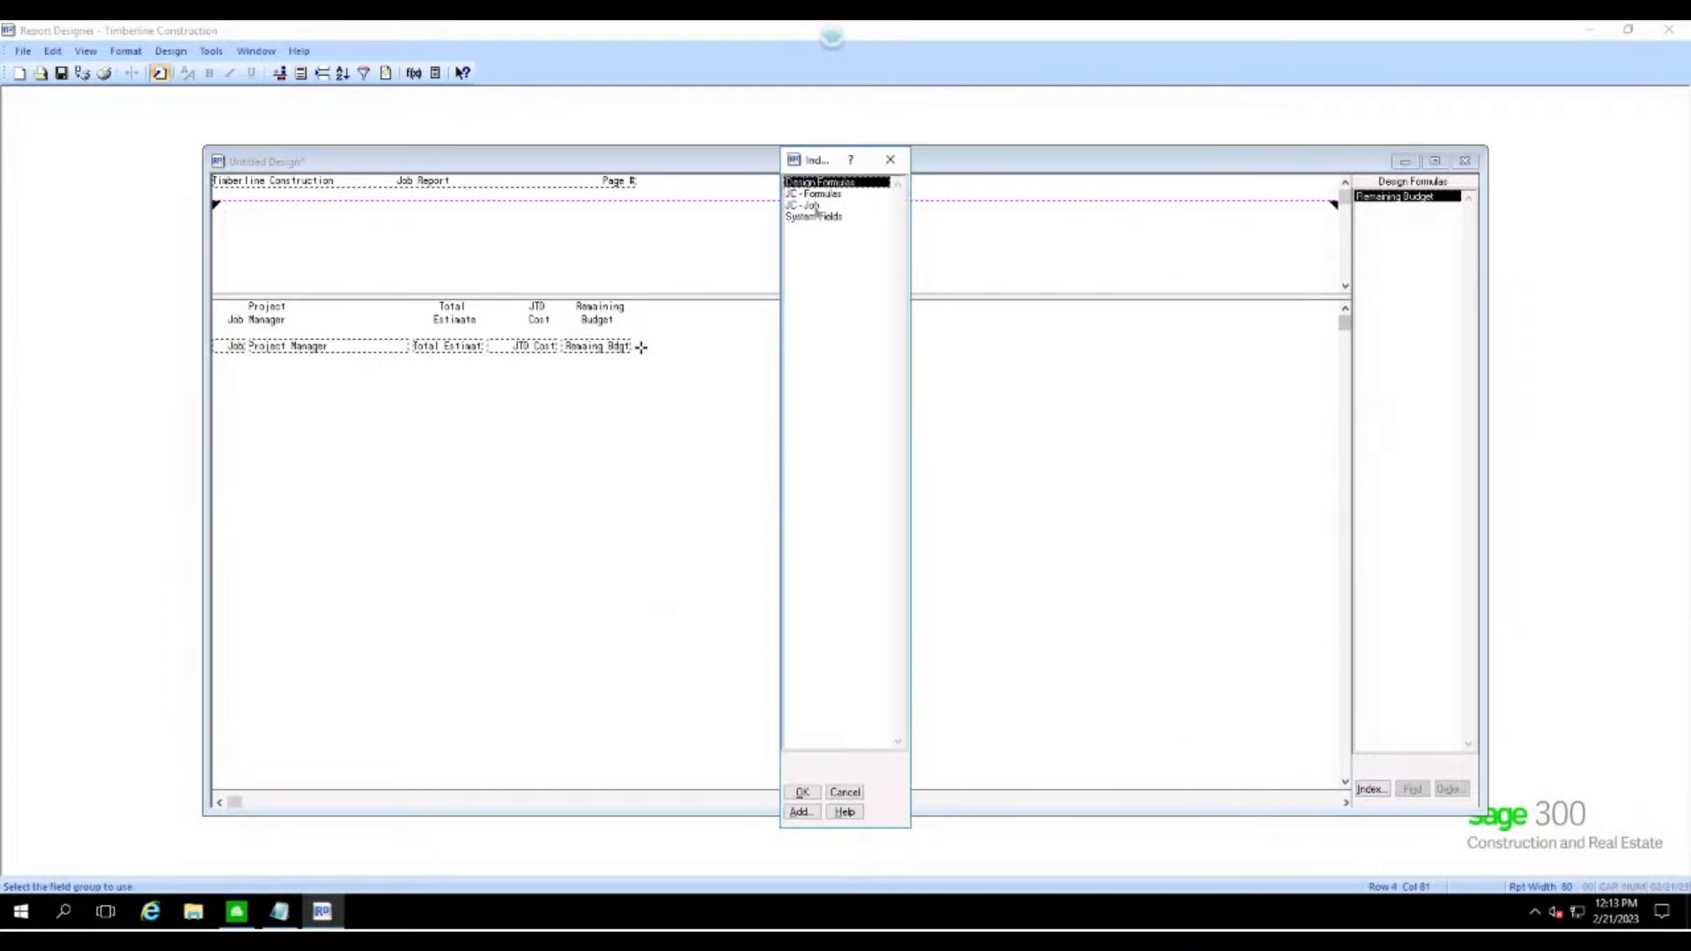
{"action": "double_click", "coordinate": [817, 205]}
- Remove the stray Description field from the header and return to the detail line
{"action": "left_click_drag", "start_coordinate": [1471, 425], "coordinate": [1469, 209]}
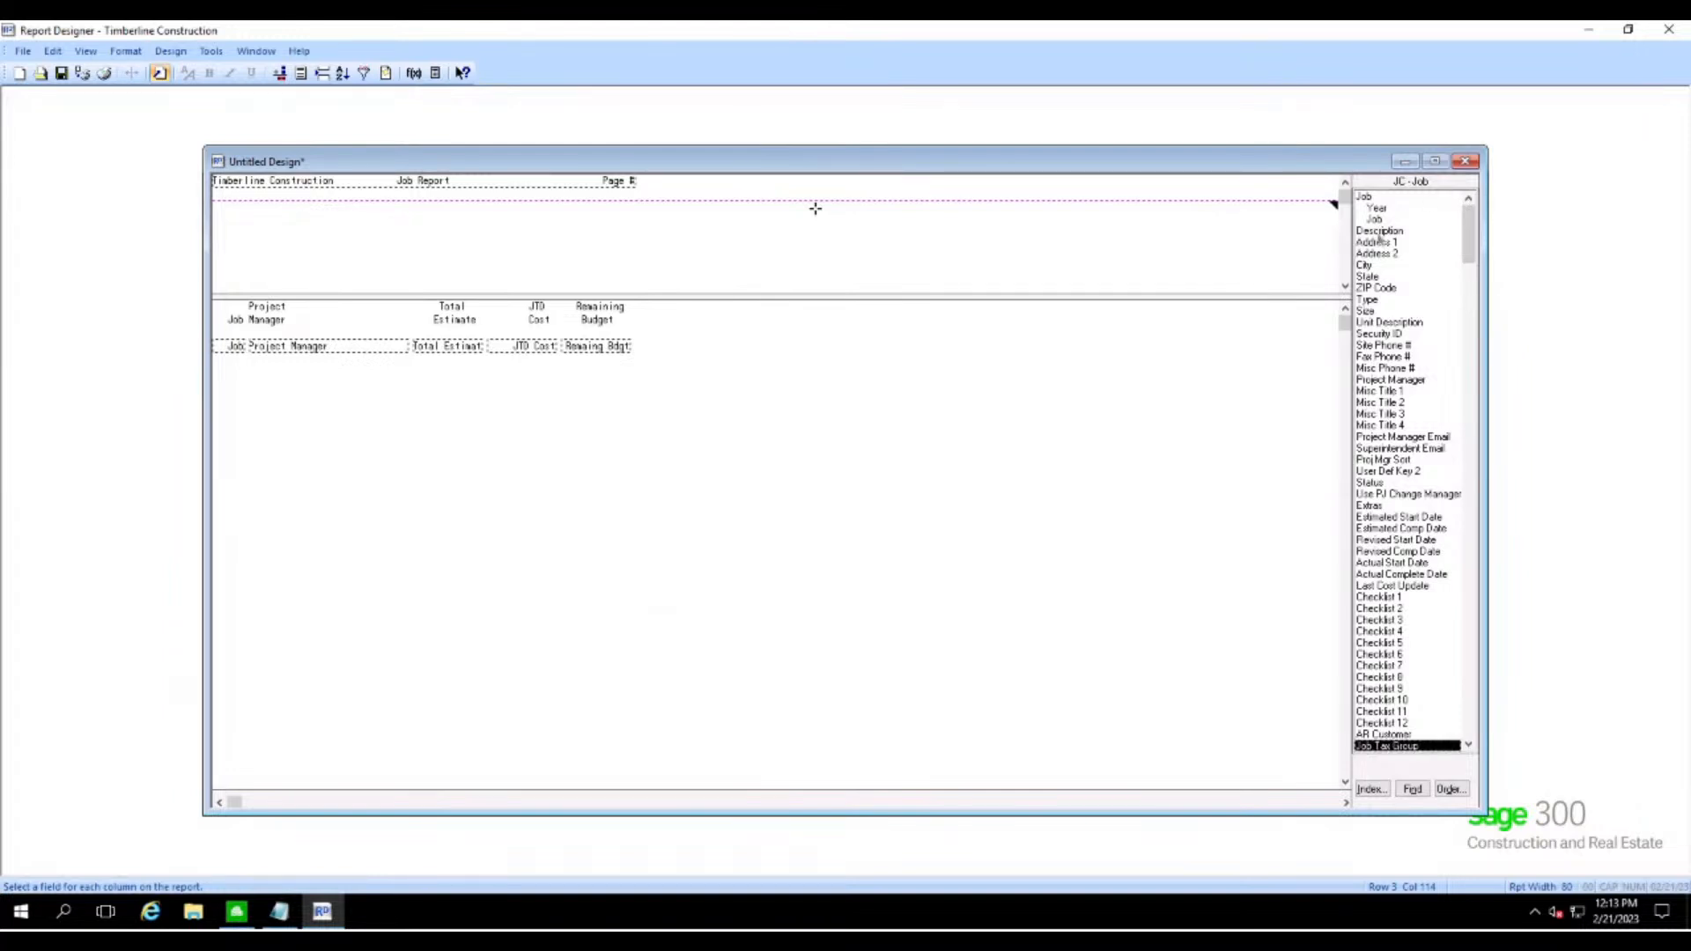
{"action": "double_click", "coordinate": [1378, 231]}
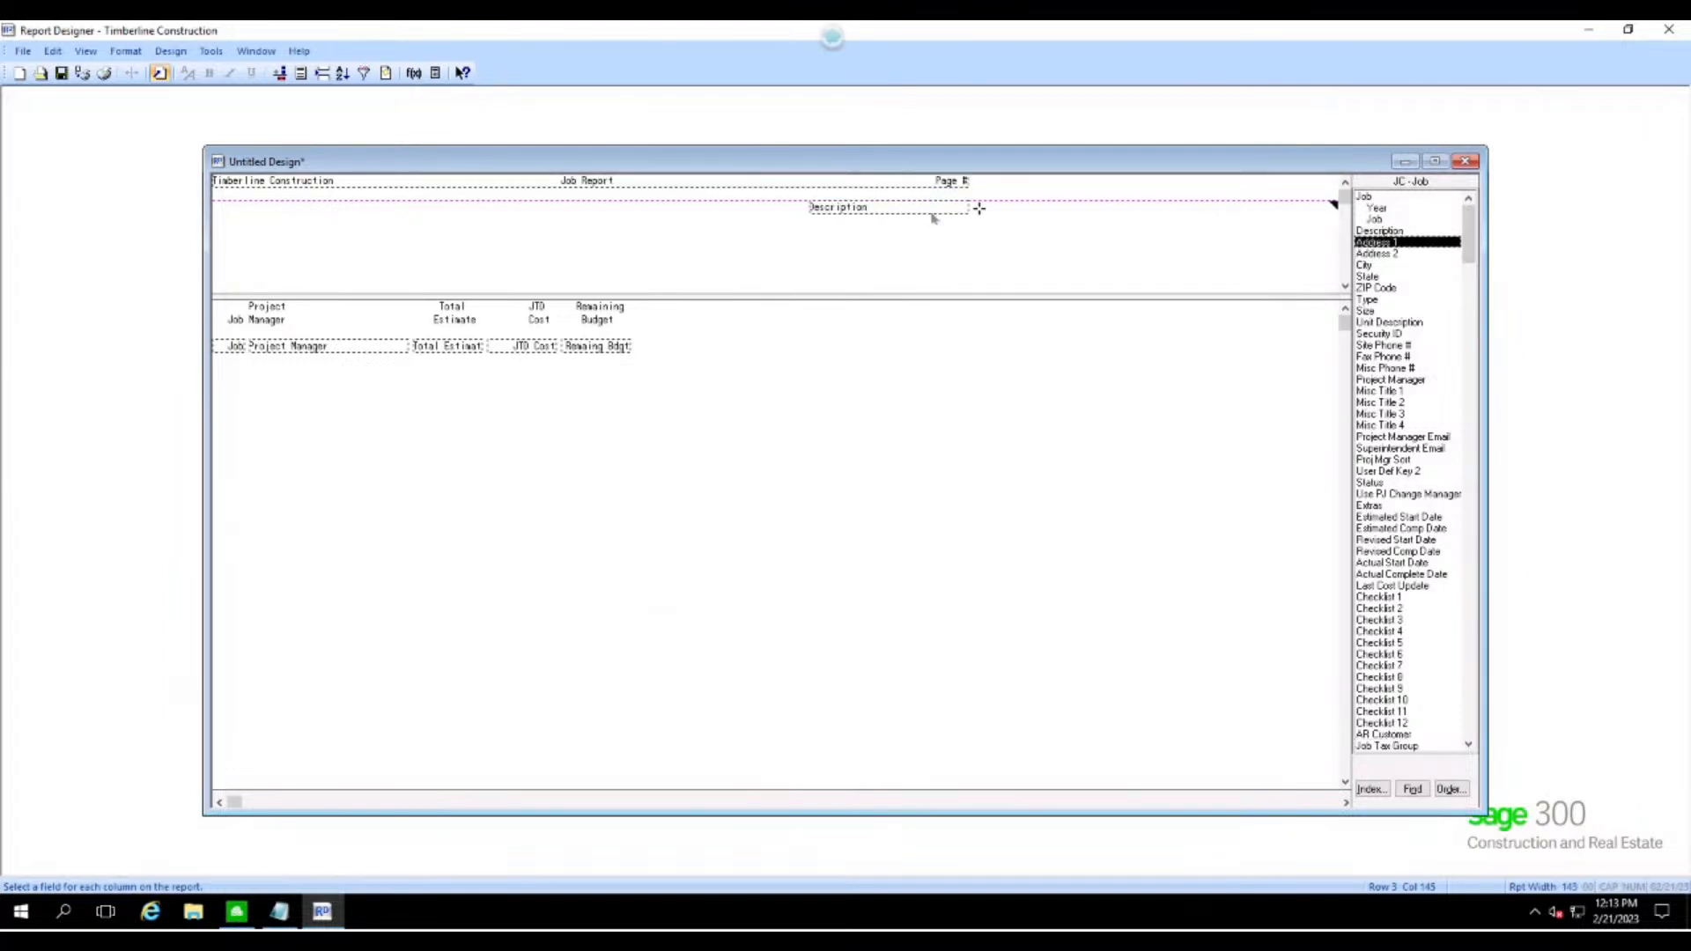
{"action": "left_click", "coordinate": [937, 216]}
{"action": "key", "text": "Delete"}
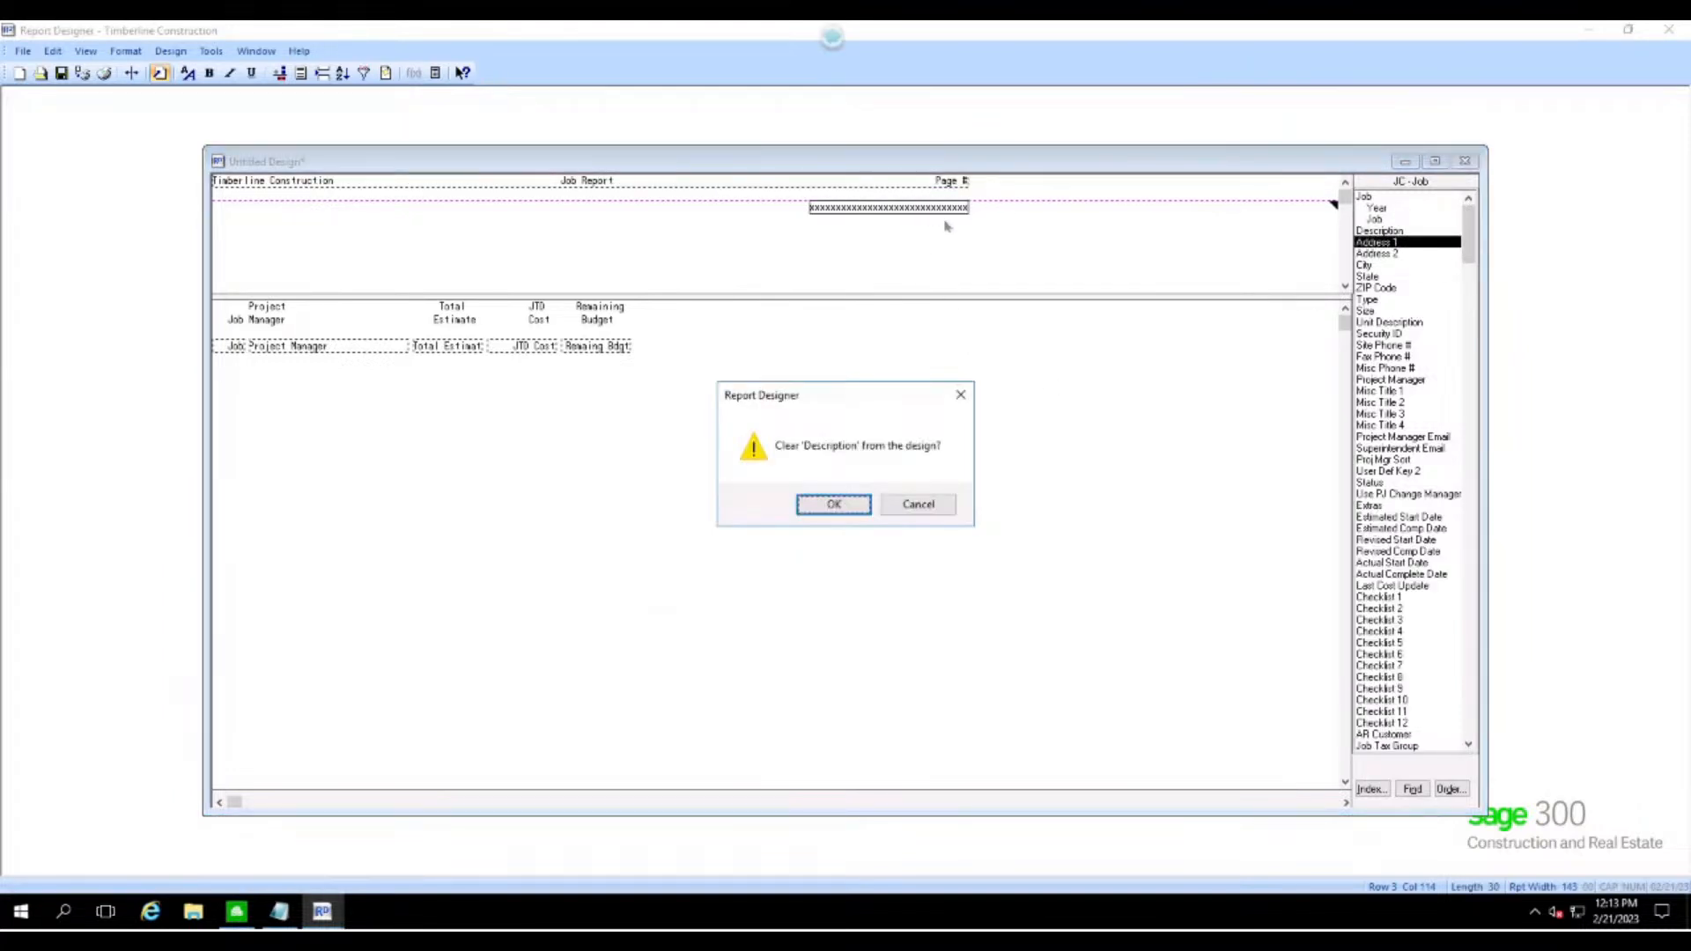
{"action": "left_click", "coordinate": [835, 507]}
{"action": "left_click", "coordinate": [642, 350]}
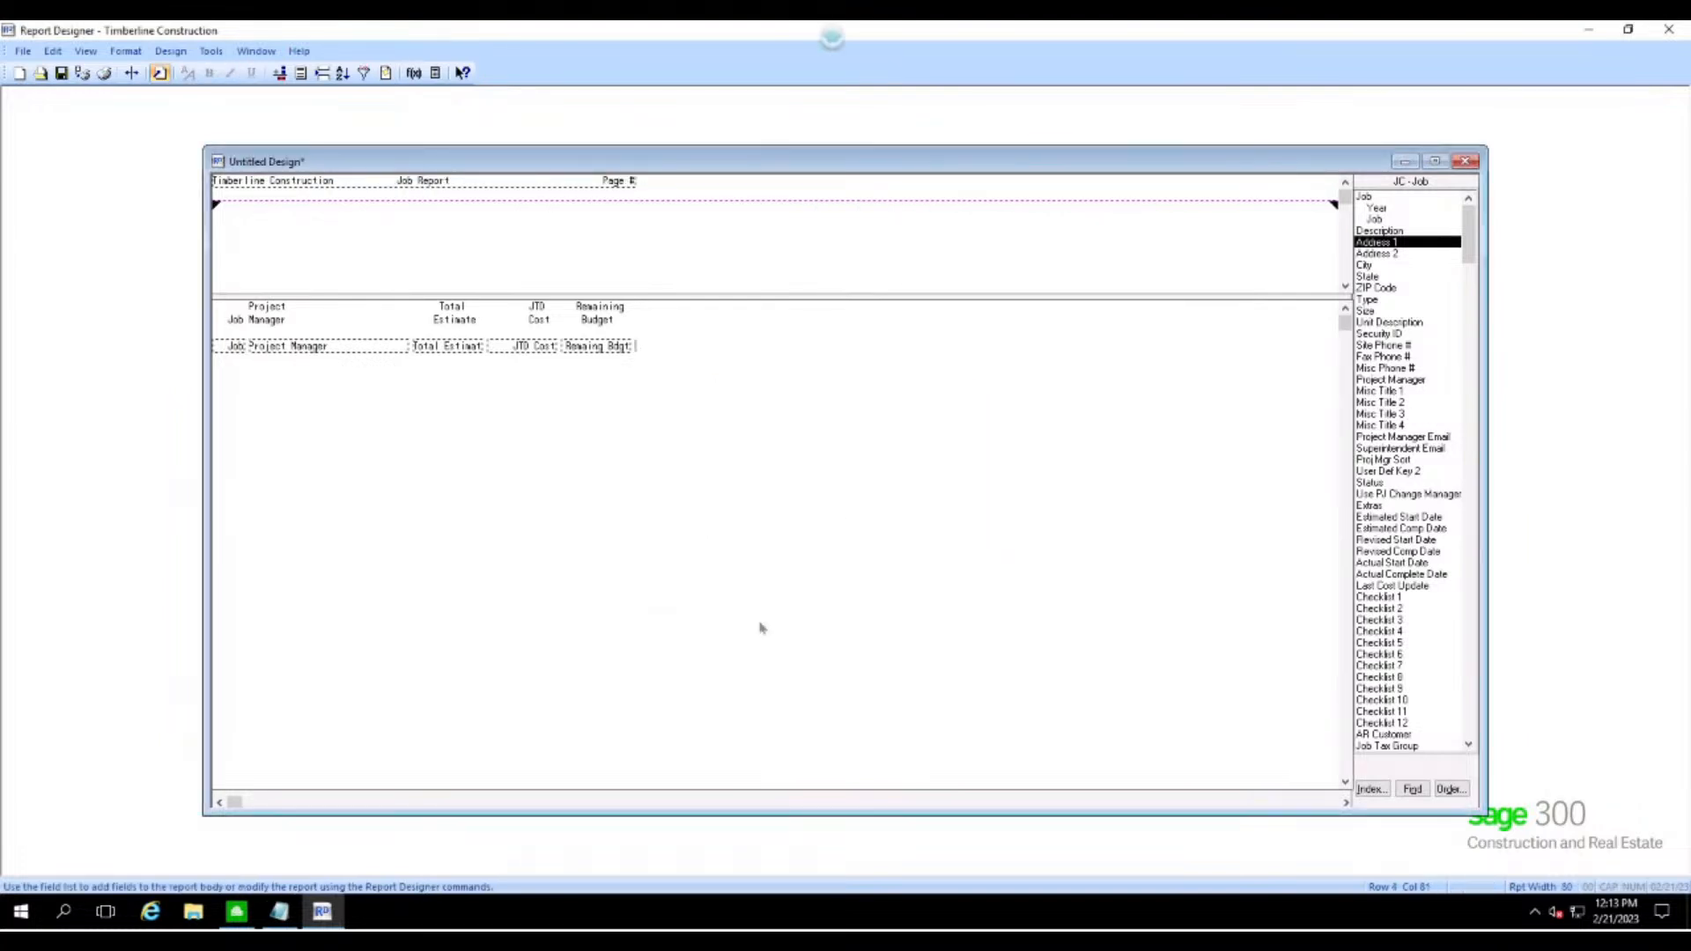
{"action": "double_click", "coordinate": [1374, 232]}
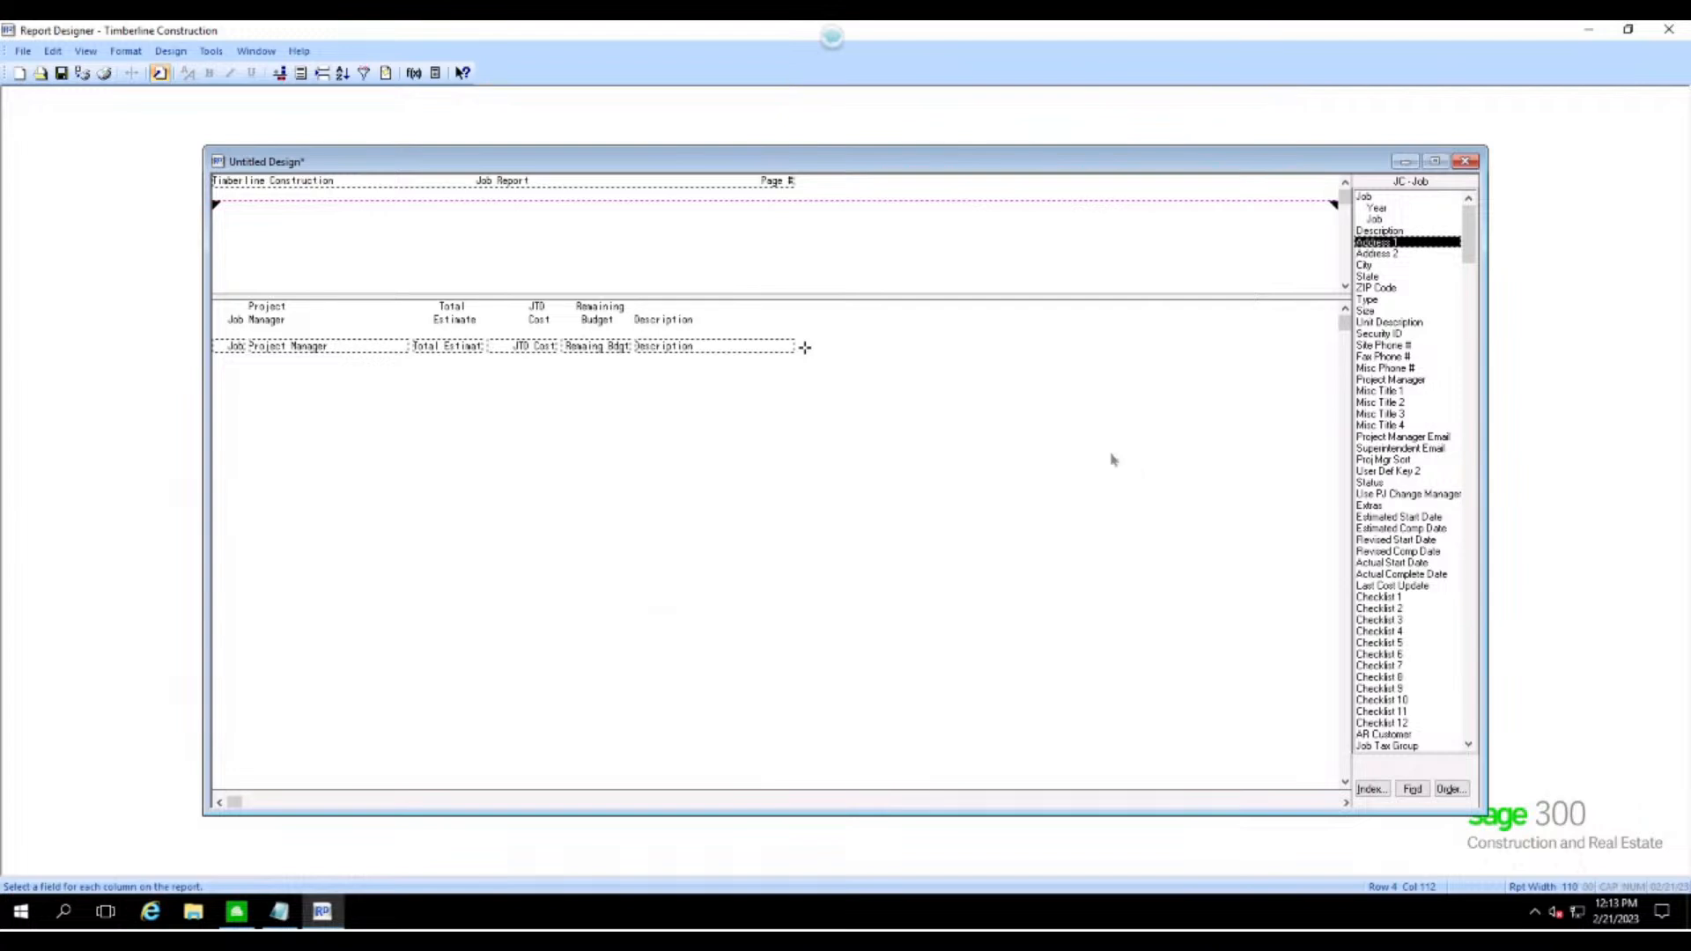
{"action": "left_click", "coordinate": [718, 351]}
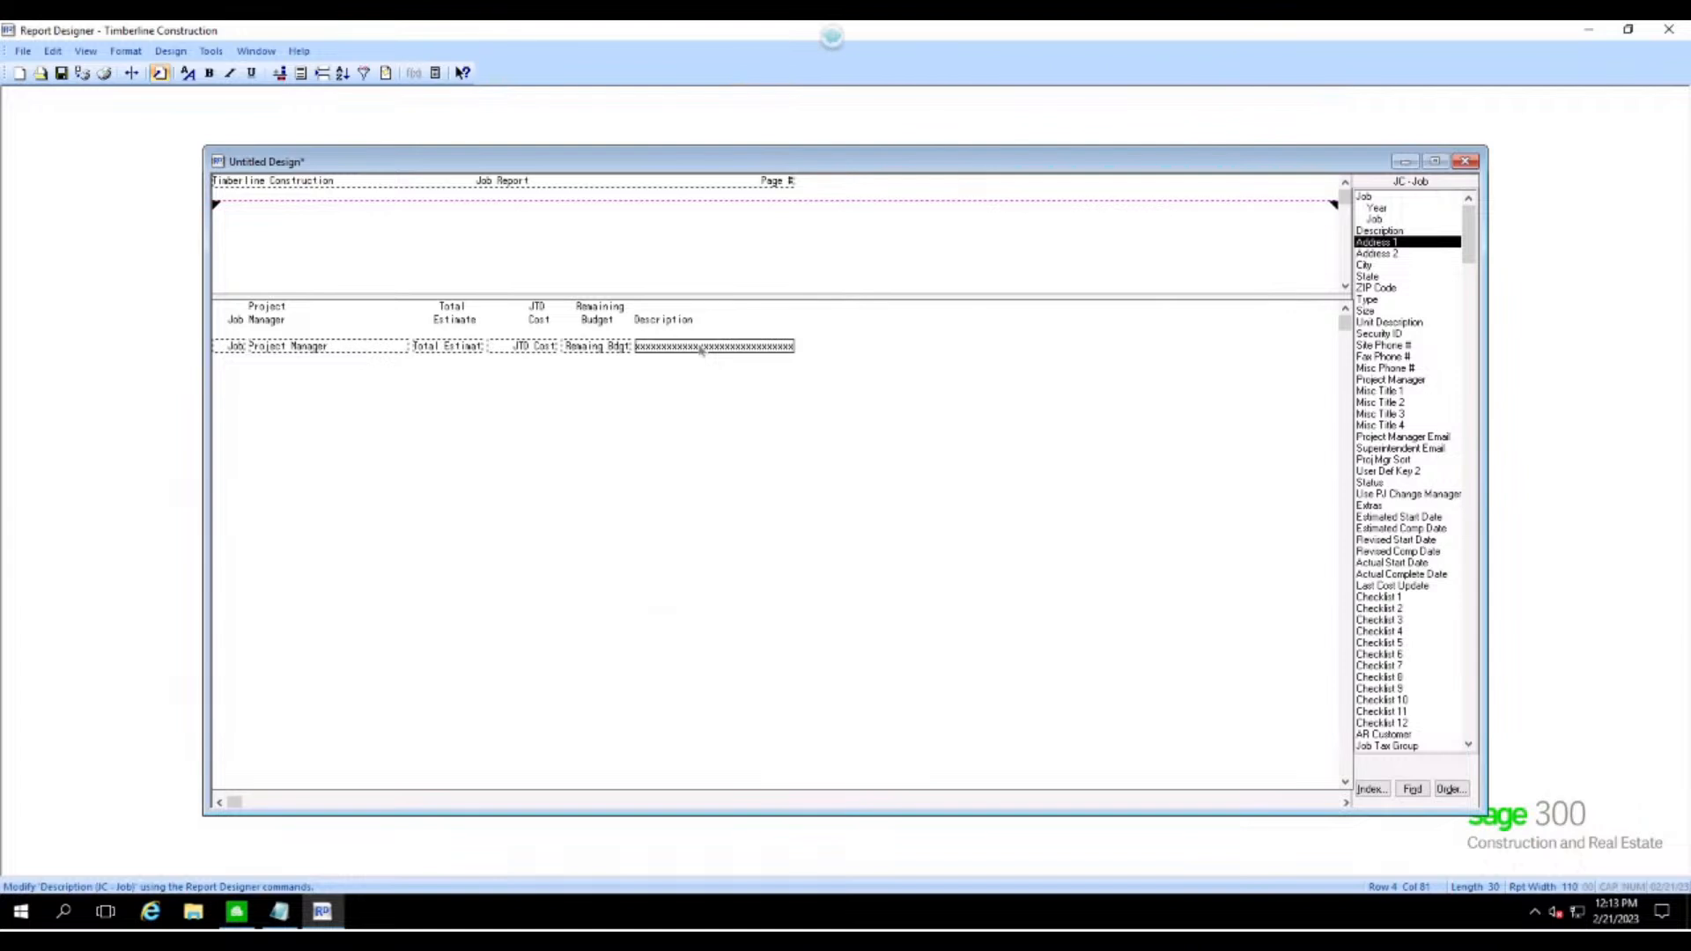
{"action": "key", "text": "Delete"}
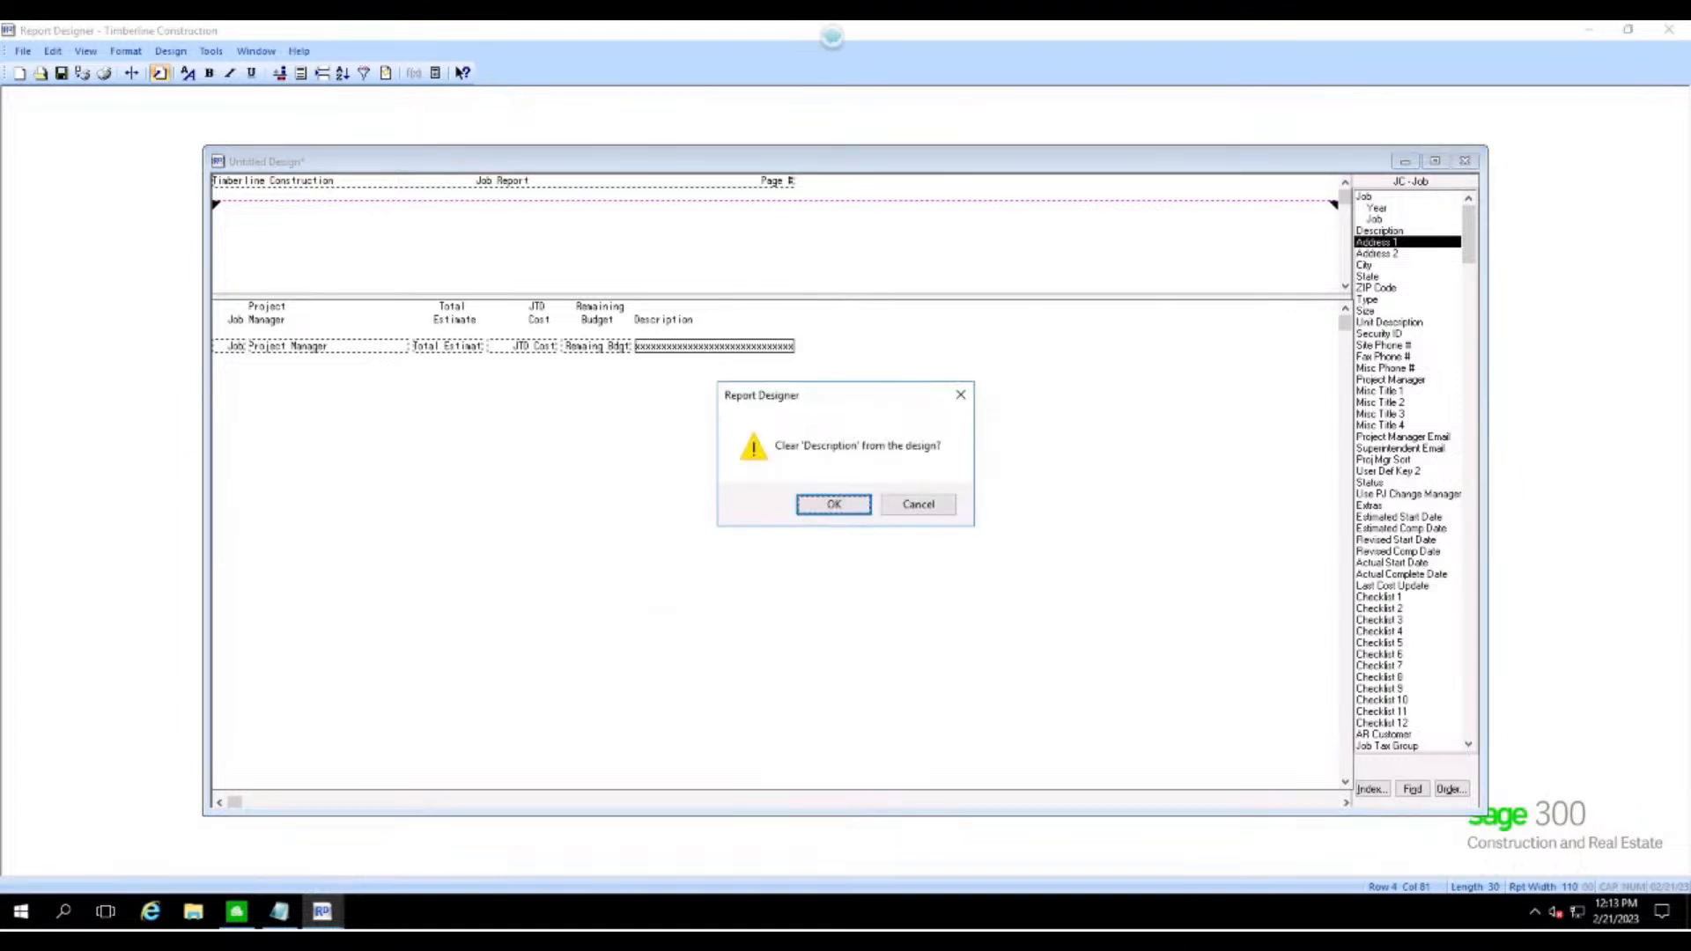
{"action": "left_click", "coordinate": [834, 506]}
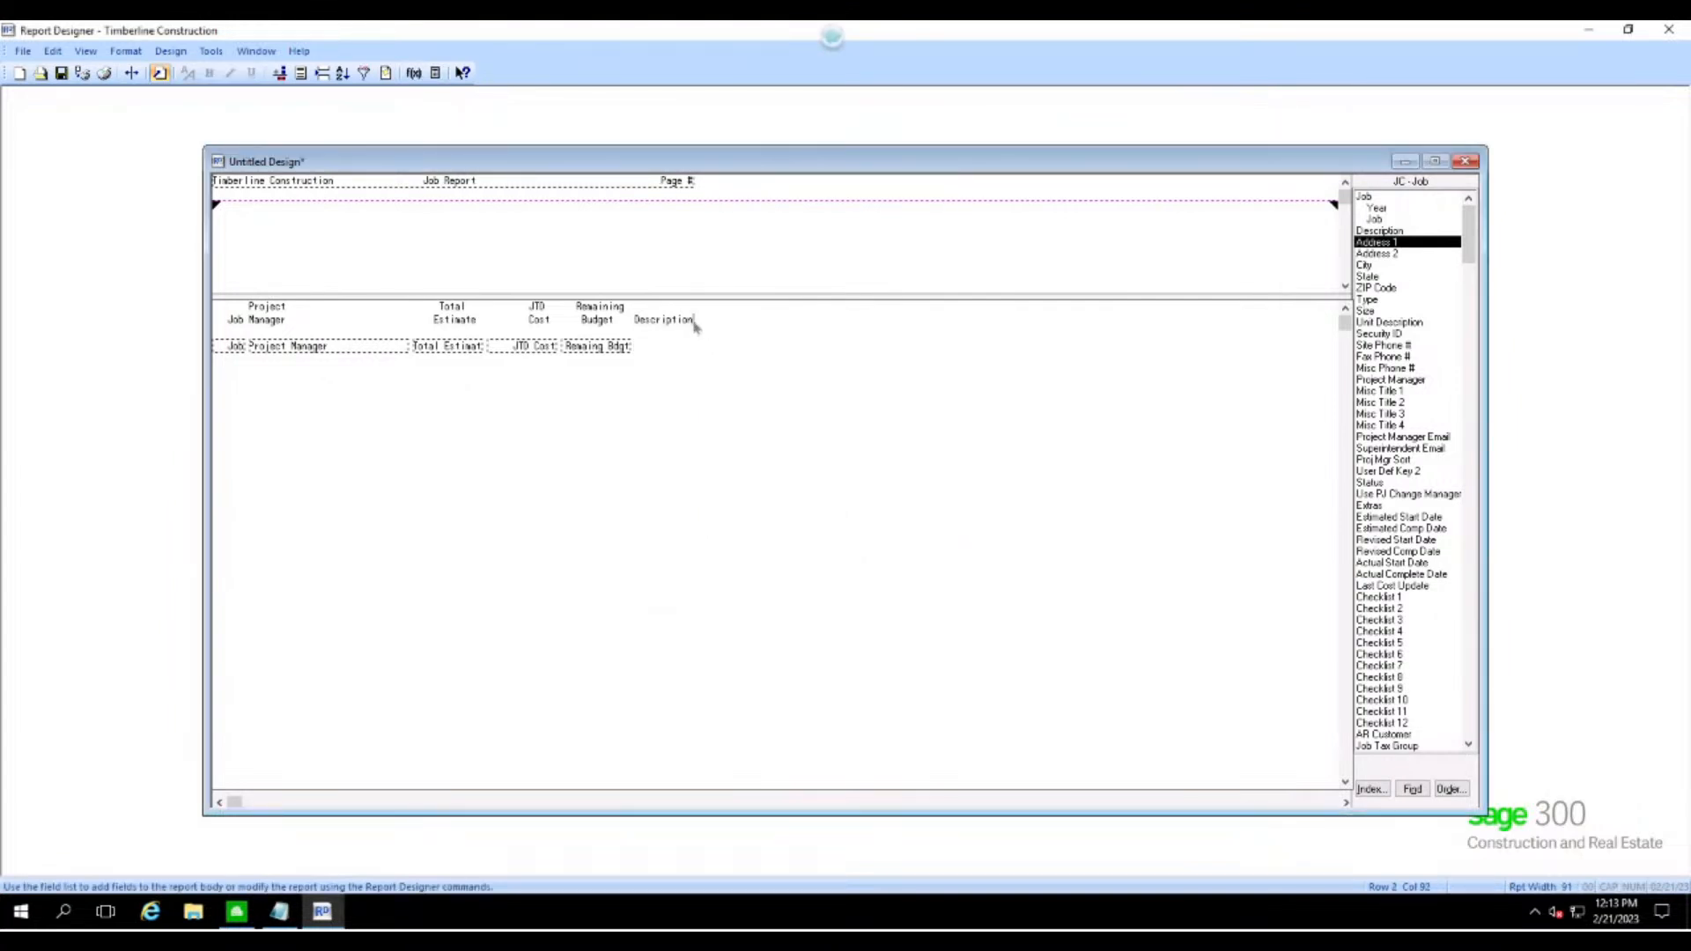
{"action": "left_click_drag", "start_coordinate": [695, 323], "coordinate": [632, 322]}
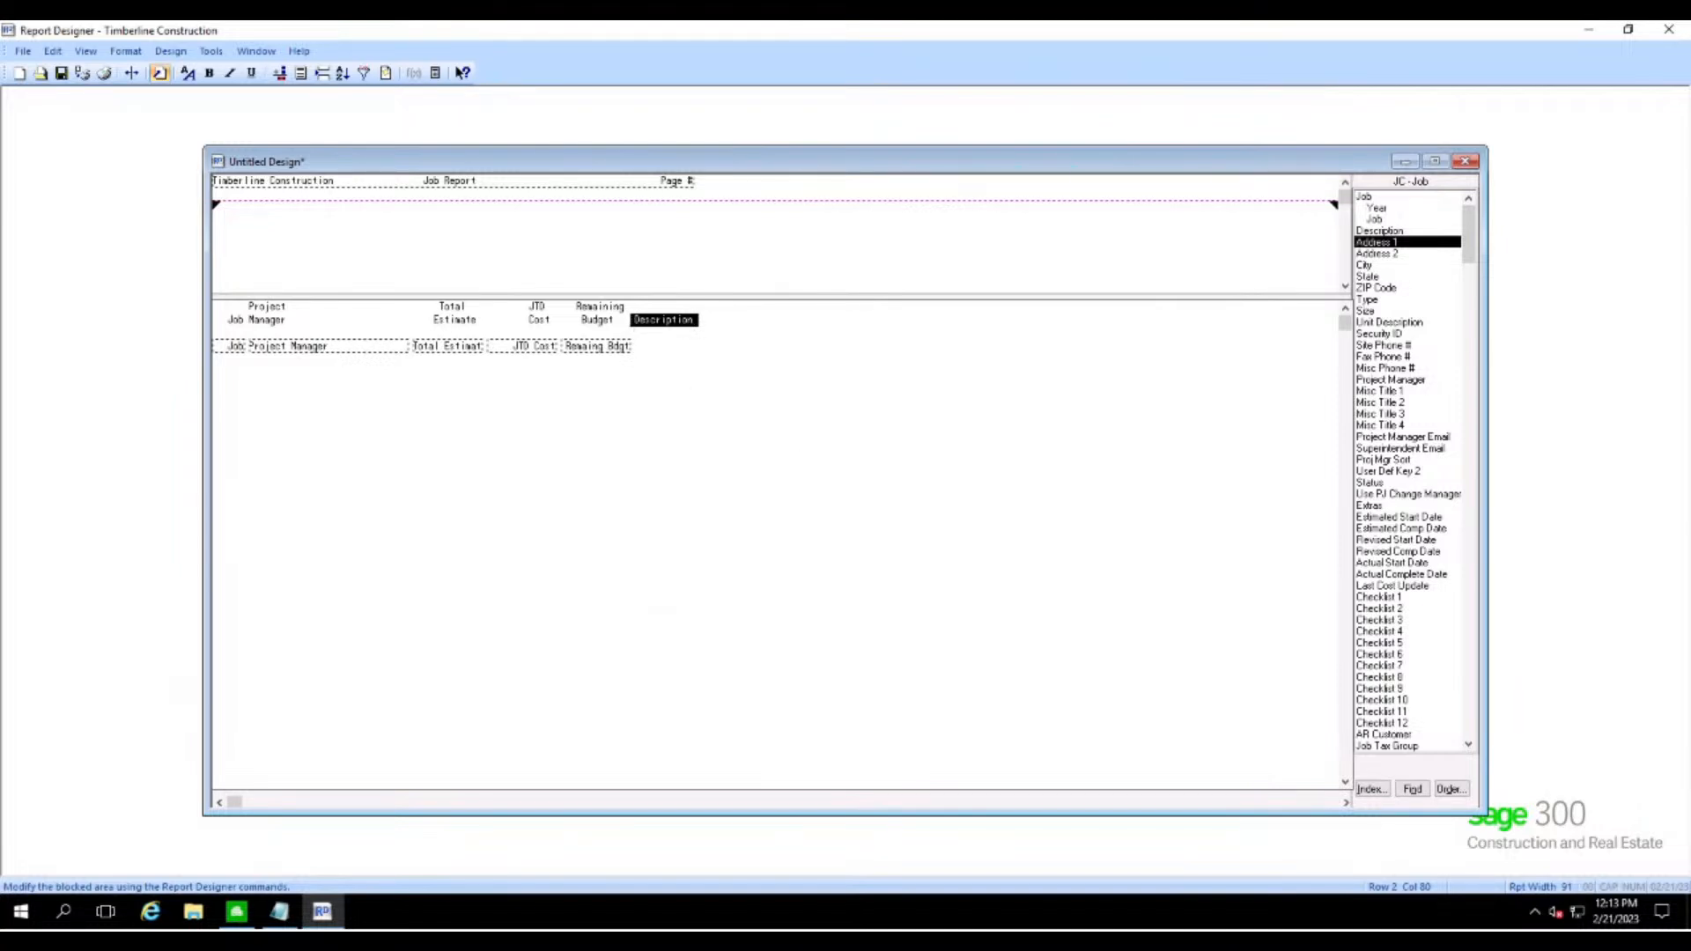
{"action": "key", "text": "Delete"}
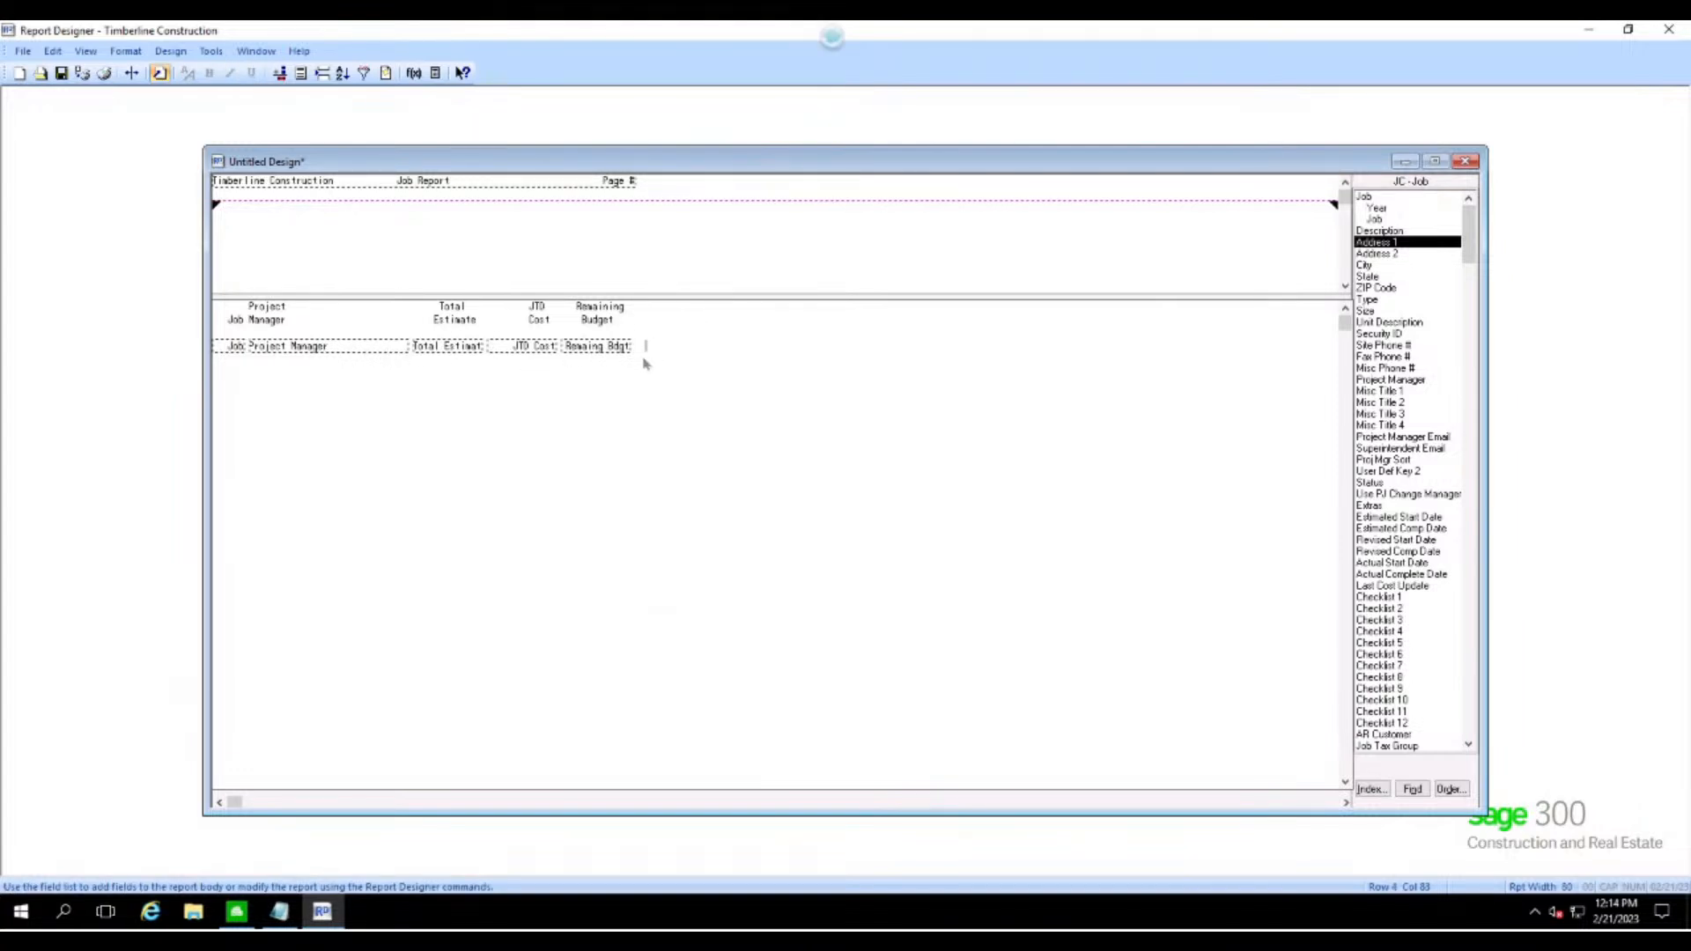
- Shift the Project Manager through Remaining Budget columns right and insert the job Description column after Job
{"action": "left_click_drag", "start_coordinate": [650, 352], "coordinate": [253, 305]}
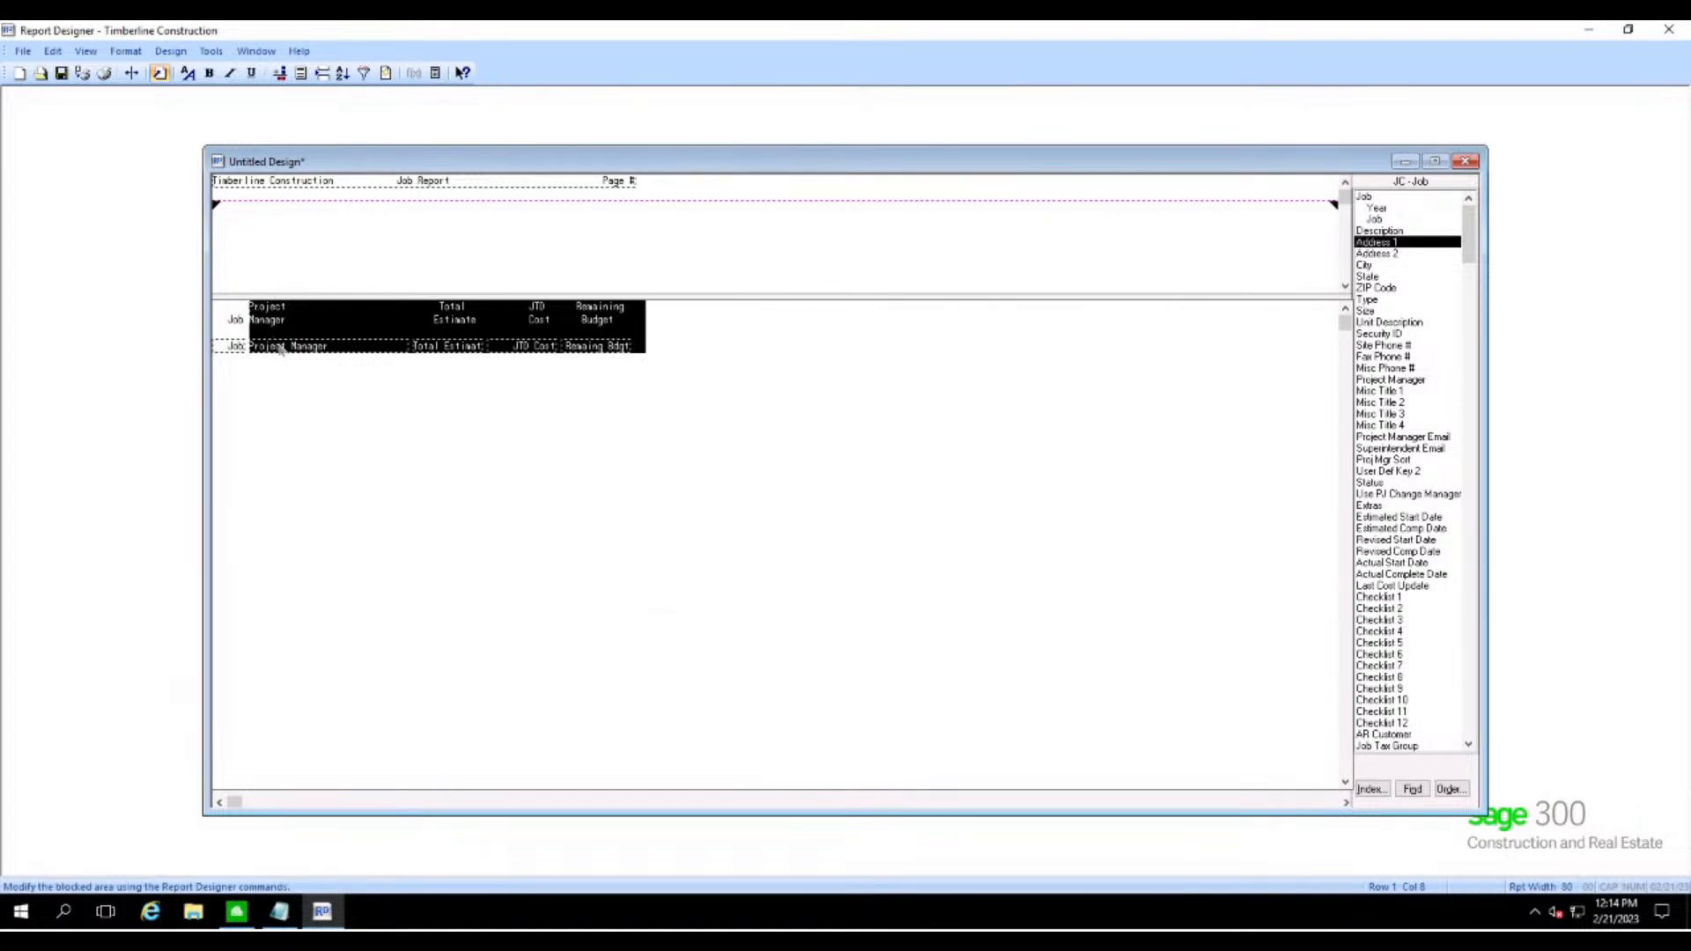
{"action": "left_click_drag", "start_coordinate": [280, 352], "coordinate": [442, 352]}
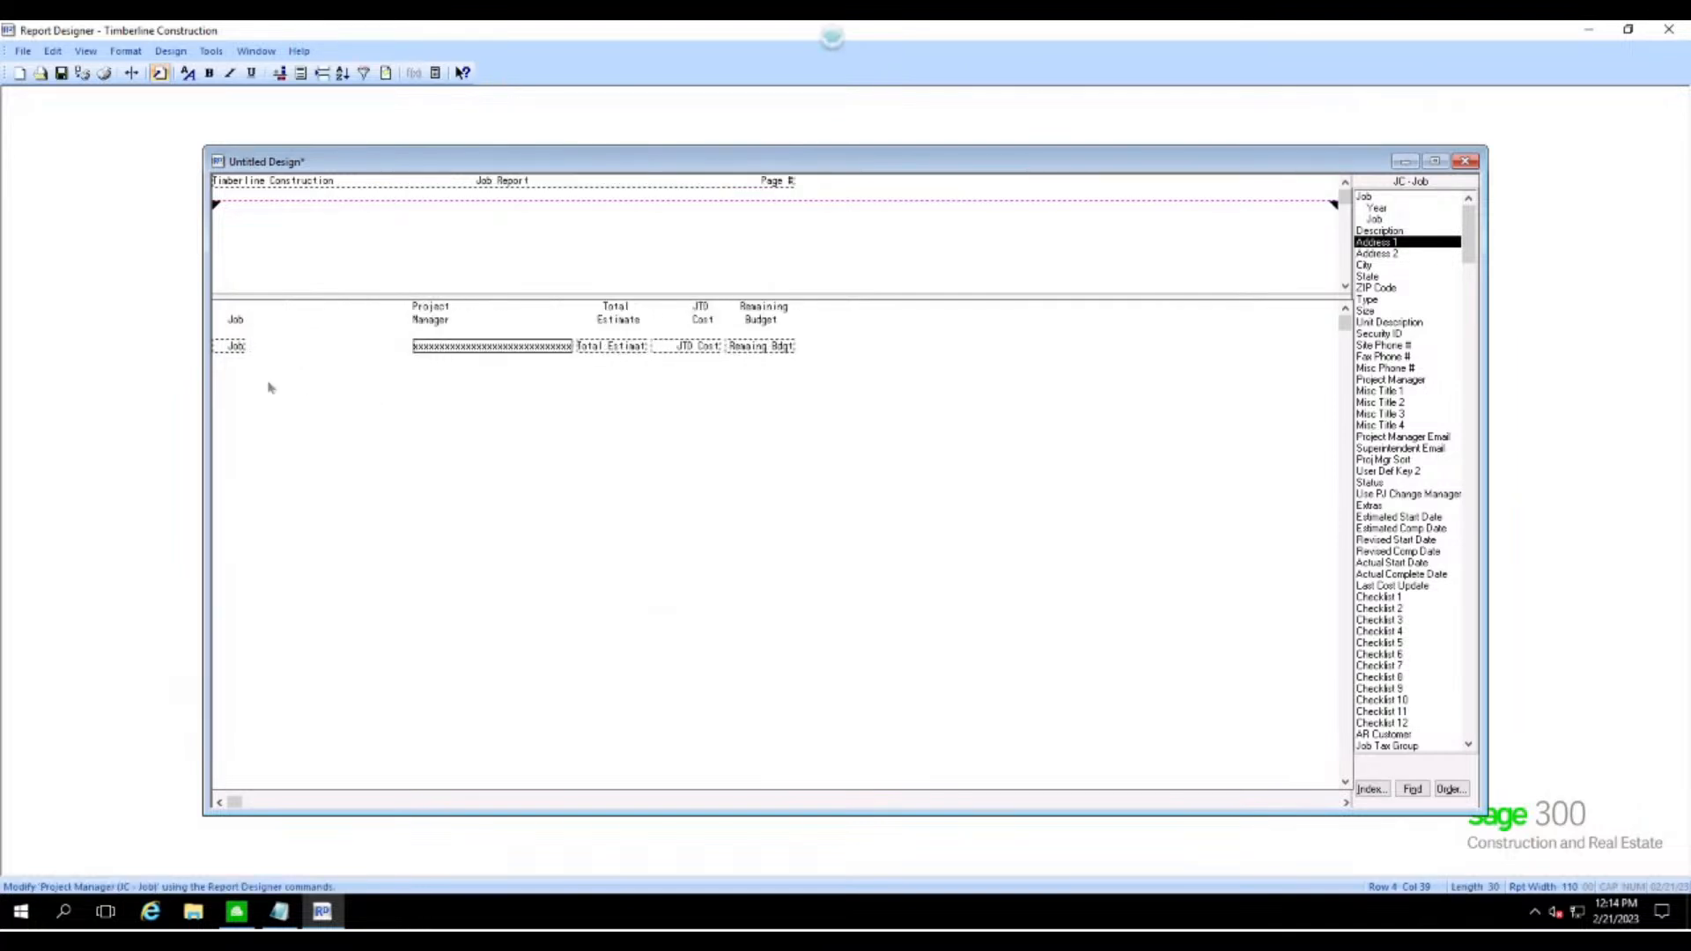
{"action": "left_click", "coordinate": [254, 350]}
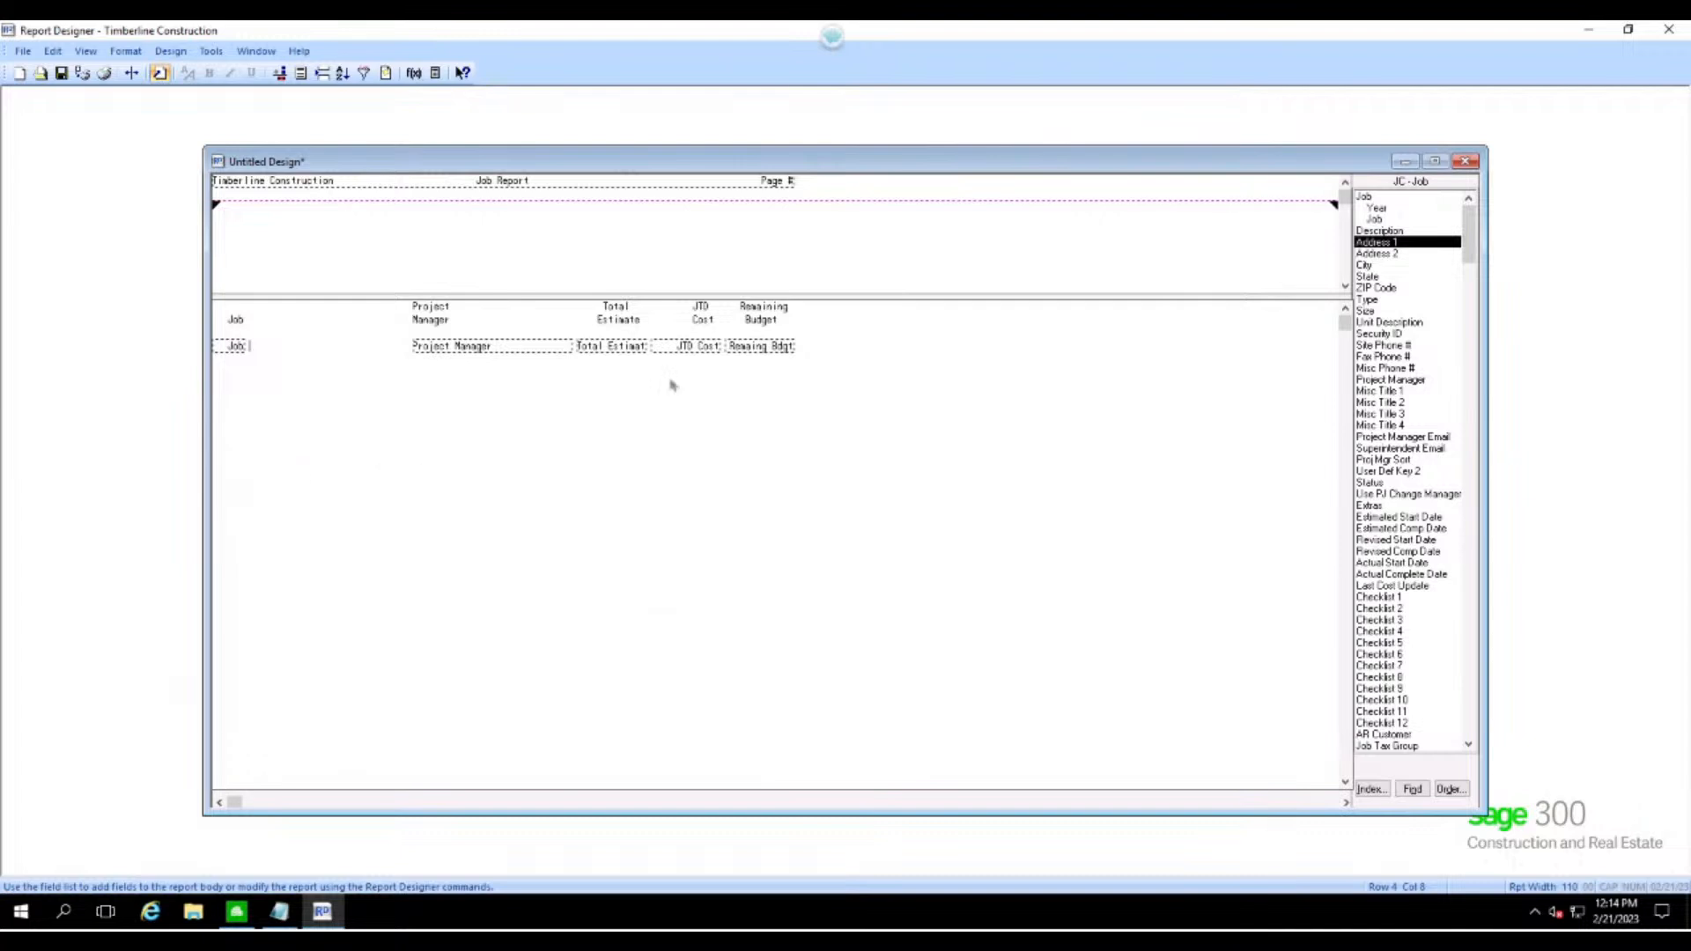
{"action": "double_click", "coordinate": [1379, 232]}
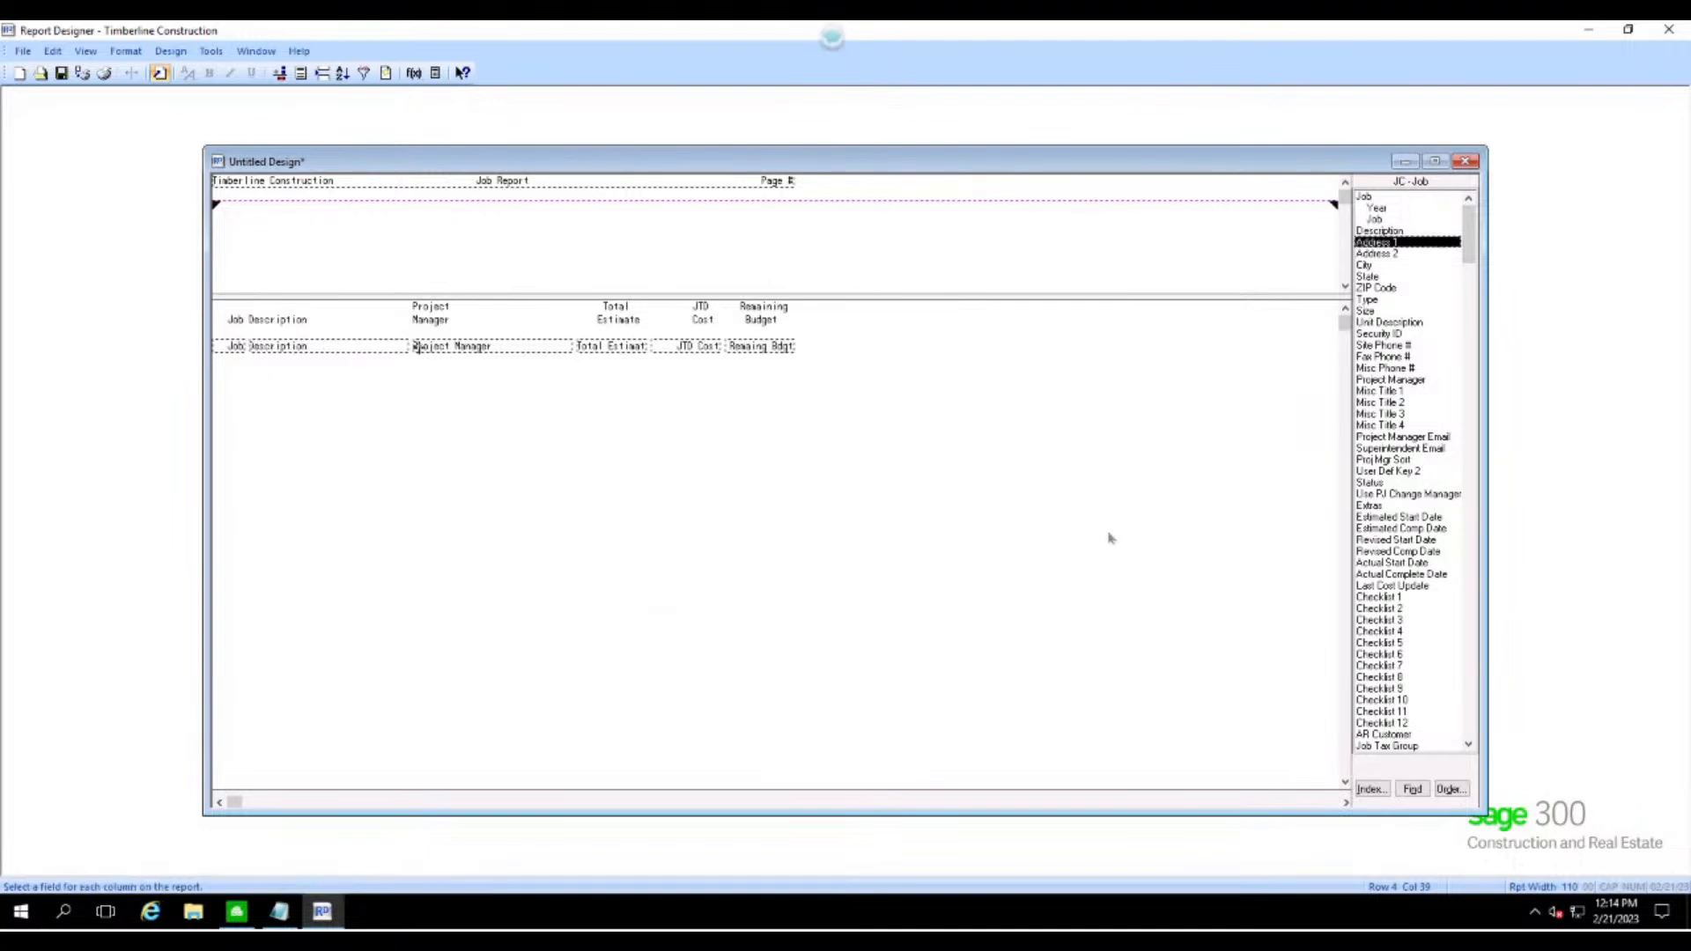
{"action": "left_click", "coordinate": [350, 337]}
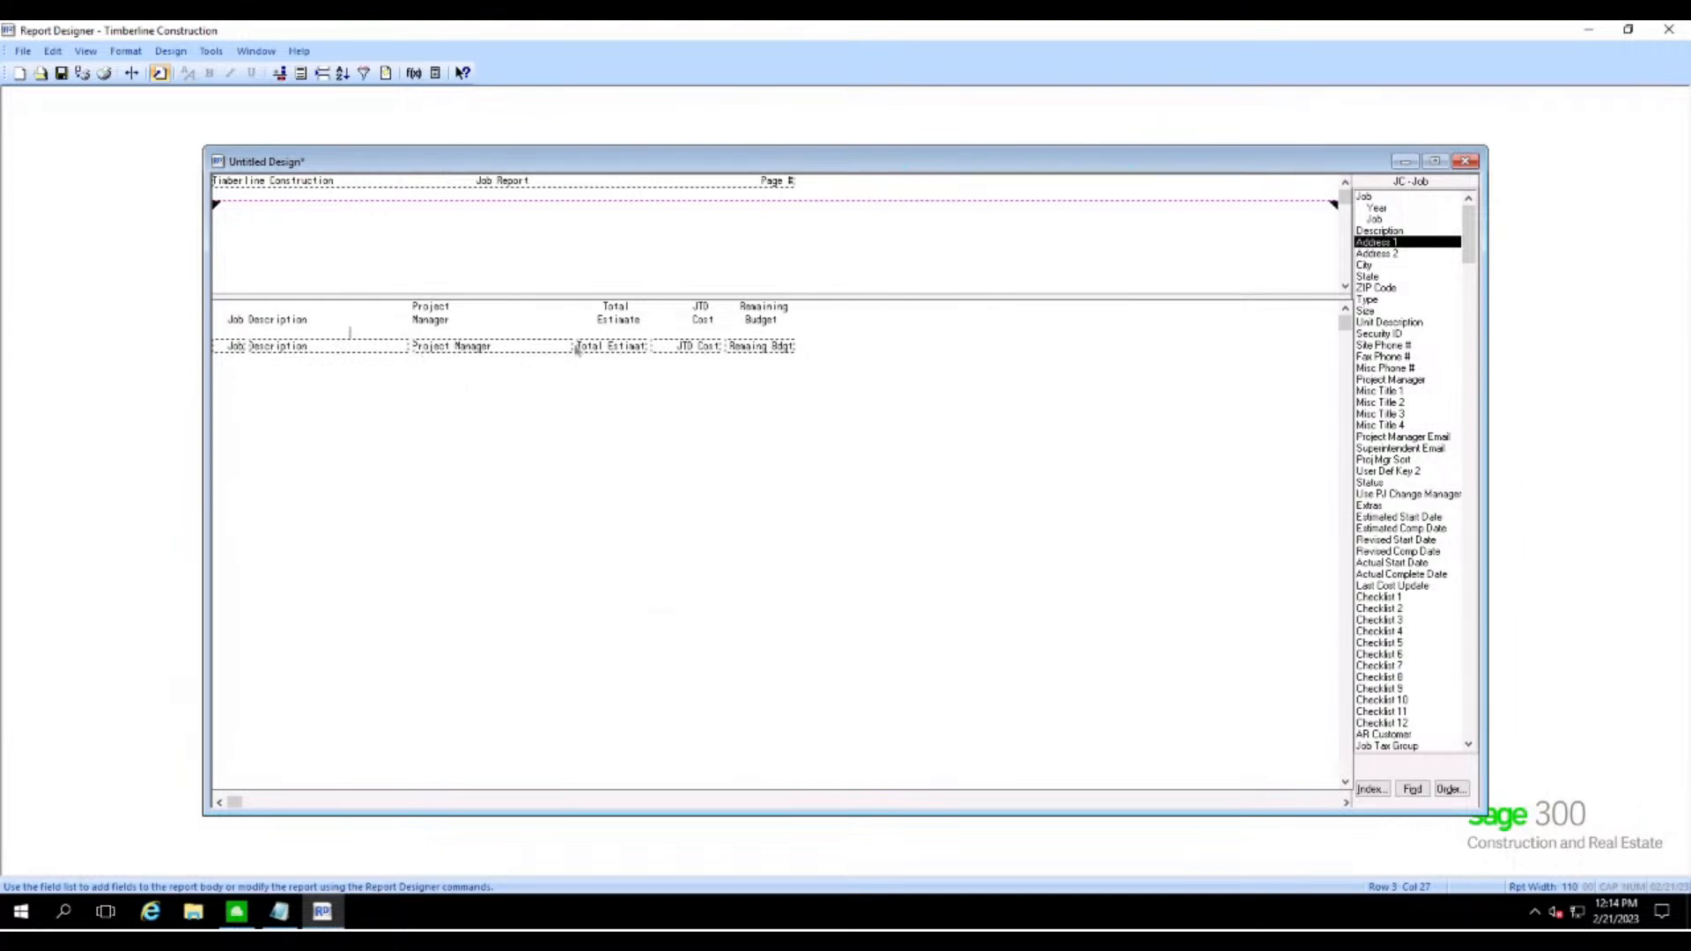
- Block the Project Manager through Remaining Budget columns again and pull them back toward Description
{"action": "left_click_drag", "start_coordinate": [806, 357], "coordinate": [434, 353]}
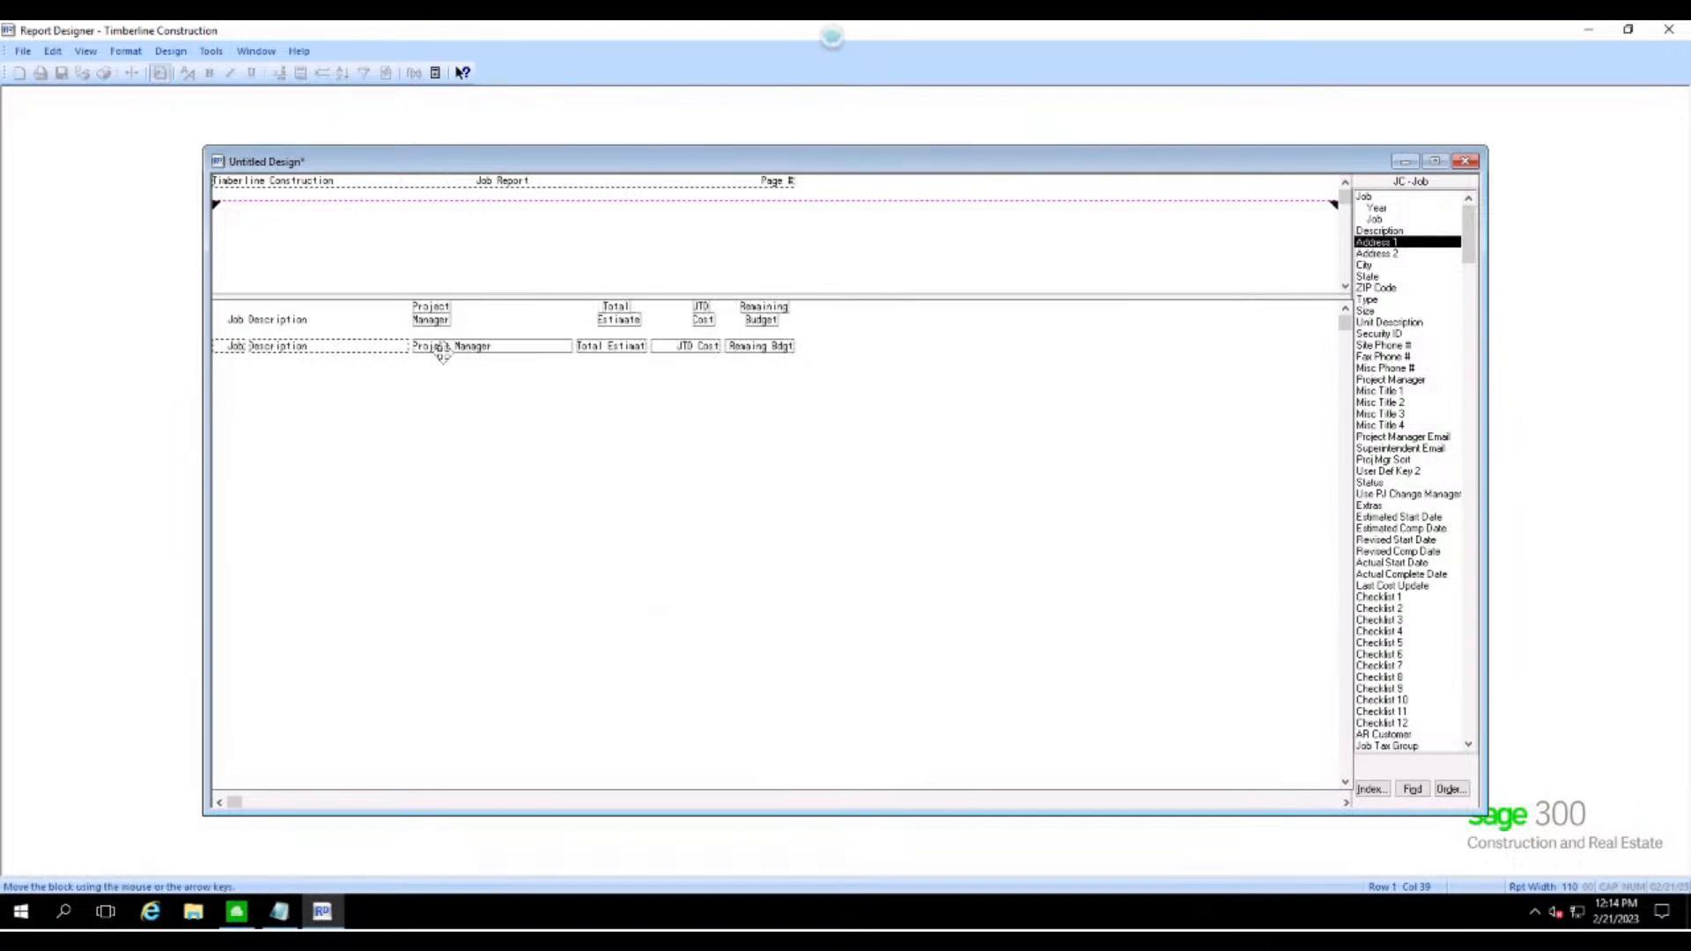
{"action": "left_click", "coordinate": [442, 373]}
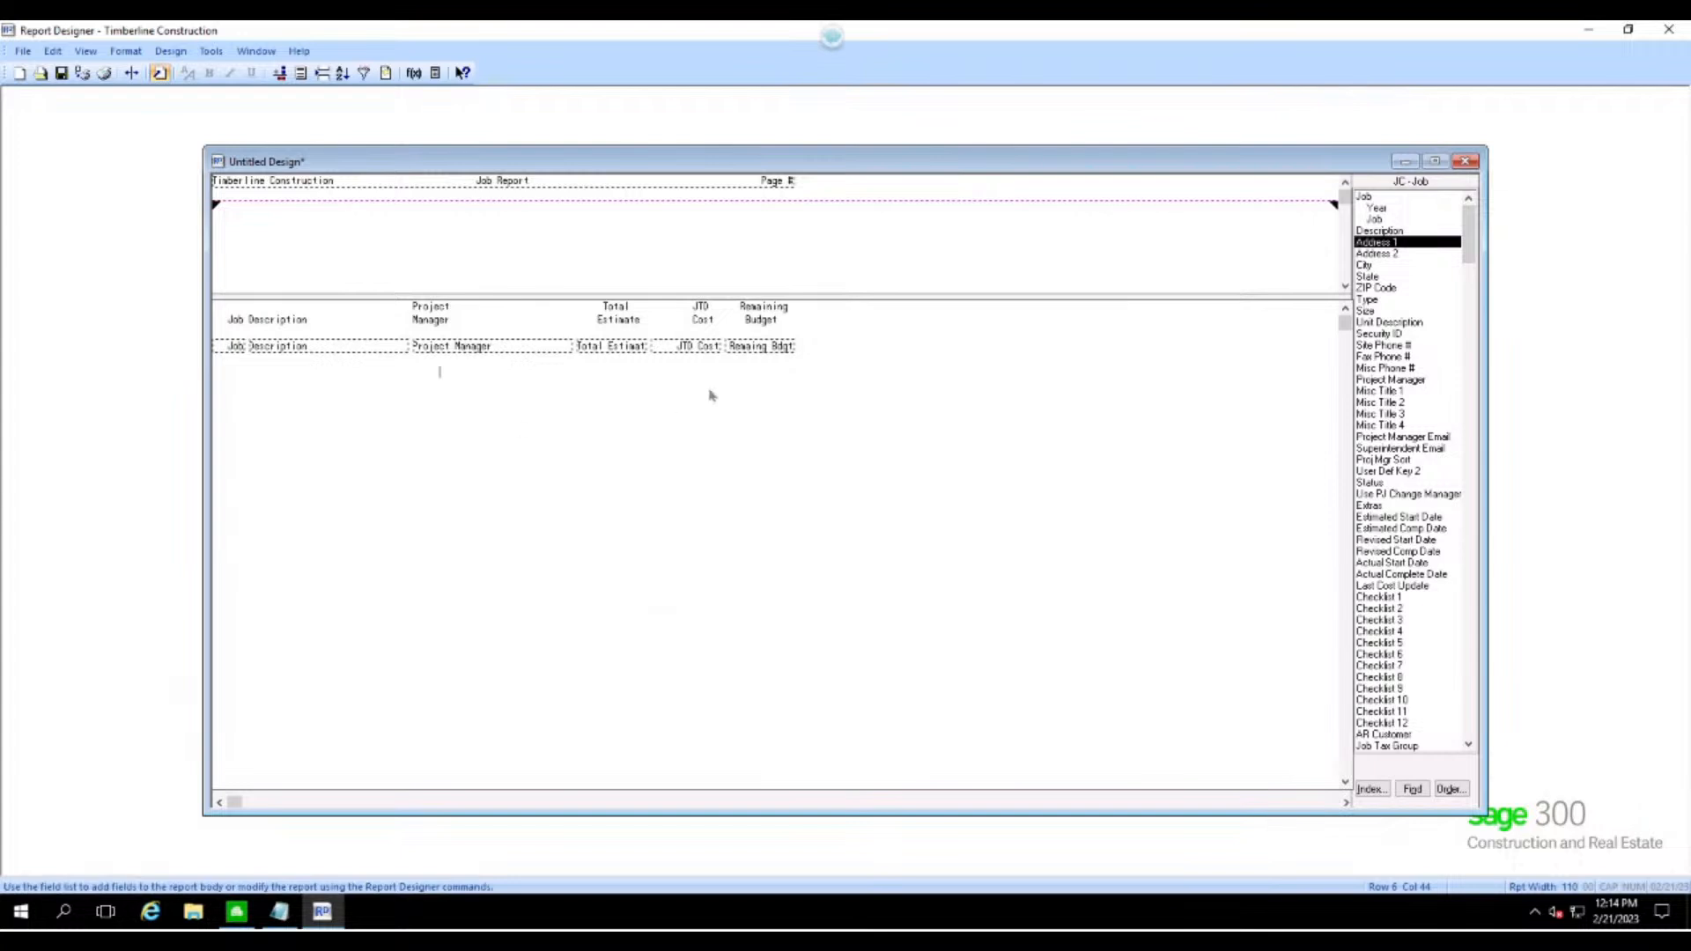
{"action": "left_click", "coordinate": [826, 348]}
- Push Total Estimate, JTD Cost and Remaining Budget further right, widening the report to 138
{"action": "left_click_drag", "start_coordinate": [811, 354], "coordinate": [766, 324]}
{"action": "left_click", "coordinate": [587, 348]}
{"action": "left_click", "coordinate": [580, 352]}
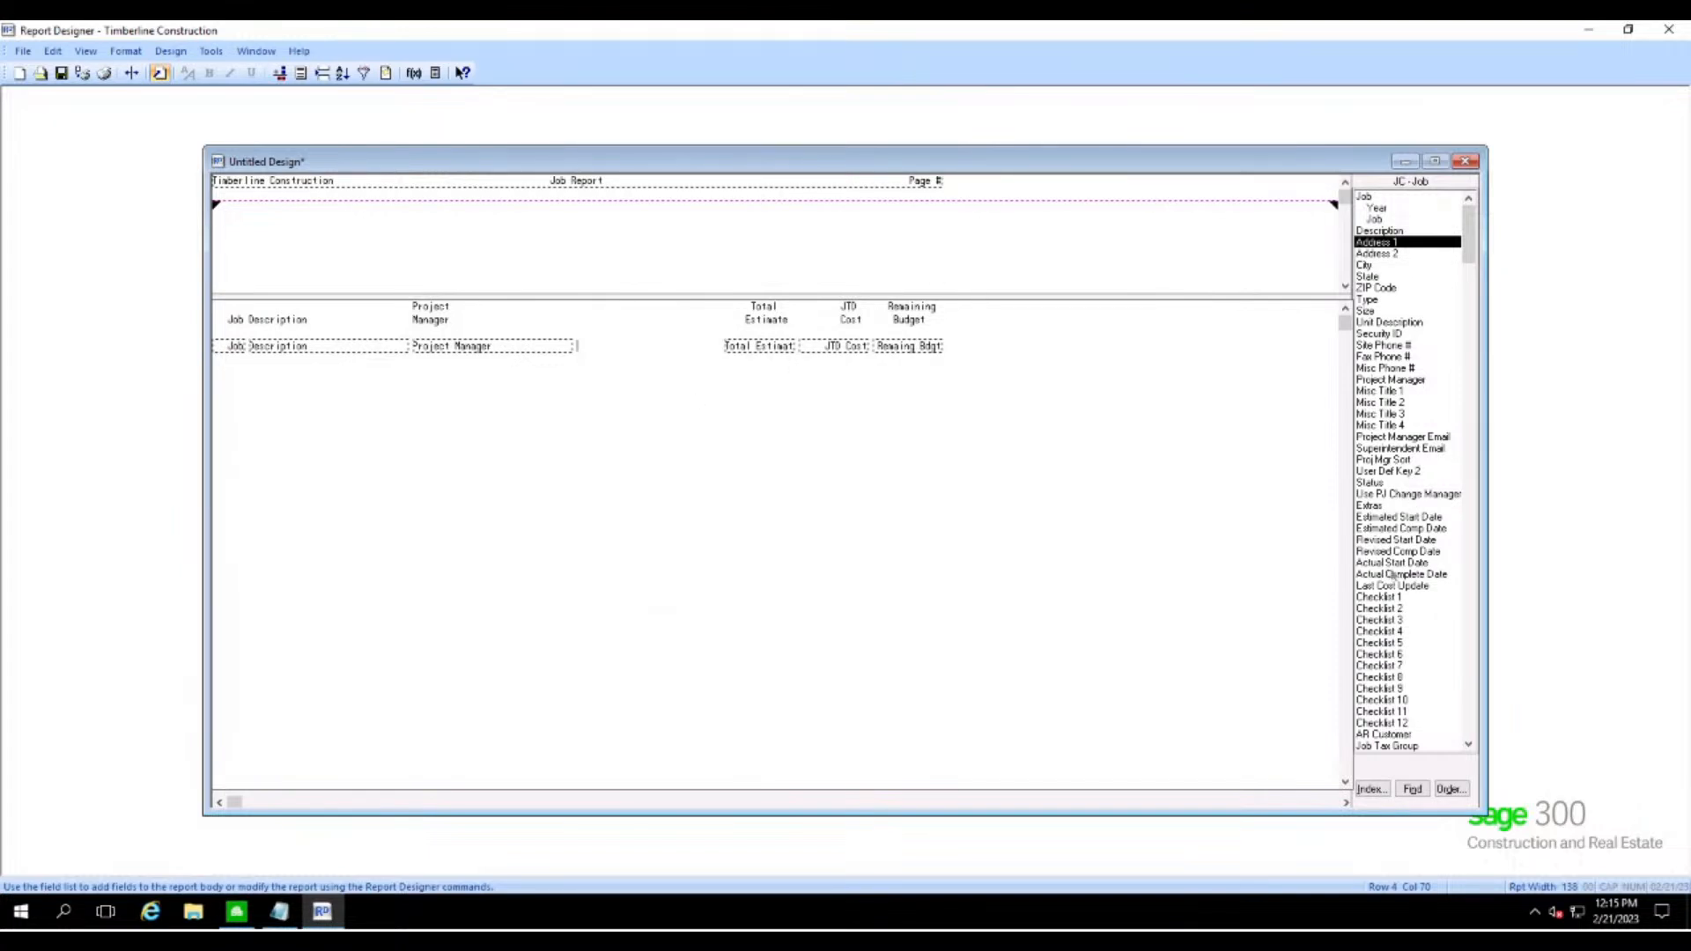
{"action": "left_click", "coordinate": [1395, 563]}
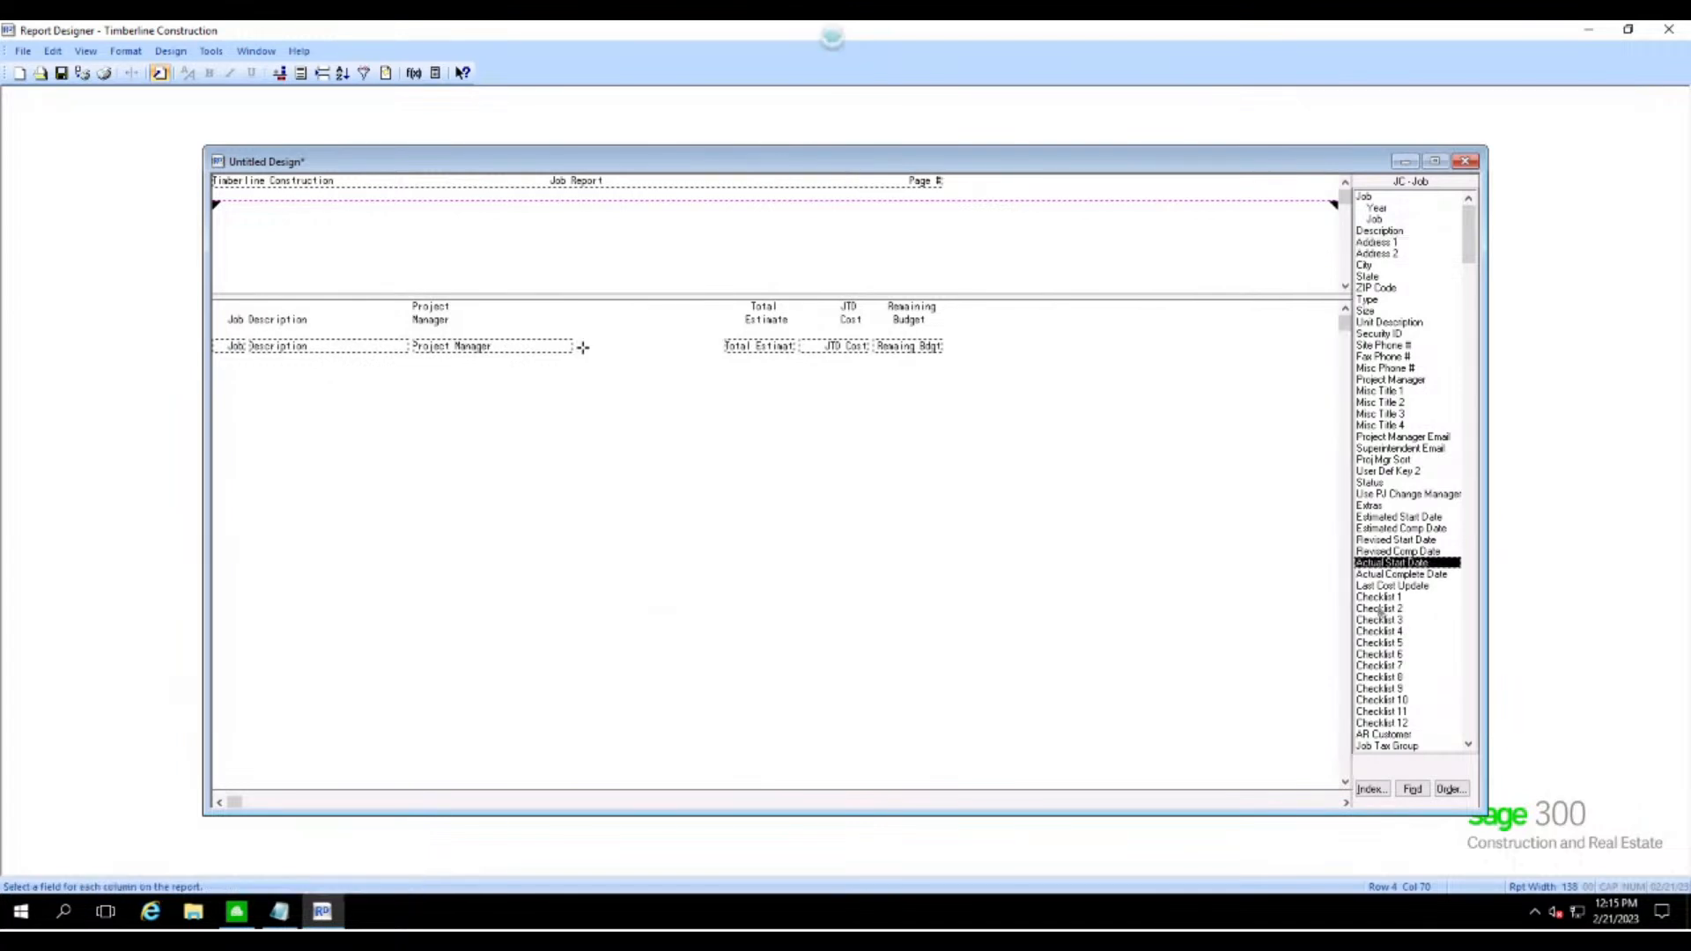
- Place the Actual Start Date field after Project Manager, then look over the completion date fields
{"action": "double_click", "coordinate": [1414, 566]}
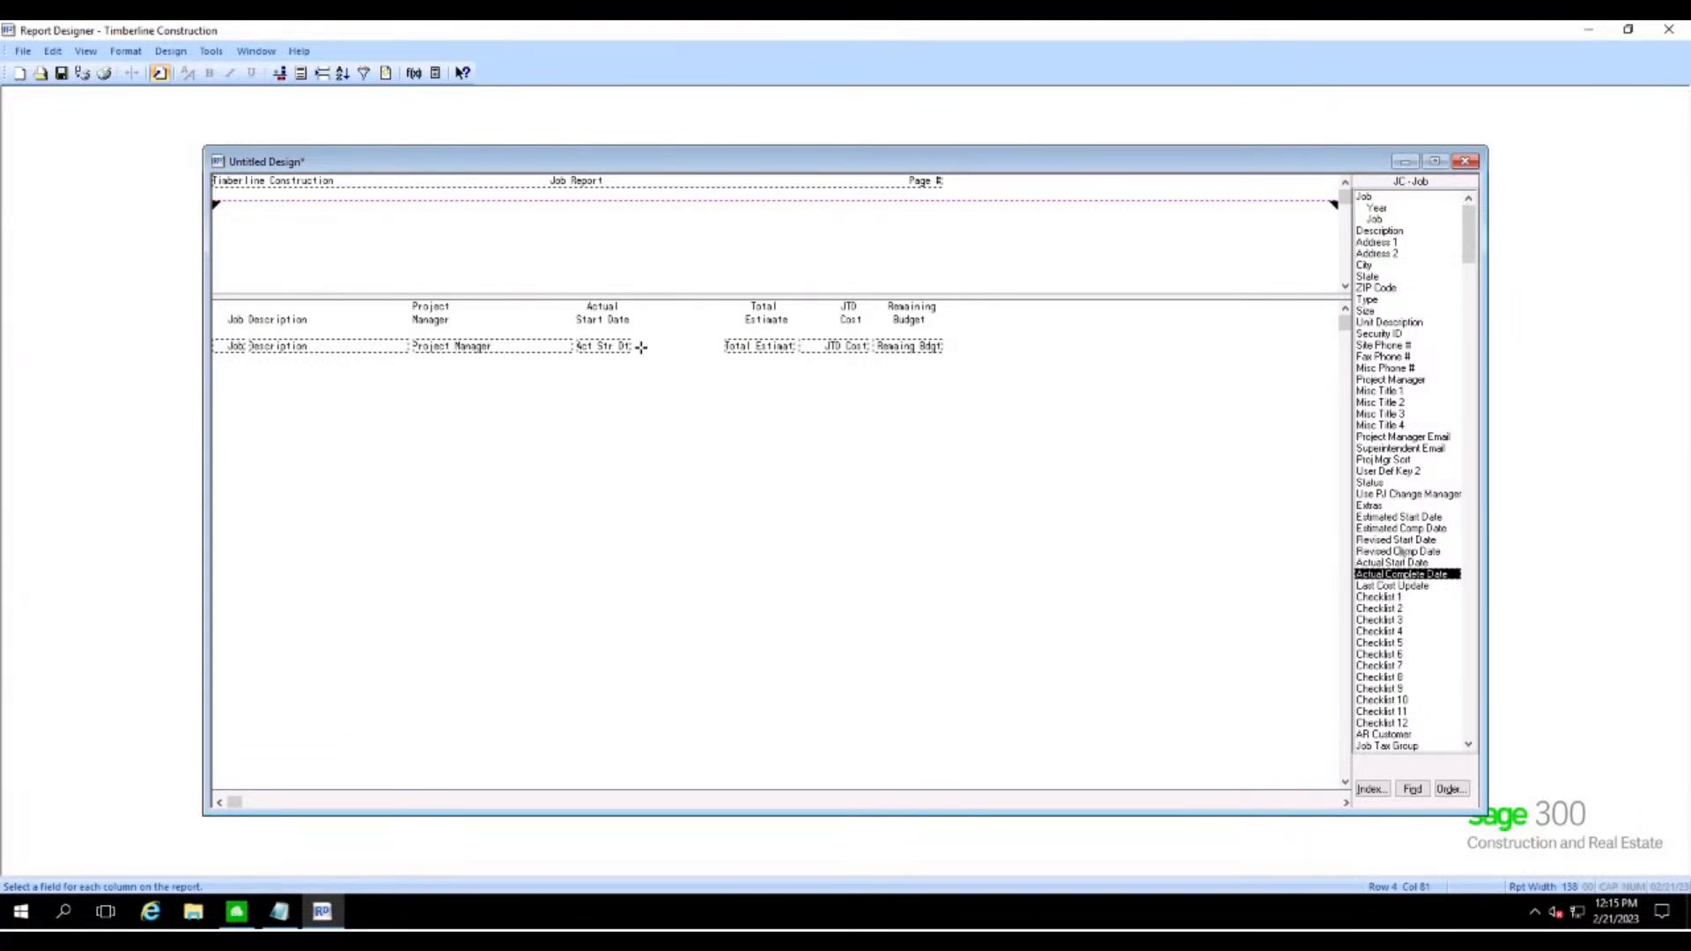
{"action": "left_click", "coordinate": [1421, 529]}
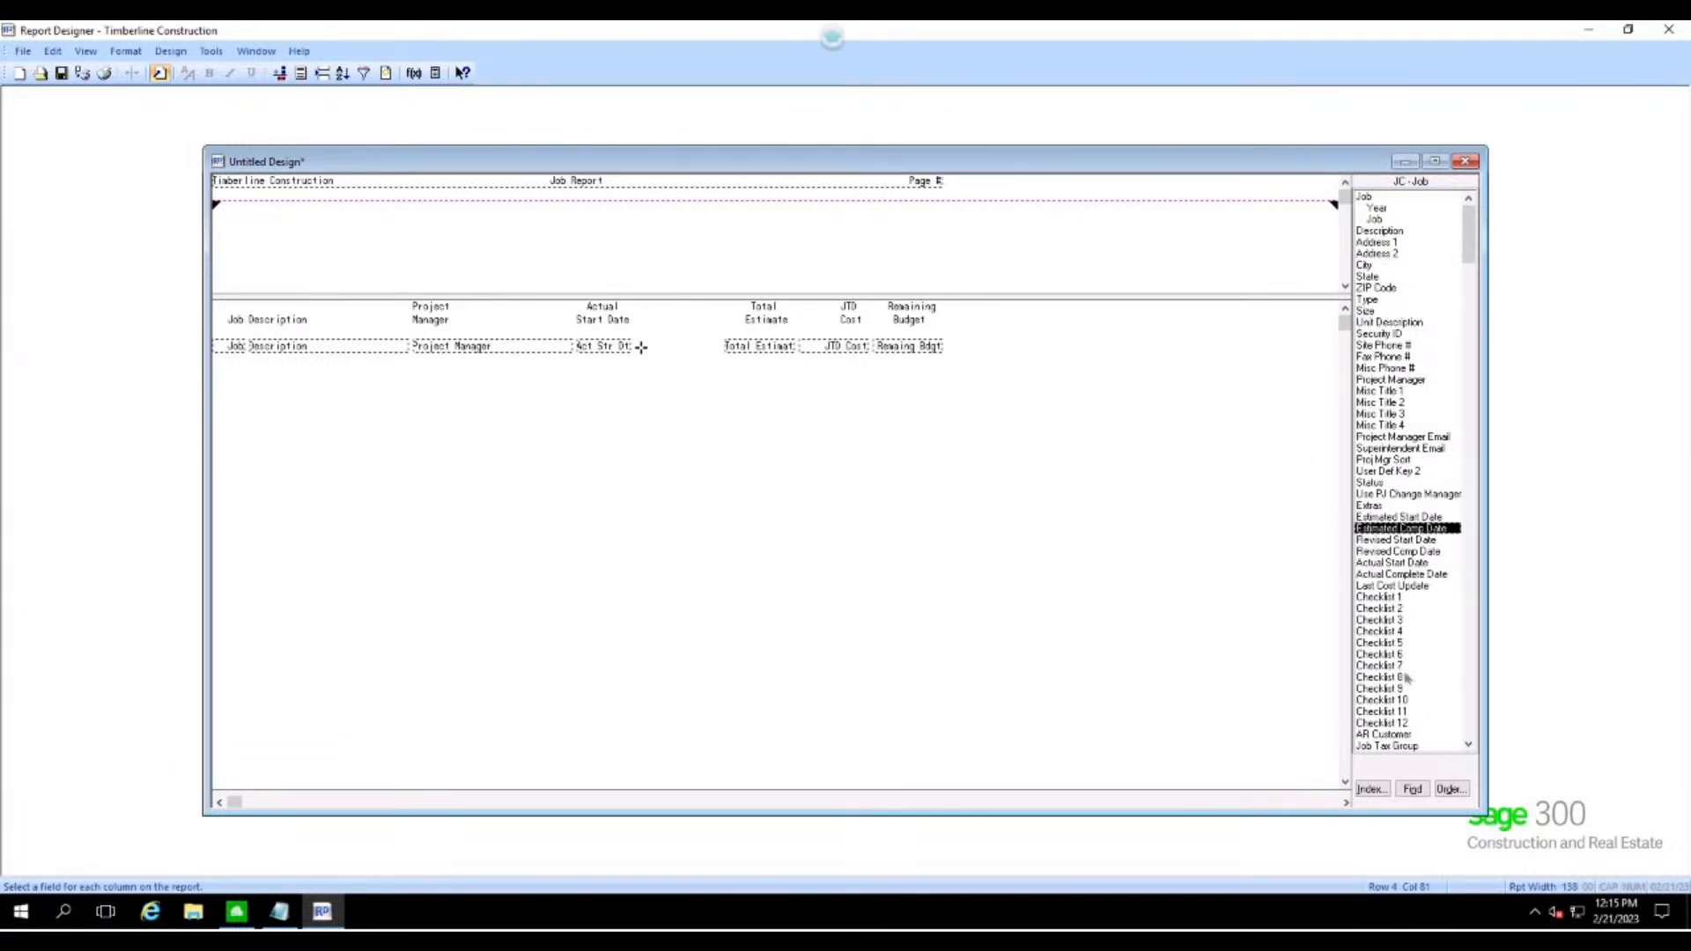
{"action": "left_click", "coordinate": [1428, 552]}
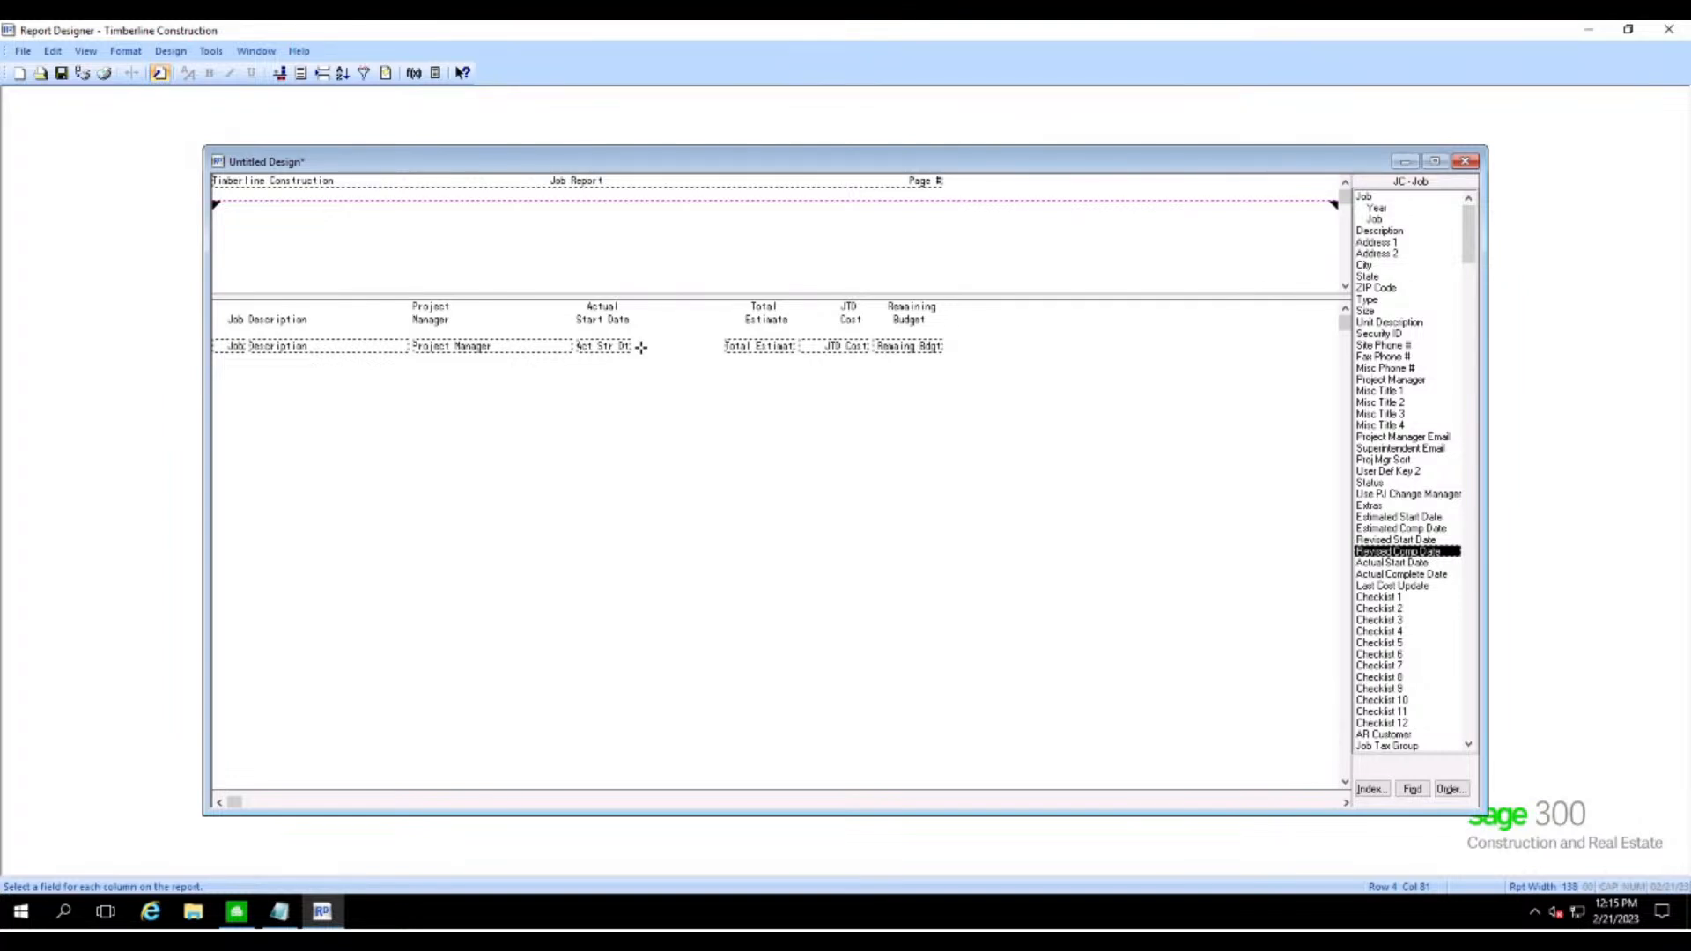
{"action": "left_click", "coordinate": [1418, 575]}
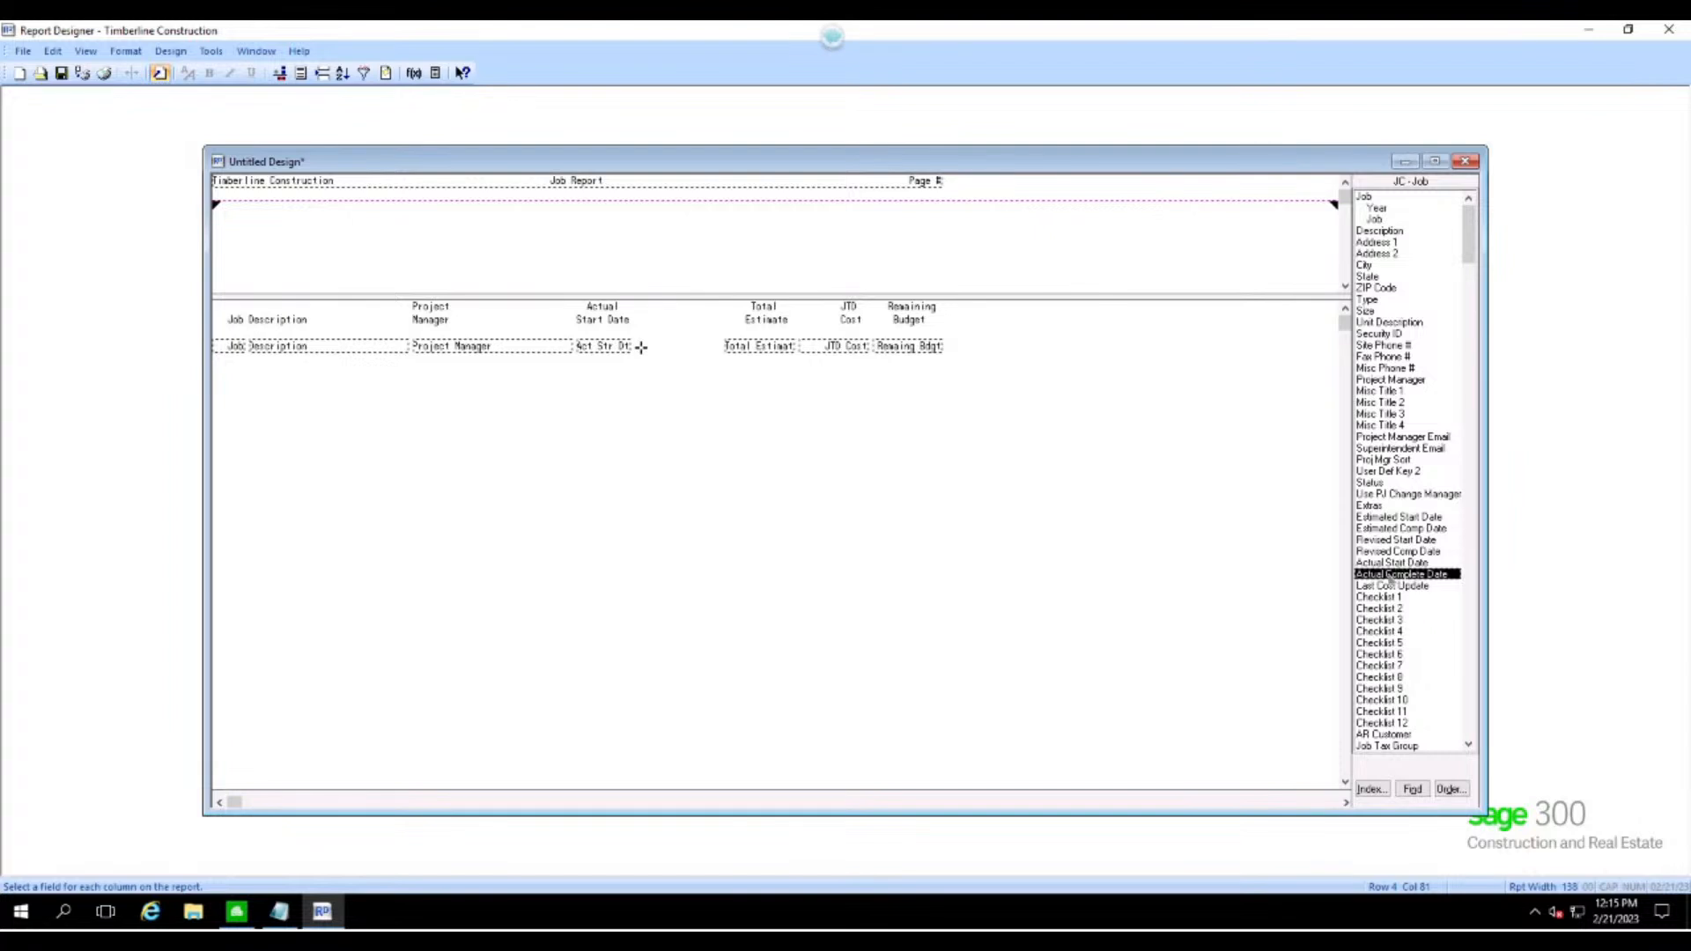
{"action": "left_click", "coordinate": [1402, 529]}
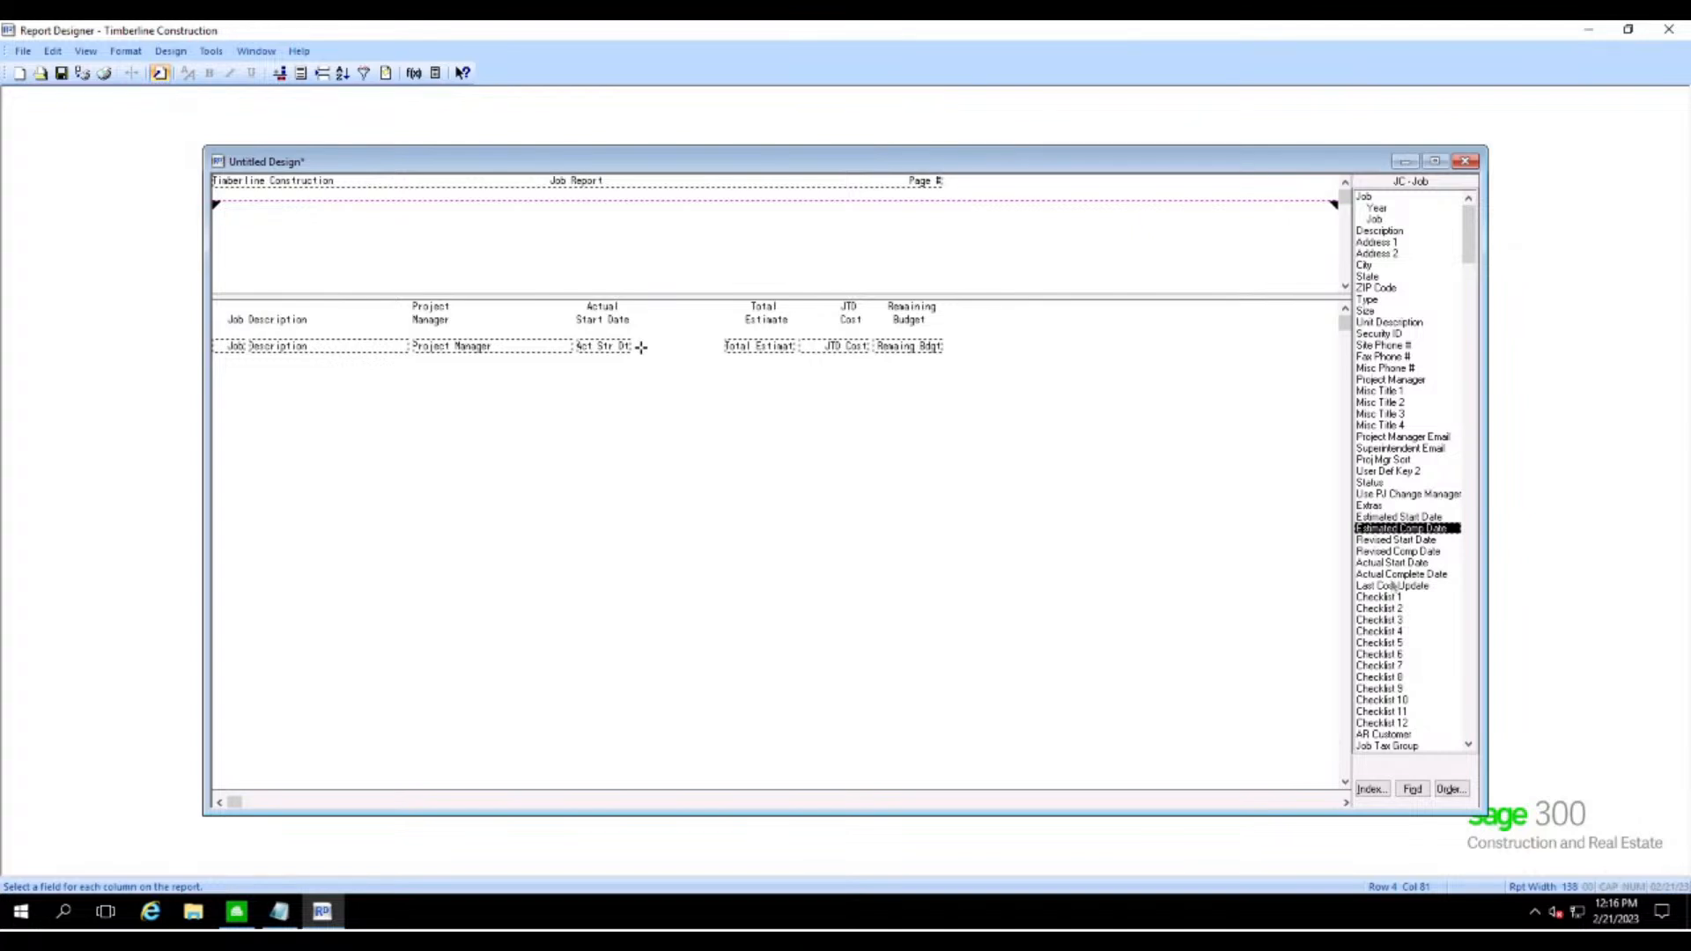
- Open the design formulas list from Tools > Formulas and start a new formula
{"action": "left_click", "coordinate": [211, 51]}
{"action": "left_click", "coordinate": [244, 159]}
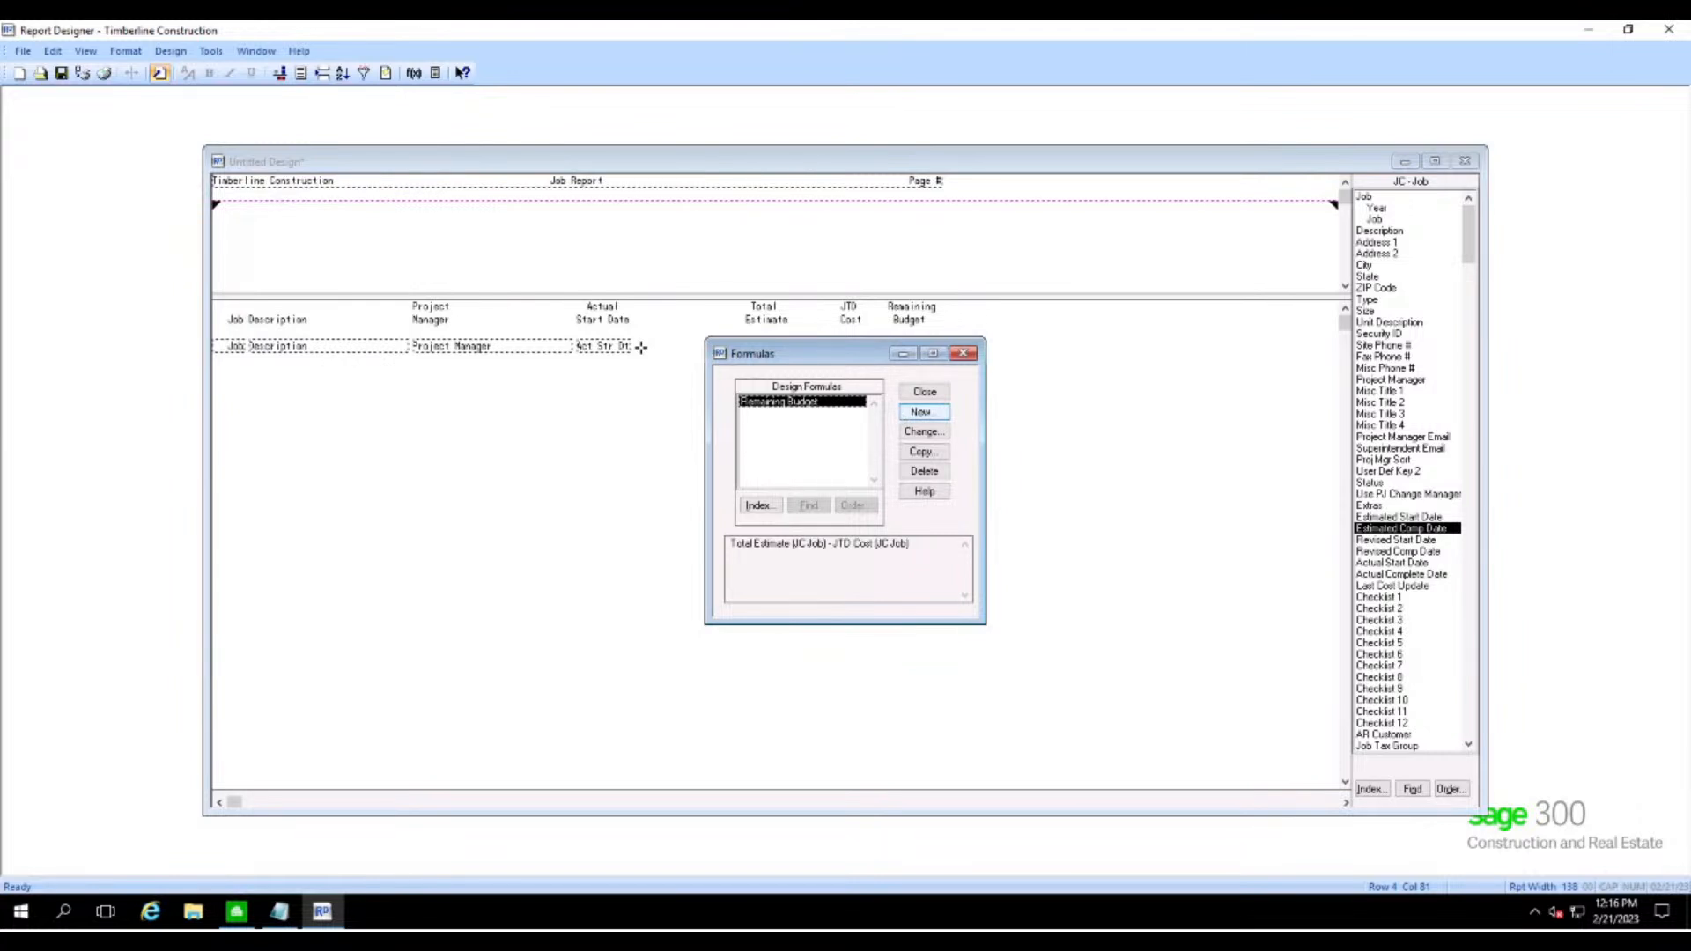
{"action": "left_click", "coordinate": [921, 413]}
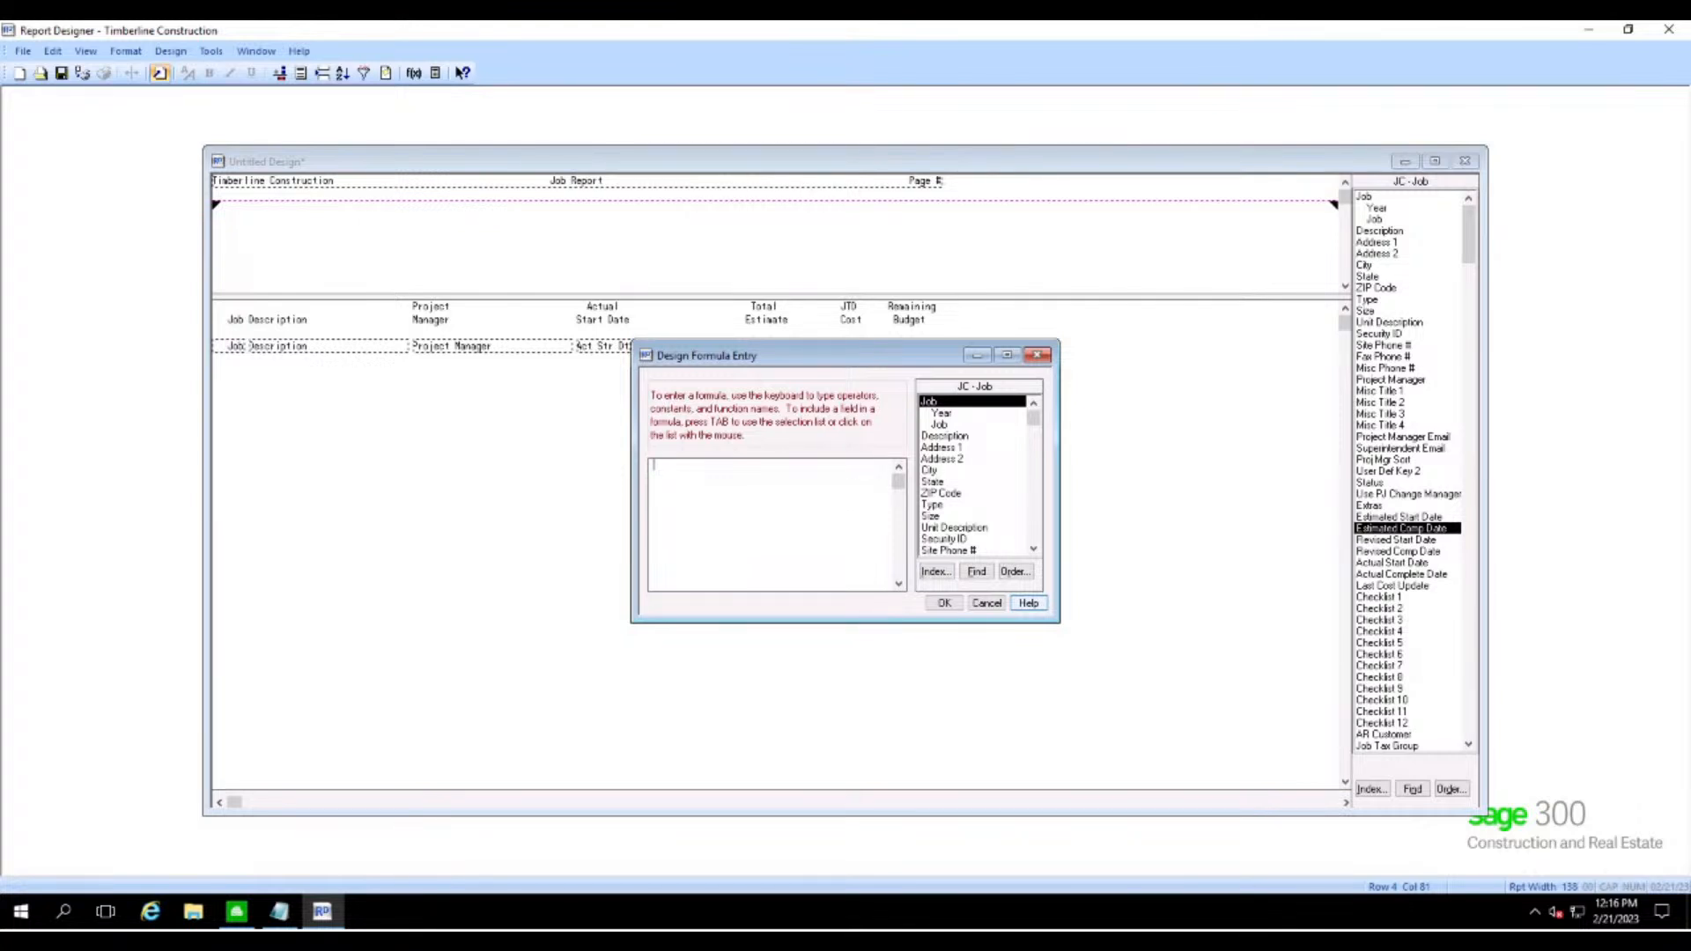
- In formula help, browse the List of functions and display the IF function page
{"action": "left_click", "coordinate": [1028, 603]}
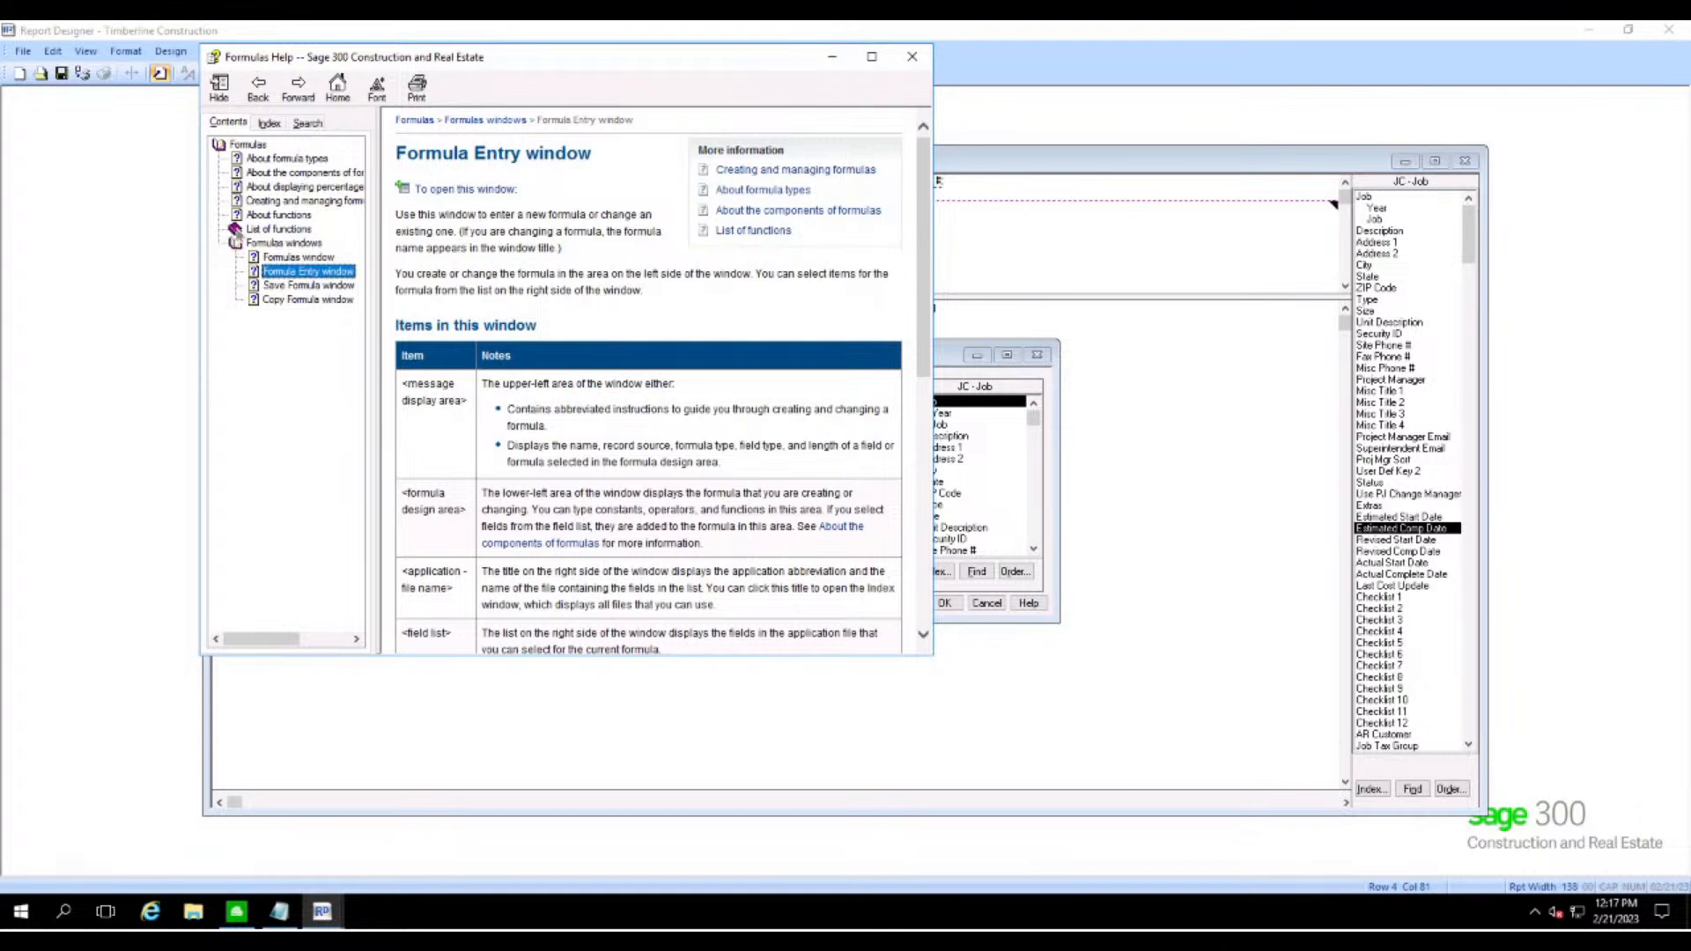
{"action": "left_click", "coordinate": [273, 230]}
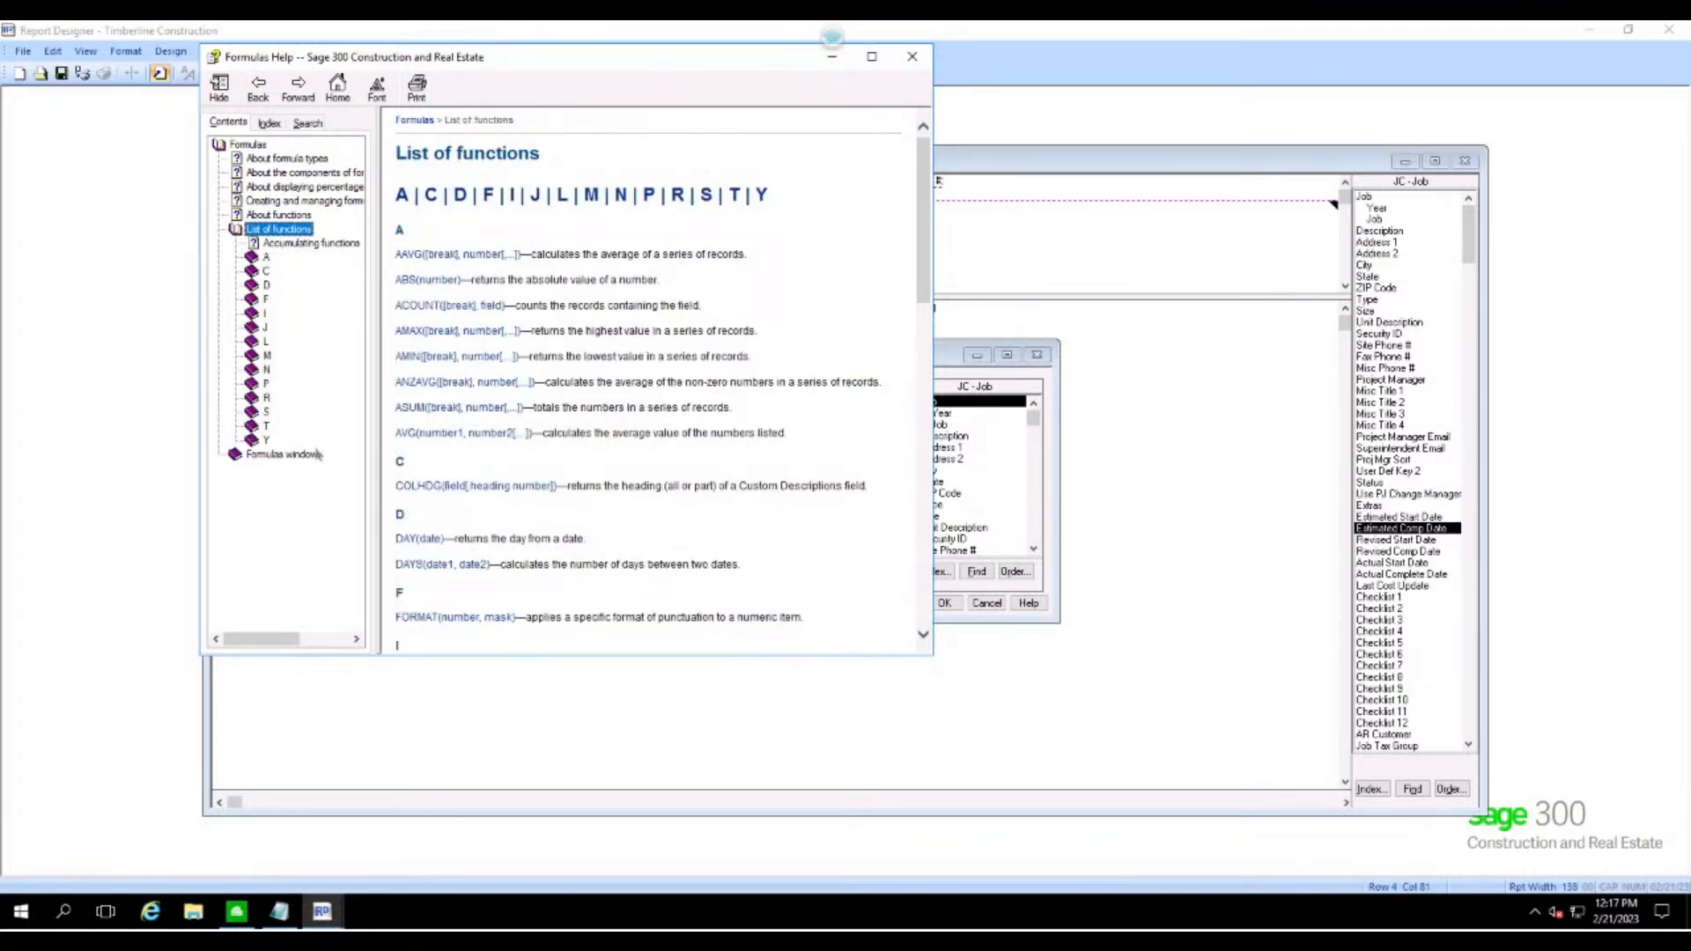
{"action": "scroll", "coordinate": [529, 394], "scroll_direction": "down", "scroll_amount": 15}
{"action": "scroll", "coordinate": [634, 398], "scroll_direction": "up", "scroll_amount": 10}
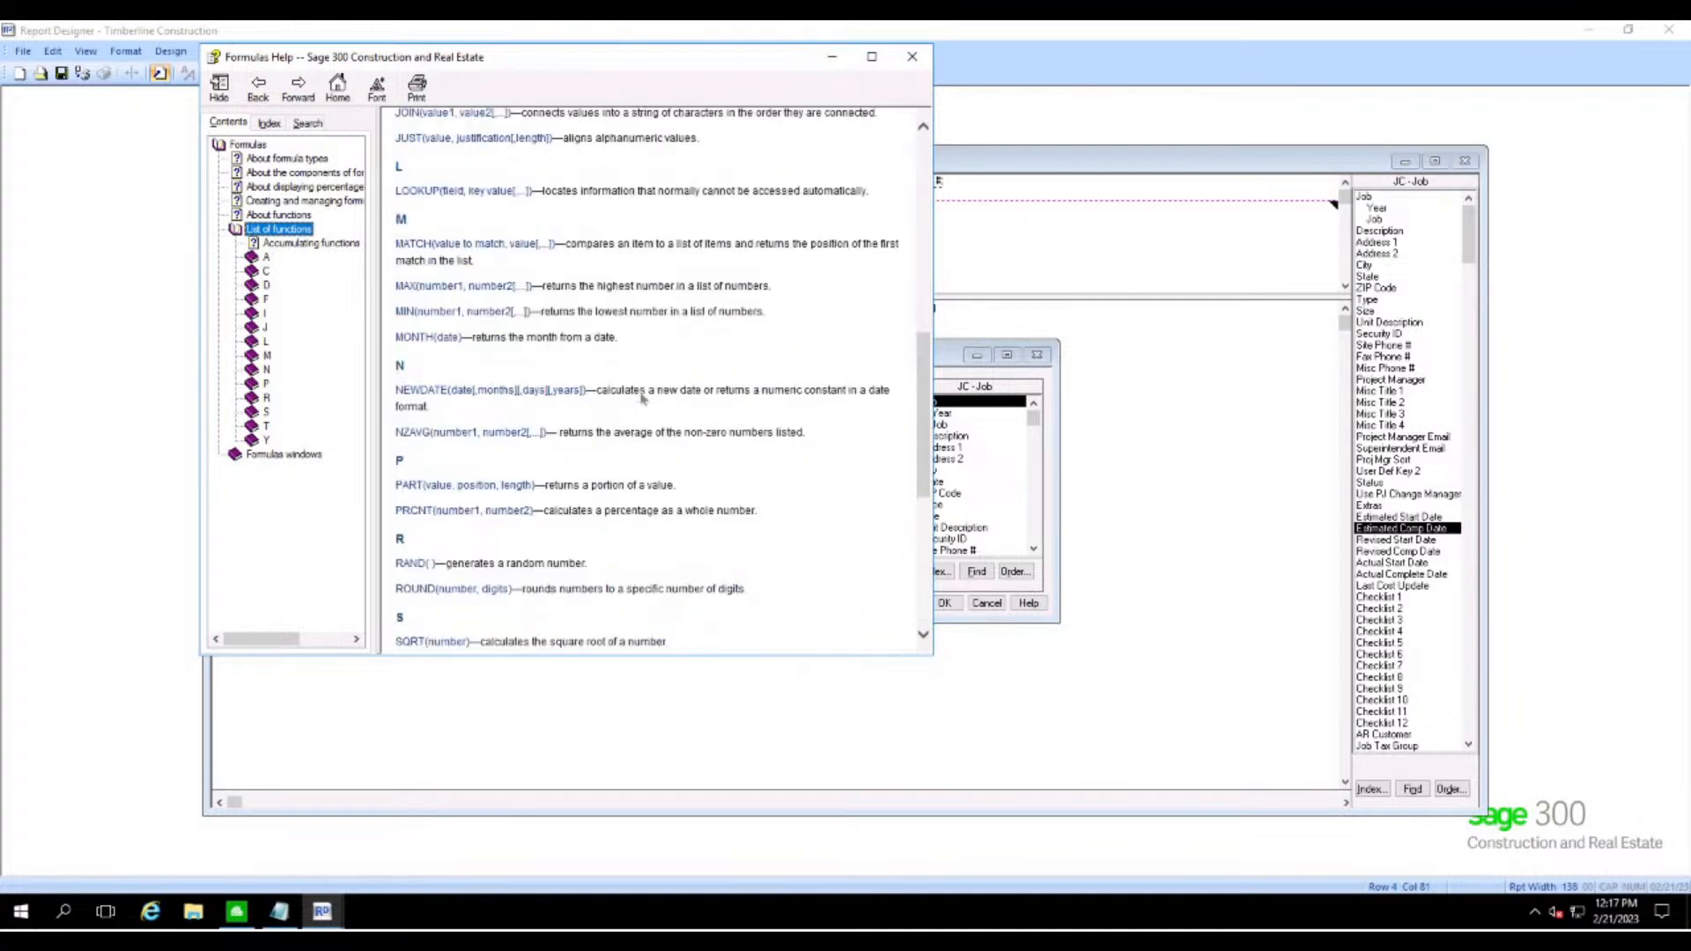
{"action": "scroll", "coordinate": [641, 398], "scroll_direction": "up", "scroll_amount": 5}
{"action": "scroll", "coordinate": [640, 399], "scroll_direction": "down", "scroll_amount": 8}
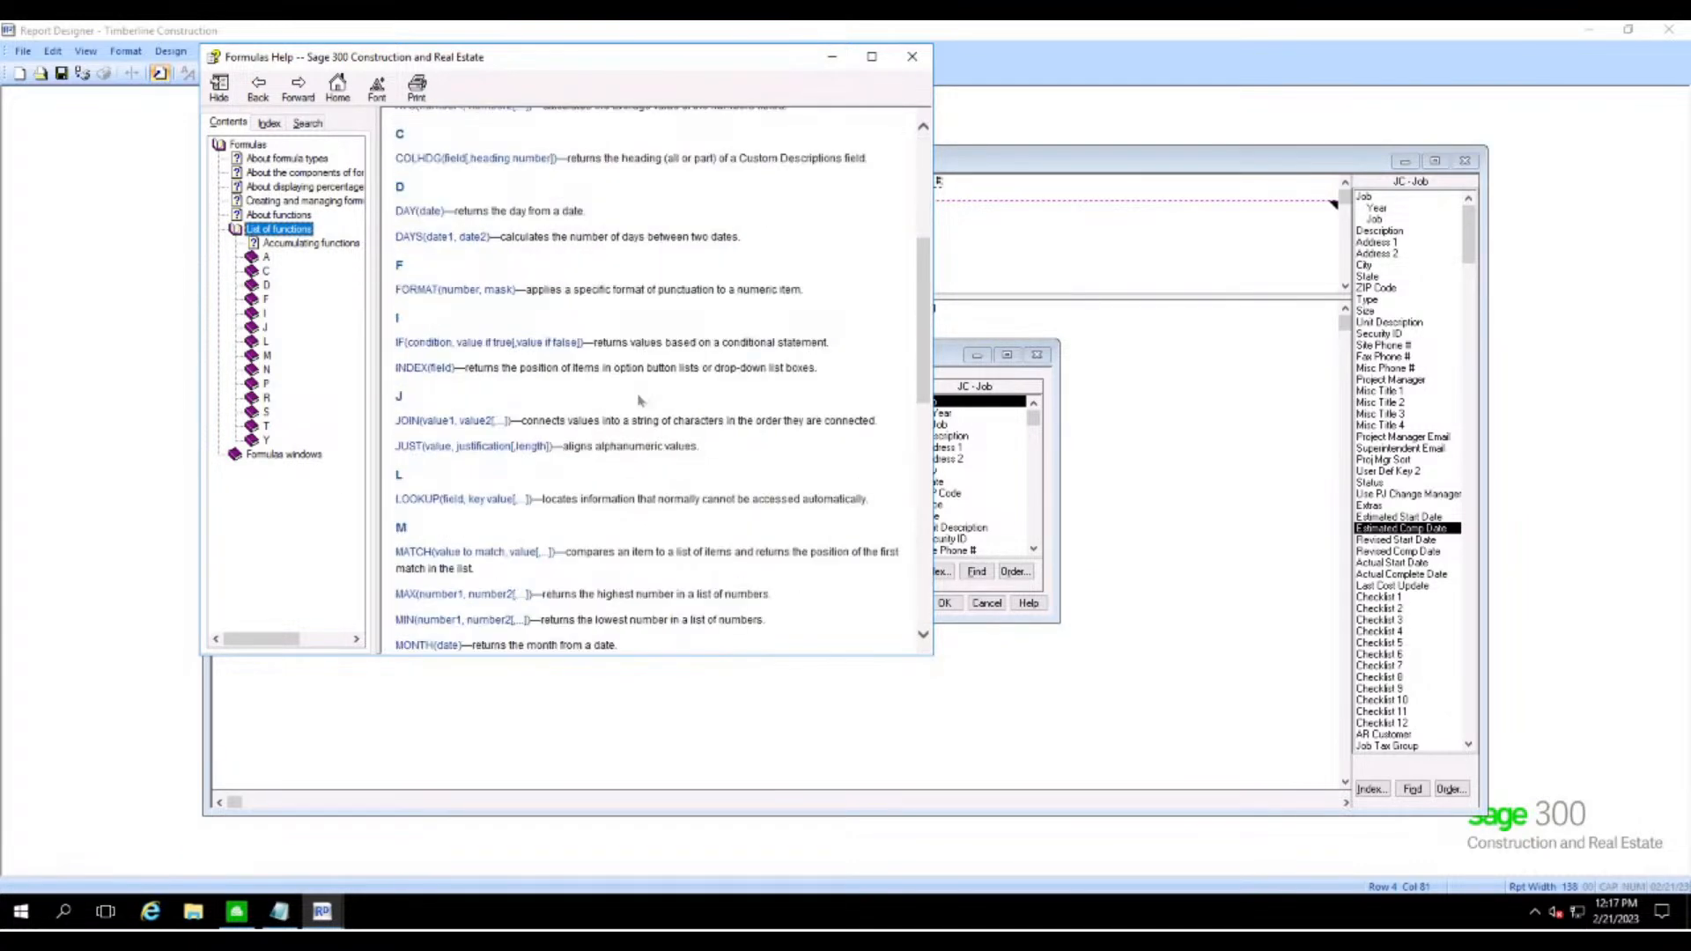
{"action": "scroll", "coordinate": [638, 397], "scroll_direction": "down", "scroll_amount": 3}
{"action": "scroll", "coordinate": [636, 394], "scroll_direction": "down", "scroll_amount": 3}
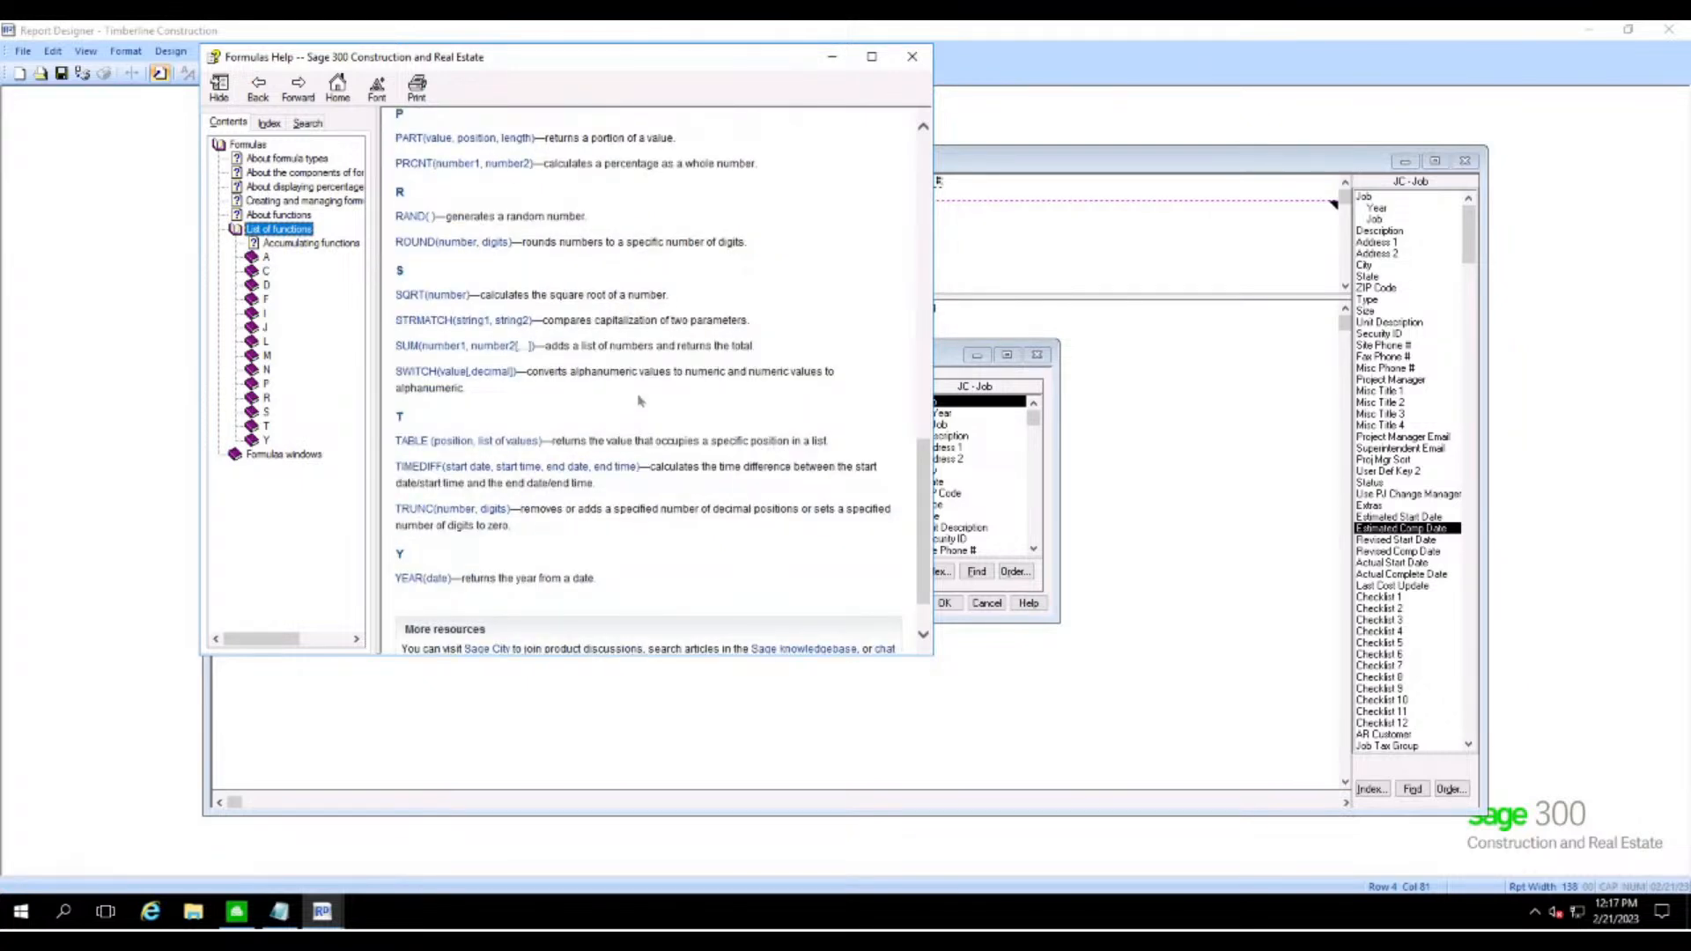
{"action": "scroll", "coordinate": [547, 319], "scroll_direction": "up", "scroll_amount": 6}
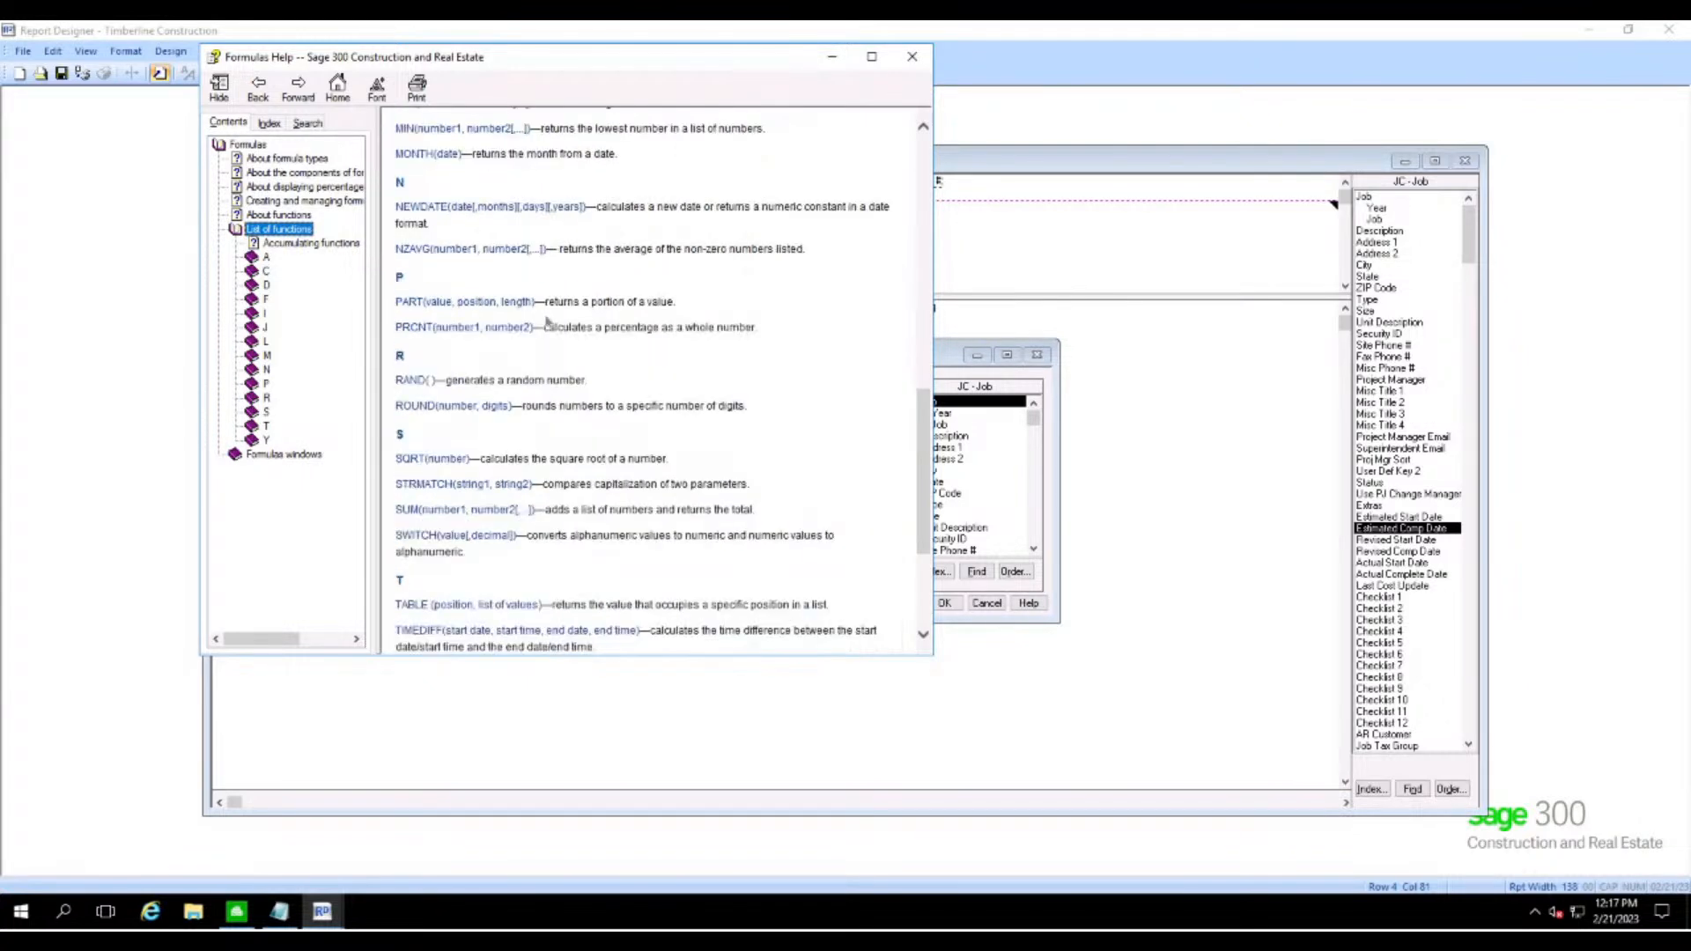
{"action": "scroll", "coordinate": [547, 319], "scroll_direction": "up", "scroll_amount": 3}
{"action": "scroll", "coordinate": [498, 298], "scroll_direction": "up", "scroll_amount": 3}
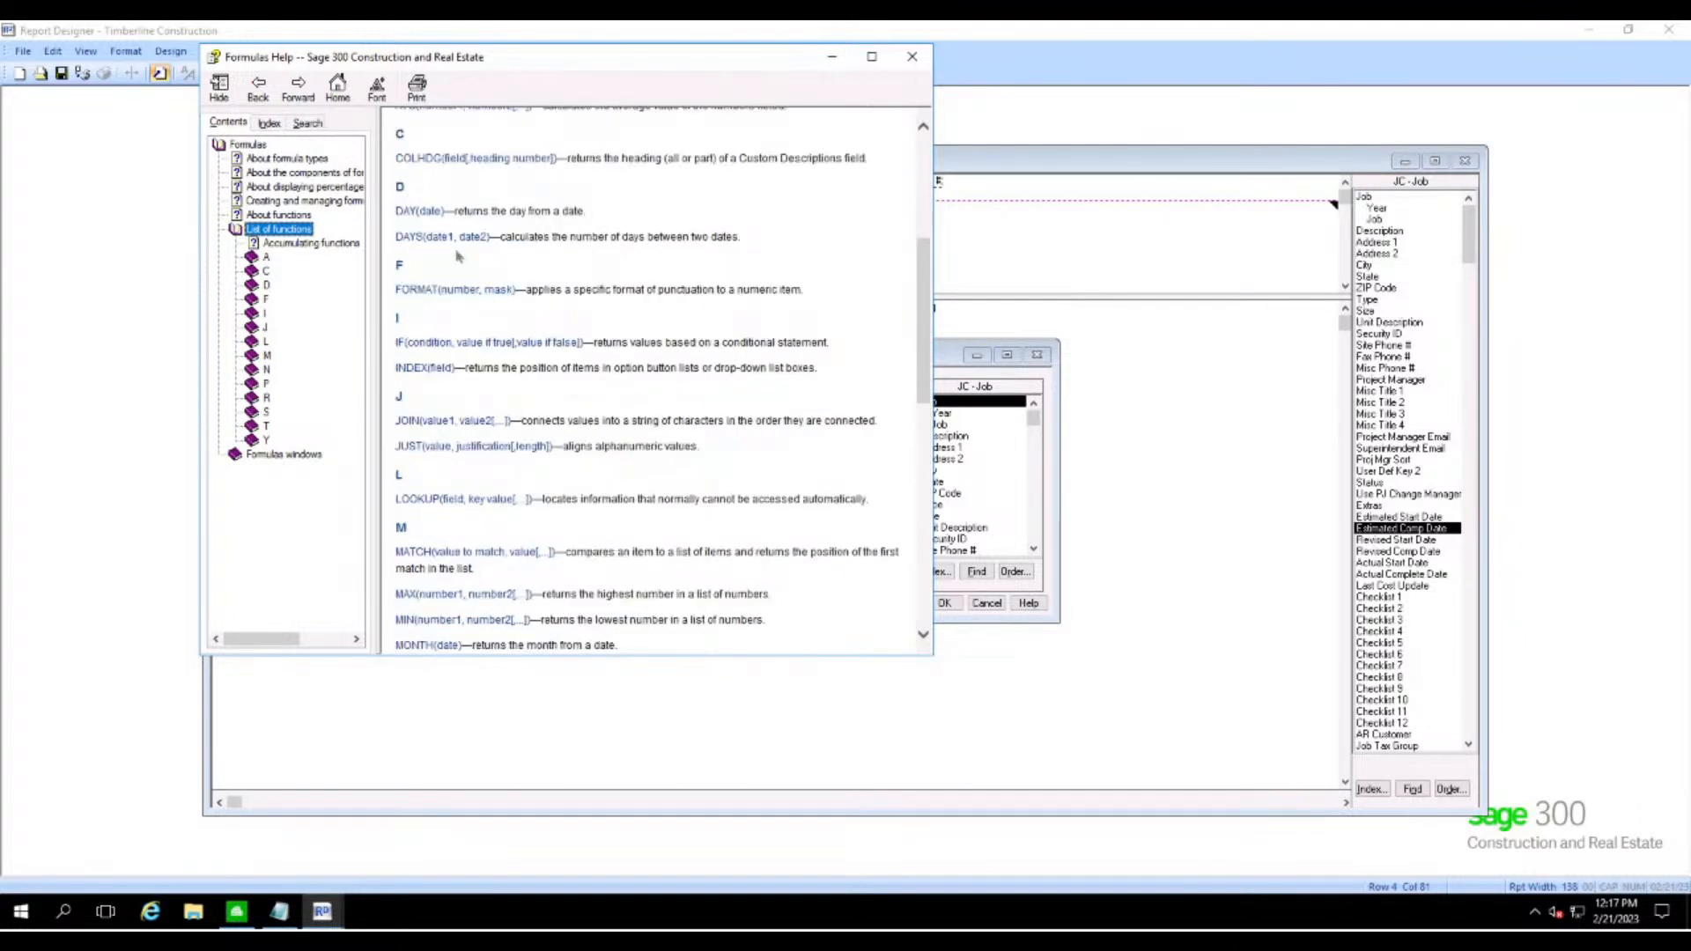
{"action": "left_click", "coordinate": [483, 354]}
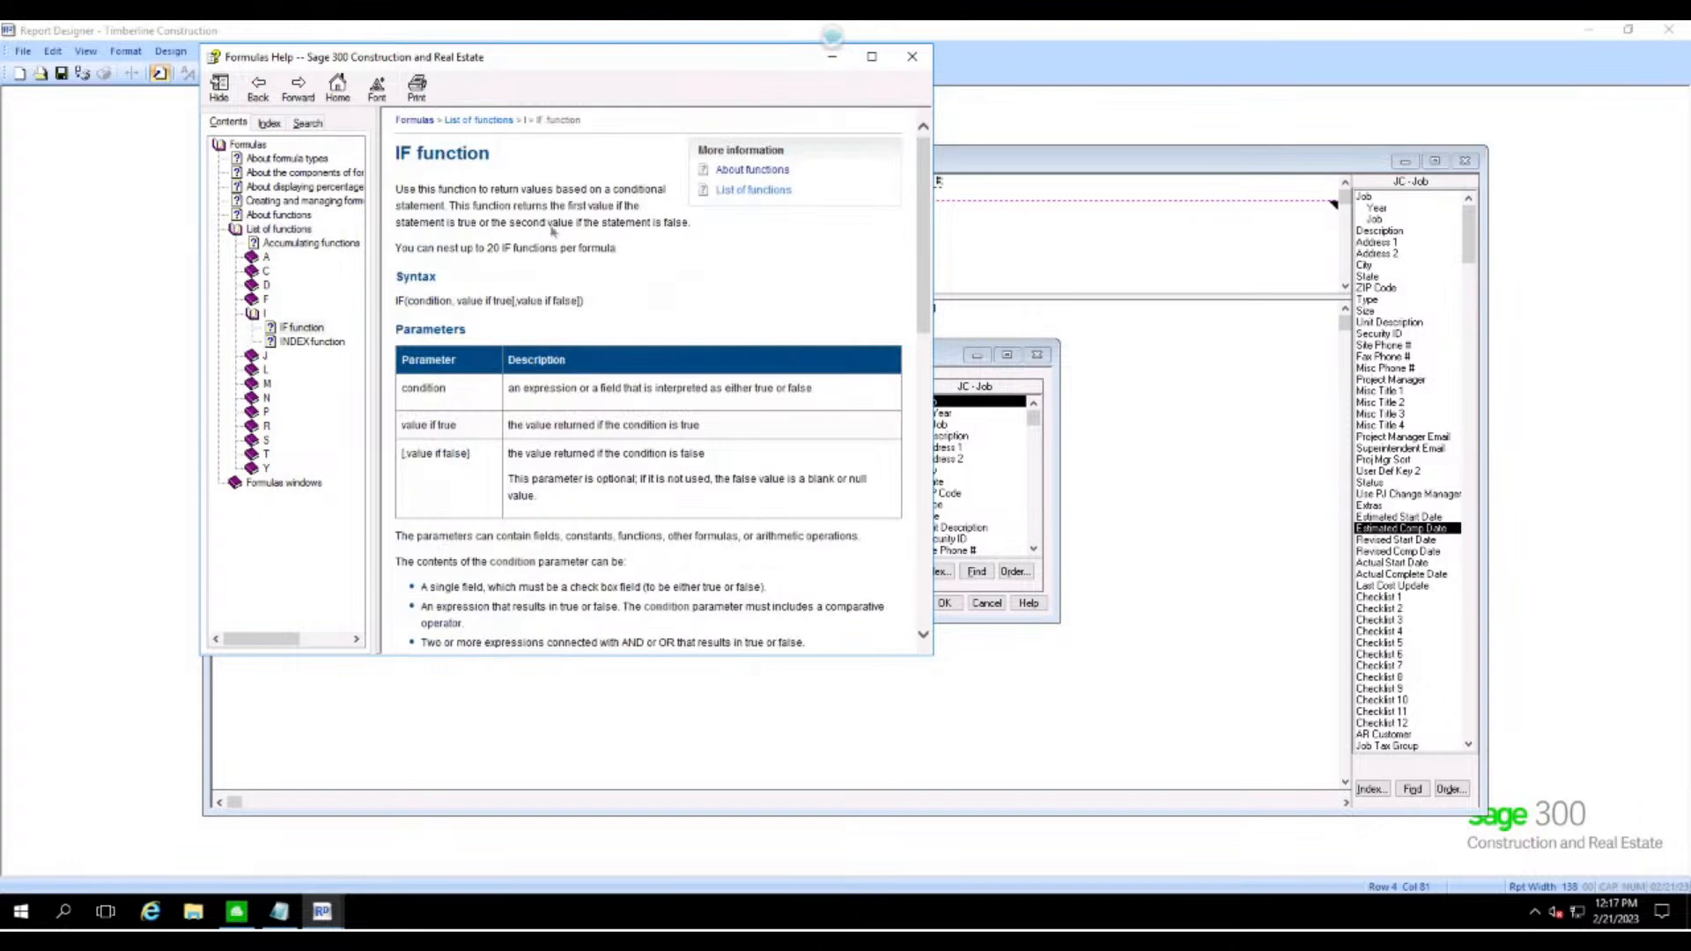
{"action": "scroll", "coordinate": [514, 445], "scroll_direction": "down", "scroll_amount": 3}
{"action": "scroll", "coordinate": [556, 420], "scroll_direction": "down", "scroll_amount": 3}
{"action": "scroll", "coordinate": [568, 414], "scroll_direction": "up", "scroll_amount": 10}
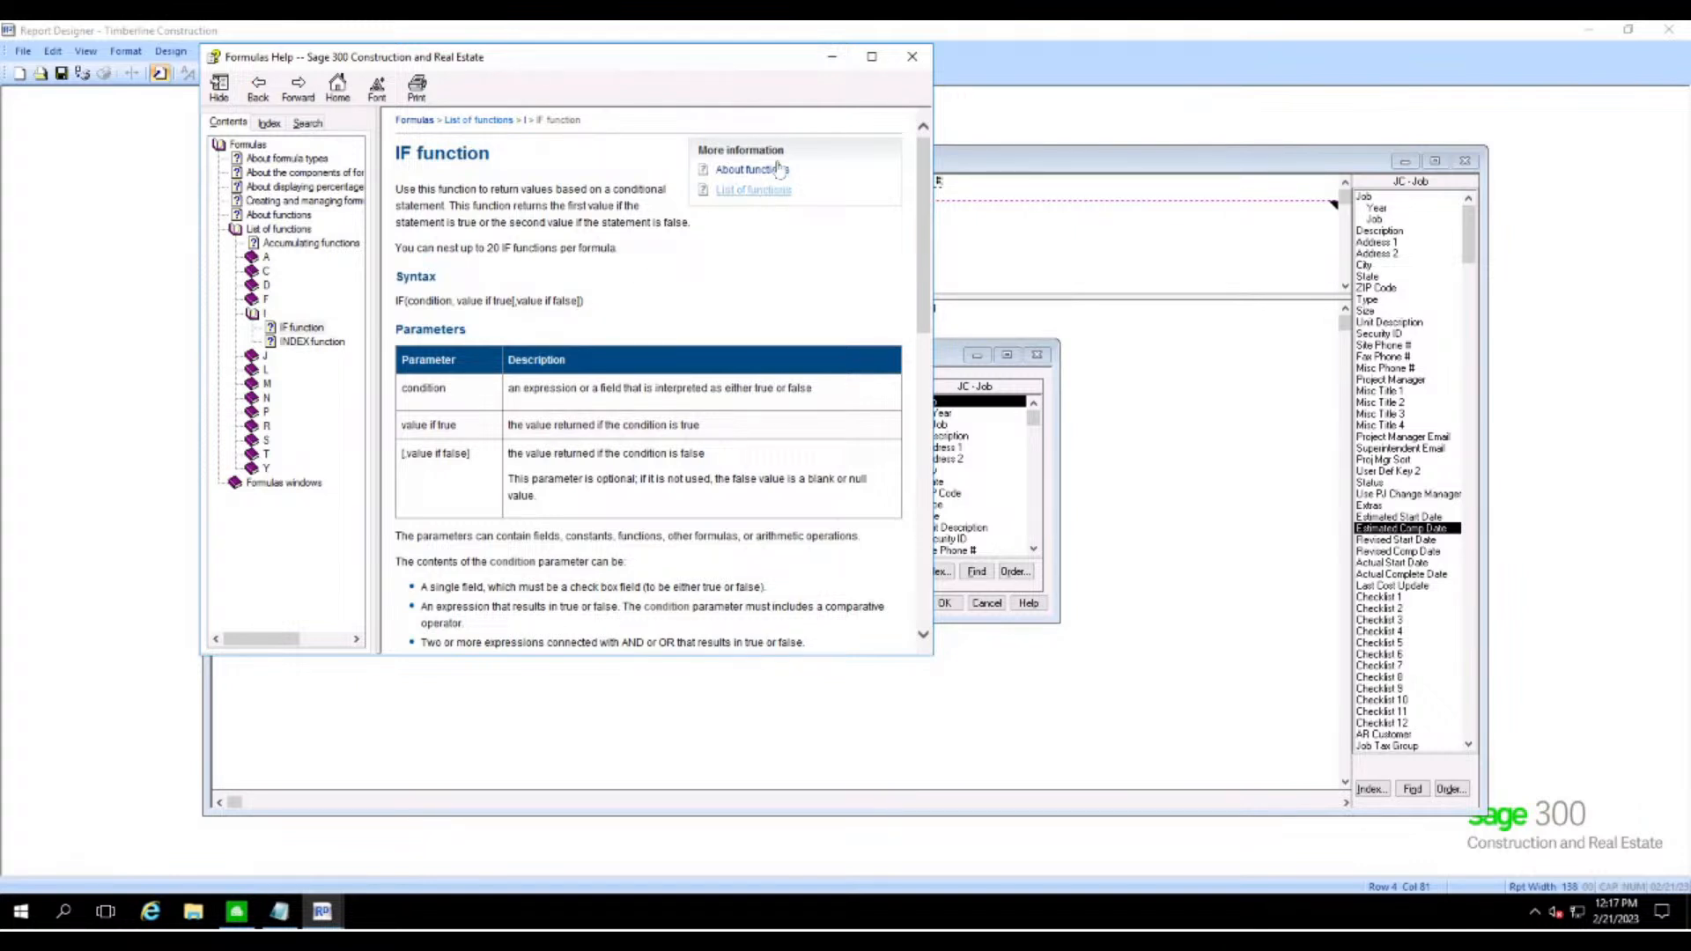
- Enter IF(Actual Complete Date > 0, Actual Complete Date, Estimated Comp Date) and accept it
{"action": "left_click", "coordinate": [910, 60]}
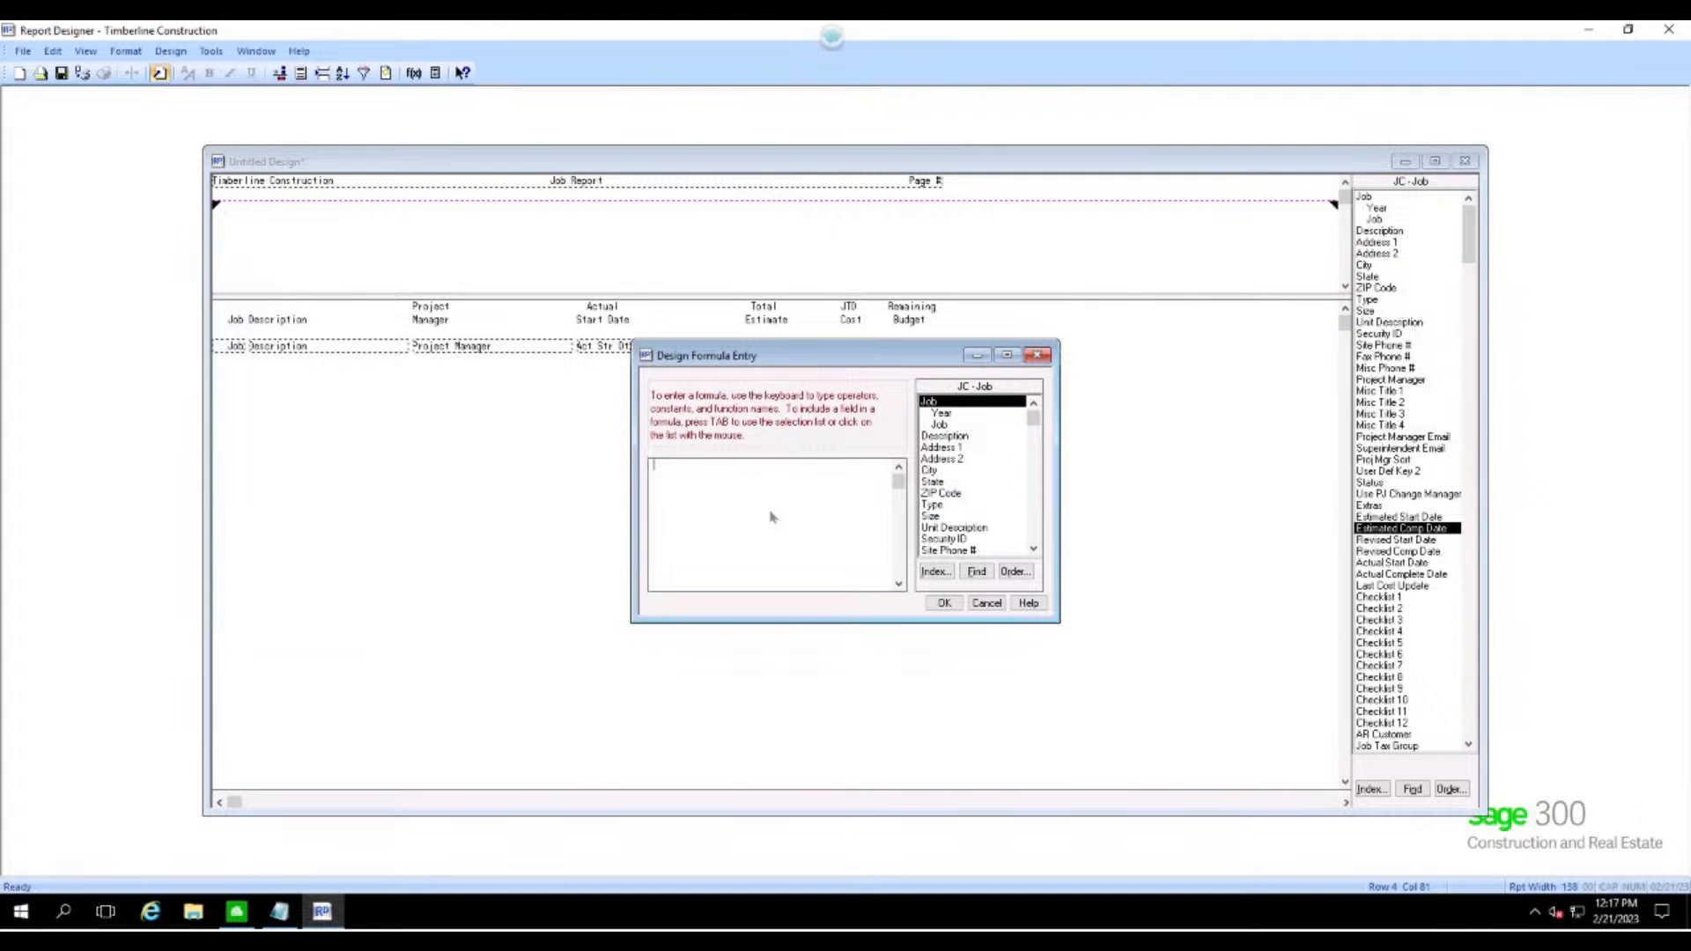
{"action": "type", "text": "IF"}
{"action": "scroll", "coordinate": [996, 526], "scroll_direction": "down", "scroll_amount": 4}
{"action": "scroll", "coordinate": [994, 525], "scroll_direction": "down", "scroll_amount": 4}
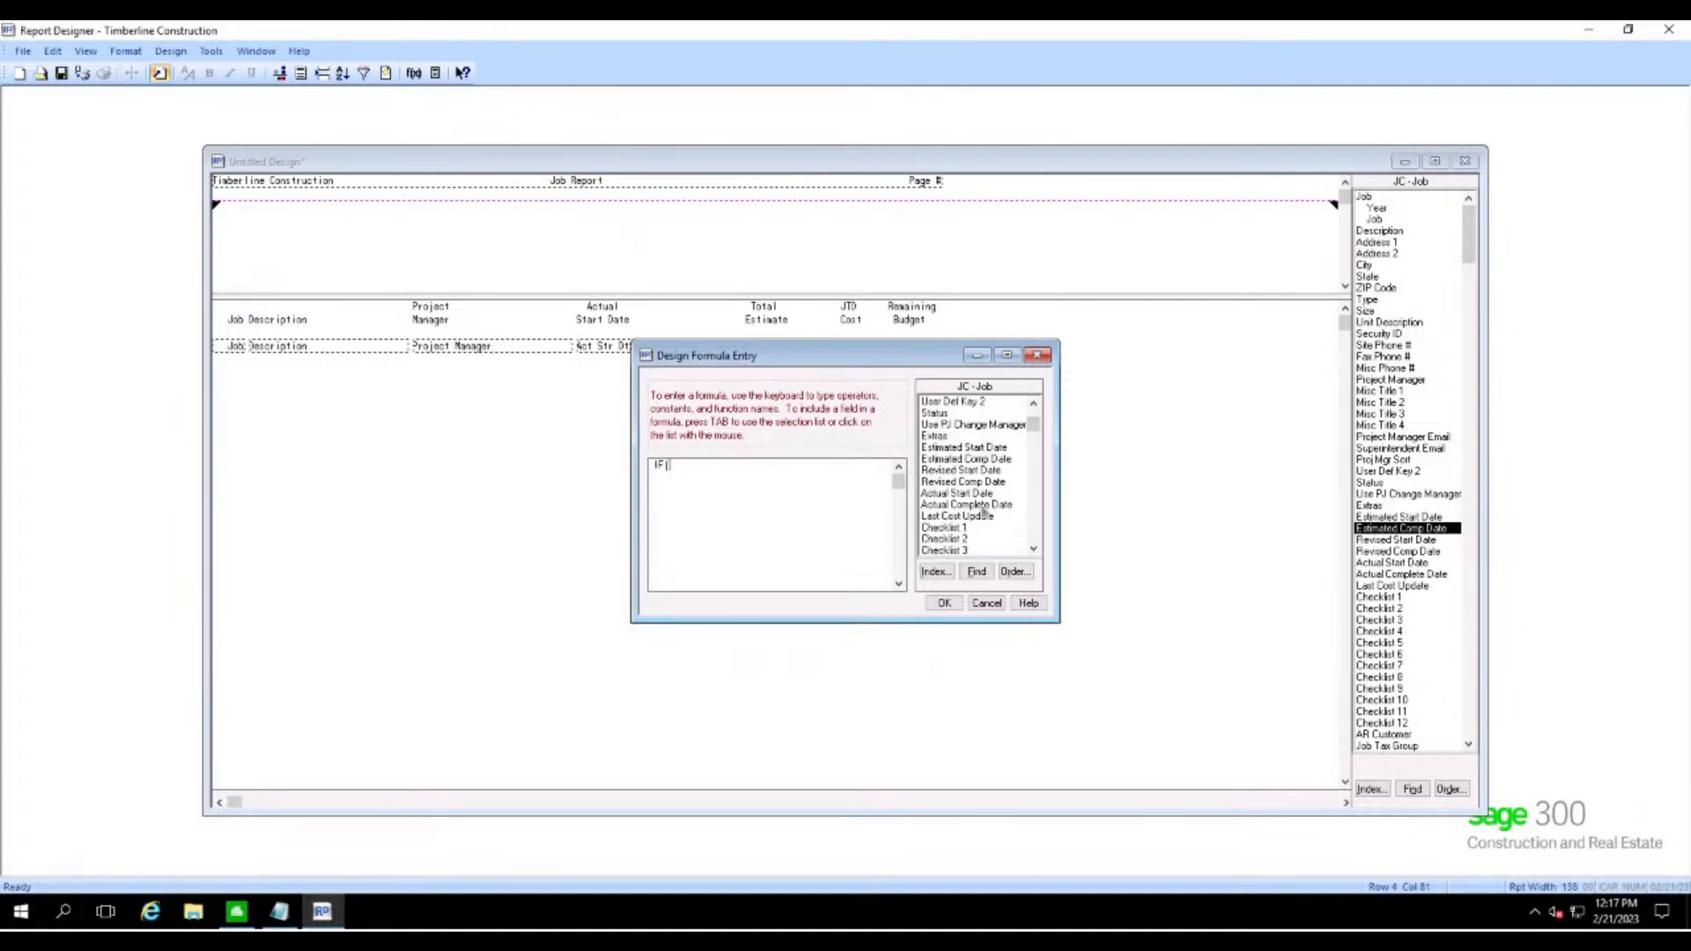
{"action": "left_click", "coordinate": [983, 505]}
{"action": "type", "text": ">0"}
{"action": "key", "text": "BackSpace"}
{"action": "type", "text": "0,"}
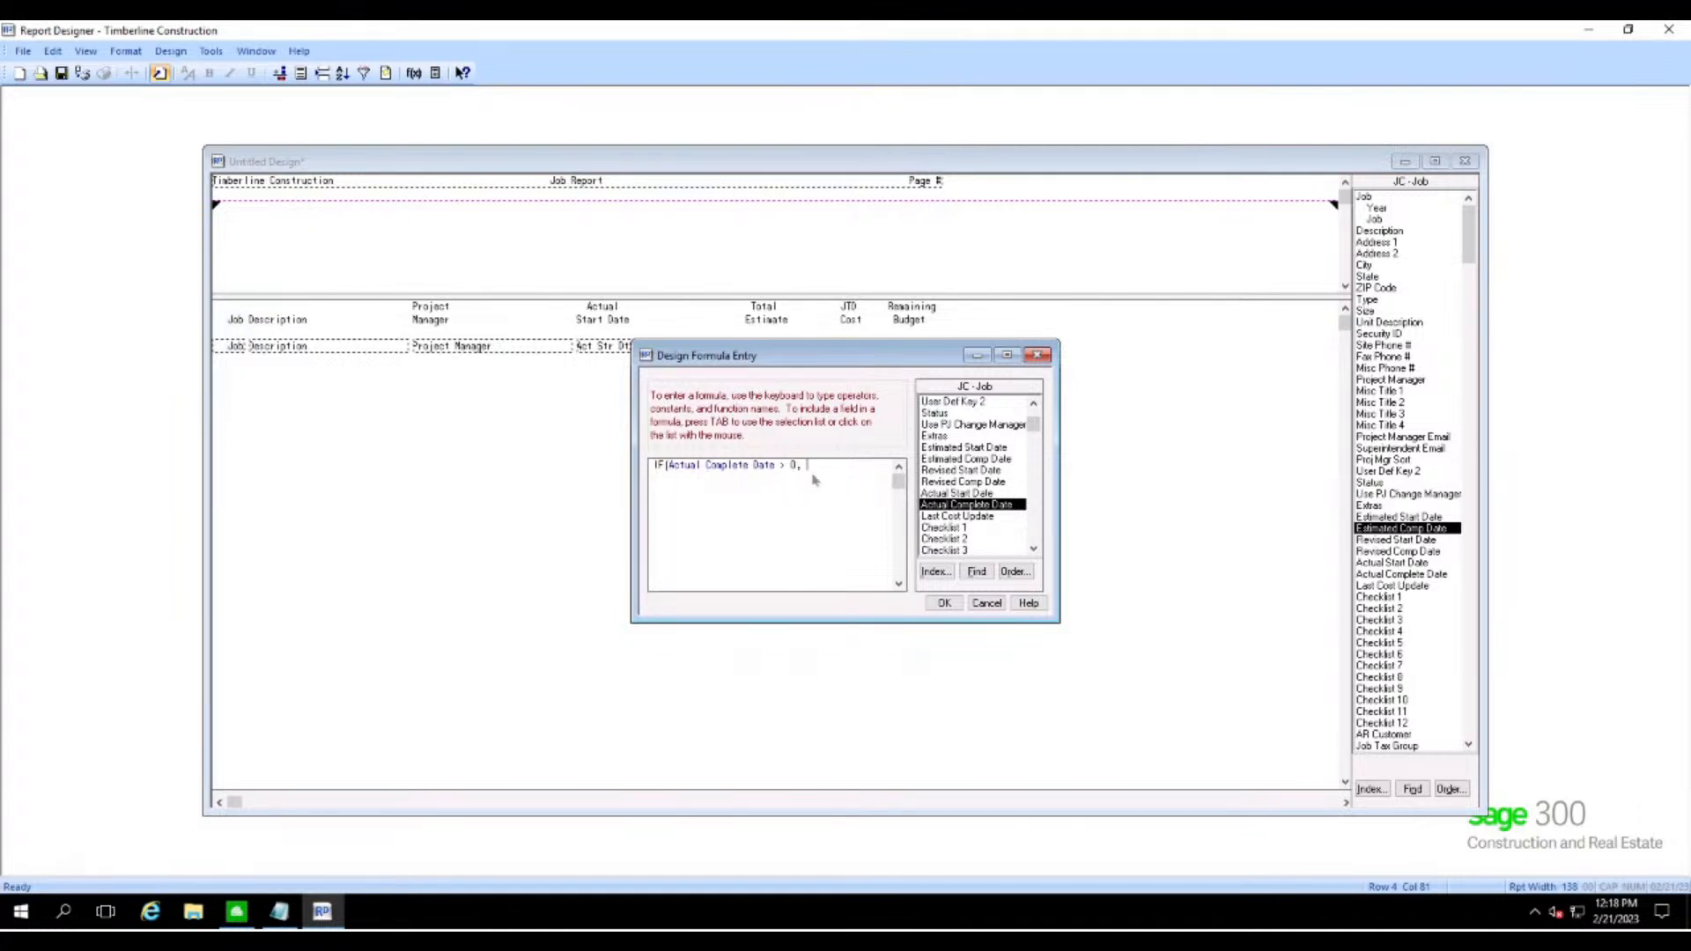
{"action": "left_click", "coordinate": [960, 504]}
{"action": "left_click", "coordinate": [960, 458]}
{"action": "type", "text": ")"}
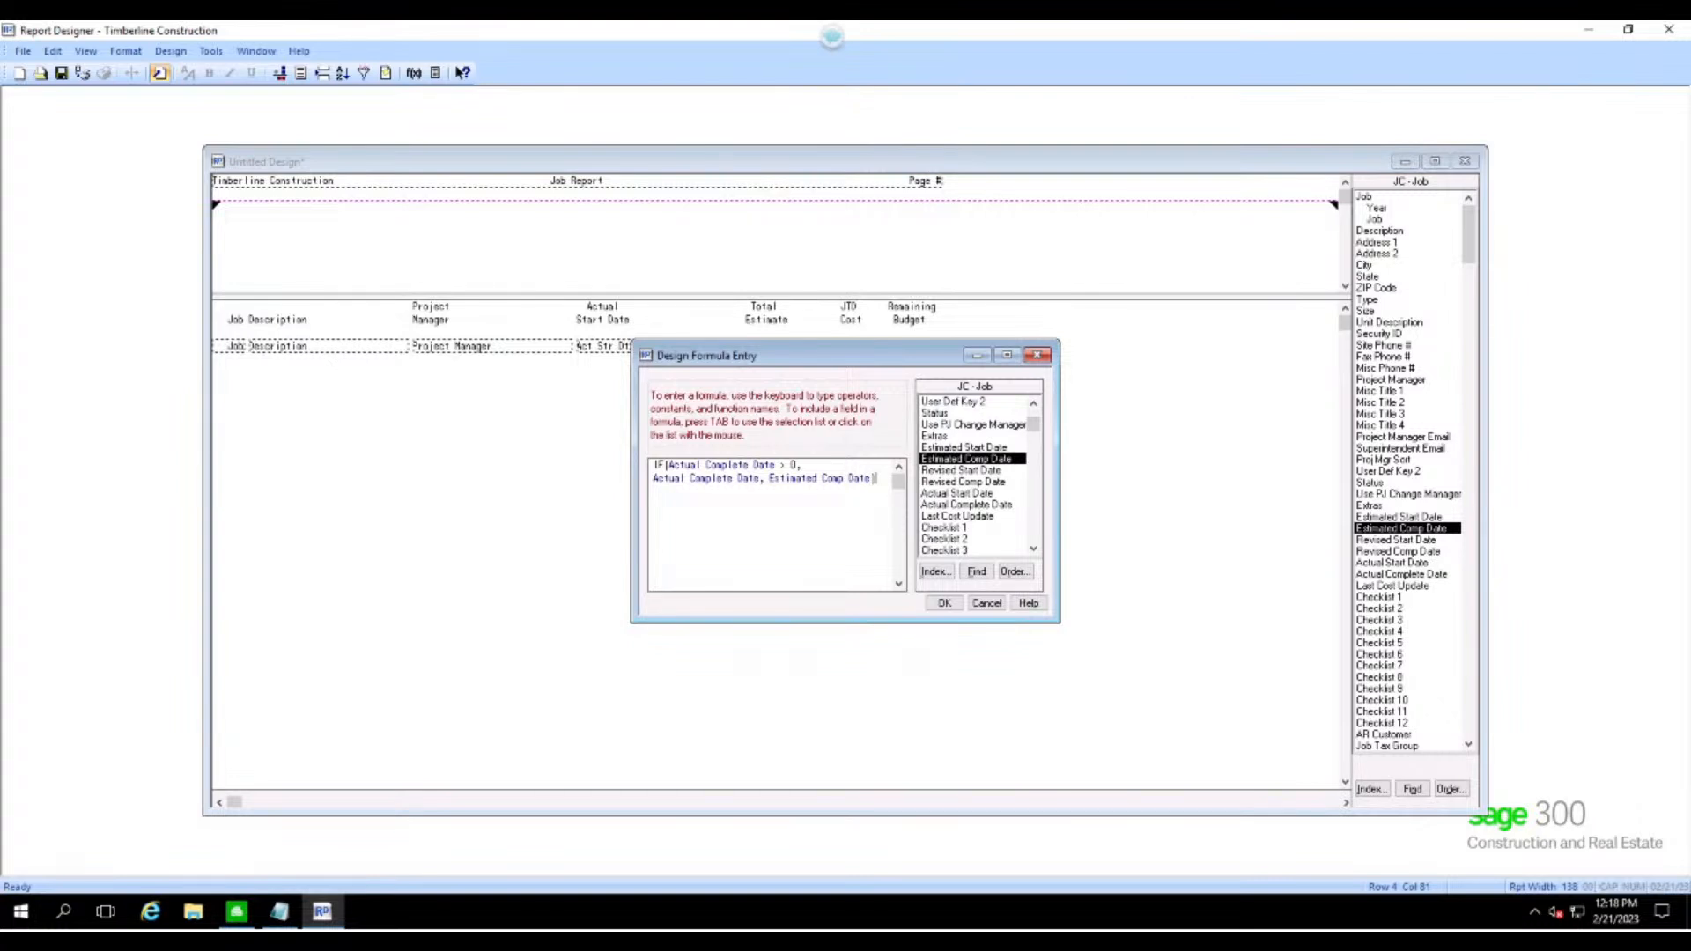
{"action": "left_click", "coordinate": [943, 604]}
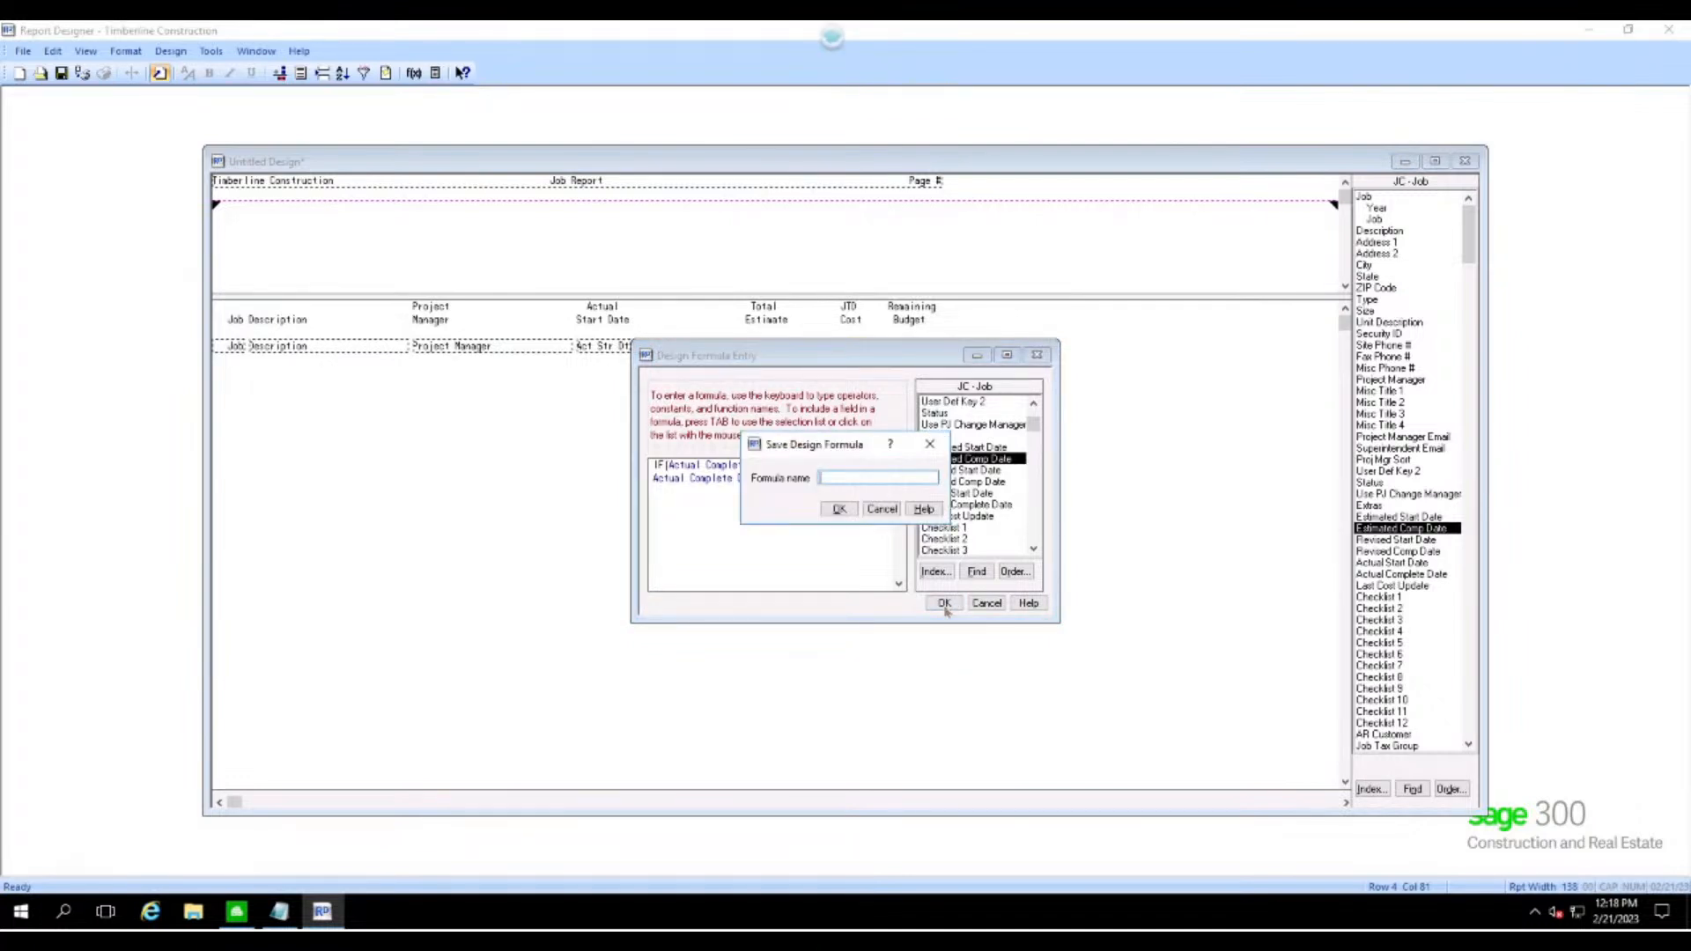
- Save the new formula as 'Completion Date' and close the formulas list
{"action": "type", "text": "Completion Data"}
{"action": "key", "text": "BackSpace"}
{"action": "type", "text": "e"}
{"action": "left_click", "coordinate": [839, 510]}
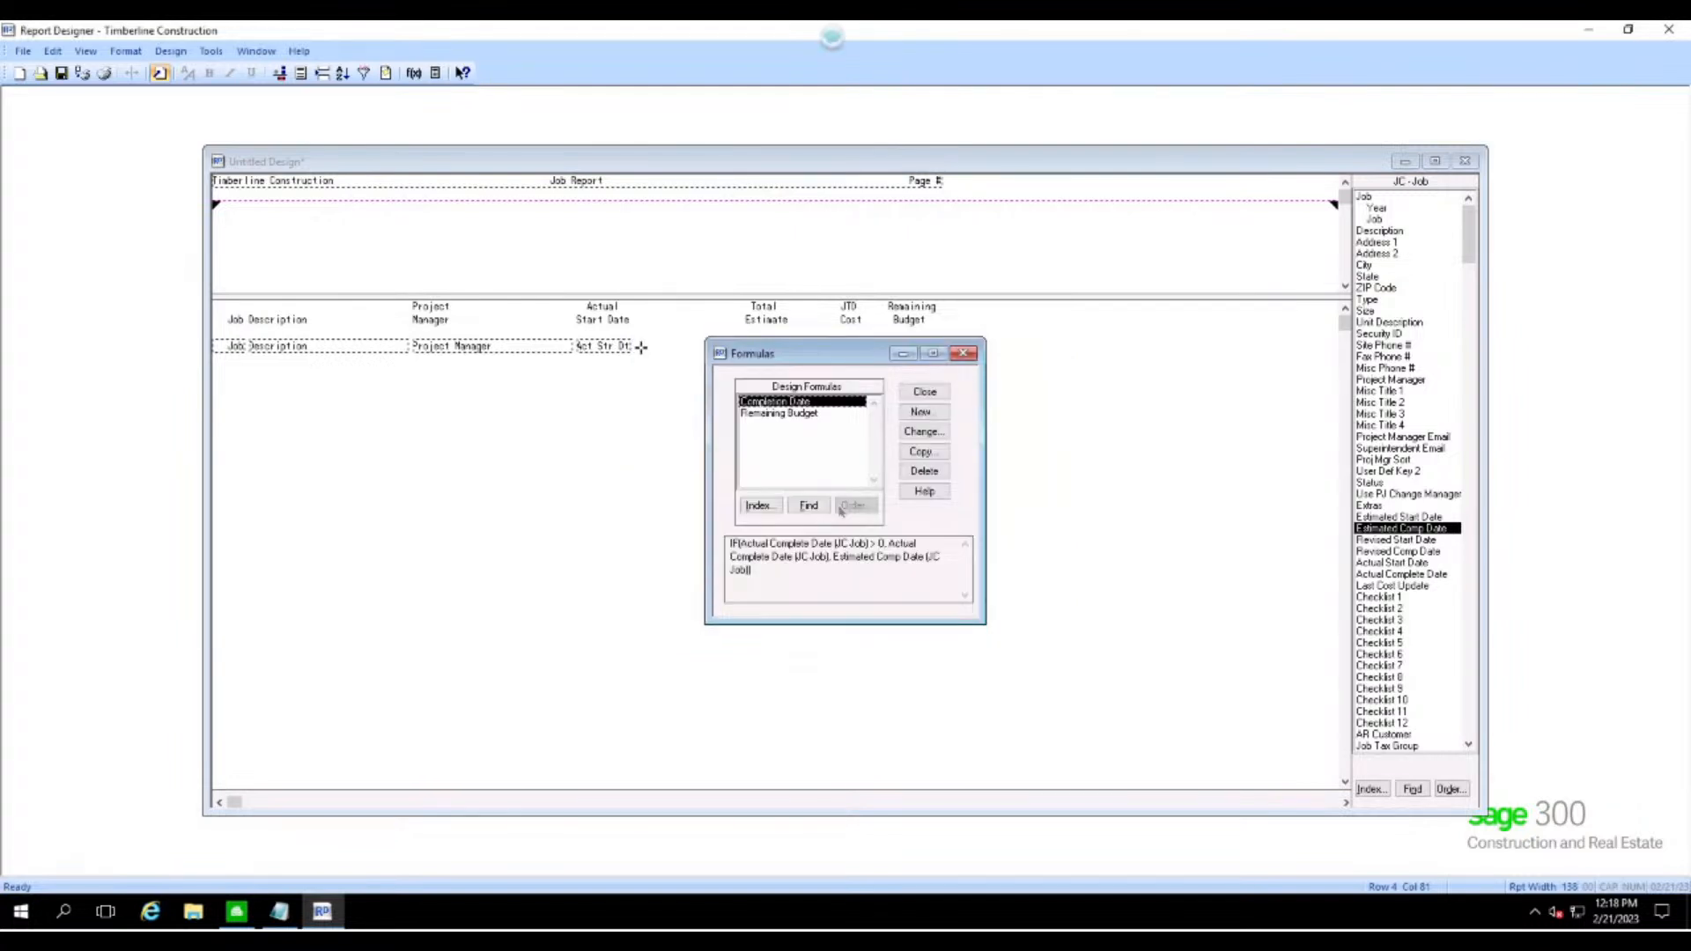
{"action": "left_click", "coordinate": [925, 399]}
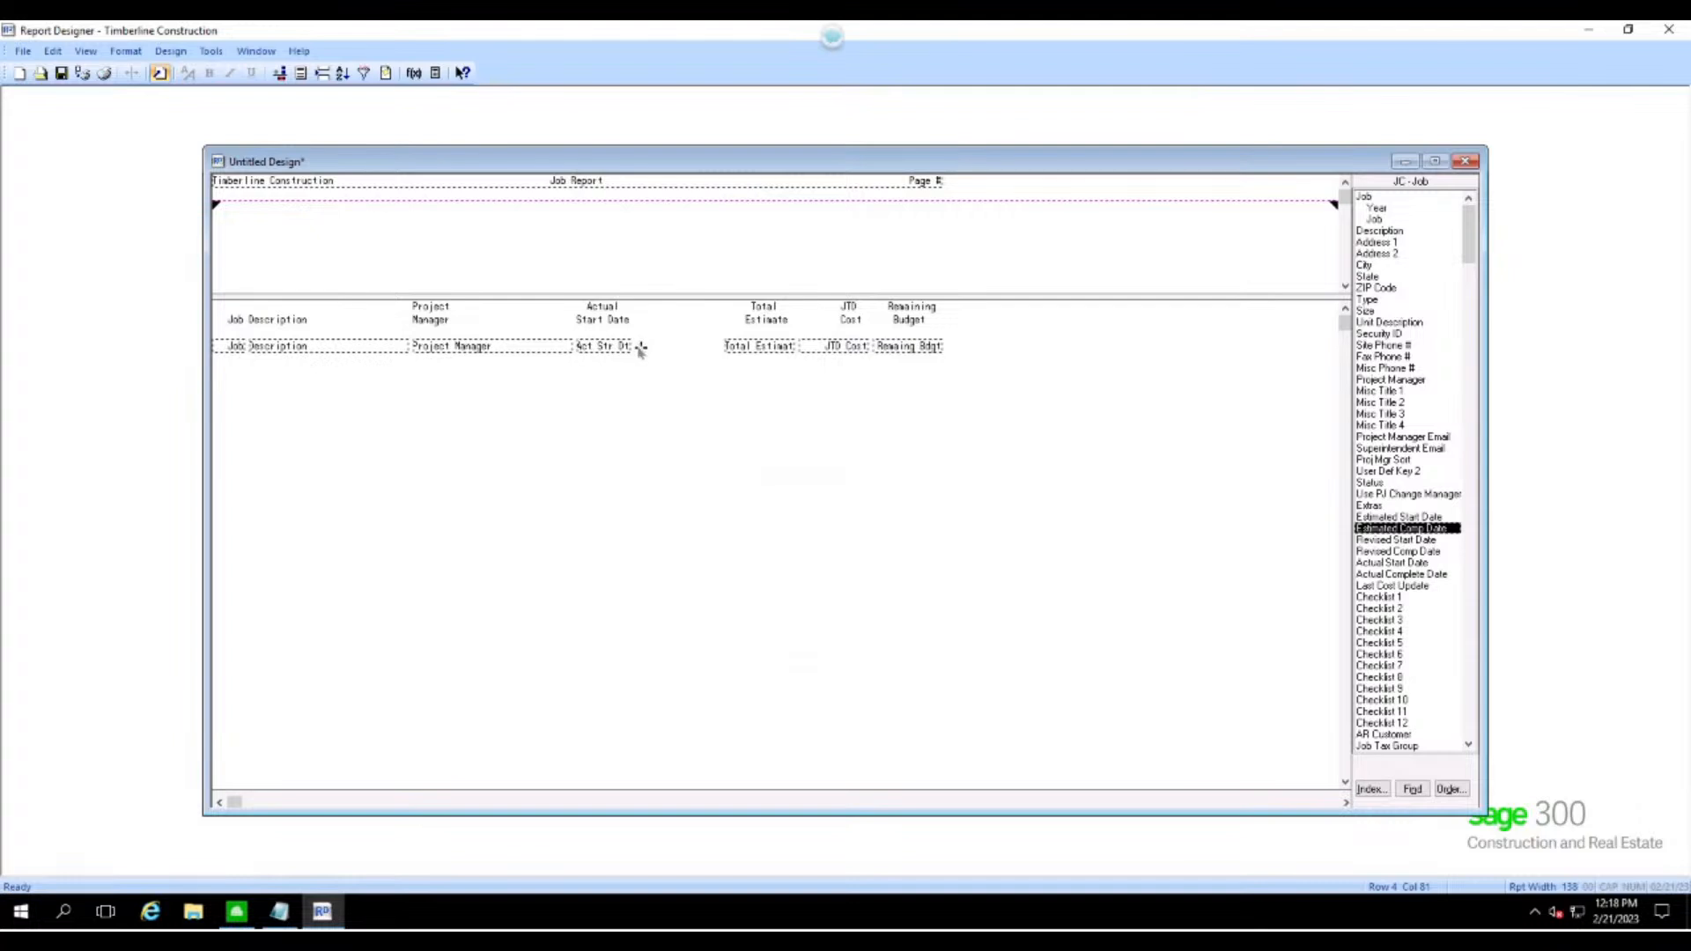
- Add the Completion Date design formula column after Actual Start Date
{"action": "left_click", "coordinate": [1371, 789]}
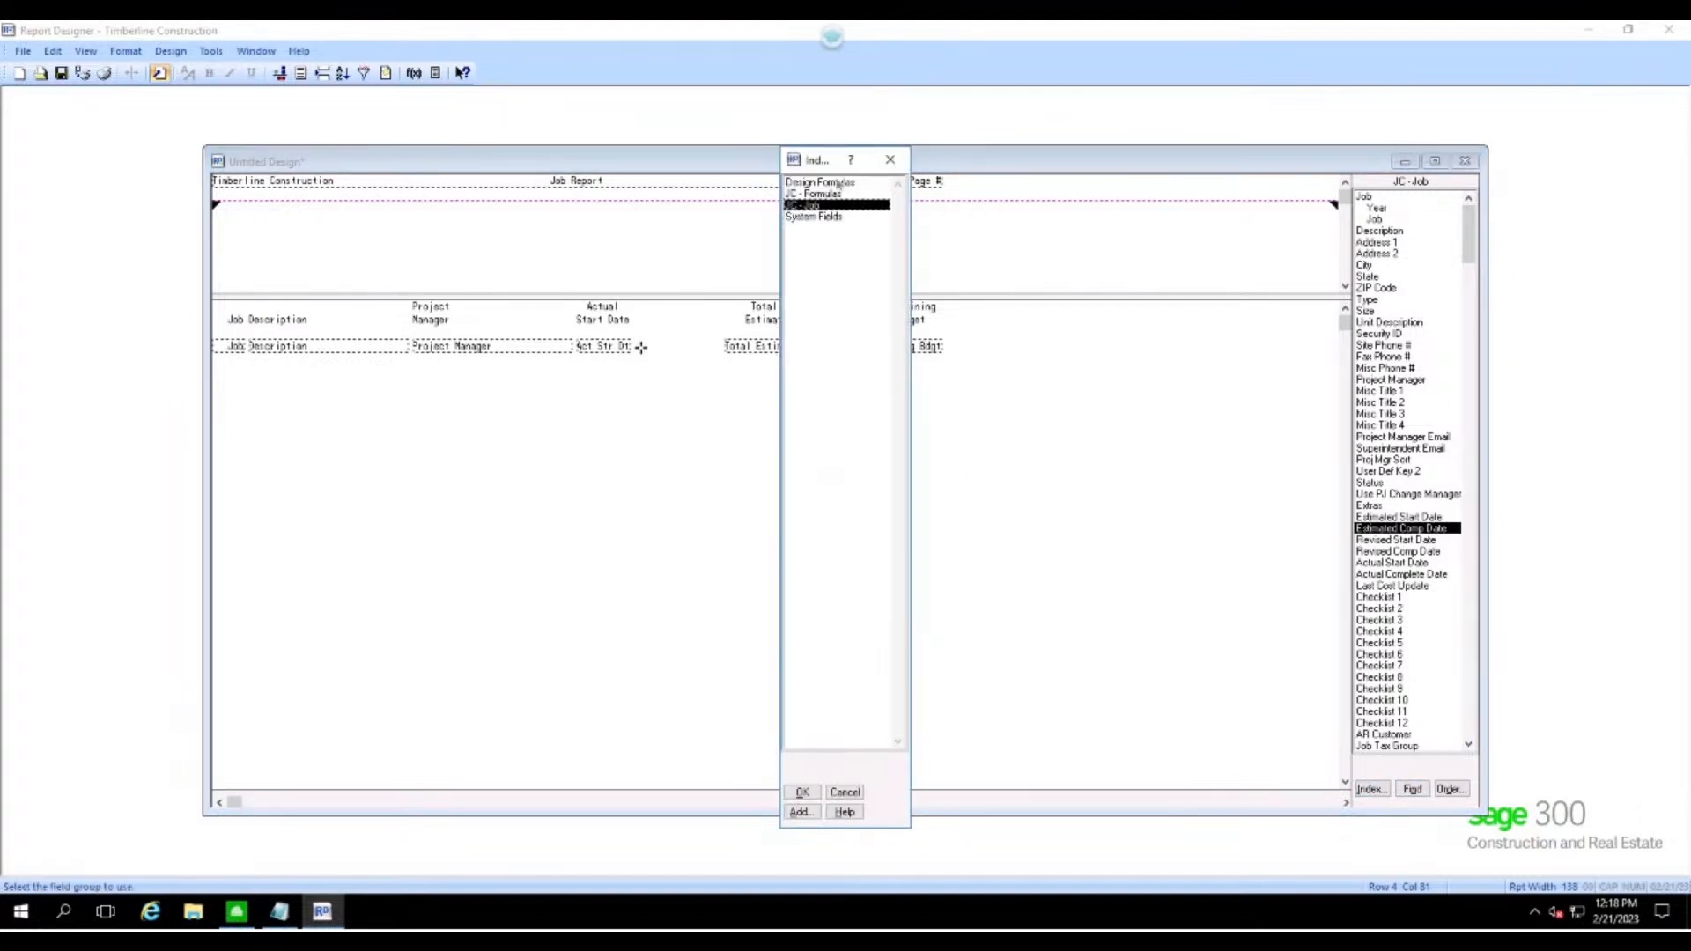
{"action": "double_click", "coordinate": [837, 182]}
{"action": "left_click", "coordinate": [641, 346]}
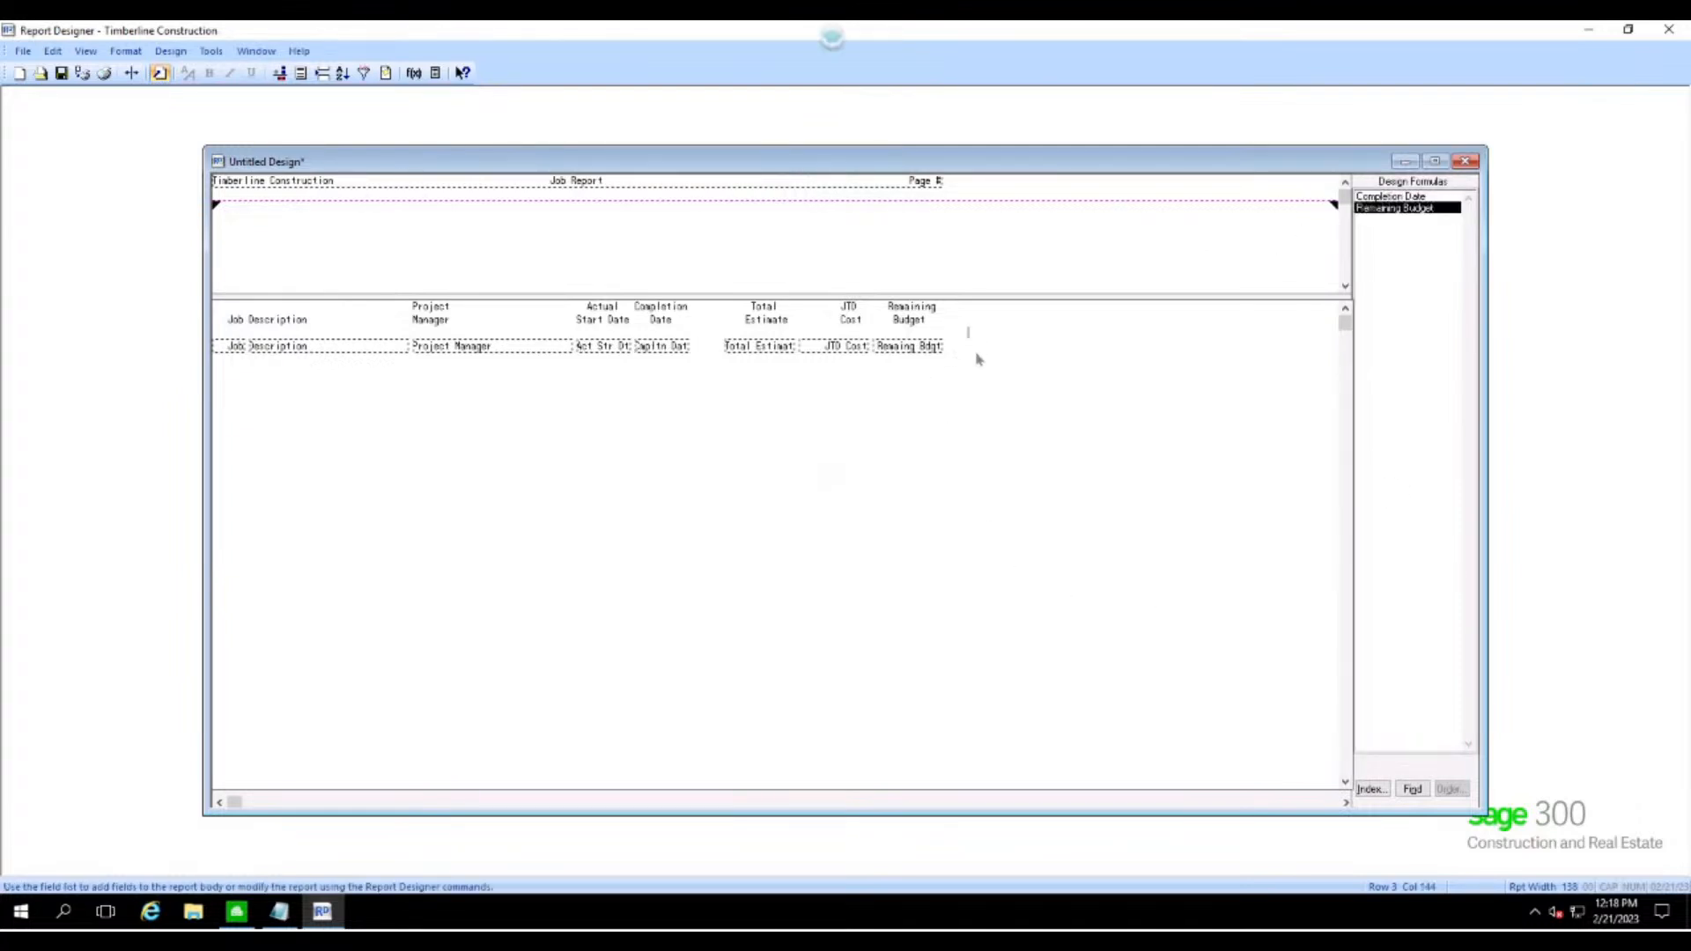
{"action": "left_click_drag", "start_coordinate": [968, 355], "coordinate": [727, 354]}
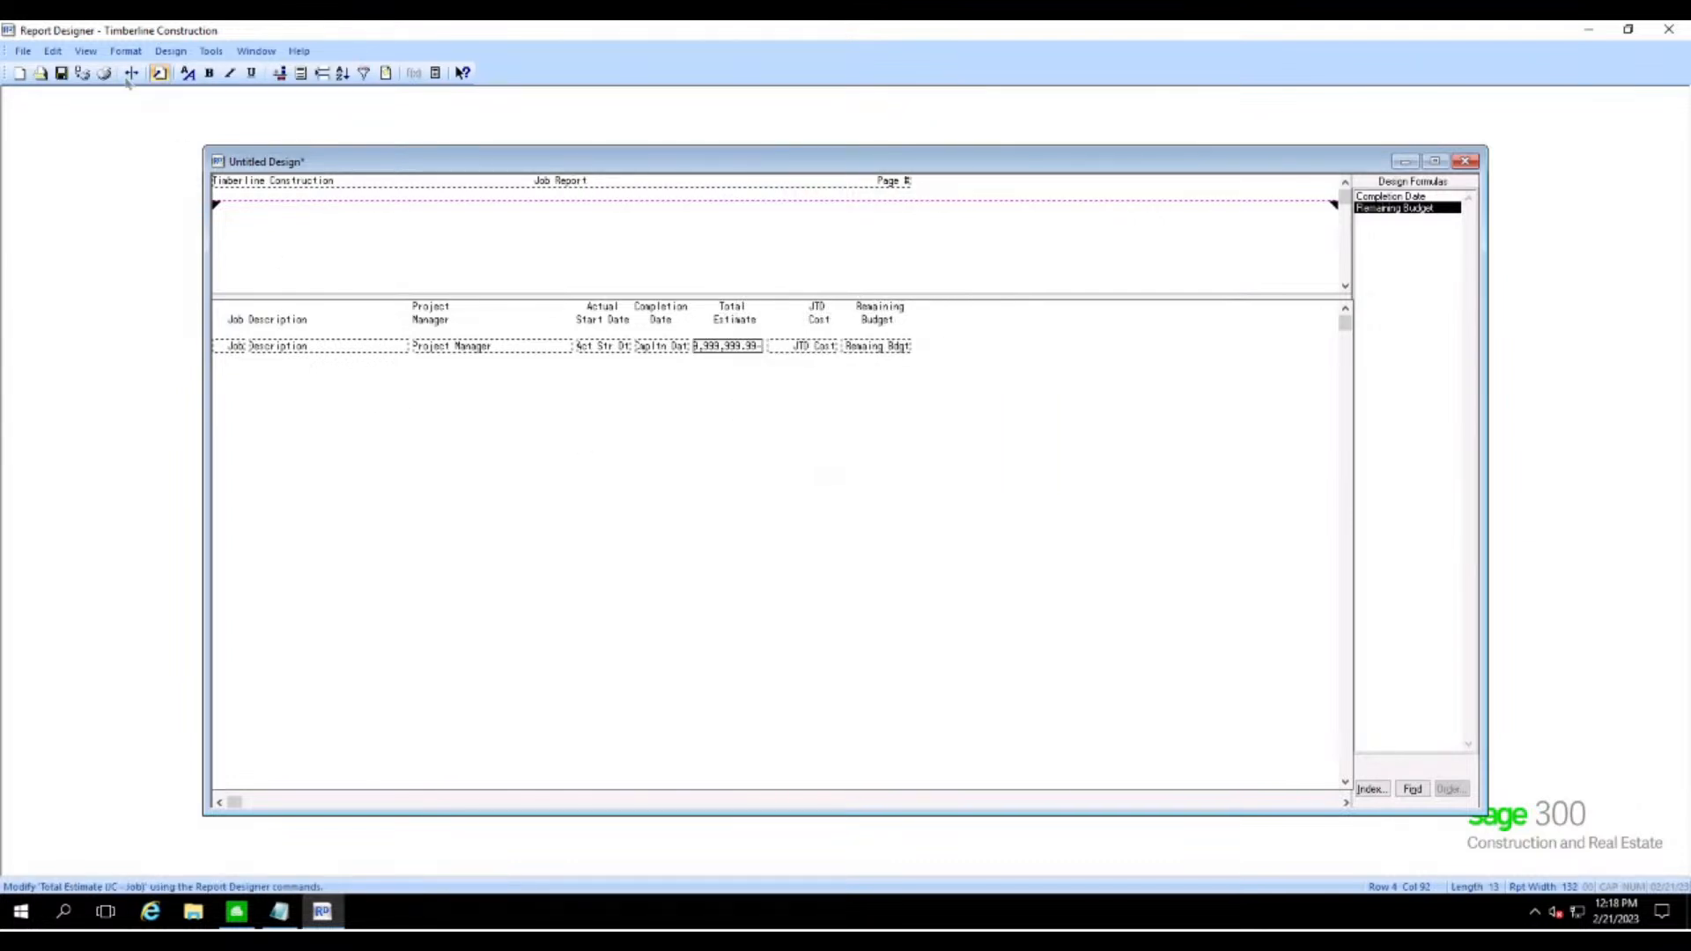
{"action": "left_click", "coordinate": [81, 74]}
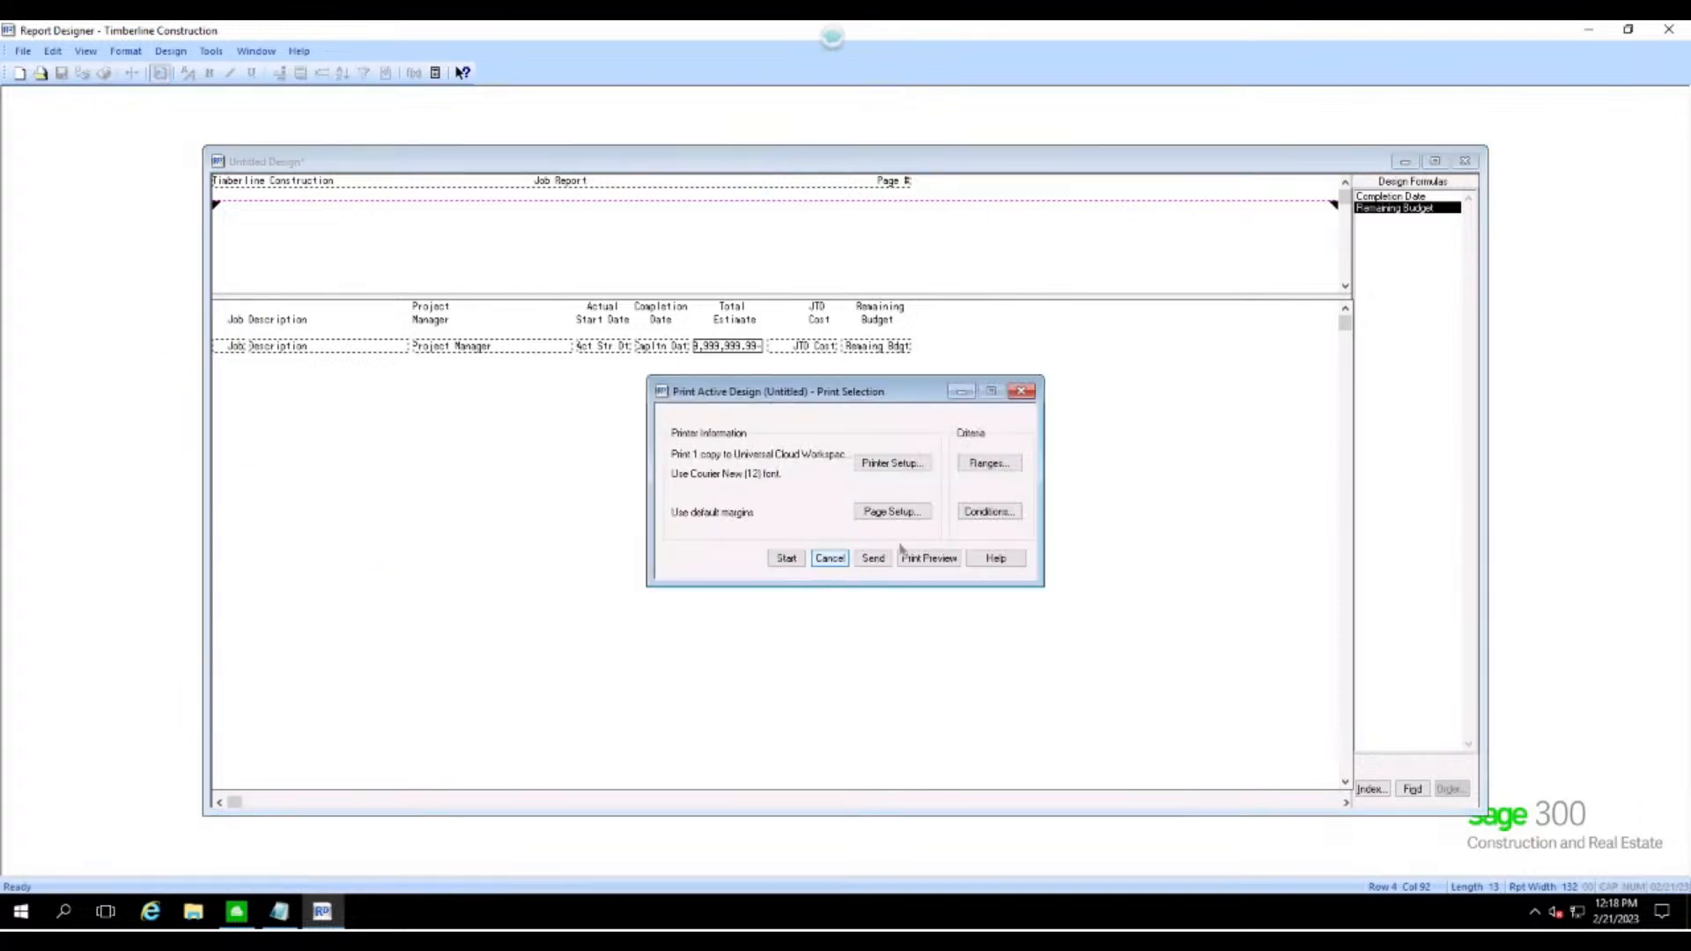
- Preview the Job Report data, then close the preview and cancel printing
{"action": "left_click", "coordinate": [920, 562]}
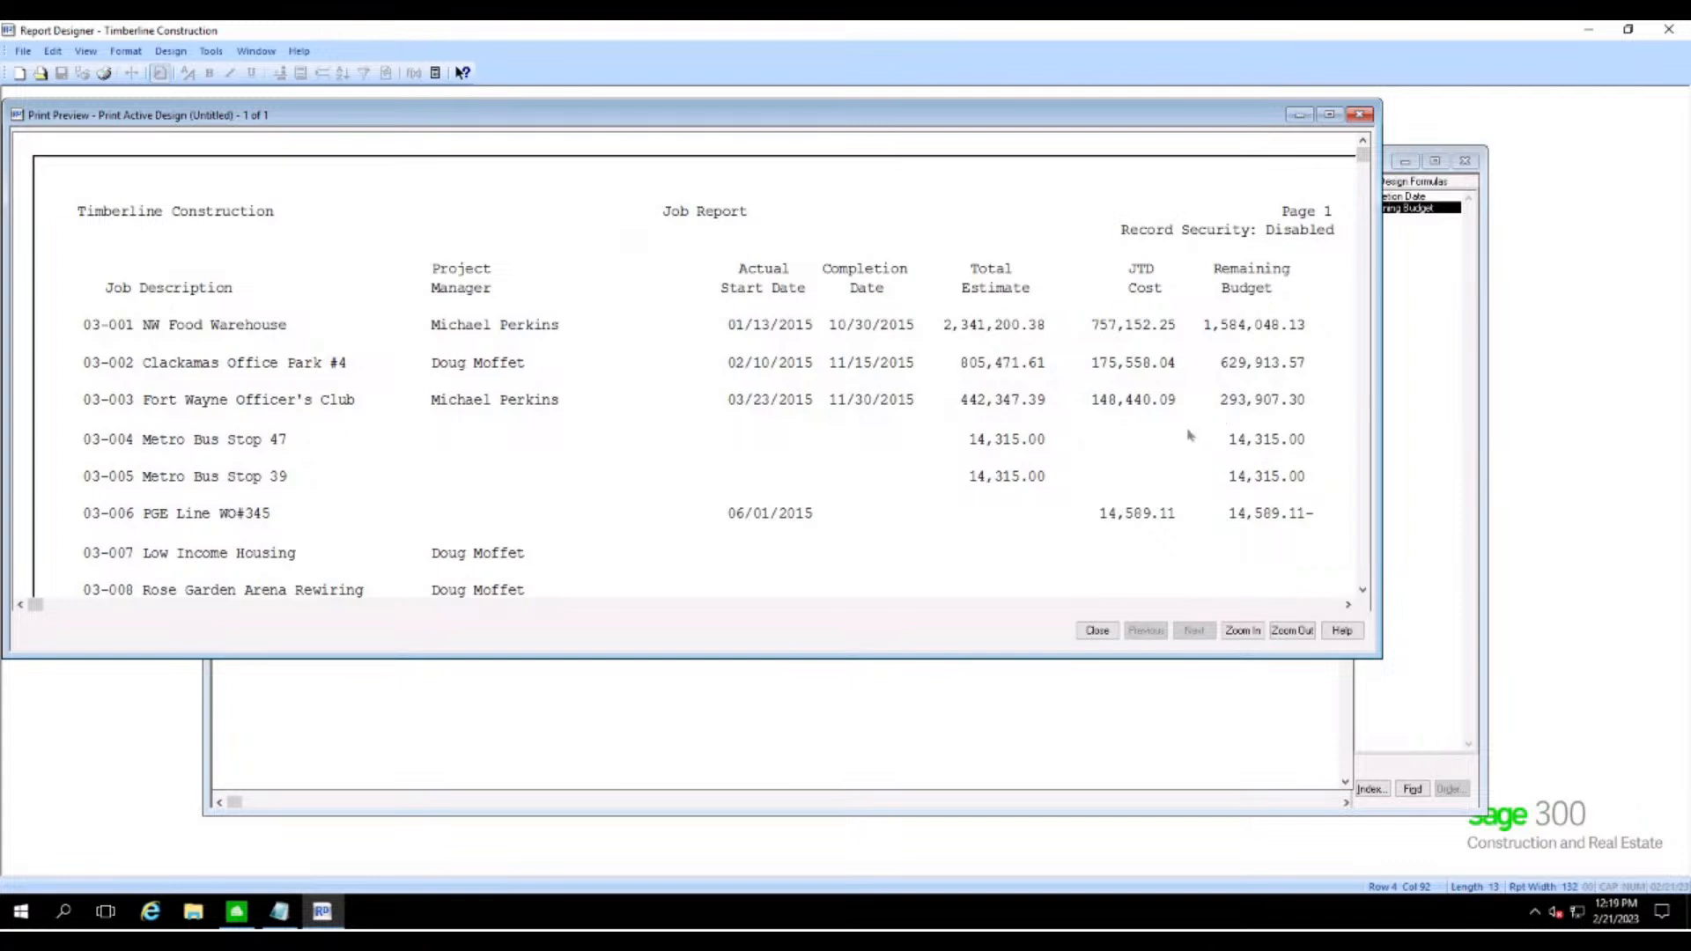
{"action": "scroll", "coordinate": [833, 422], "scroll_direction": "down", "scroll_amount": 5}
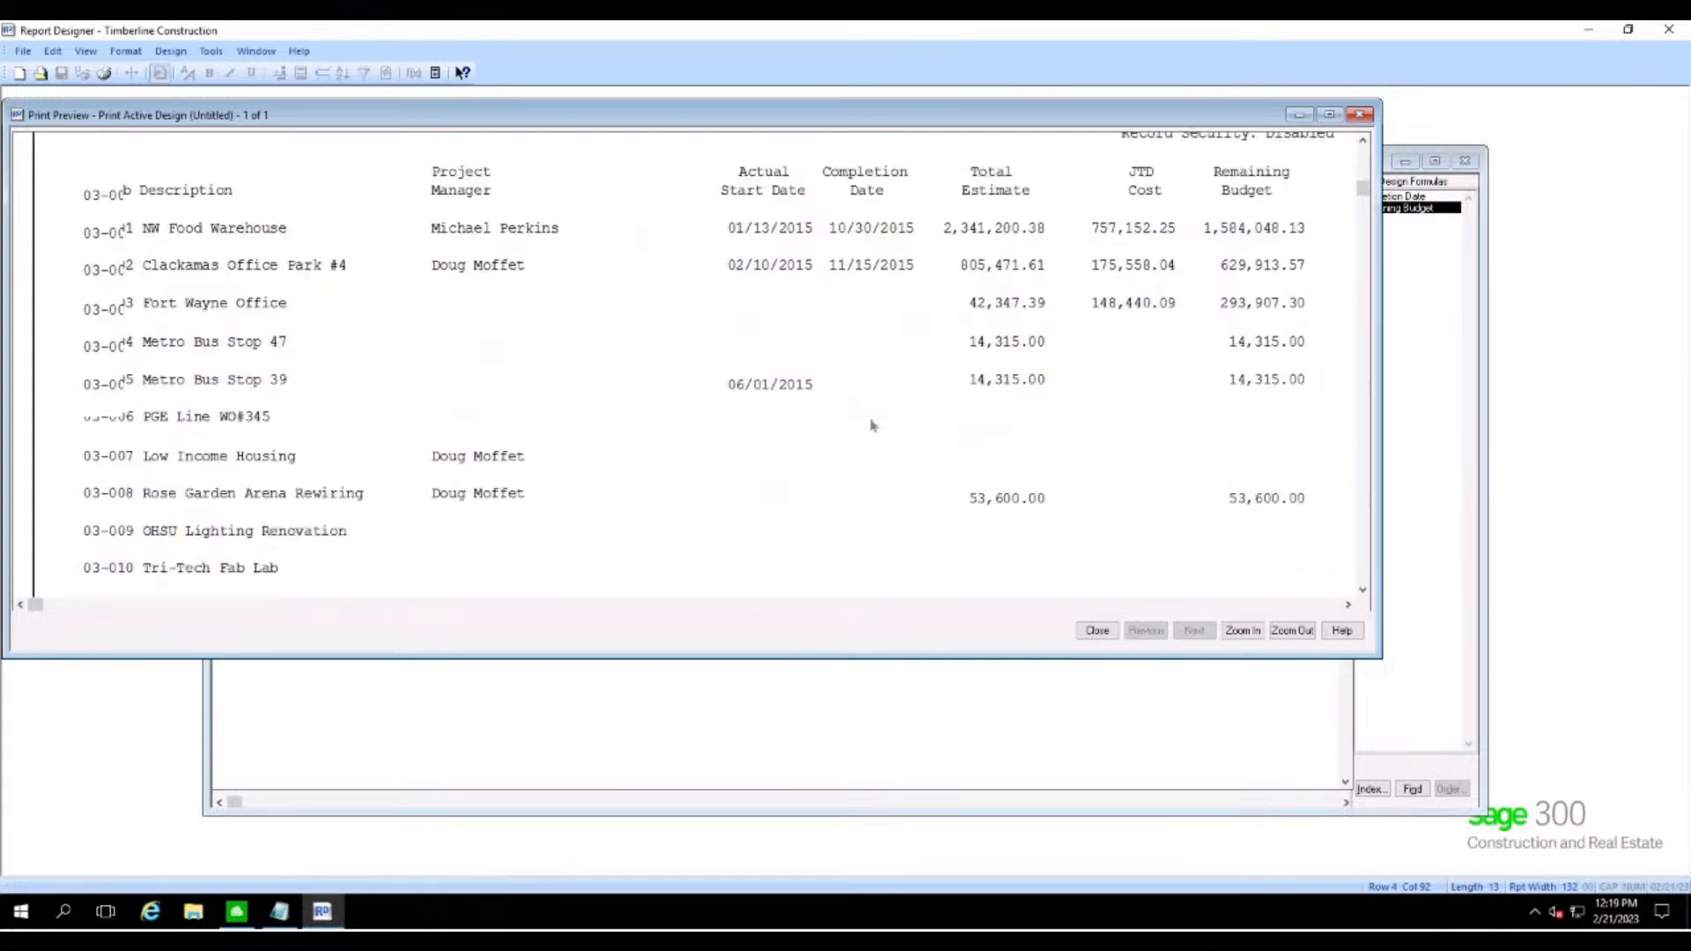
{"action": "scroll", "coordinate": [833, 422], "scroll_direction": "up", "scroll_amount": 4}
{"action": "scroll", "coordinate": [833, 422], "scroll_direction": "up", "scroll_amount": 1}
{"action": "scroll", "coordinate": [833, 422], "scroll_direction": "down", "scroll_amount": 4}
{"action": "scroll", "coordinate": [833, 422], "scroll_direction": "up", "scroll_amount": 3}
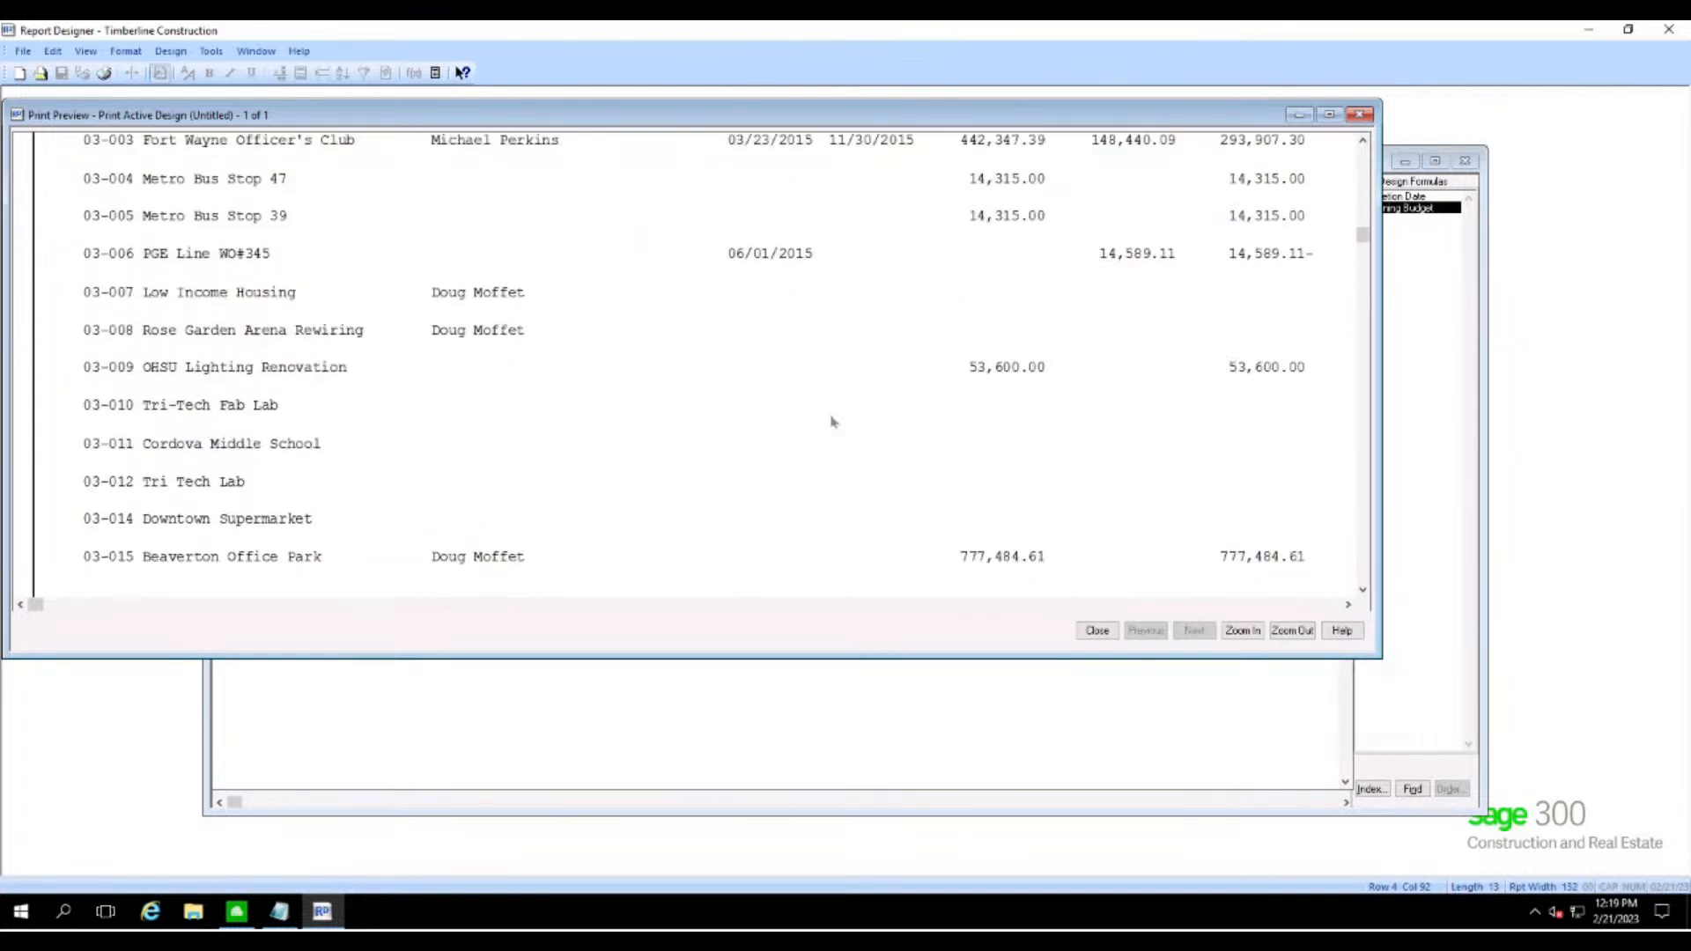
{"action": "scroll", "coordinate": [833, 422], "scroll_direction": "down", "scroll_amount": 1}
{"action": "left_click", "coordinate": [1096, 631]}
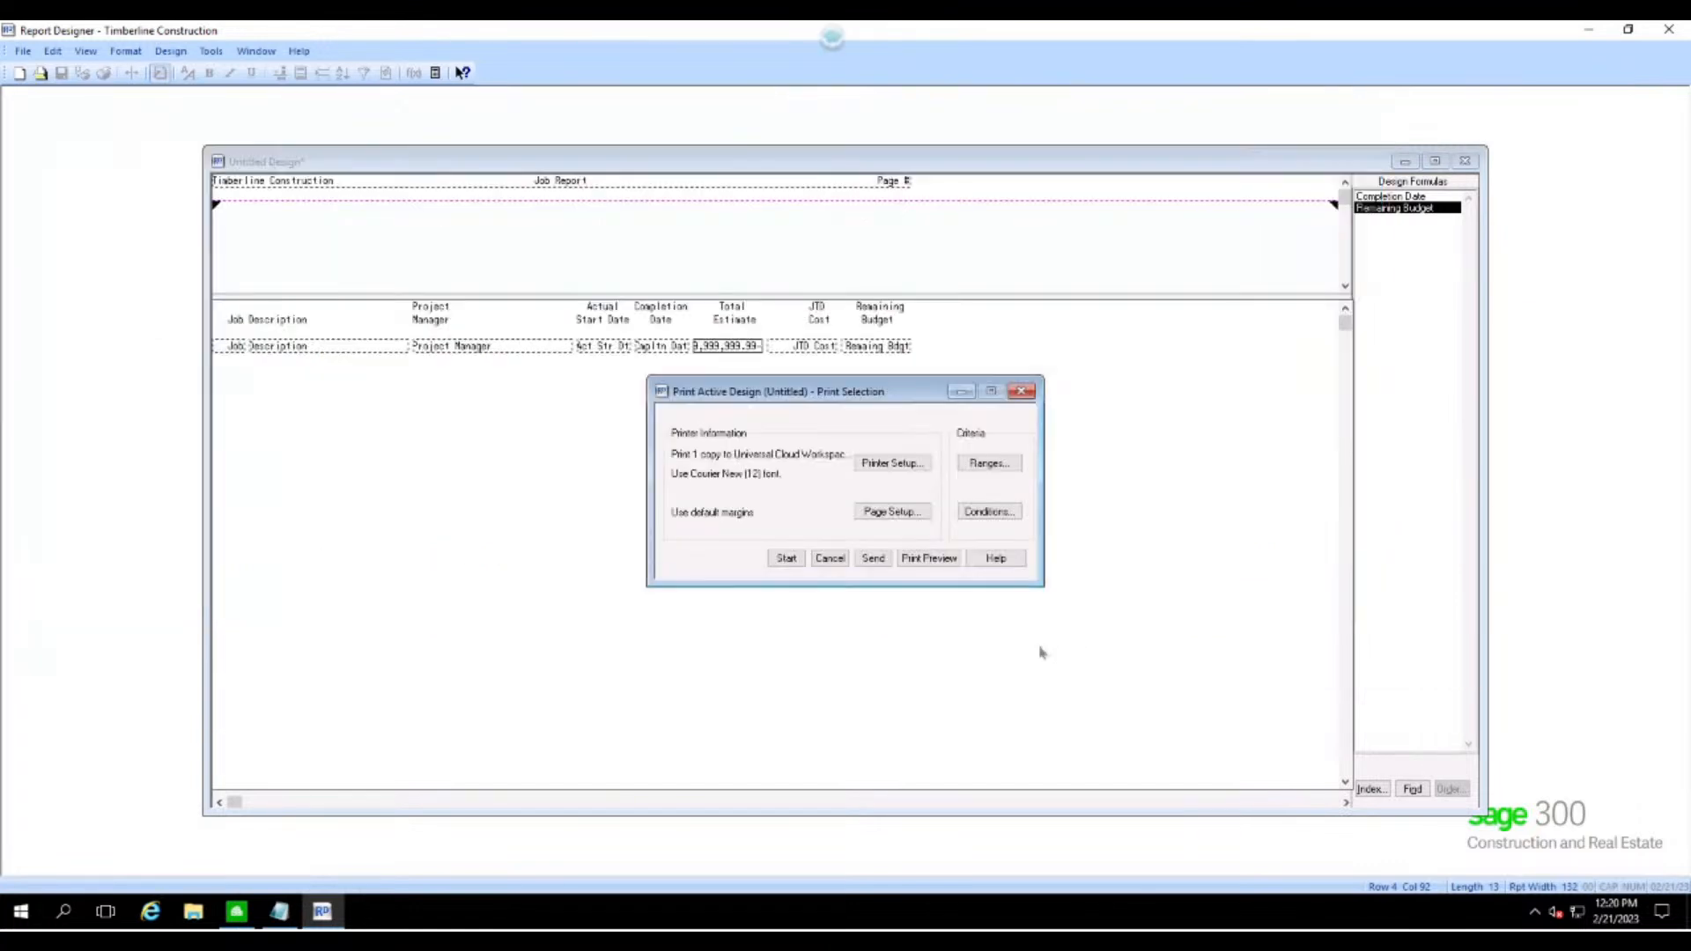
{"action": "left_click", "coordinate": [832, 564]}
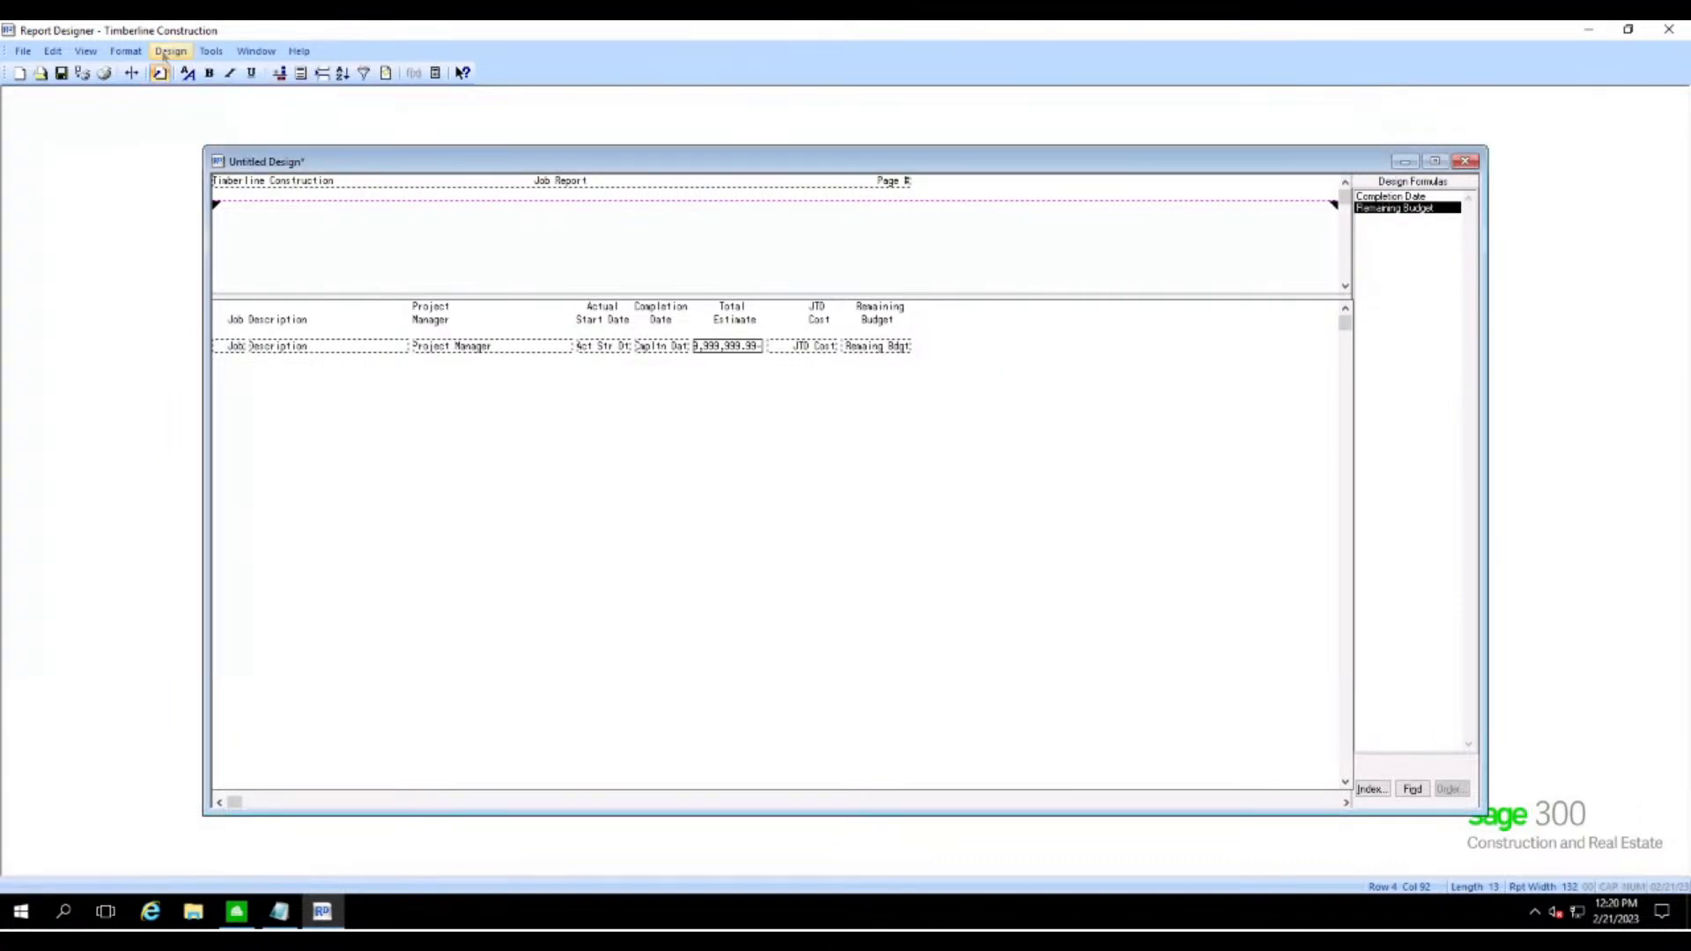
- Open the Required prompt window from Design > Prompt Windows
{"action": "left_click", "coordinate": [166, 51]}
{"action": "mouse_move", "coordinate": [284, 196]}
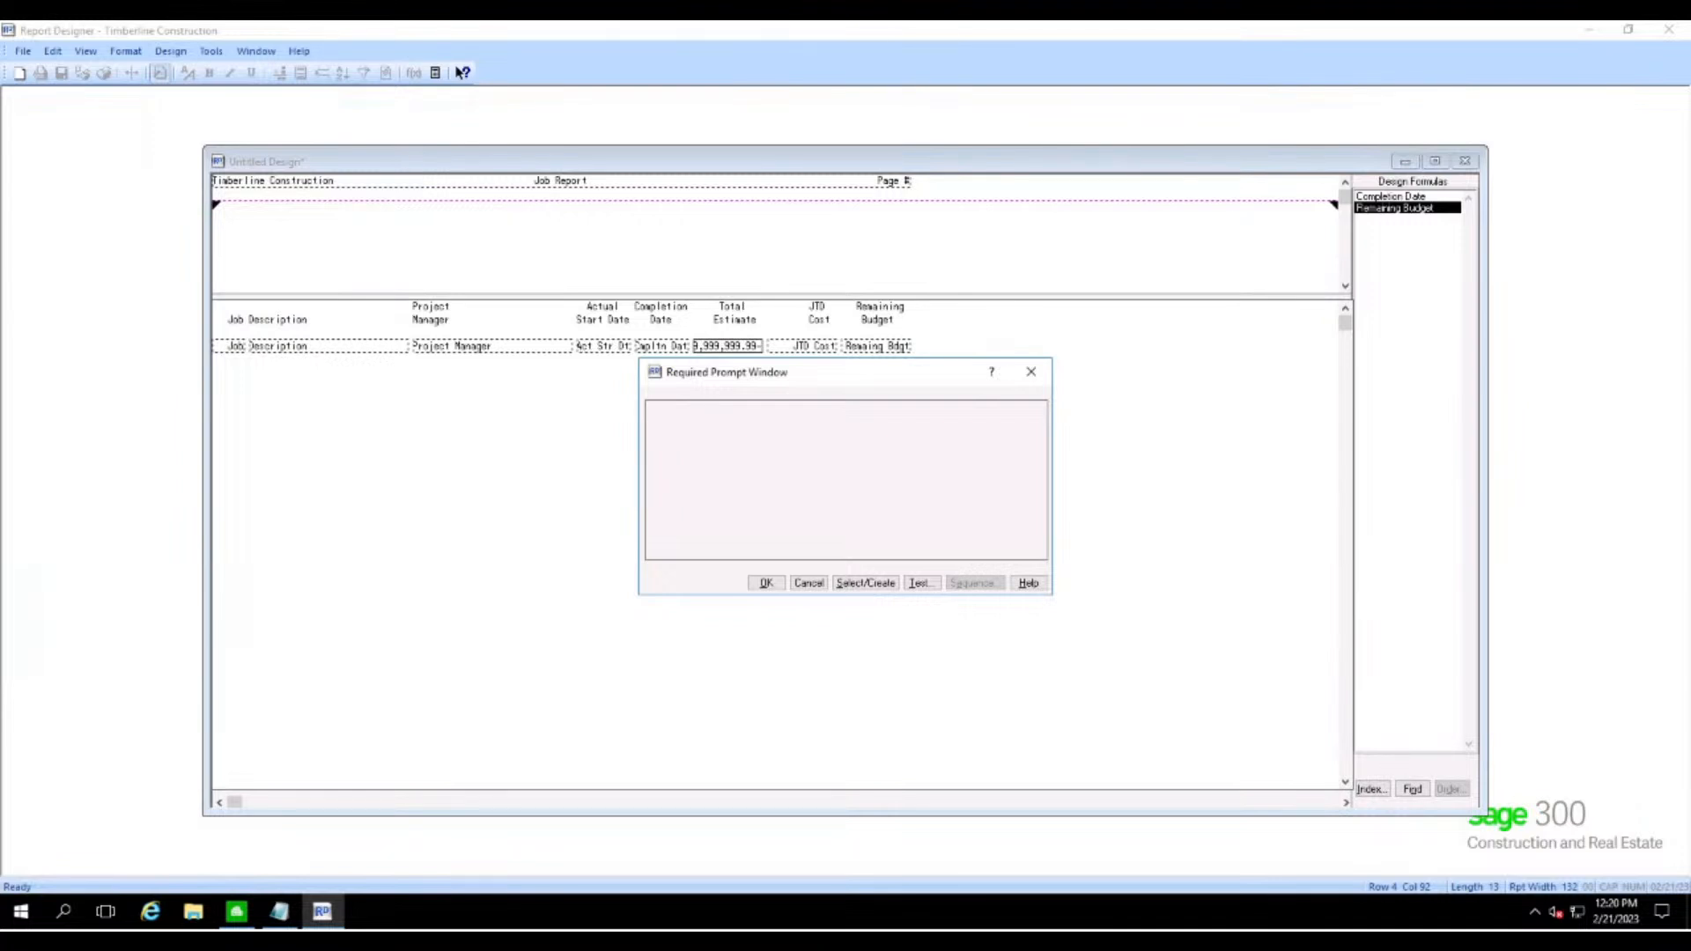
- Create a prompt entry field described as 'Project Manager'
{"action": "left_click", "coordinate": [789, 433]}
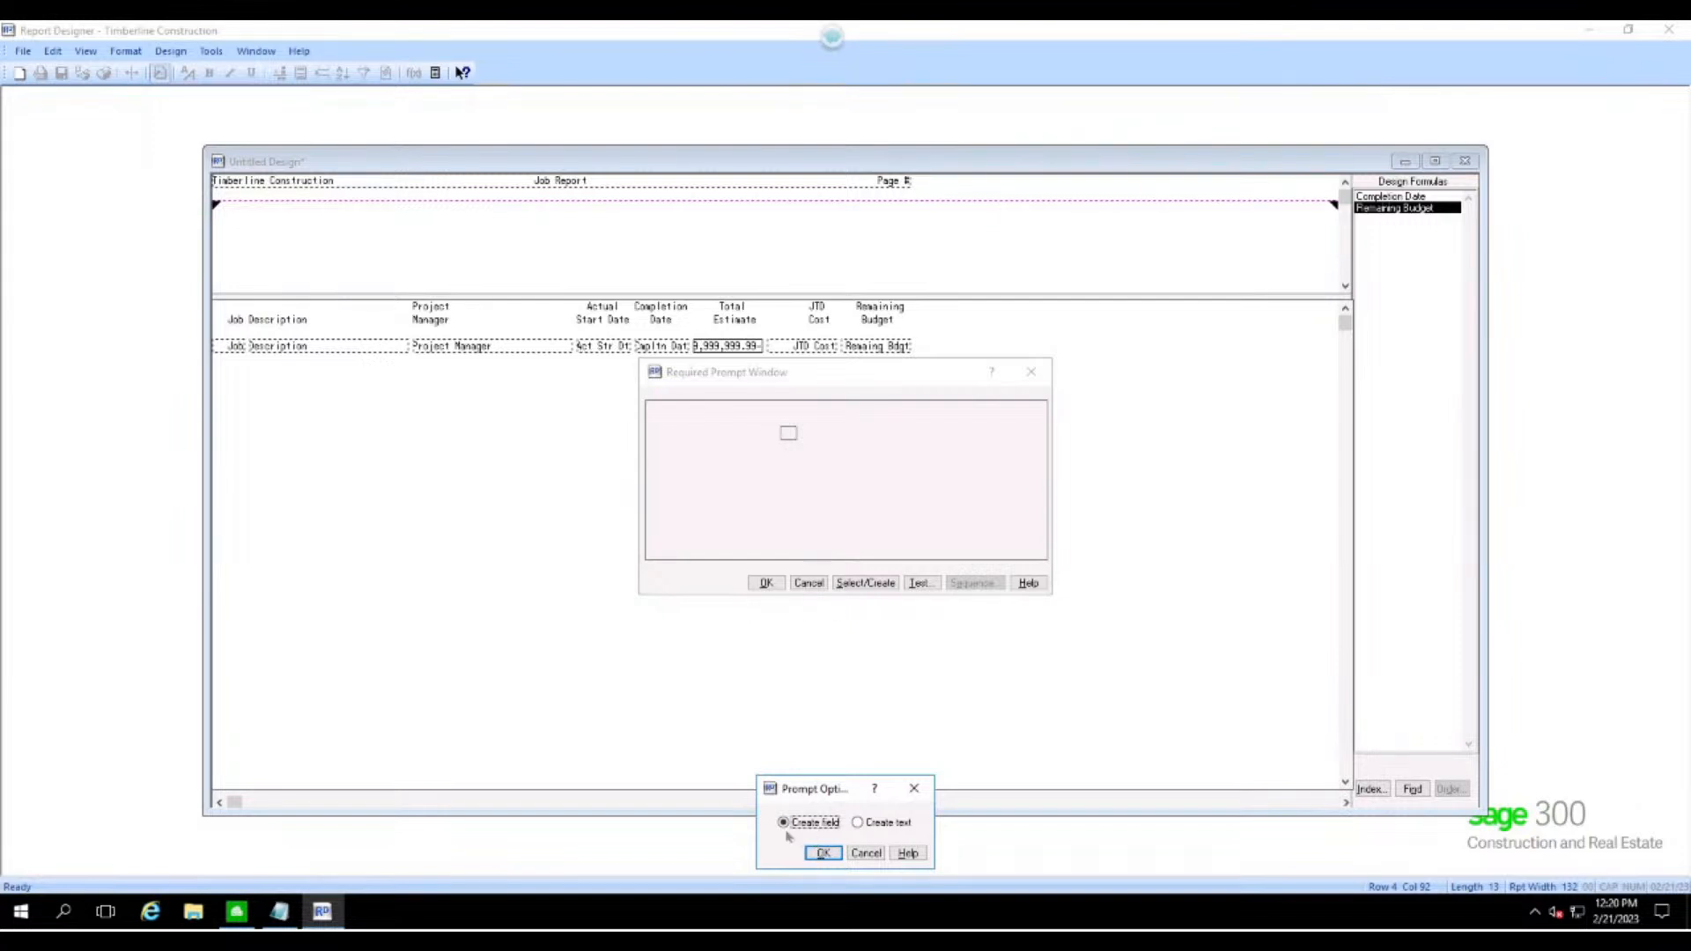
{"action": "left_click", "coordinate": [822, 853]}
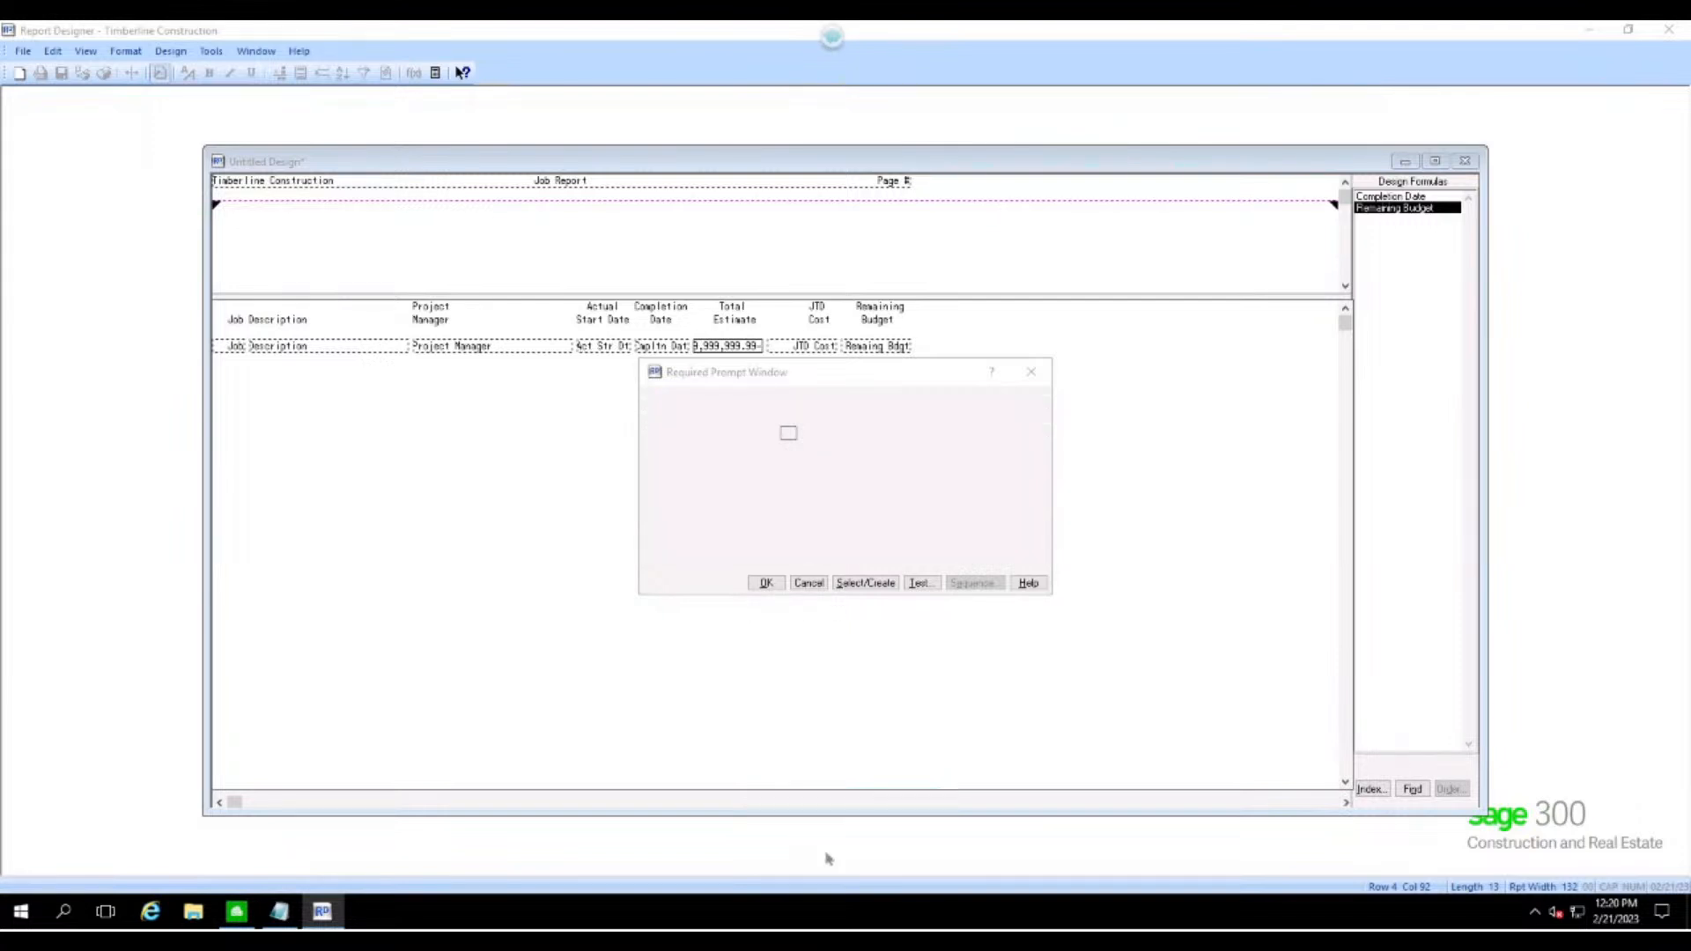
{"action": "type", "text": "Project Manager"}
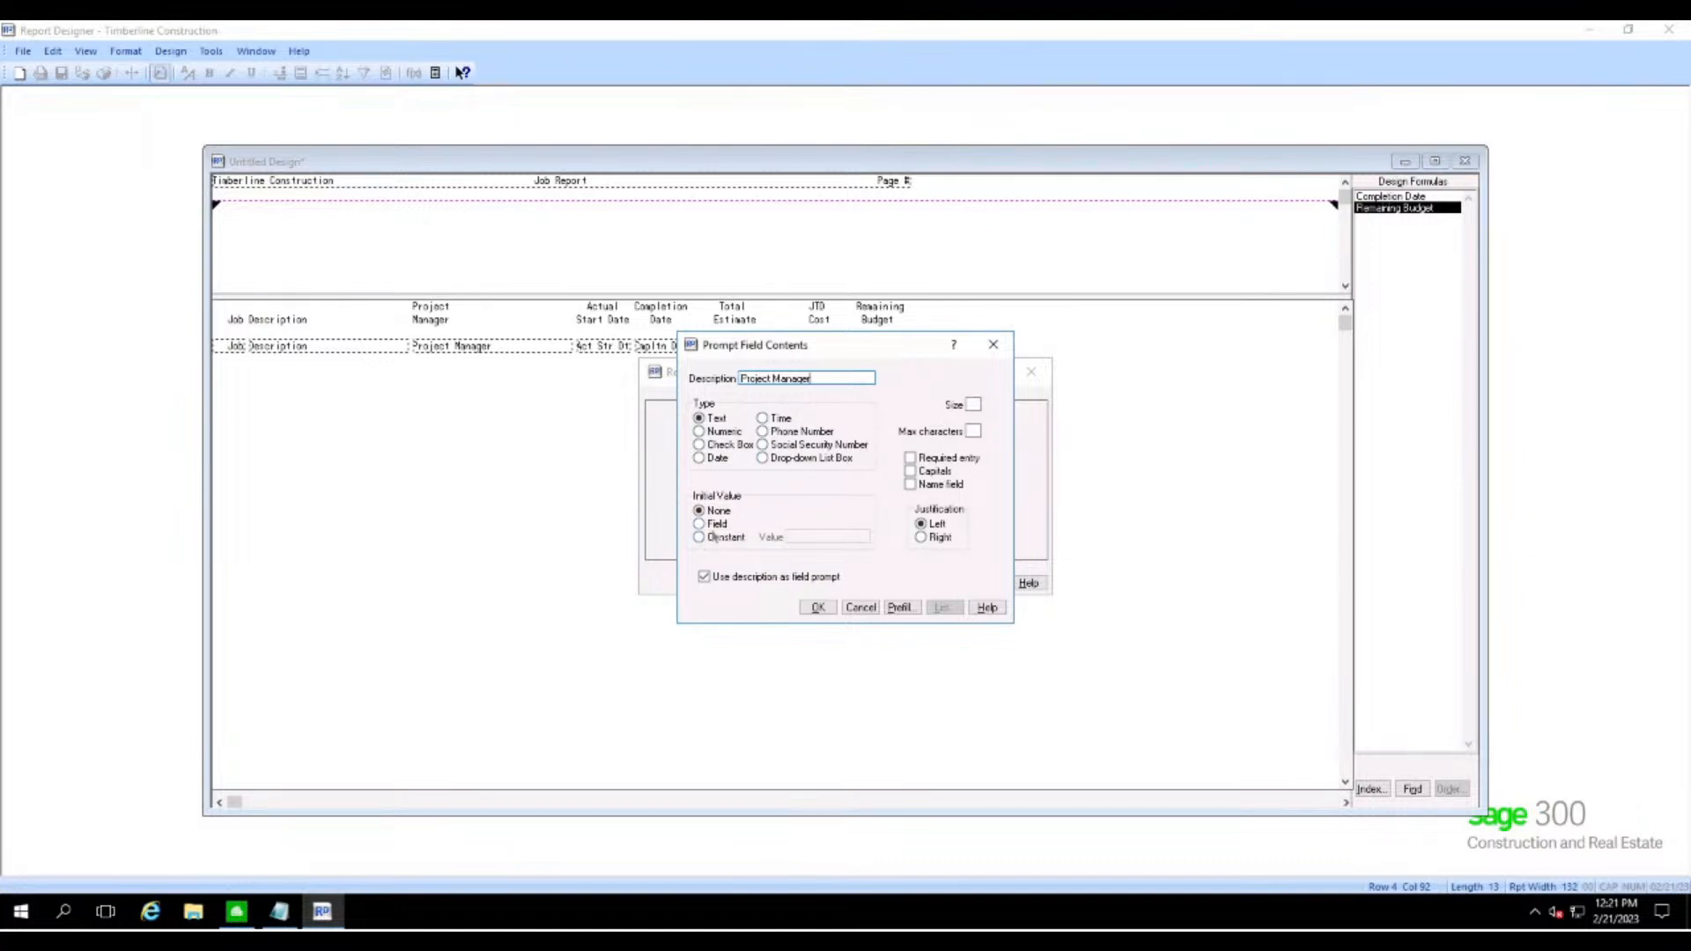
- Try the prompt's constant and system-field initial values, then Numeric, Check box and Date types
{"action": "left_click", "coordinate": [701, 537]}
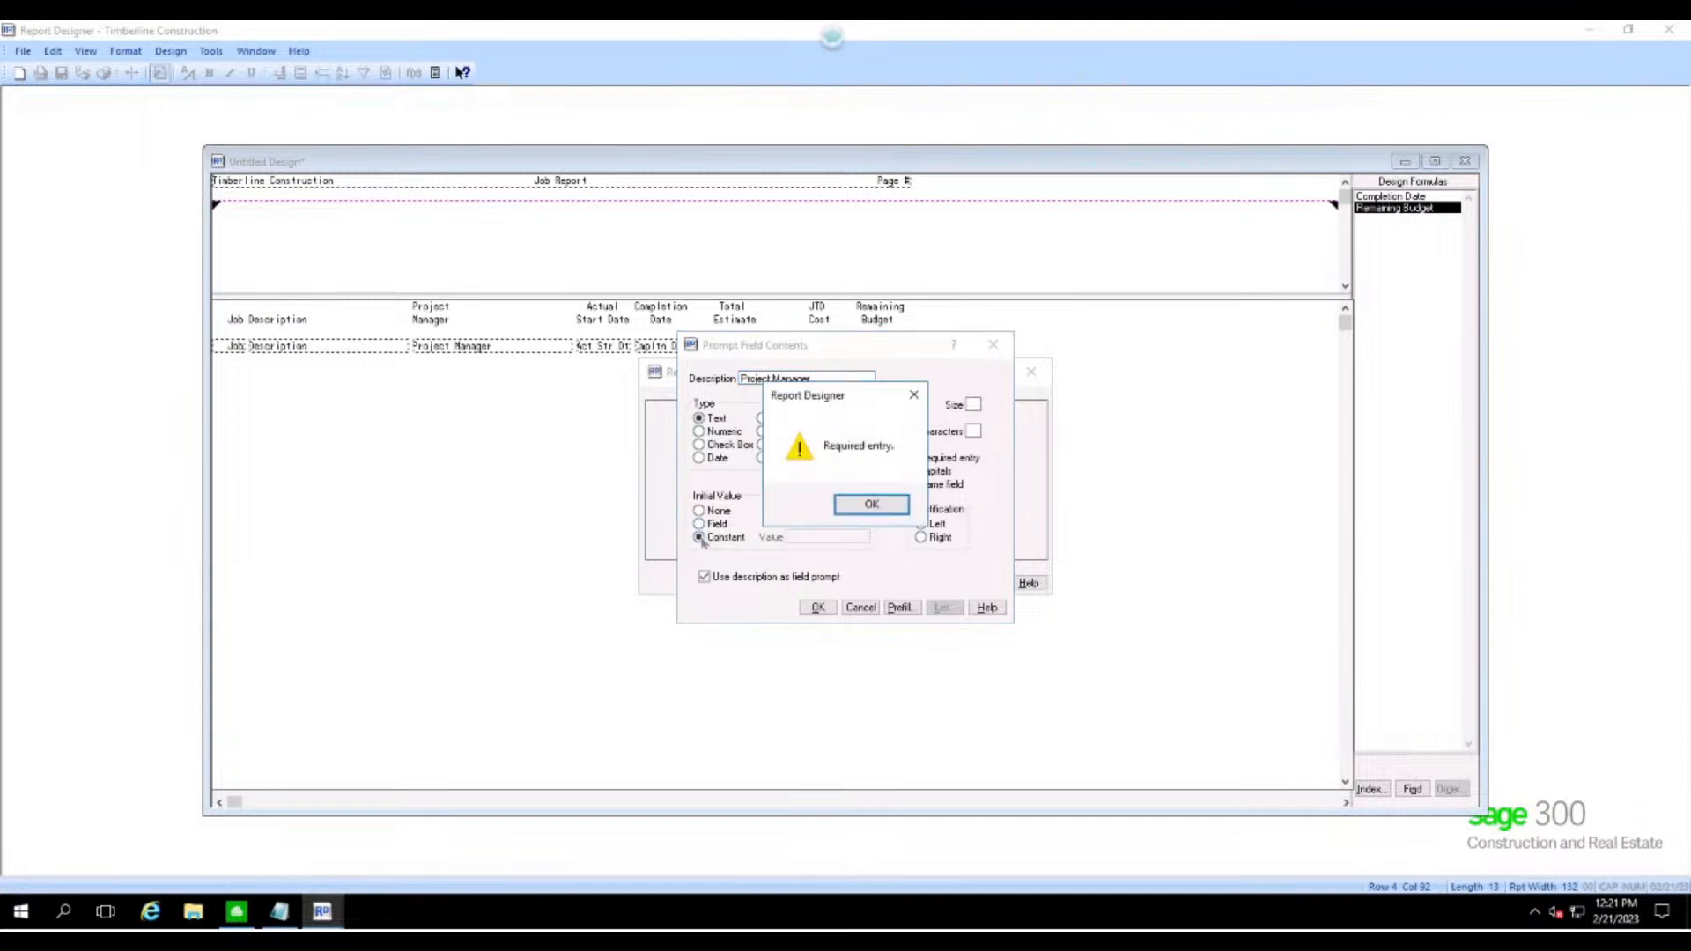
{"action": "left_click", "coordinate": [870, 506]}
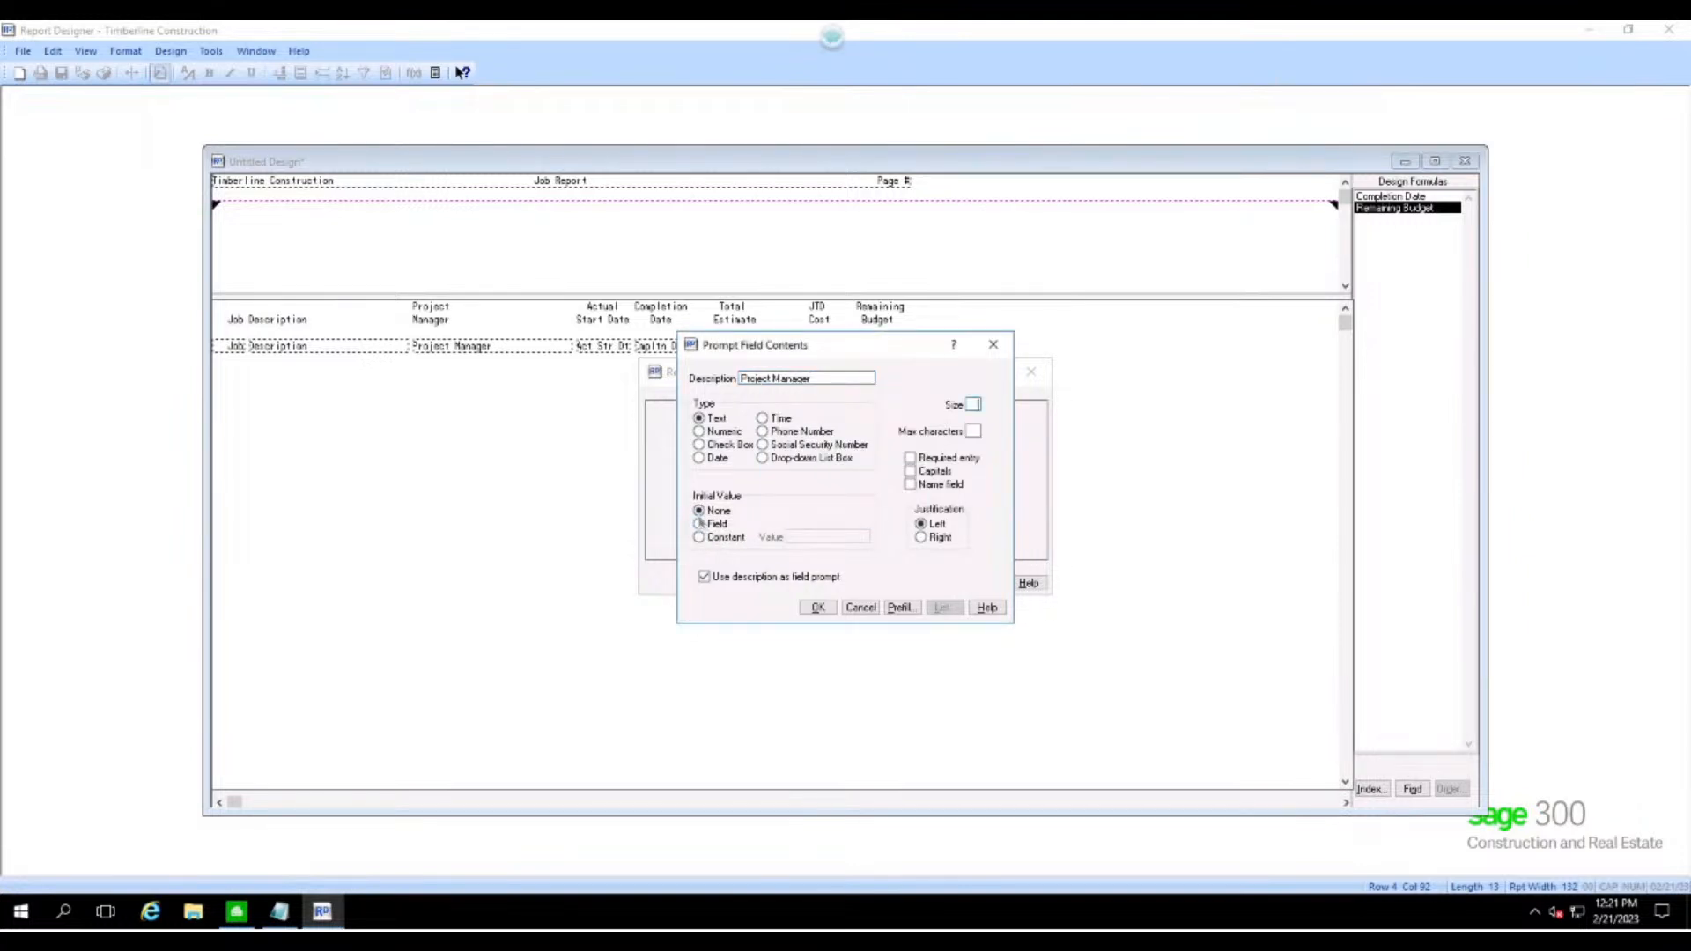
{"action": "left_click", "coordinate": [715, 525]}
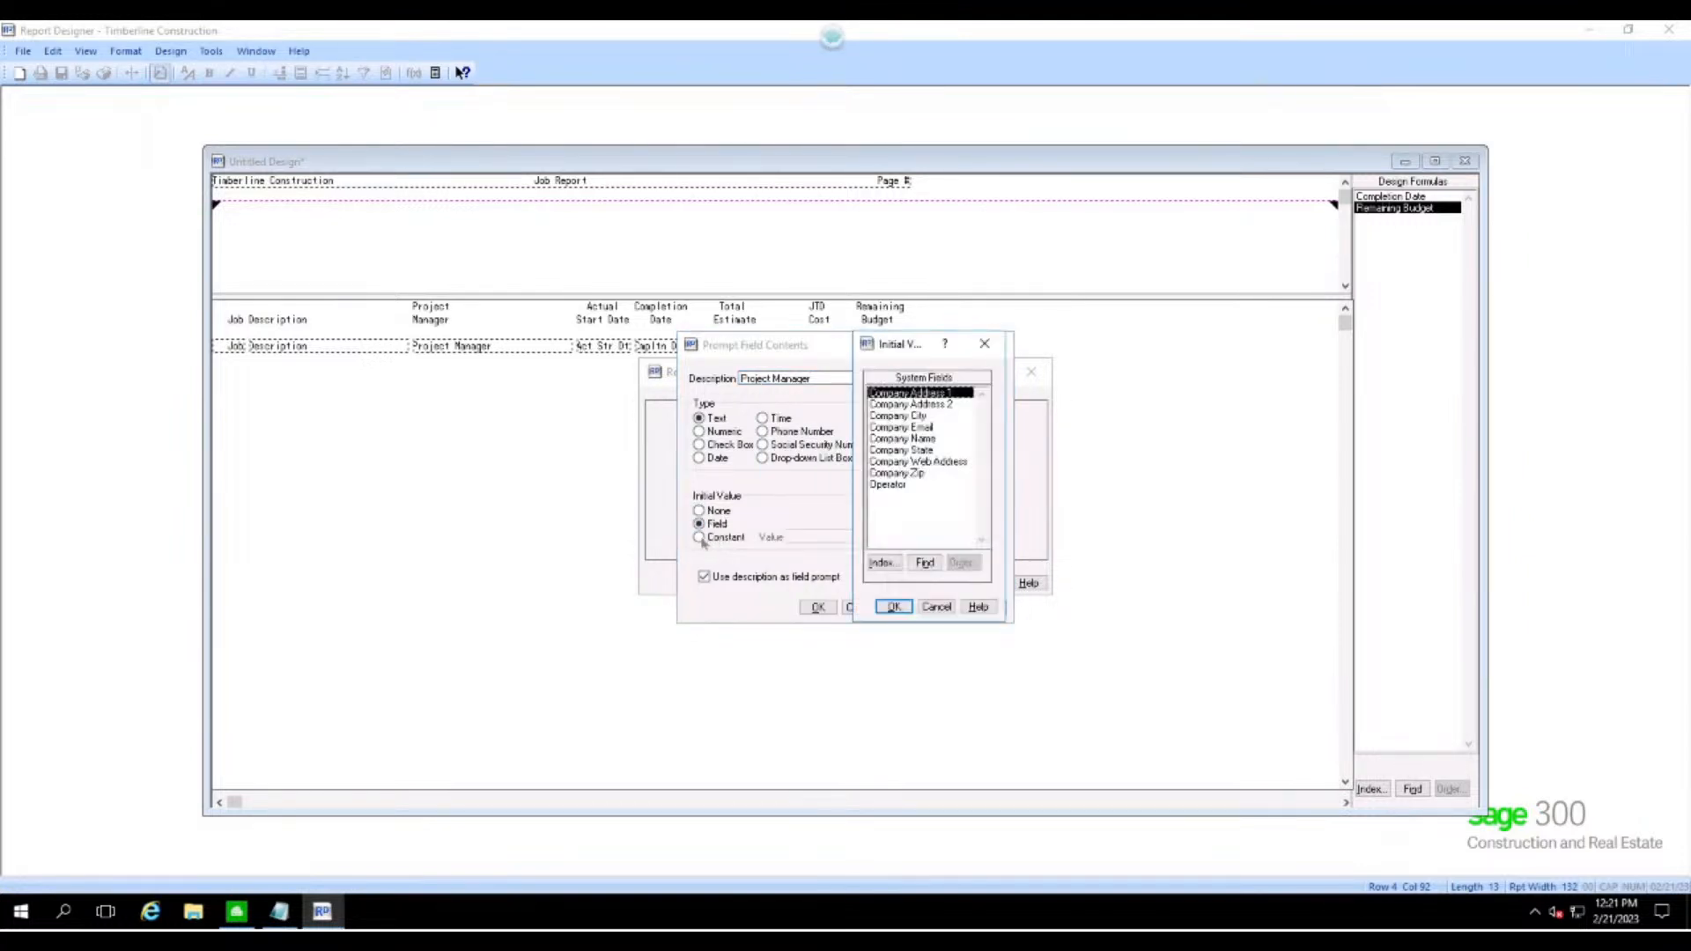
{"action": "left_click", "coordinate": [934, 608]}
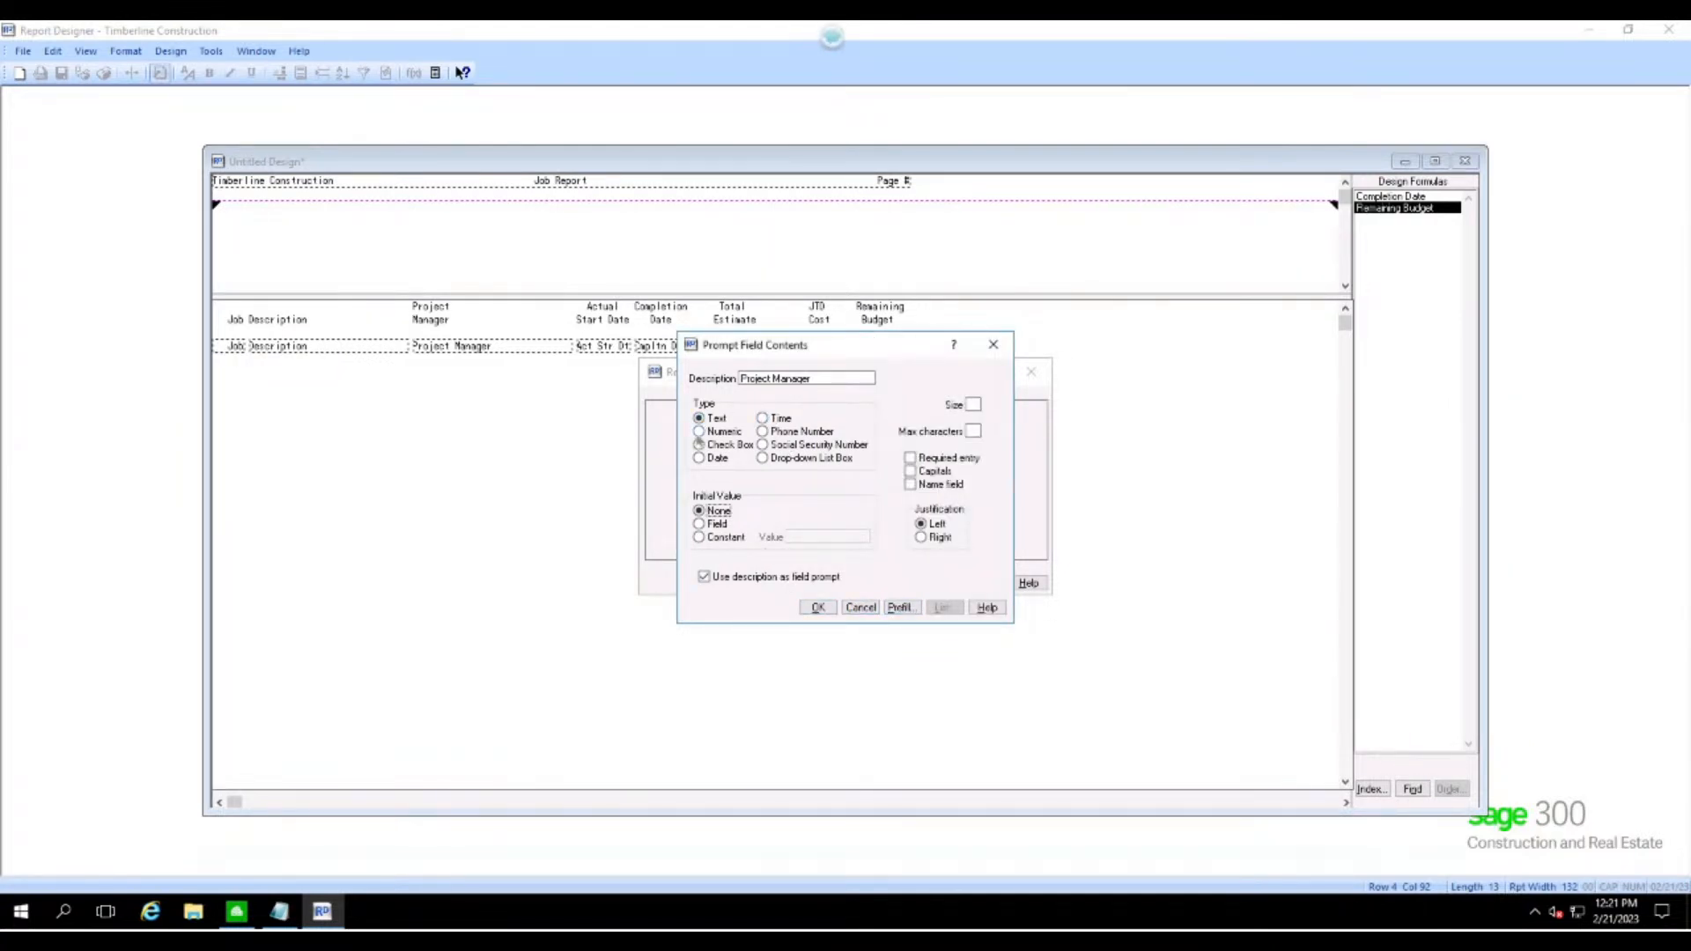
{"action": "left_click", "coordinate": [699, 431]}
{"action": "left_click", "coordinate": [699, 445]}
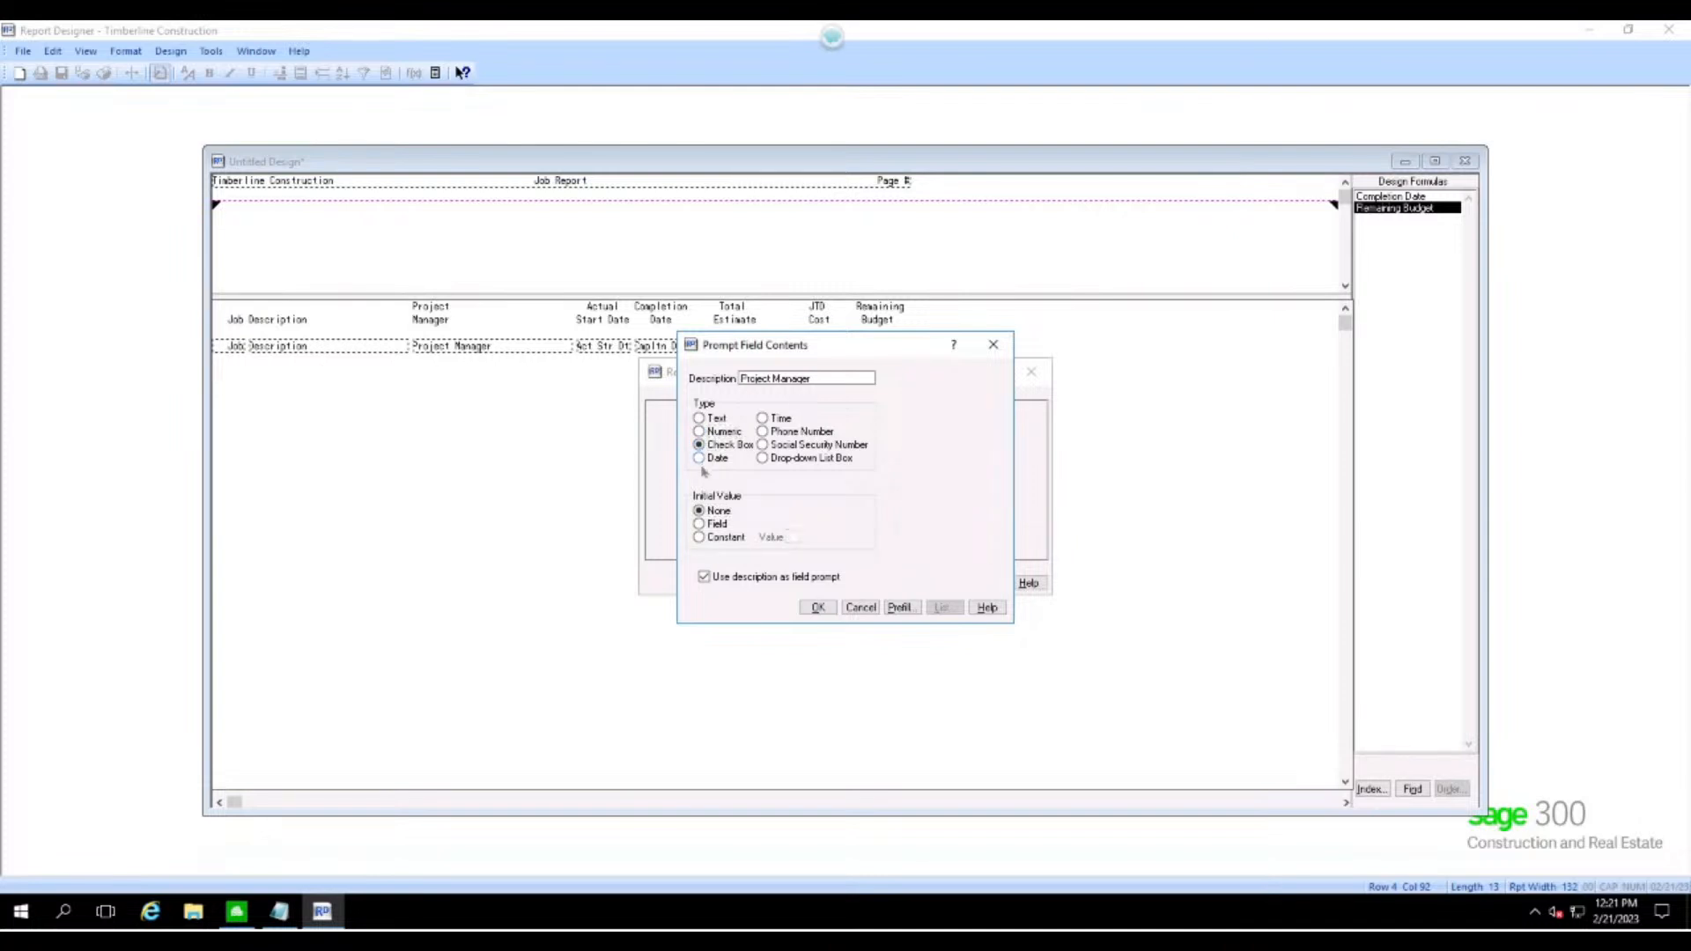
{"action": "left_click", "coordinate": [701, 459]}
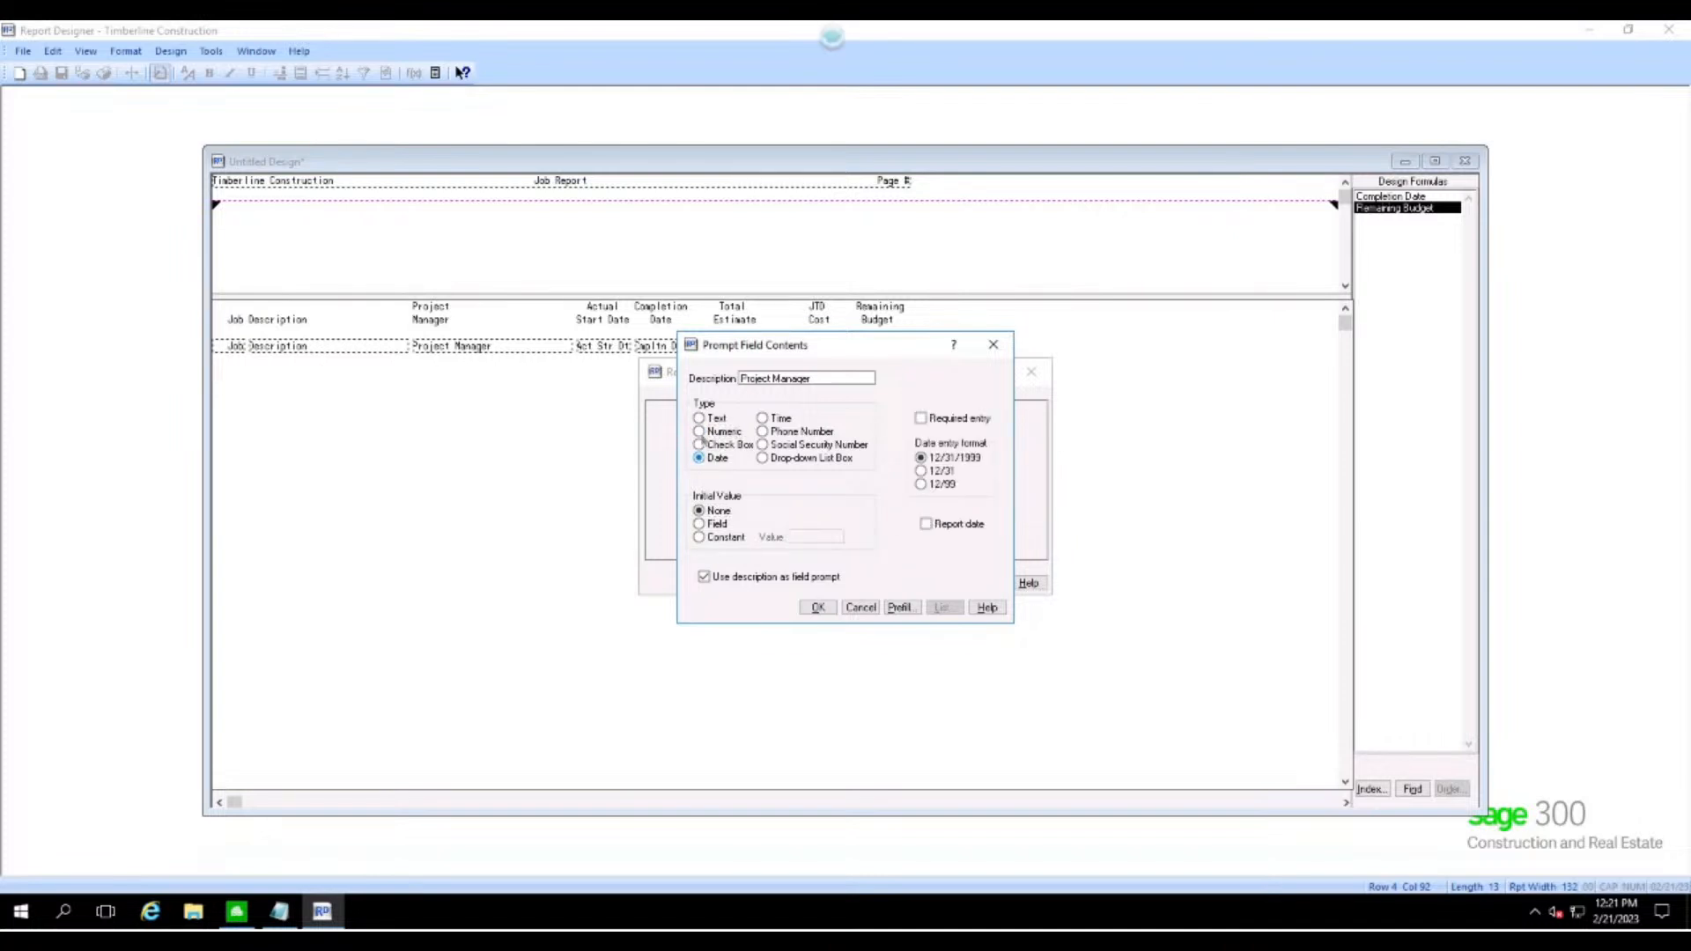
- Try the Project Manager prompt as a drop-down list with a sample name, then revert to Text
{"action": "left_click", "coordinate": [762, 459]}
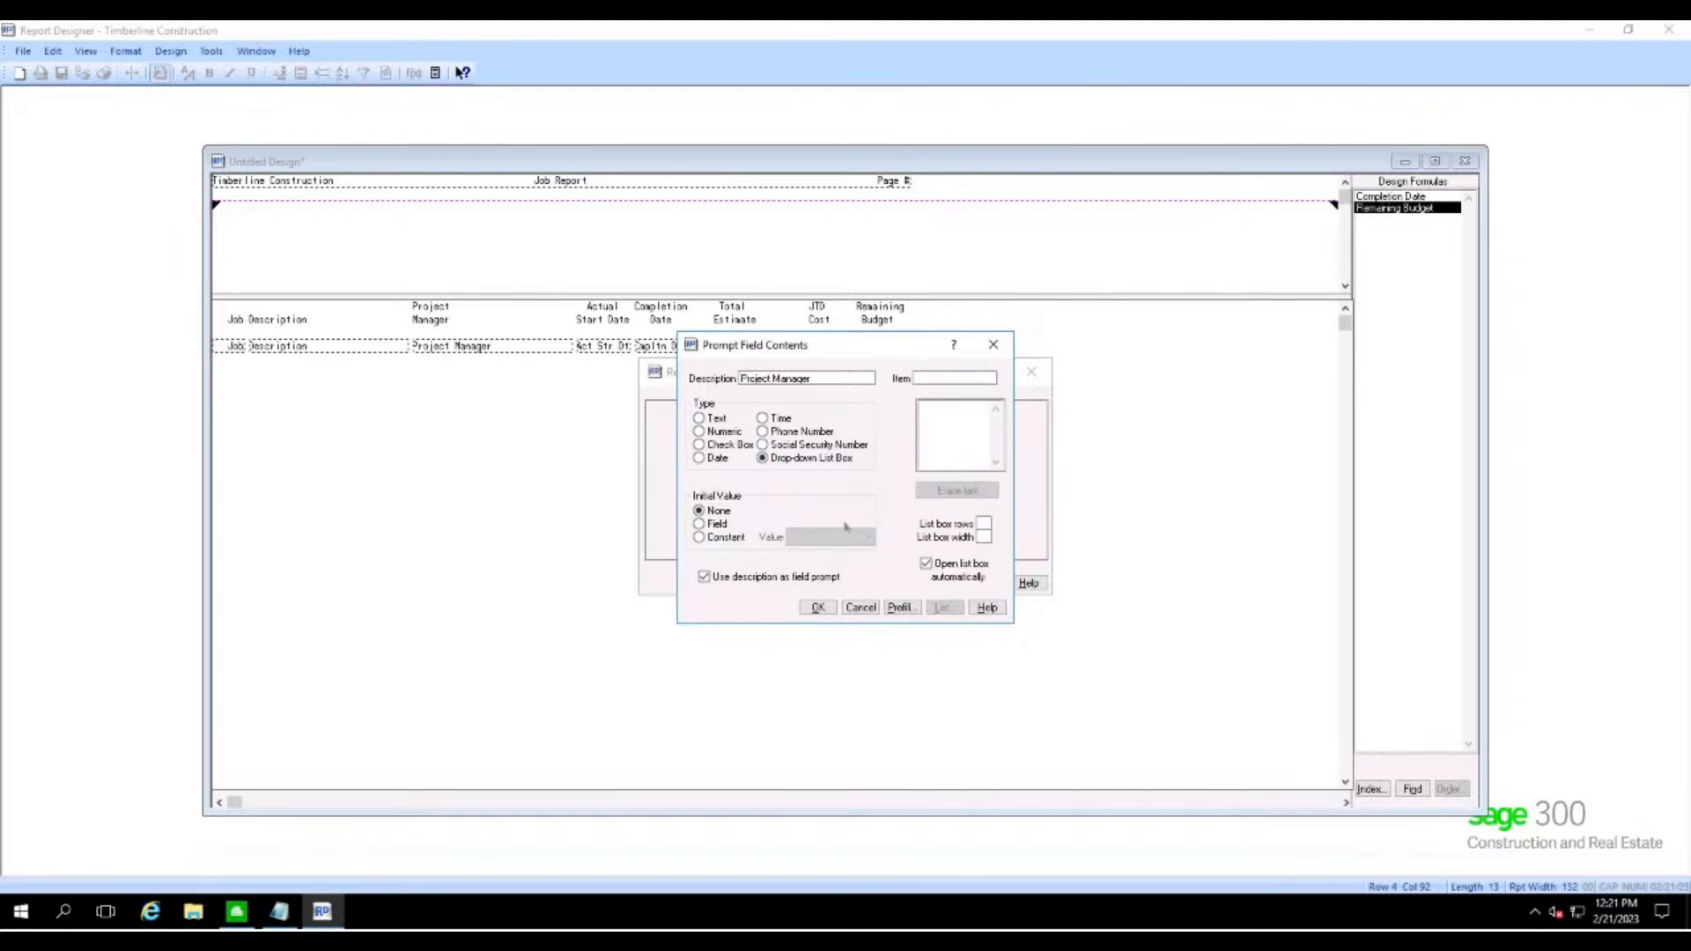
{"action": "left_click", "coordinate": [941, 377]}
{"action": "type", "text": "Doug Moffet"}
{"action": "left_click", "coordinate": [717, 420]}
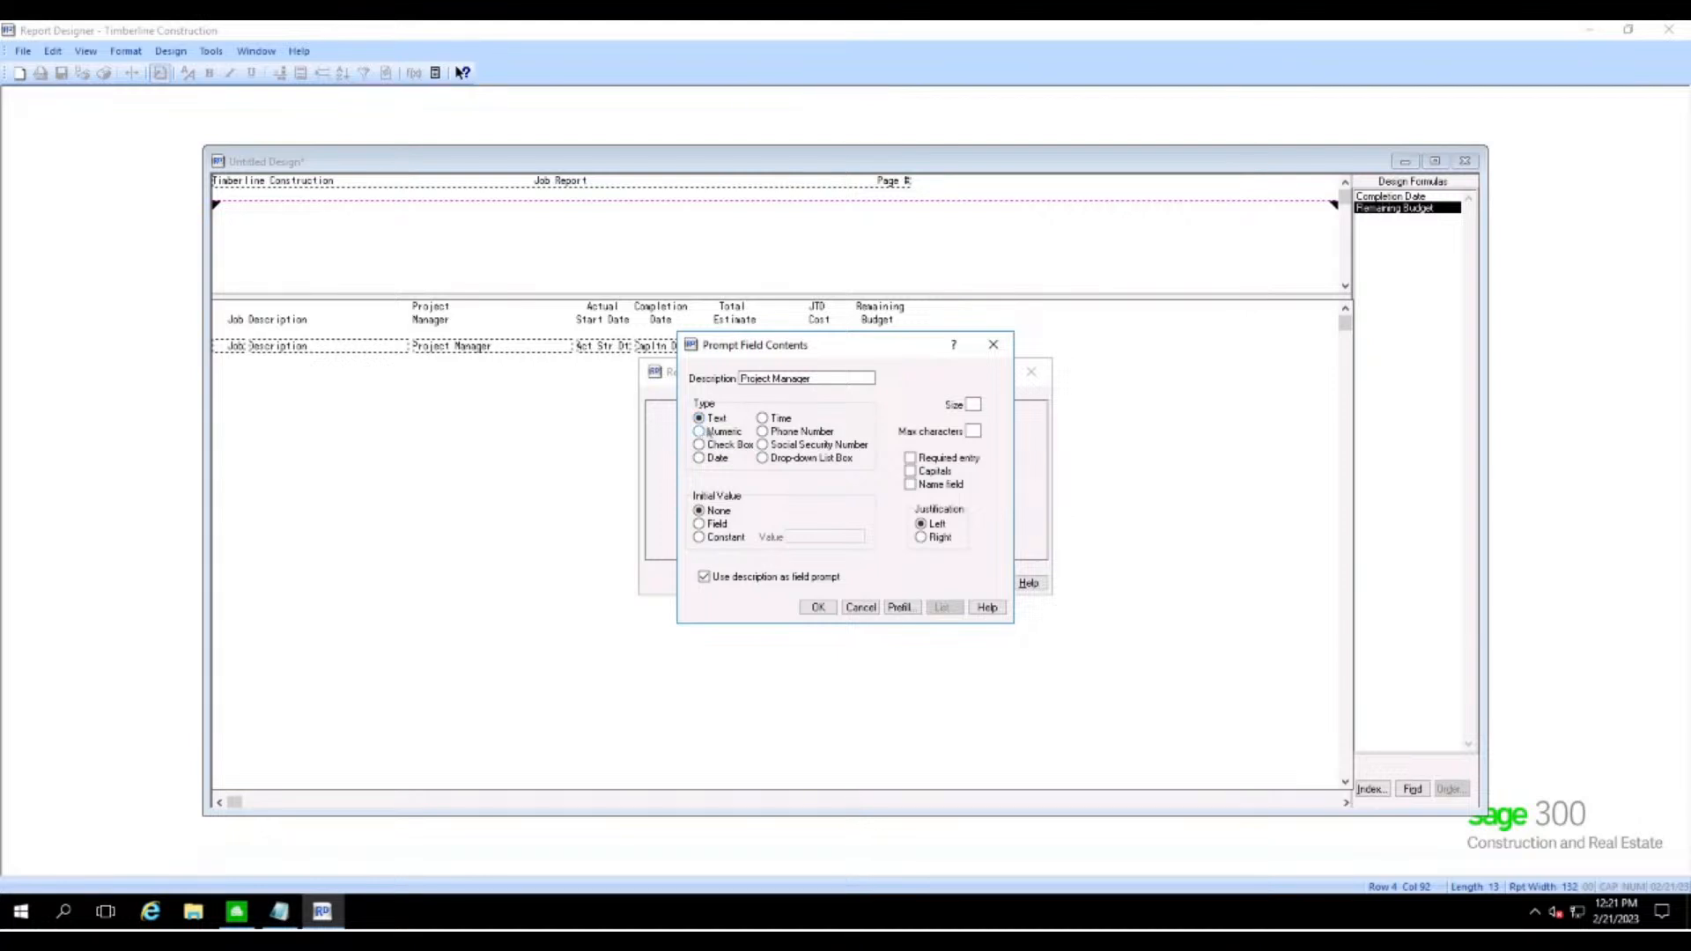
- Give the Project Manager text prompt a size of 32 and a 50-character maximum
{"action": "left_click", "coordinate": [973, 404]}
{"action": "left_click", "coordinate": [974, 433]}
{"action": "left_click", "coordinate": [872, 504]}
{"action": "type", "text": "50"}
{"action": "key", "text": "Tab"}
{"action": "key", "text": "shift+Tab"}
{"action": "type", "text": "32"}
- Confirm the prompt definition and move the Project Manager entry to the top of the list
{"action": "left_click", "coordinate": [819, 608]}
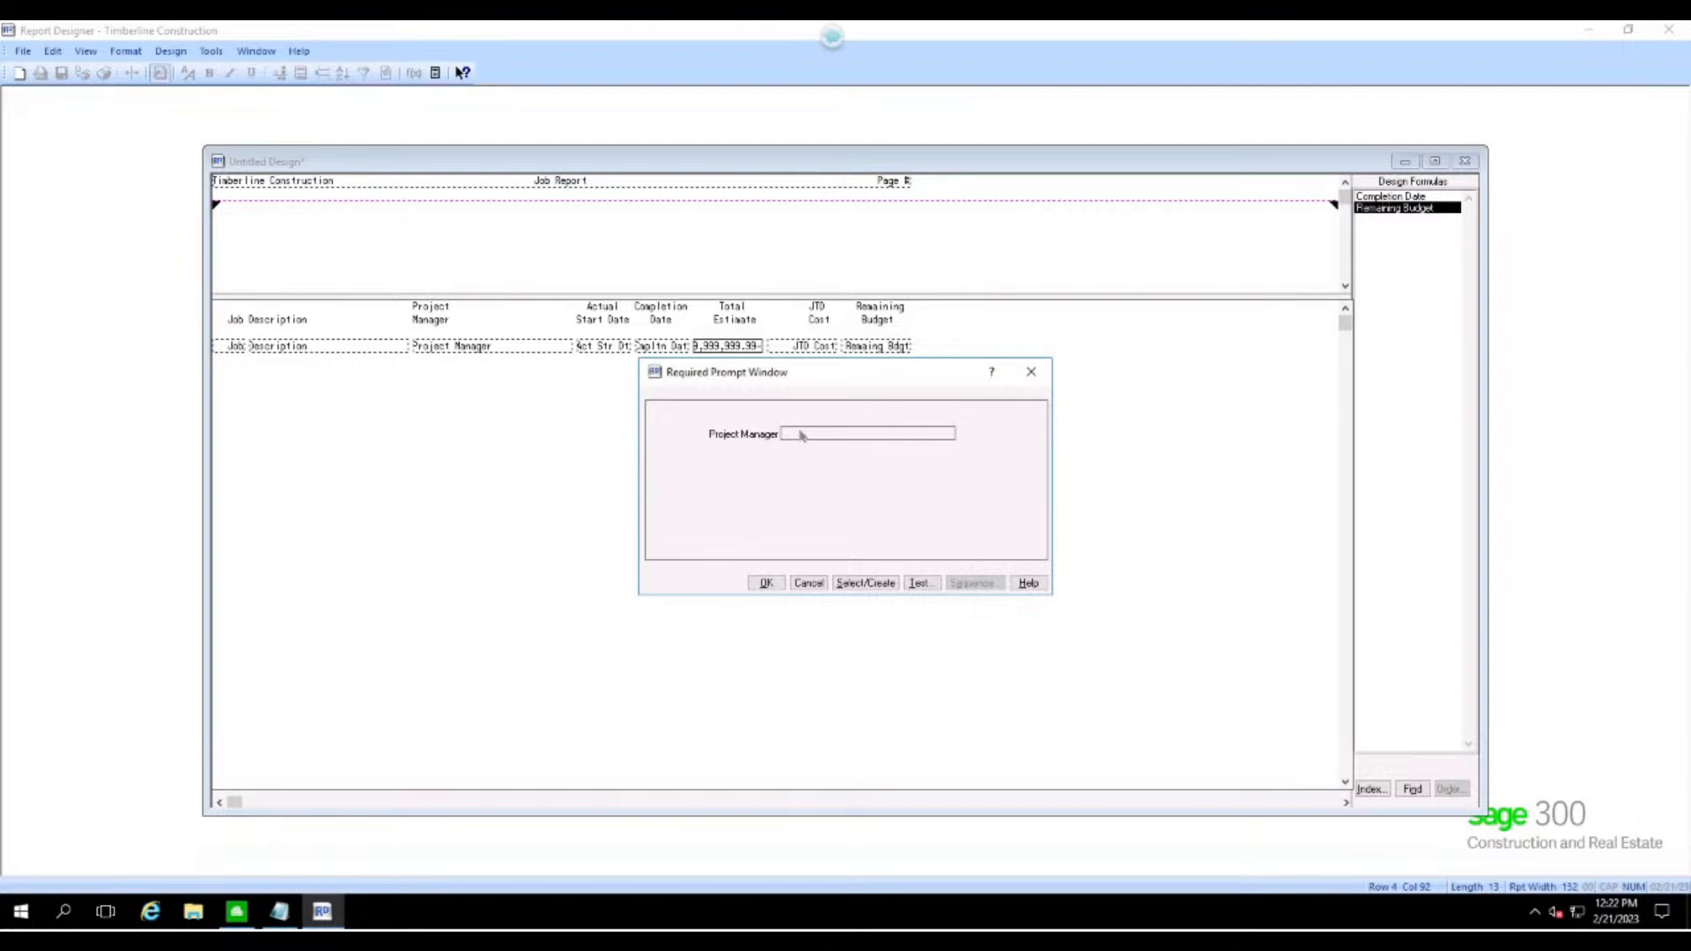
{"action": "left_click", "coordinate": [791, 433]}
{"action": "left_click", "coordinate": [751, 485]}
{"action": "left_click", "coordinate": [756, 440]}
{"action": "left_click_drag", "start_coordinate": [828, 440], "coordinate": [857, 424]}
{"action": "left_click", "coordinate": [867, 499]}
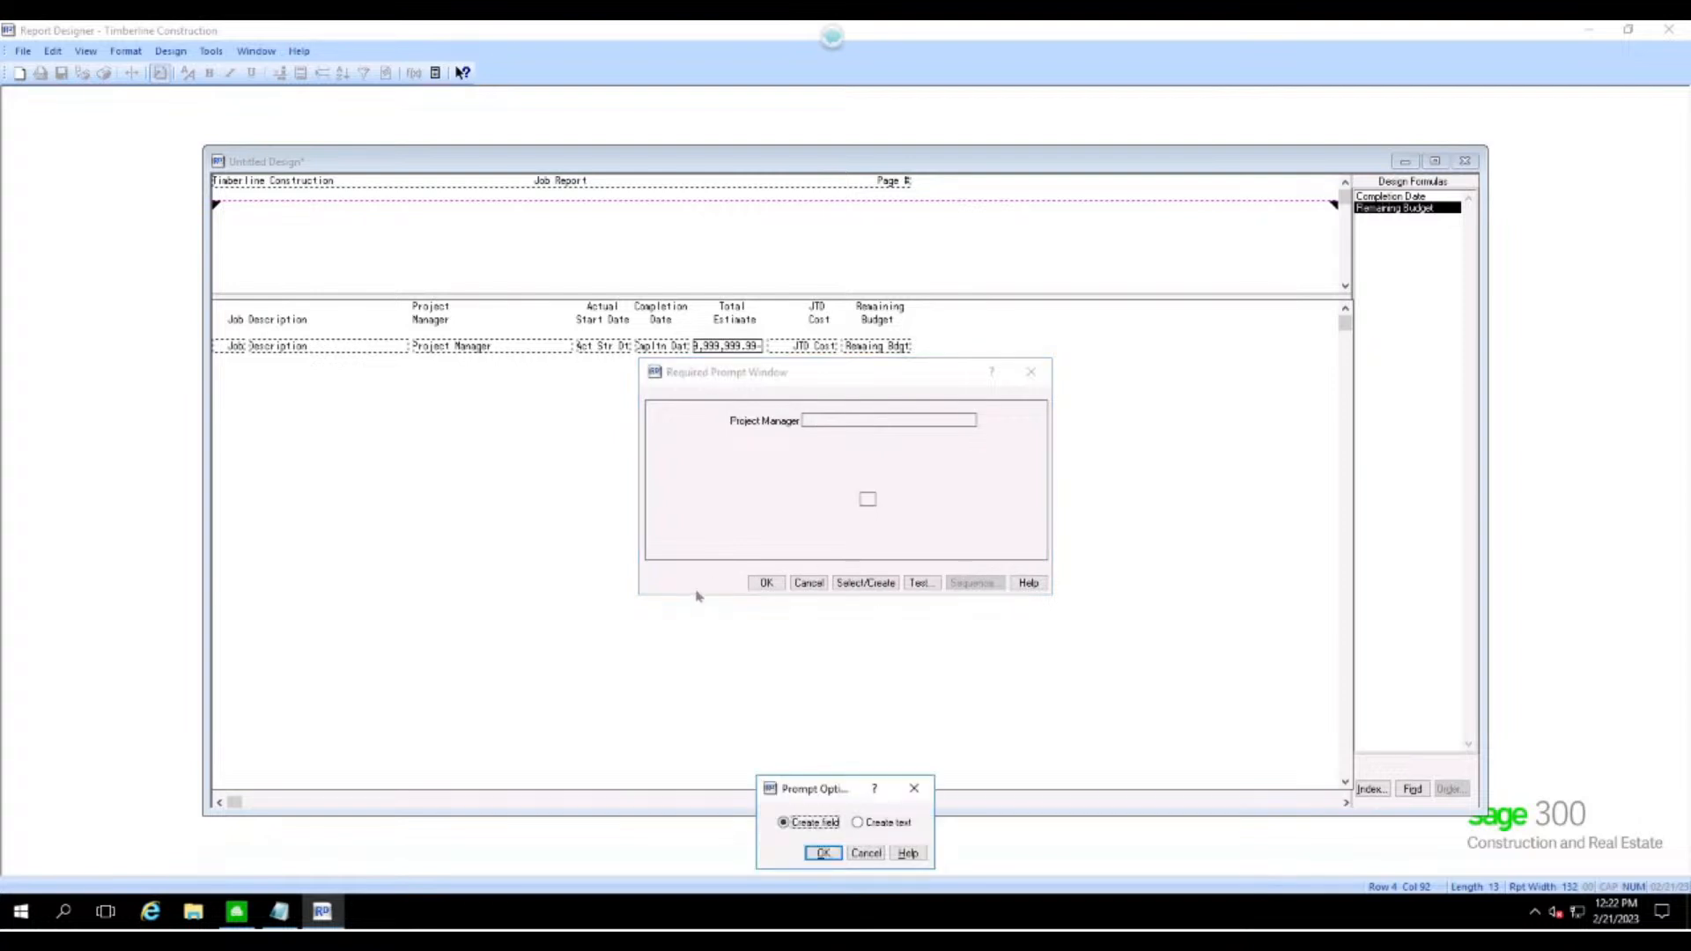
{"action": "key", "text": "Escape"}
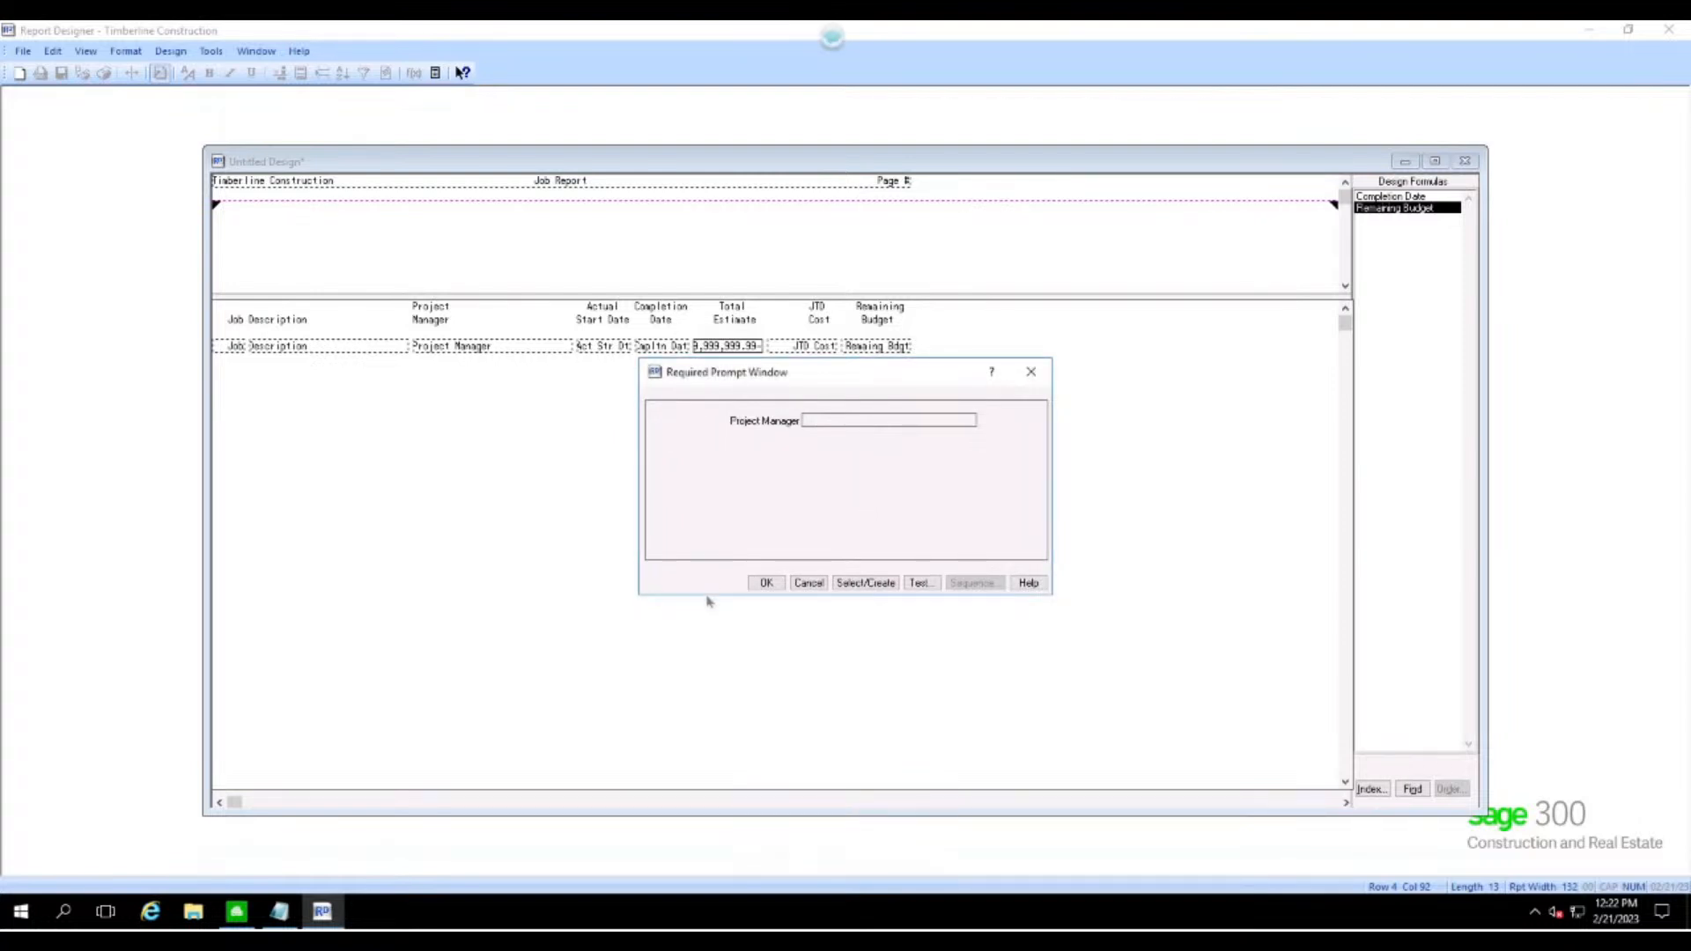
- Shrink the Required Prompt Window to fit the entry, testing its layout twice, and close it
{"action": "left_click_drag", "start_coordinate": [706, 596], "coordinate": [706, 484]}
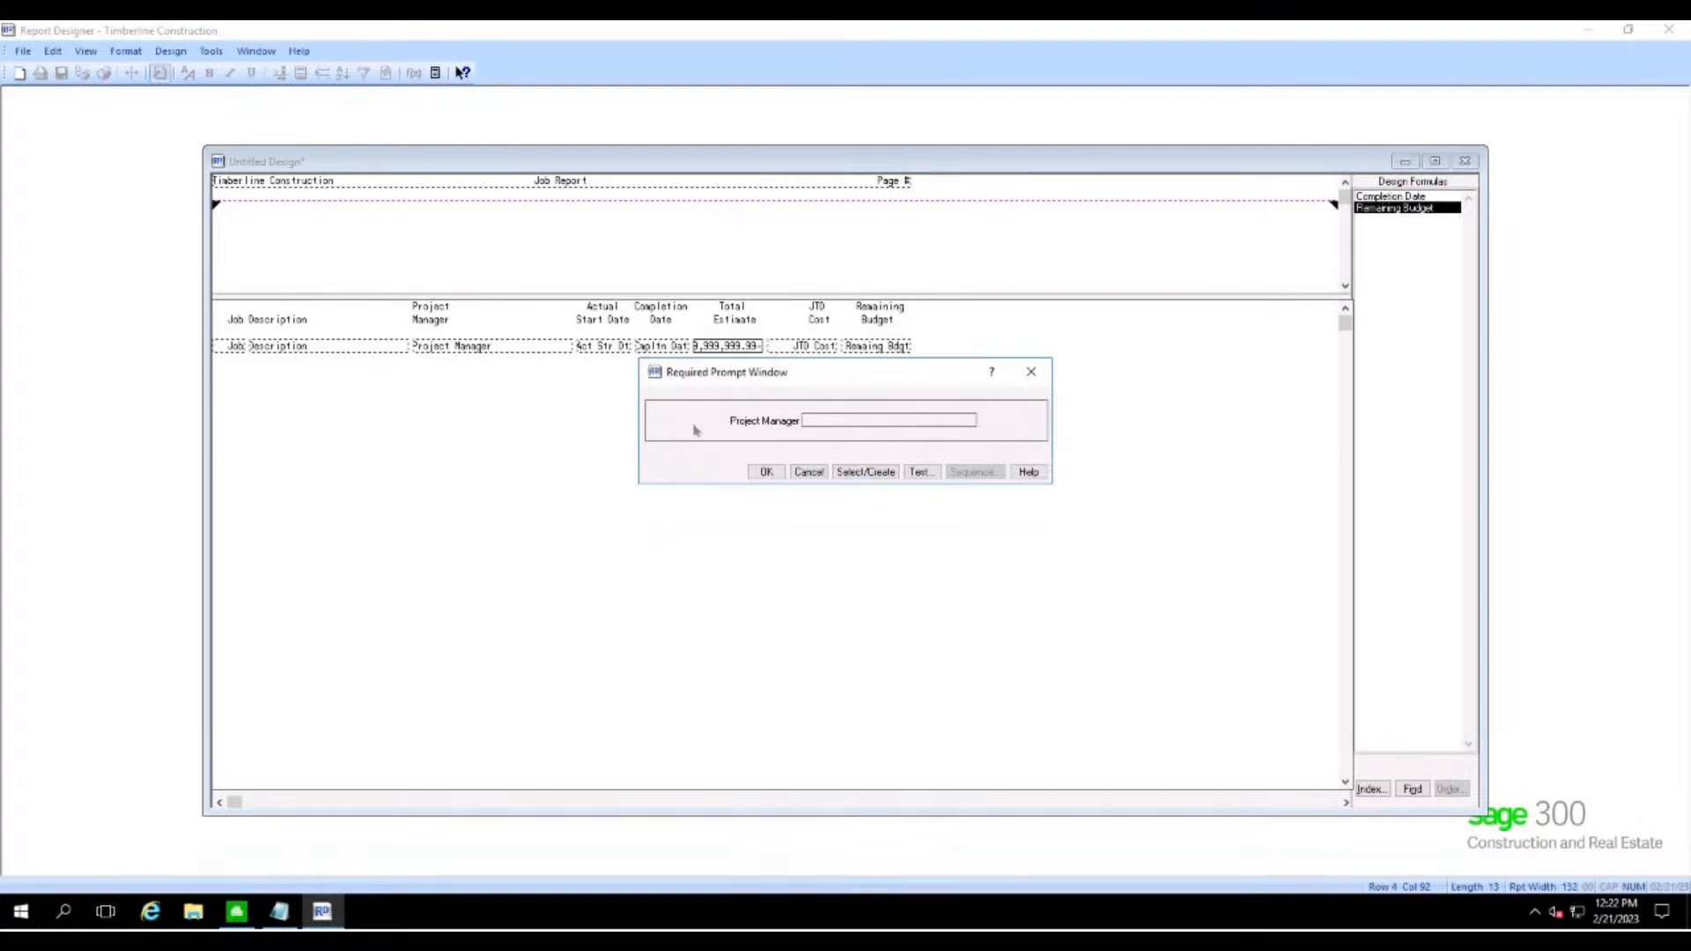
{"action": "left_click", "coordinate": [919, 473]}
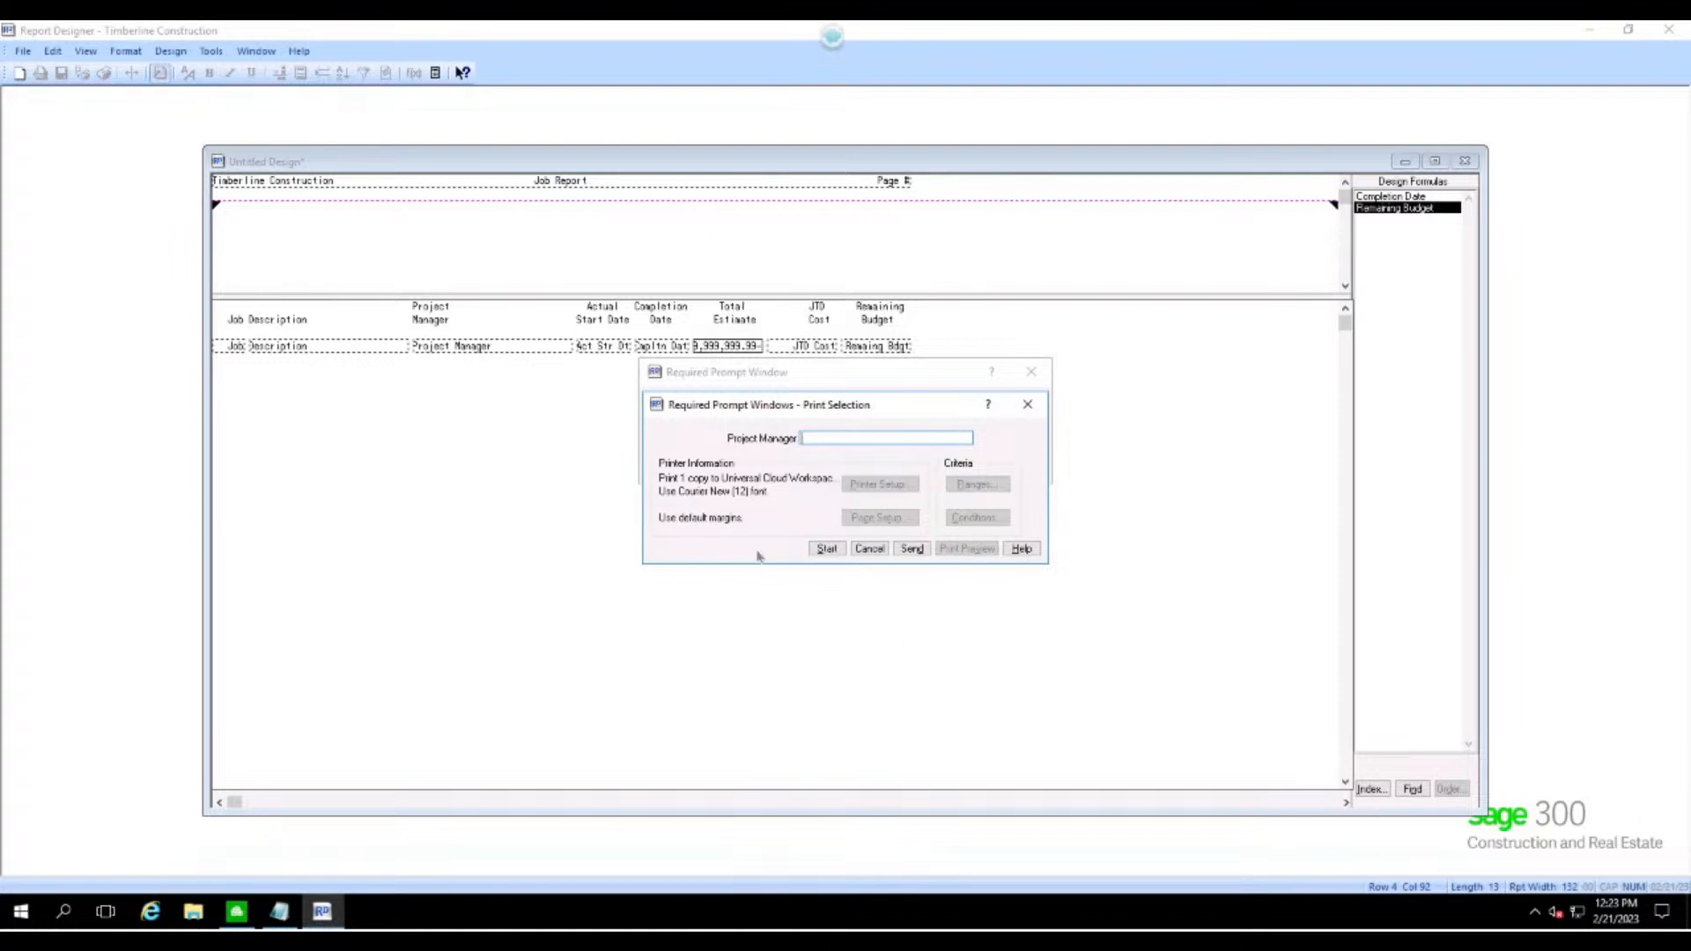
{"action": "left_click", "coordinate": [869, 549]}
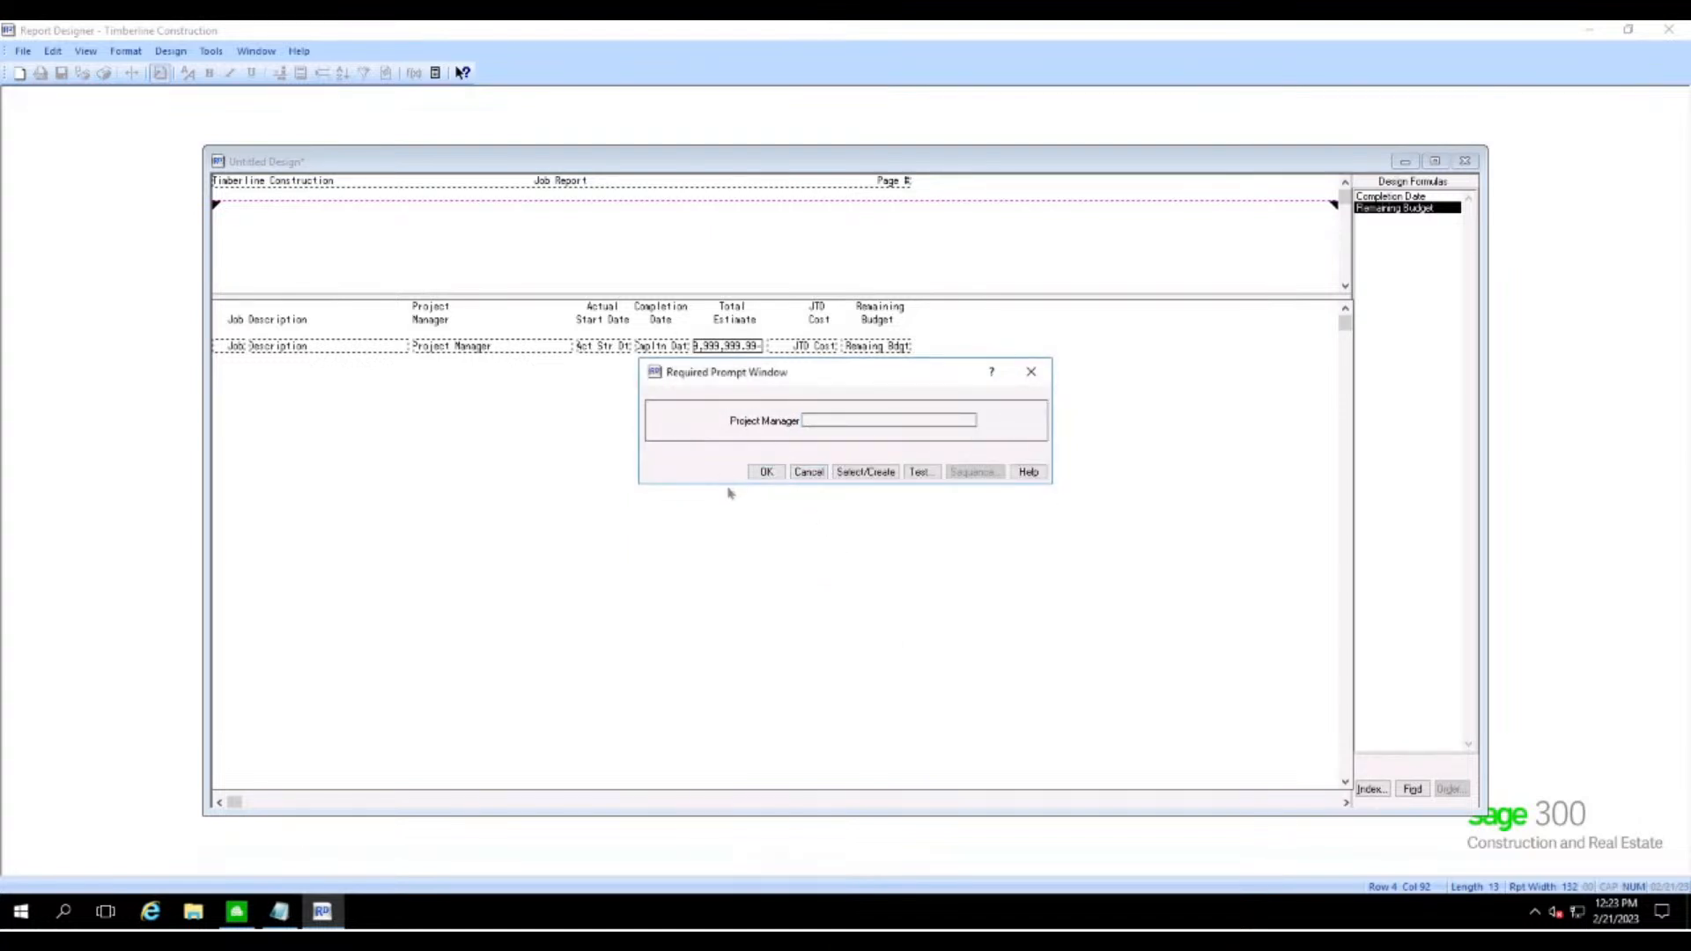
{"action": "left_click_drag", "start_coordinate": [726, 490], "coordinate": [748, 605]}
{"action": "left_click", "coordinate": [917, 583]}
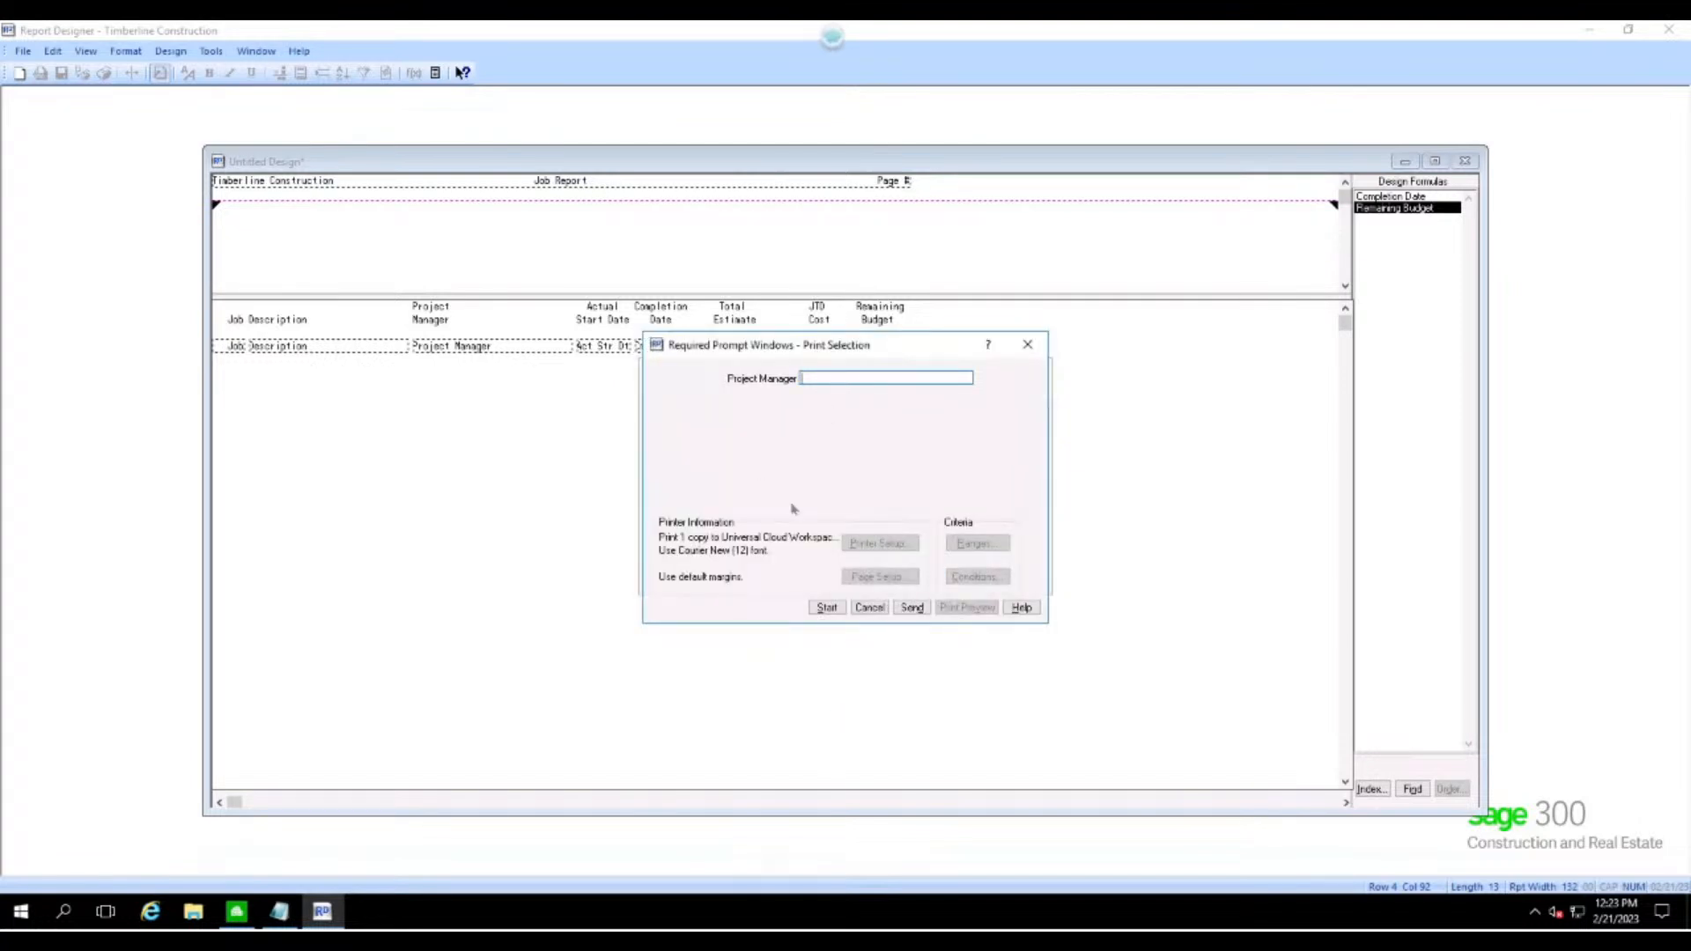
{"action": "left_click", "coordinate": [871, 608]}
{"action": "left_click_drag", "start_coordinate": [727, 598], "coordinate": [725, 489]}
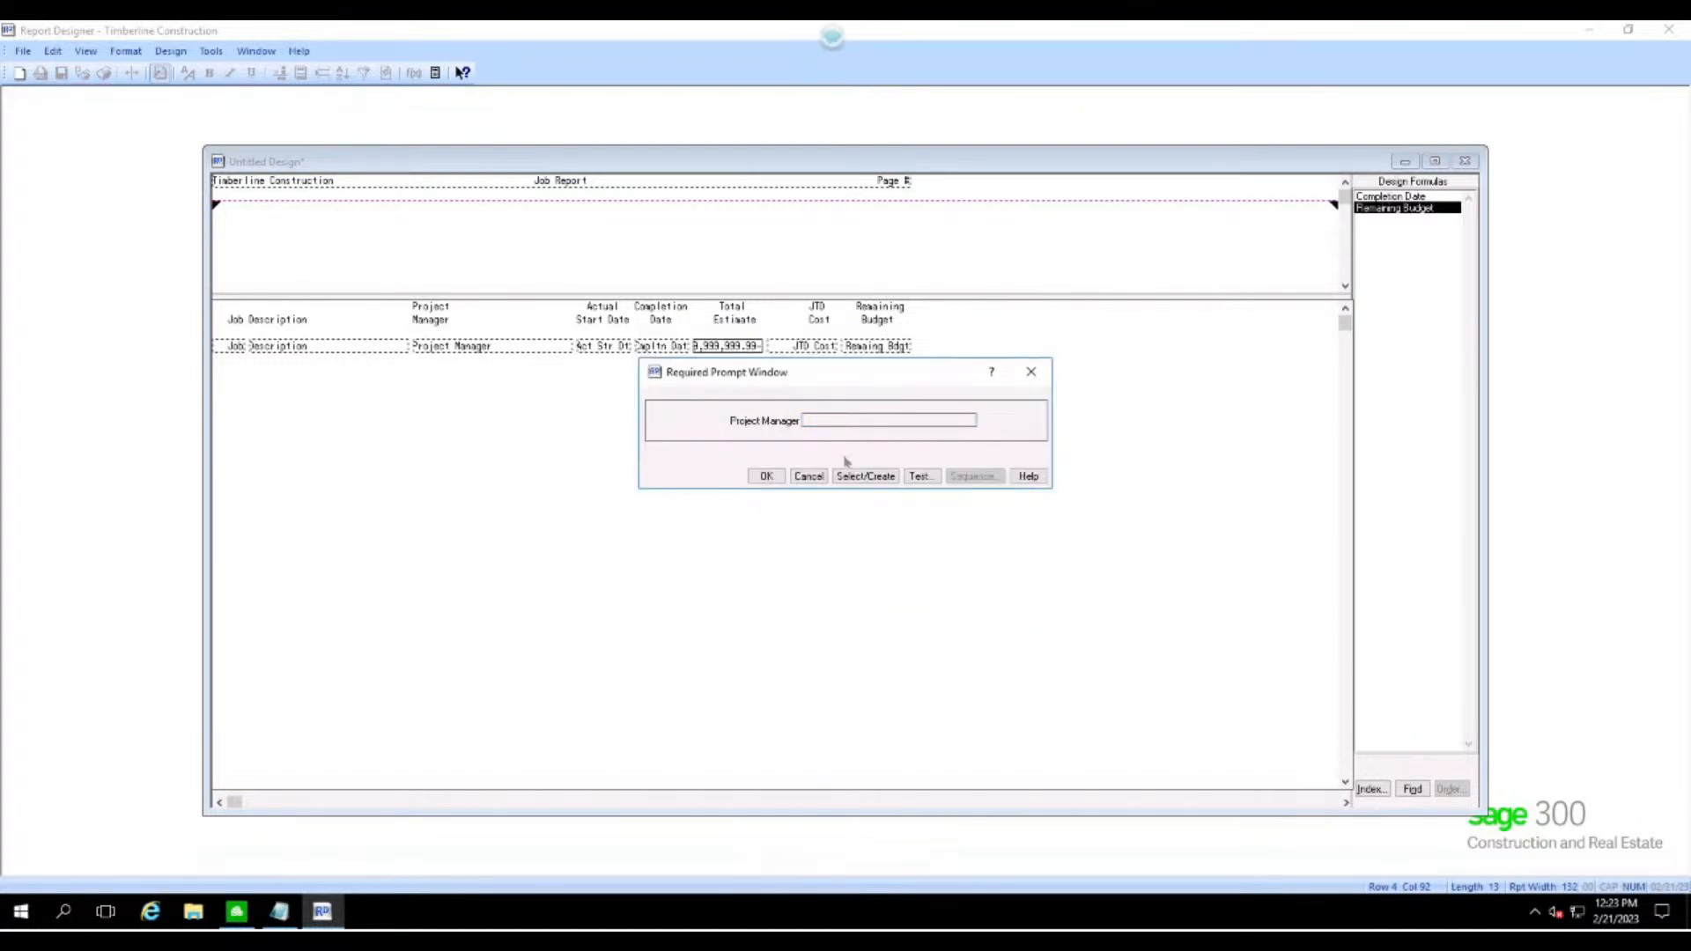
{"action": "left_click", "coordinate": [766, 476]}
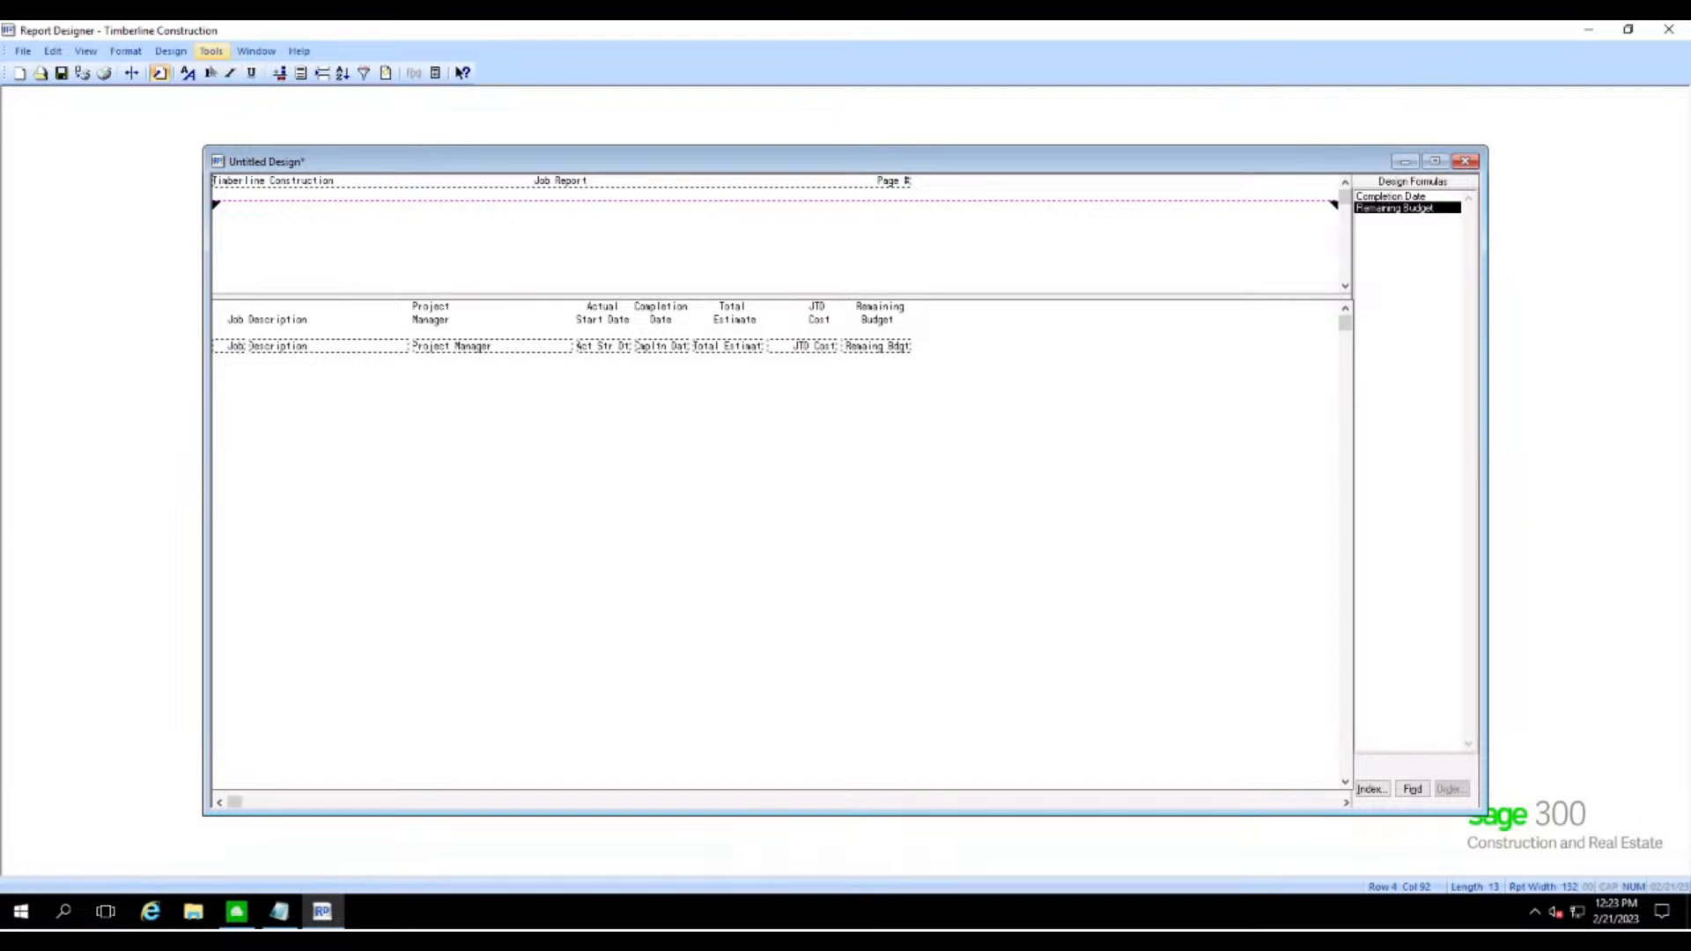
{"action": "left_click", "coordinate": [170, 51]}
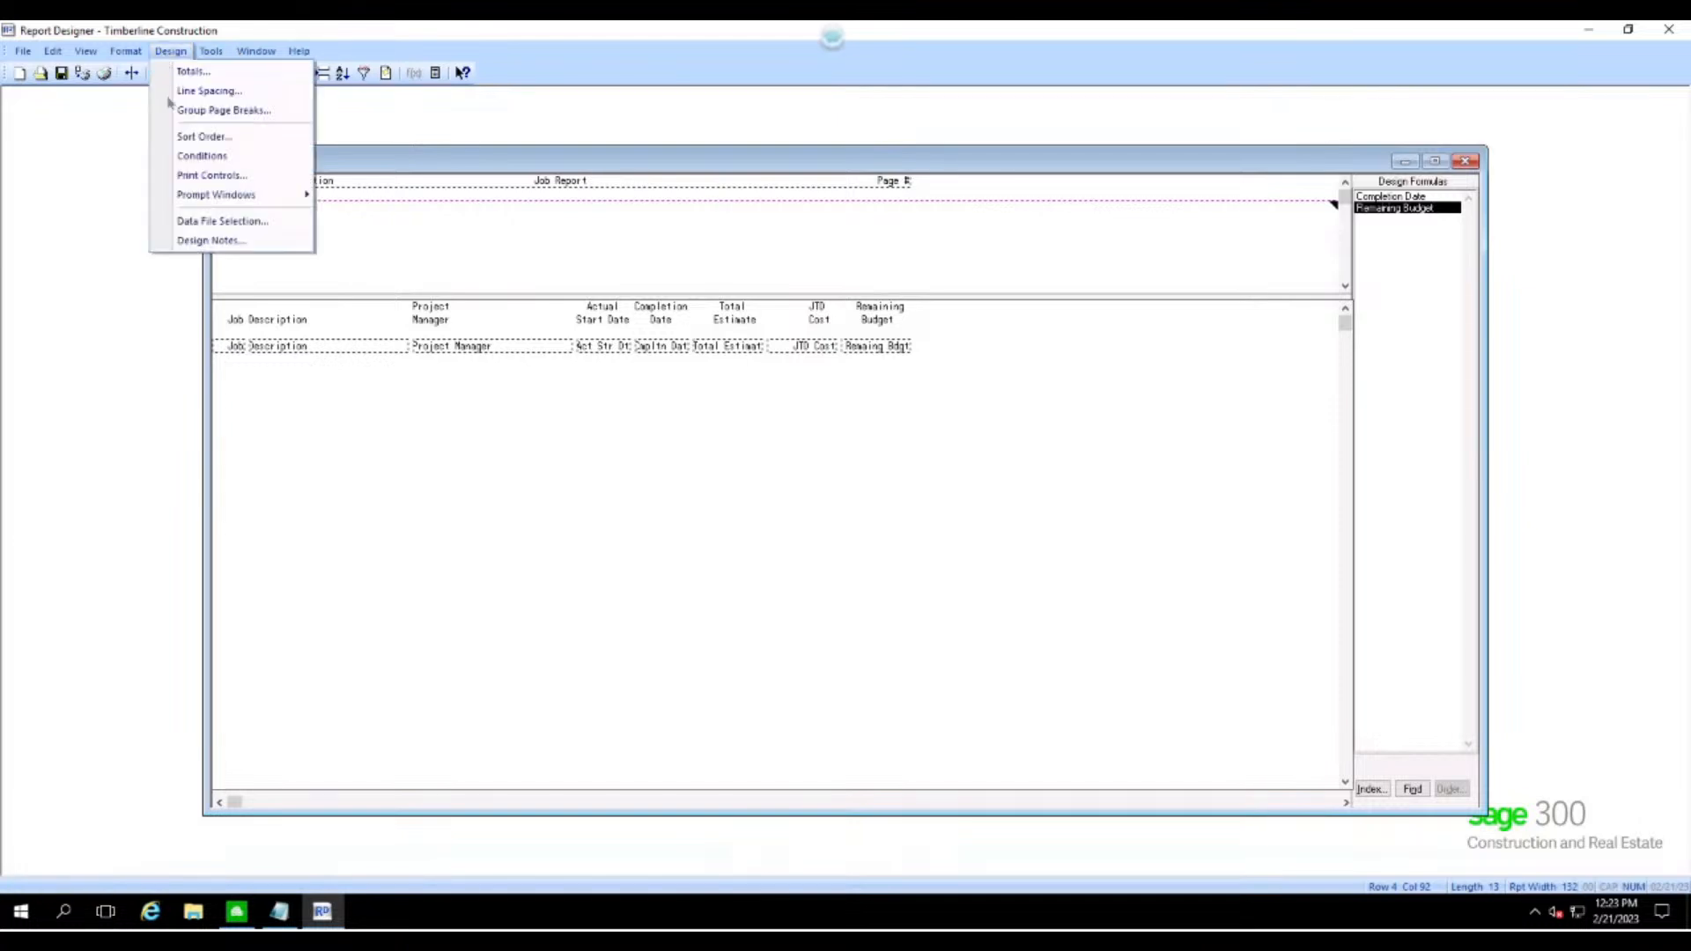
- Add the job condition Status Equal to In progress
{"action": "left_click", "coordinate": [202, 156]}
{"action": "left_click", "coordinate": [705, 483]}
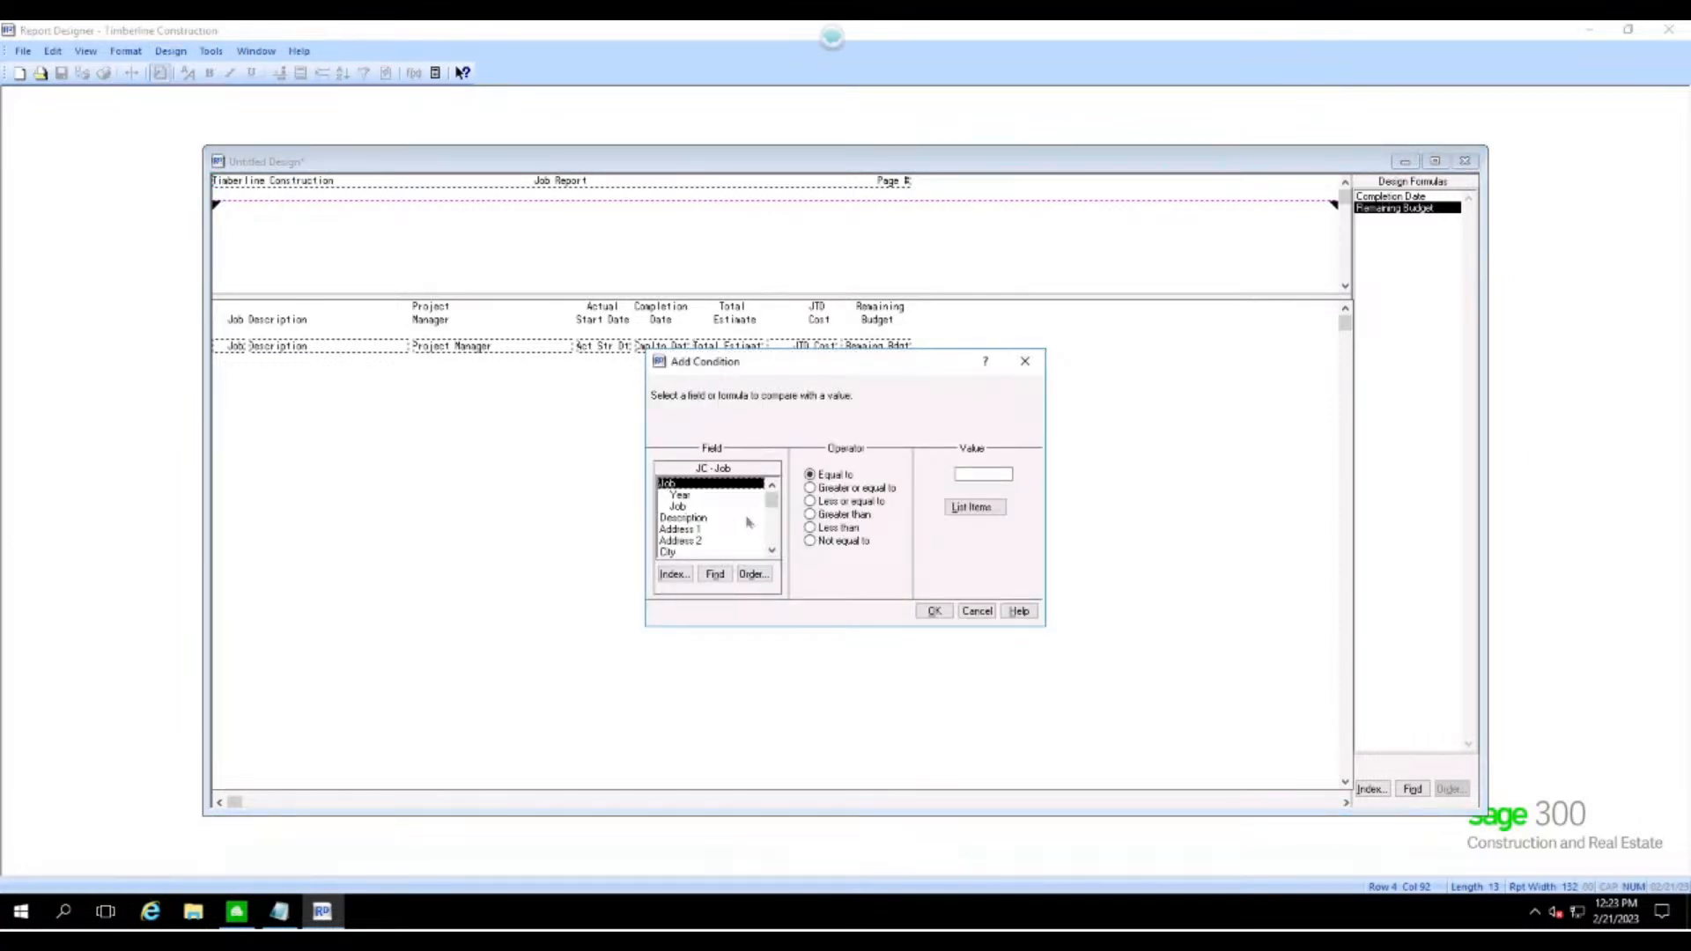
{"action": "scroll", "coordinate": [717, 524], "scroll_direction": "down", "scroll_amount": 2}
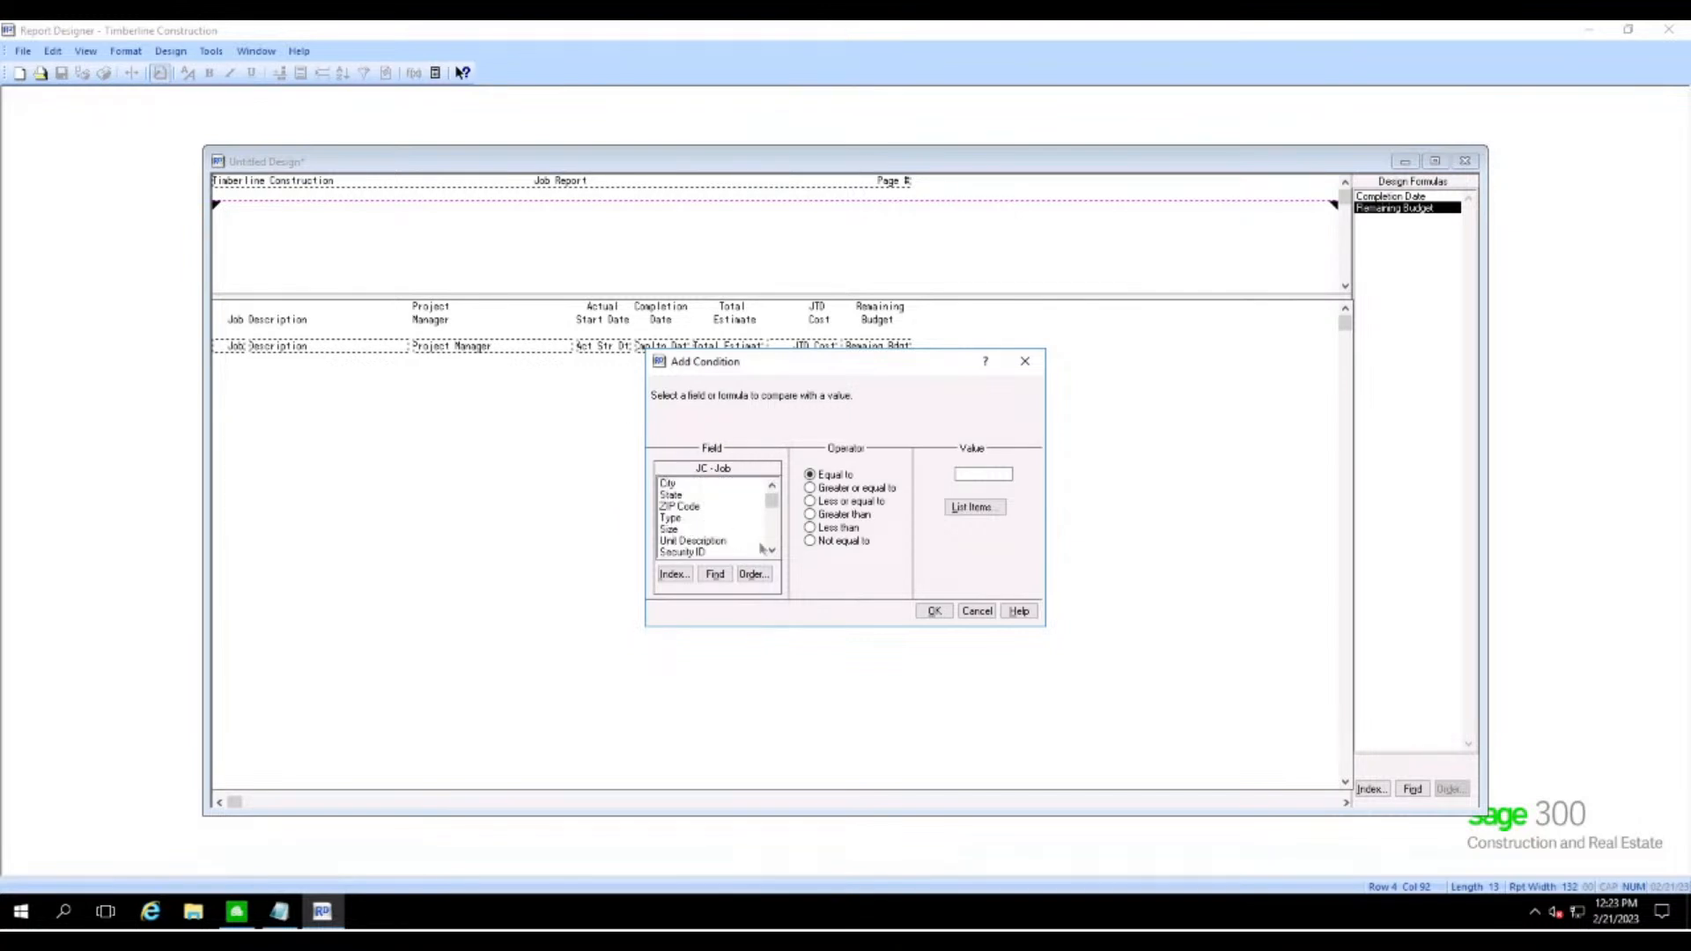
{"action": "scroll", "coordinate": [765, 547], "scroll_direction": "down", "scroll_amount": 2}
{"action": "scroll", "coordinate": [765, 546], "scroll_direction": "up", "scroll_amount": 2}
{"action": "left_click", "coordinate": [716, 515]}
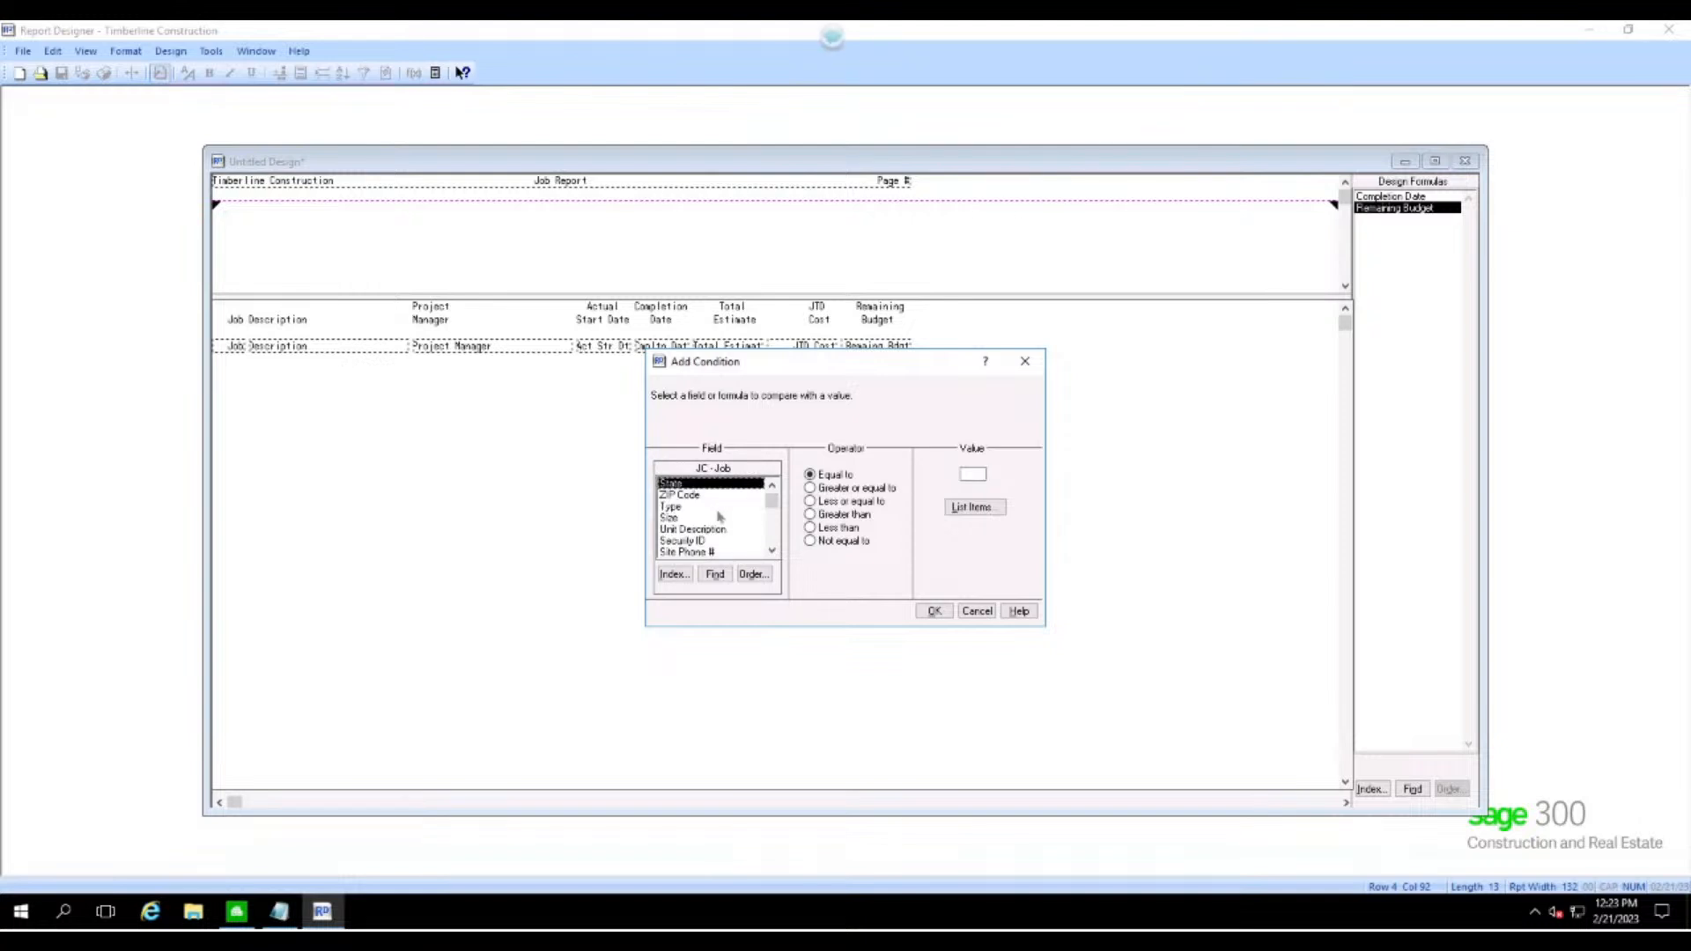
{"action": "key", "text": "u"}
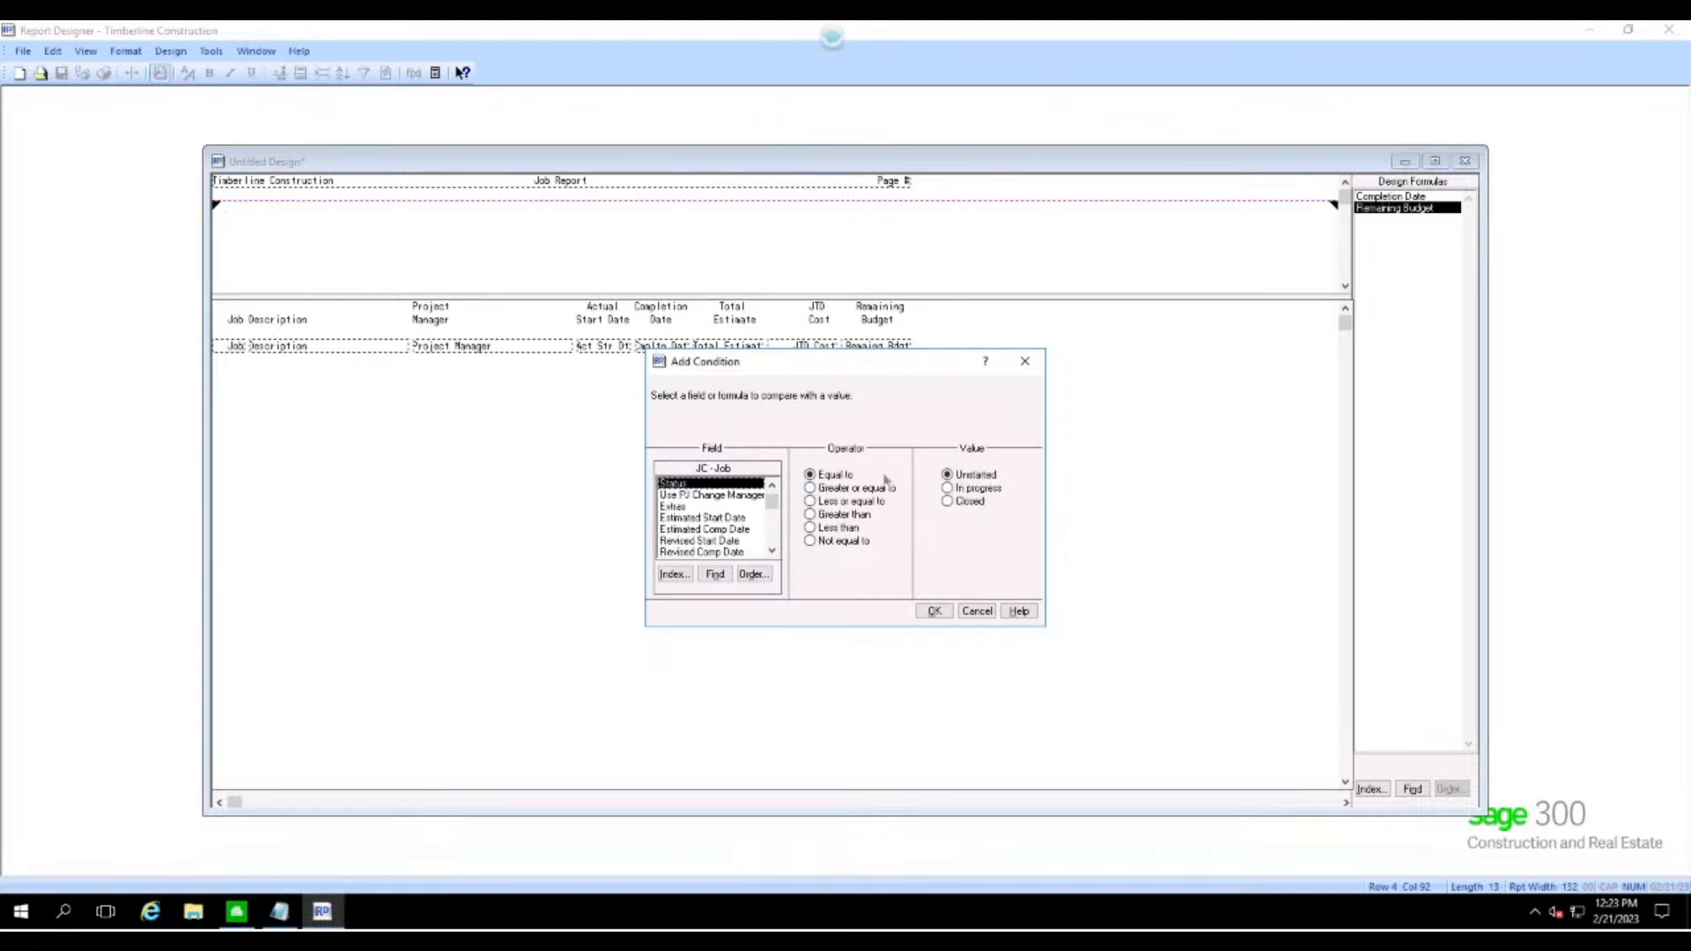
{"action": "left_click", "coordinate": [948, 488]}
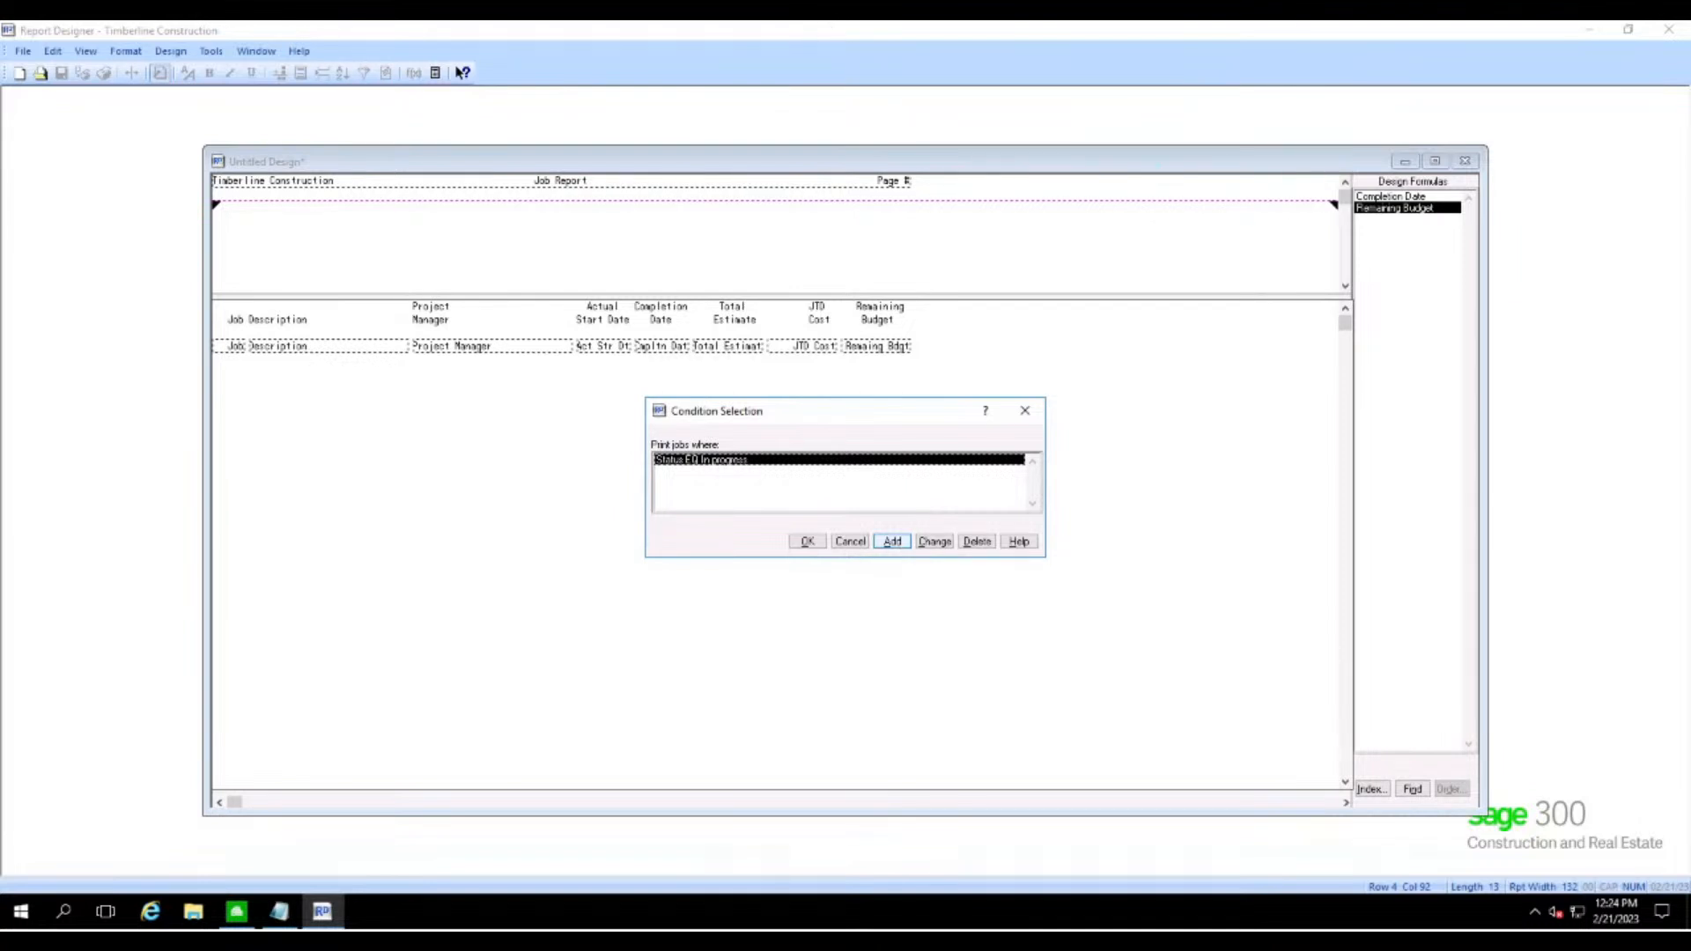
- Begin a second condition from Prompt Fields, cancel it, and accept the lone Status EQ In progress condition
{"action": "left_click", "coordinate": [893, 540]}
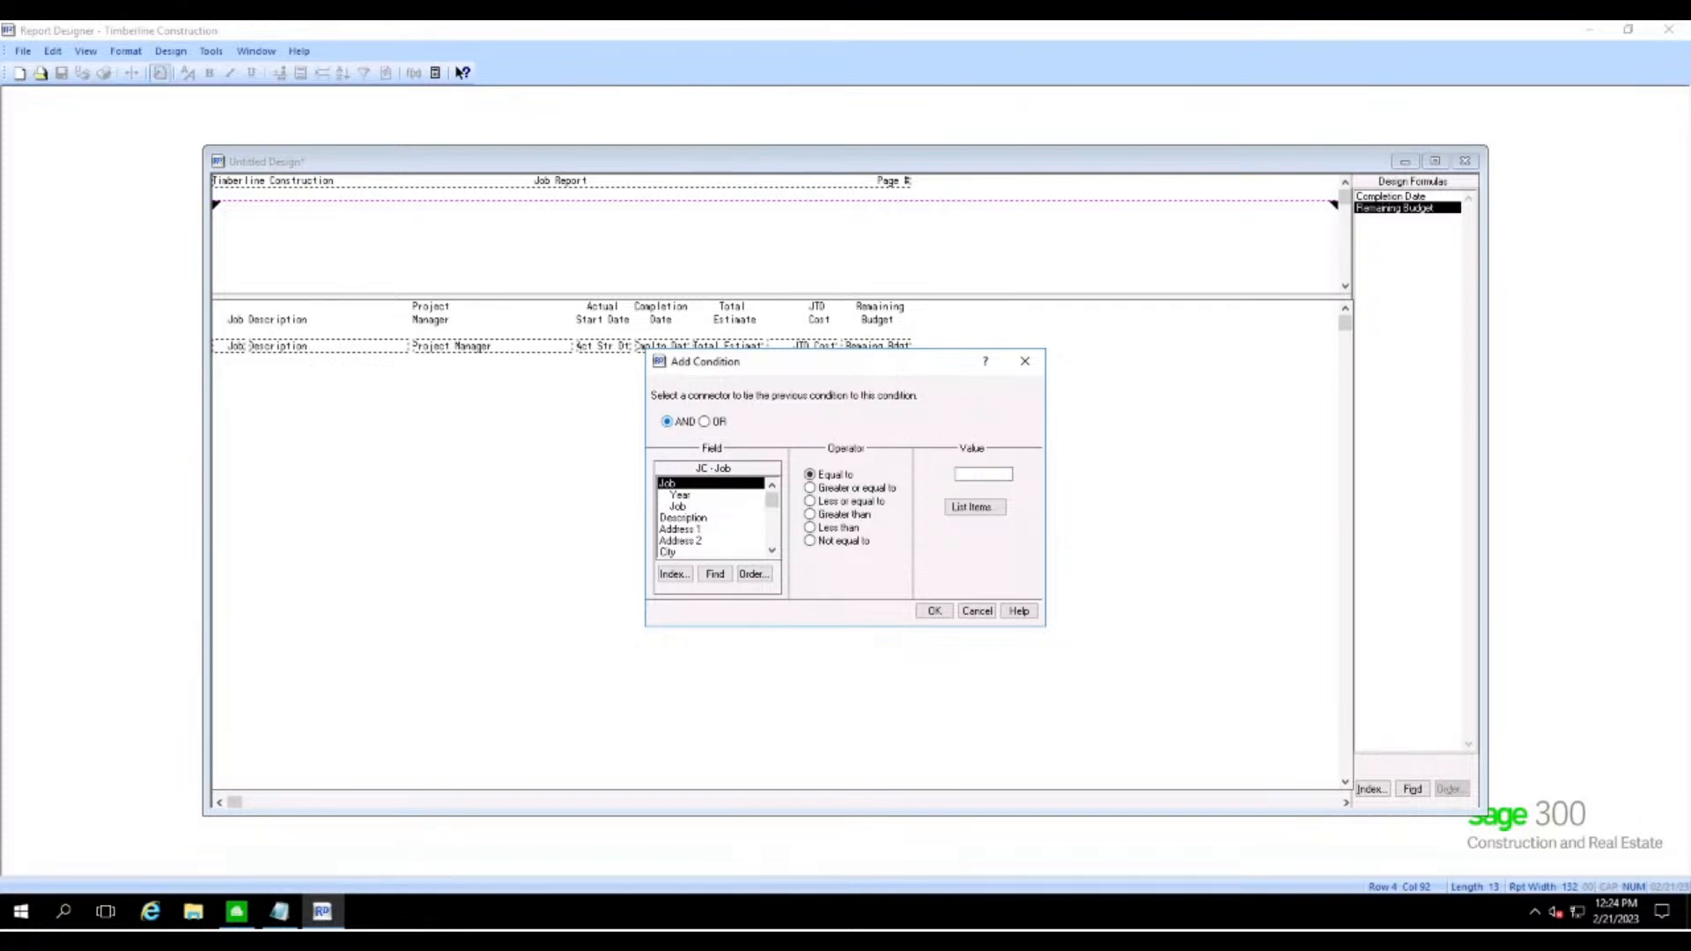
{"action": "left_click", "coordinate": [674, 573]}
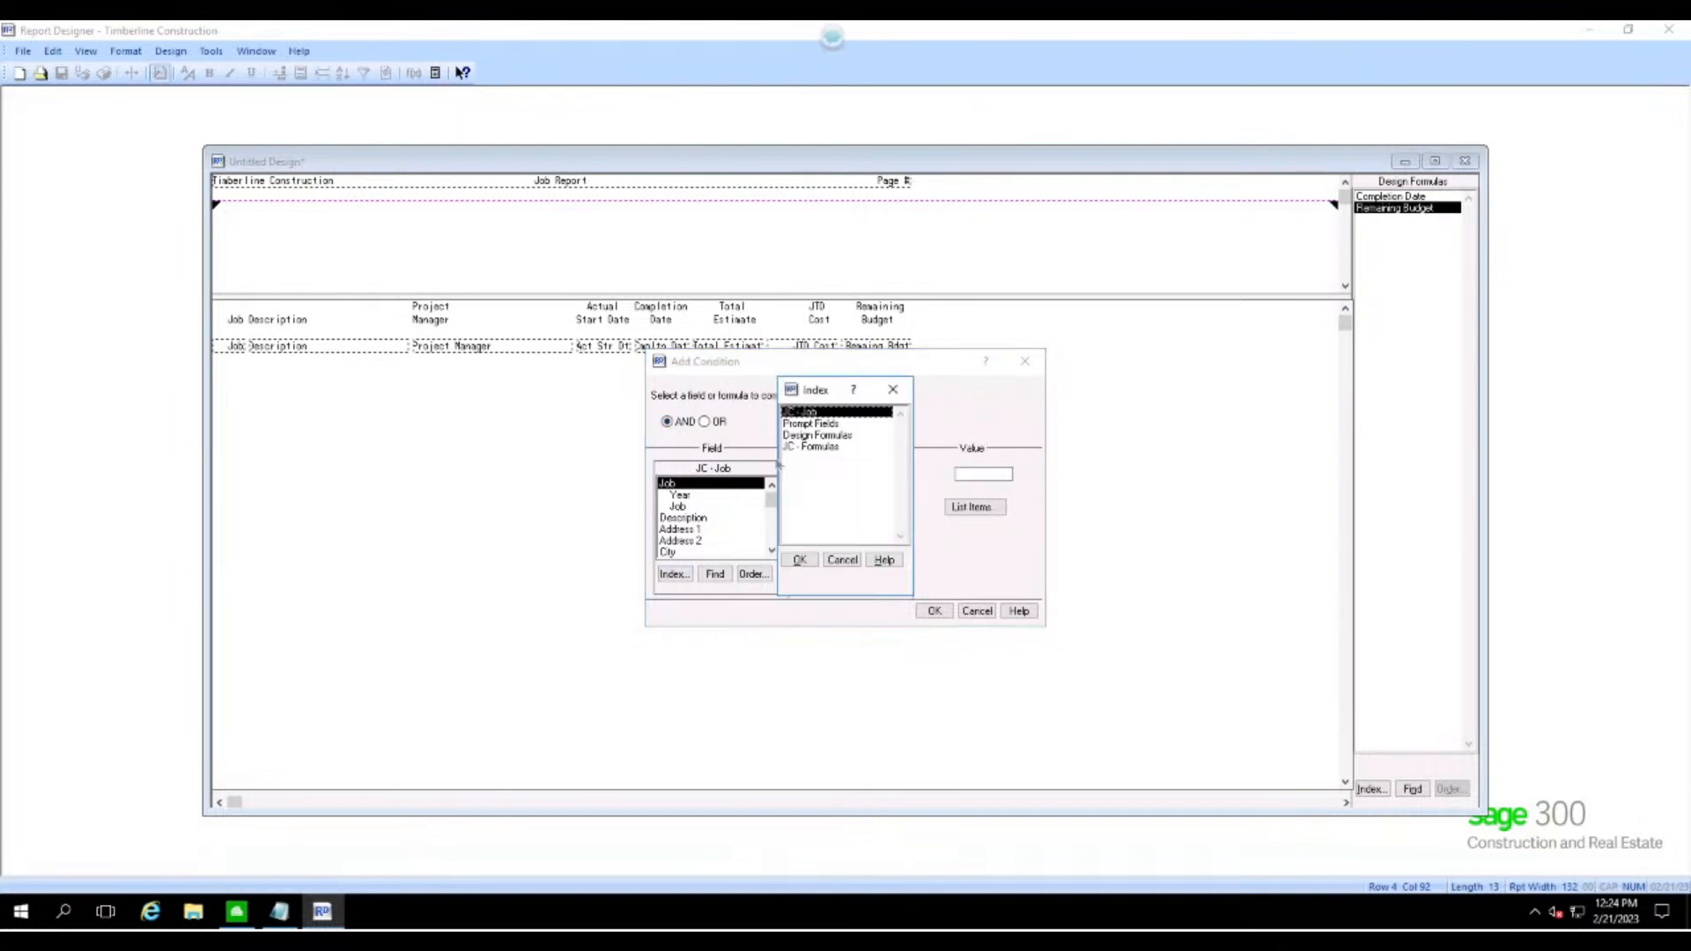
{"action": "left_click", "coordinate": [811, 423]}
{"action": "left_click", "coordinate": [799, 561]}
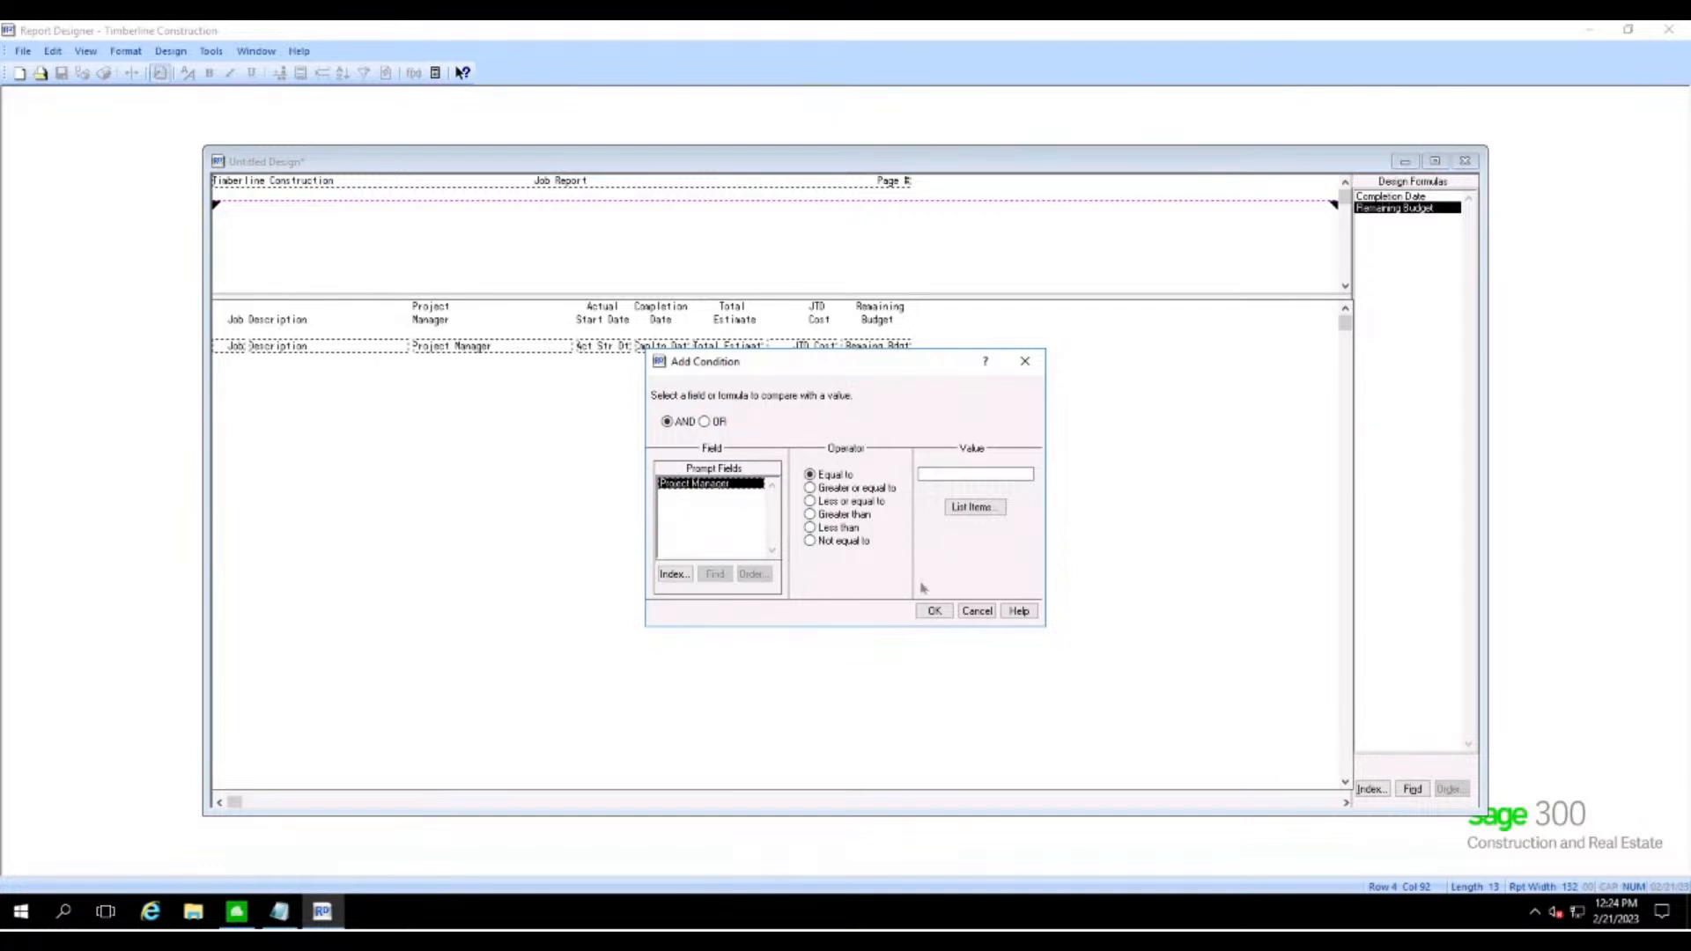
{"action": "left_click", "coordinate": [974, 611]}
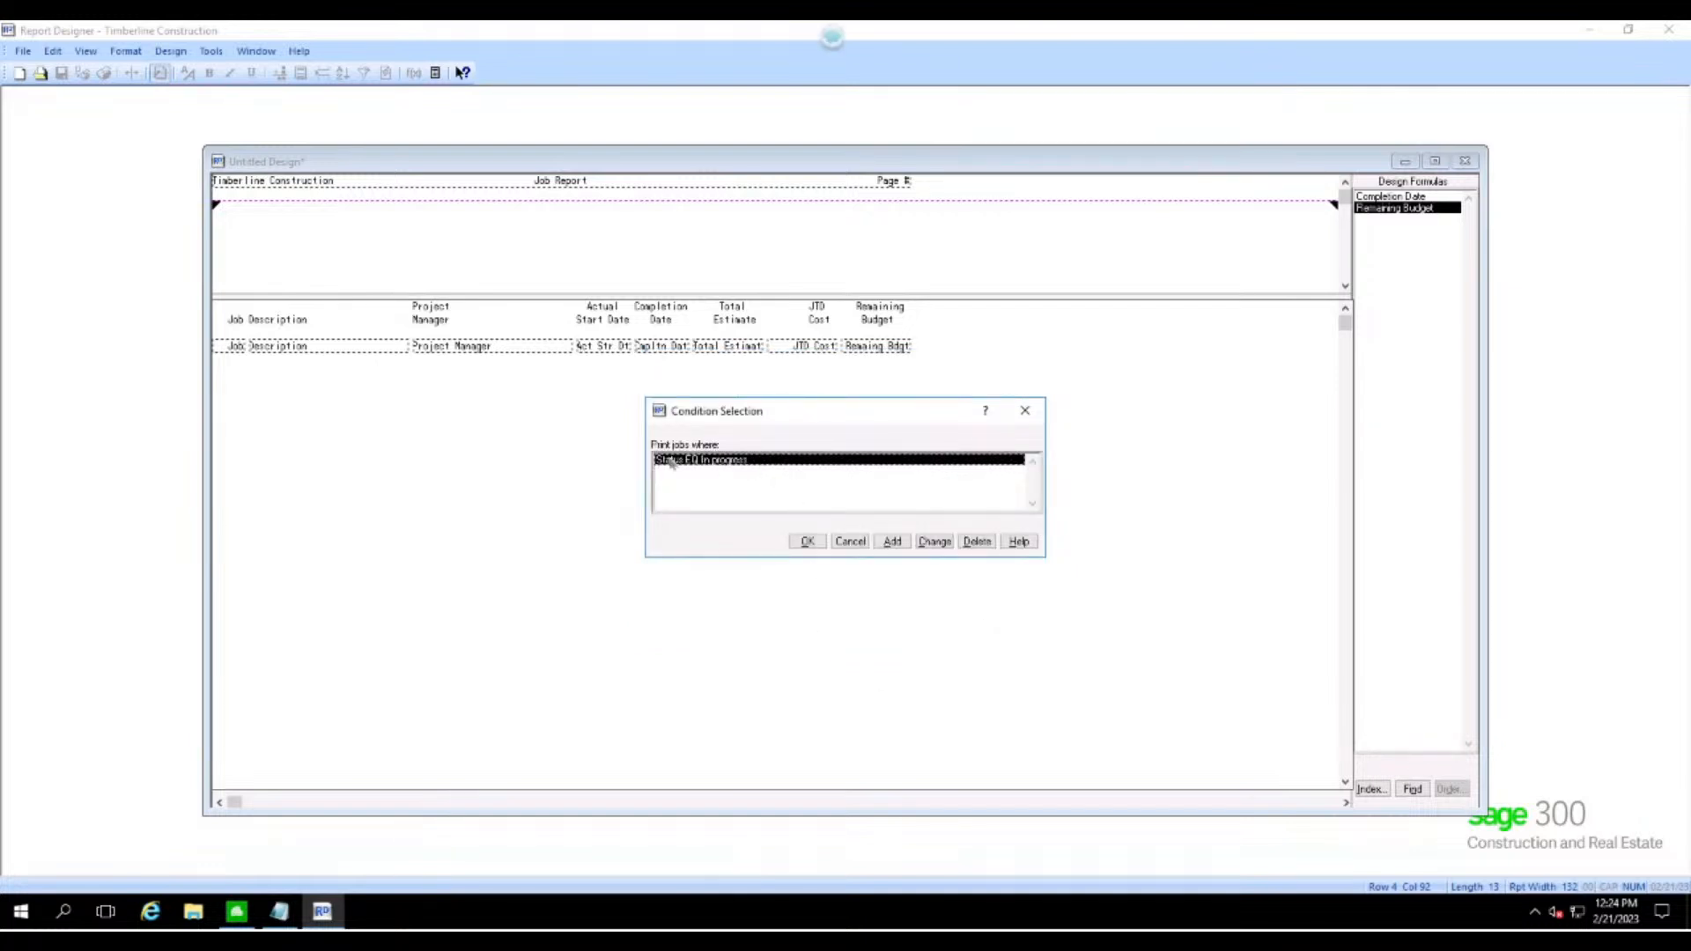
{"action": "left_click", "coordinate": [807, 542]}
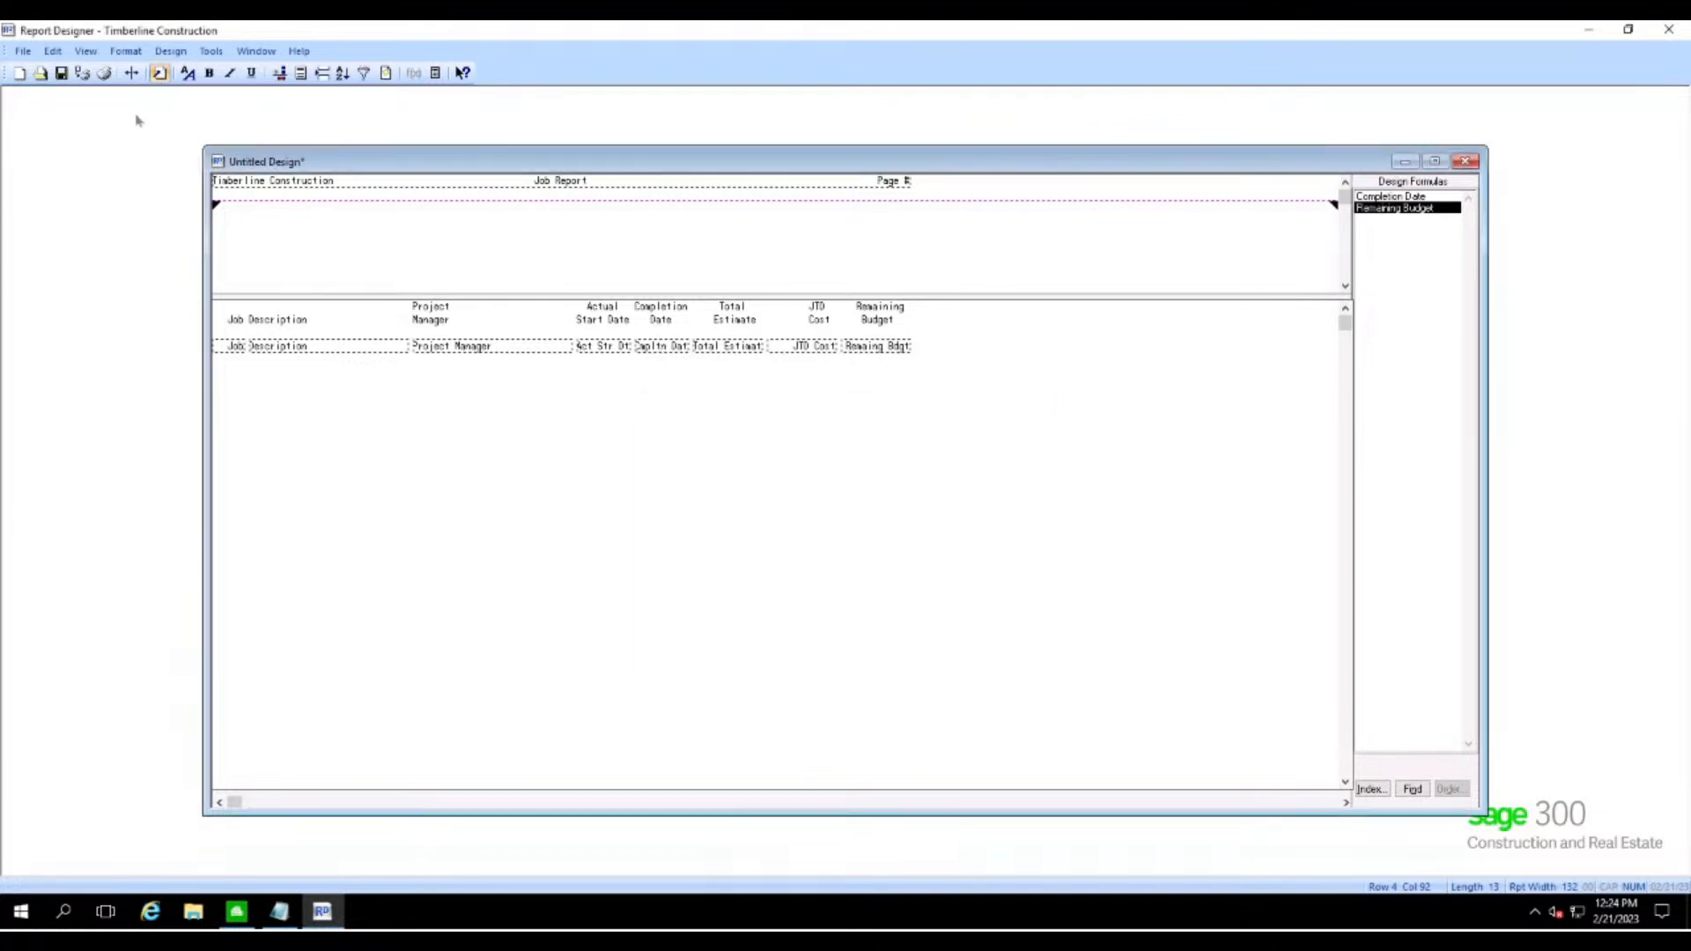
- Create a new design formula under Tools > Formulas with the field list set to Prompt Fields
{"action": "left_click", "coordinate": [211, 51]}
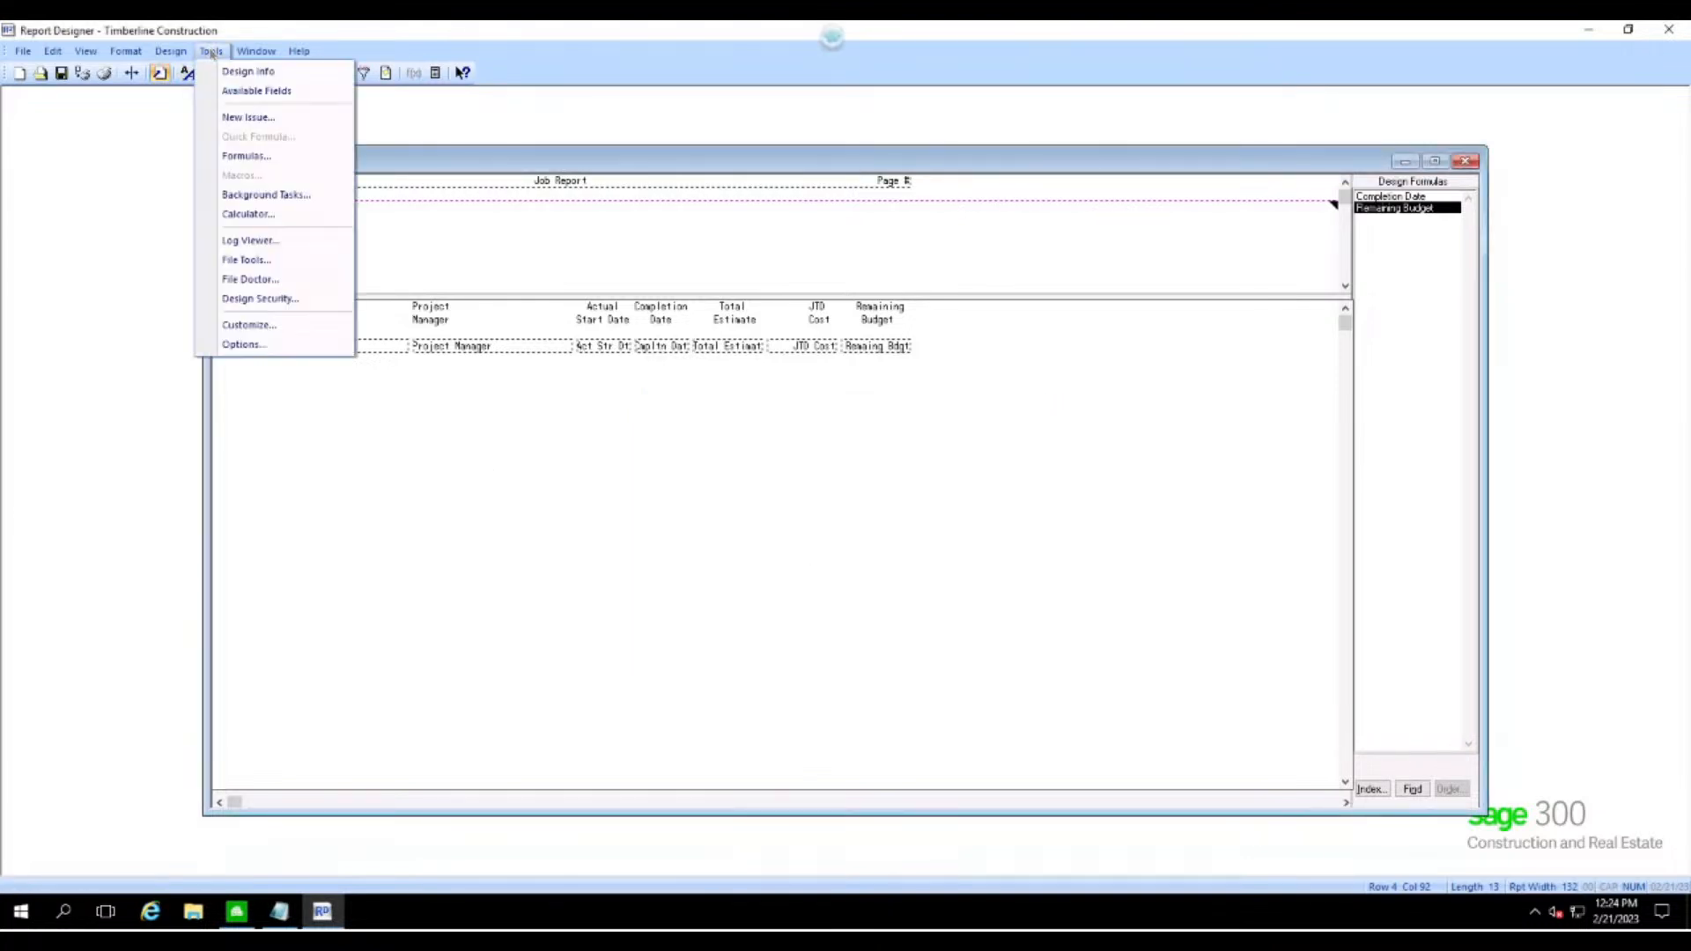
{"action": "left_click", "coordinate": [238, 159]}
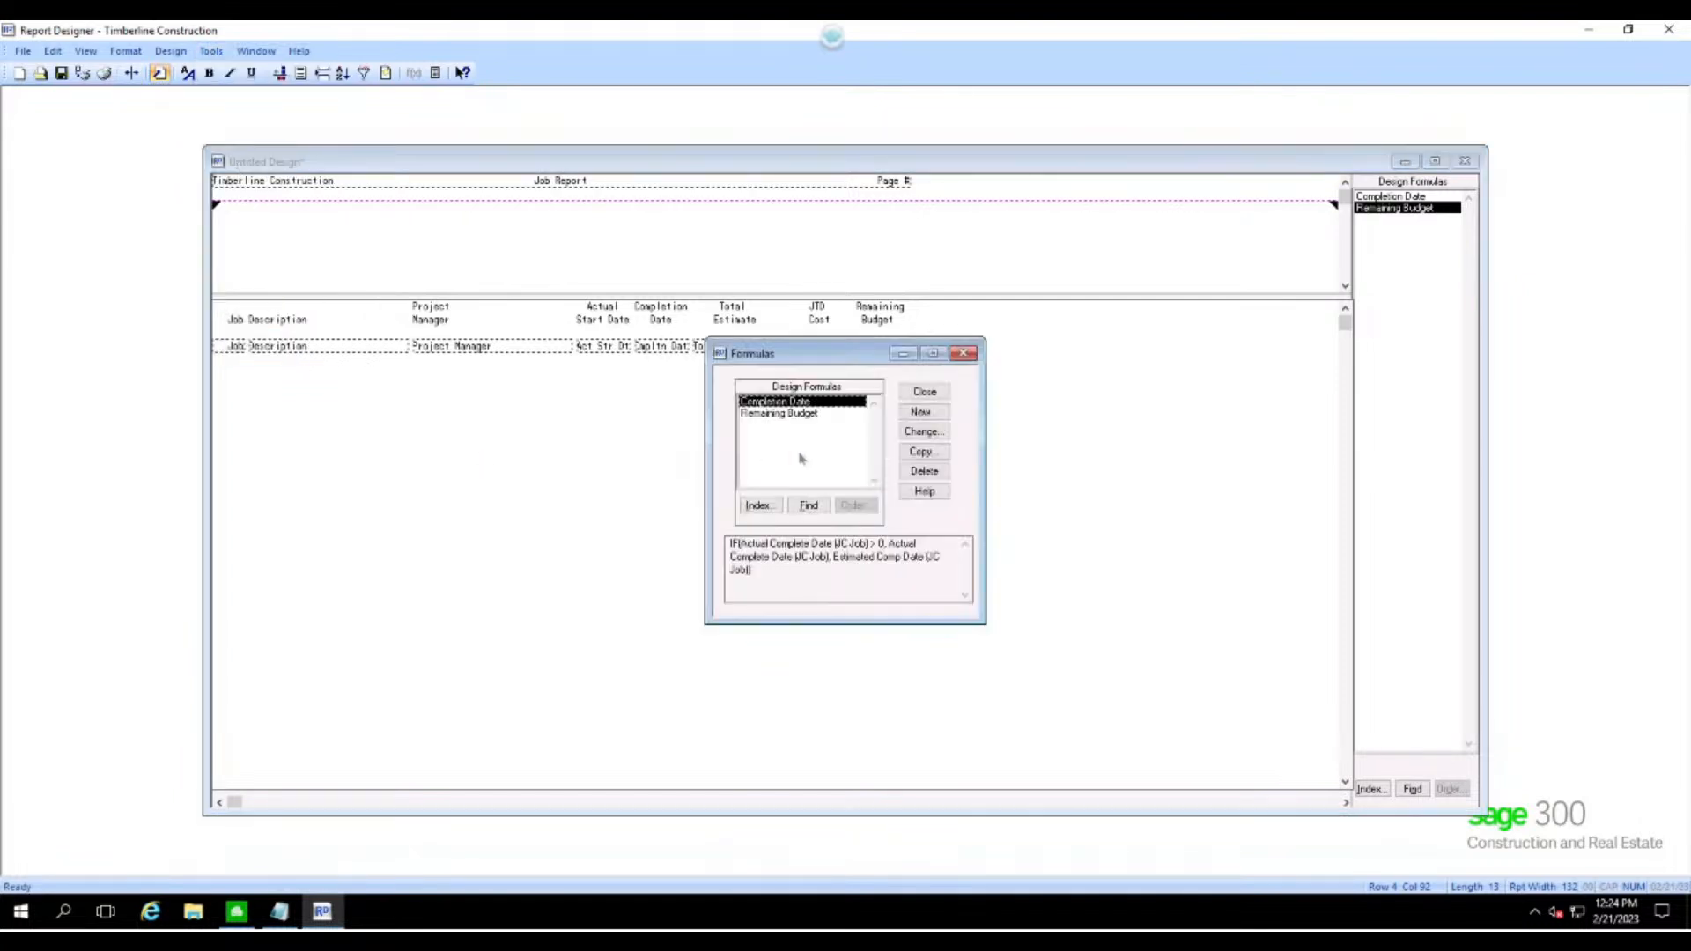
{"action": "left_click", "coordinate": [927, 414]}
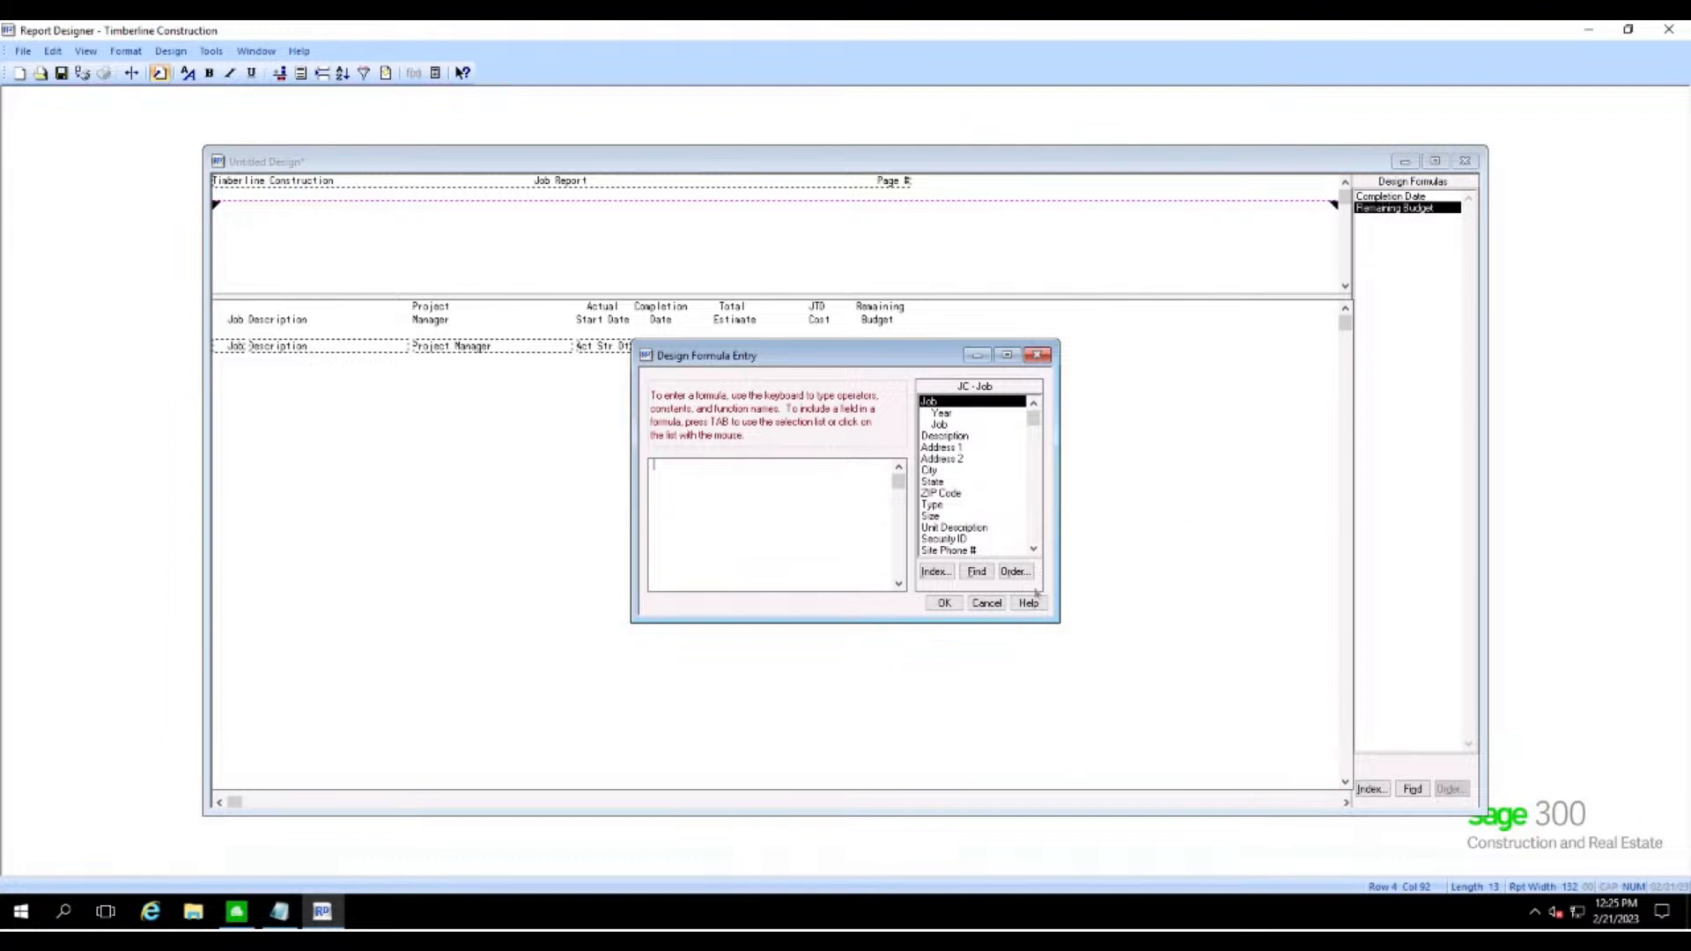
{"action": "left_click", "coordinate": [938, 572]}
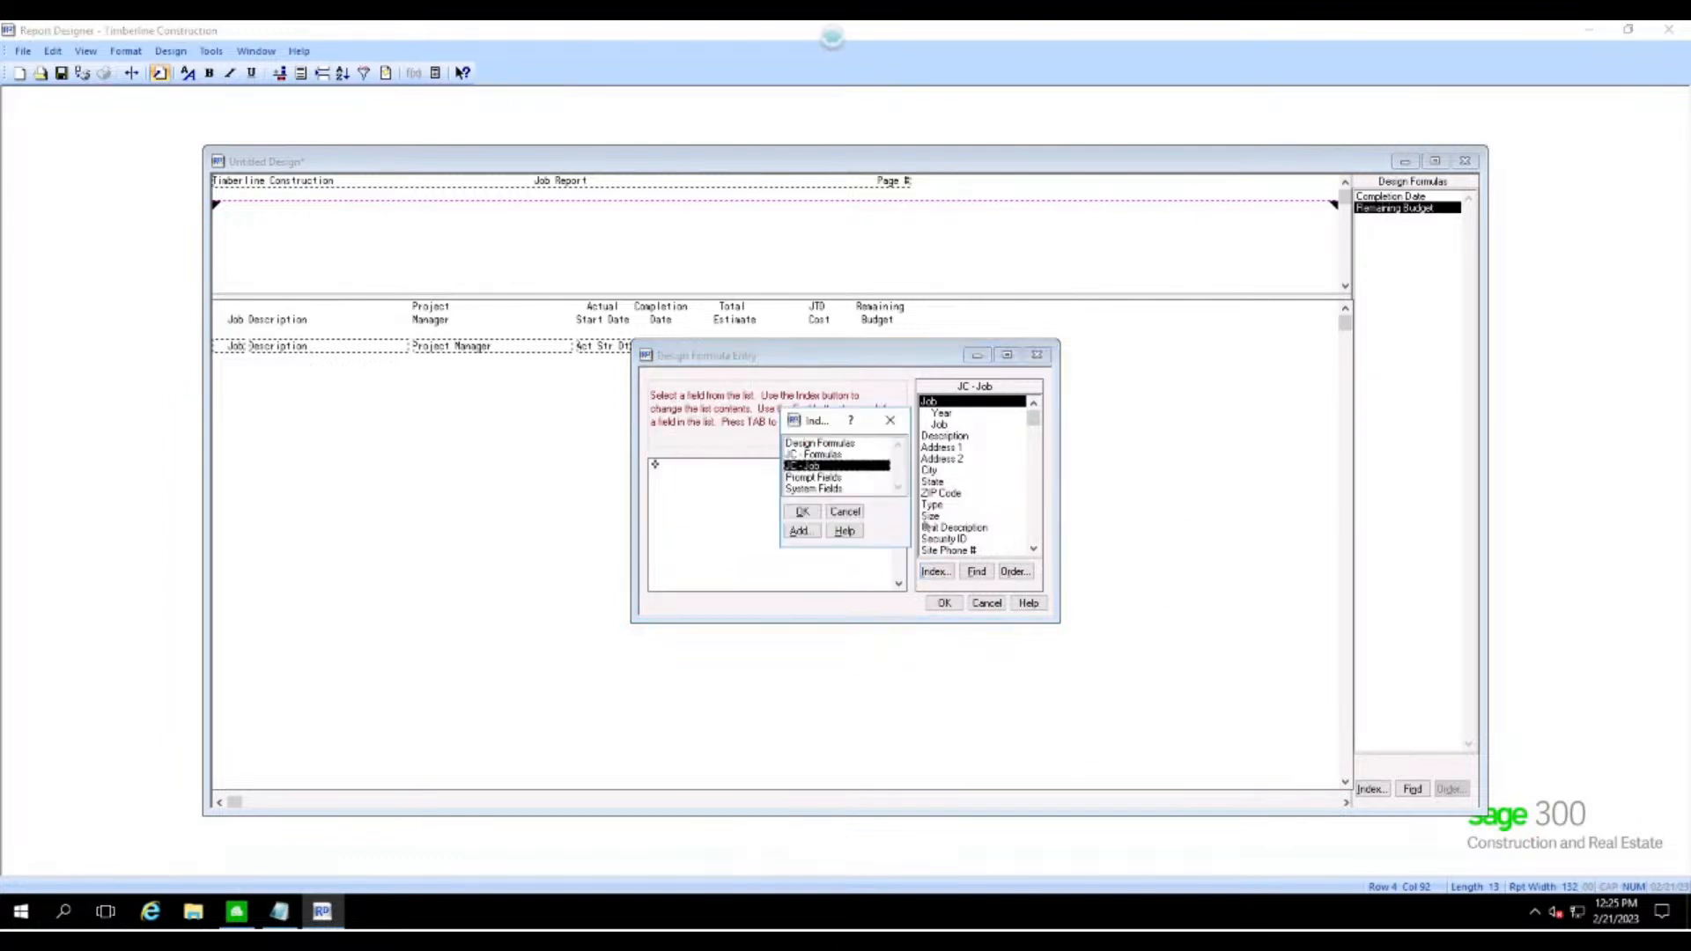
{"action": "left_click", "coordinate": [816, 481]}
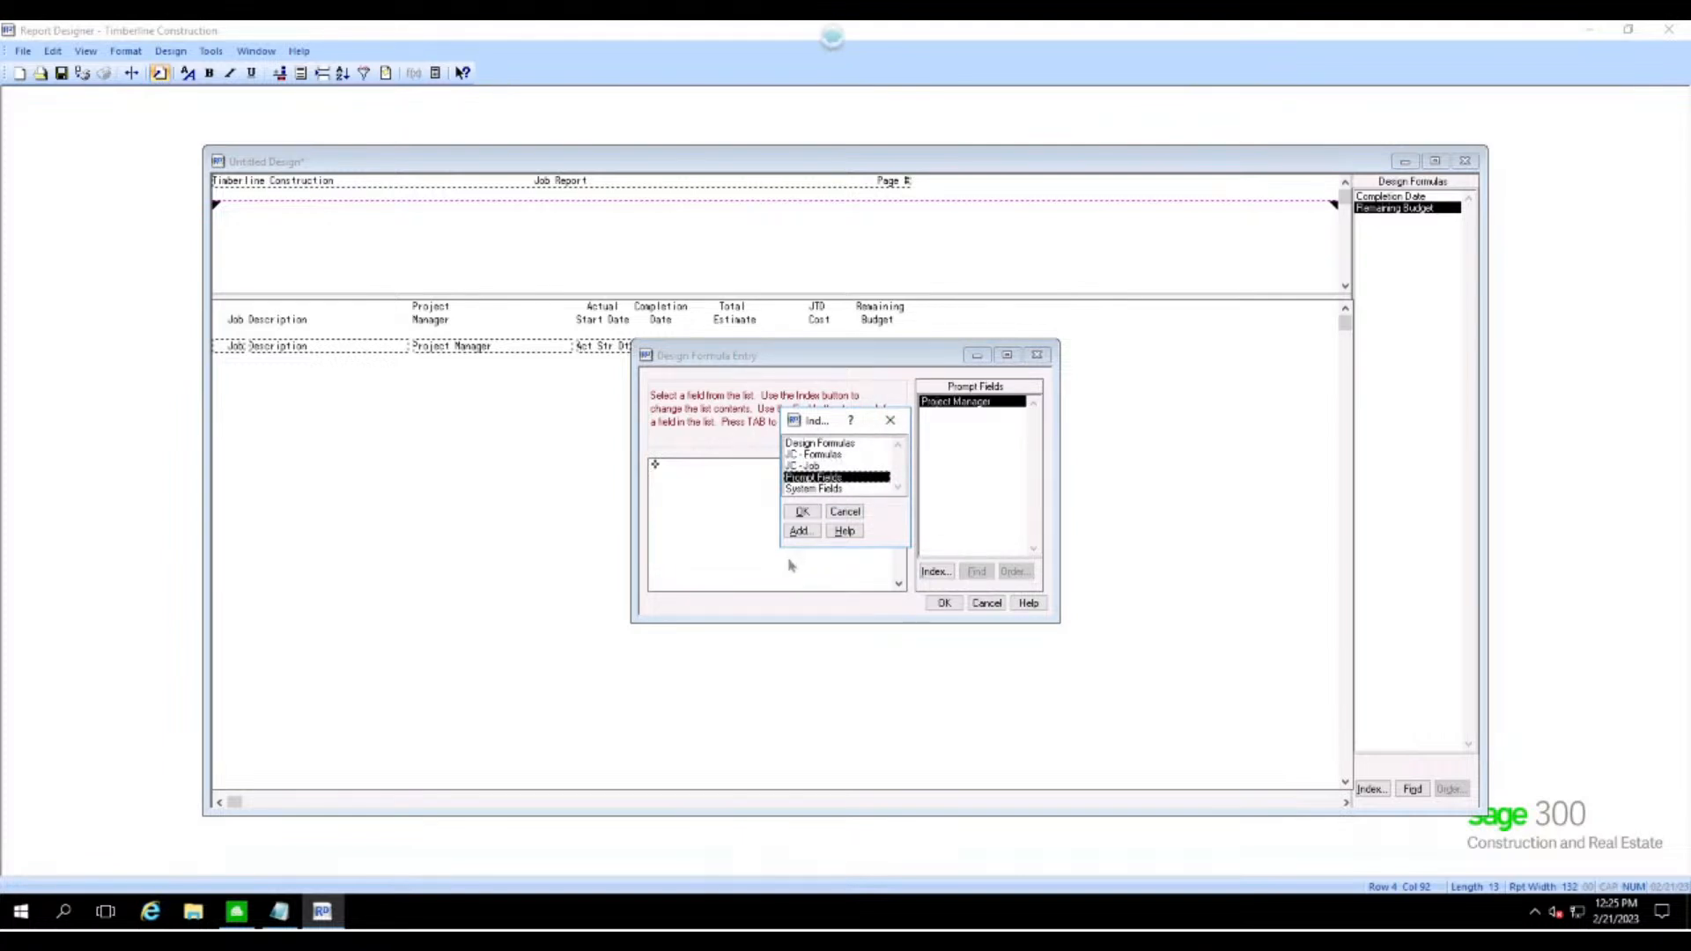
{"action": "double_click", "coordinate": [803, 483]}
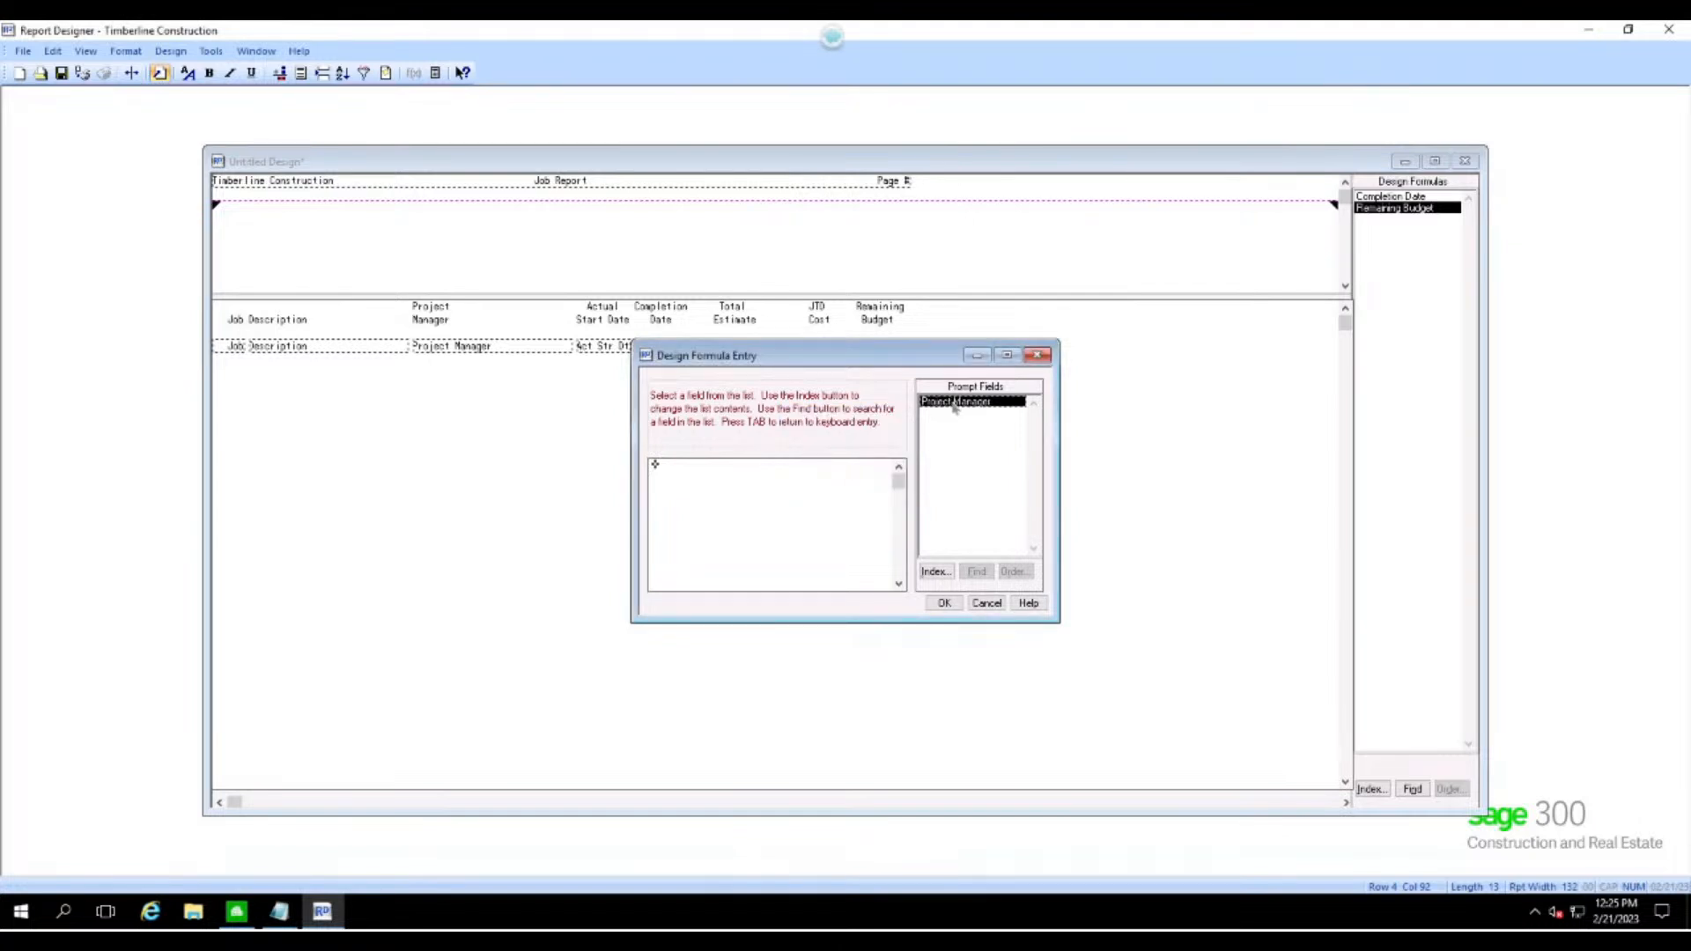
{"action": "left_click", "coordinate": [791, 490]}
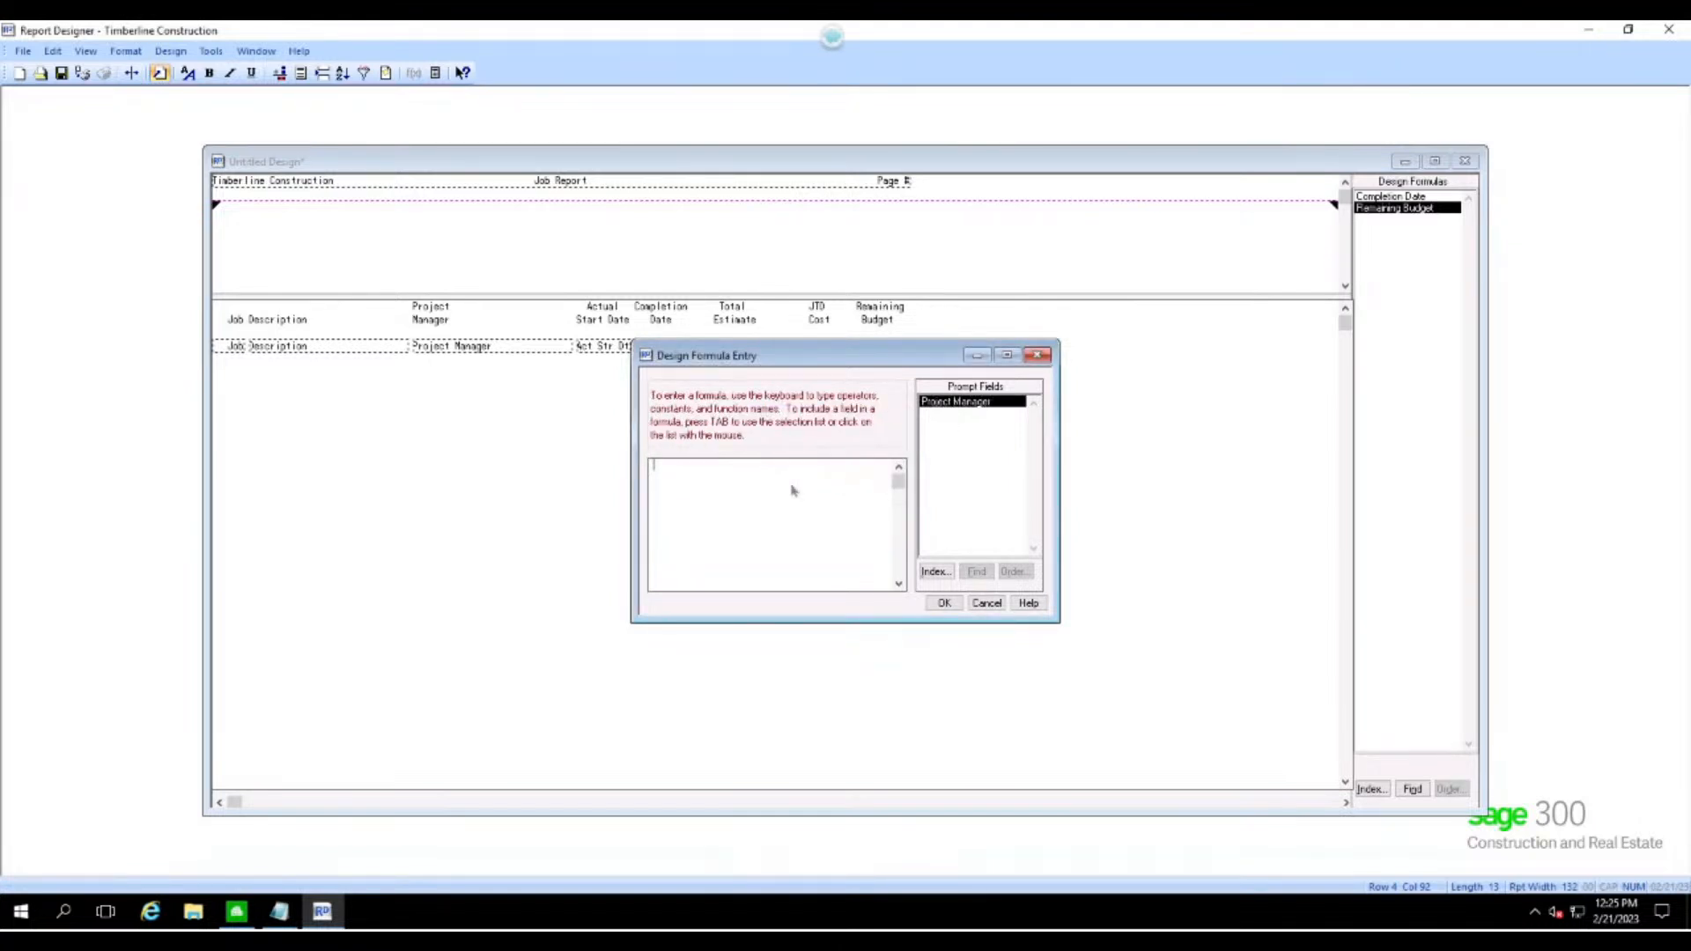
- Start the formula as IF(Project Manager = "", TRUE, using the Project Manager prompt
{"action": "type", "text": "IF"}
{"action": "left_click", "coordinate": [943, 404]}
{"action": "double_click", "coordinate": [944, 404]}
{"action": "type", "text": "= \"\", TRUE,"}
- Add Project Manager prompt = JC - Job Project Manager as the else part and close with )
{"action": "left_click", "coordinate": [947, 409]}
{"action": "left_click", "coordinate": [888, 469]}
{"action": "left_click", "coordinate": [857, 528]}
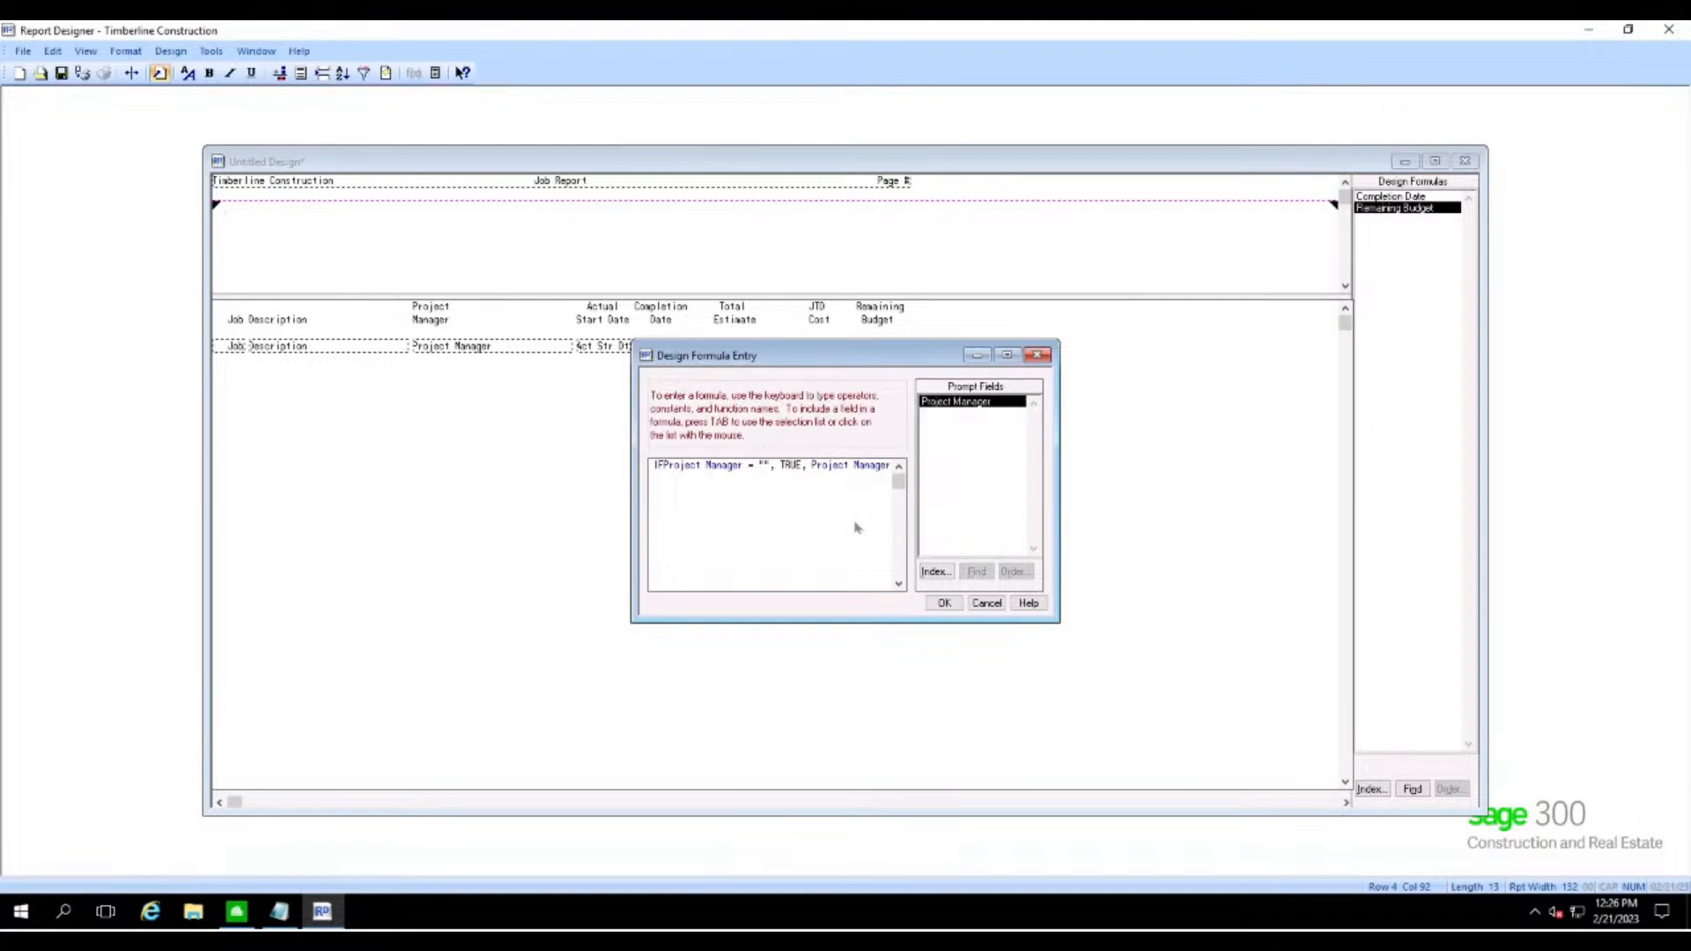
{"action": "left_click", "coordinate": [933, 573]}
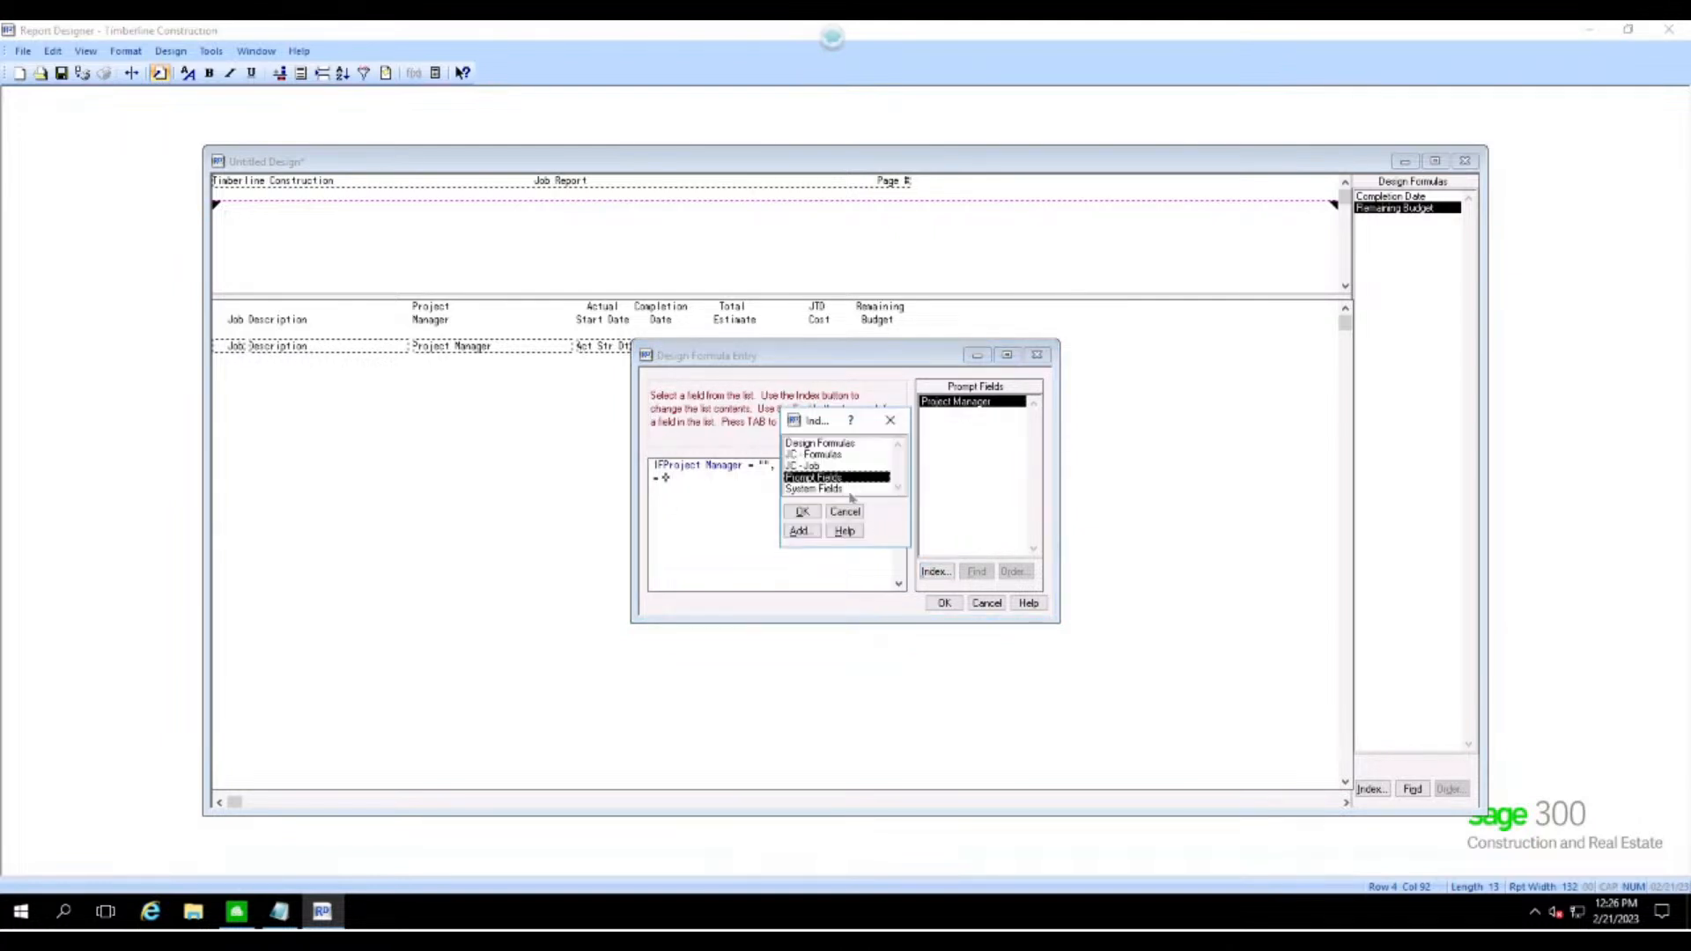
{"action": "left_click", "coordinate": [815, 466]}
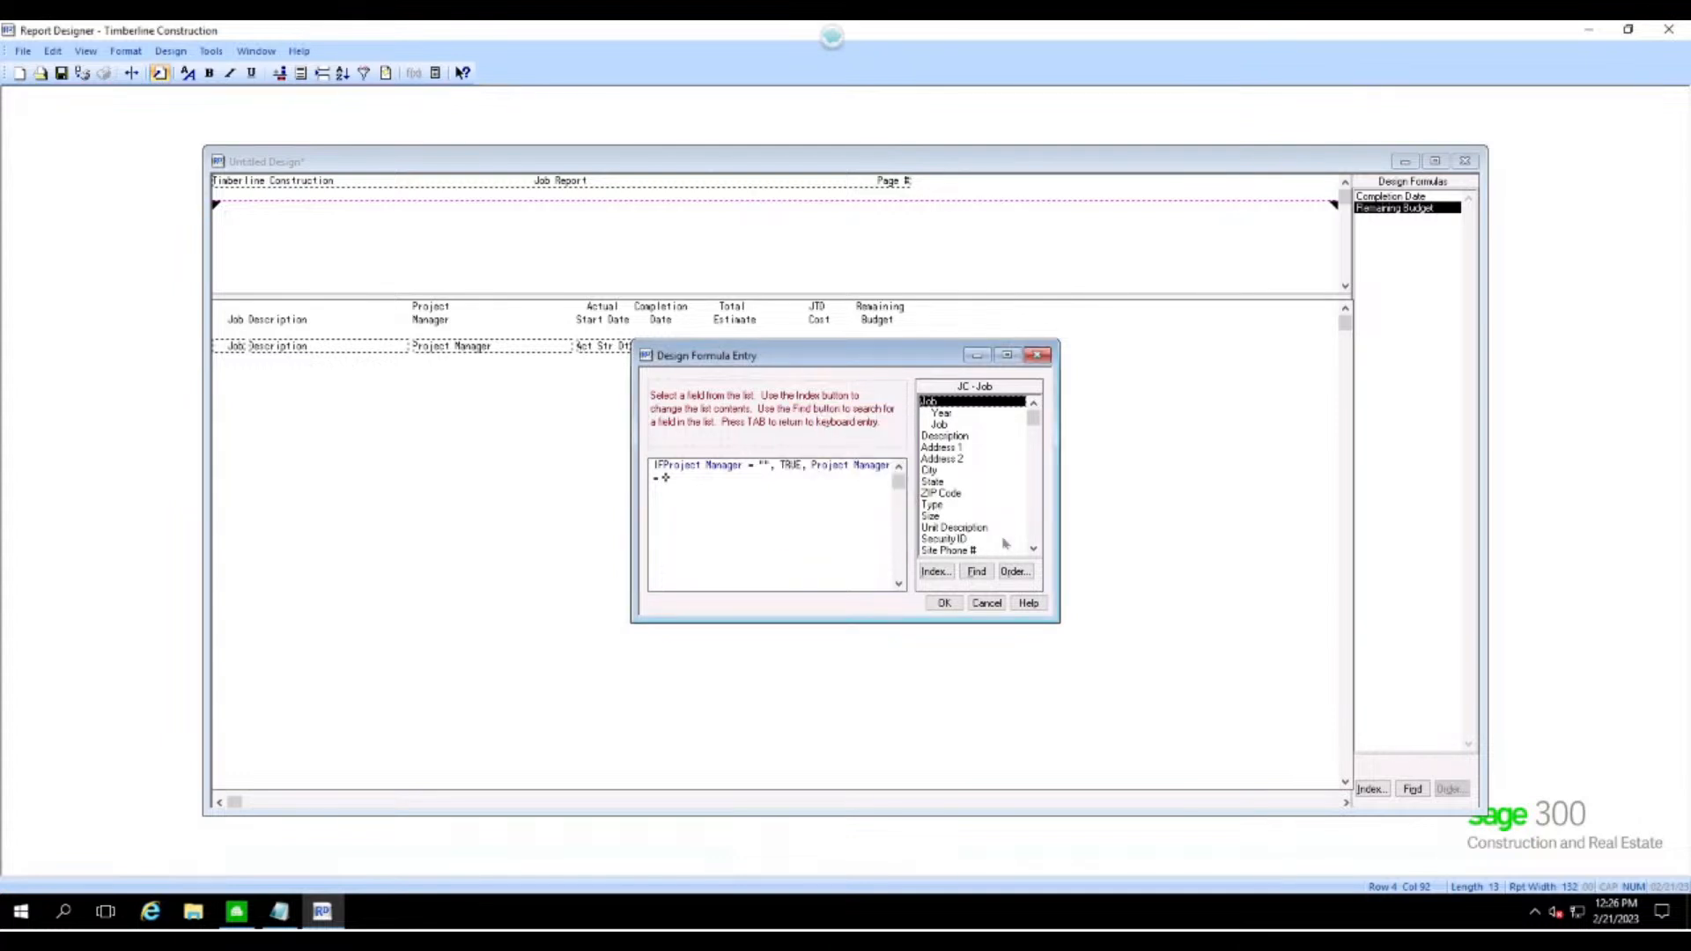
{"action": "scroll", "coordinate": [1002, 523], "scroll_direction": "down", "scroll_amount": 2}
{"action": "left_click", "coordinate": [975, 519]}
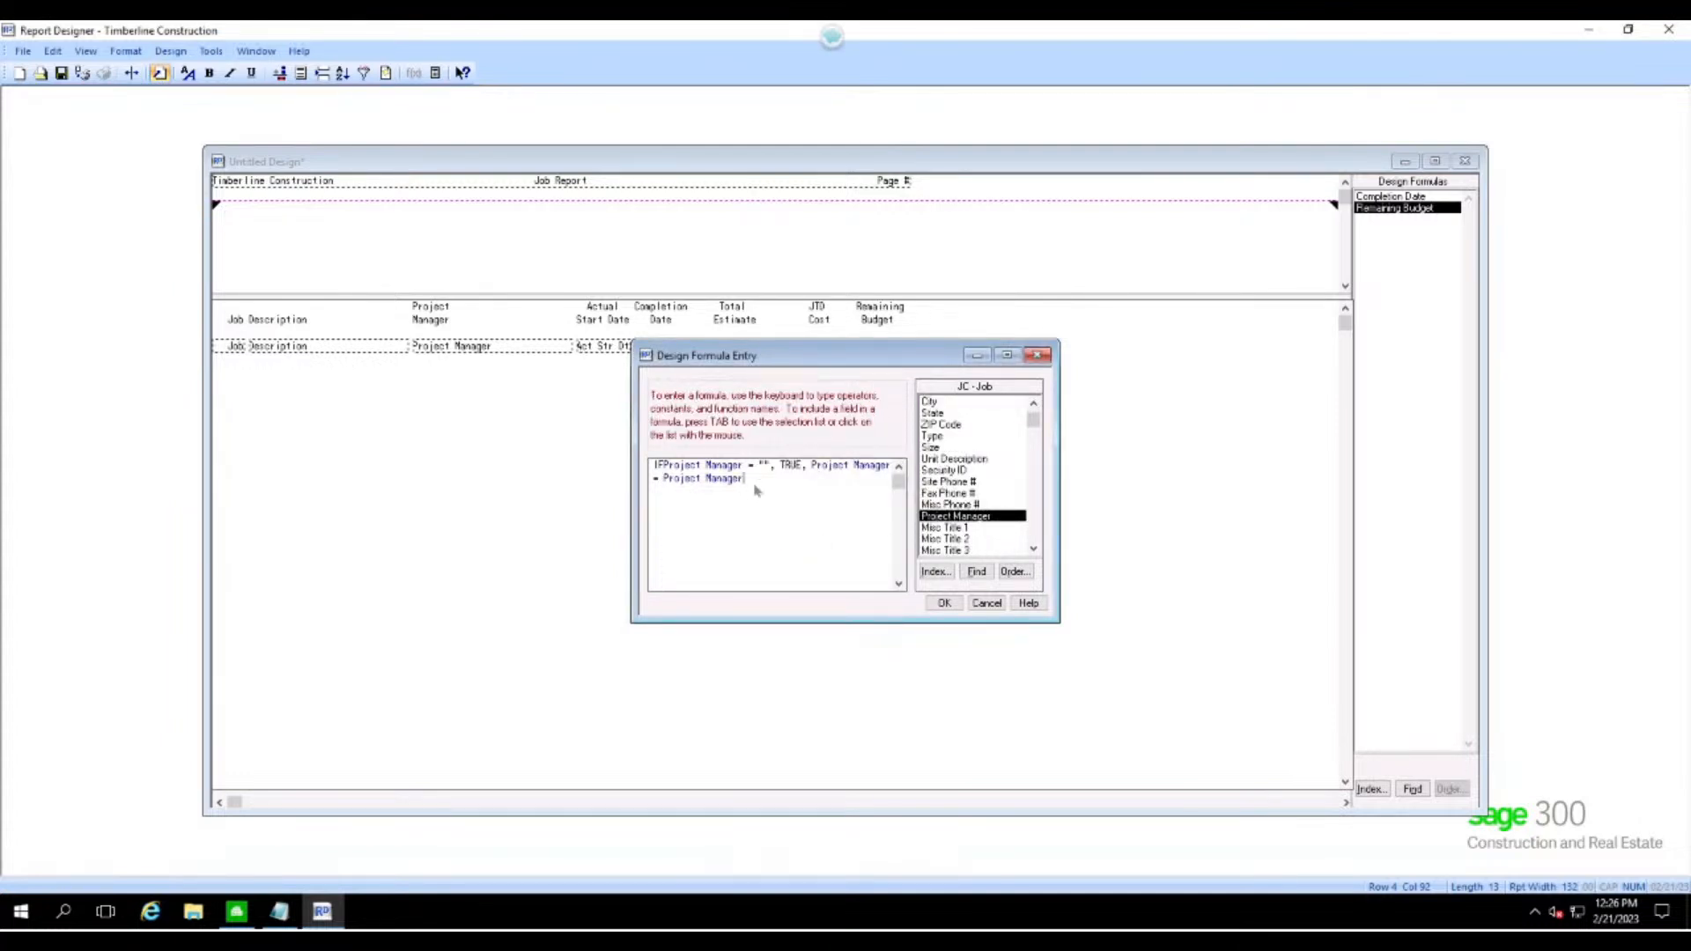
{"action": "type", "text": ")"}
- Check which Project Manager fields are referenced and address the not-enough-parameters warning
{"action": "left_click", "coordinate": [718, 472]}
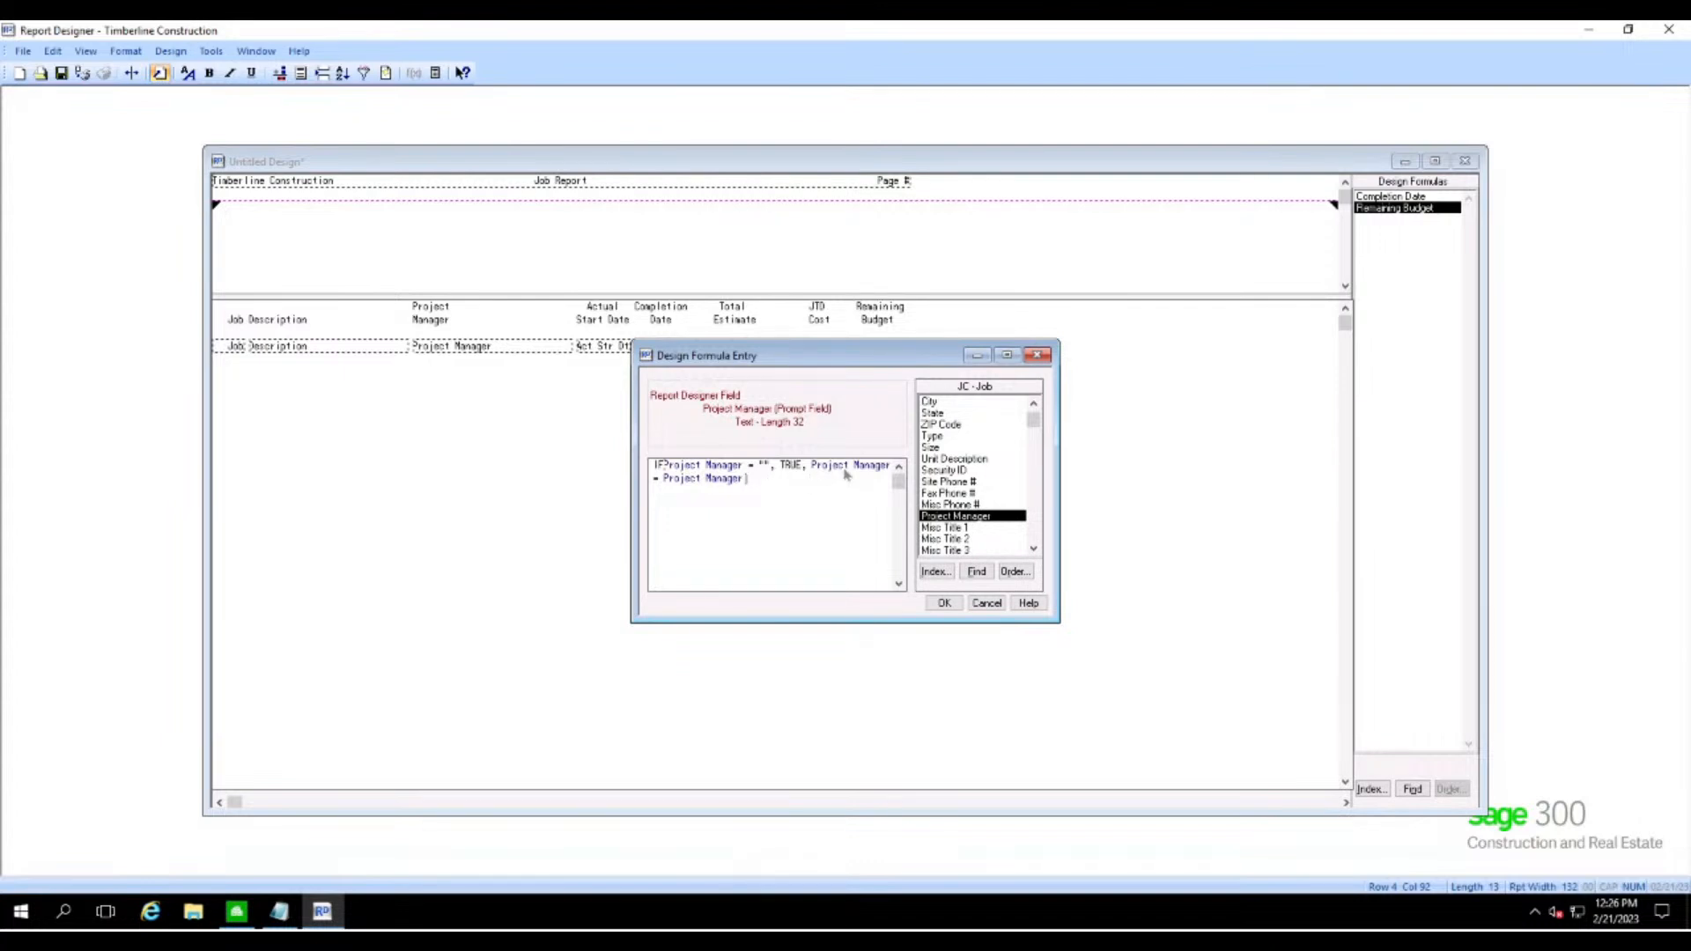
{"action": "left_click", "coordinate": [694, 482]}
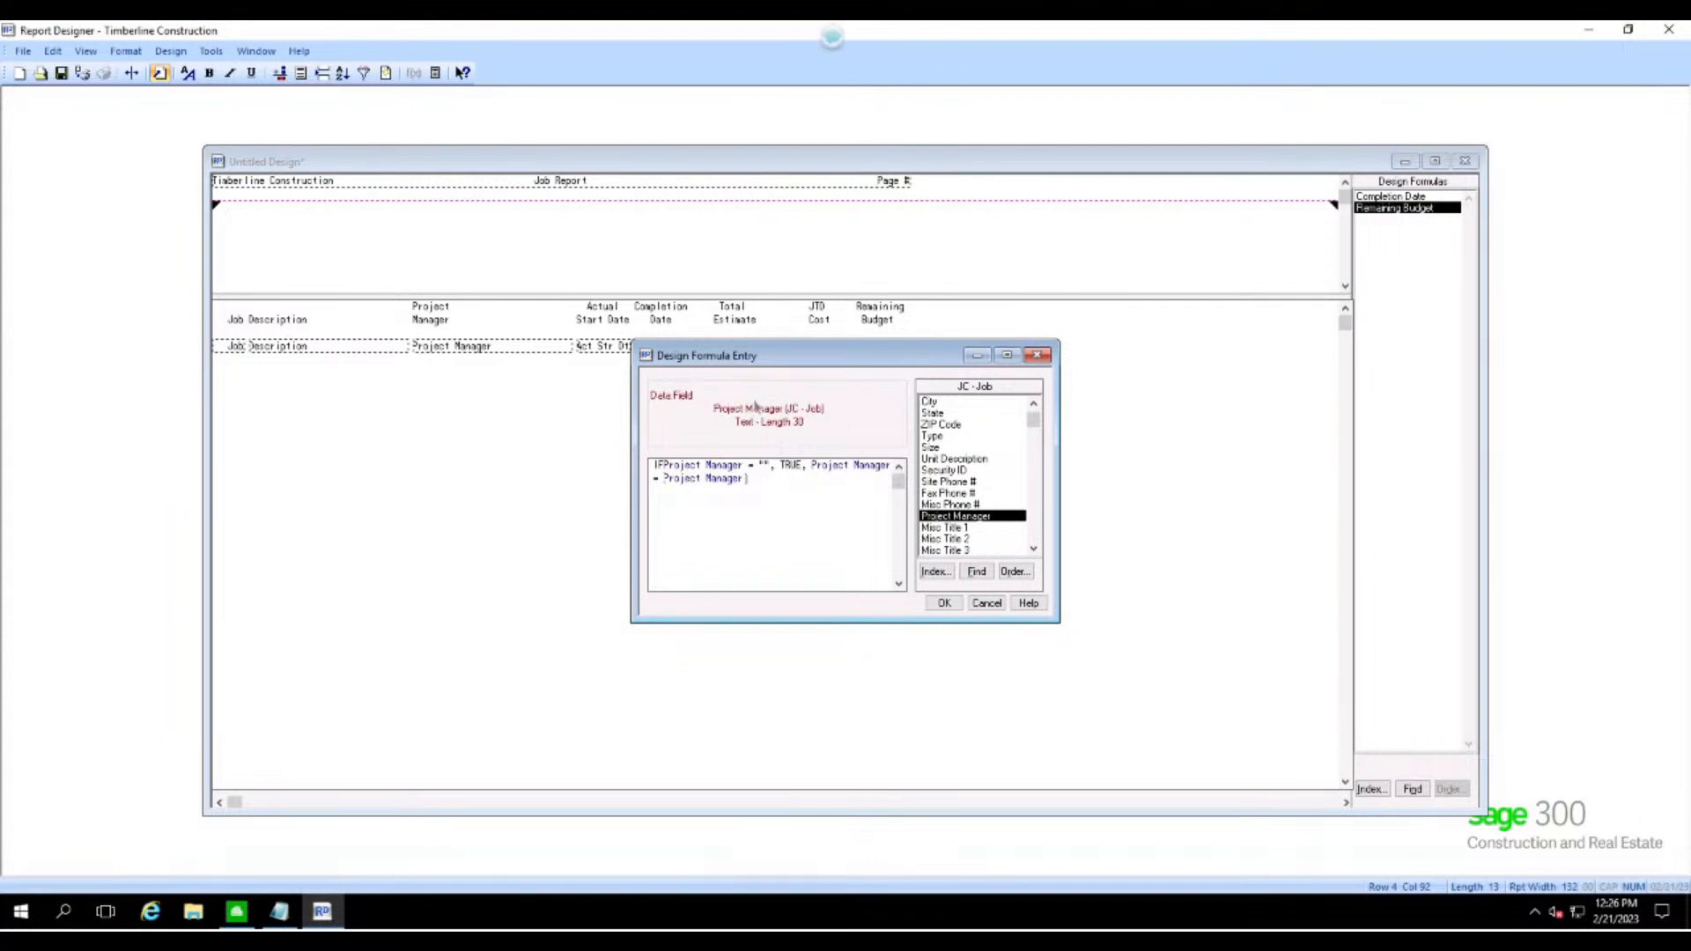
{"action": "left_click", "coordinate": [716, 467]}
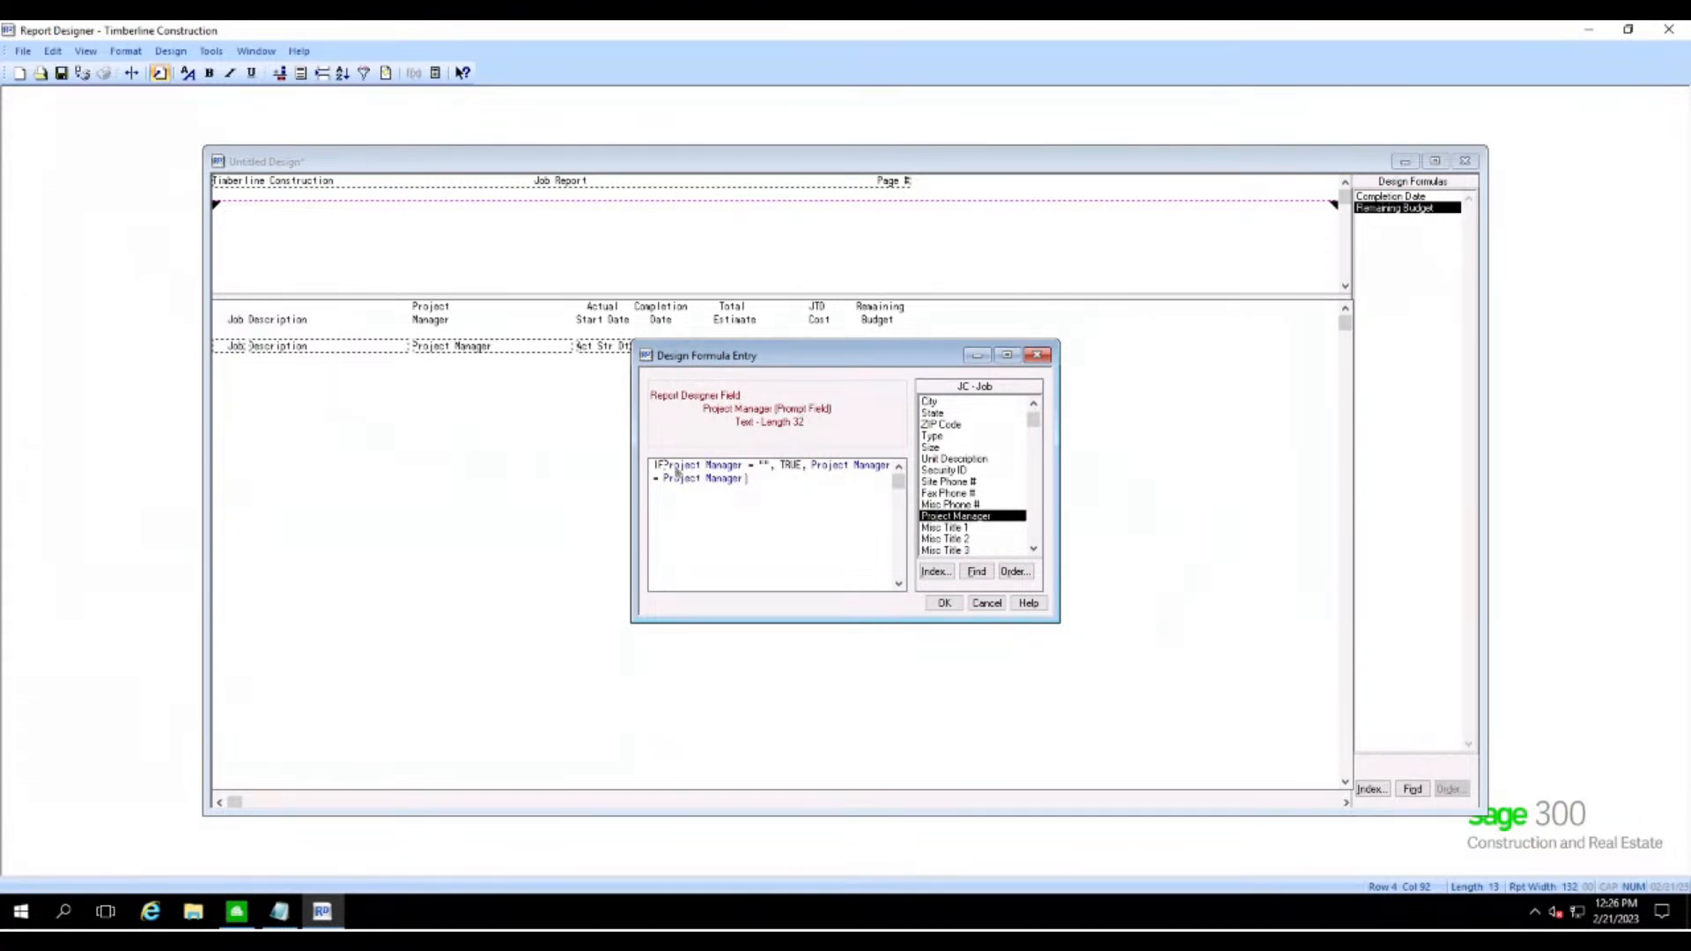
{"action": "left_click", "coordinate": [780, 466]}
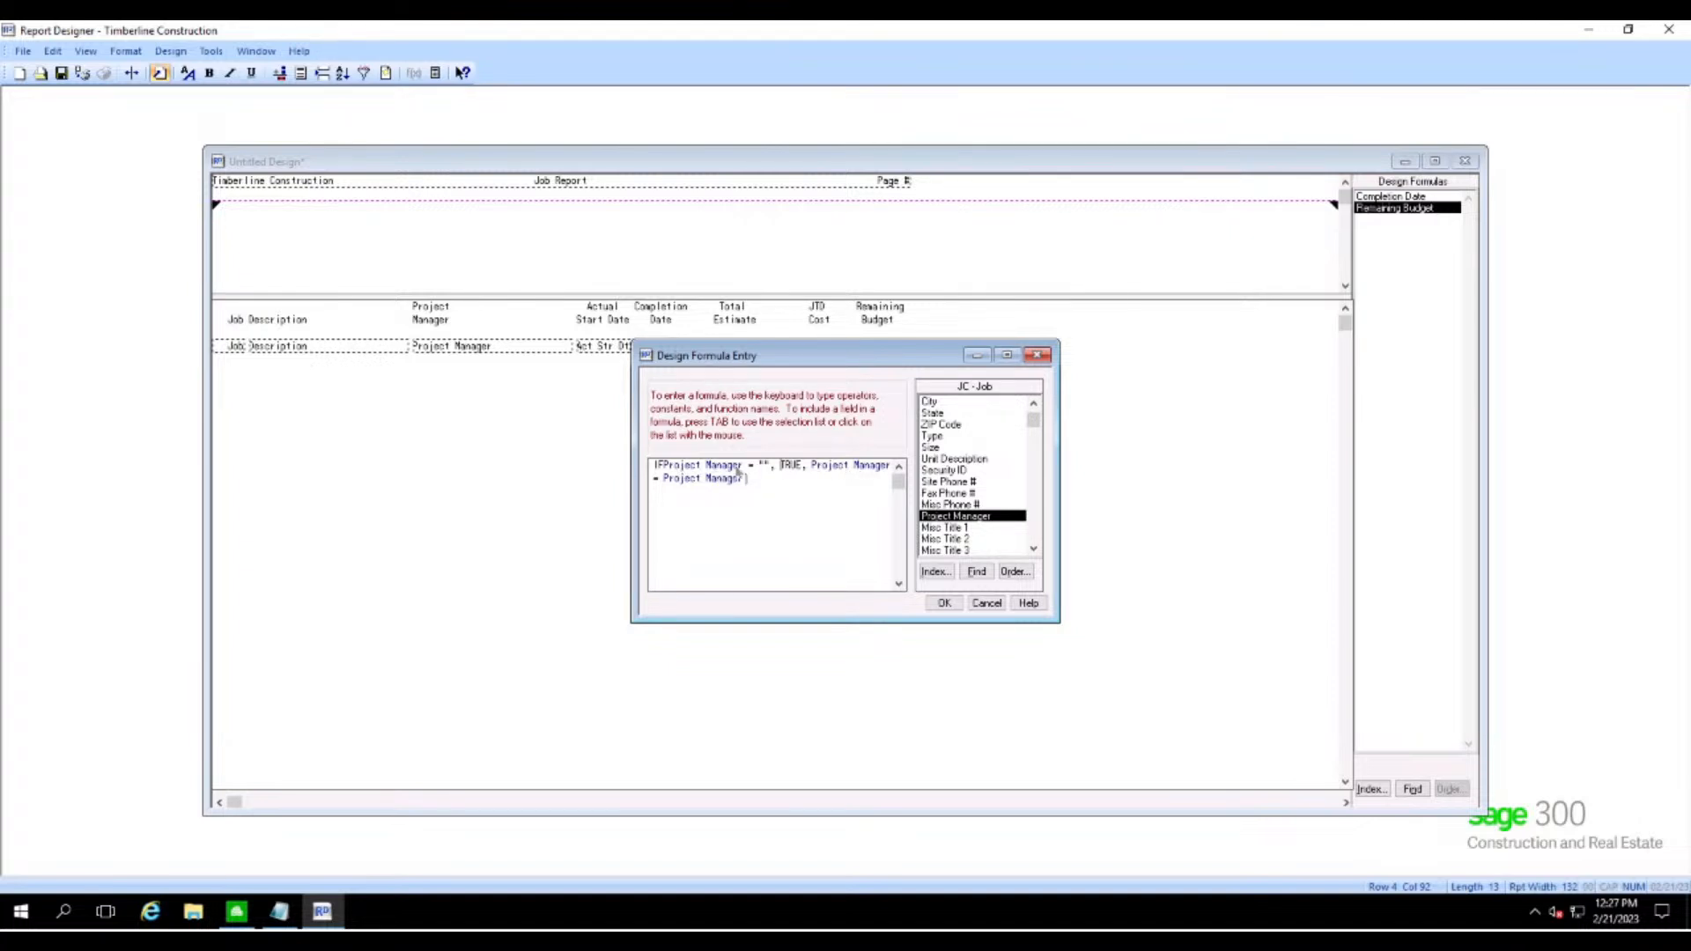
{"action": "left_click", "coordinate": [851, 471]}
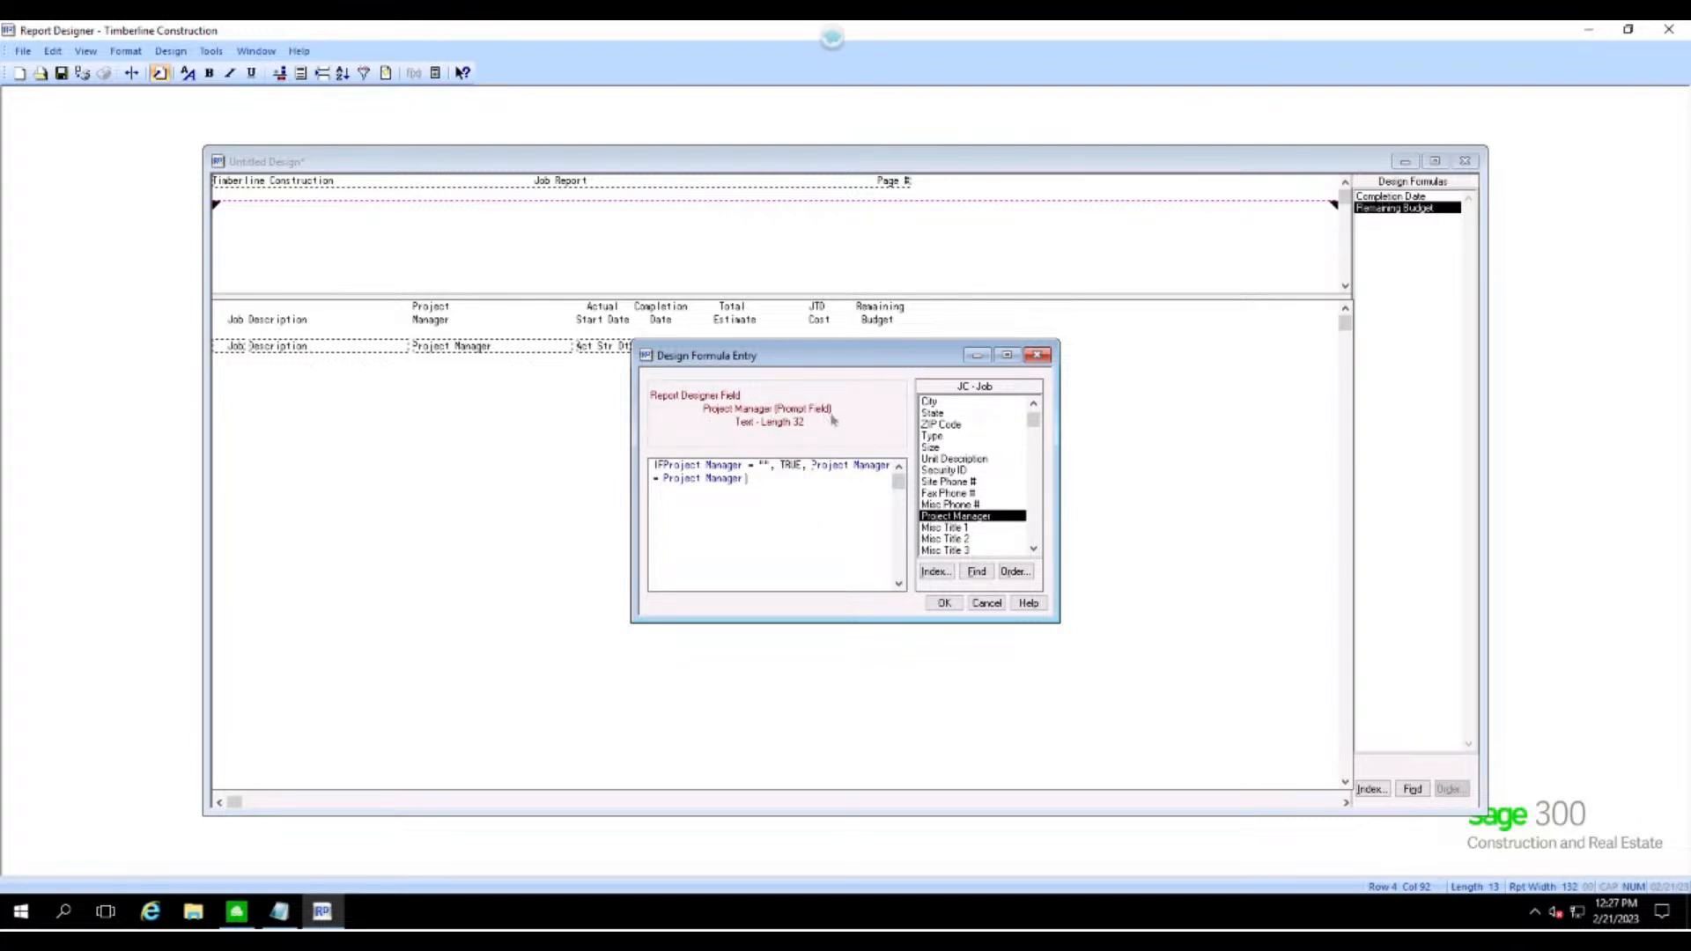
{"action": "left_click", "coordinate": [699, 491]}
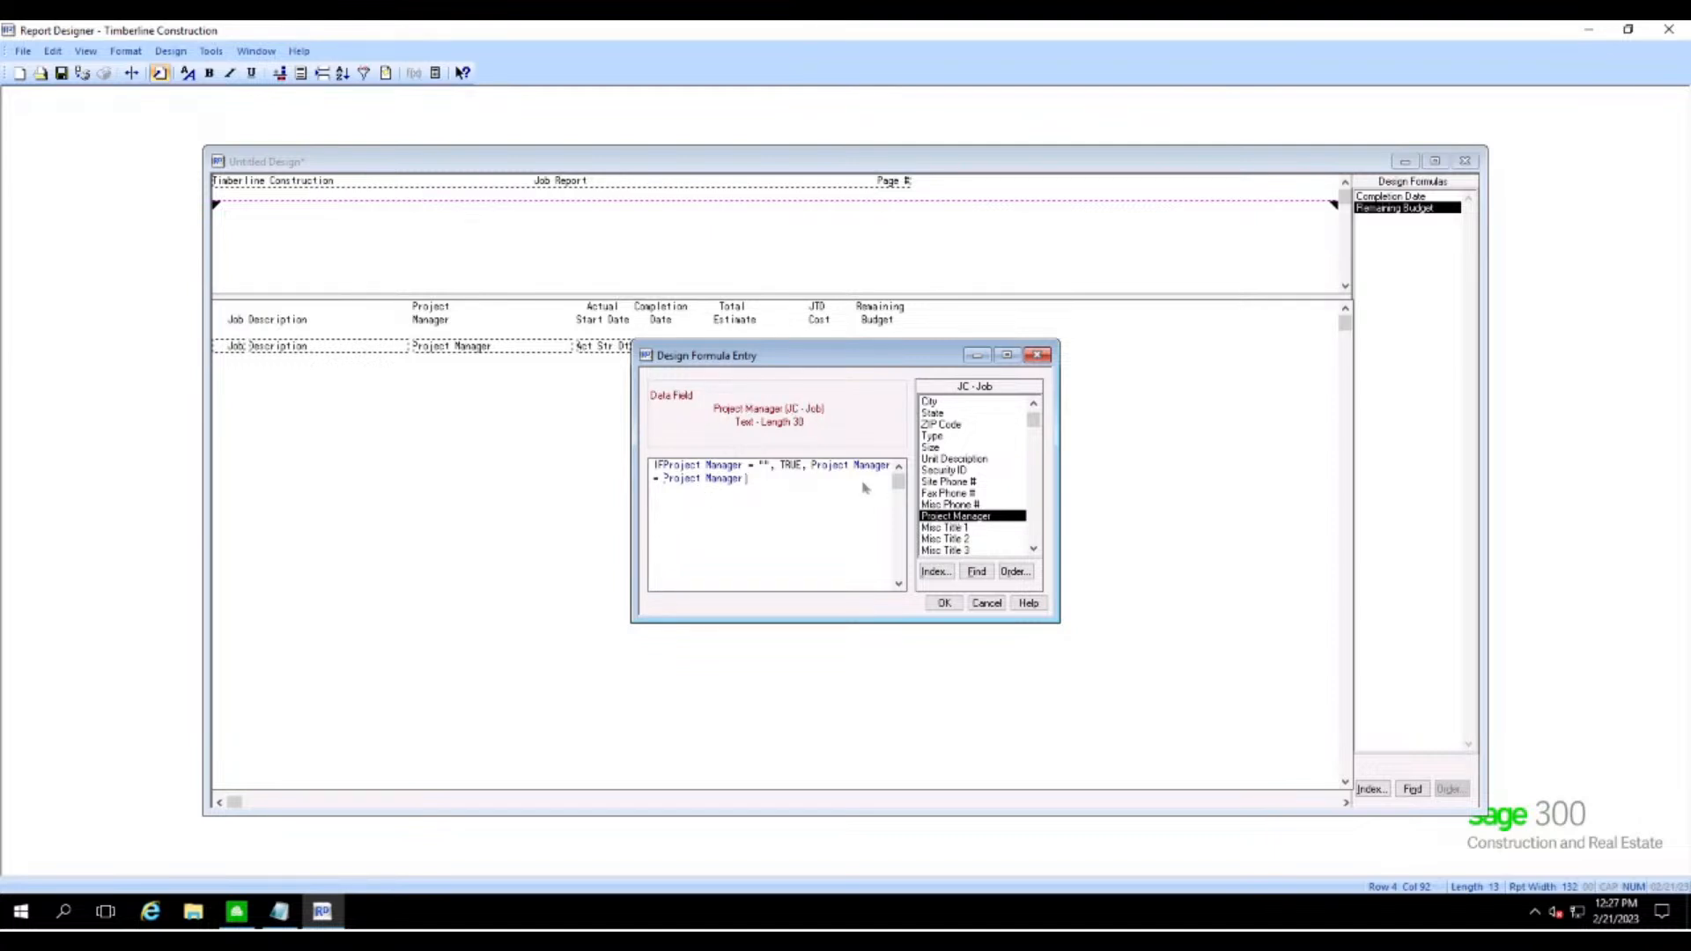
{"action": "left_click", "coordinate": [832, 473]}
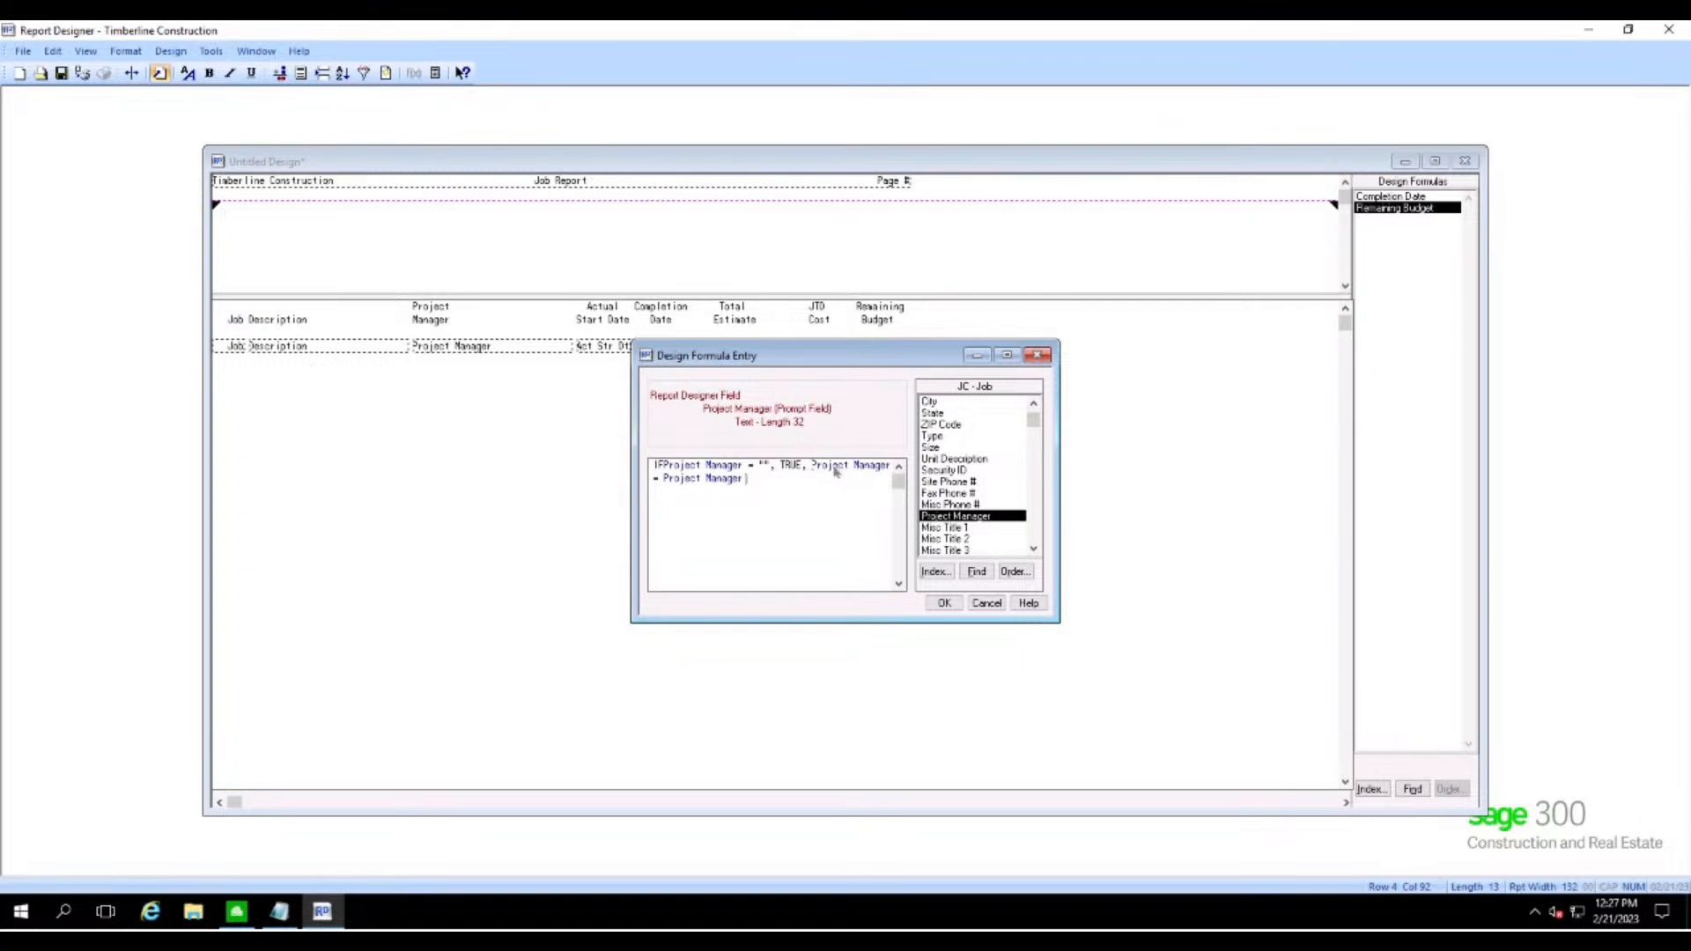
{"action": "left_click", "coordinate": [944, 606]}
{"action": "left_click", "coordinate": [883, 502]}
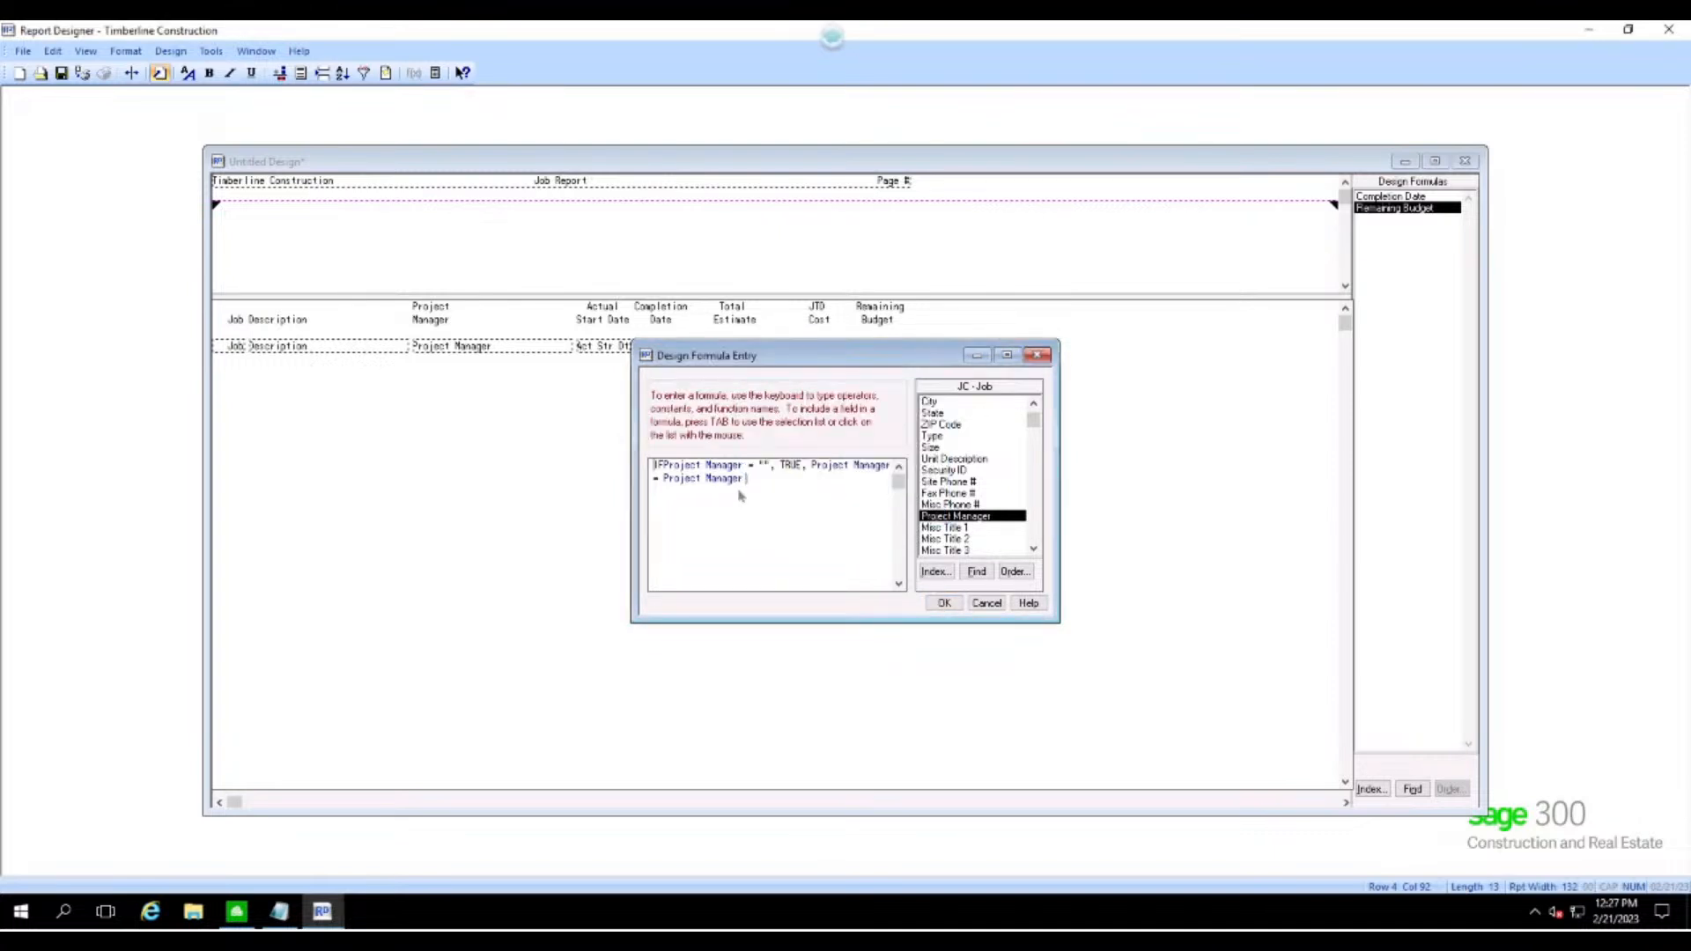
{"action": "left_click", "coordinate": [666, 468]}
{"action": "left_click", "coordinate": [674, 467]}
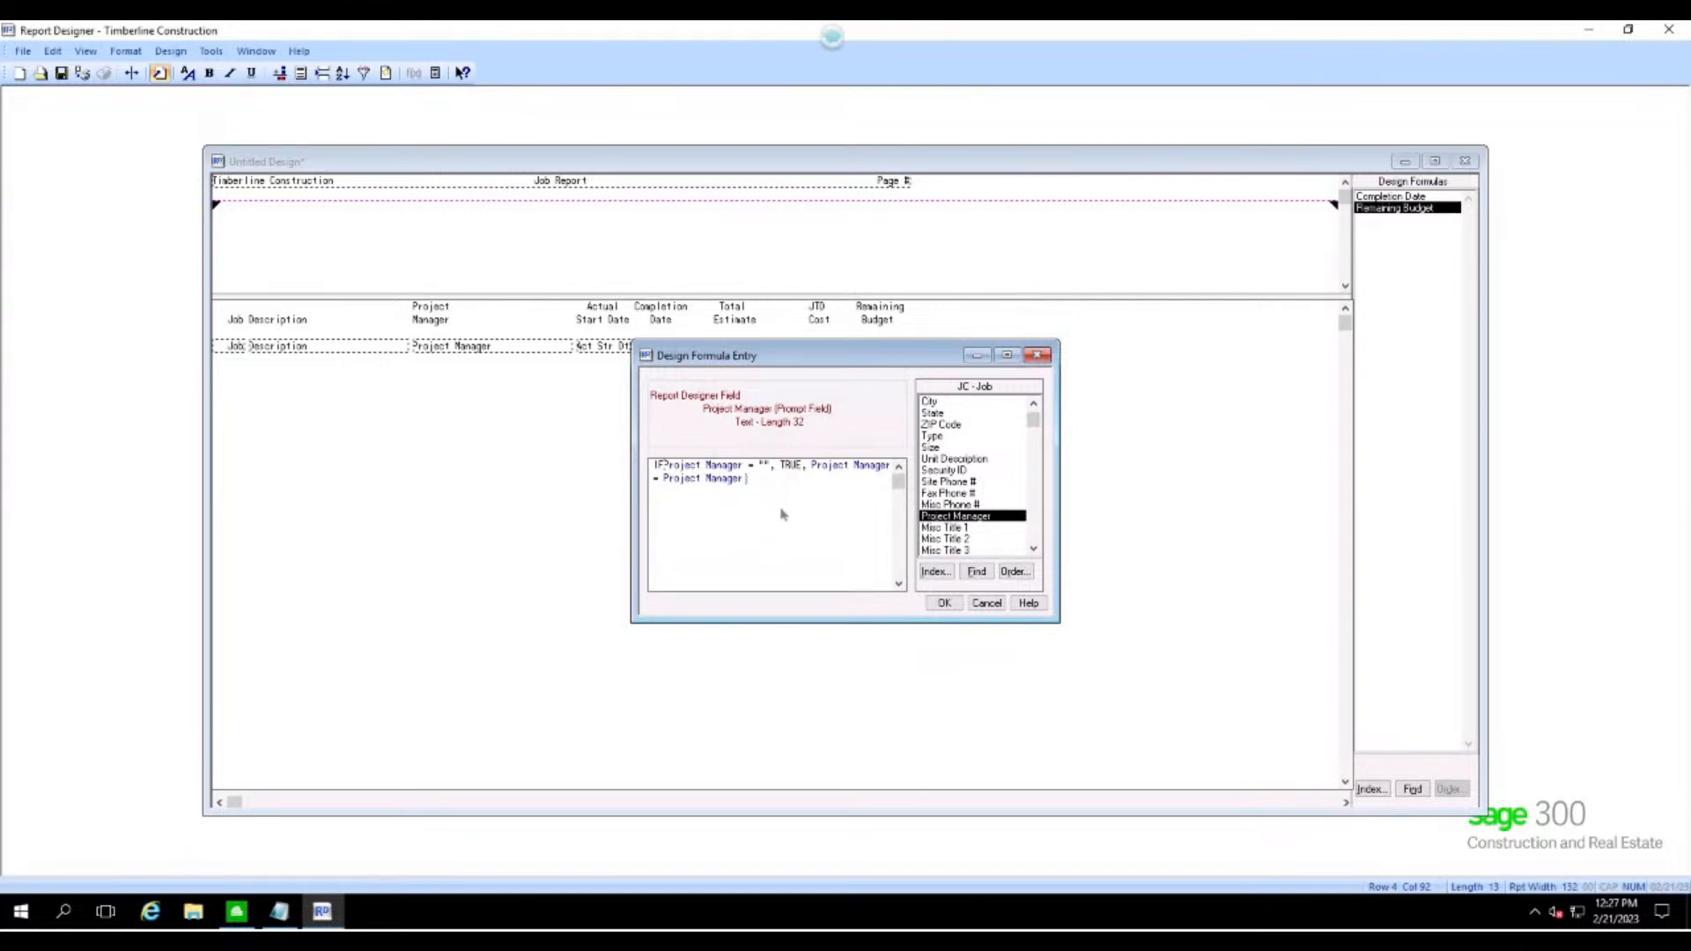
{"action": "key", "text": "Delete"}
{"action": "type", "text": "("}
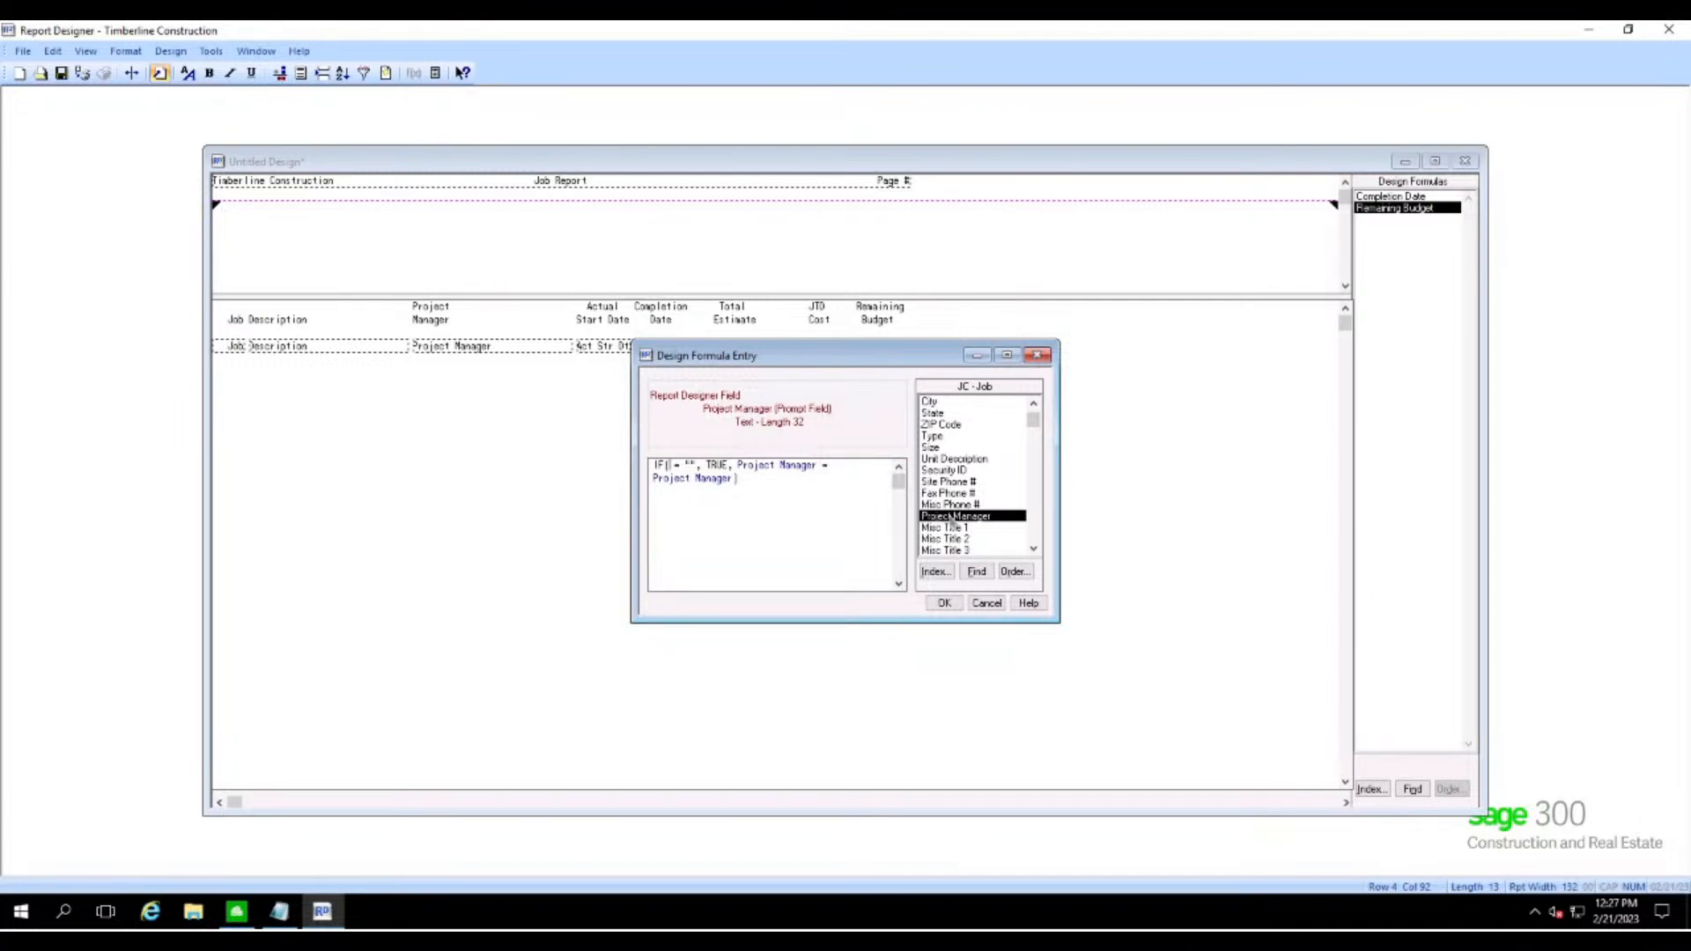
{"action": "left_click", "coordinate": [925, 571]}
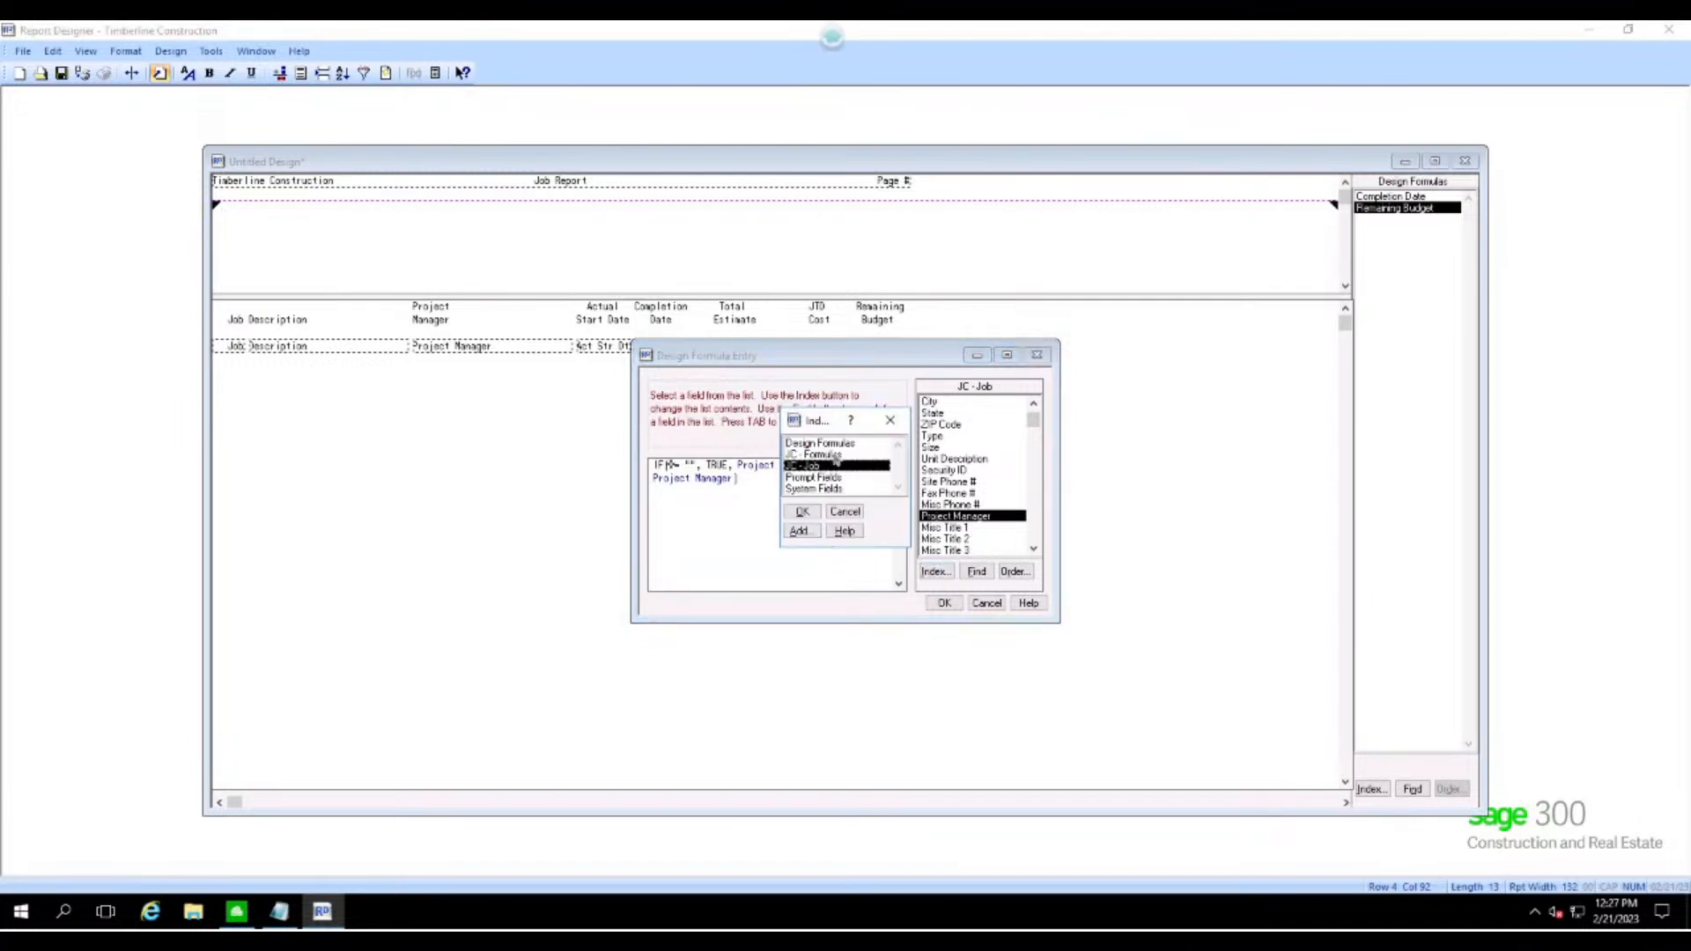
{"action": "left_click", "coordinate": [815, 477]}
{"action": "left_click", "coordinate": [802, 512]}
{"action": "left_click", "coordinate": [946, 403]}
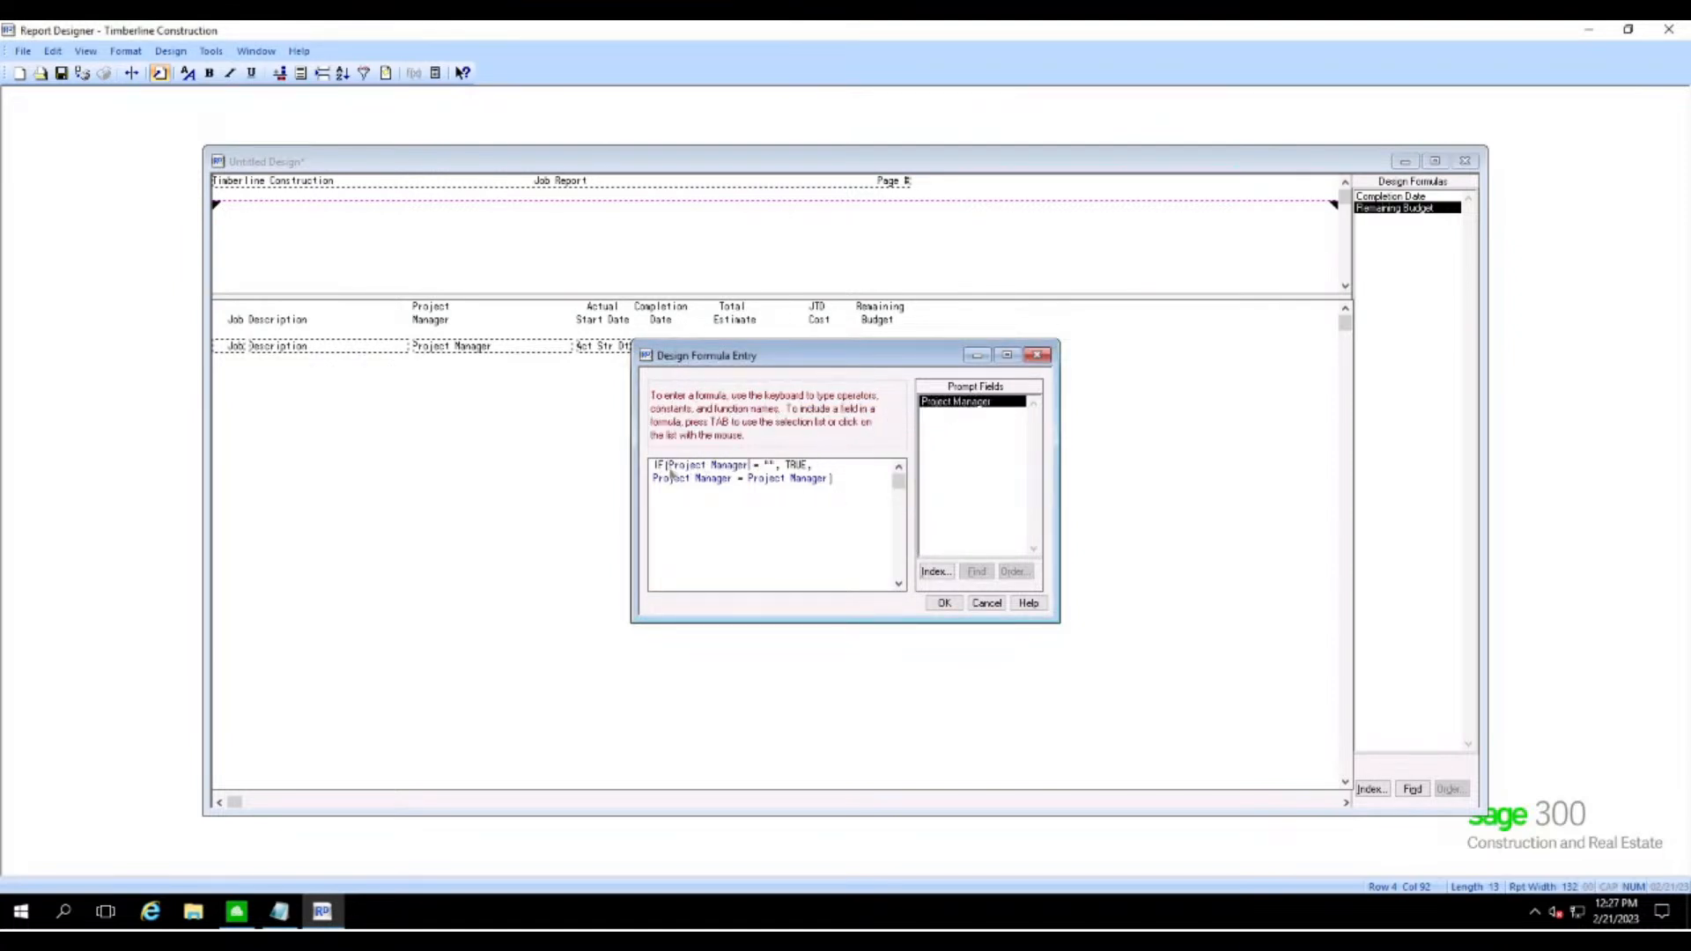
{"action": "left_click", "coordinate": [703, 478]}
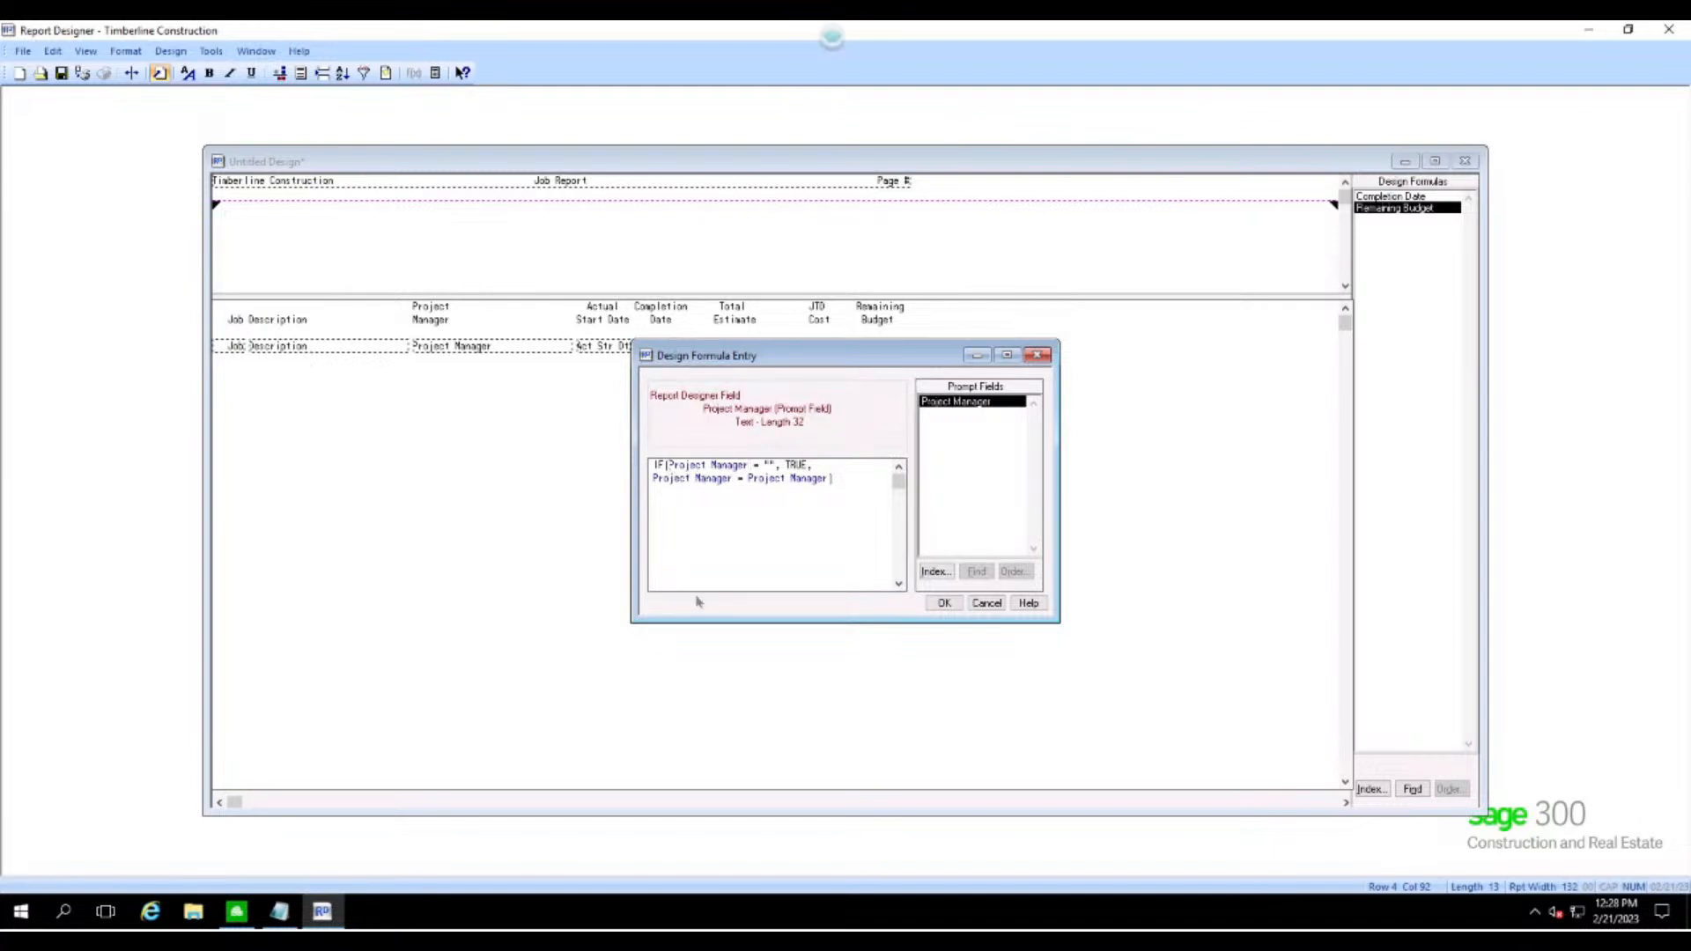
{"action": "left_click", "coordinate": [792, 468]}
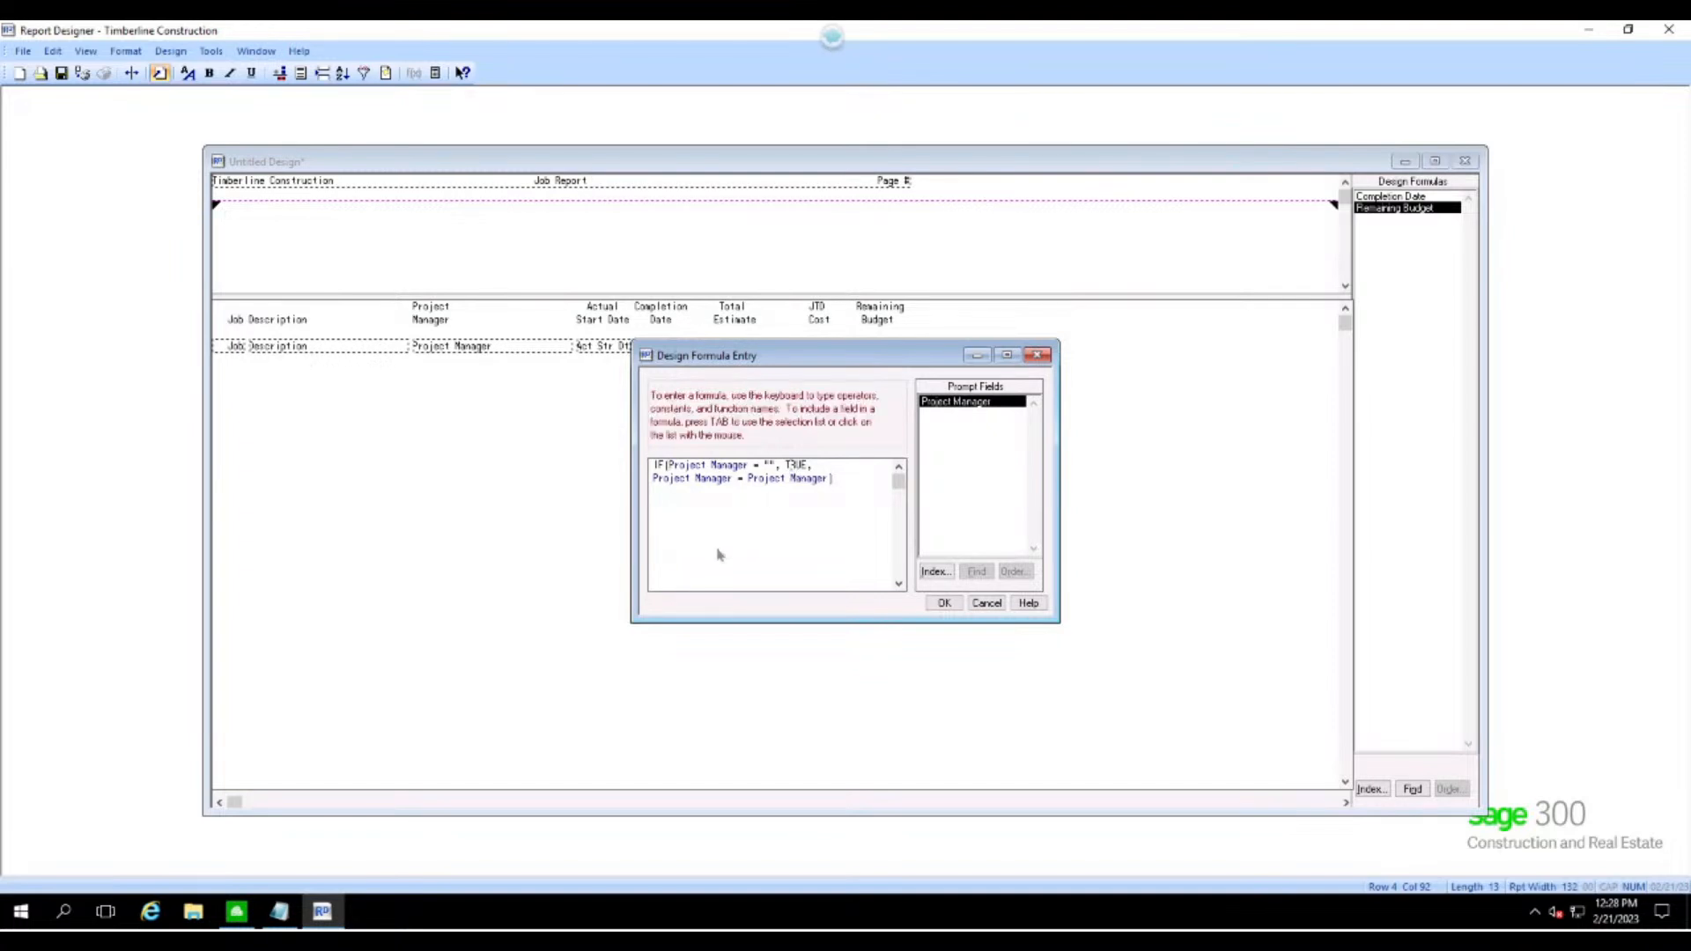
{"action": "left_click", "coordinate": [690, 481]}
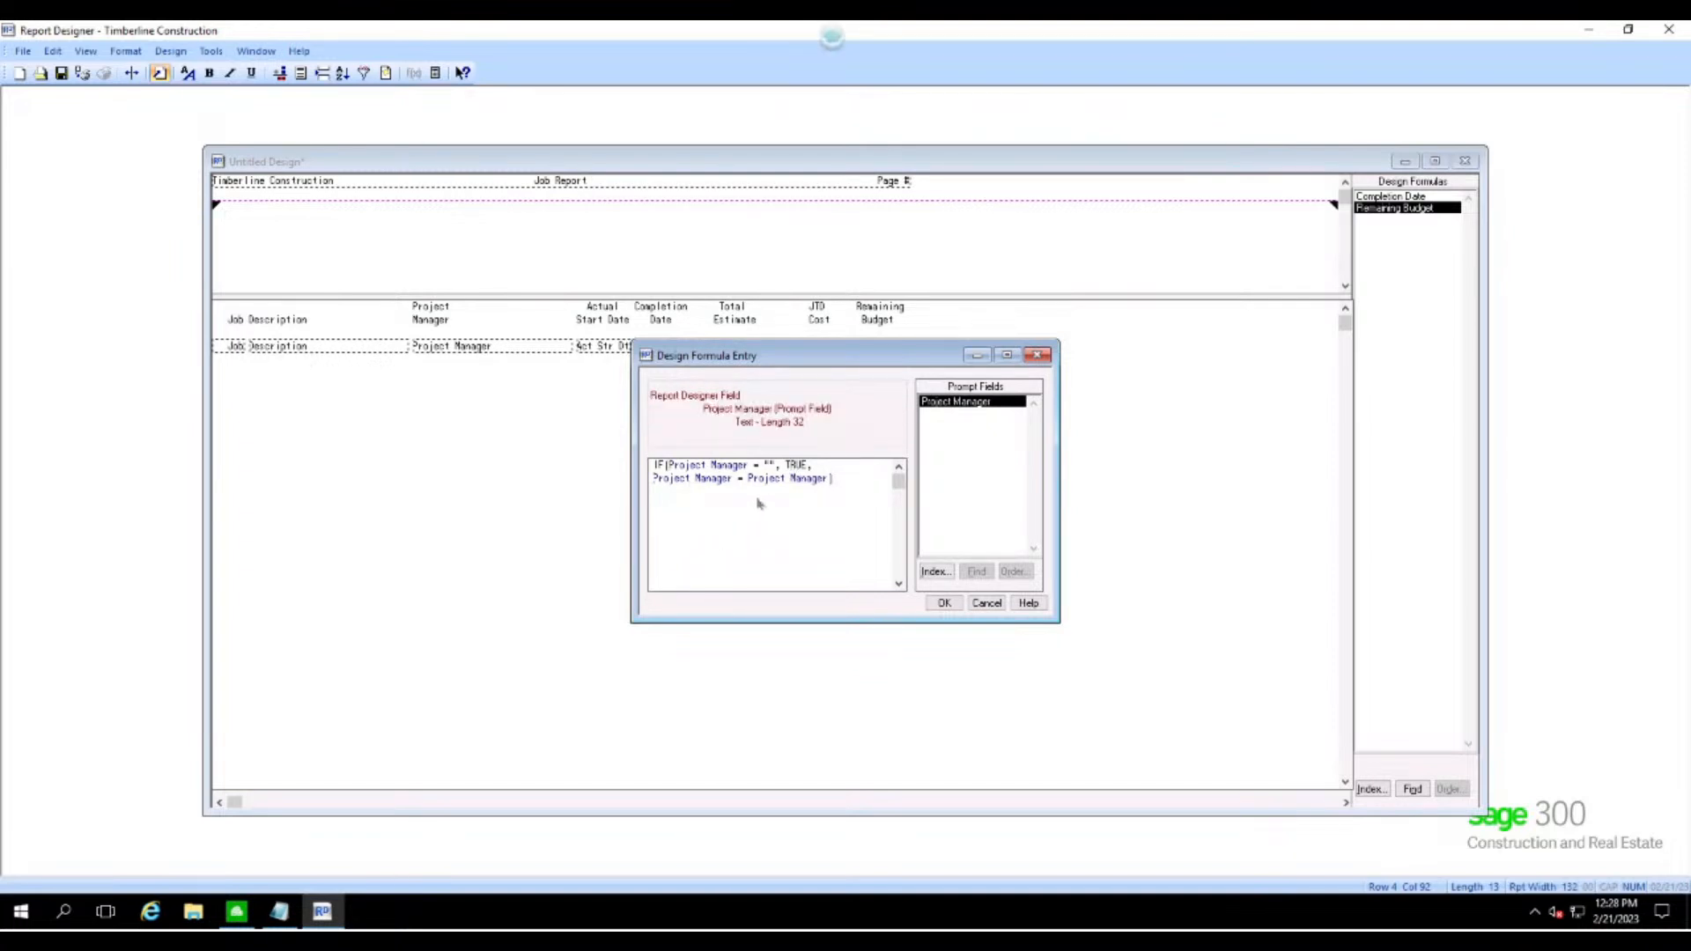
{"action": "left_click", "coordinate": [775, 482]}
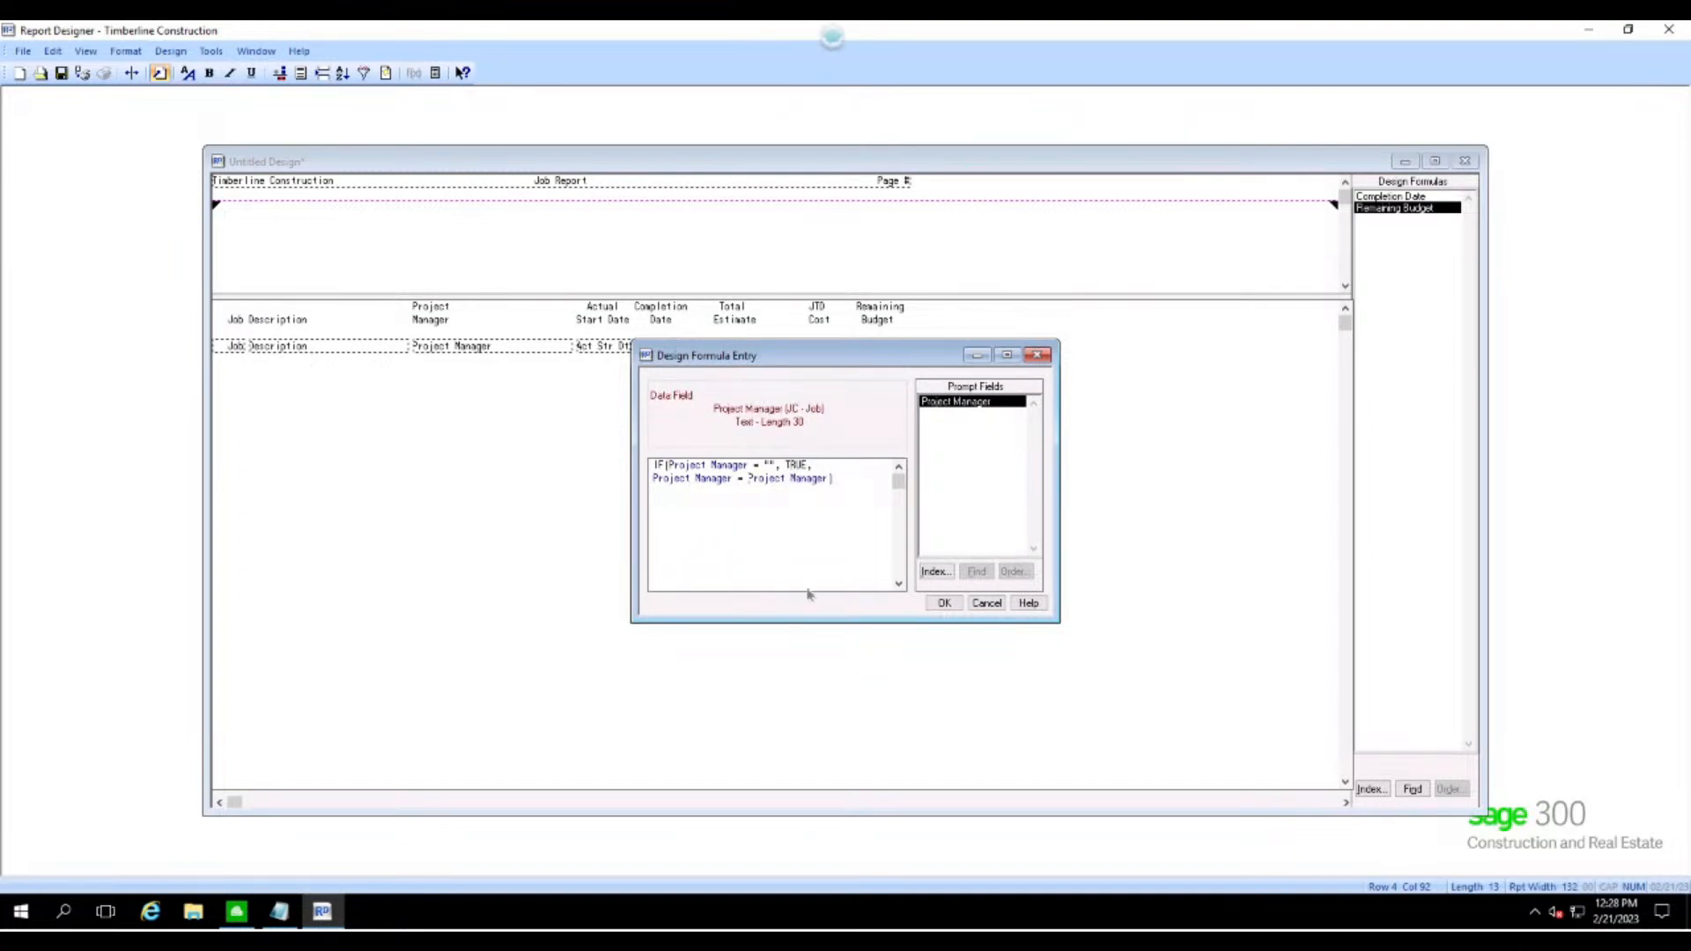
- Save the formula as 'CND Project Manager' and close the Design Formulas list
{"action": "left_click", "coordinate": [932, 605]}
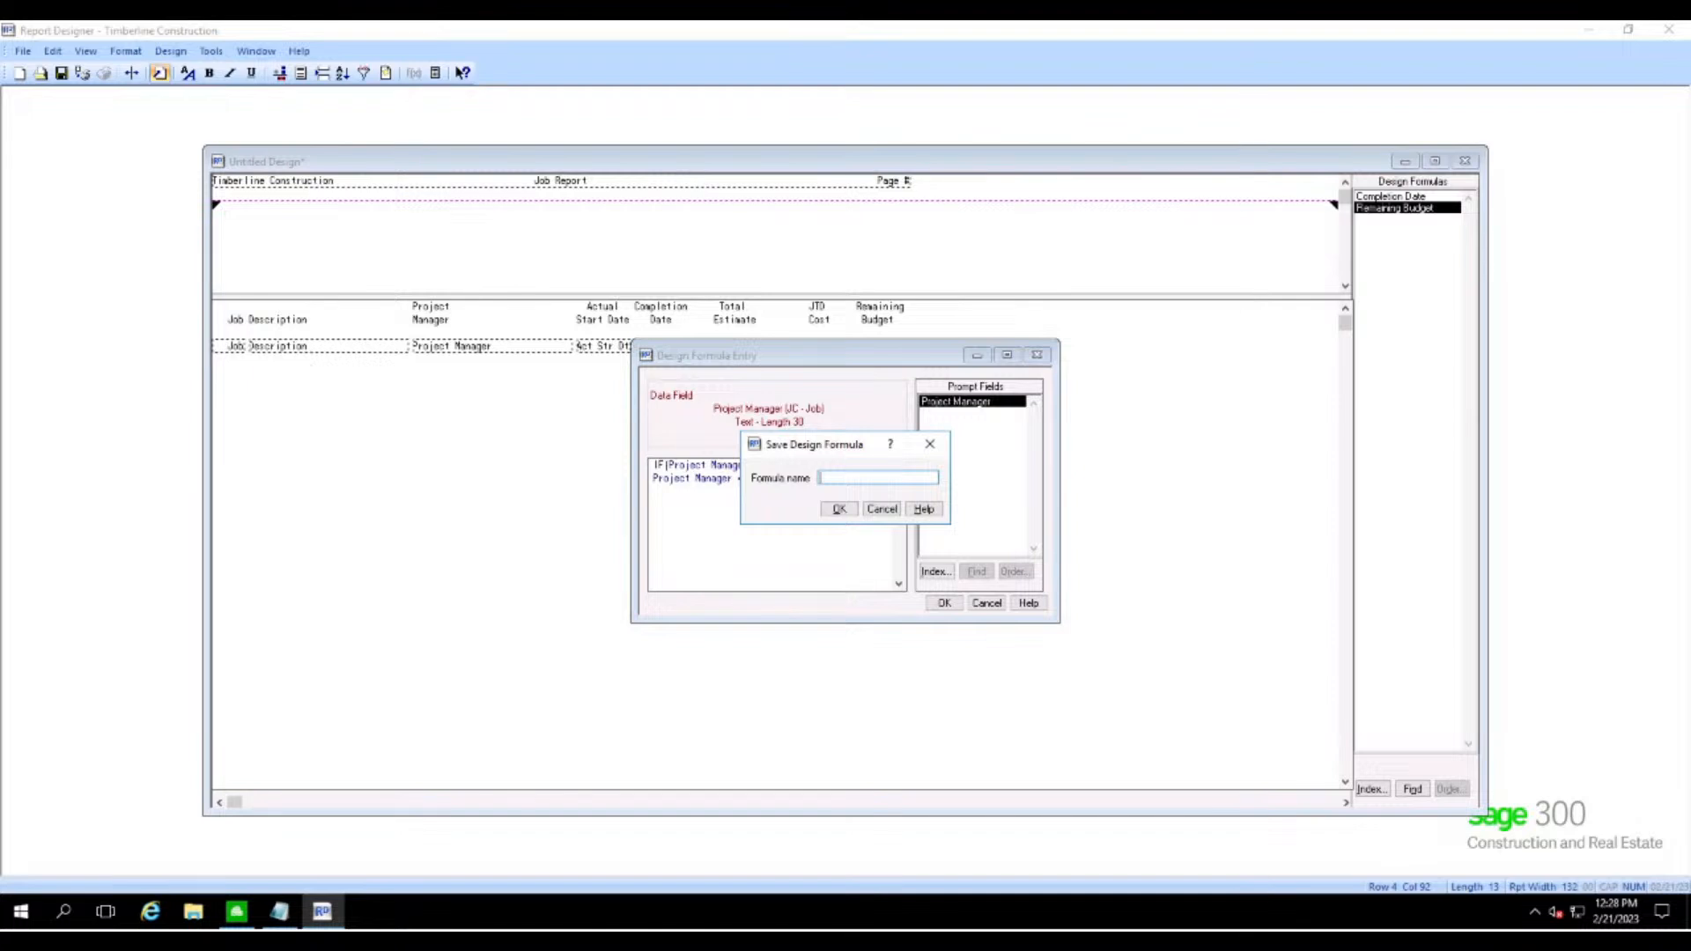
{"action": "type", "text": "CND"}
{"action": "type", "text": "Project MAnager"}
{"action": "key", "text": "Delete"}
{"action": "type", "text": "a"}
{"action": "left_click", "coordinate": [839, 509]}
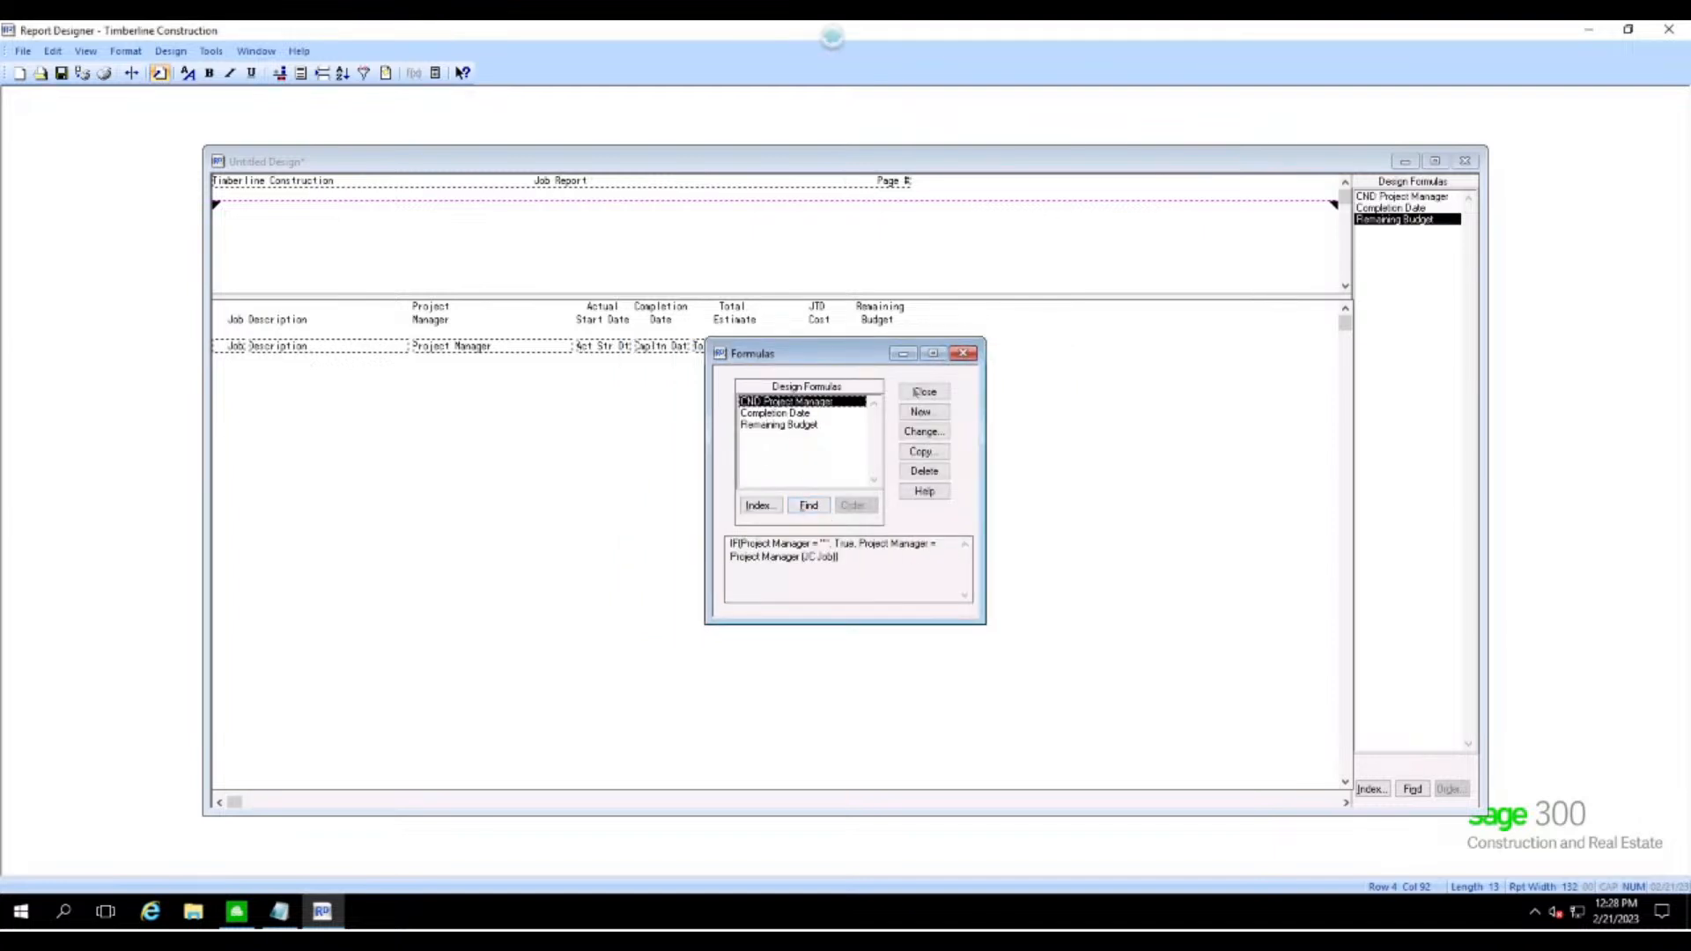
{"action": "left_click", "coordinate": [924, 391]}
{"action": "left_click", "coordinate": [209, 51]}
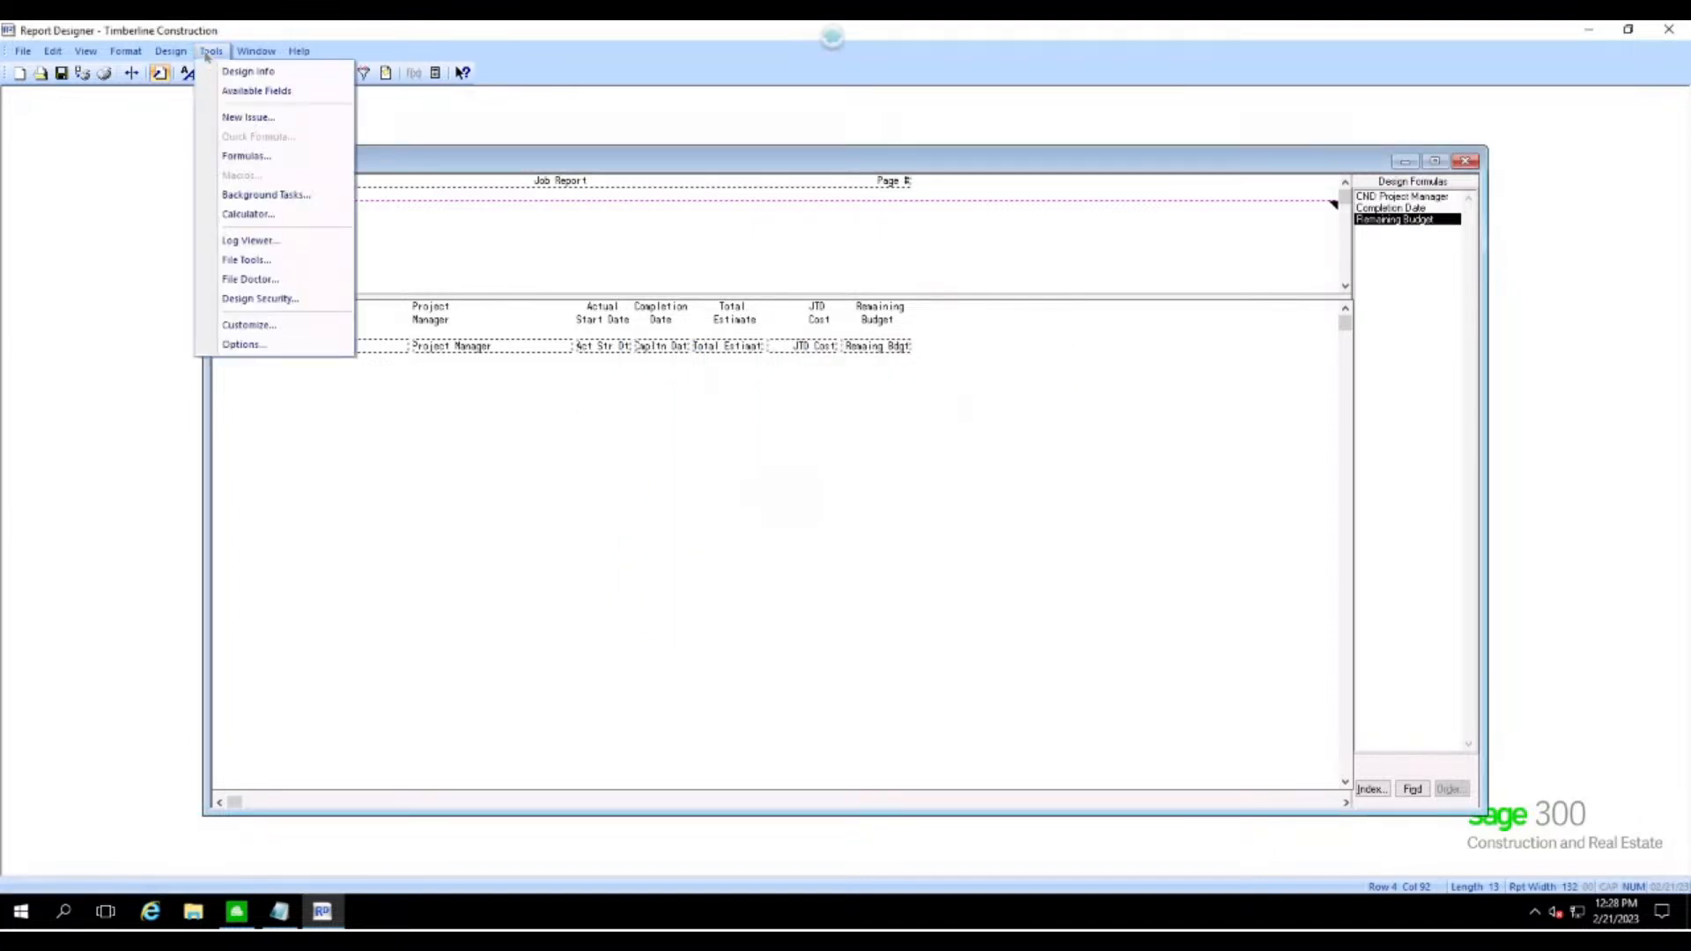
{"action": "left_click", "coordinate": [181, 53]}
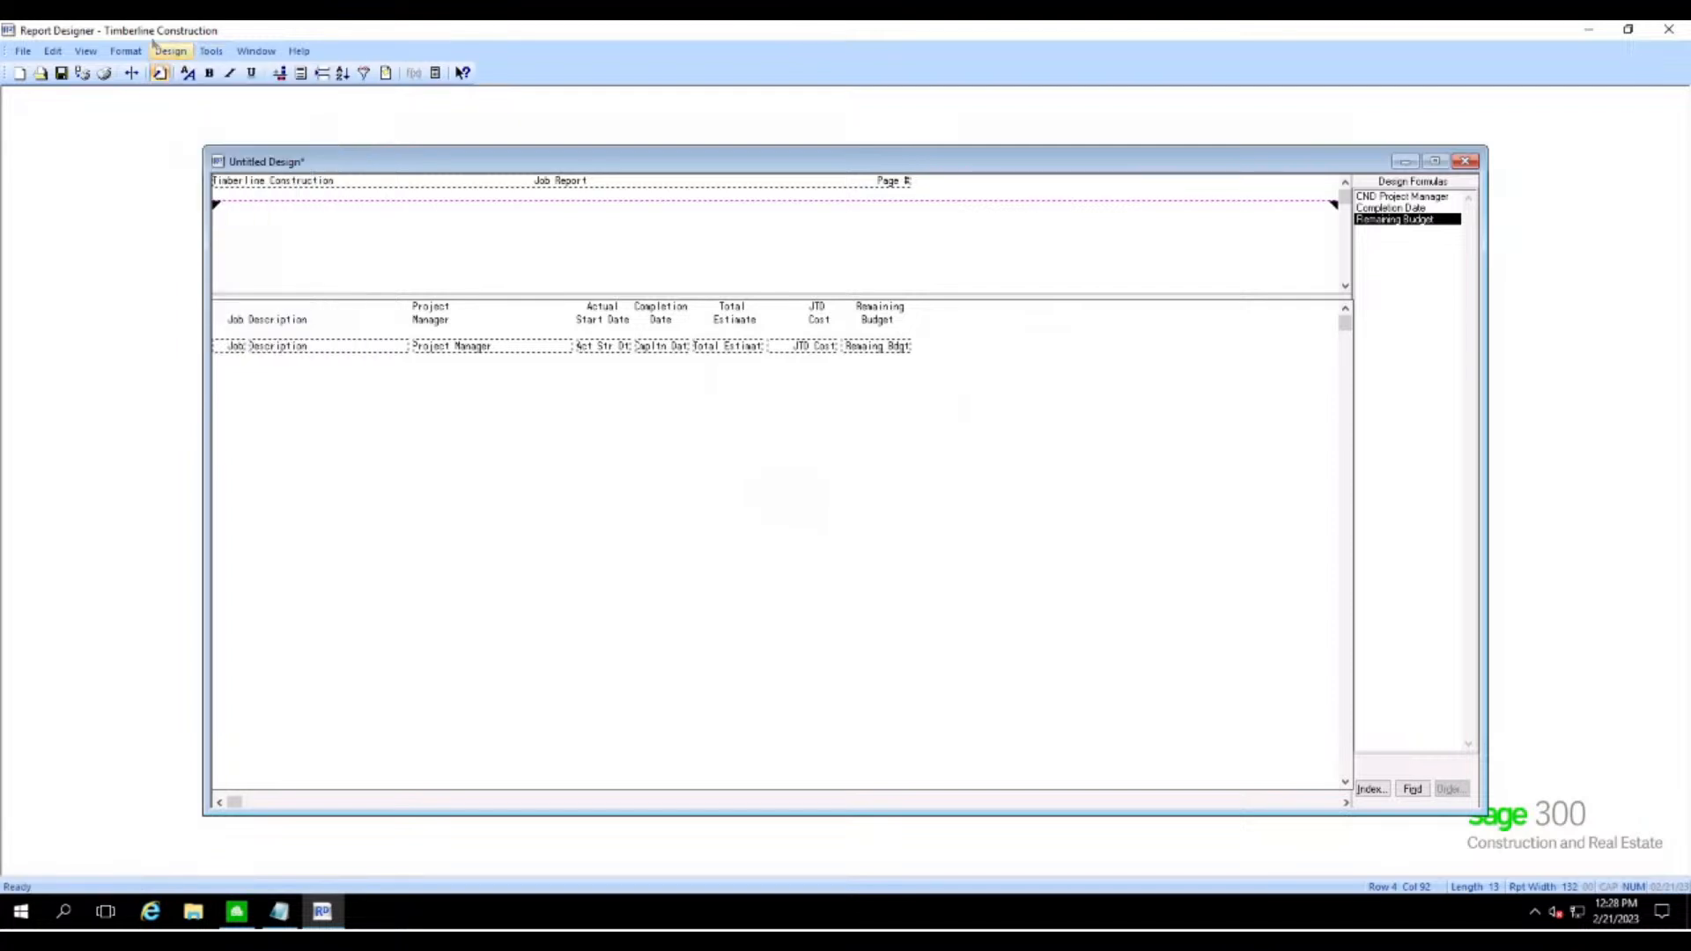
- Define a new condition: design formula CND Project Manager Equal to true
{"action": "left_click", "coordinate": [172, 53]}
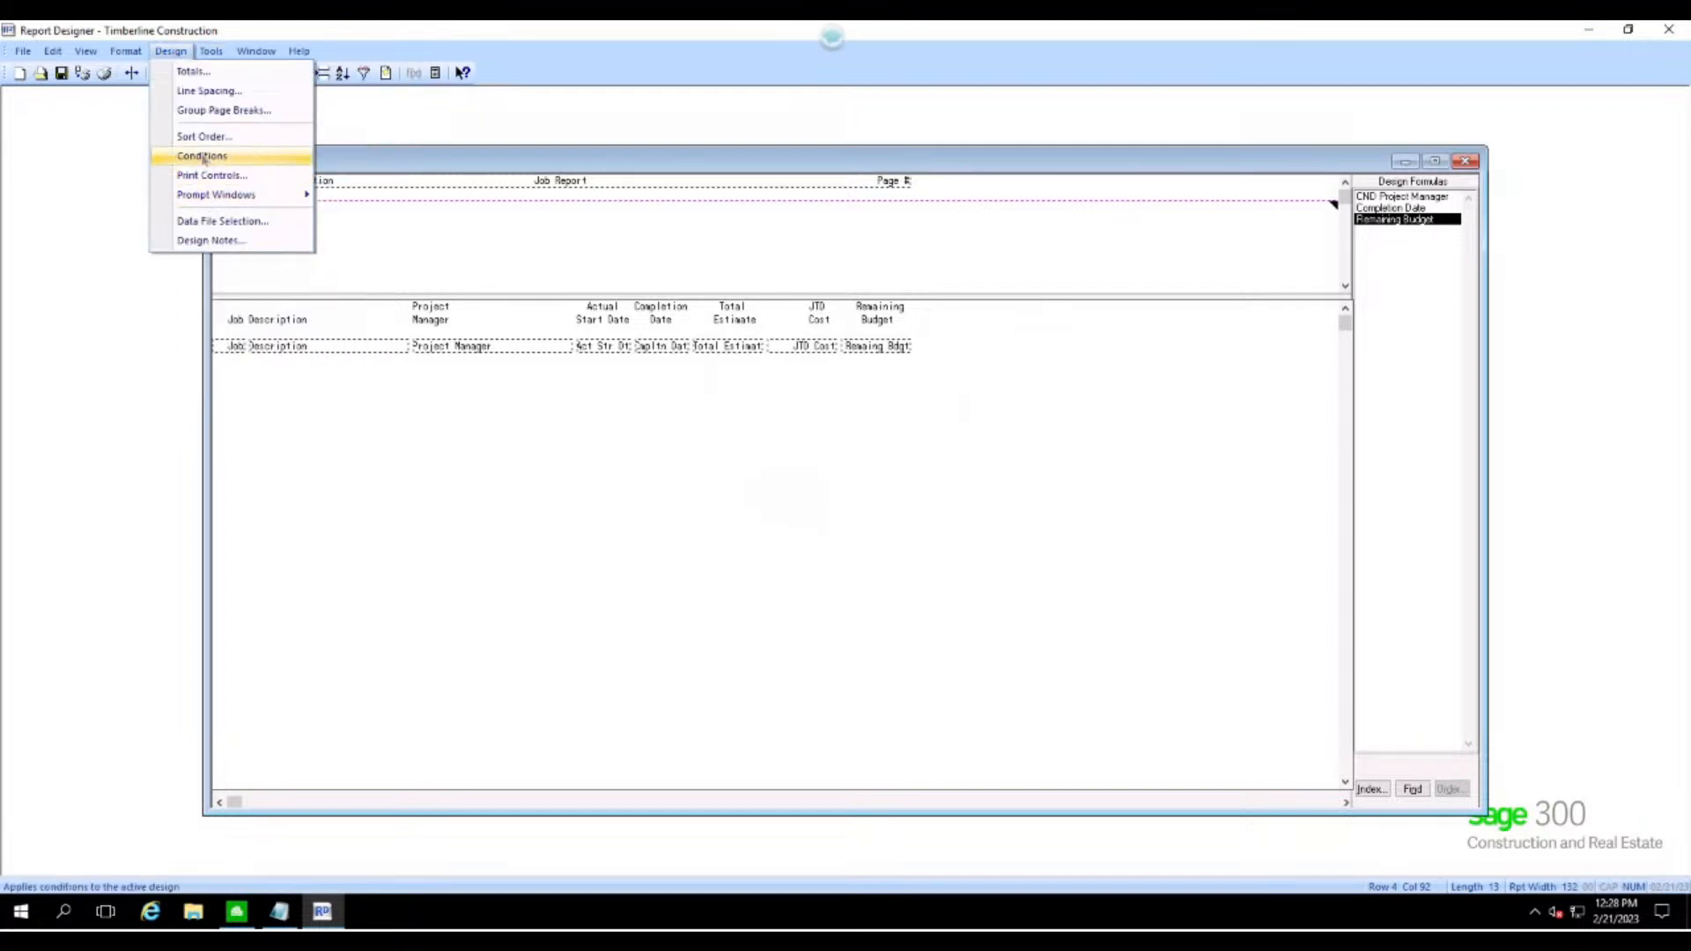
{"action": "left_click", "coordinate": [202, 157]}
{"action": "left_click", "coordinate": [881, 540]}
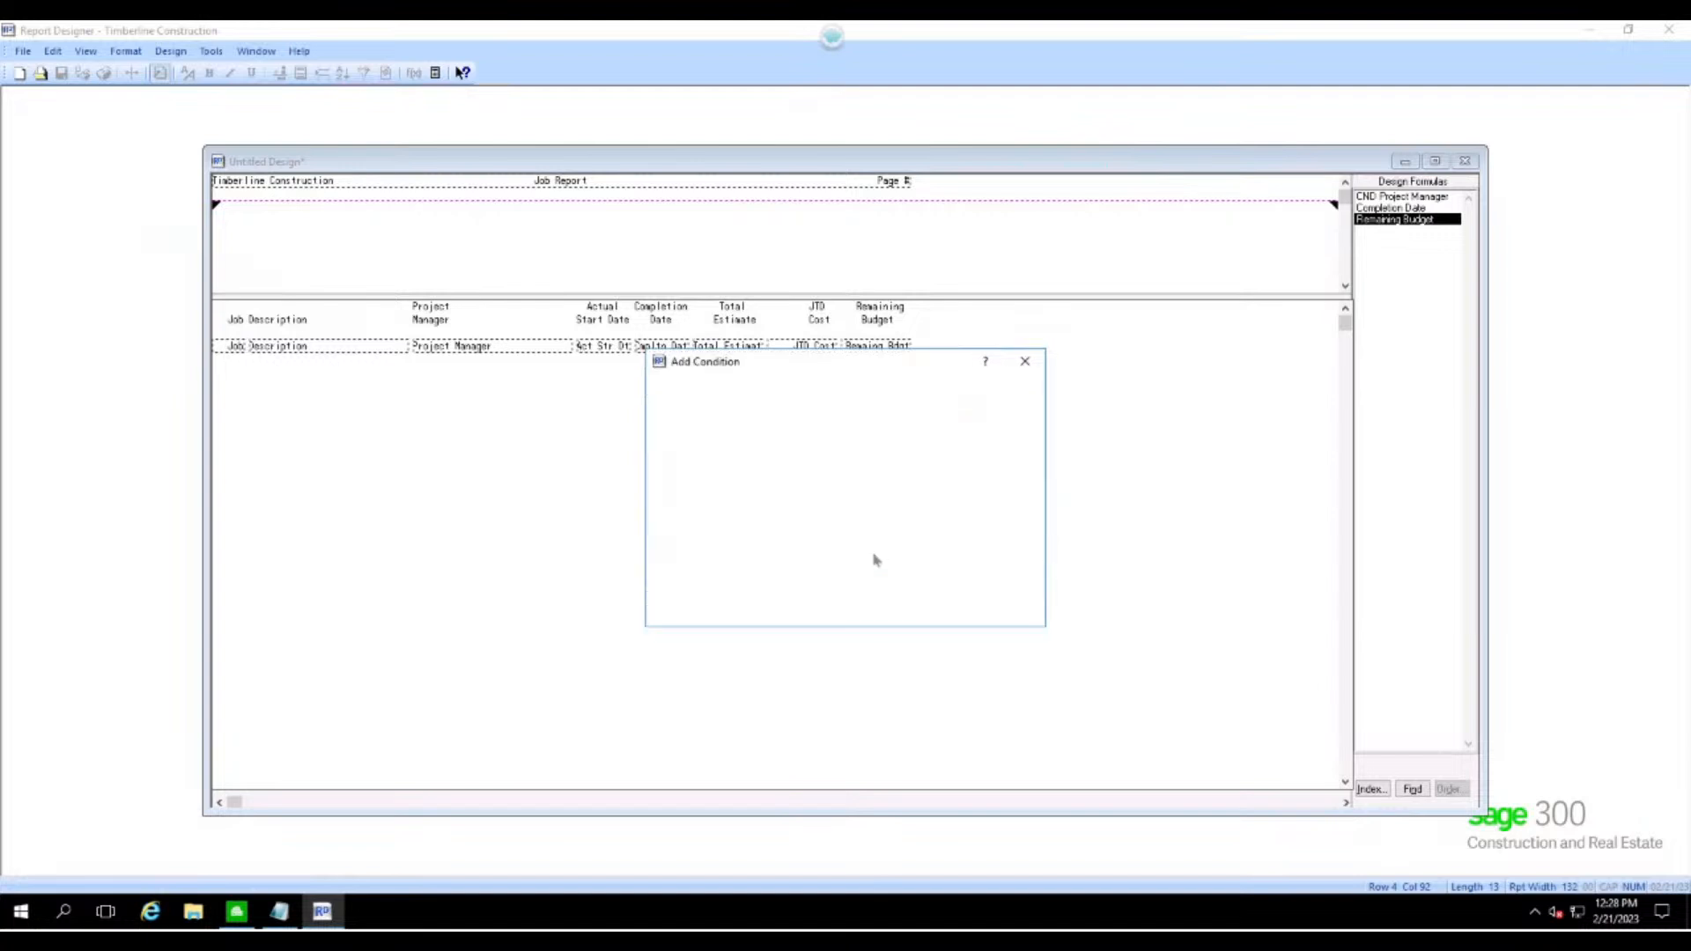
{"action": "mouse_move", "coordinate": [756, 373]}
{"action": "left_mouse_down"}
{"action": "mouse_move", "coordinate": [1066, 424]}
{"action": "mouse_move", "coordinate": [787, 406]}
{"action": "mouse_move", "coordinate": [728, 384]}
{"action": "left_mouse_up"}
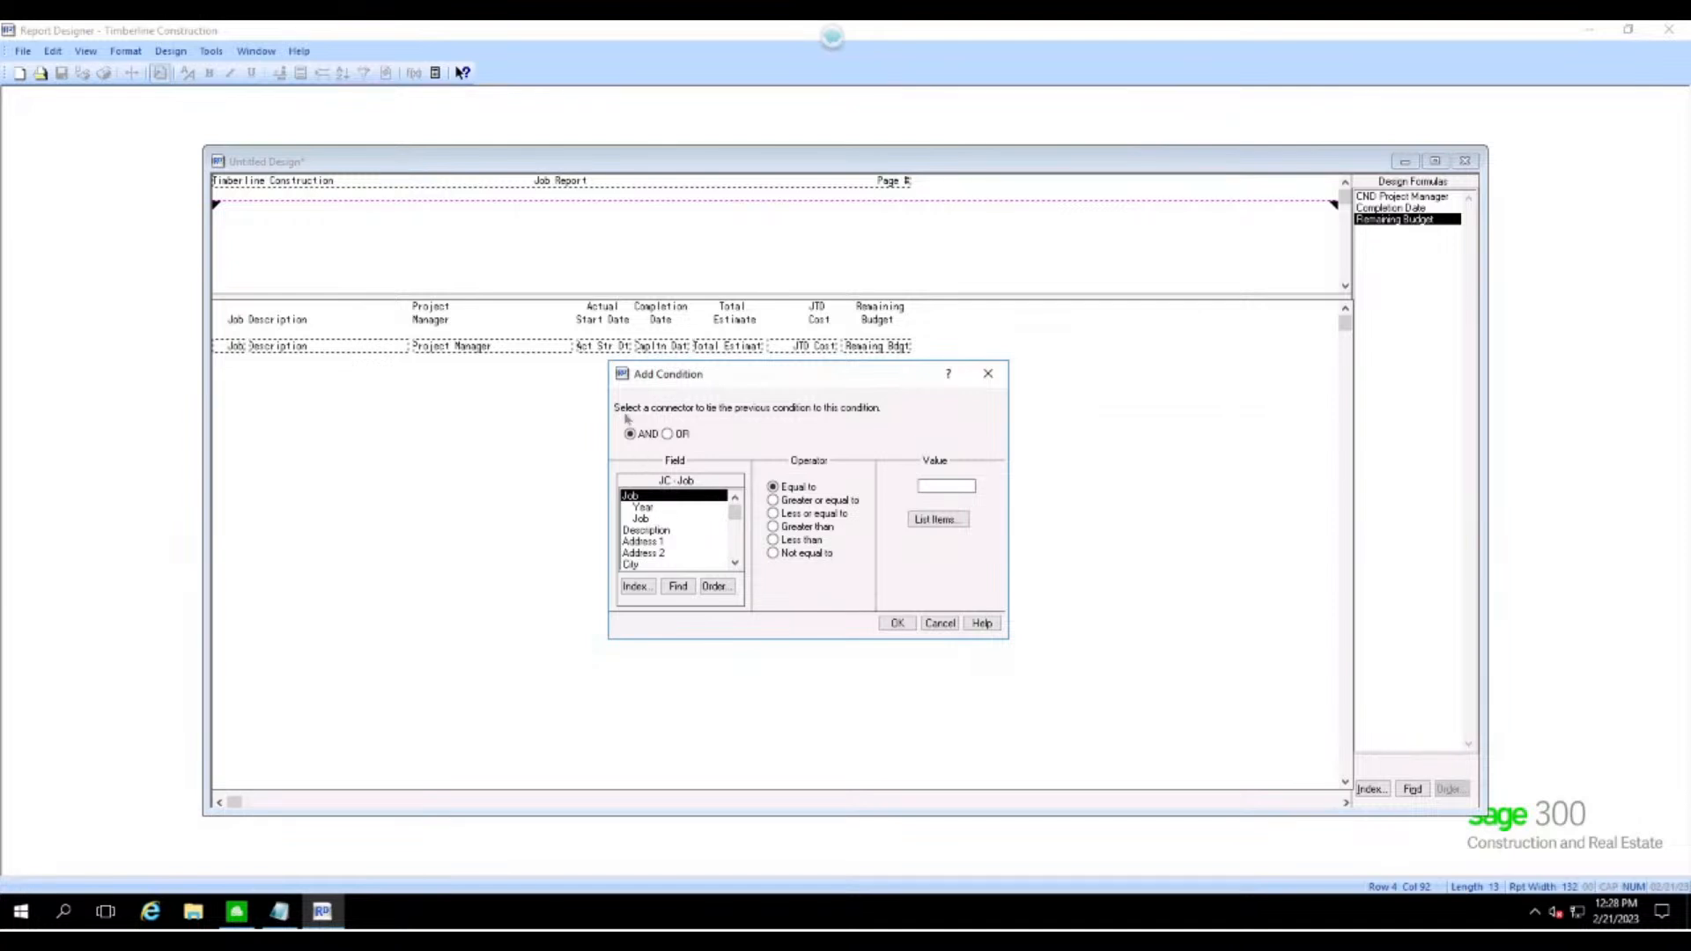
{"action": "left_click", "coordinate": [636, 586]}
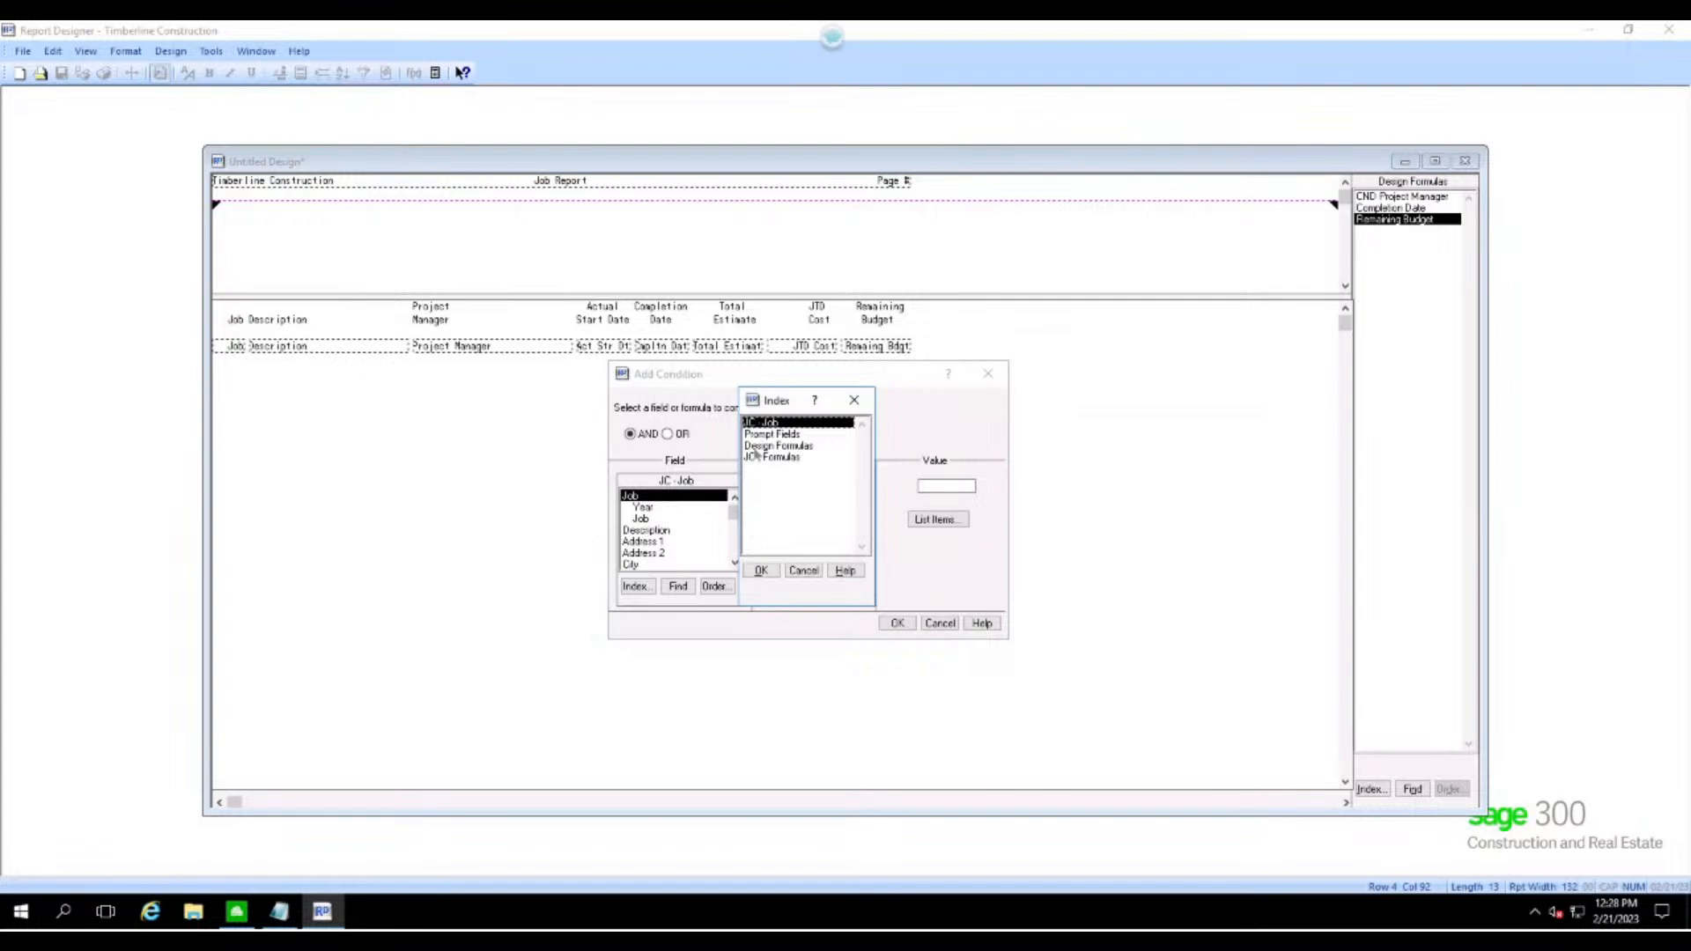
{"action": "left_click", "coordinate": [768, 445]}
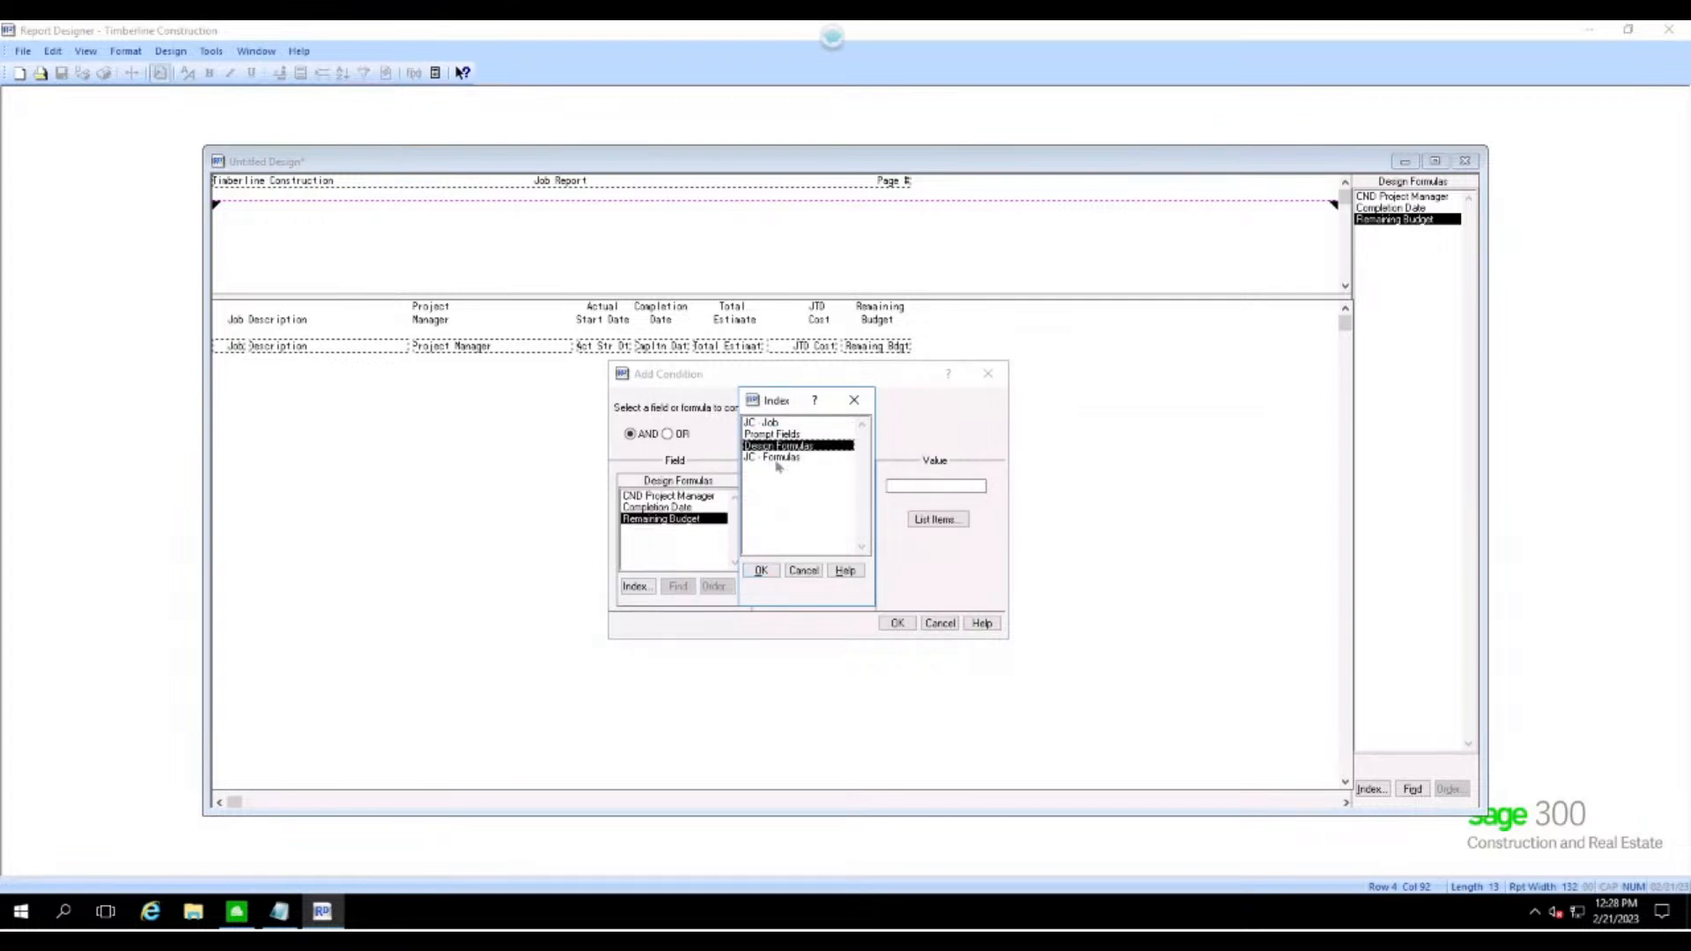
{"action": "double_click", "coordinate": [783, 447]}
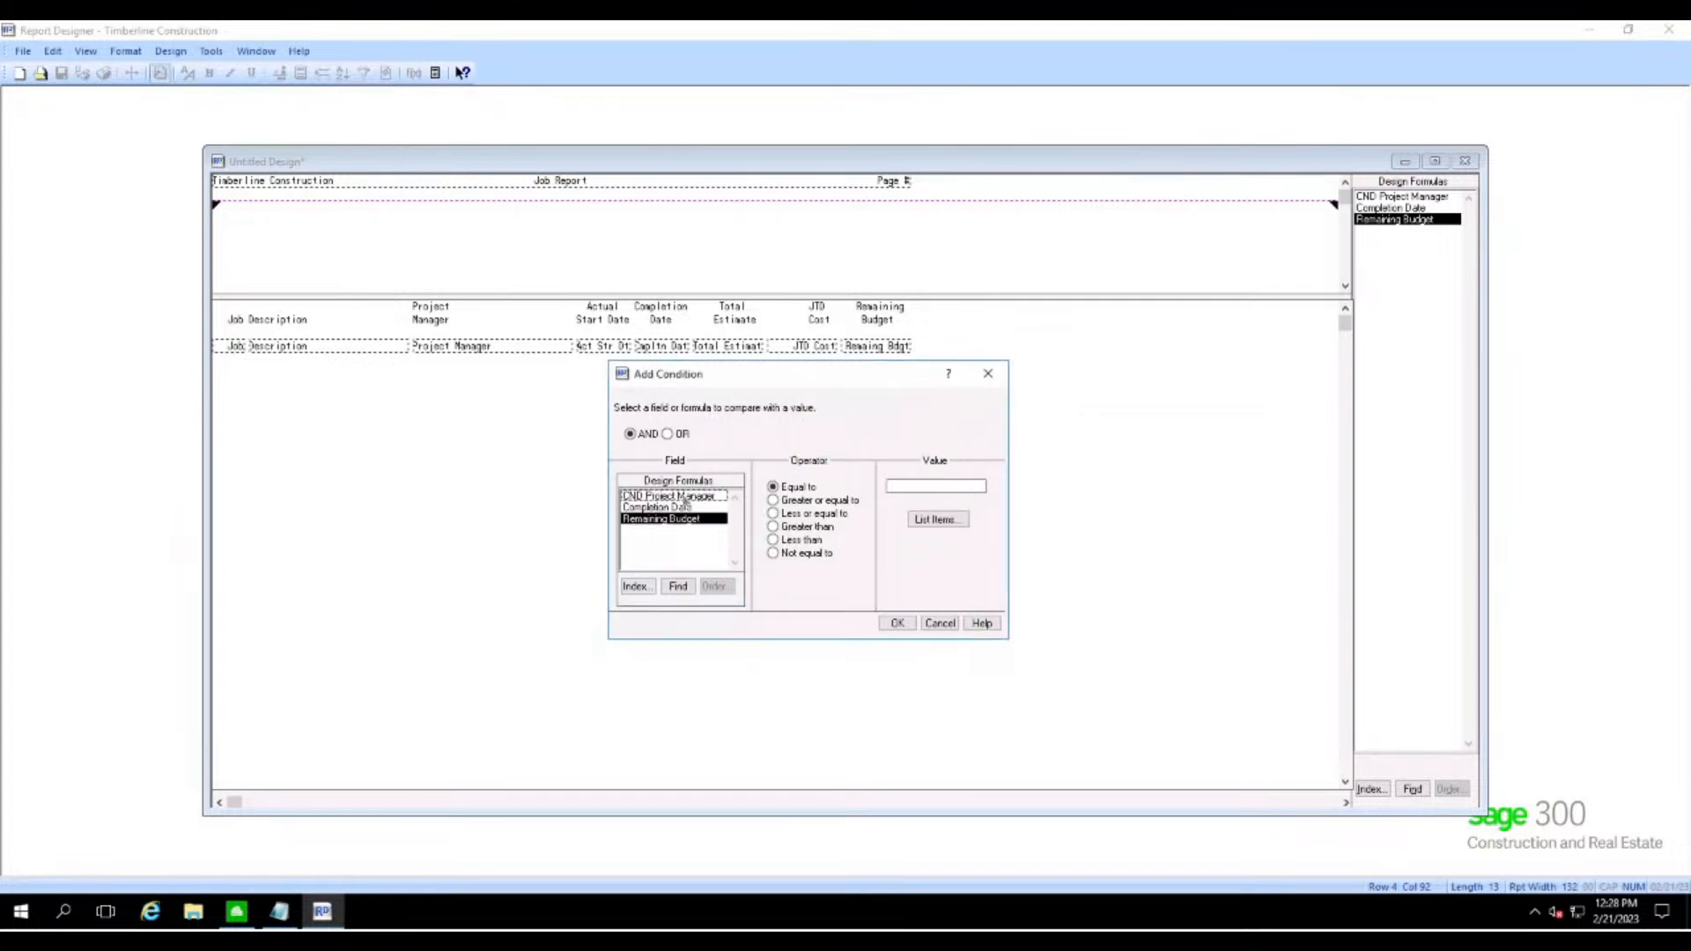
{"action": "left_click", "coordinate": [685, 497]}
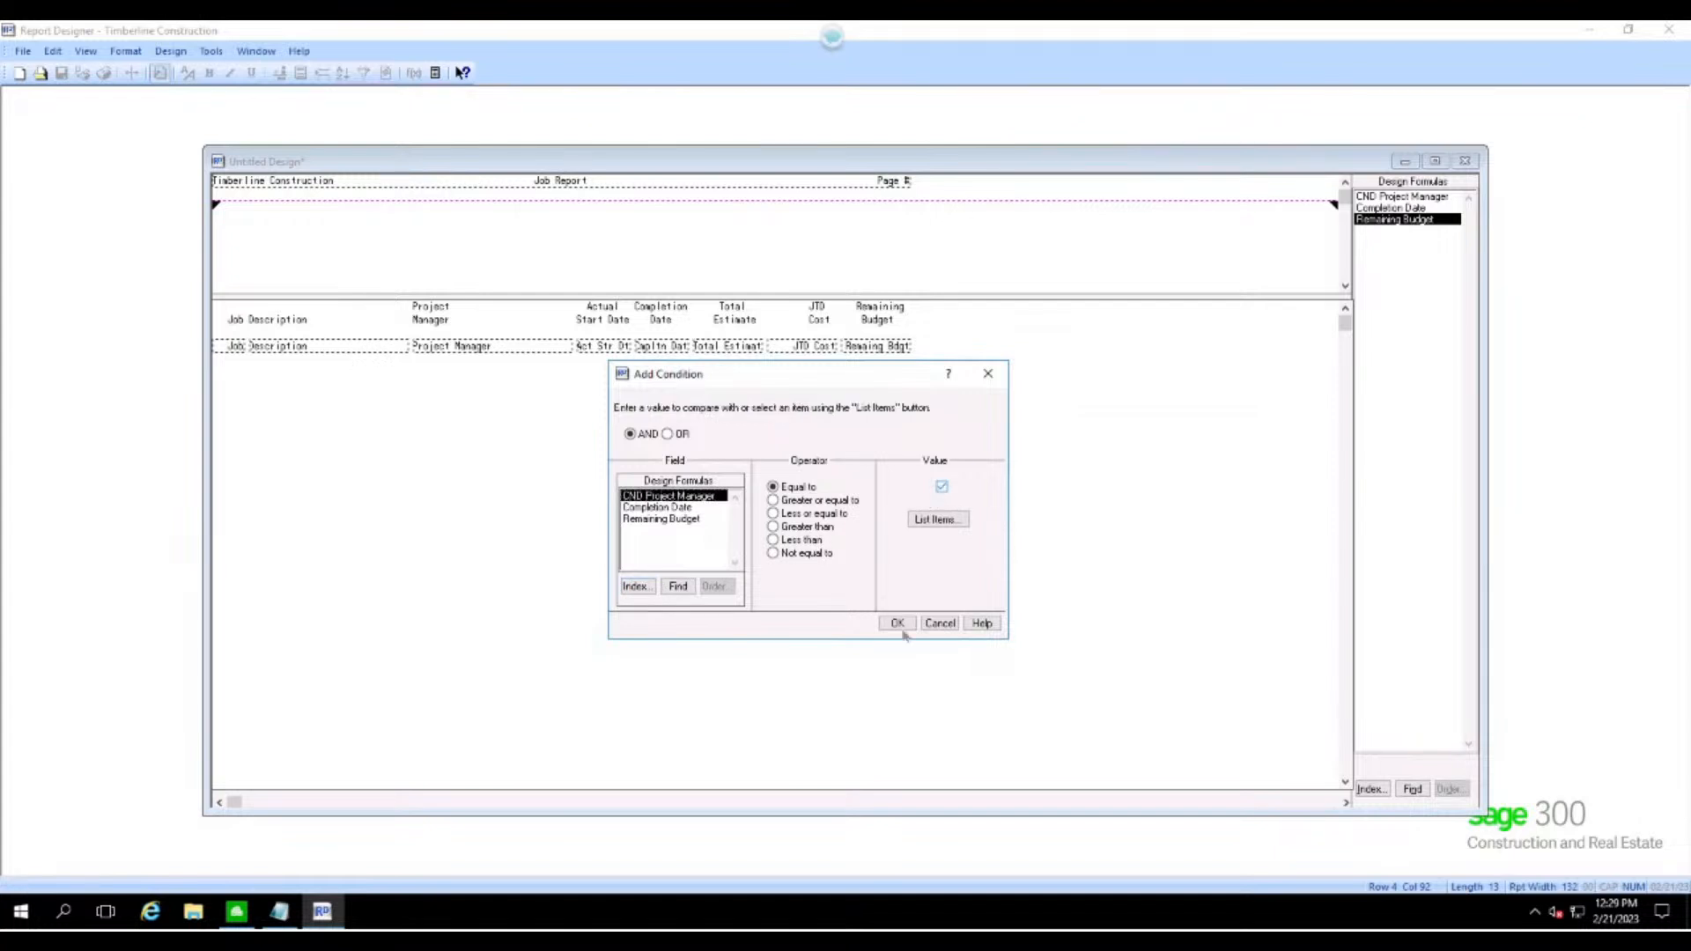
{"action": "left_click", "coordinate": [941, 487]}
- Add it beside the Status EQ In progress condition and close Condition Selection
{"action": "left_click", "coordinate": [897, 623]}
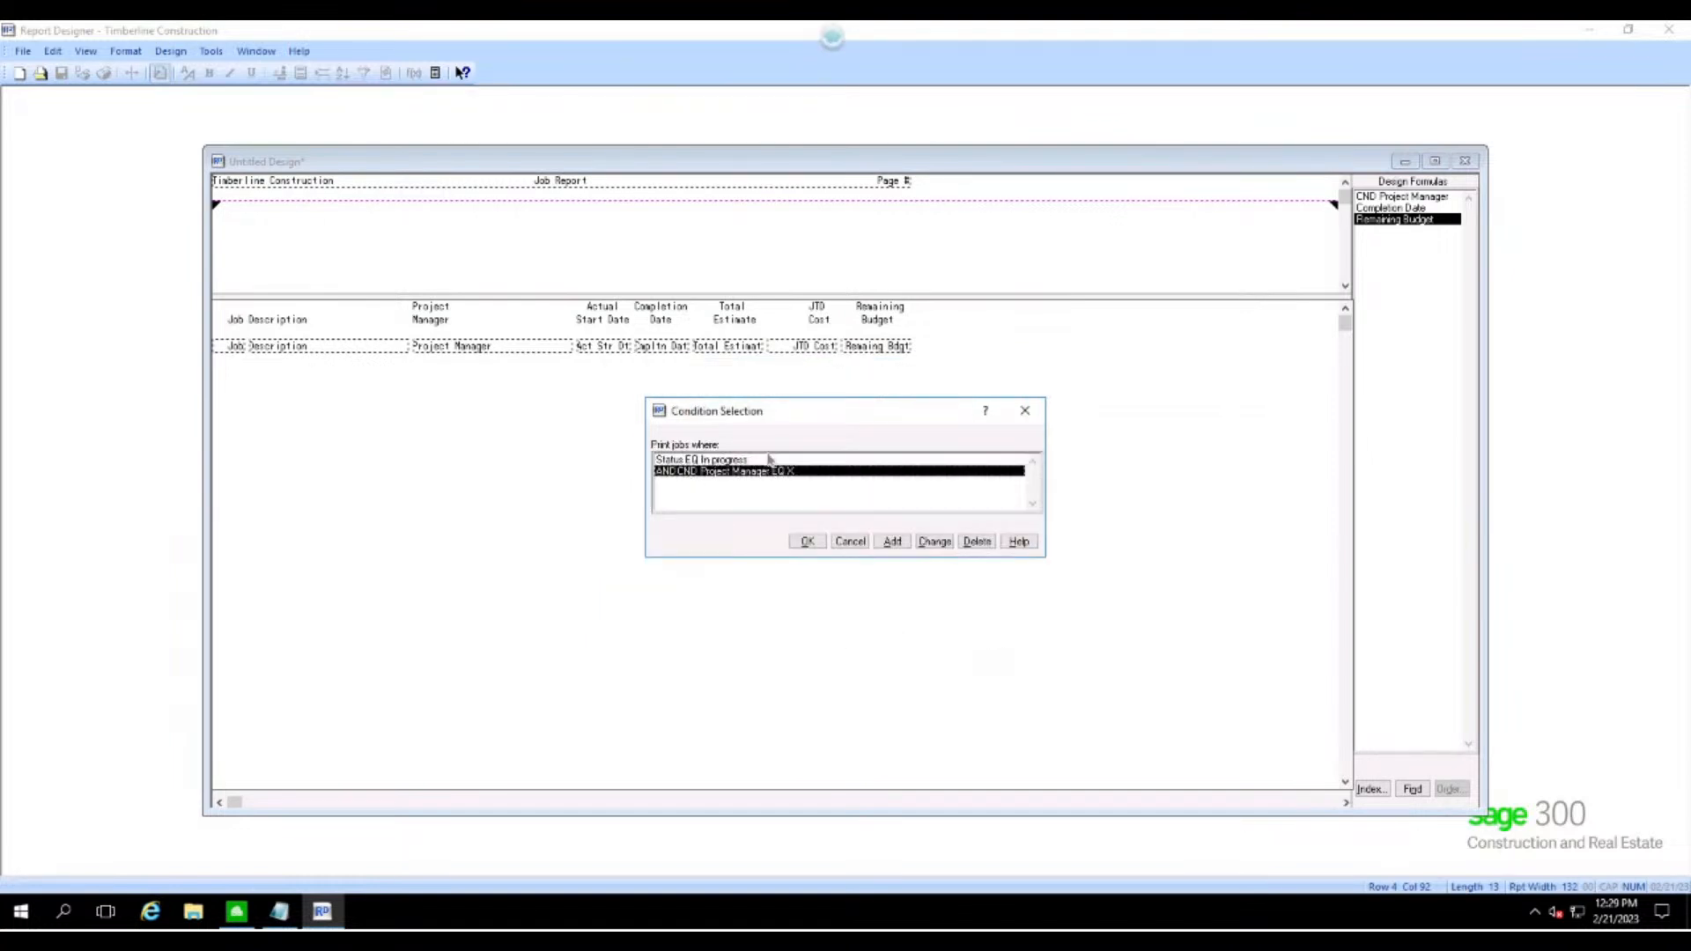
{"action": "left_click", "coordinate": [729, 462]}
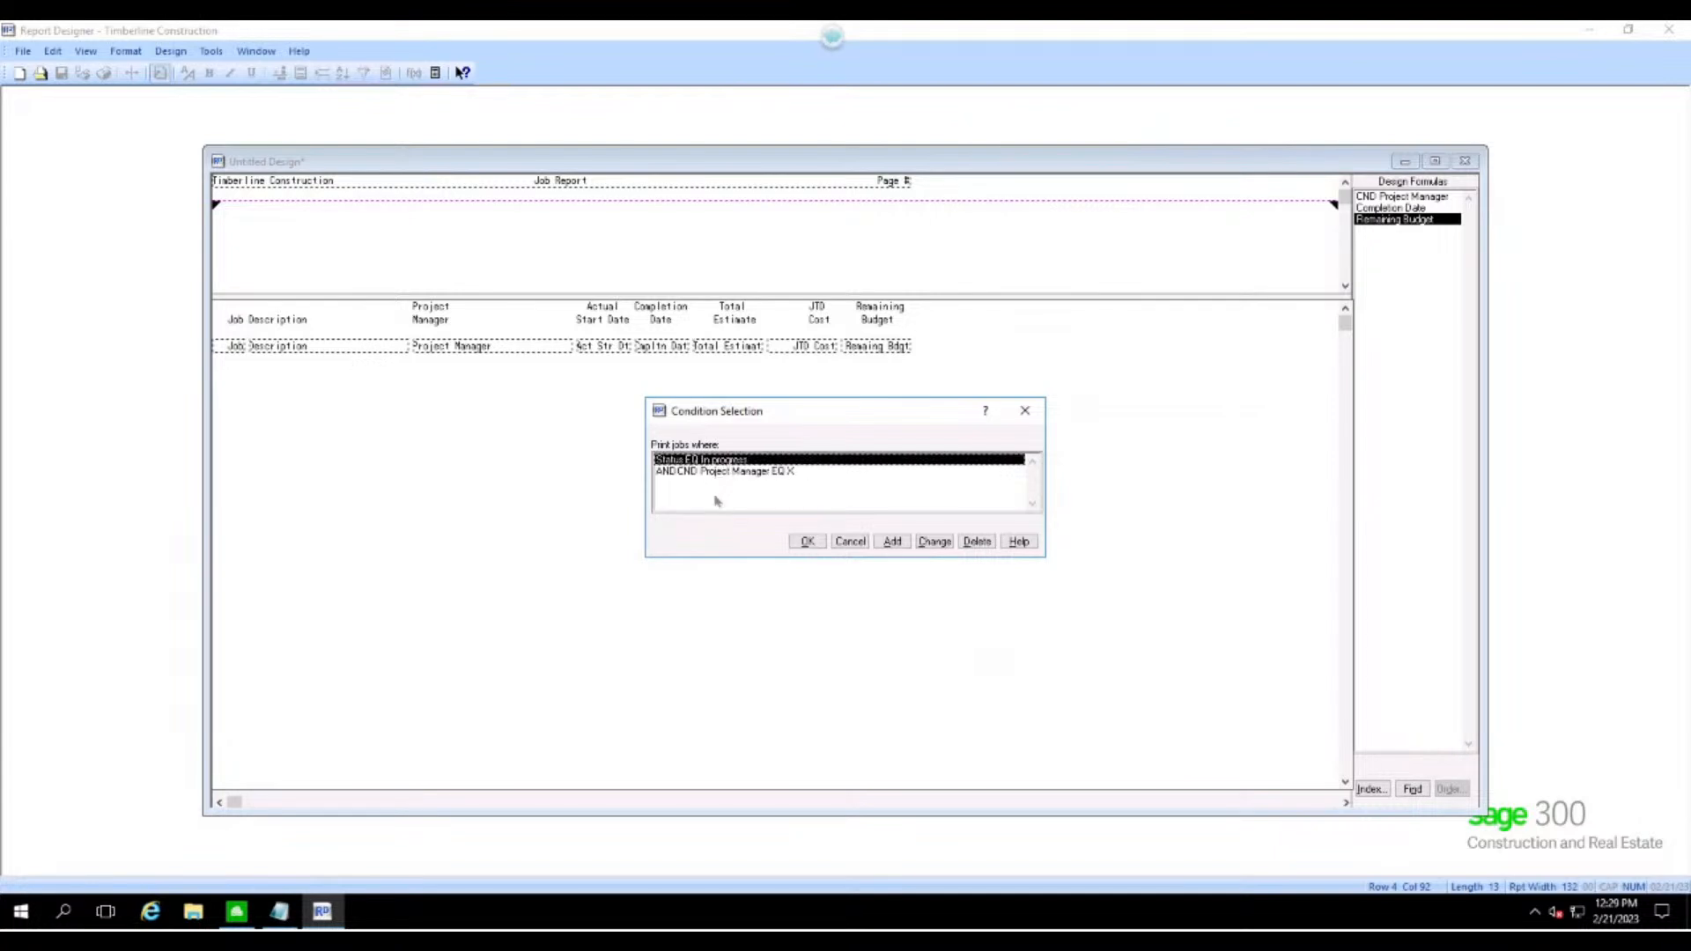
{"action": "left_click", "coordinate": [675, 474]}
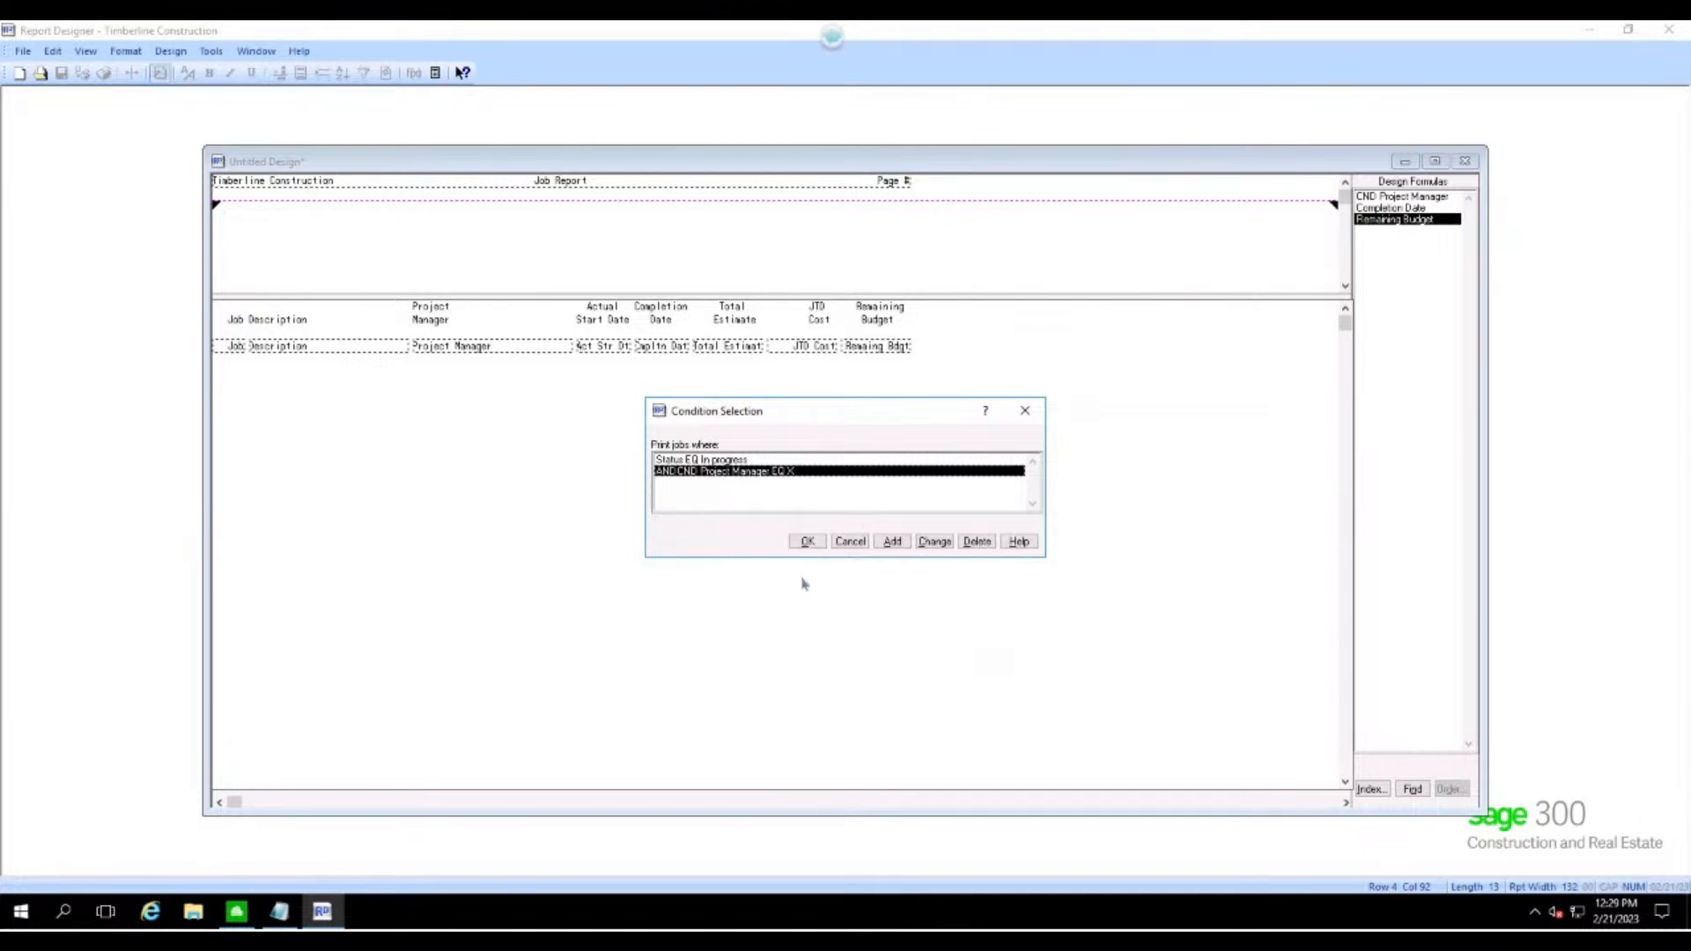
{"action": "left_click", "coordinate": [807, 542]}
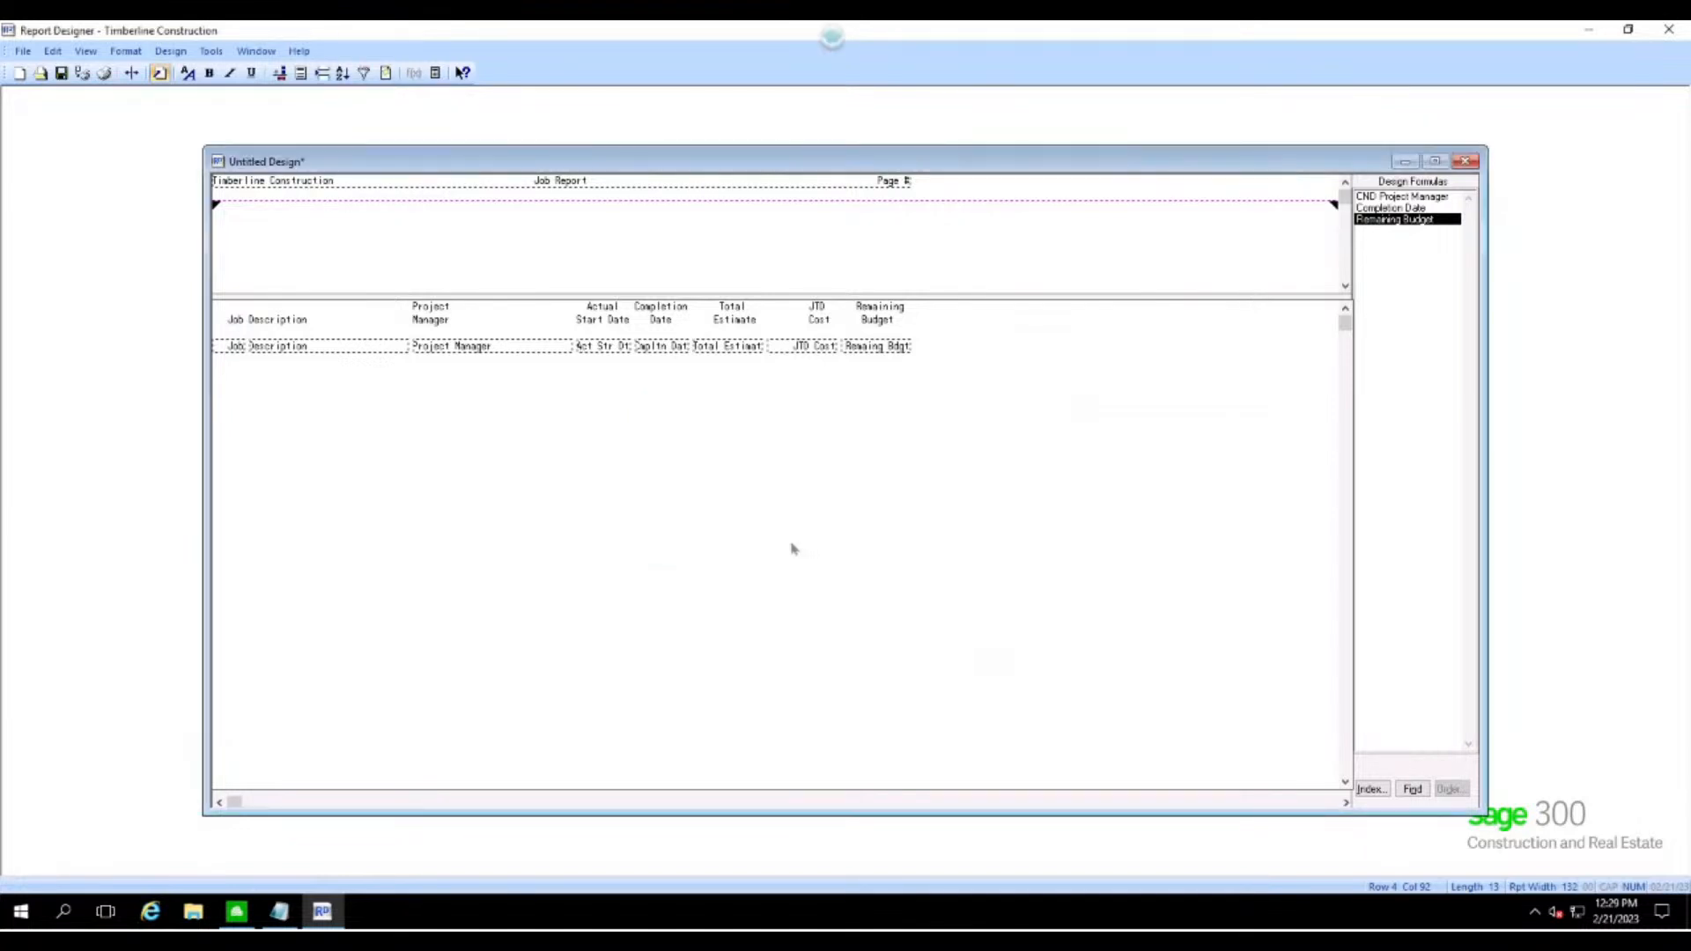
- Preview the report unfiltered, then enter a project manager's name and preview only jobs 03-002 and 03-008
{"action": "left_click", "coordinate": [82, 73]}
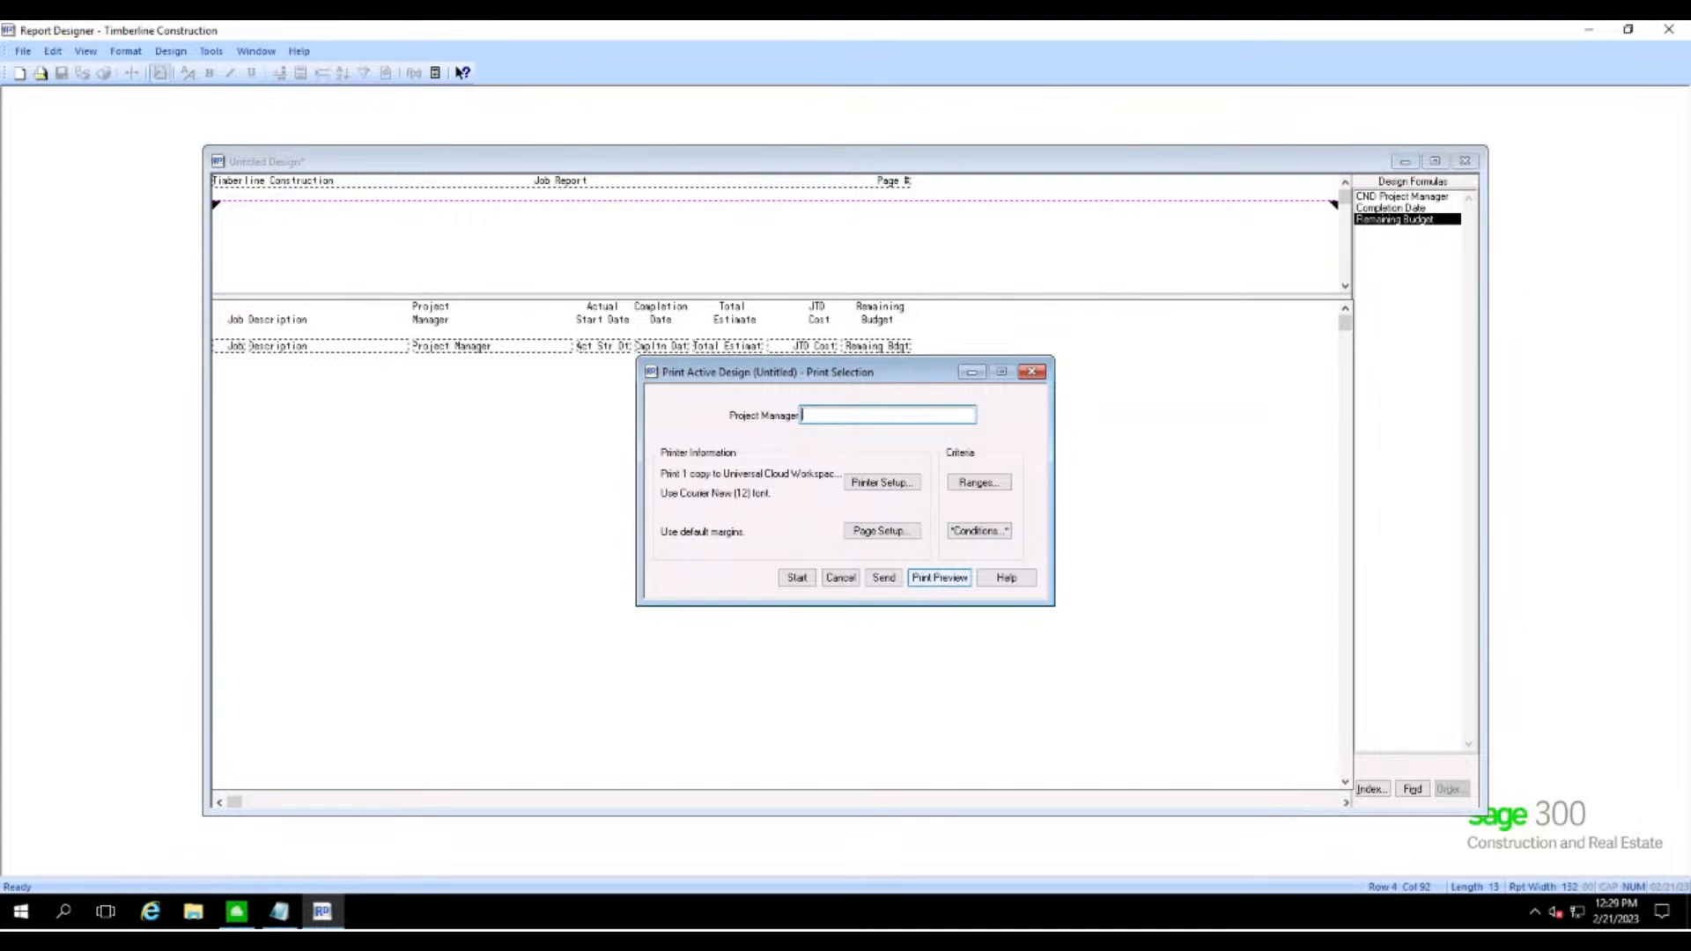
{"action": "left_click", "coordinate": [932, 580]}
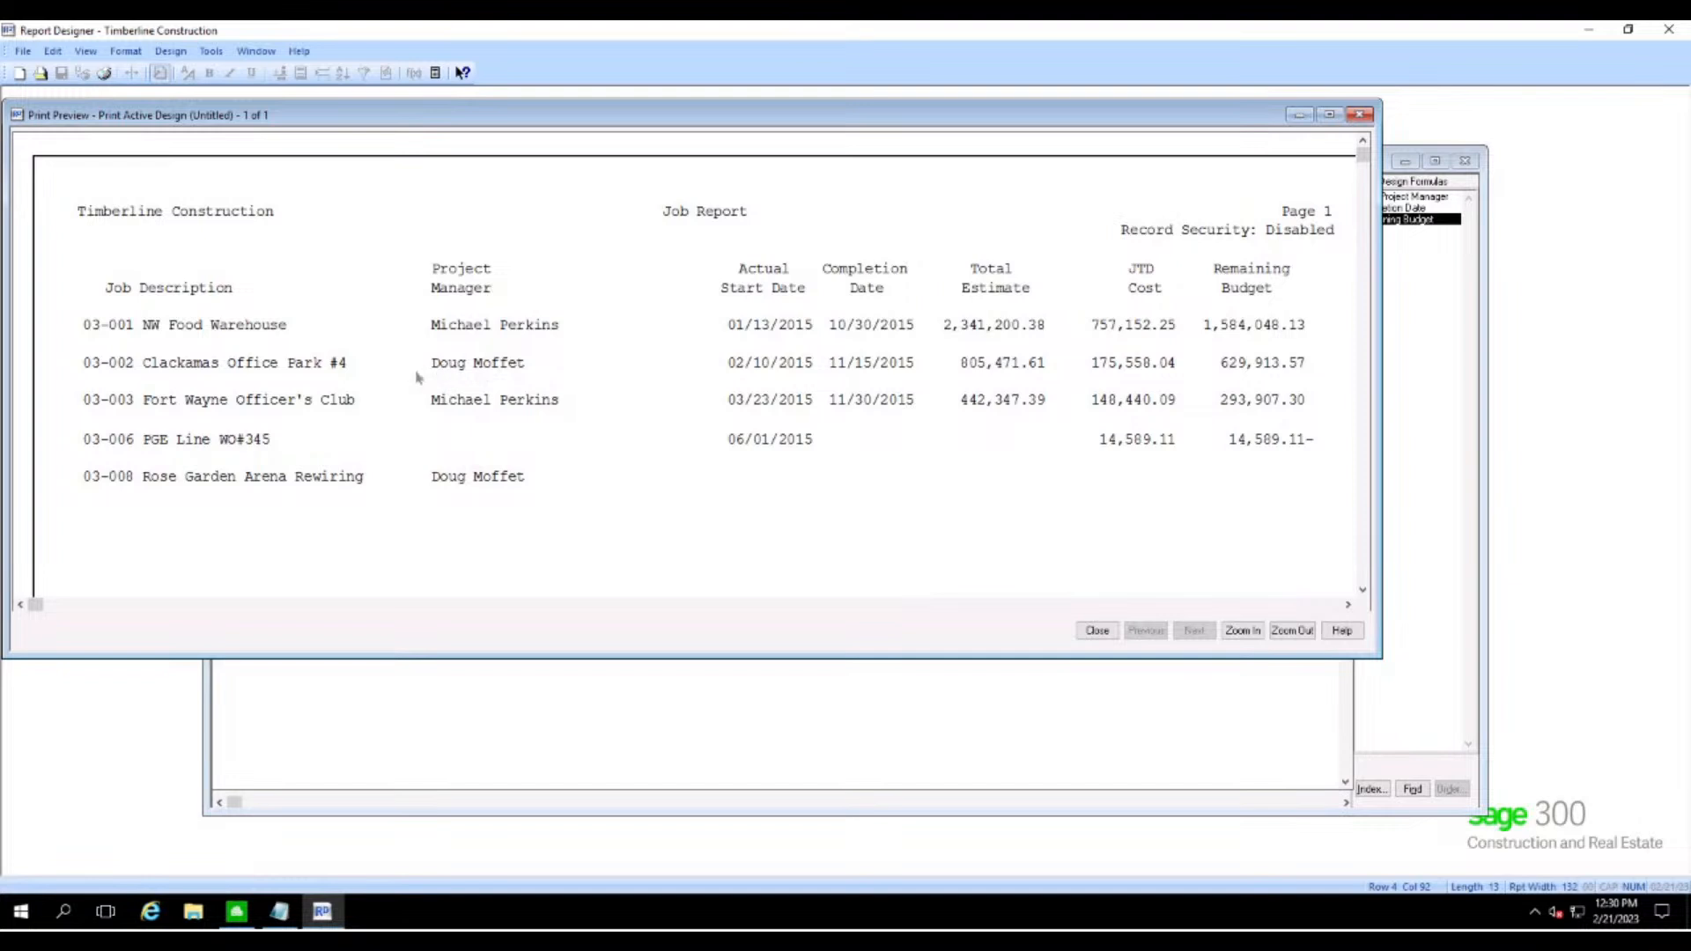
{"action": "left_click", "coordinate": [1097, 630]}
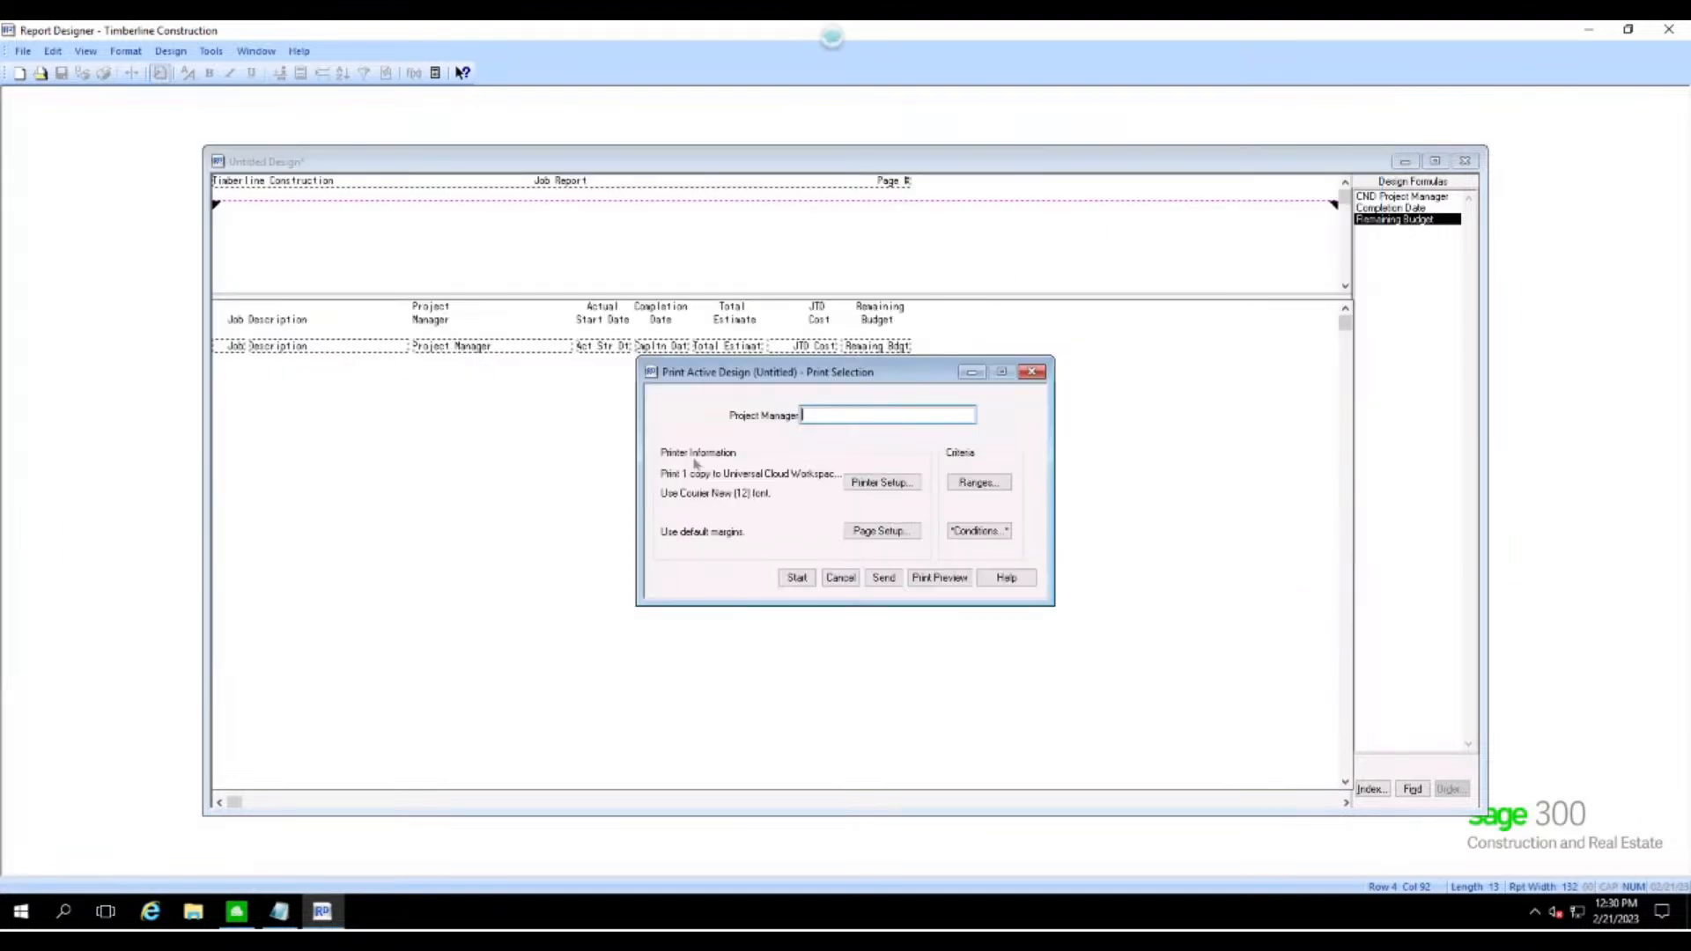
{"action": "type", "text": "Doug Moffet"}
{"action": "left_click", "coordinate": [940, 577]}
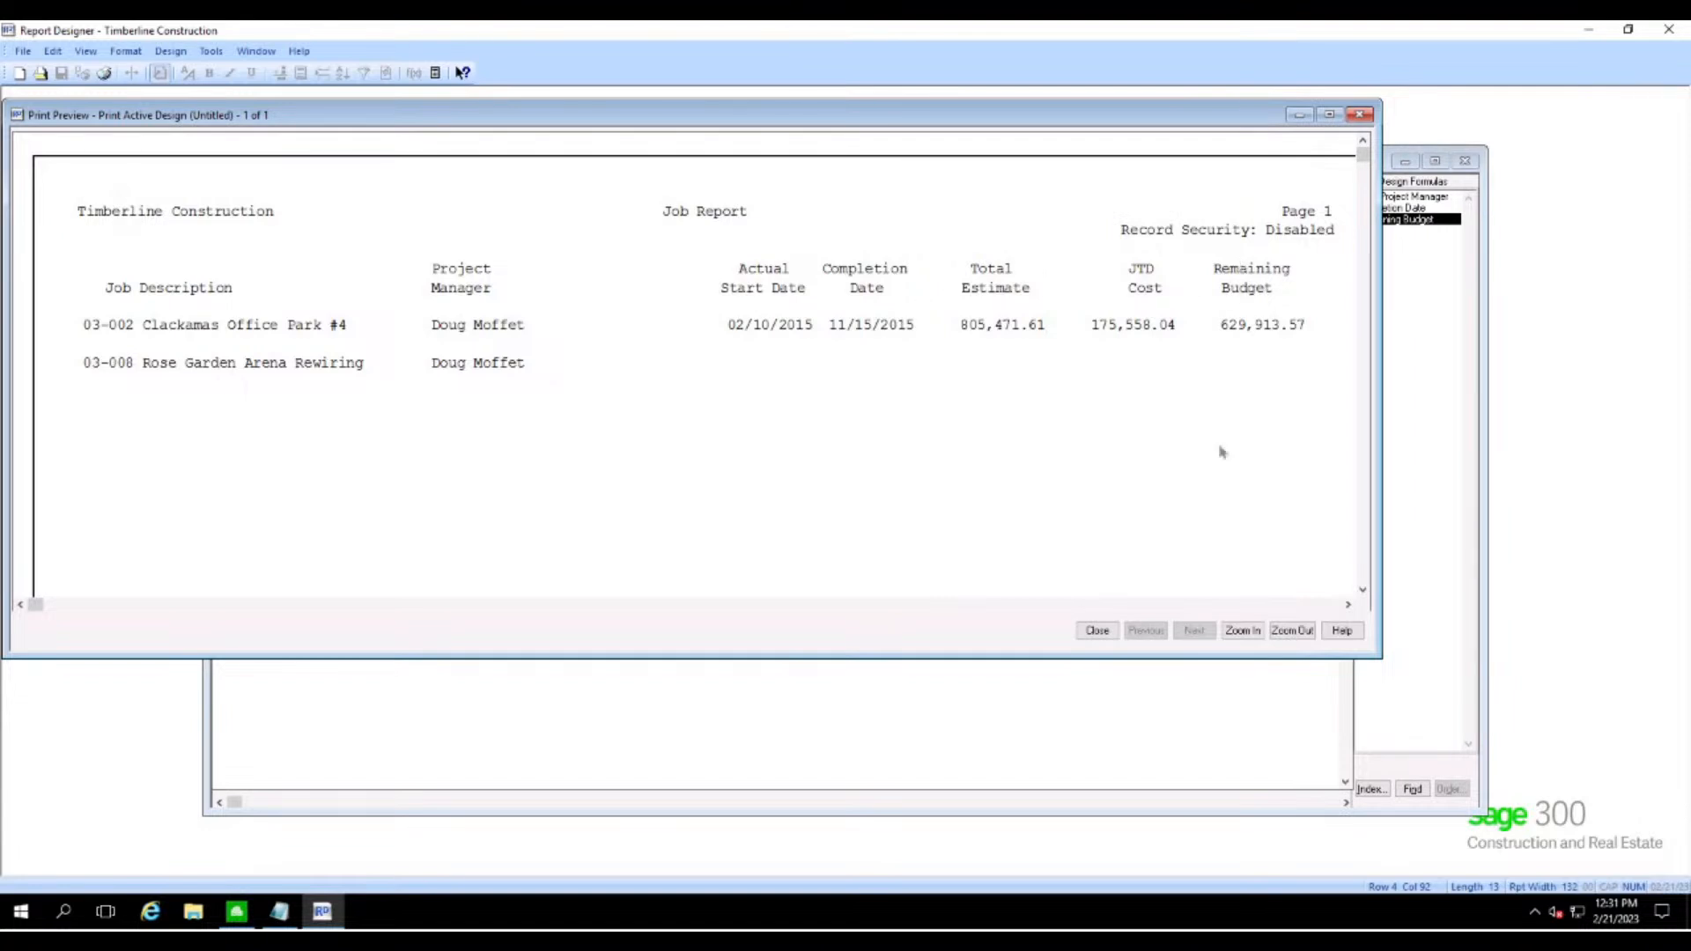
- Close the print preview and cancel Print Selection without printing
{"action": "left_click", "coordinate": [1097, 631]}
{"action": "left_click", "coordinate": [835, 577]}
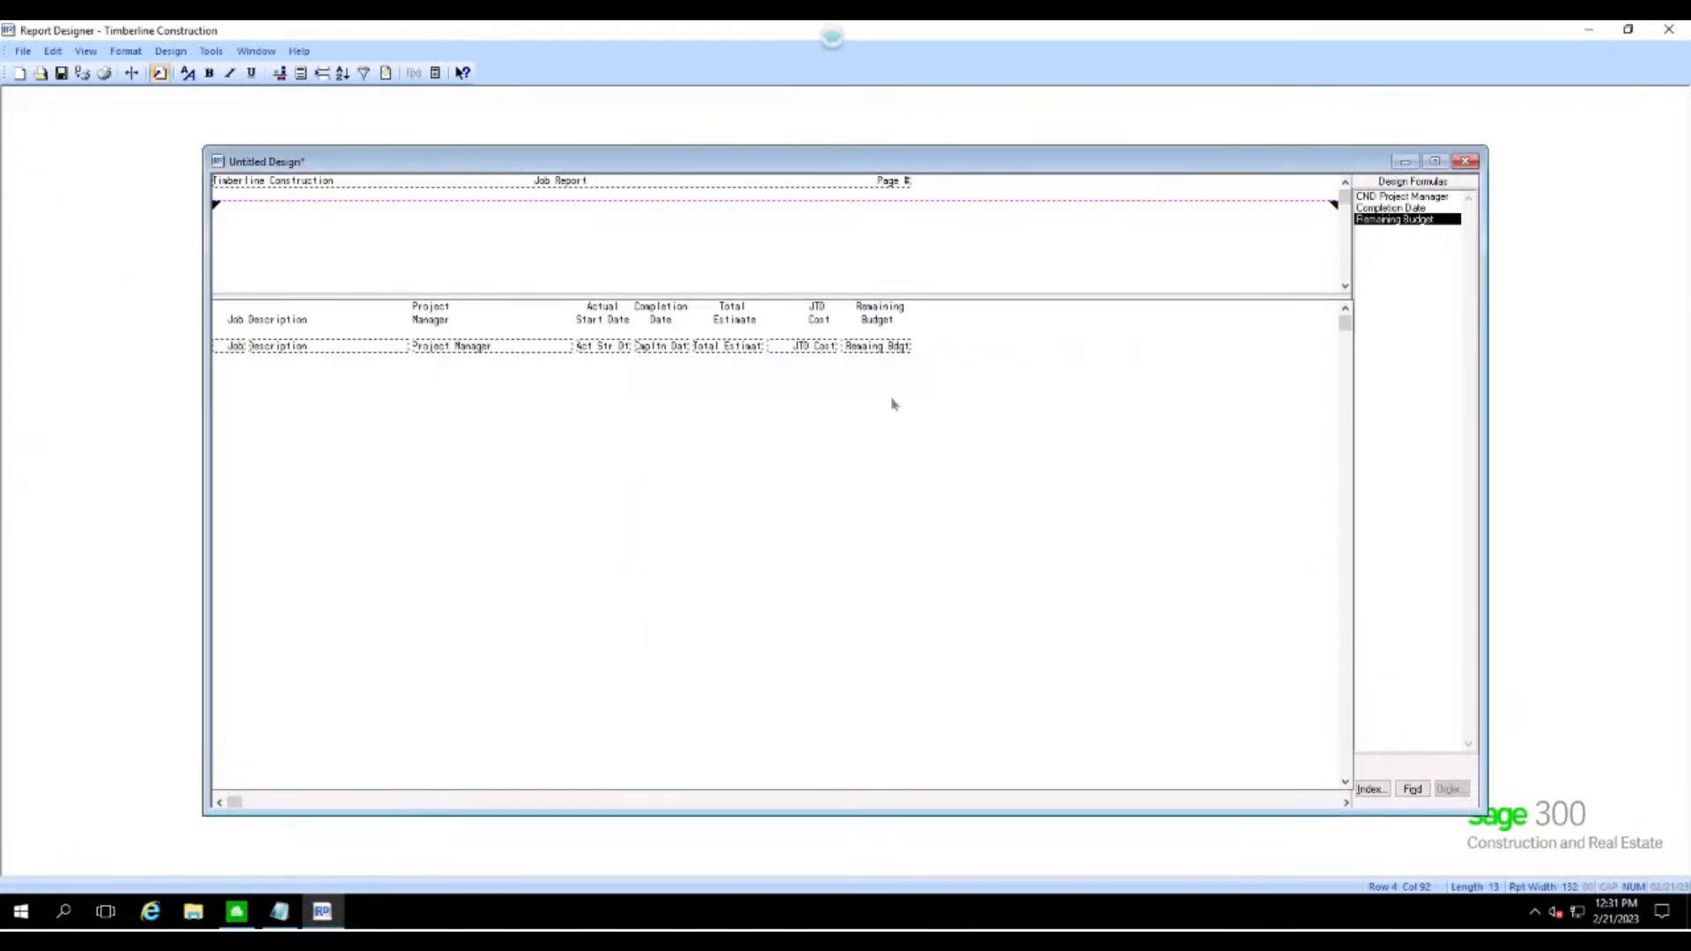
- Make the column heading row, Job Description through Remaining Budget, bold and underlined
{"action": "left_click_drag", "start_coordinate": [919, 327], "coordinate": [217, 310]}
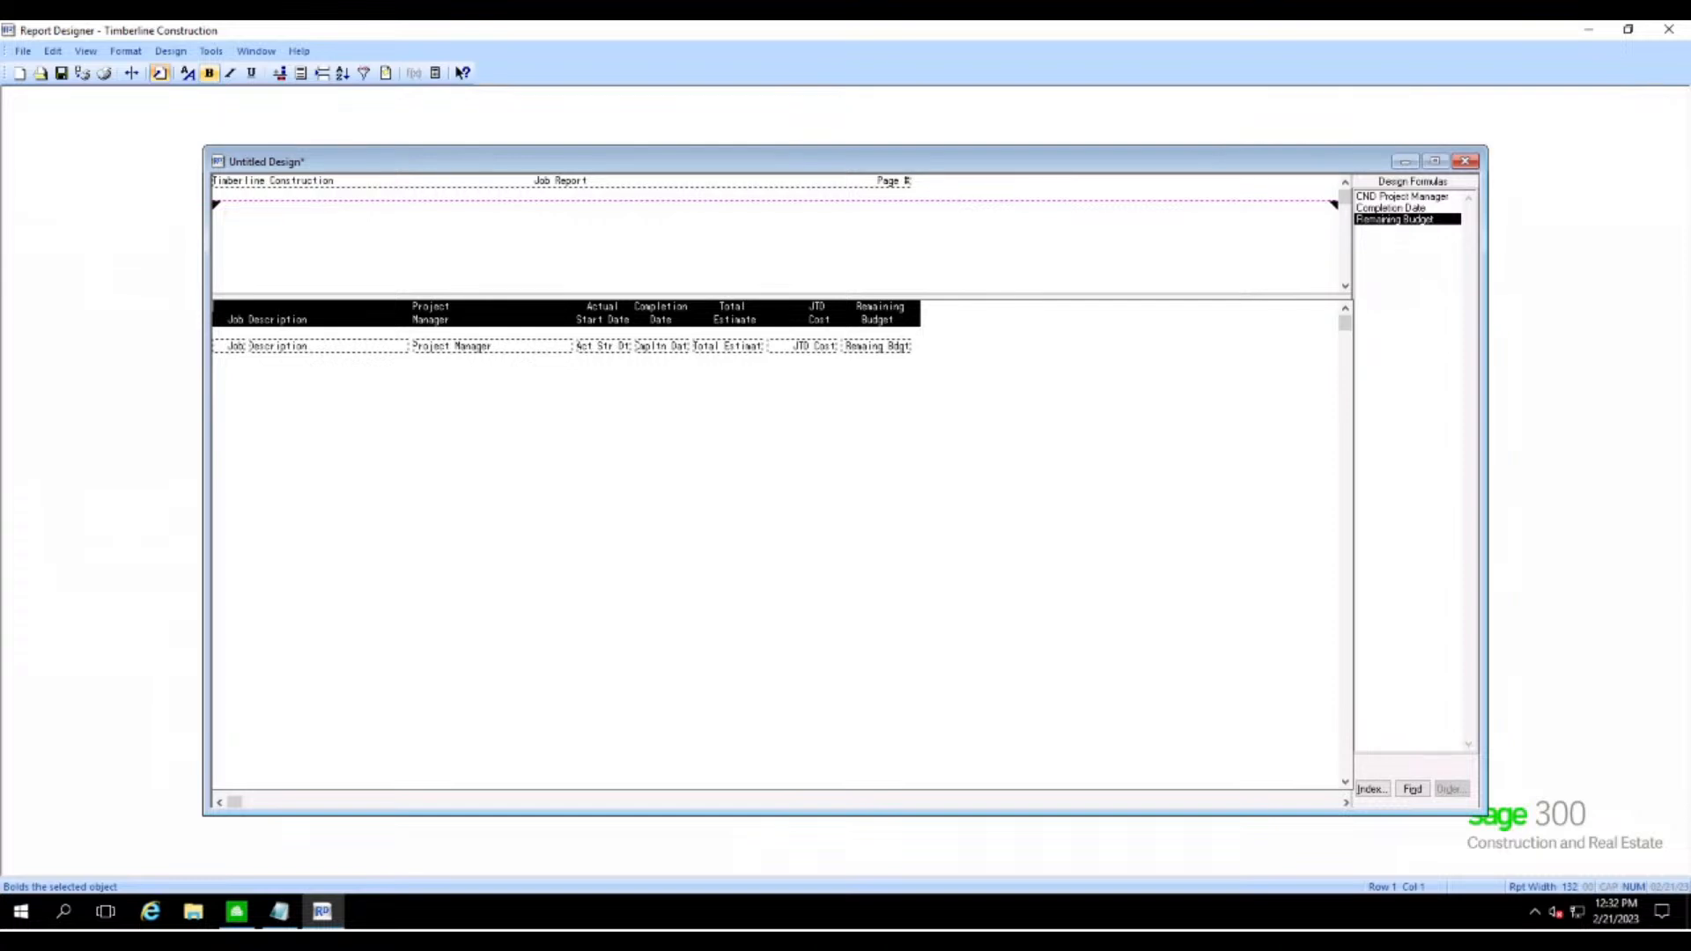
{"action": "left_click", "coordinate": [209, 73]}
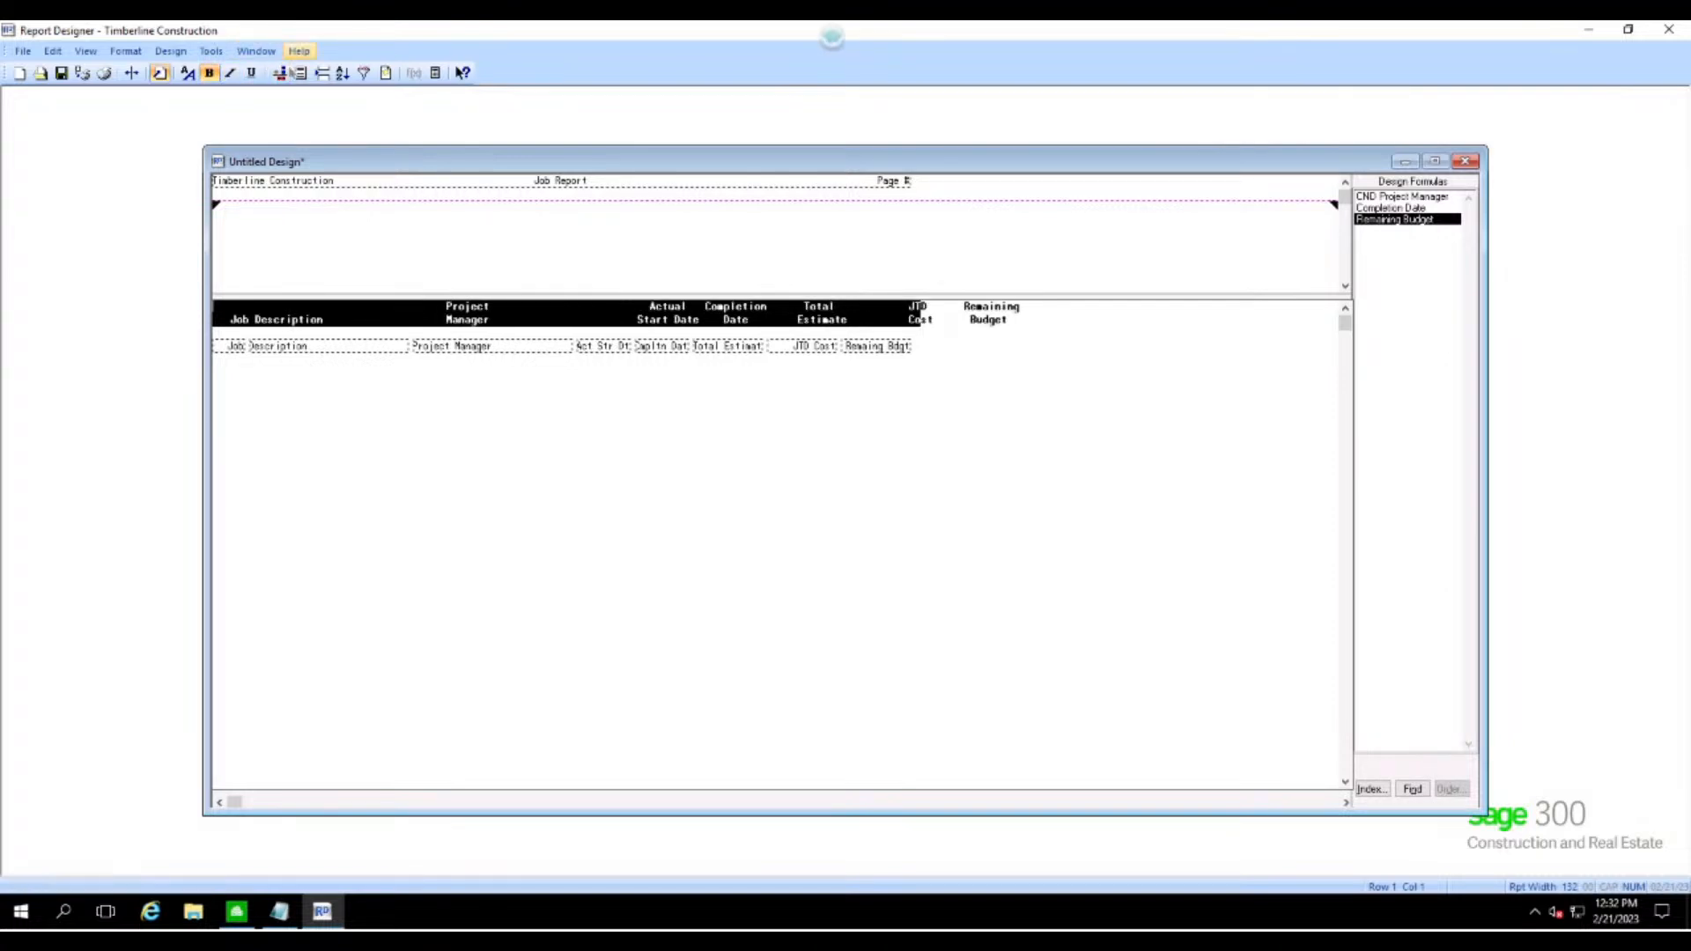
{"action": "left_click", "coordinate": [251, 73]}
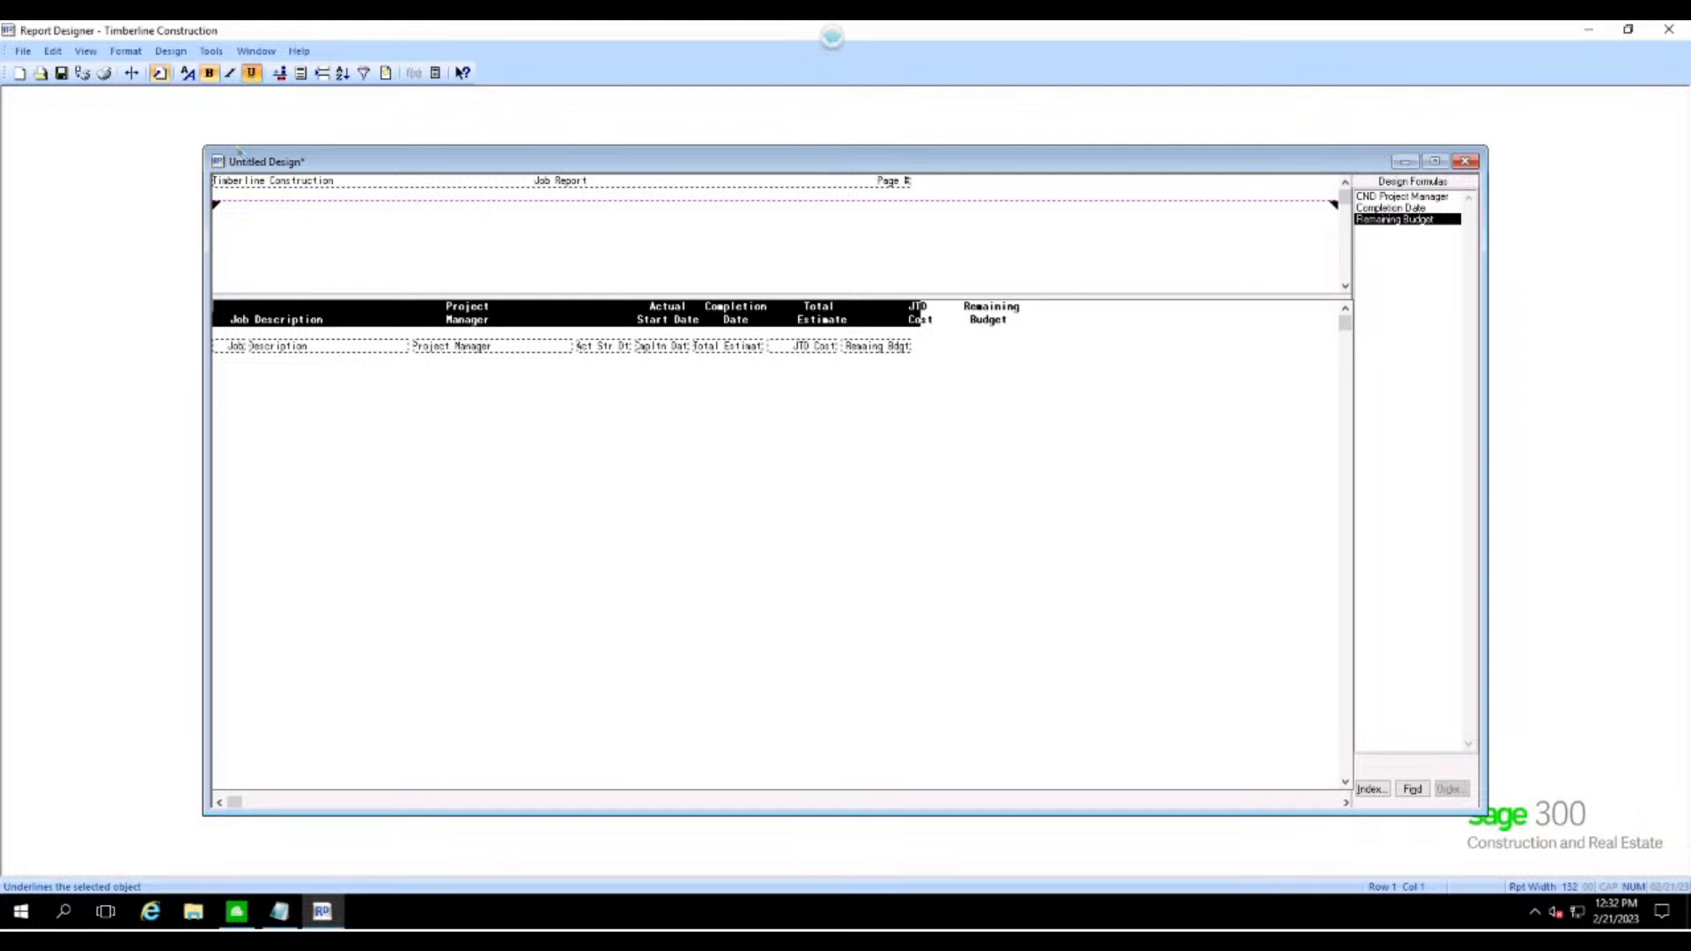
{"action": "left_click", "coordinate": [948, 363]}
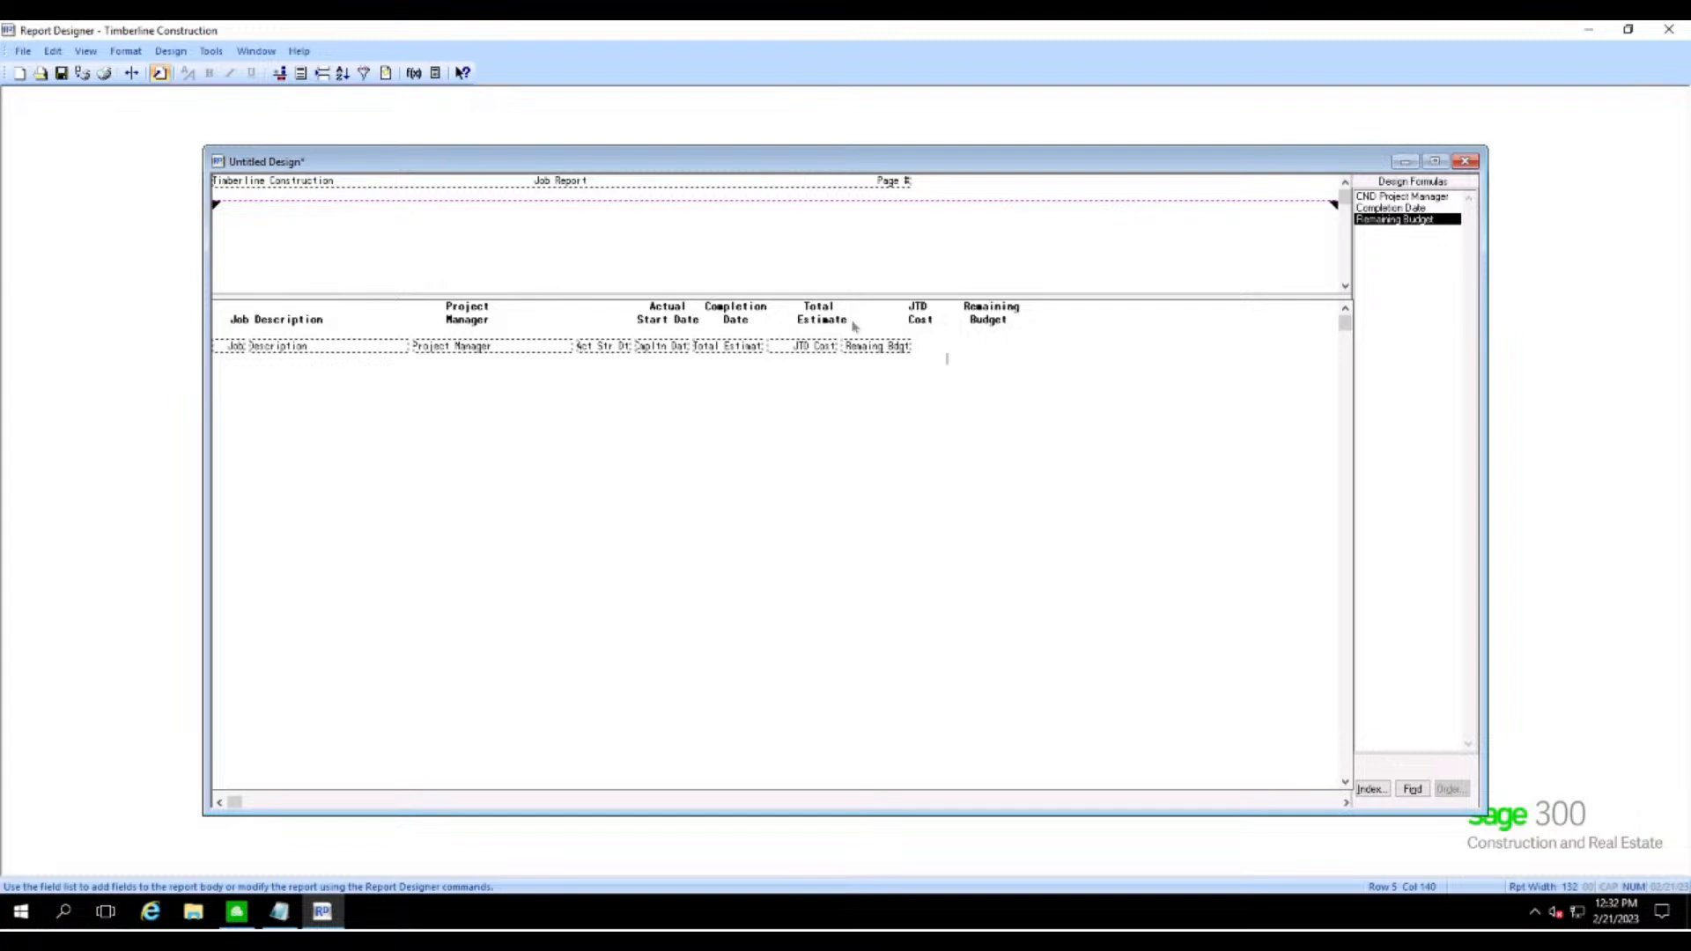
{"action": "left_click", "coordinate": [82, 73]}
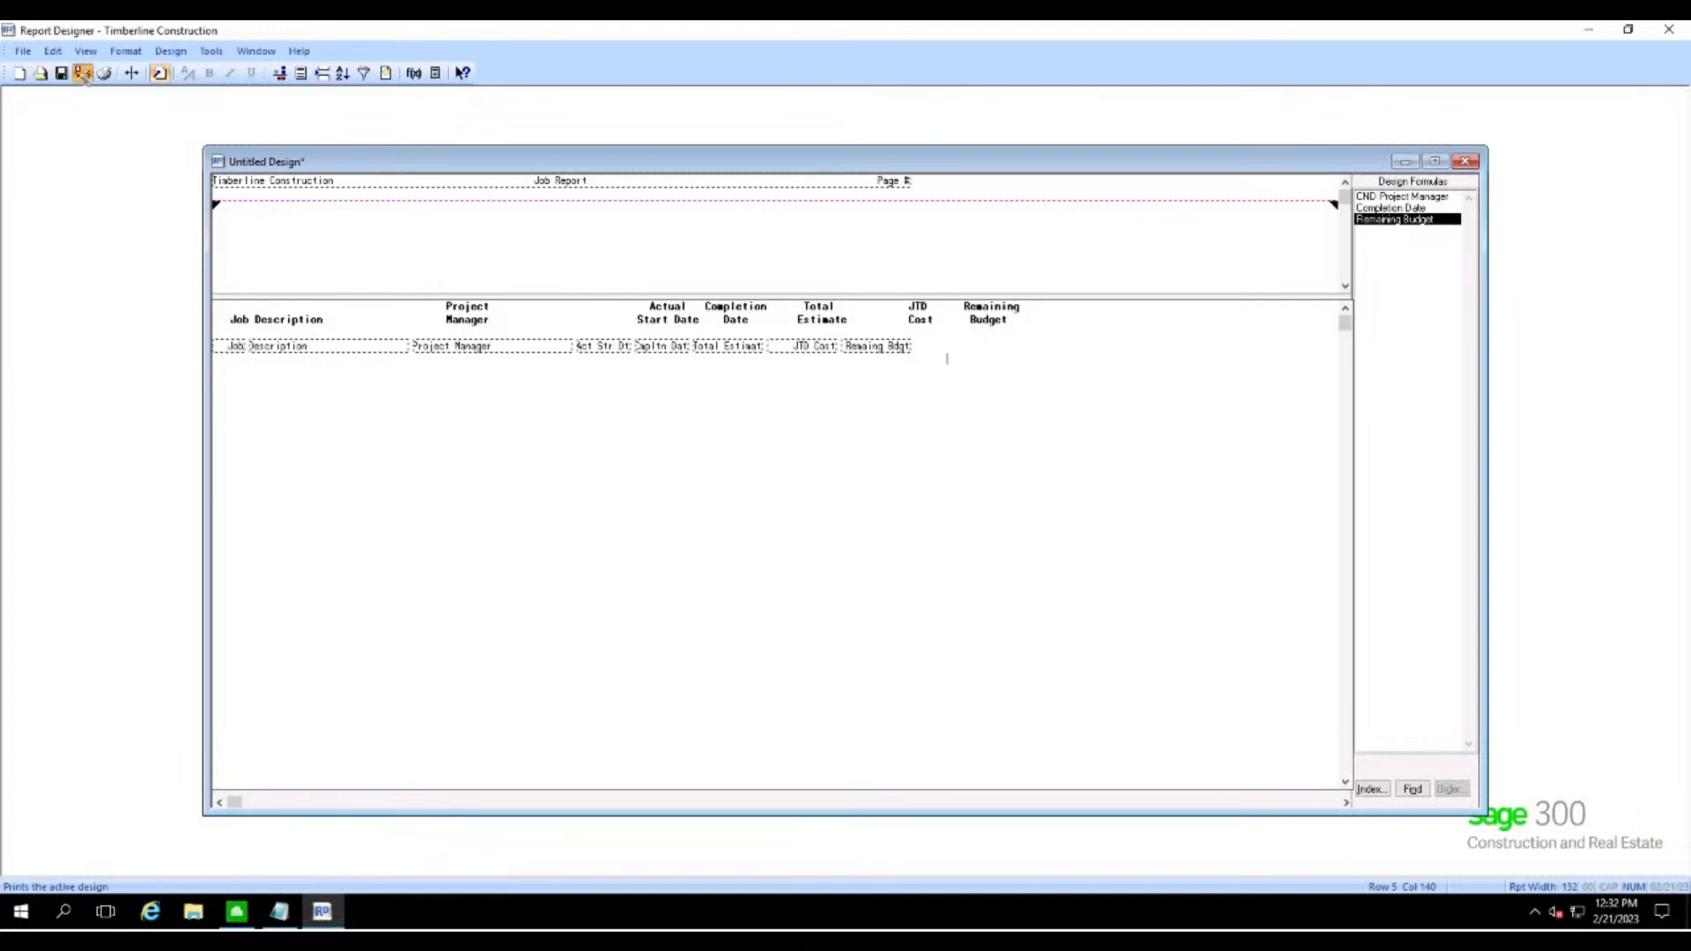
{"action": "left_click", "coordinate": [940, 578]}
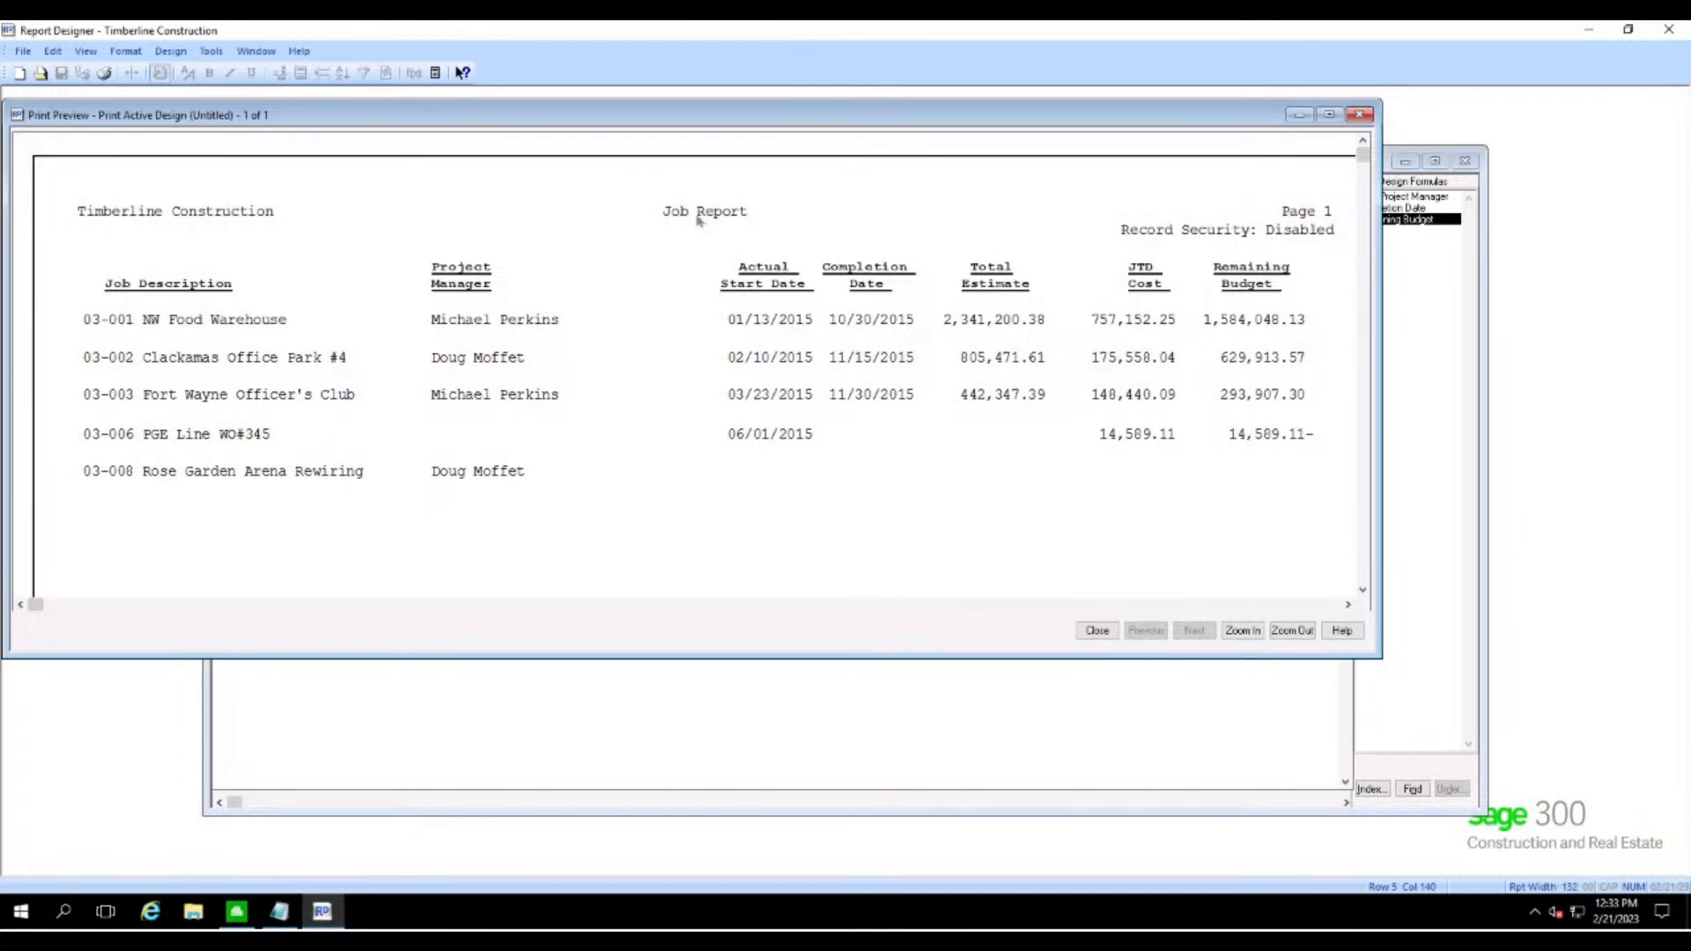
{"action": "left_click", "coordinate": [1096, 632]}
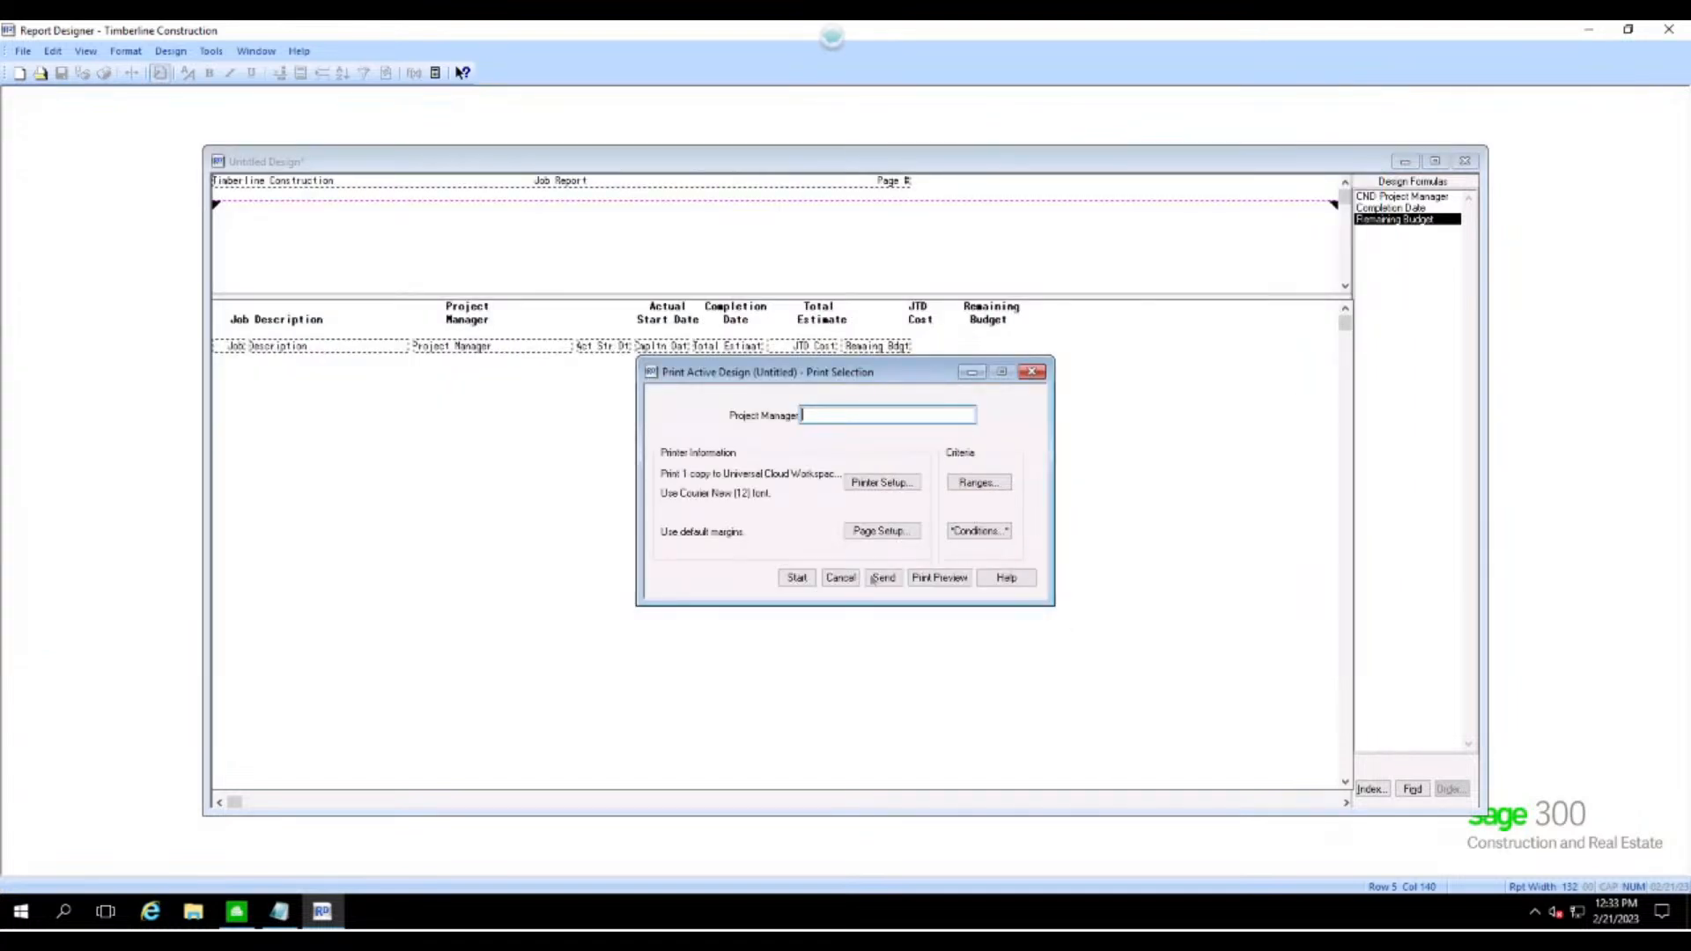
{"action": "left_click", "coordinate": [839, 579]}
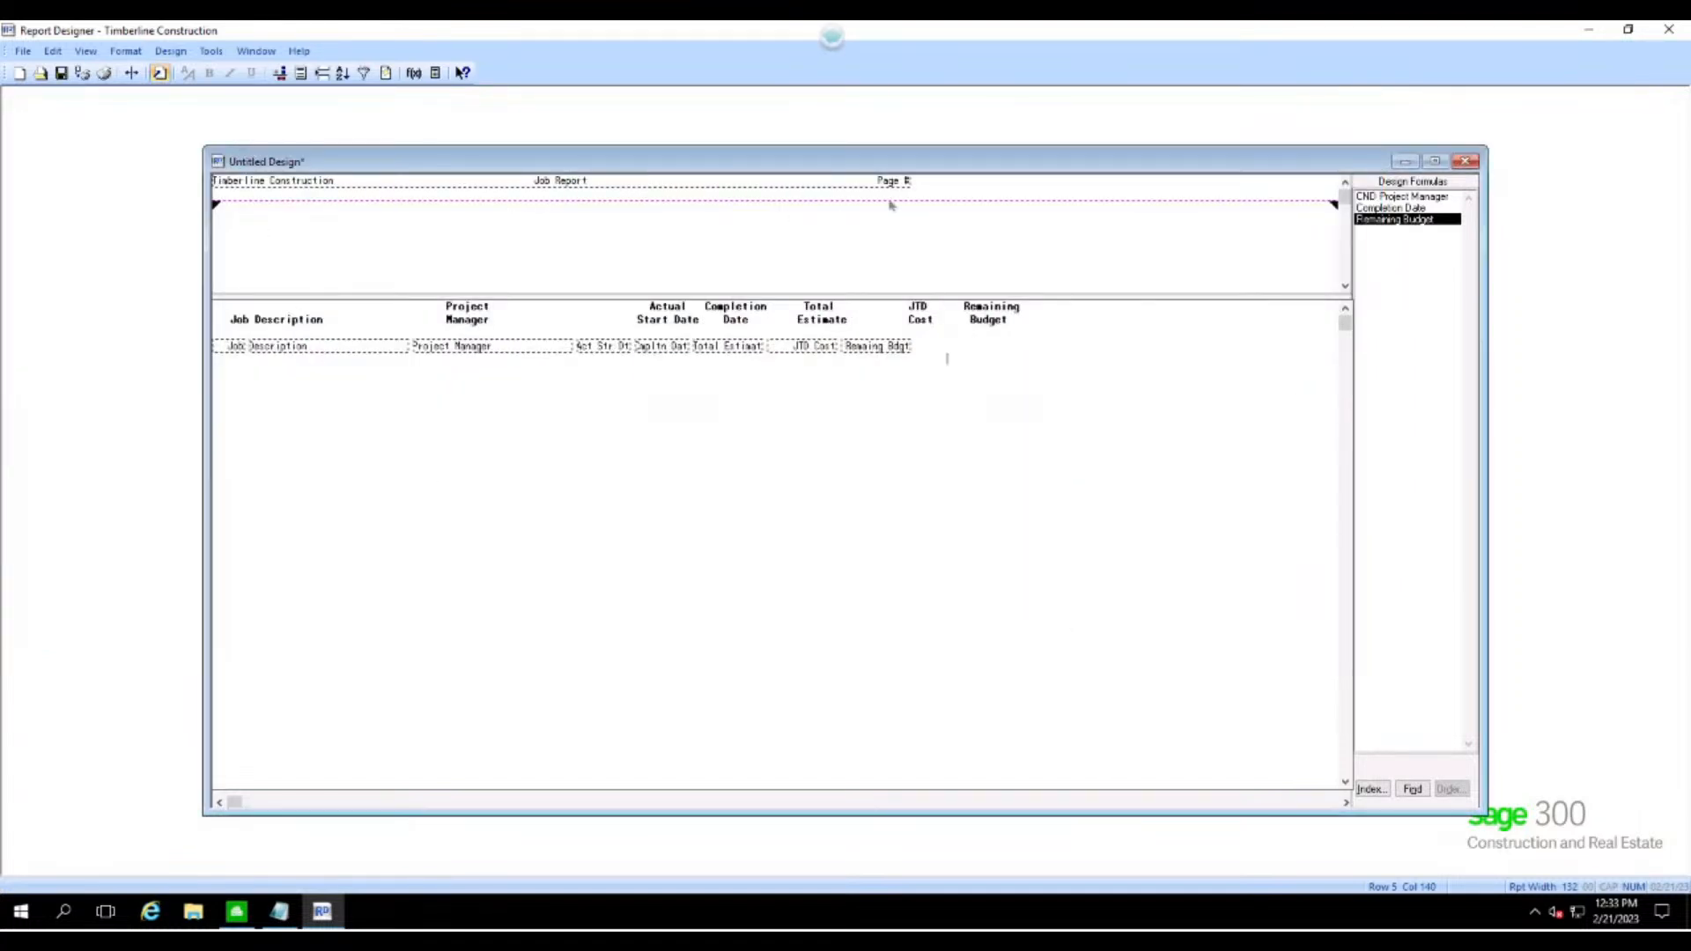
- Bold the page header line, then open the Page Heading band's settings
{"action": "left_click_drag", "start_coordinate": [928, 188], "coordinate": [185, 191]}
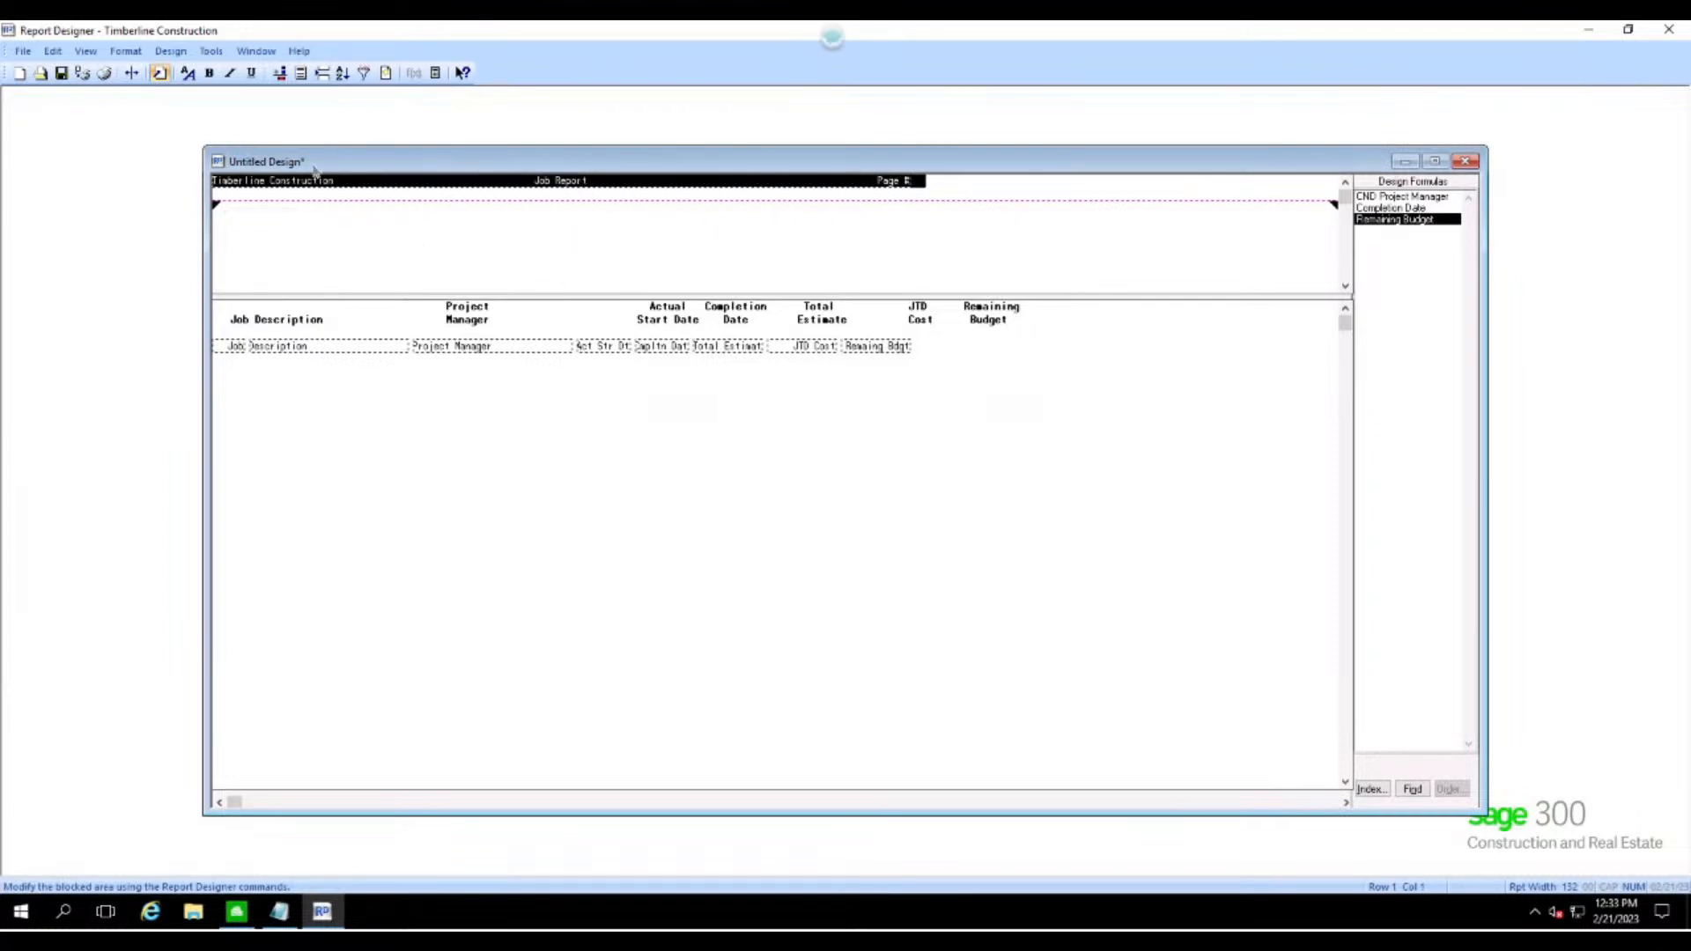
{"action": "left_click", "coordinate": [209, 73]}
{"action": "left_click", "coordinate": [1085, 210]}
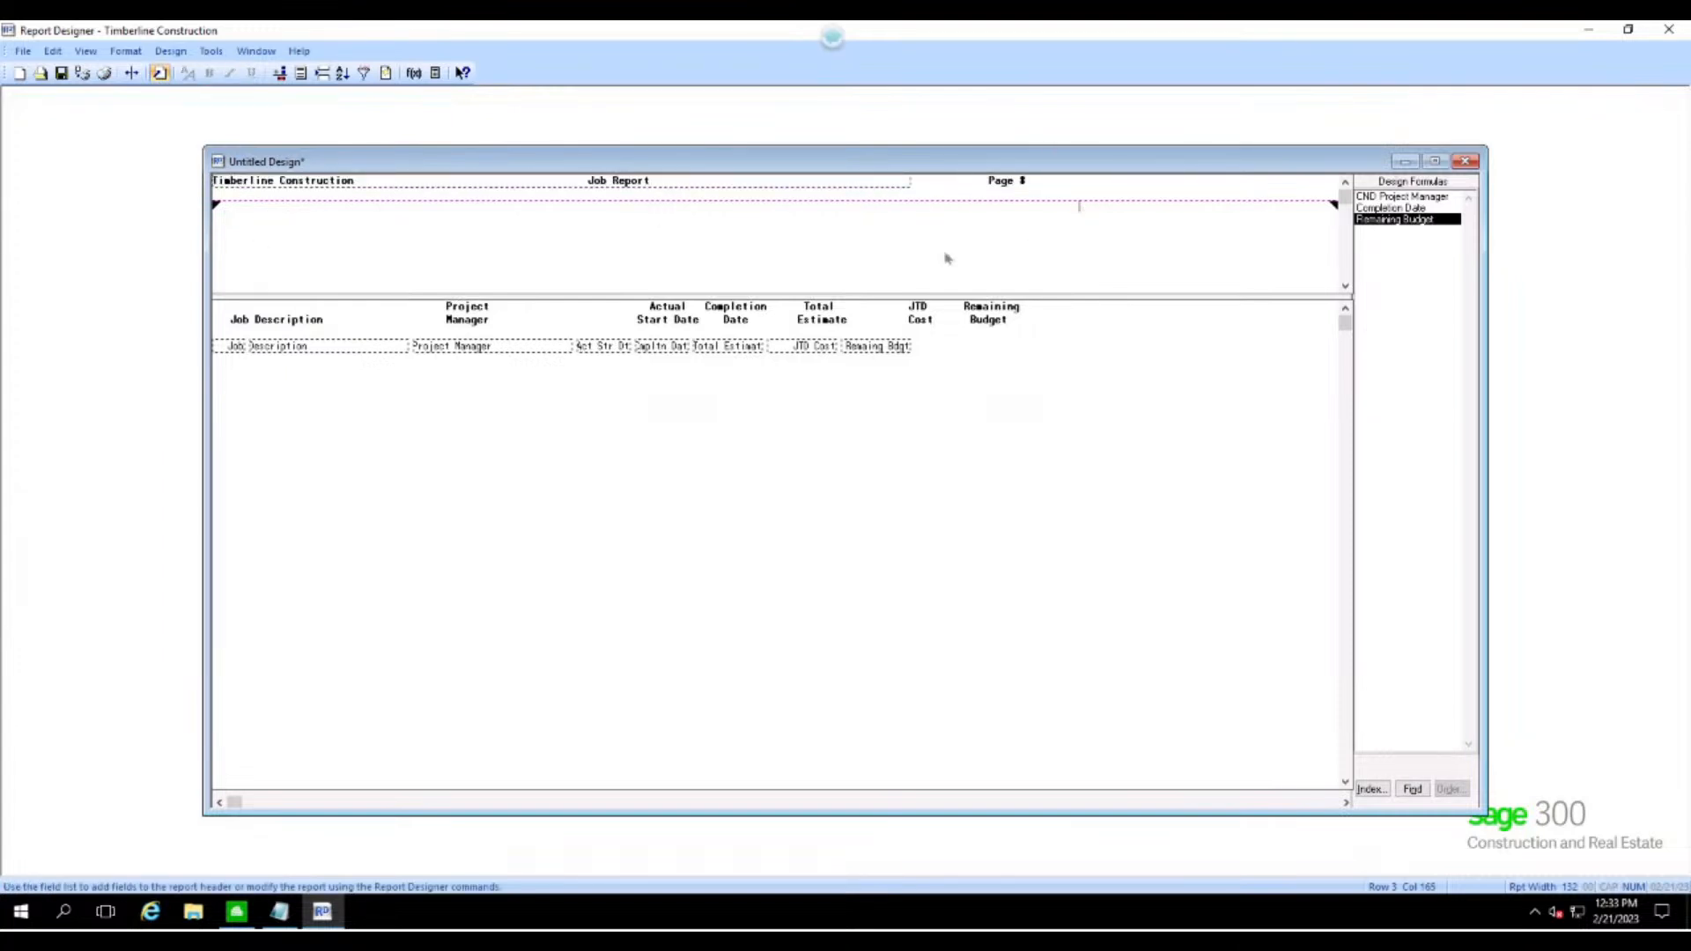
{"action": "left_click", "coordinate": [629, 187]}
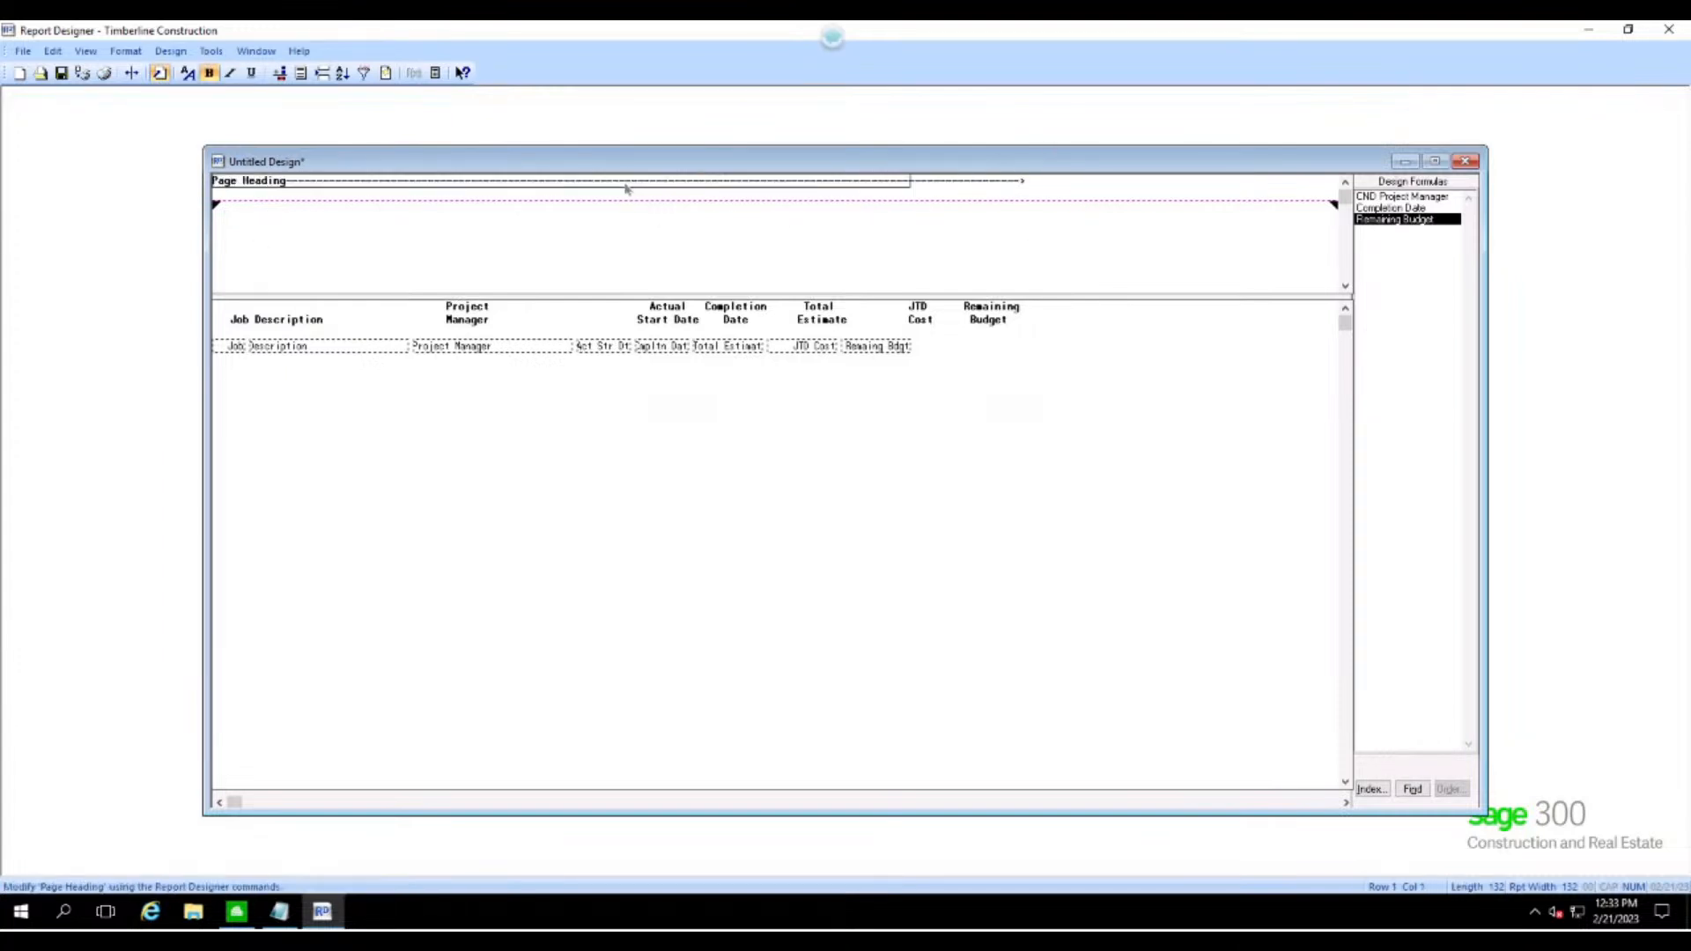
{"action": "double_click", "coordinate": [505, 186]}
- Turn off Record Security in the heading options, leaving report date and design name off
{"action": "left_click", "coordinate": [837, 444]}
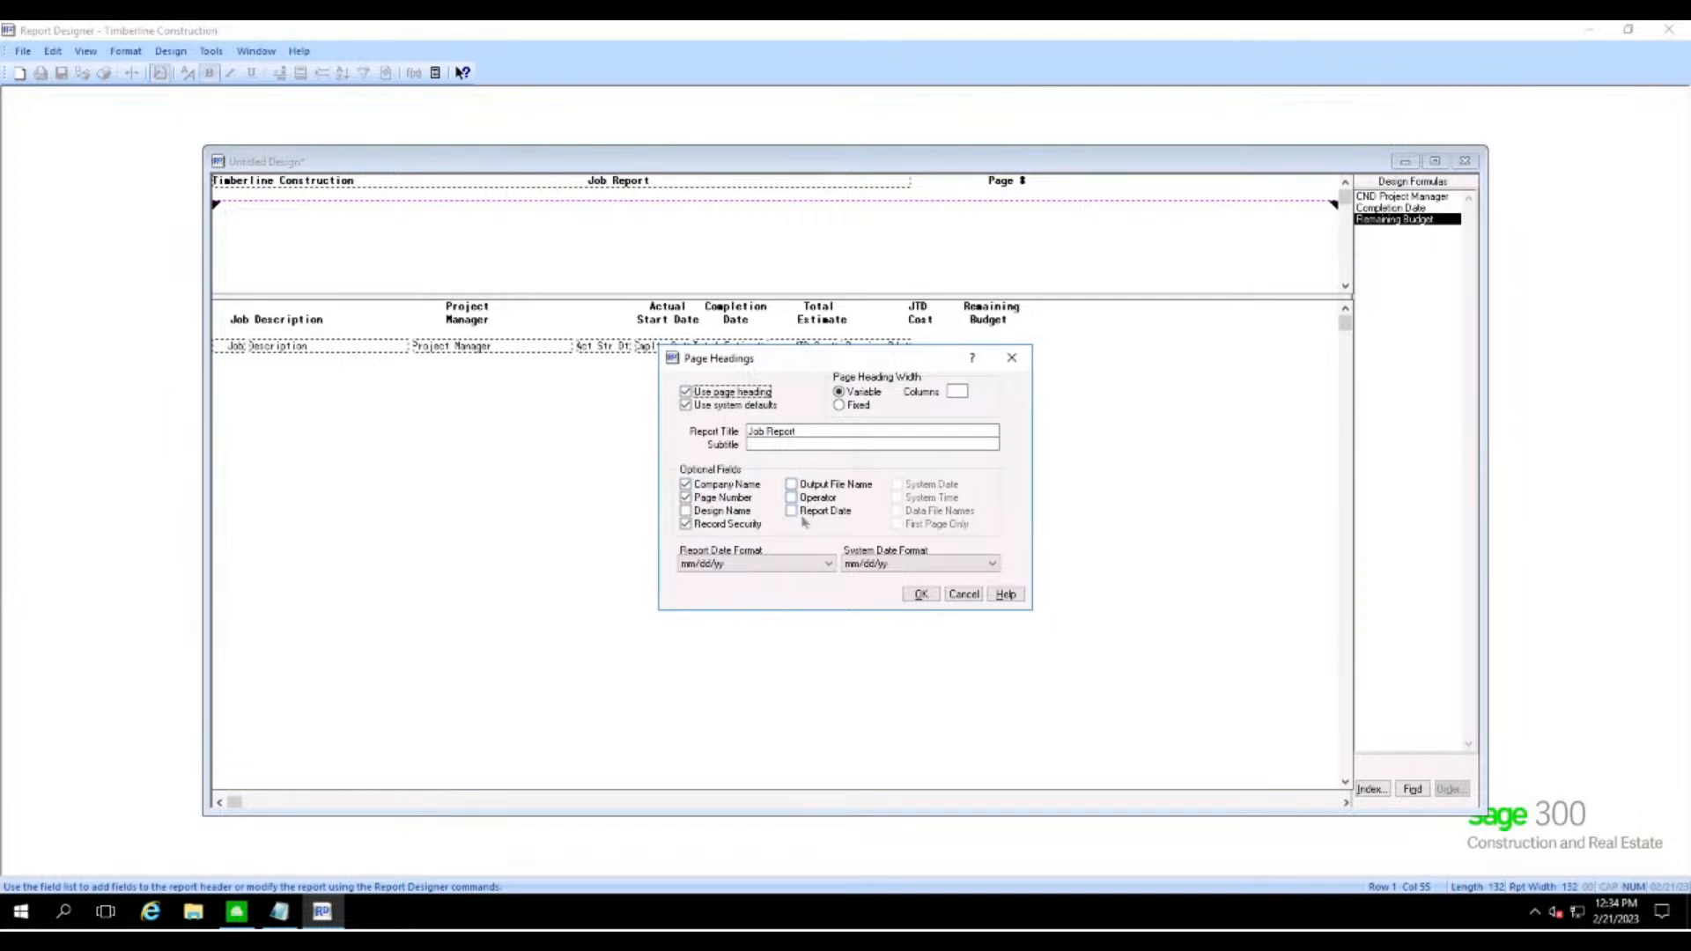
{"action": "left_click", "coordinate": [791, 512]}
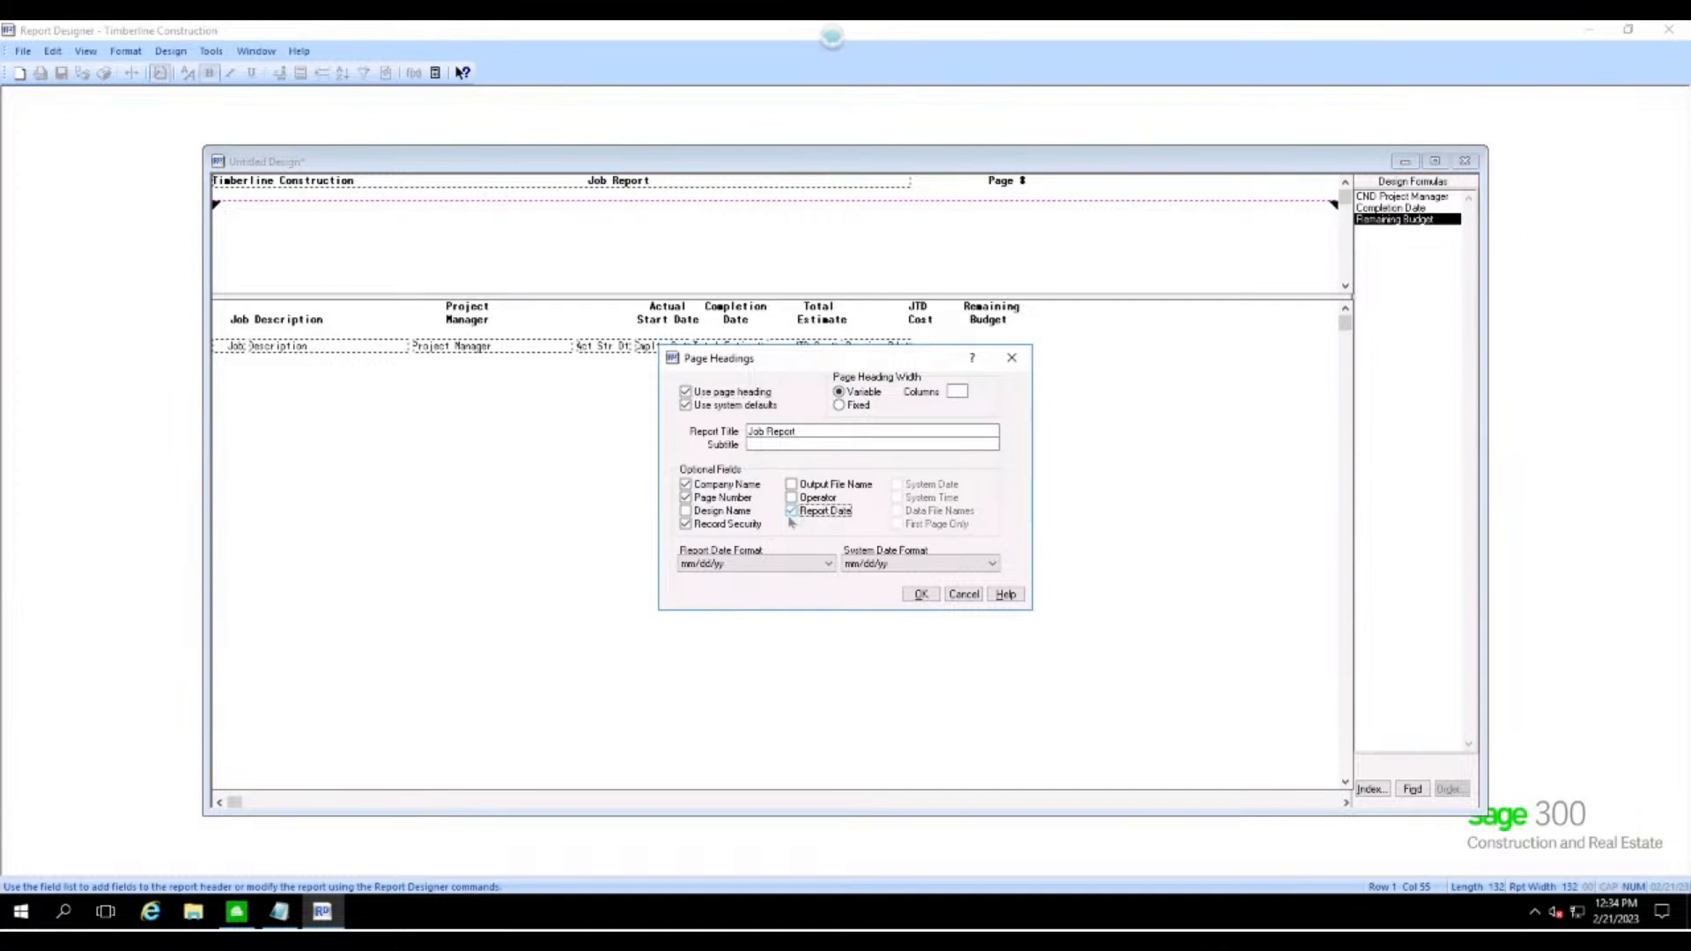
{"action": "left_click", "coordinate": [791, 515]}
{"action": "left_click", "coordinate": [686, 512]}
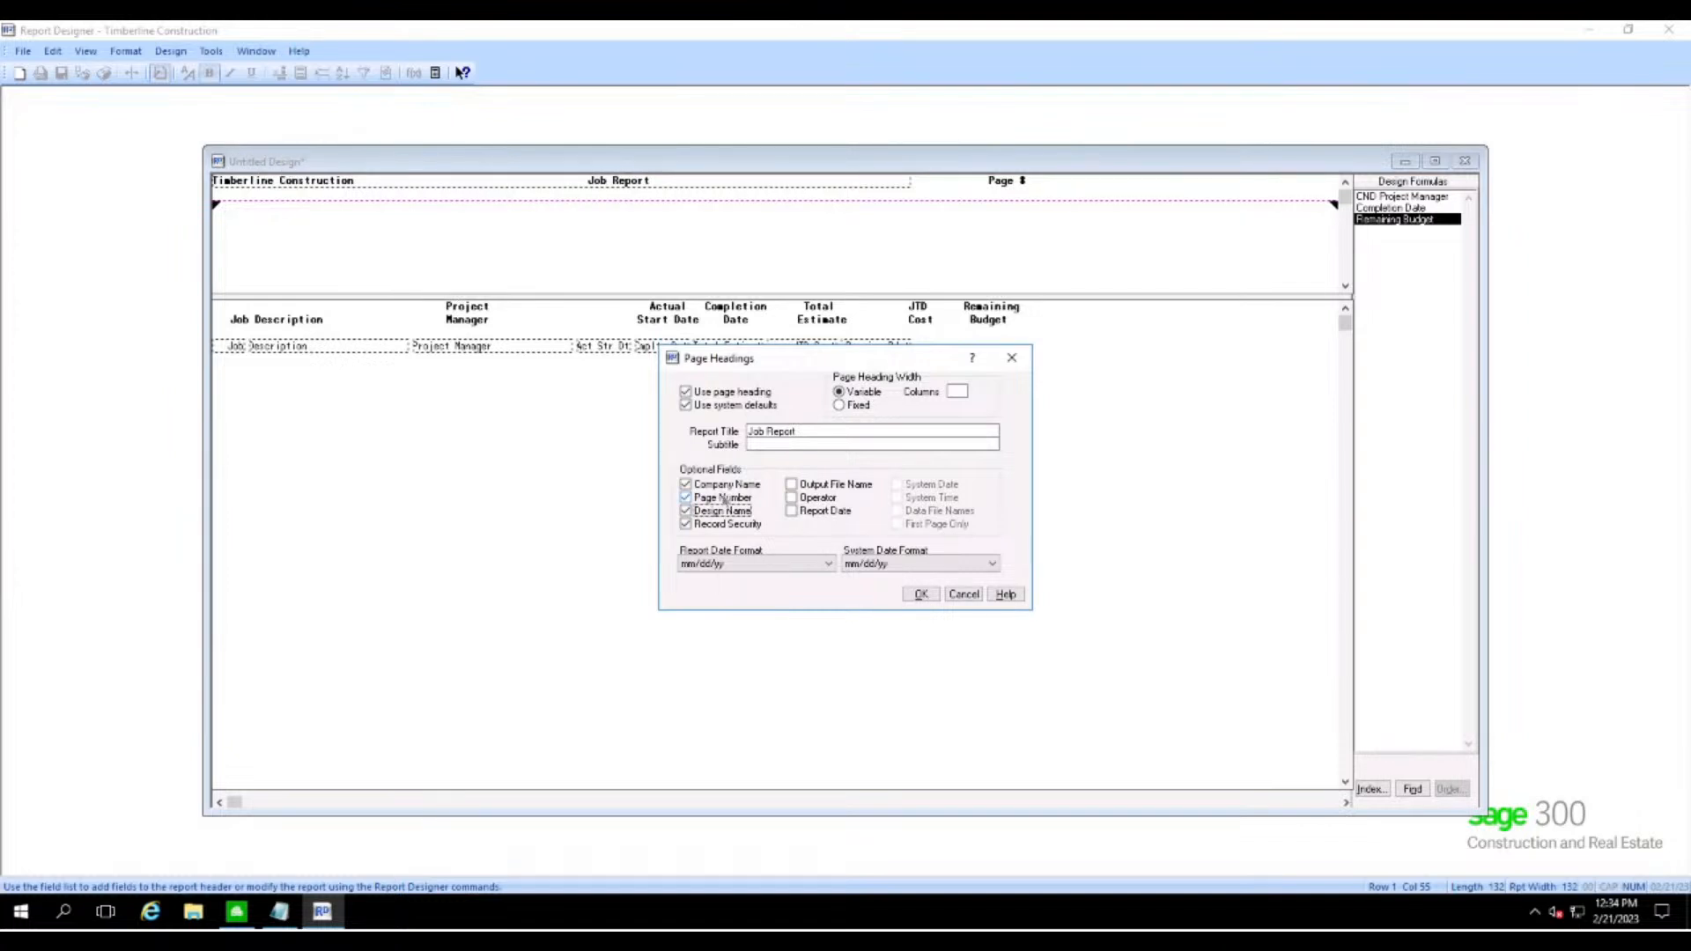
{"action": "left_click", "coordinate": [707, 512]}
{"action": "left_click", "coordinate": [708, 526]}
- Set the report title to 'Remaining Budget' and the subtitle to 'By Job'
{"action": "left_click_drag", "start_coordinate": [808, 430], "coordinate": [565, 412]}
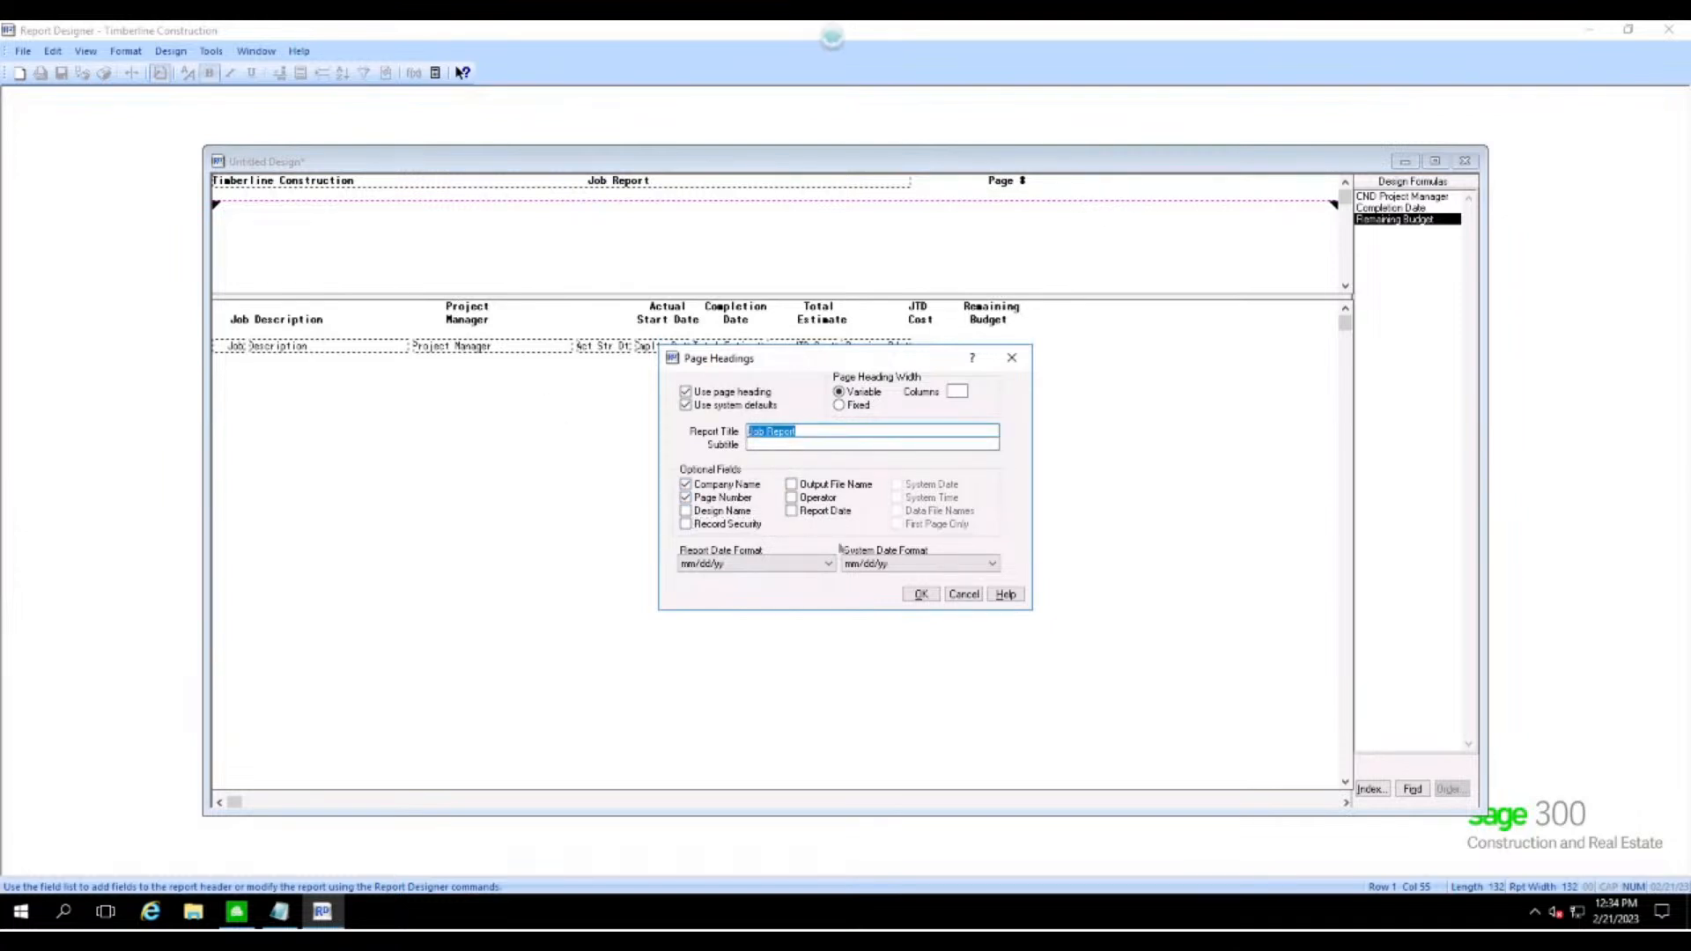
{"action": "key", "text": "BackSpace"}
{"action": "key", "text": "BackSpace"}
{"action": "key", "text": "BackSpace"}
{"action": "key", "text": "BackSpace"}
{"action": "key", "text": "BackSpace"}
{"action": "type", "text": "Remaining Budget by"}
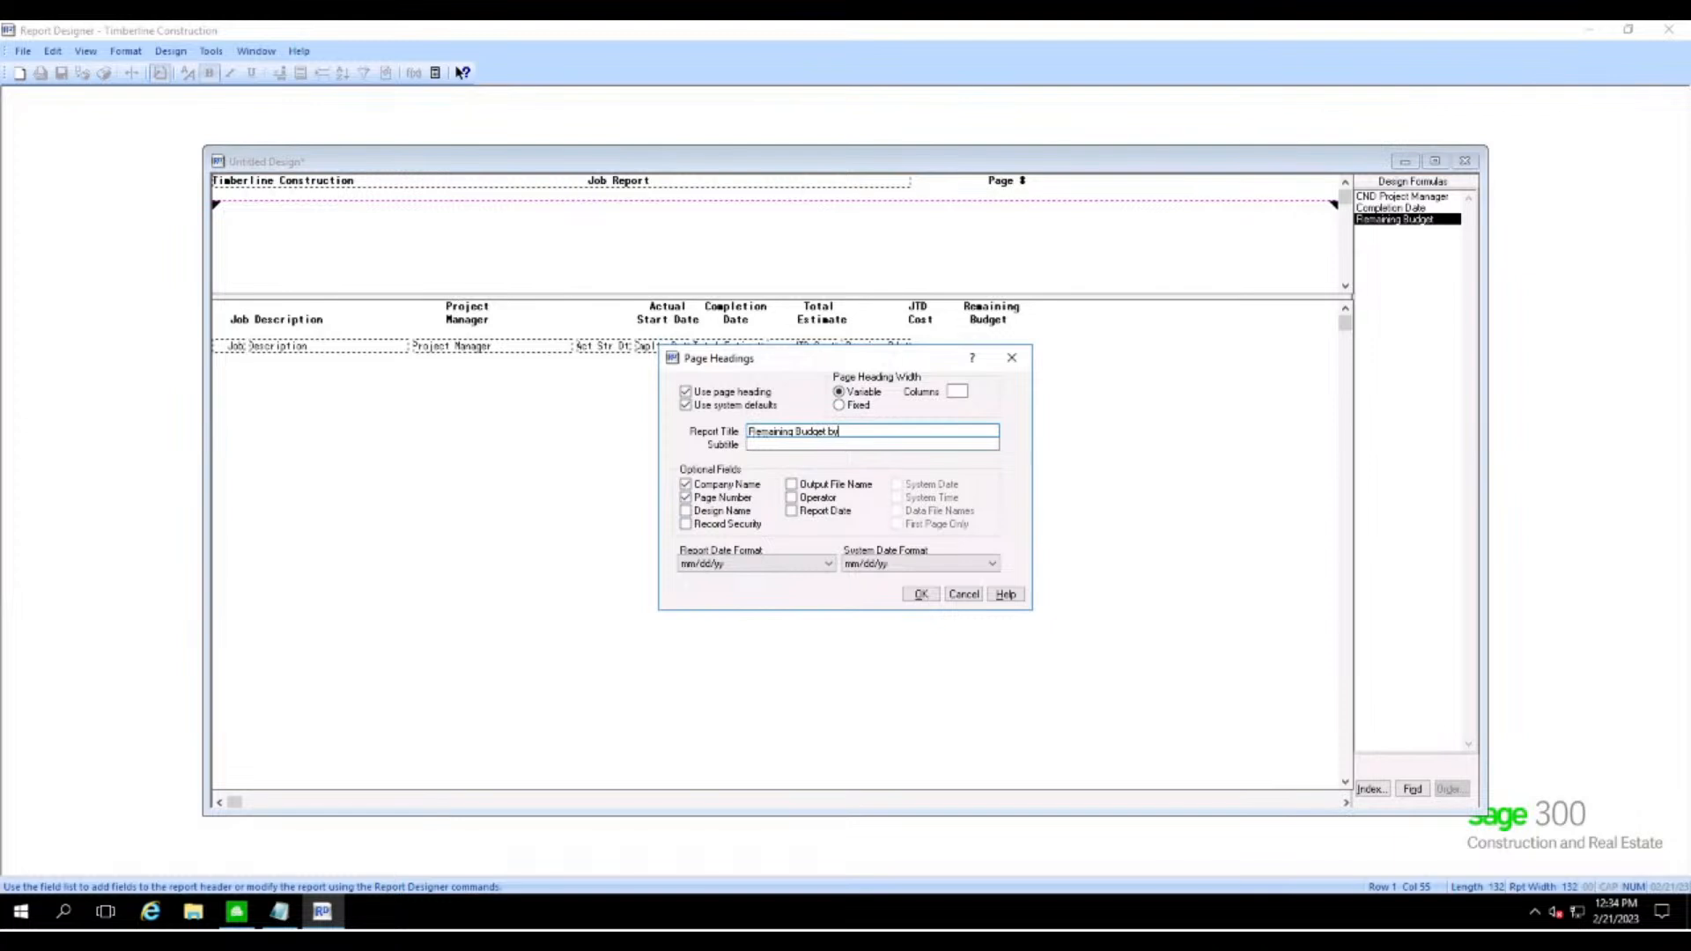
{"action": "type", "text": " Job"}
{"action": "left_click_drag", "start_coordinate": [857, 431], "coordinate": [825, 431]}
{"action": "key", "text": "Delete"}
{"action": "key", "text": "Tab"}
{"action": "type", "text": "By Job"}
- Apply the new heading and preview the Remaining Budget By Job report, then close it
{"action": "left_click", "coordinate": [921, 594]}
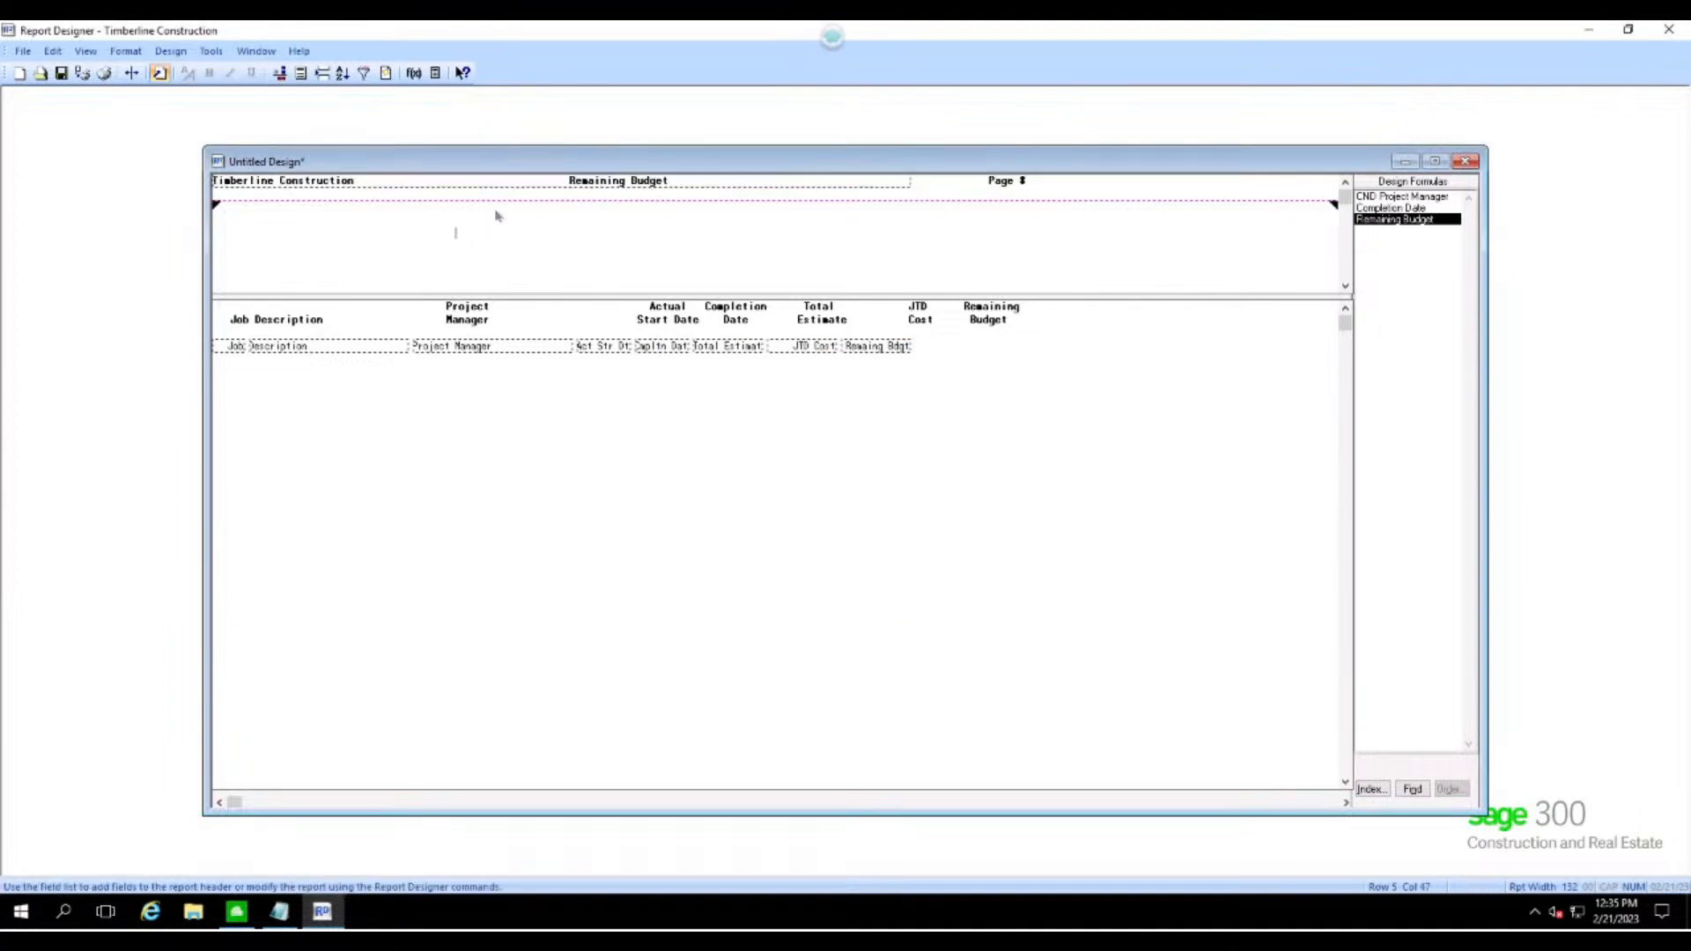
{"action": "left_click", "coordinate": [82, 73]}
{"action": "left_click", "coordinate": [912, 585]}
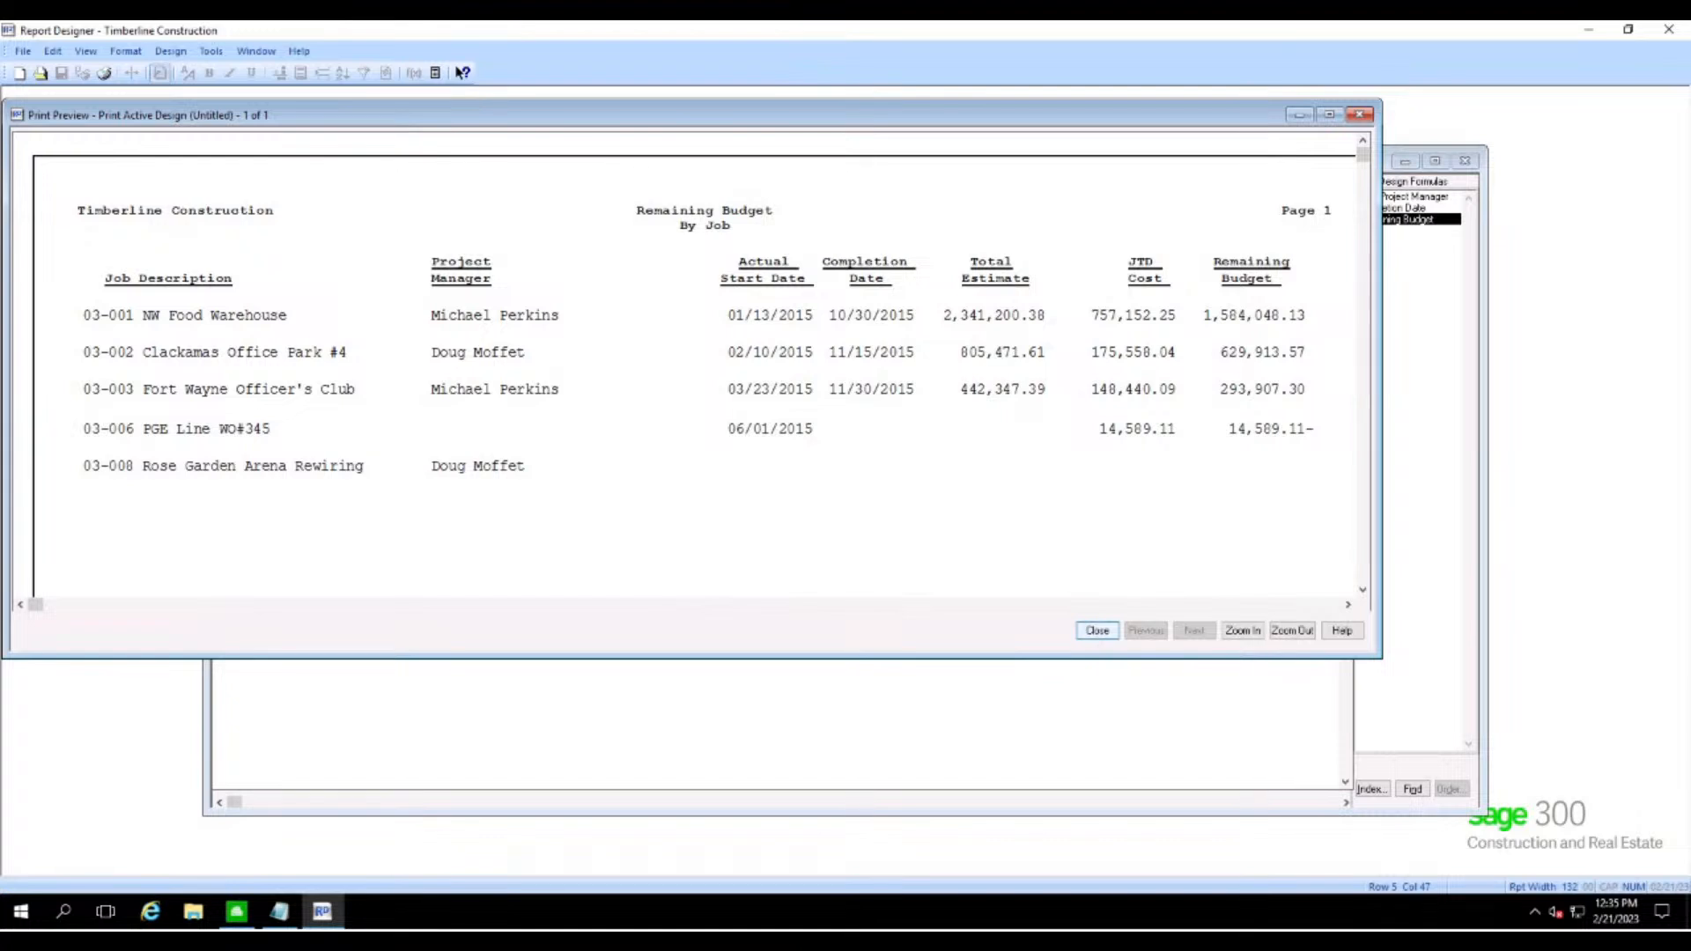
{"action": "left_click", "coordinate": [1097, 631]}
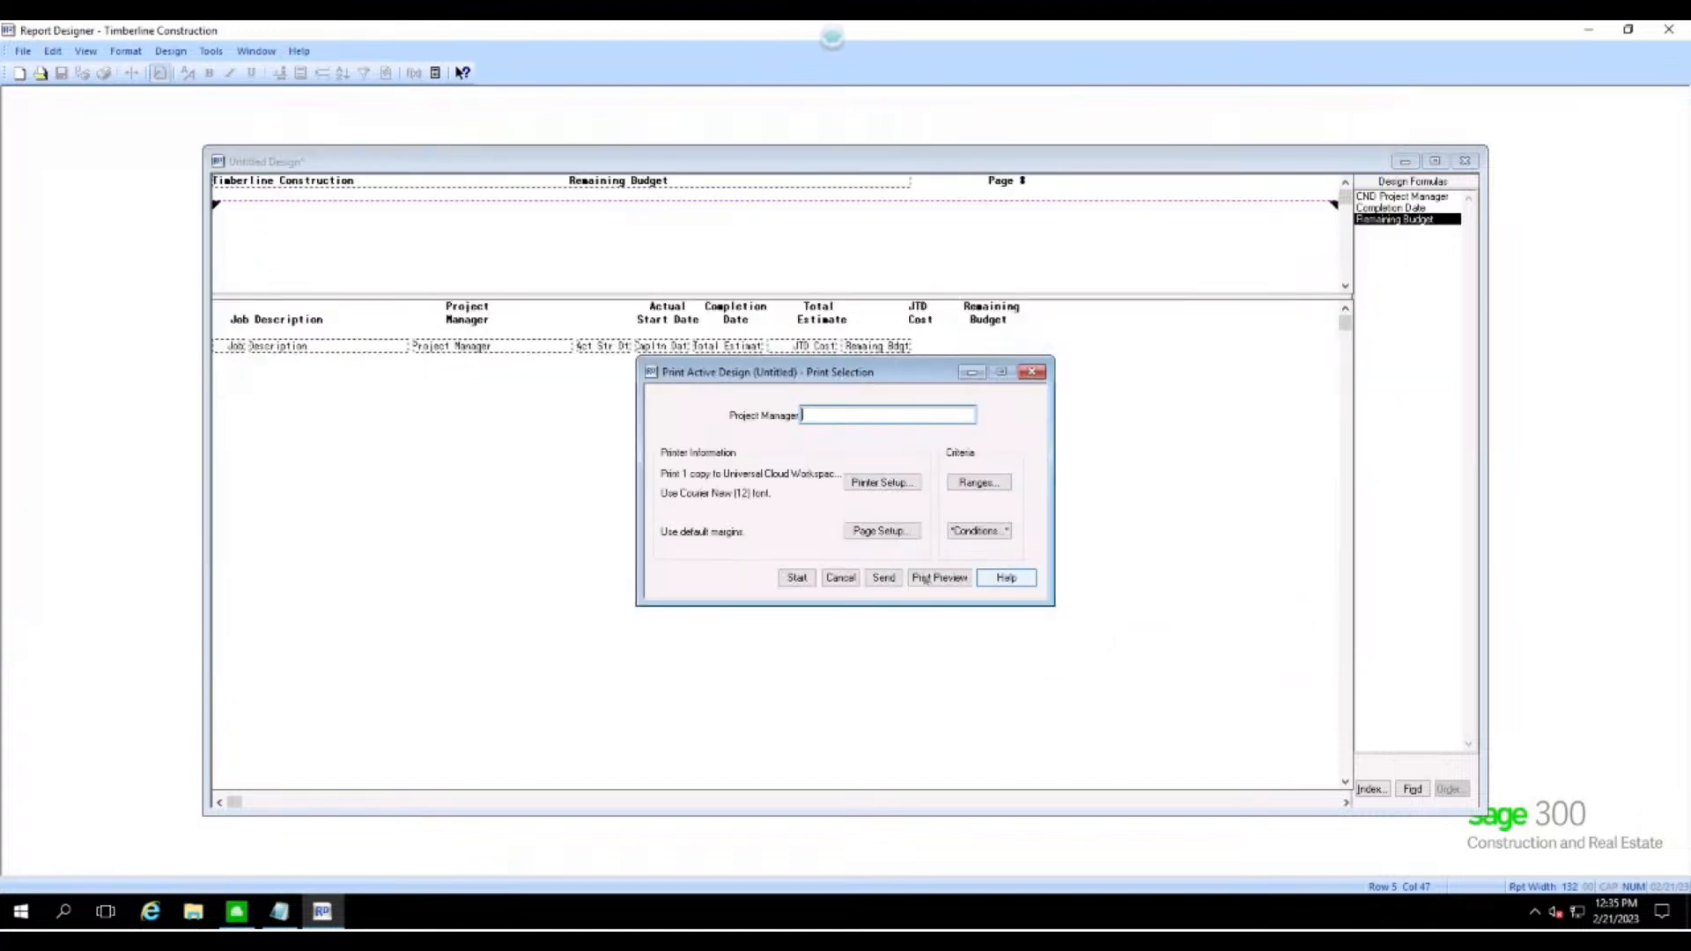
{"action": "left_click", "coordinate": [844, 581]}
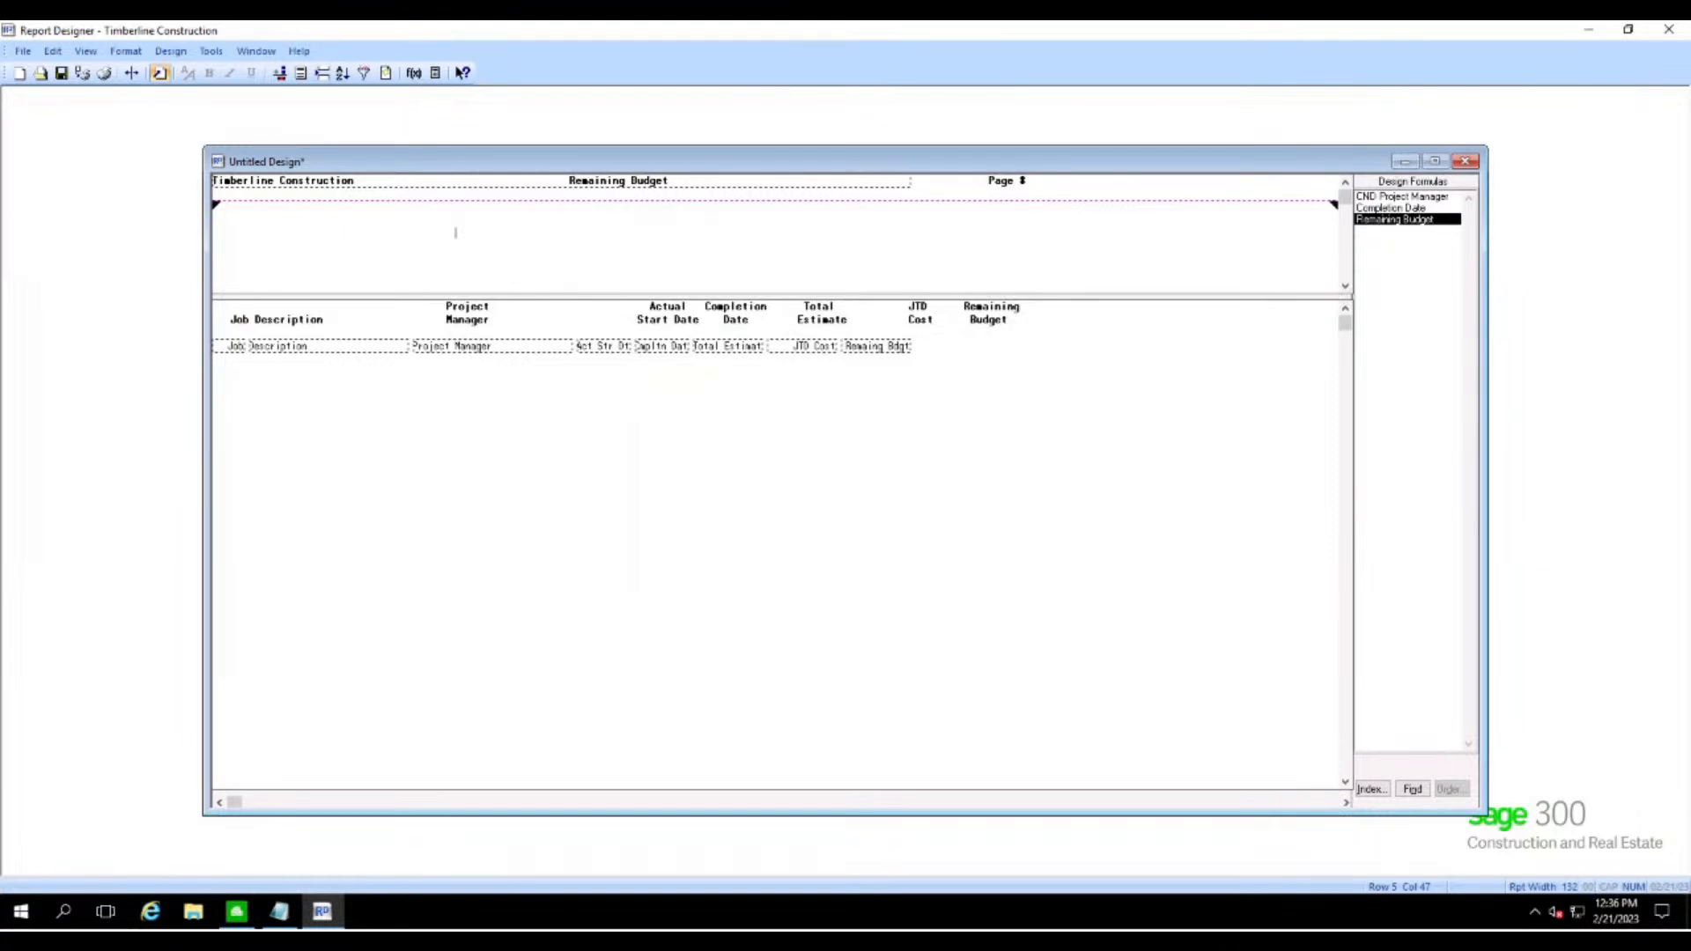
- Turn on Report Totals with overlines under Design > Totals
{"action": "left_click", "coordinate": [172, 53]}
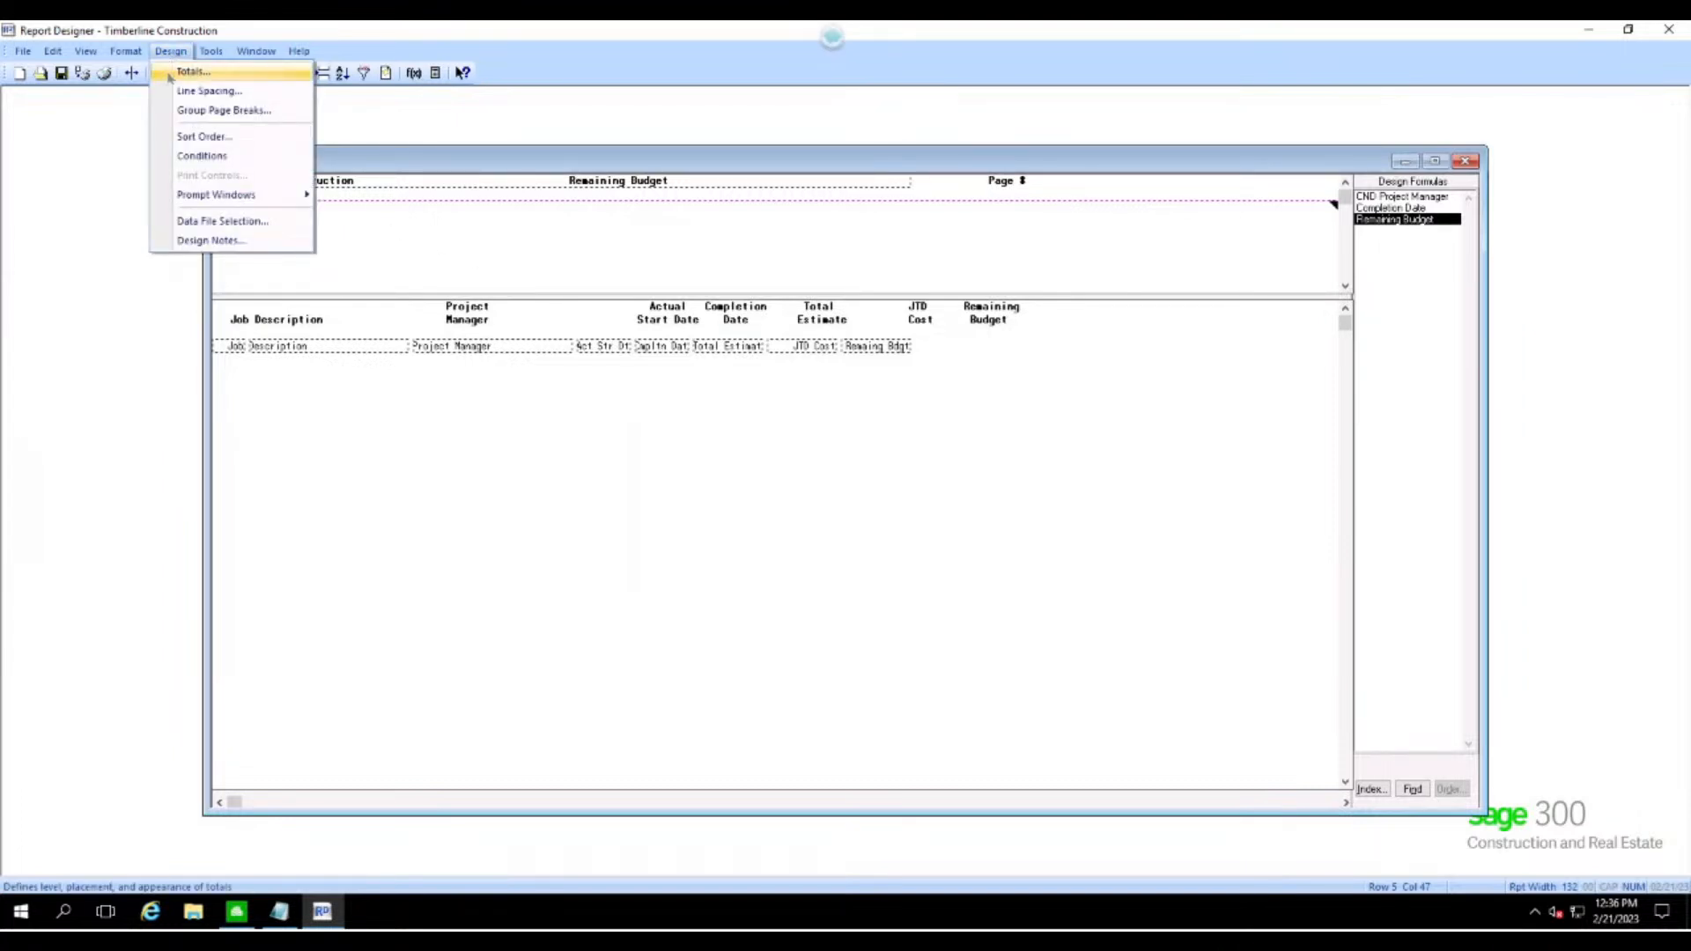
{"action": "left_click", "coordinate": [190, 72]}
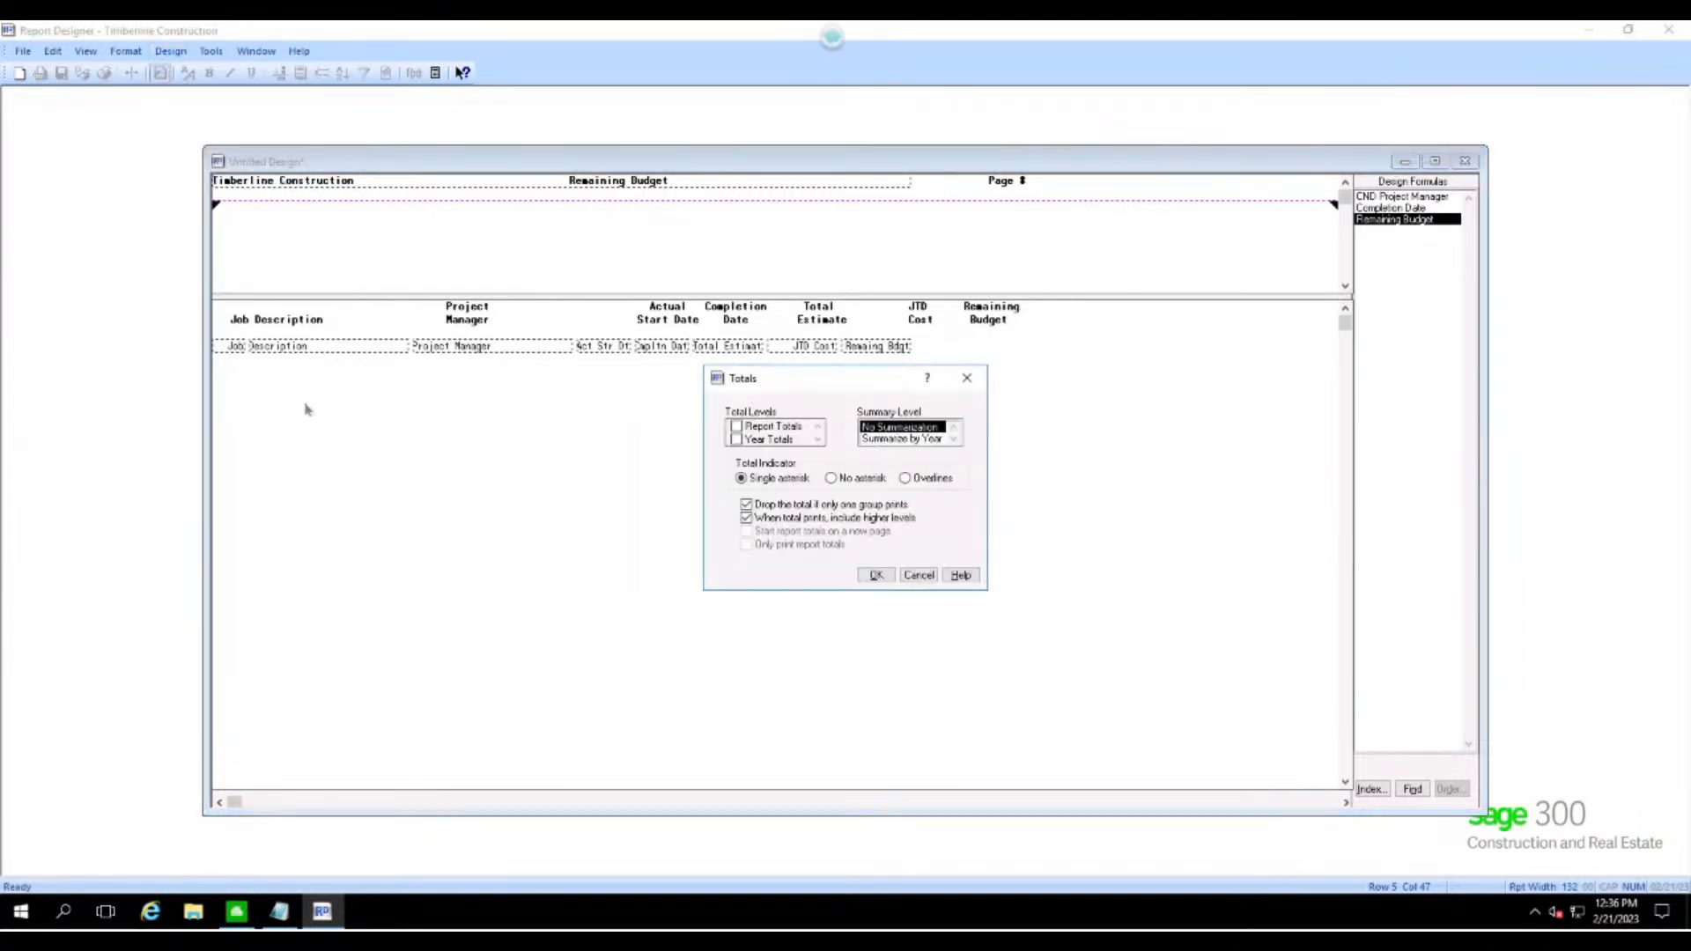
{"action": "left_click", "coordinate": [737, 427]}
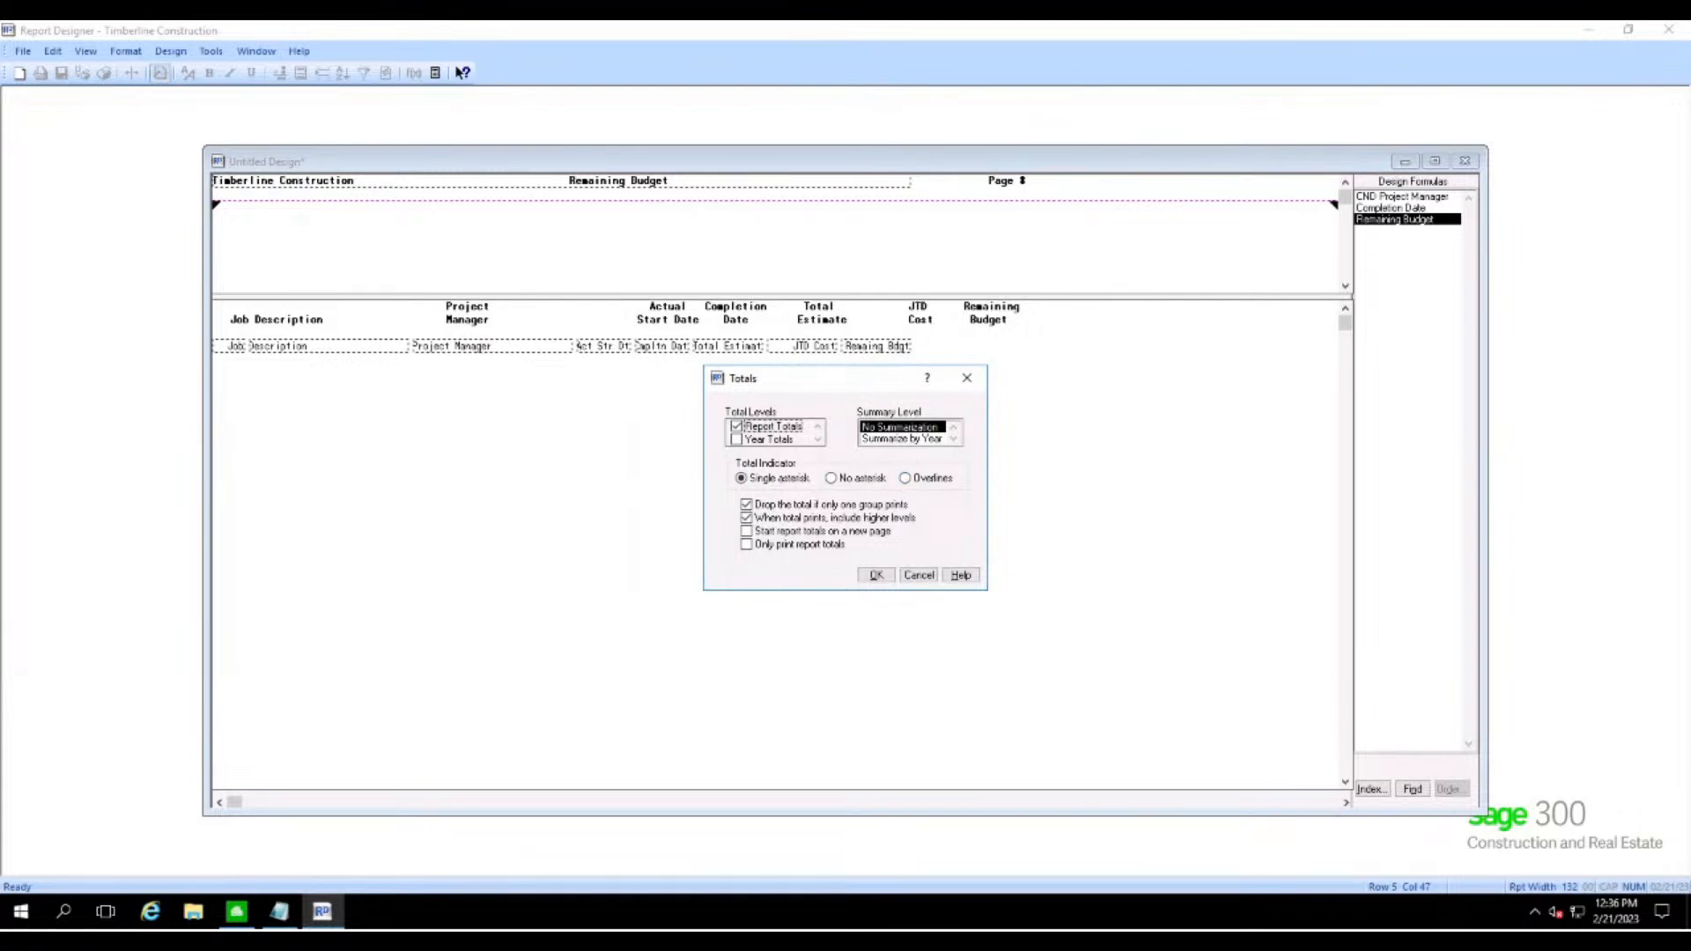
{"action": "left_click", "coordinate": [904, 478]}
{"action": "left_click", "coordinate": [875, 574]}
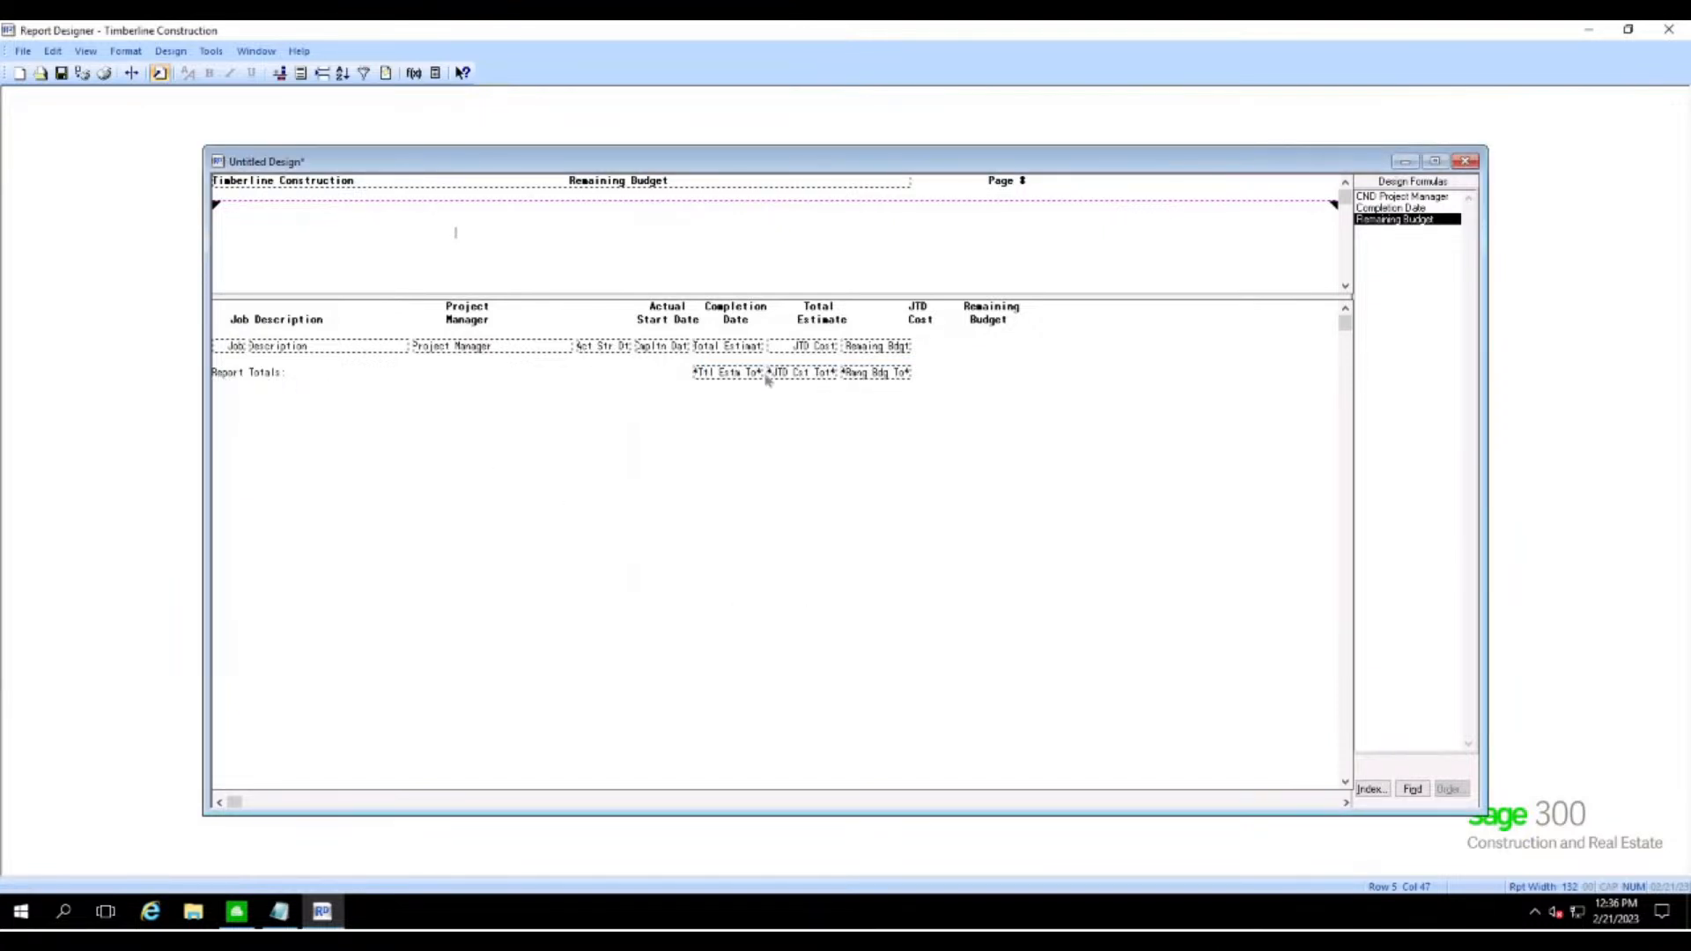
- Make the Report Totals row bold
{"action": "left_click", "coordinate": [933, 376]}
{"action": "left_click_drag", "start_coordinate": [934, 375], "coordinate": [215, 381]}
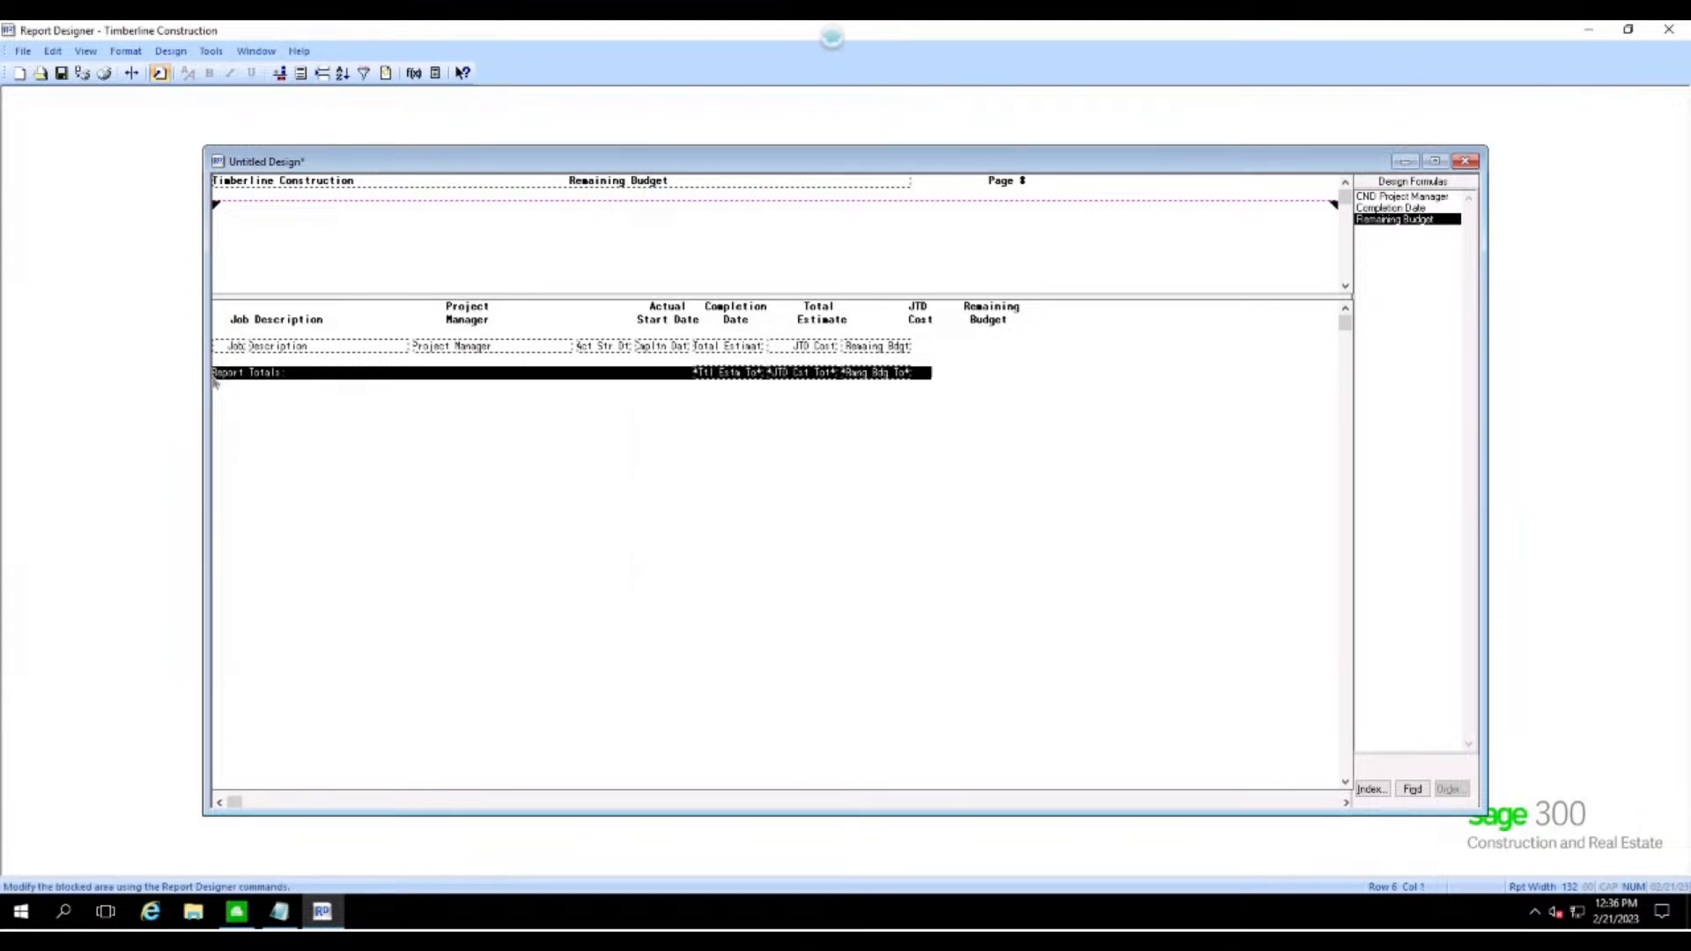
{"action": "left_click", "coordinate": [208, 72]}
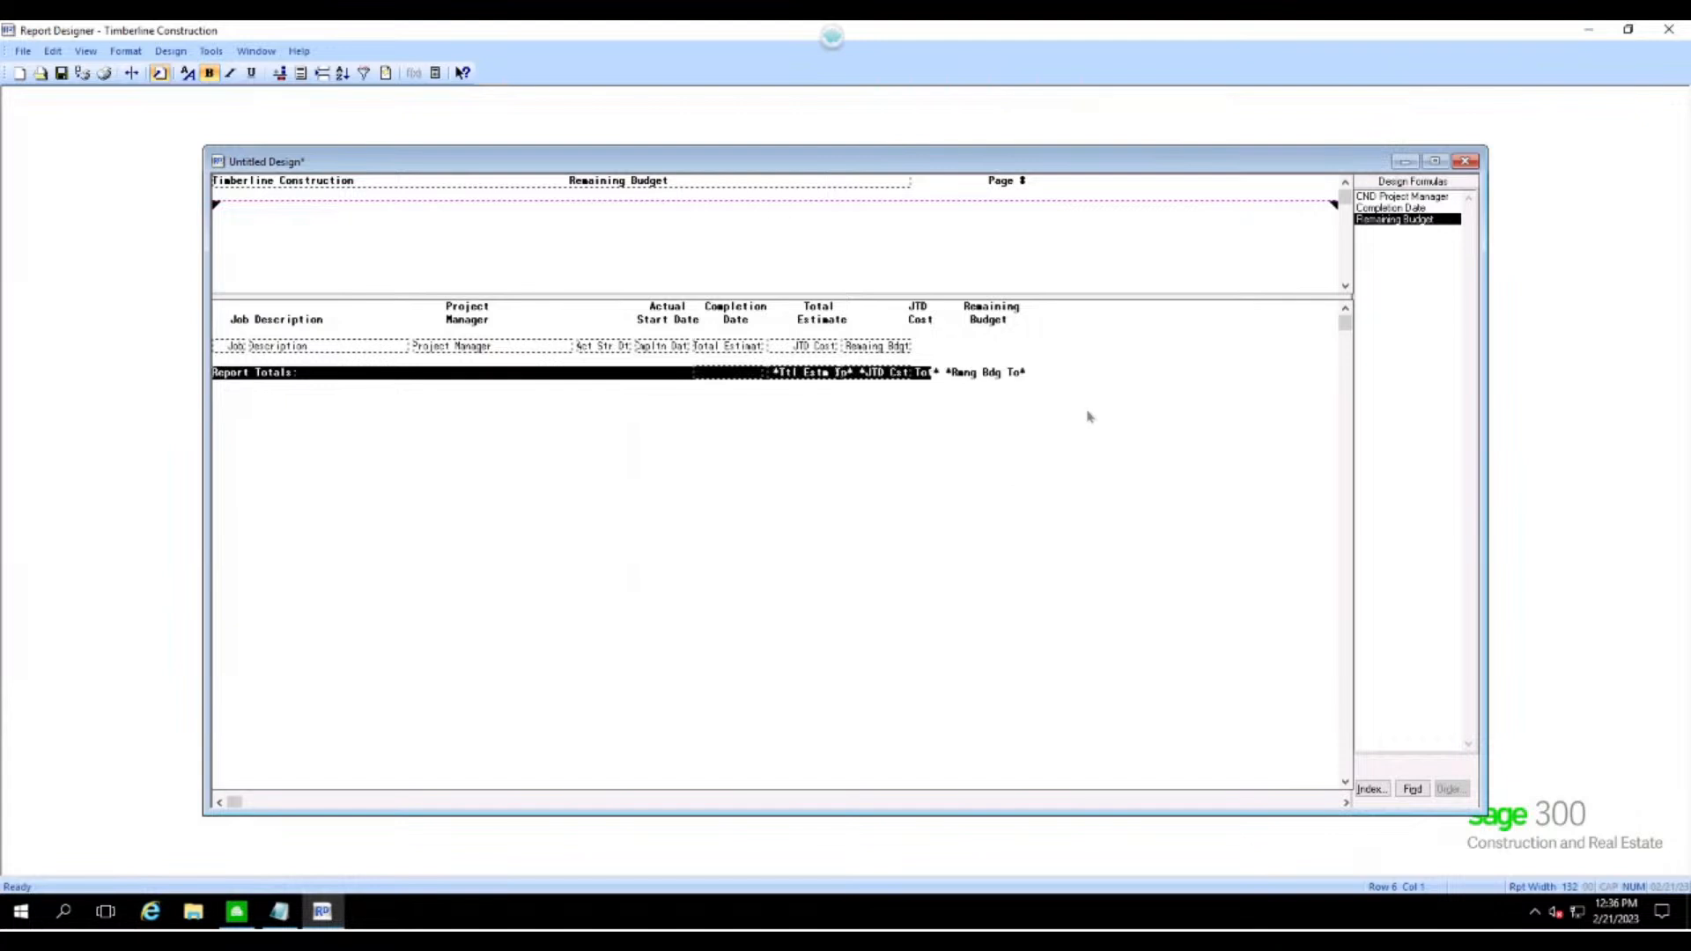
{"action": "left_click", "coordinate": [1097, 385]}
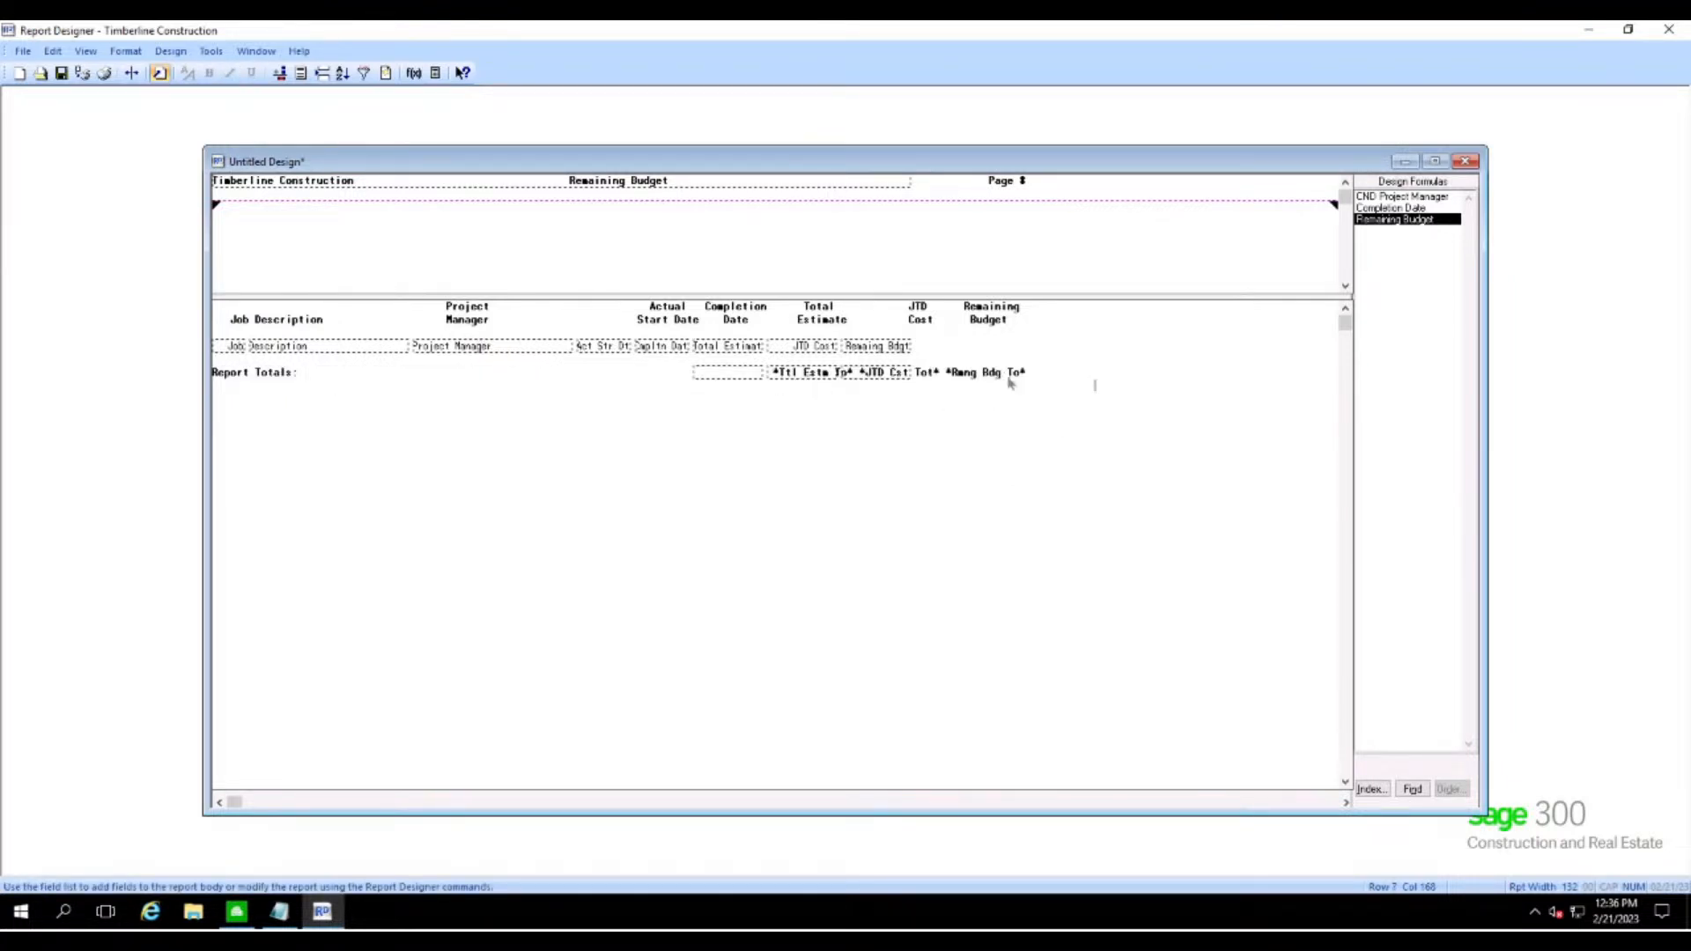
- Preview the report with its totals, then close it without printing
{"action": "left_click", "coordinate": [82, 74]}
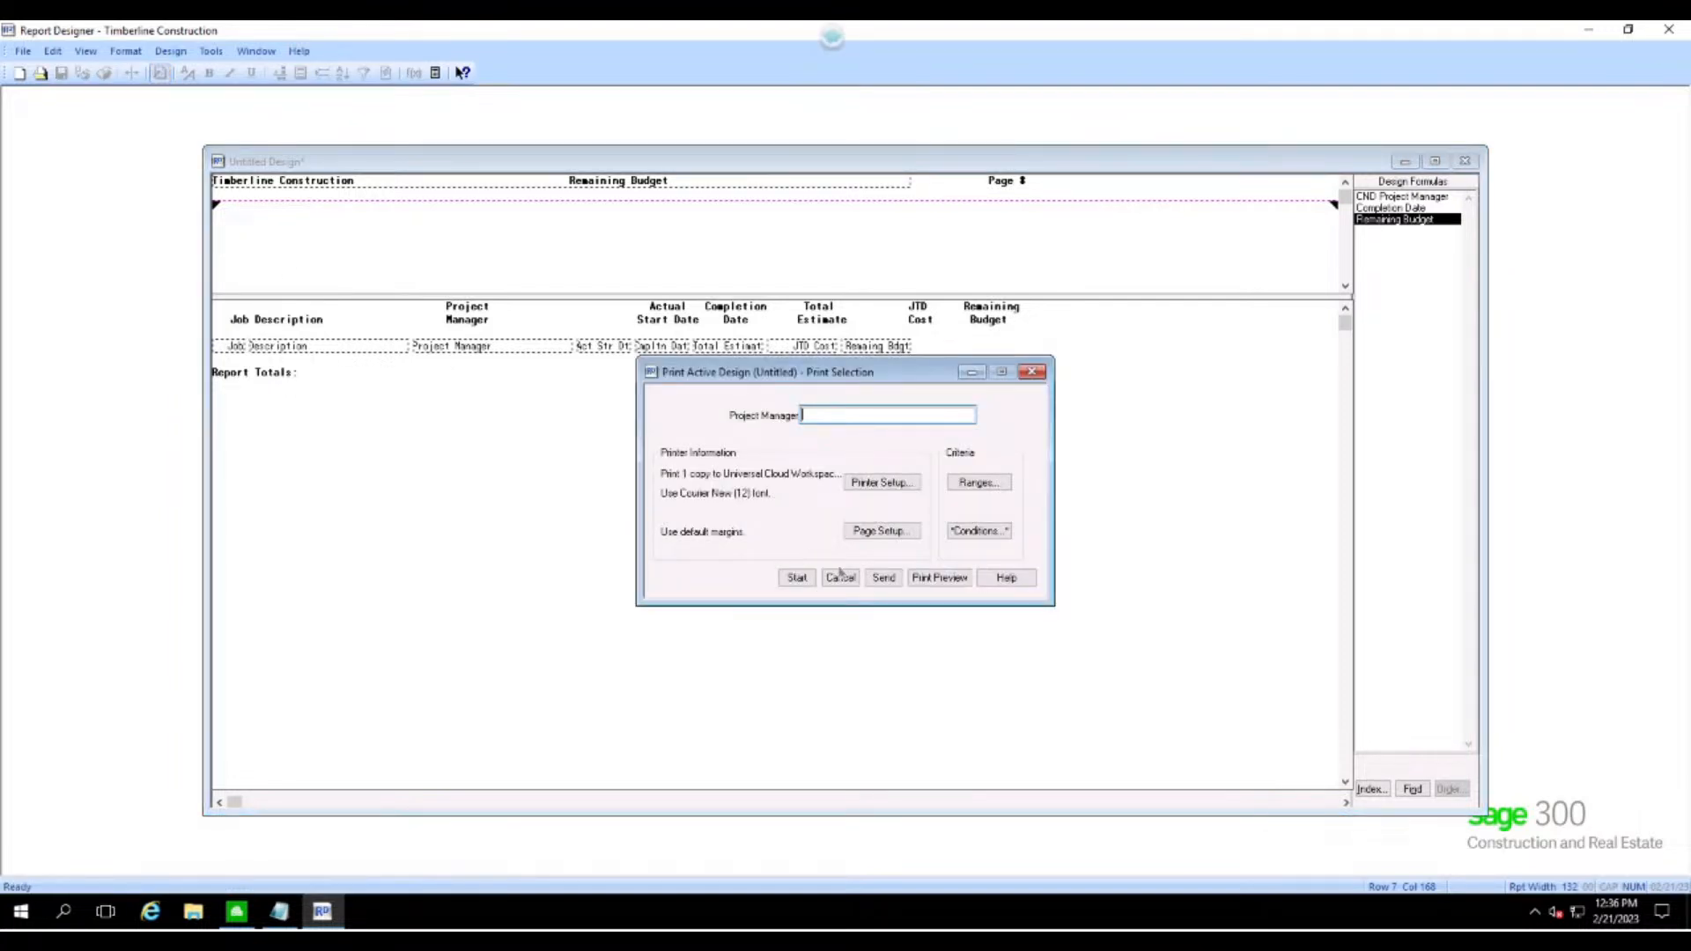
{"action": "left_click", "coordinate": [930, 577]}
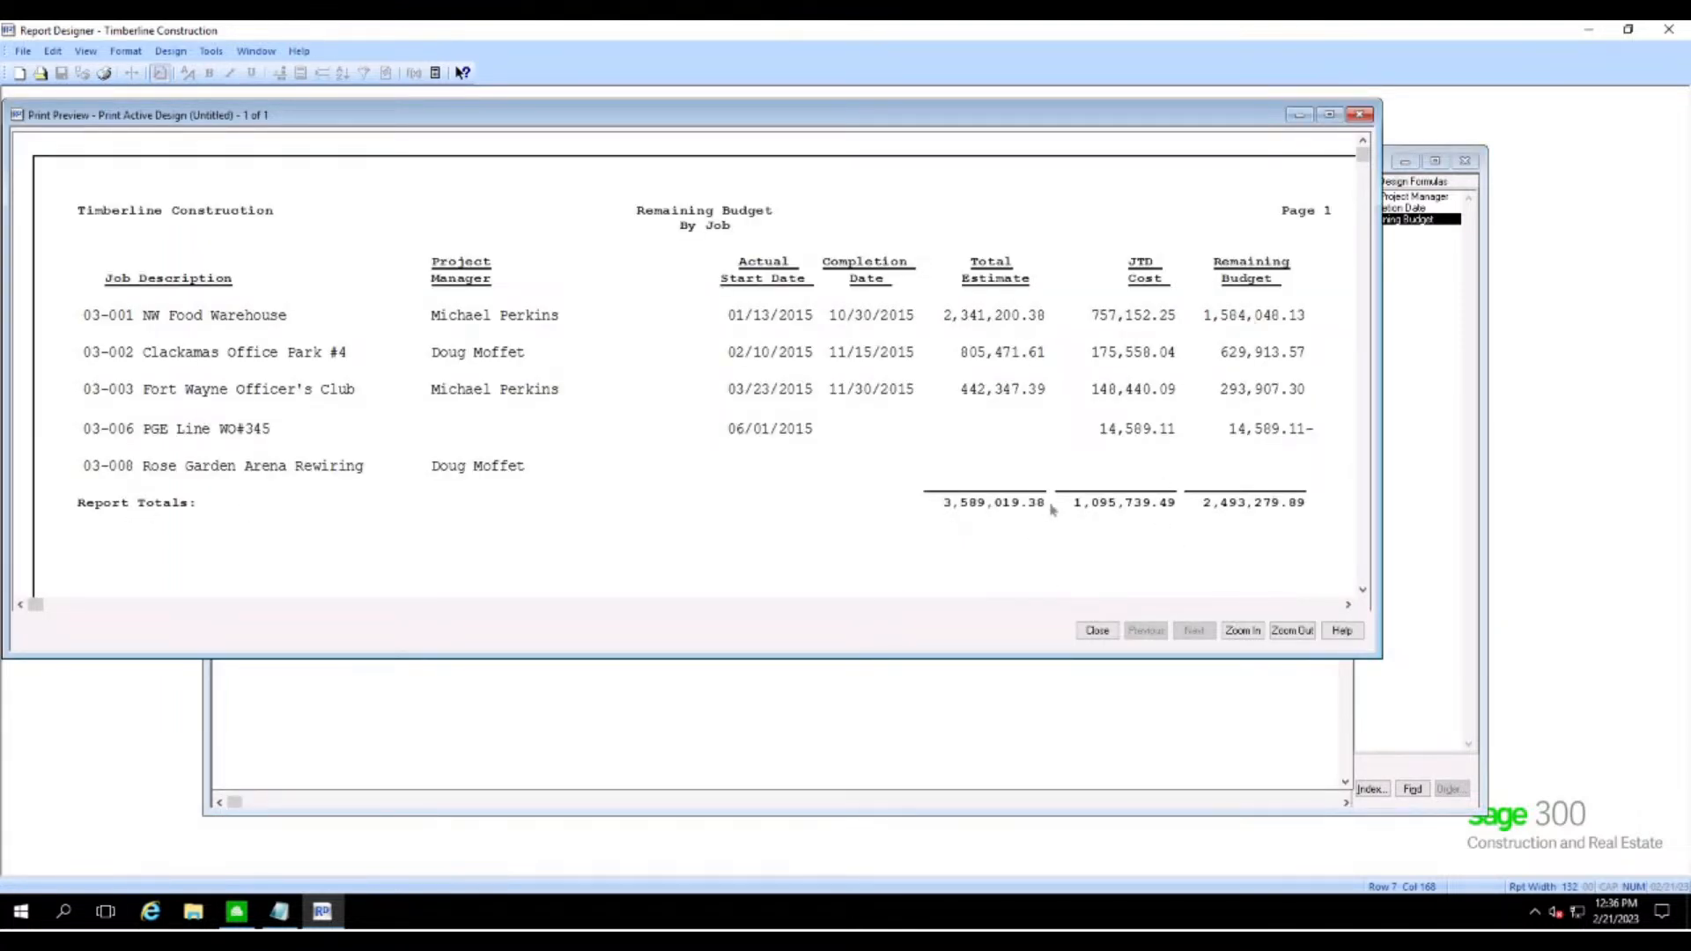
{"action": "left_click", "coordinate": [1097, 630]}
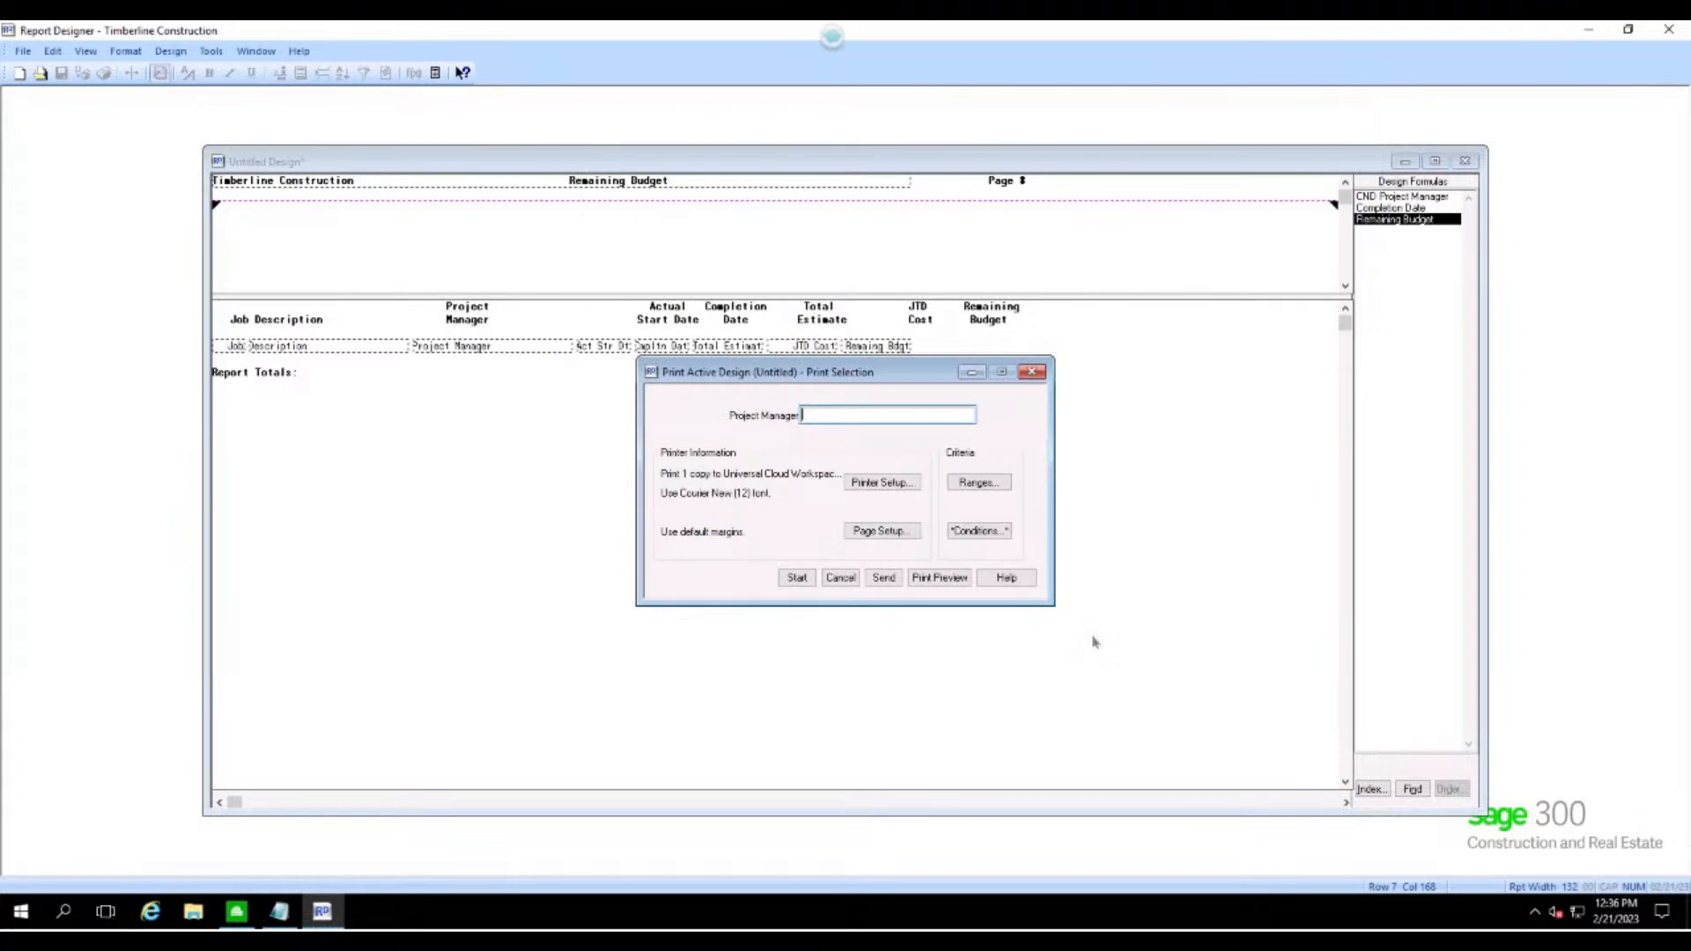
{"action": "left_click", "coordinate": [840, 577]}
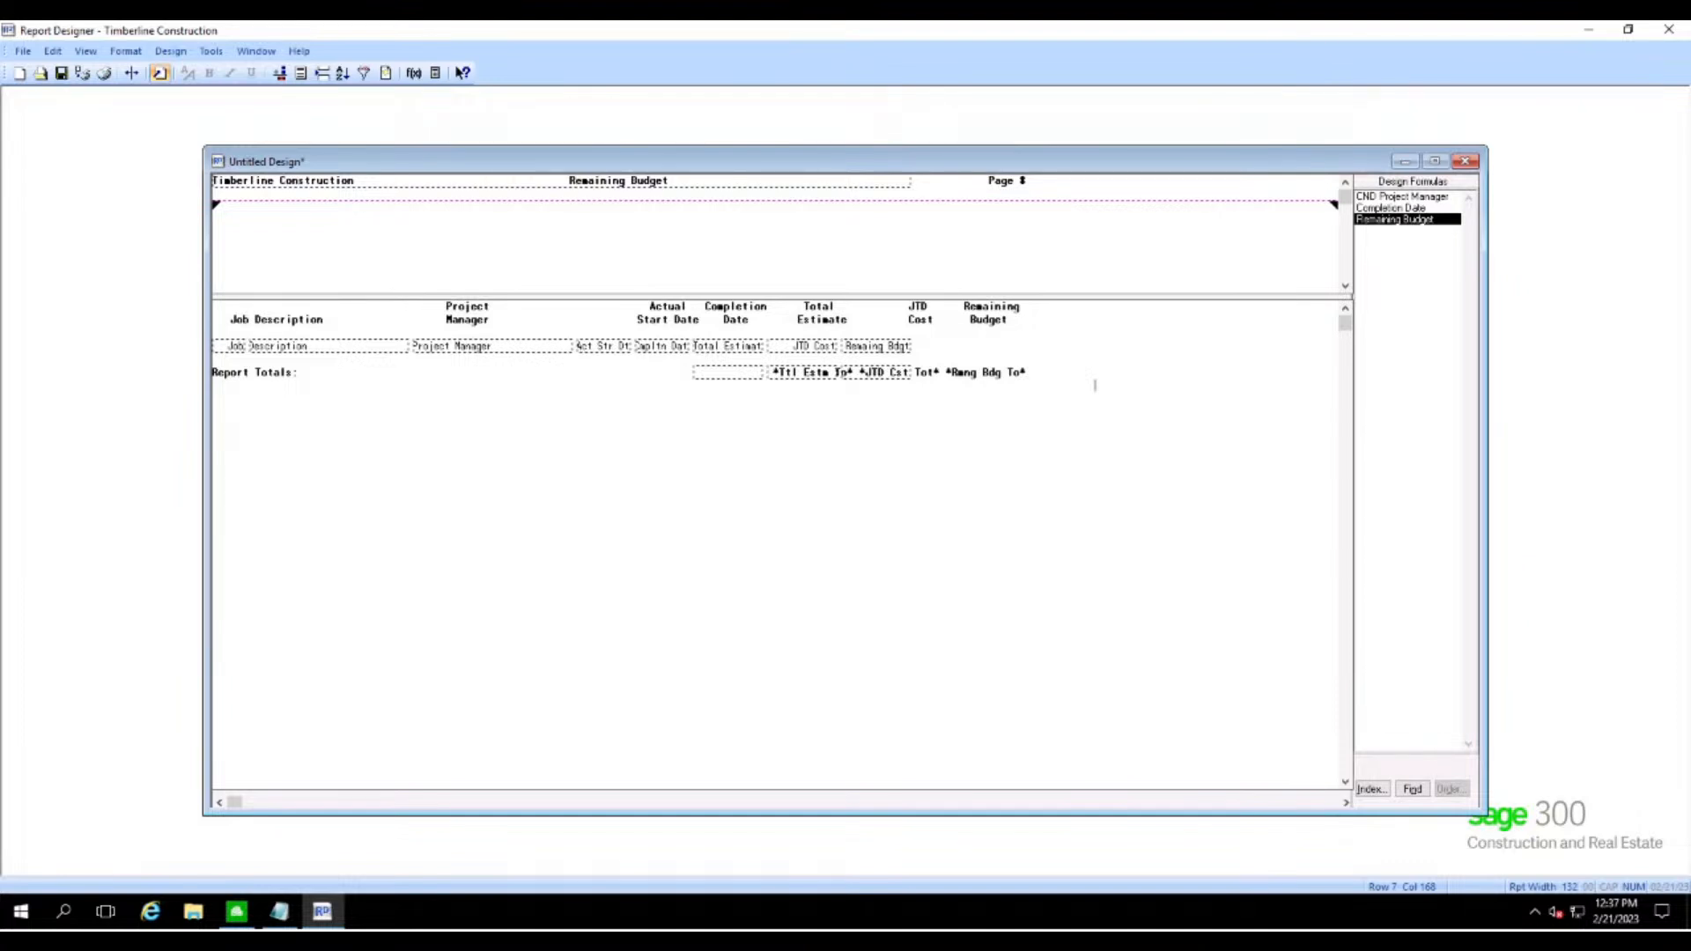
- Start Save Design As and browse to the 9.5\ACCOUNTING\Report folder
{"action": "left_click", "coordinate": [23, 52]}
{"action": "left_click", "coordinate": [23, 53]}
{"action": "left_click", "coordinate": [23, 53]}
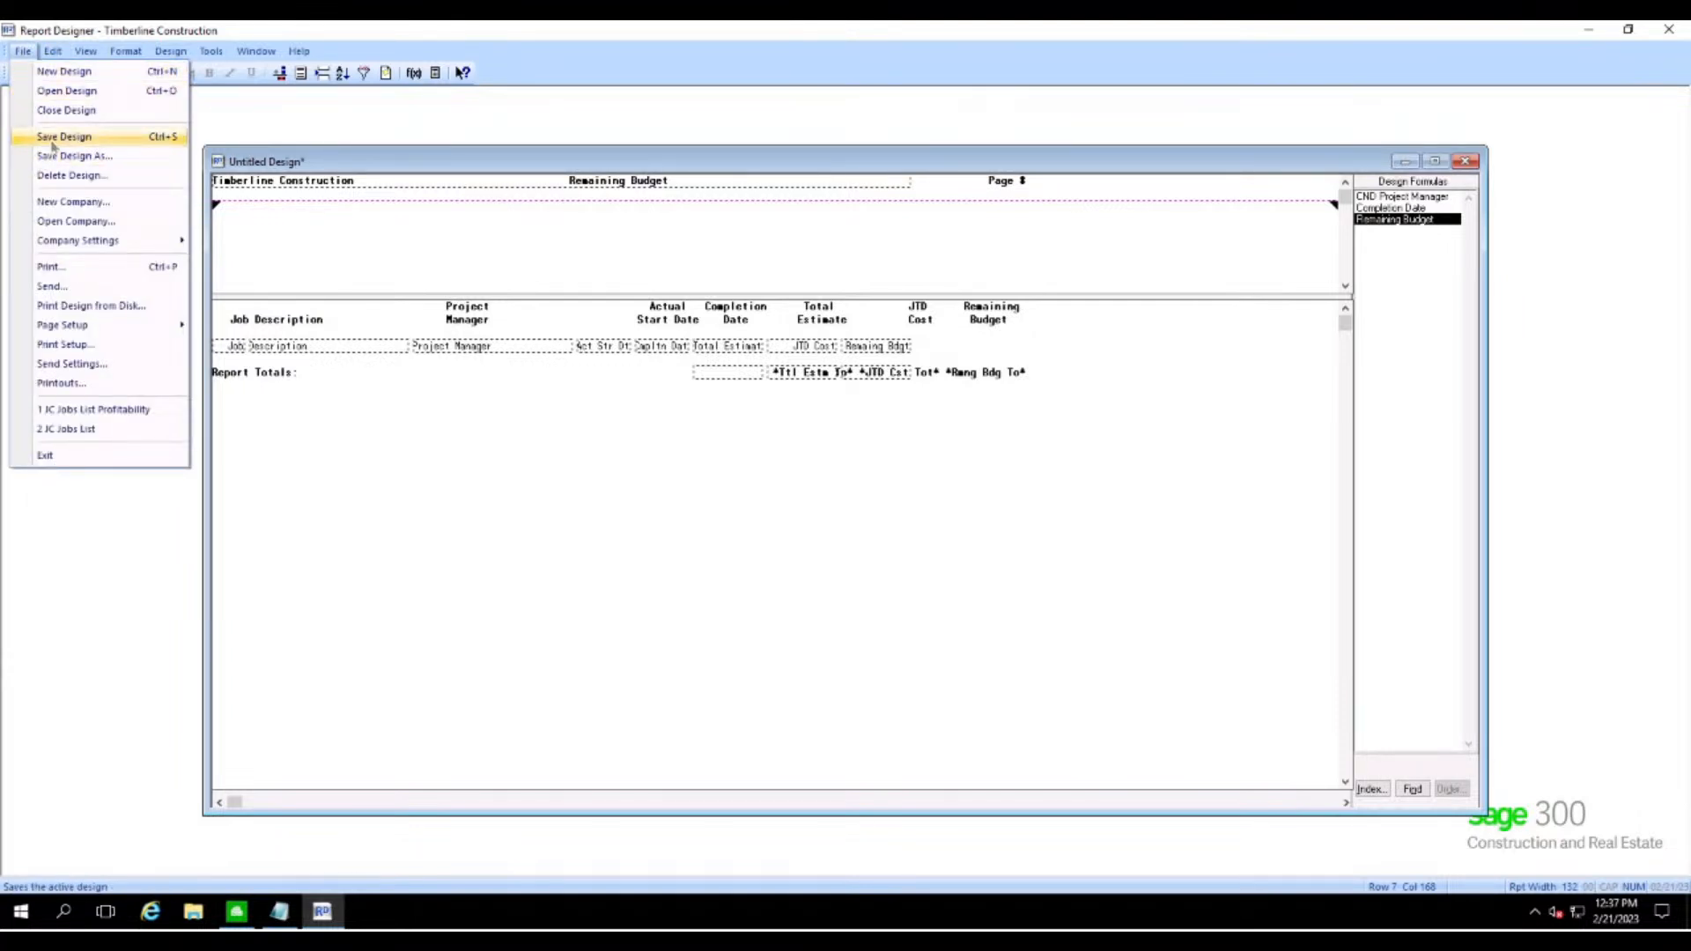
{"action": "key", "text": "Down"}
{"action": "key", "text": "Return"}
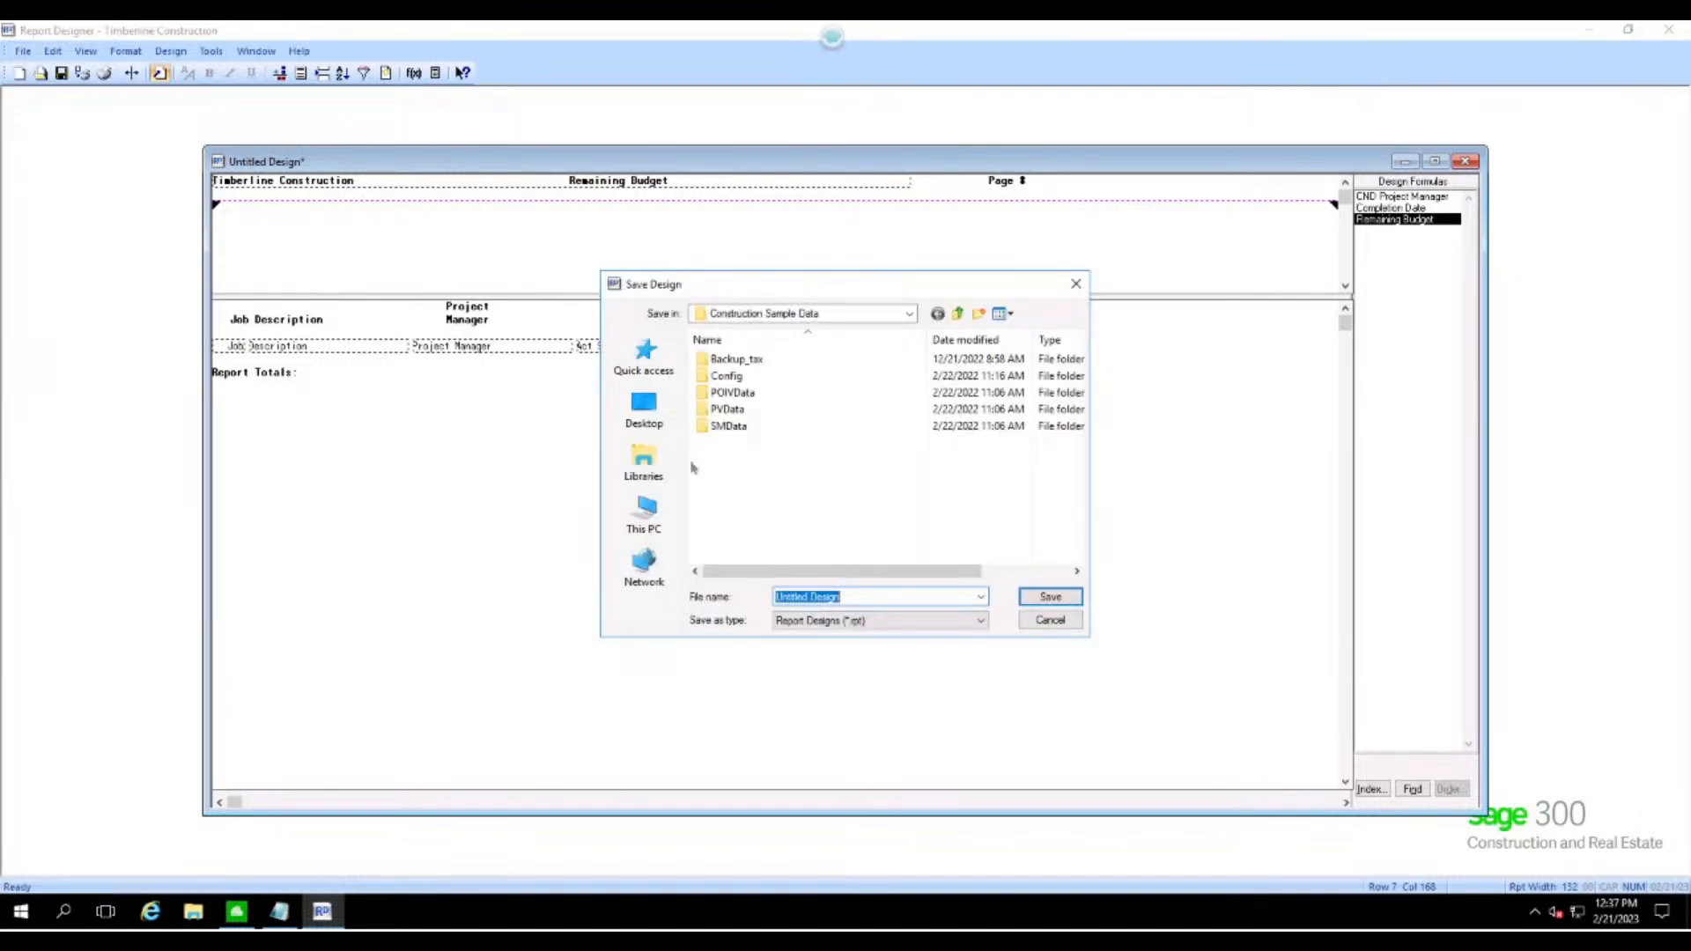
{"action": "left_click", "coordinate": [958, 314]}
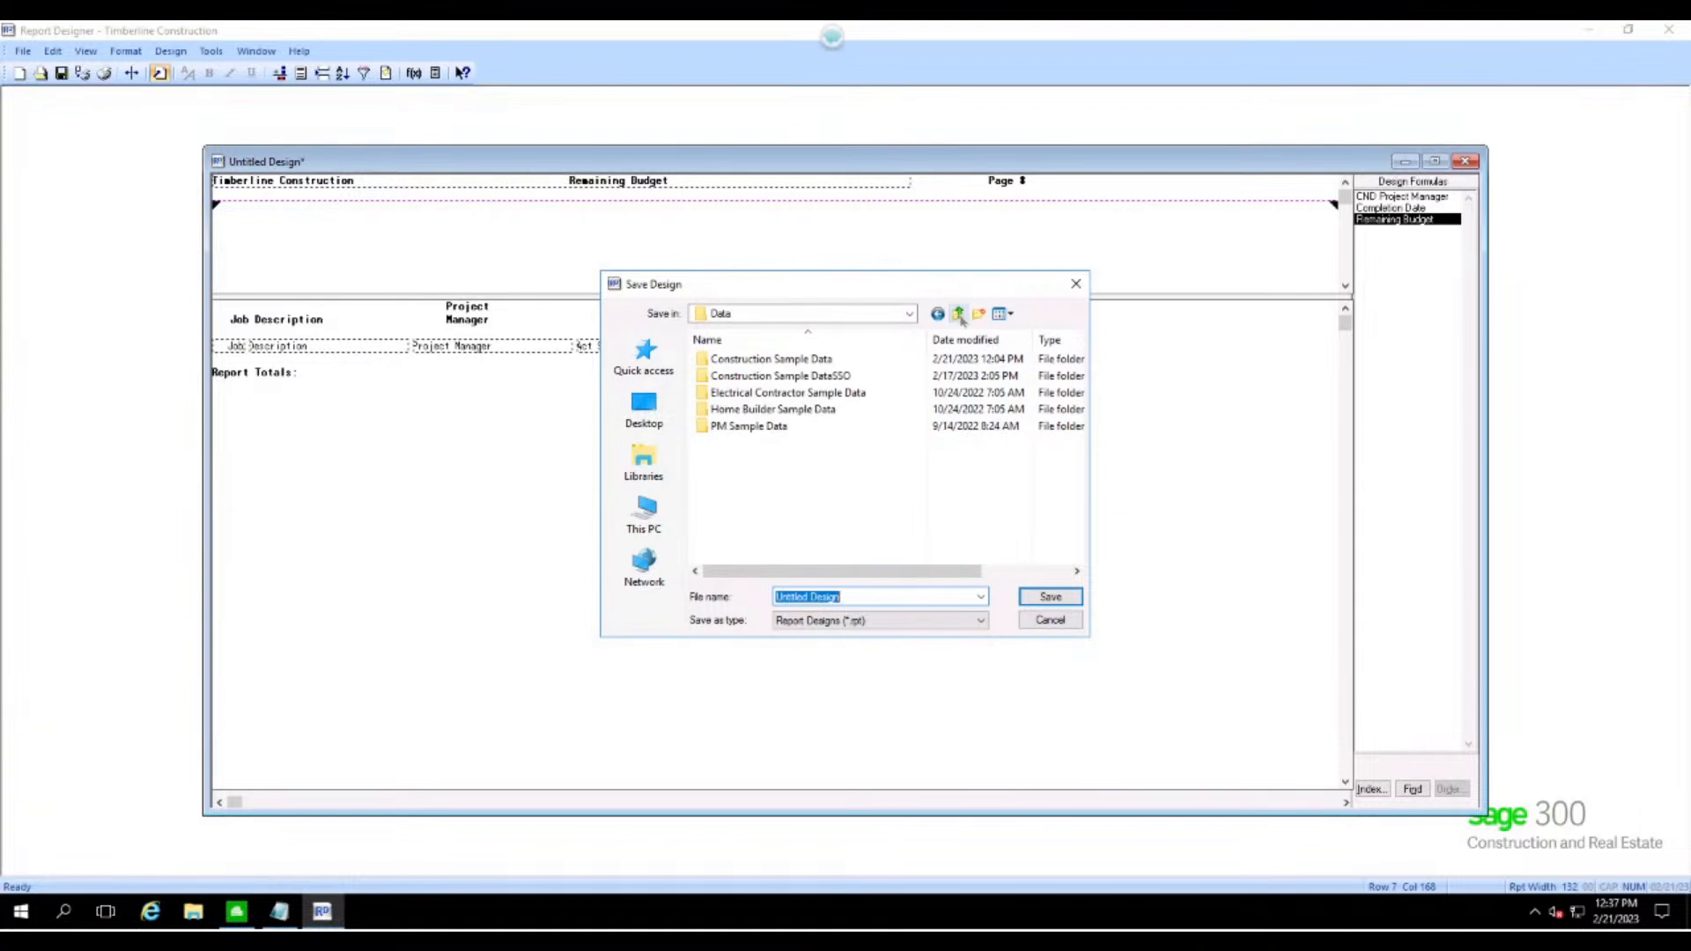
{"action": "left_click", "coordinate": [958, 314]}
{"action": "double_click", "coordinate": [727, 361]}
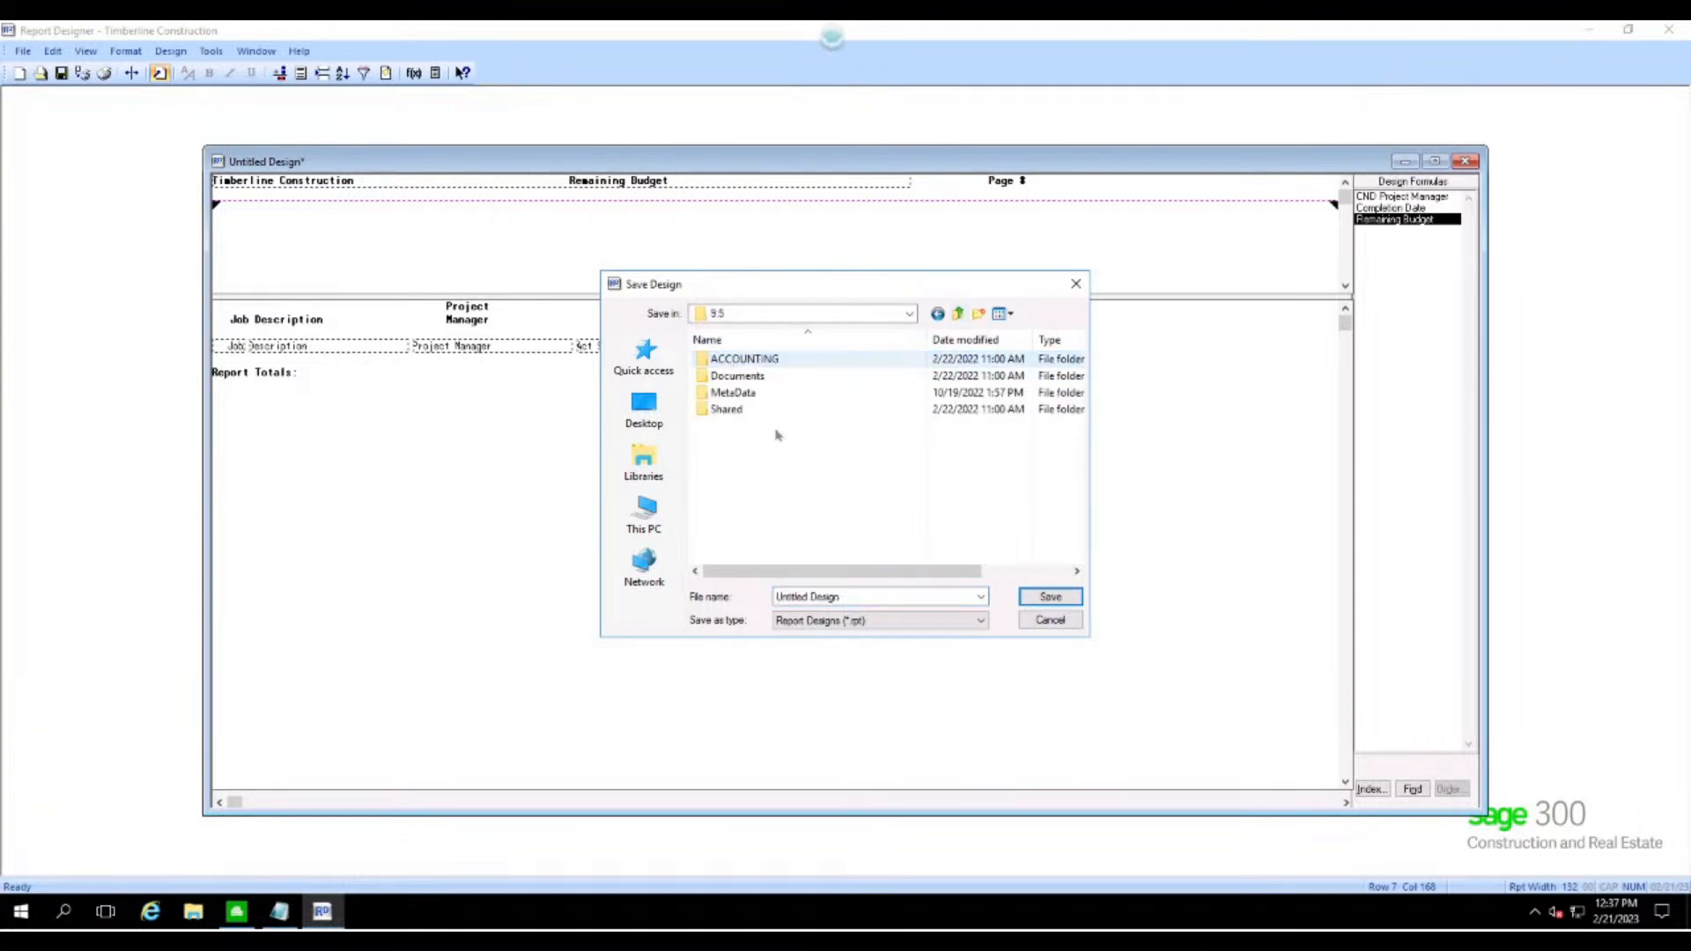
{"action": "double_click", "coordinate": [739, 360]}
{"action": "double_click", "coordinate": [727, 494]}
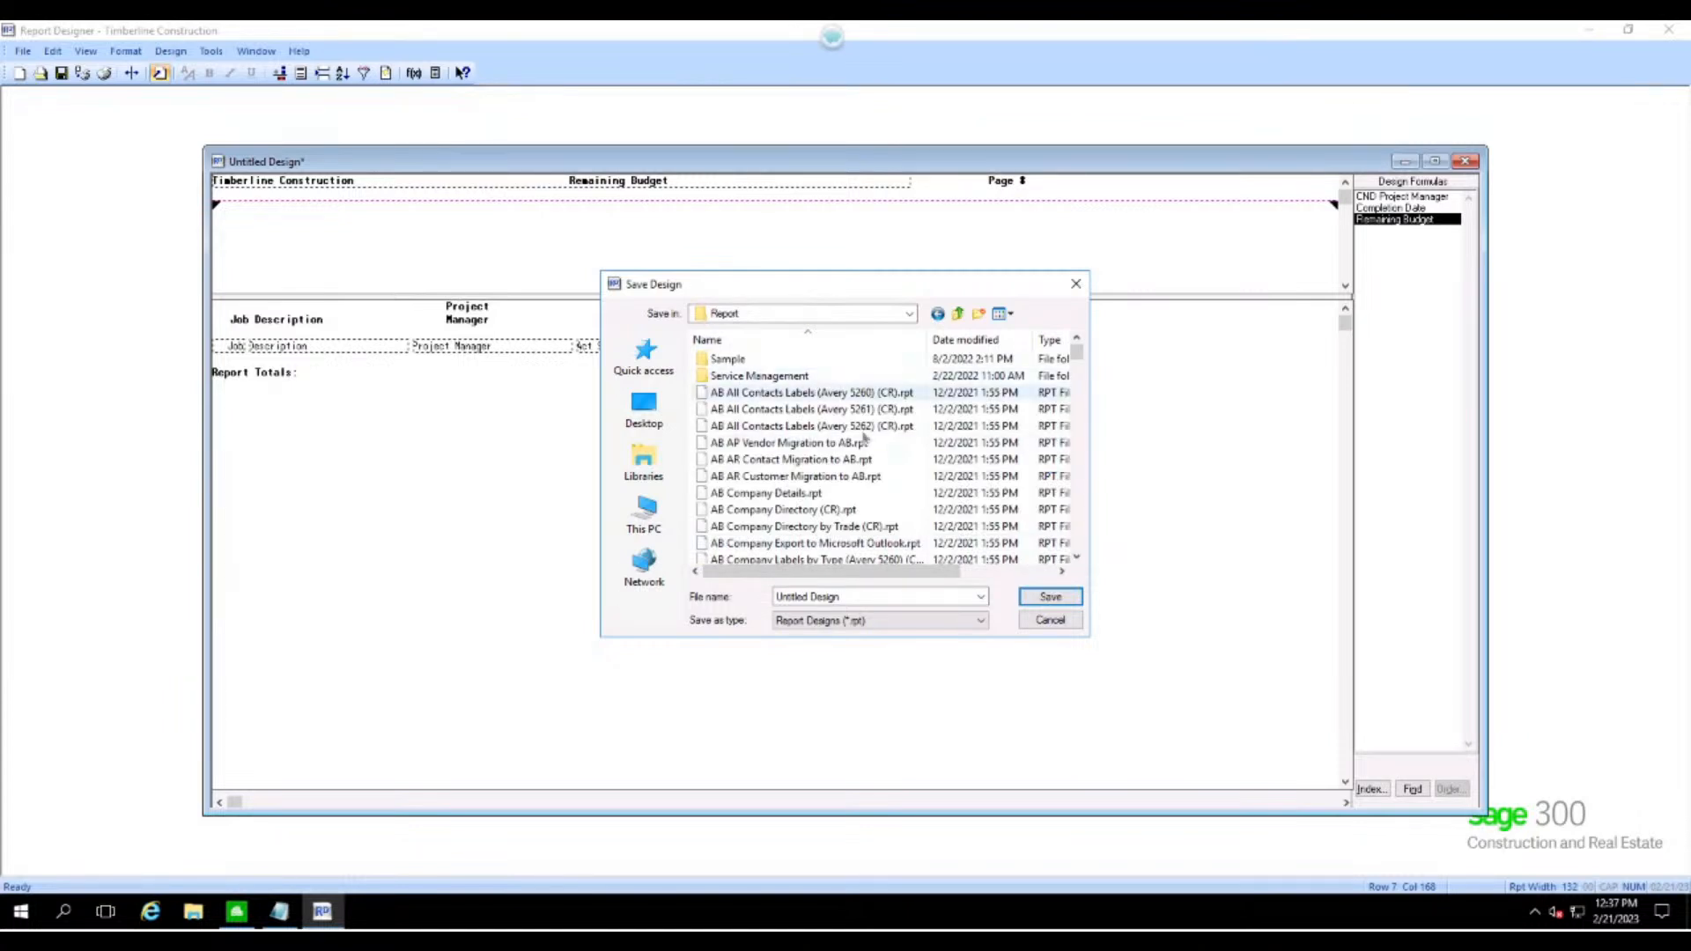
- Create a Custom Reports folder there and save the design as 'BCS - JC Budget by Job'
{"action": "left_click", "coordinate": [979, 315]}
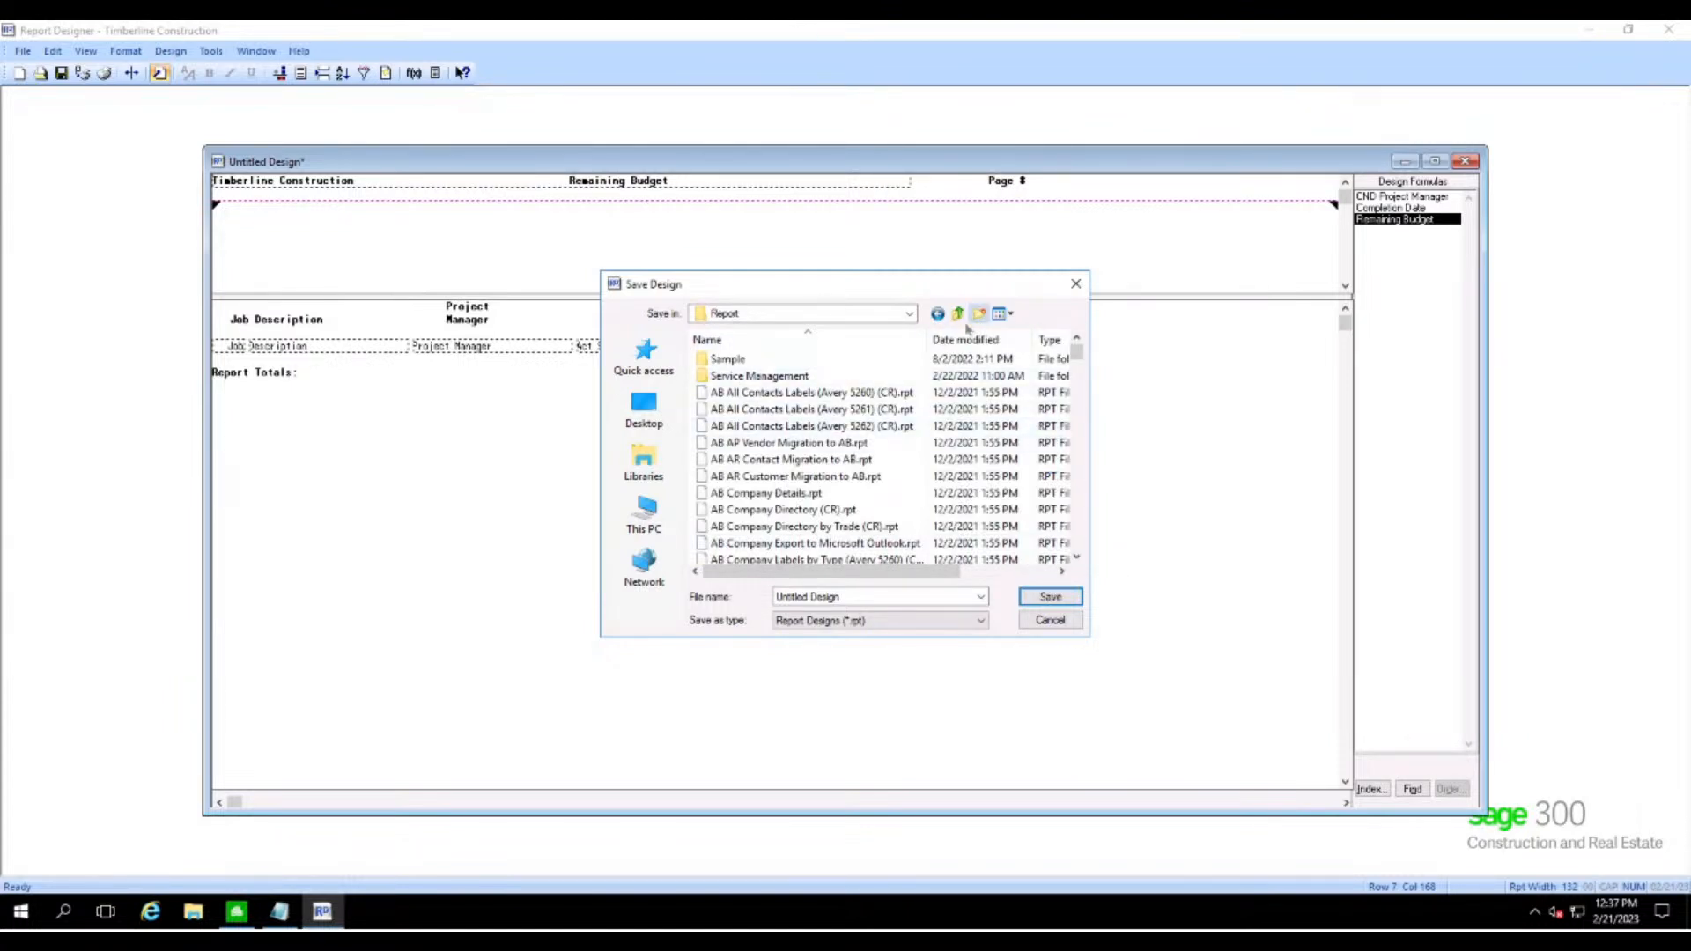
{"action": "type", "text": "Custom"}
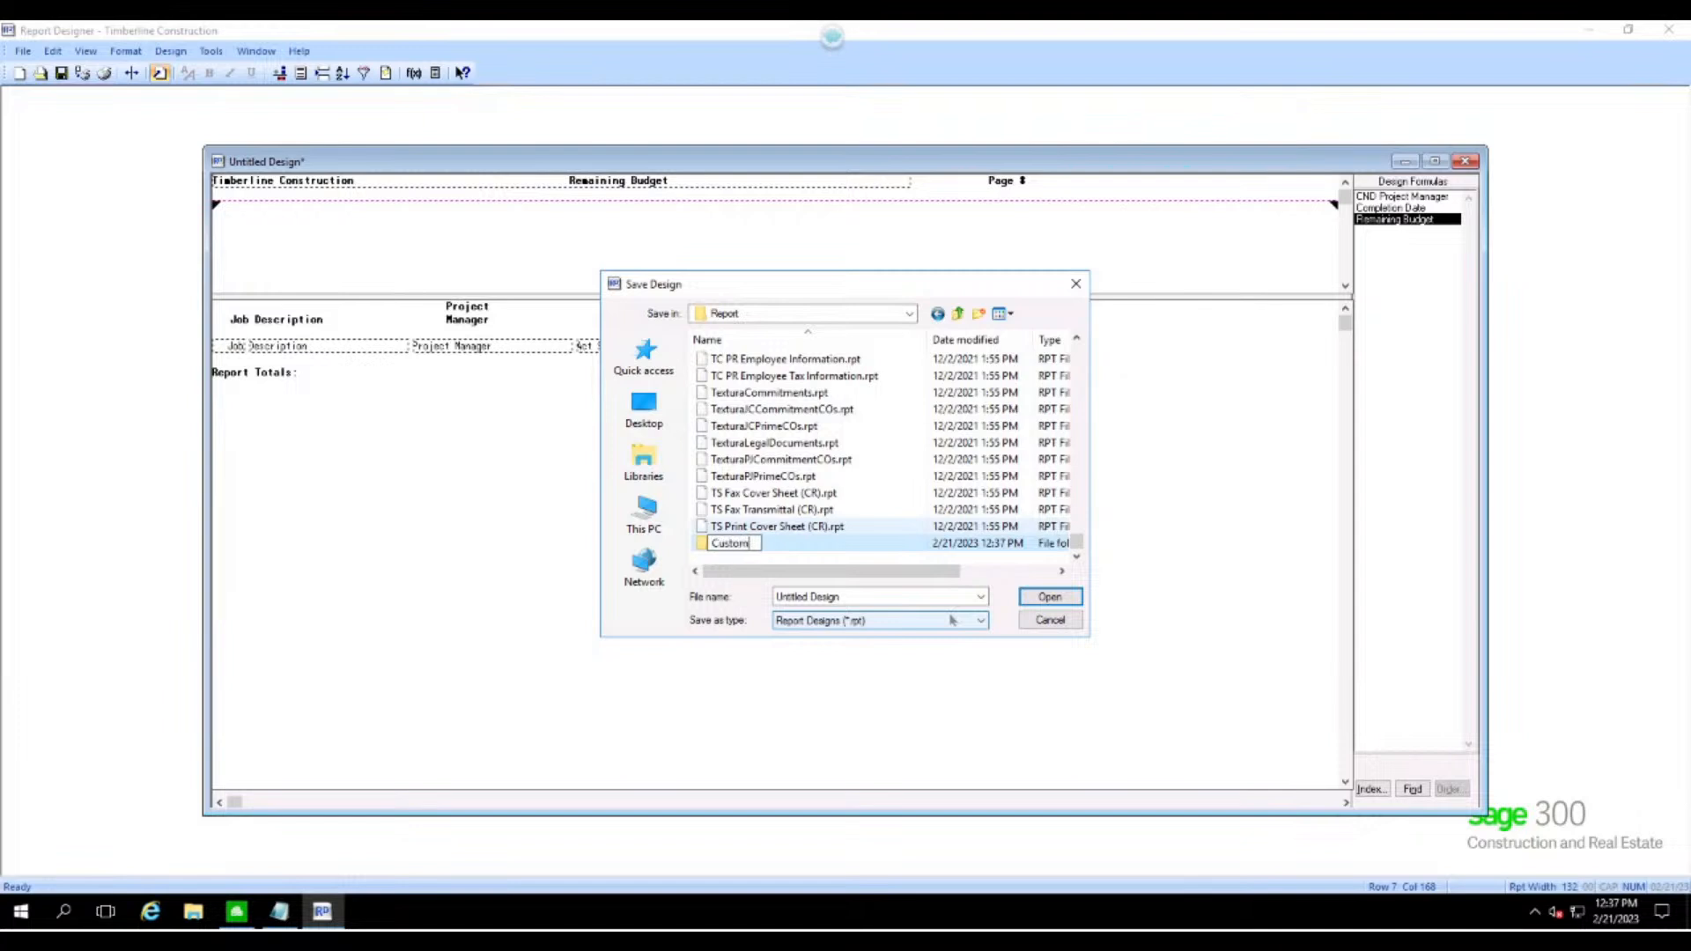
{"action": "type", "text": " Reports"}
{"action": "key", "text": "Return"}
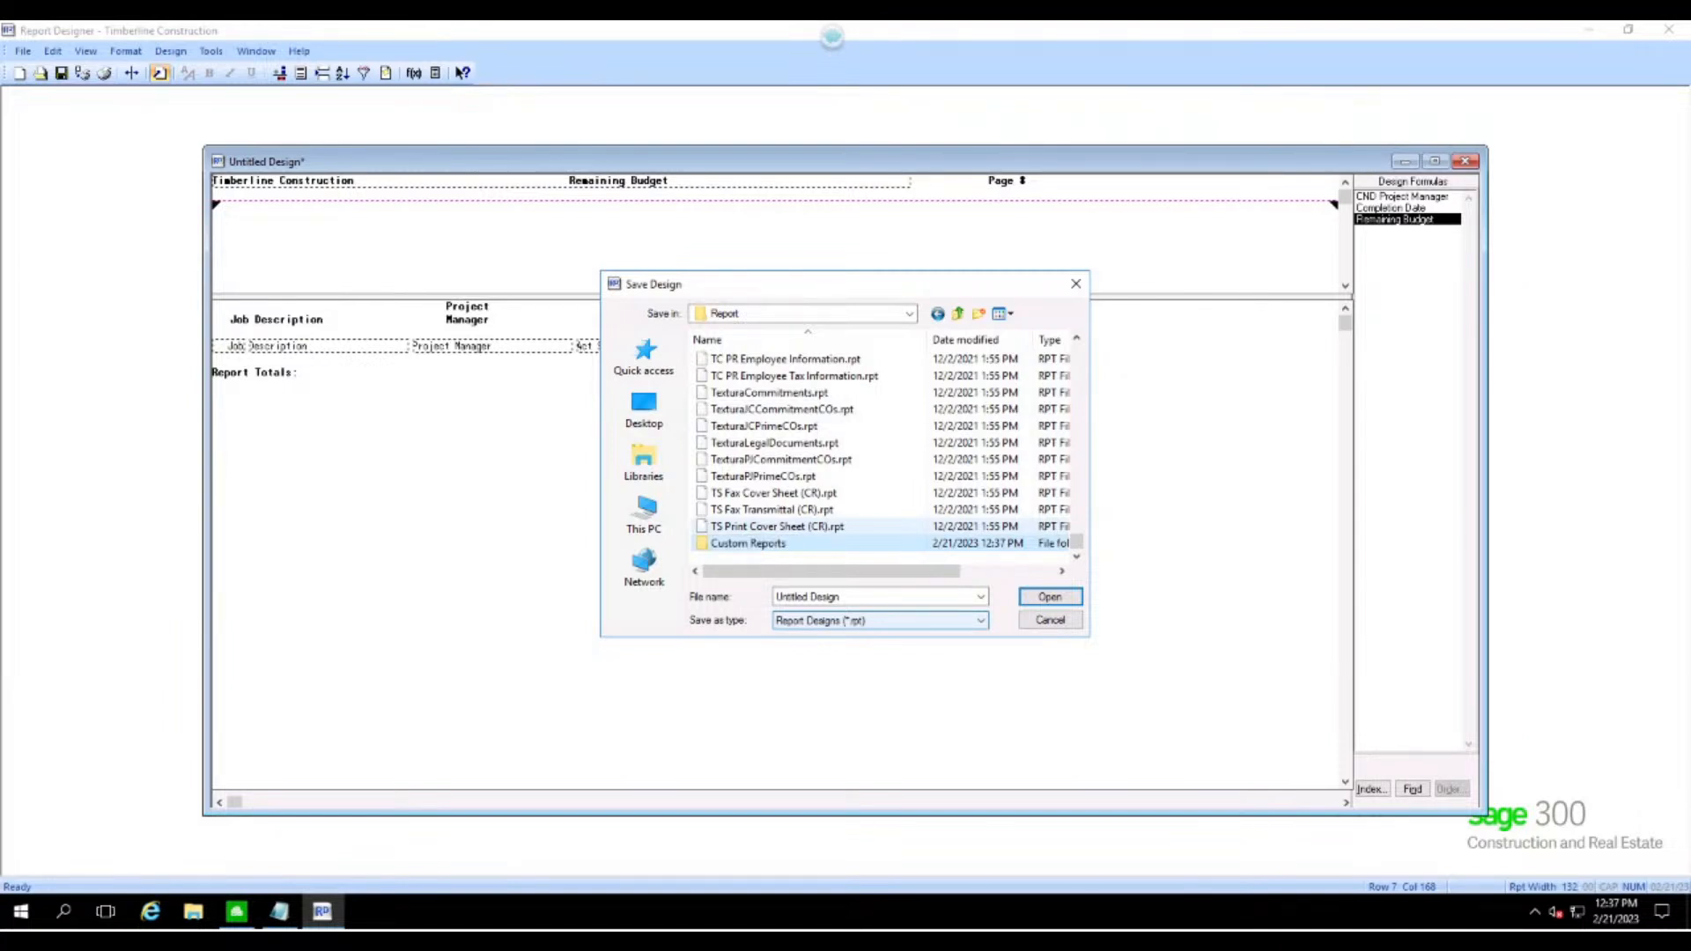
{"action": "double_click", "coordinate": [790, 545]}
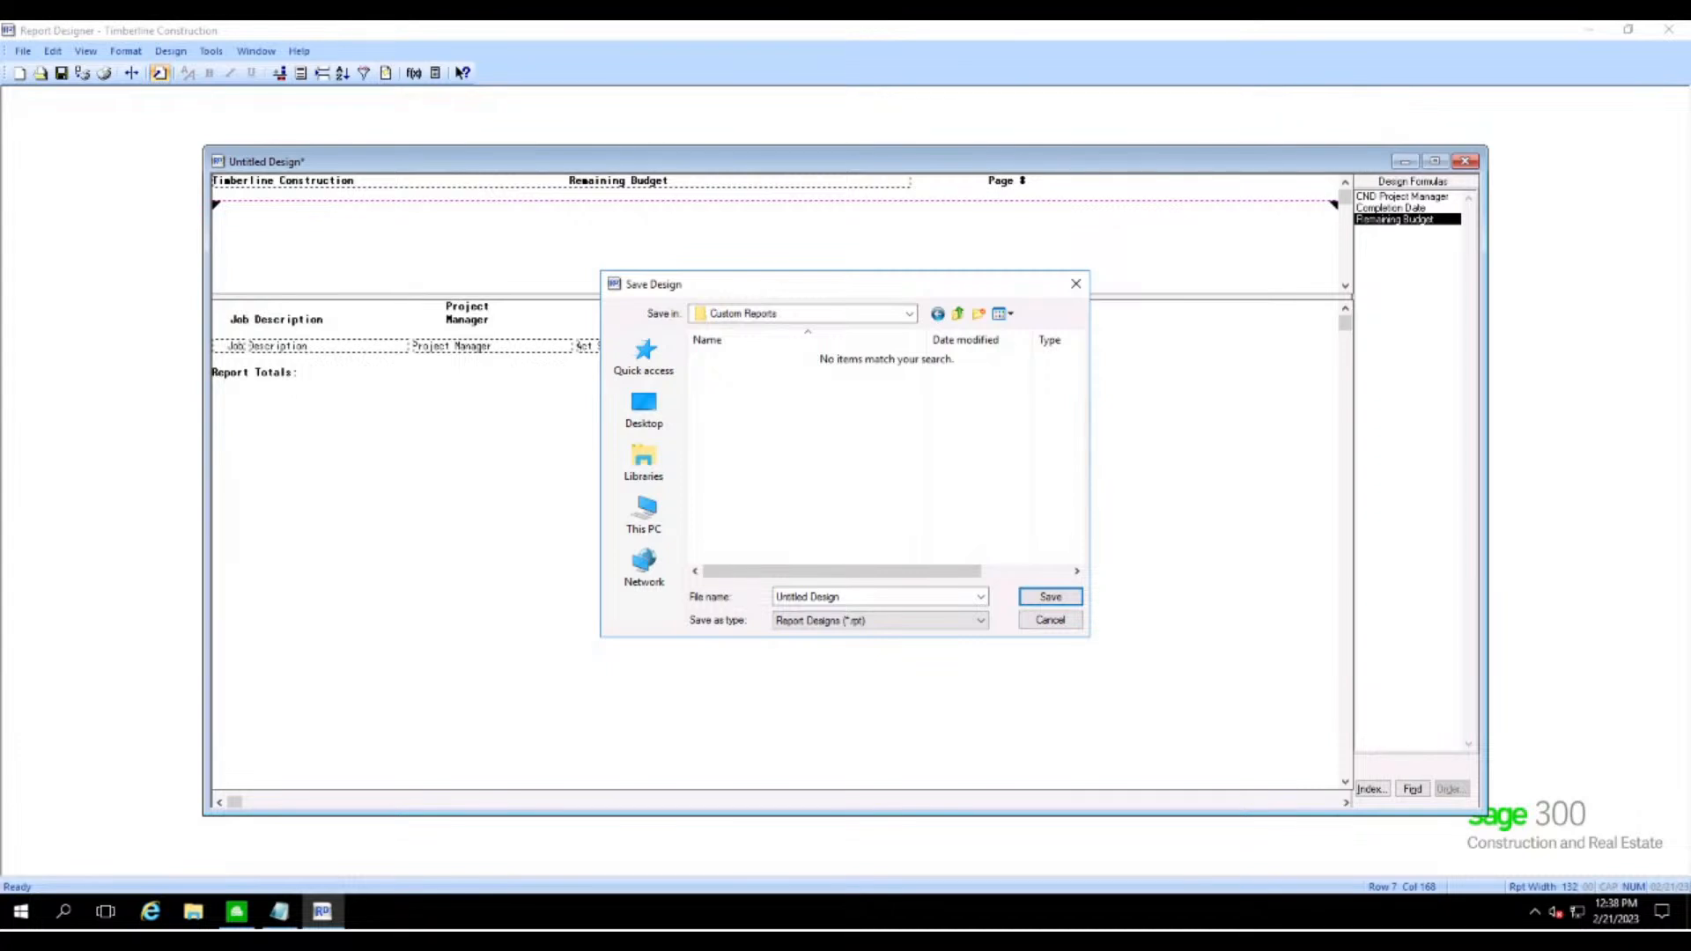
{"action": "left_click", "coordinate": [851, 596]}
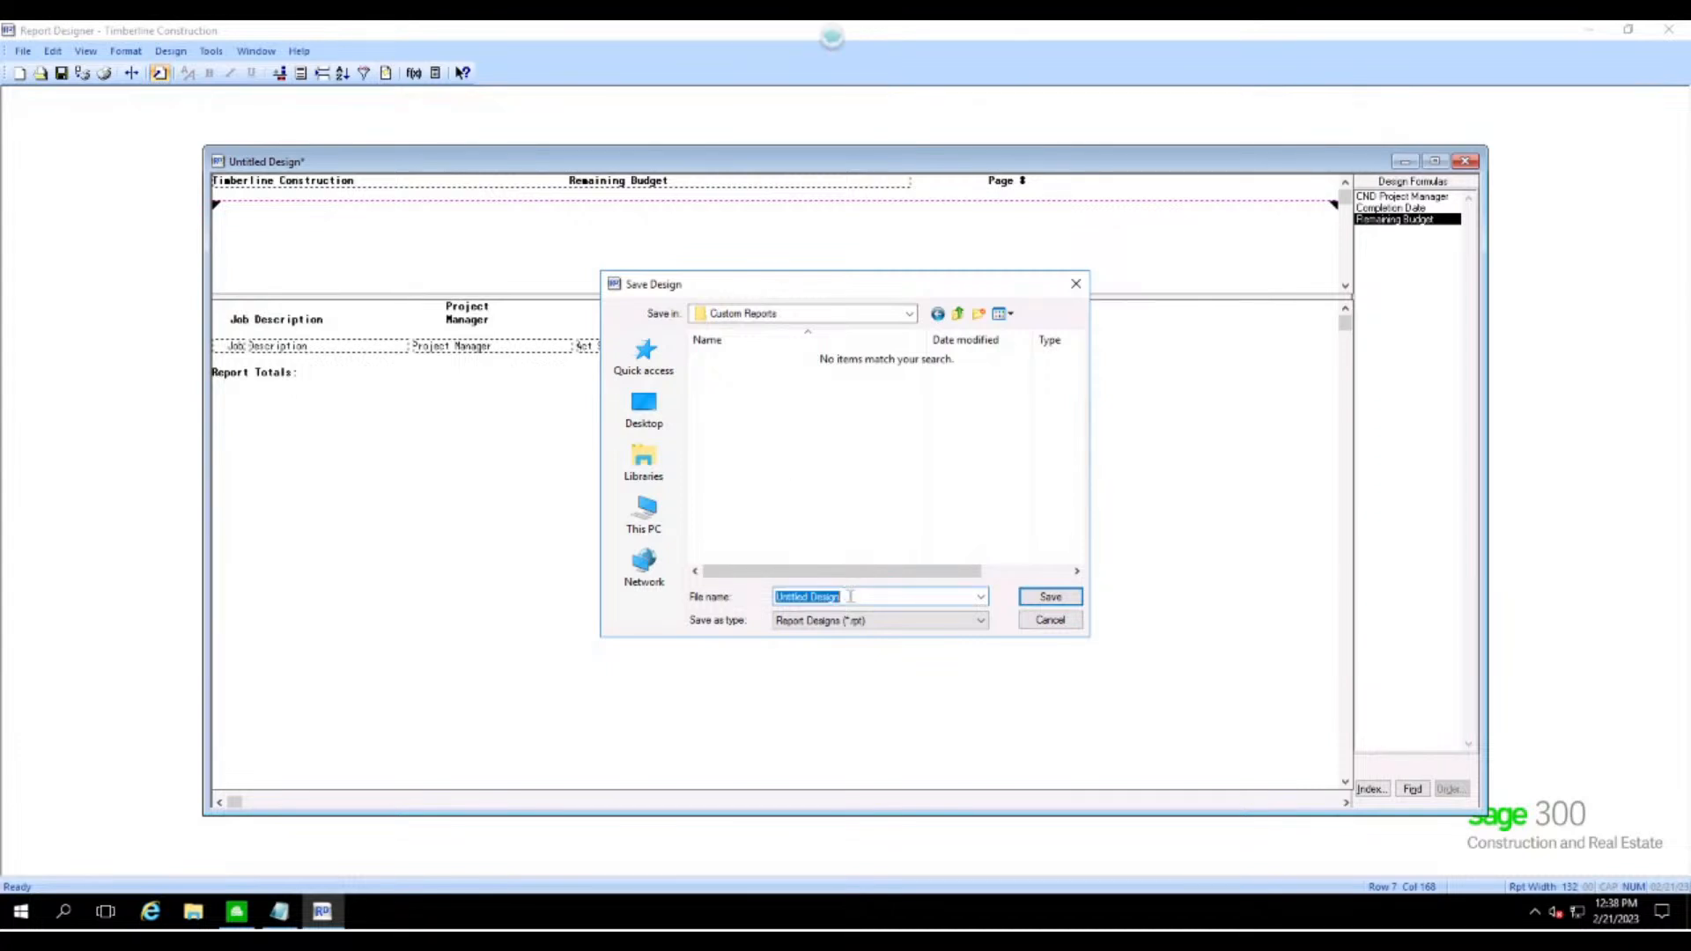
{"action": "type", "text": "BCS - JC"}
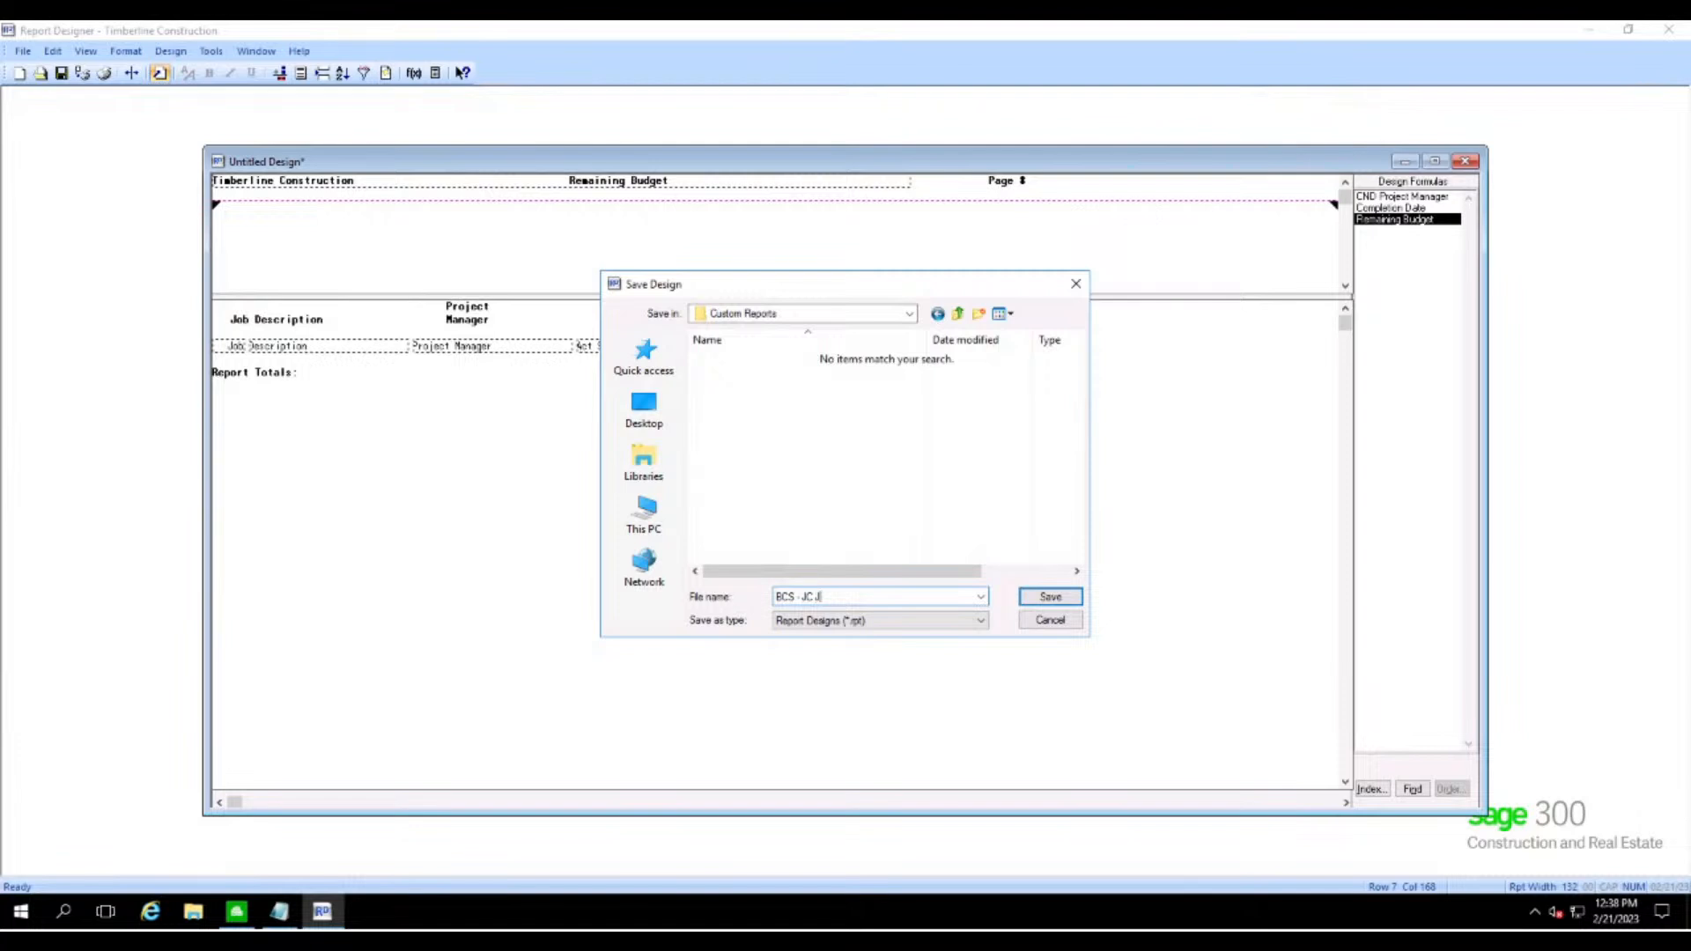
{"action": "type", "text": " Budget by Job"}
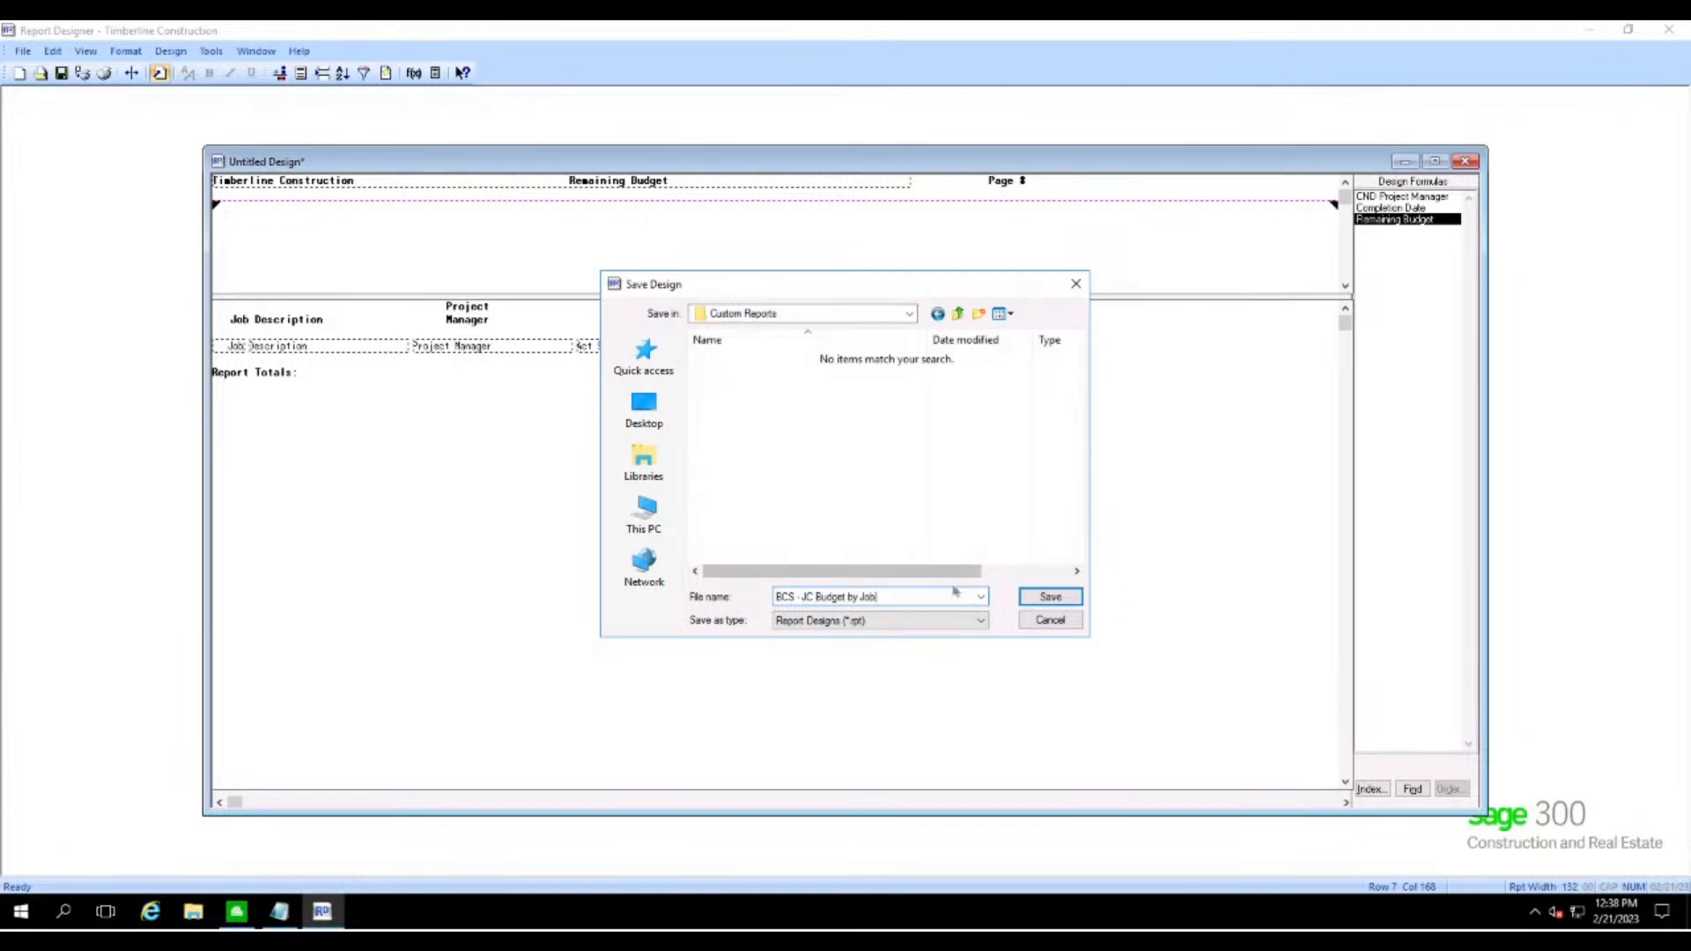
{"action": "left_click", "coordinate": [1044, 598]}
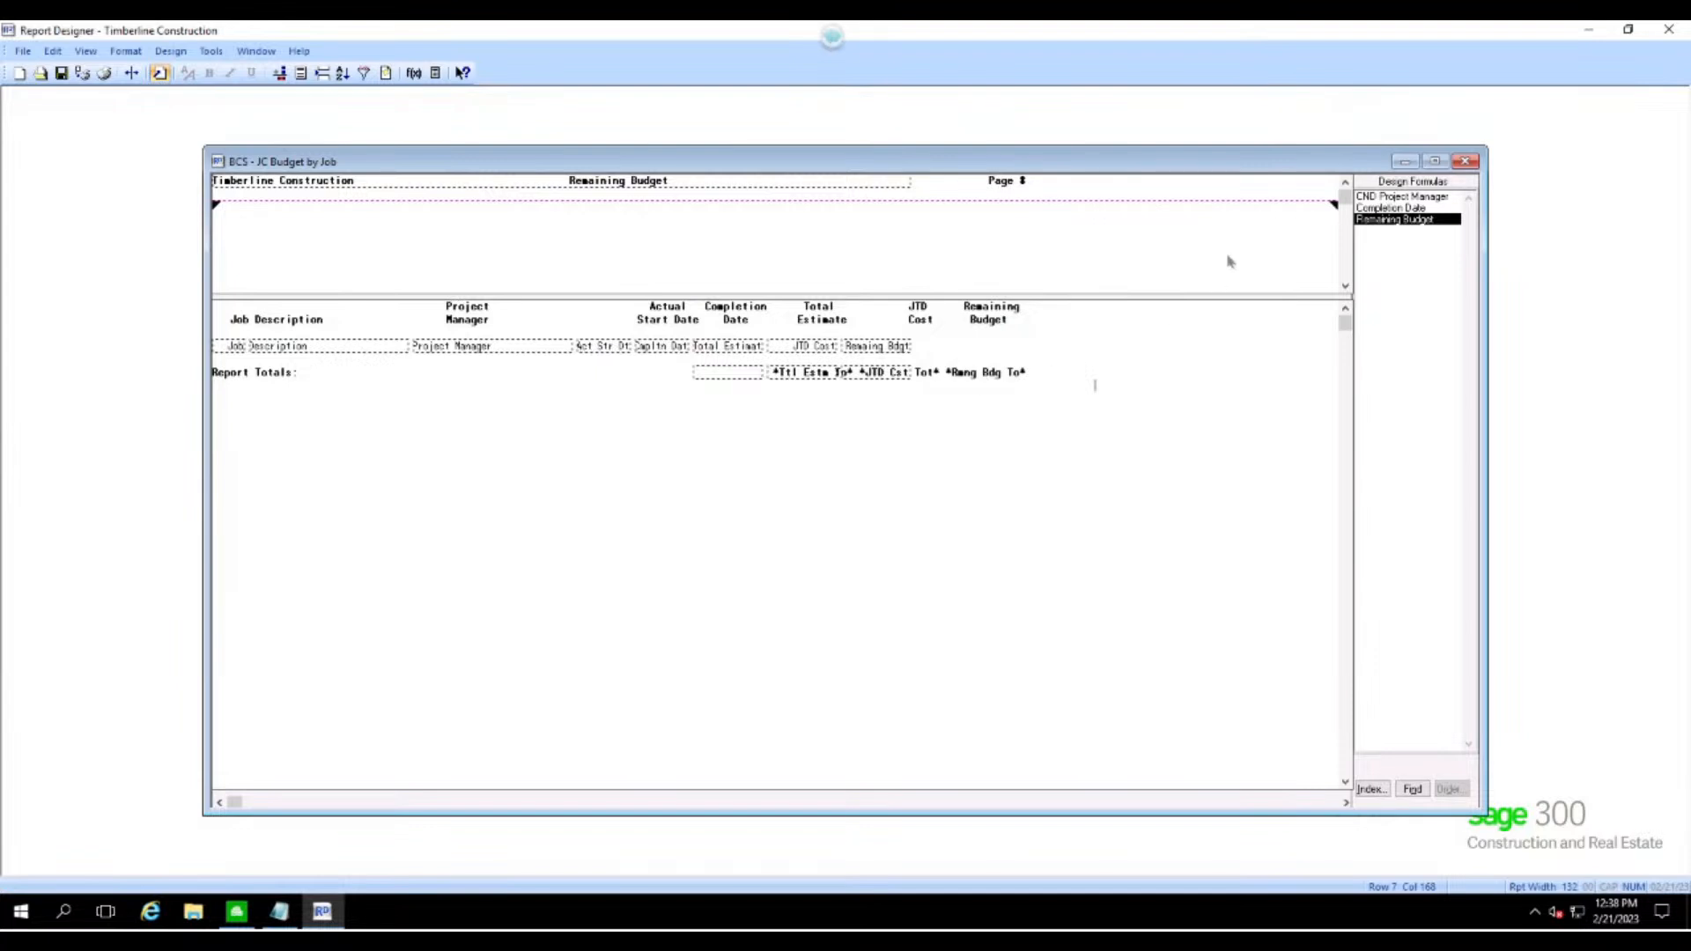
- Close Report Designer and start Job Cost for Timberline Construction, dismissing the warnings
{"action": "left_click", "coordinate": [1466, 161]}
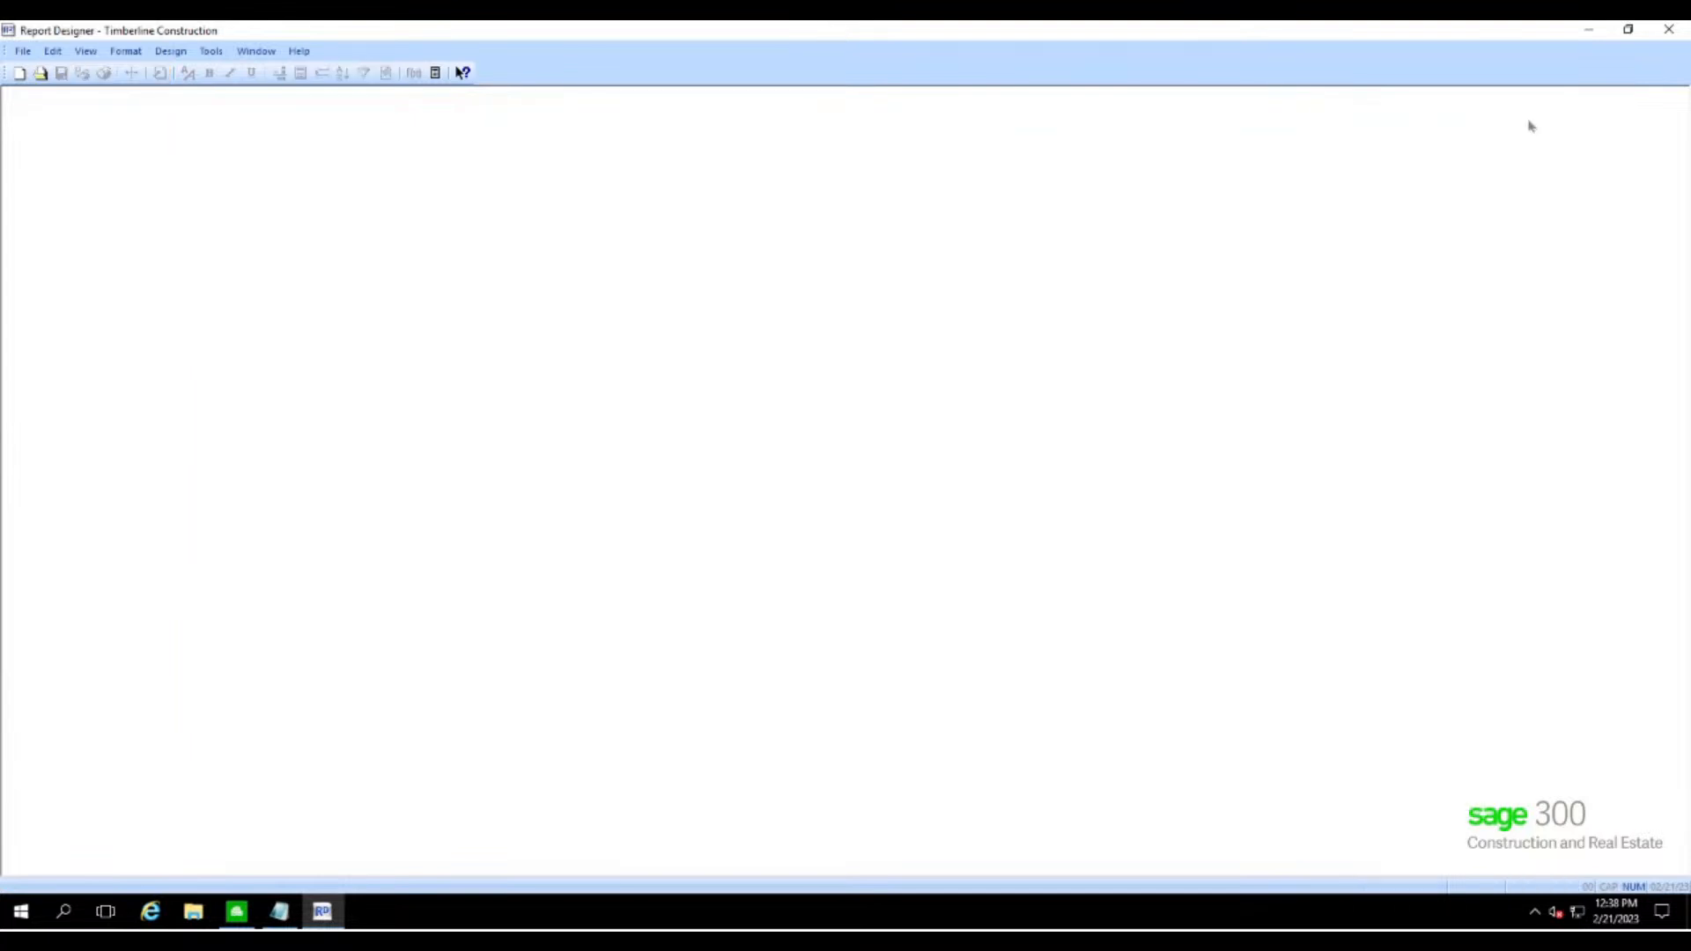
{"action": "left_click", "coordinate": [1669, 29]}
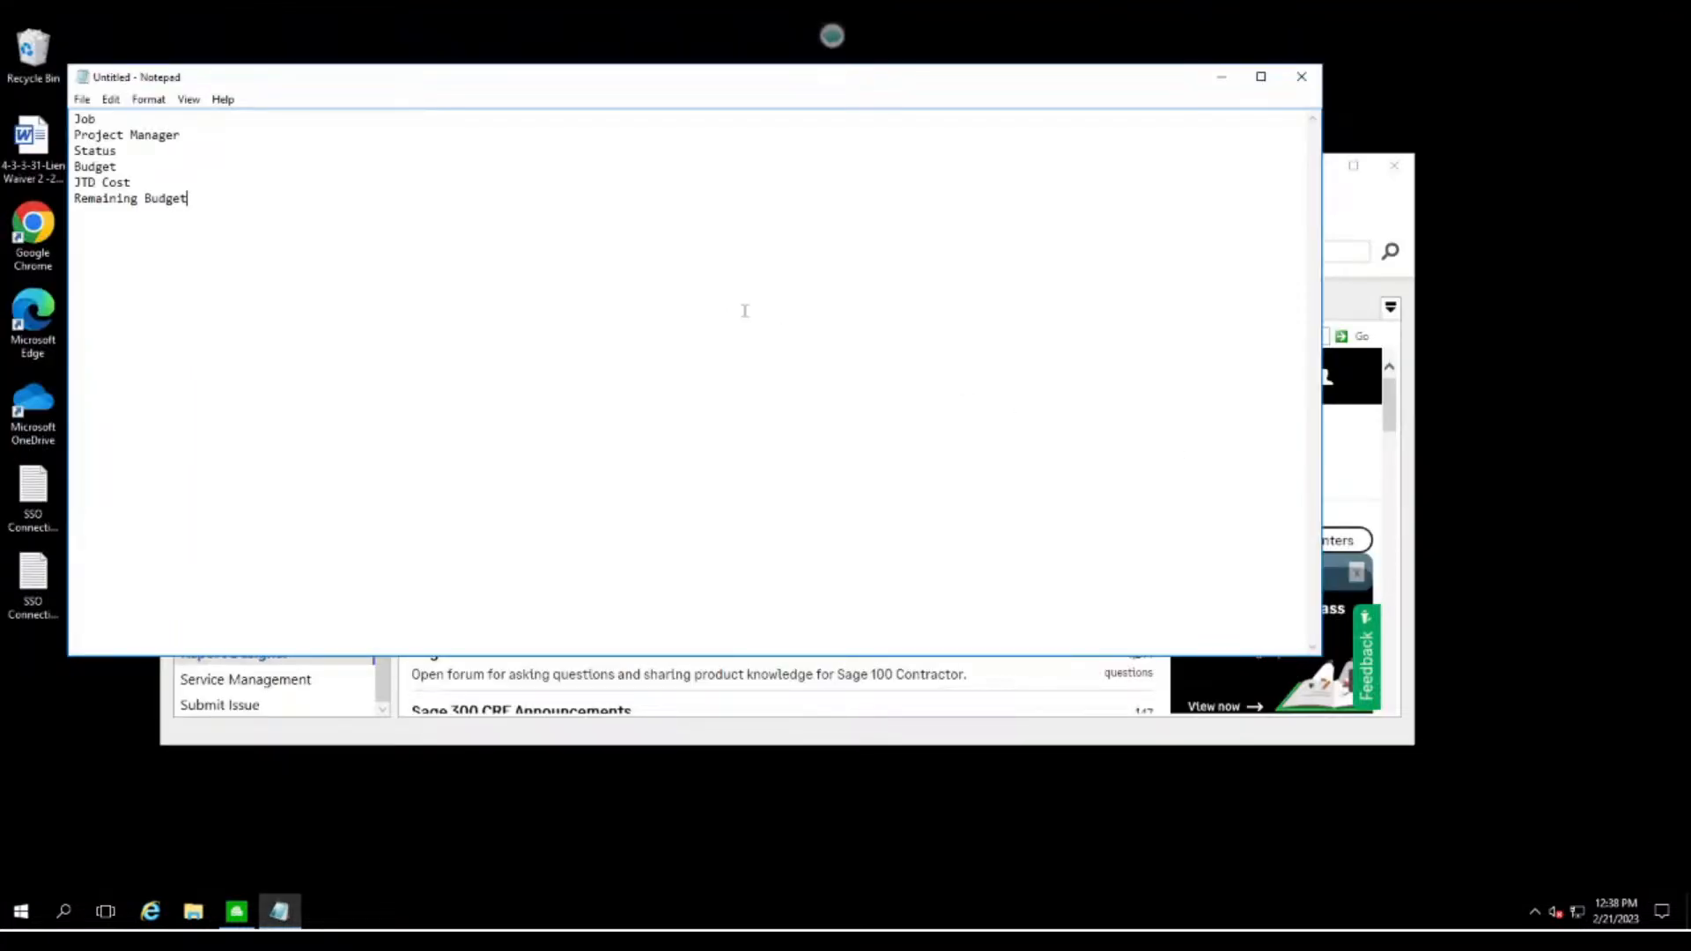
{"action": "left_click", "coordinate": [1392, 225]}
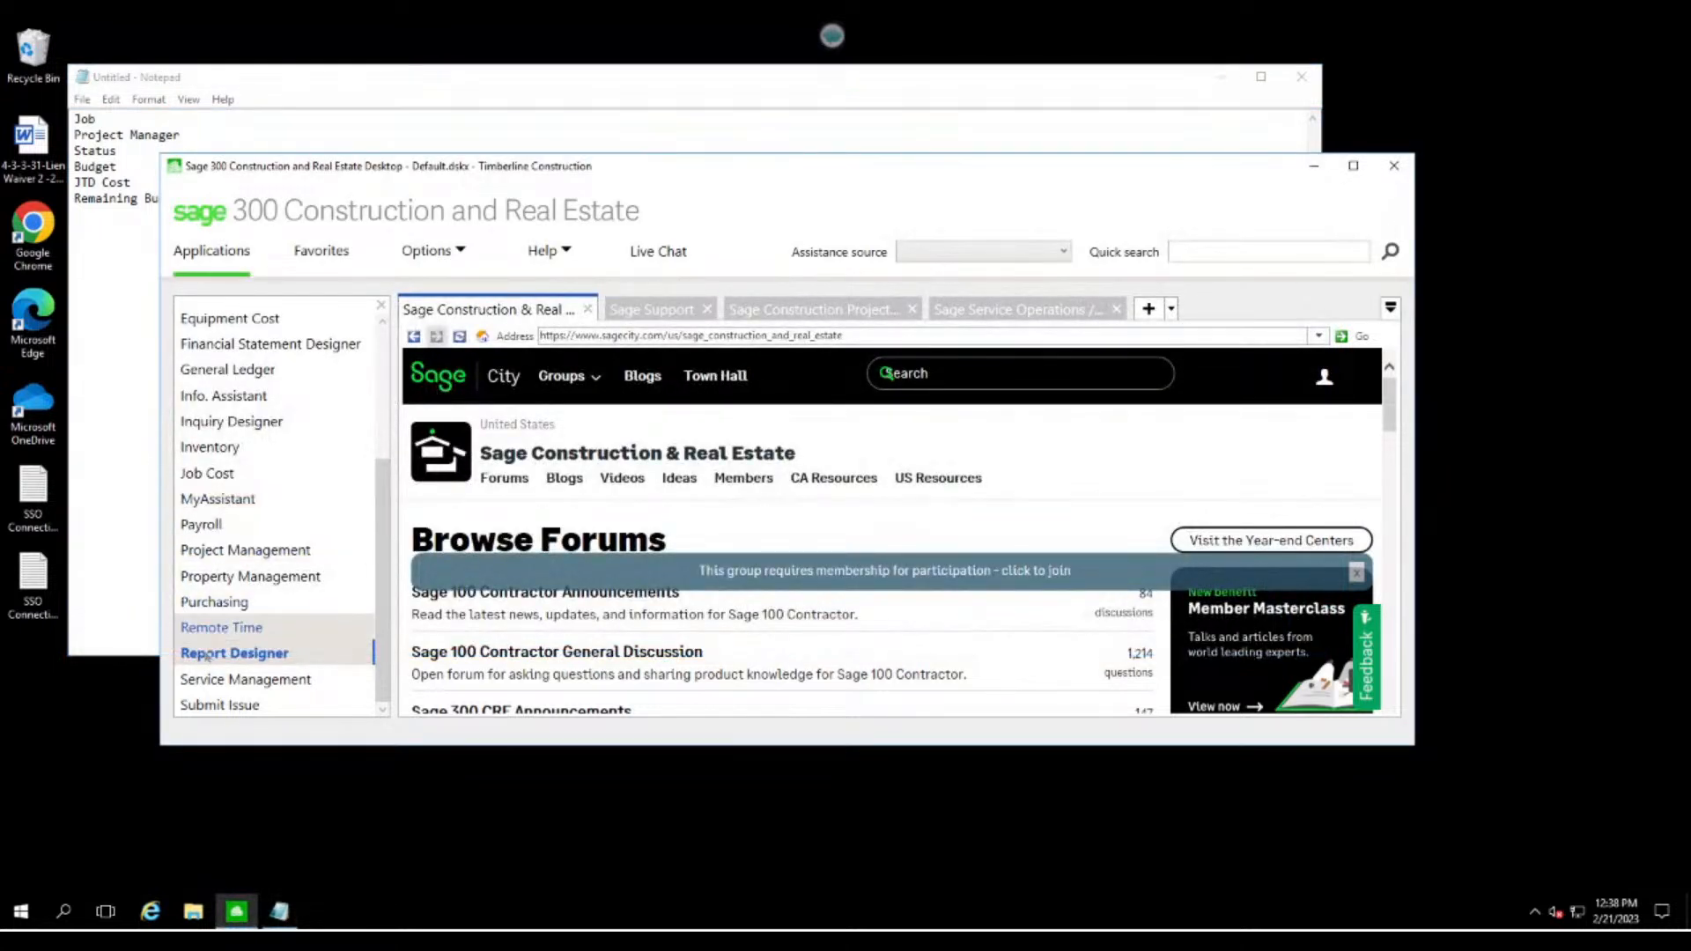
{"action": "left_click", "coordinate": [216, 475]}
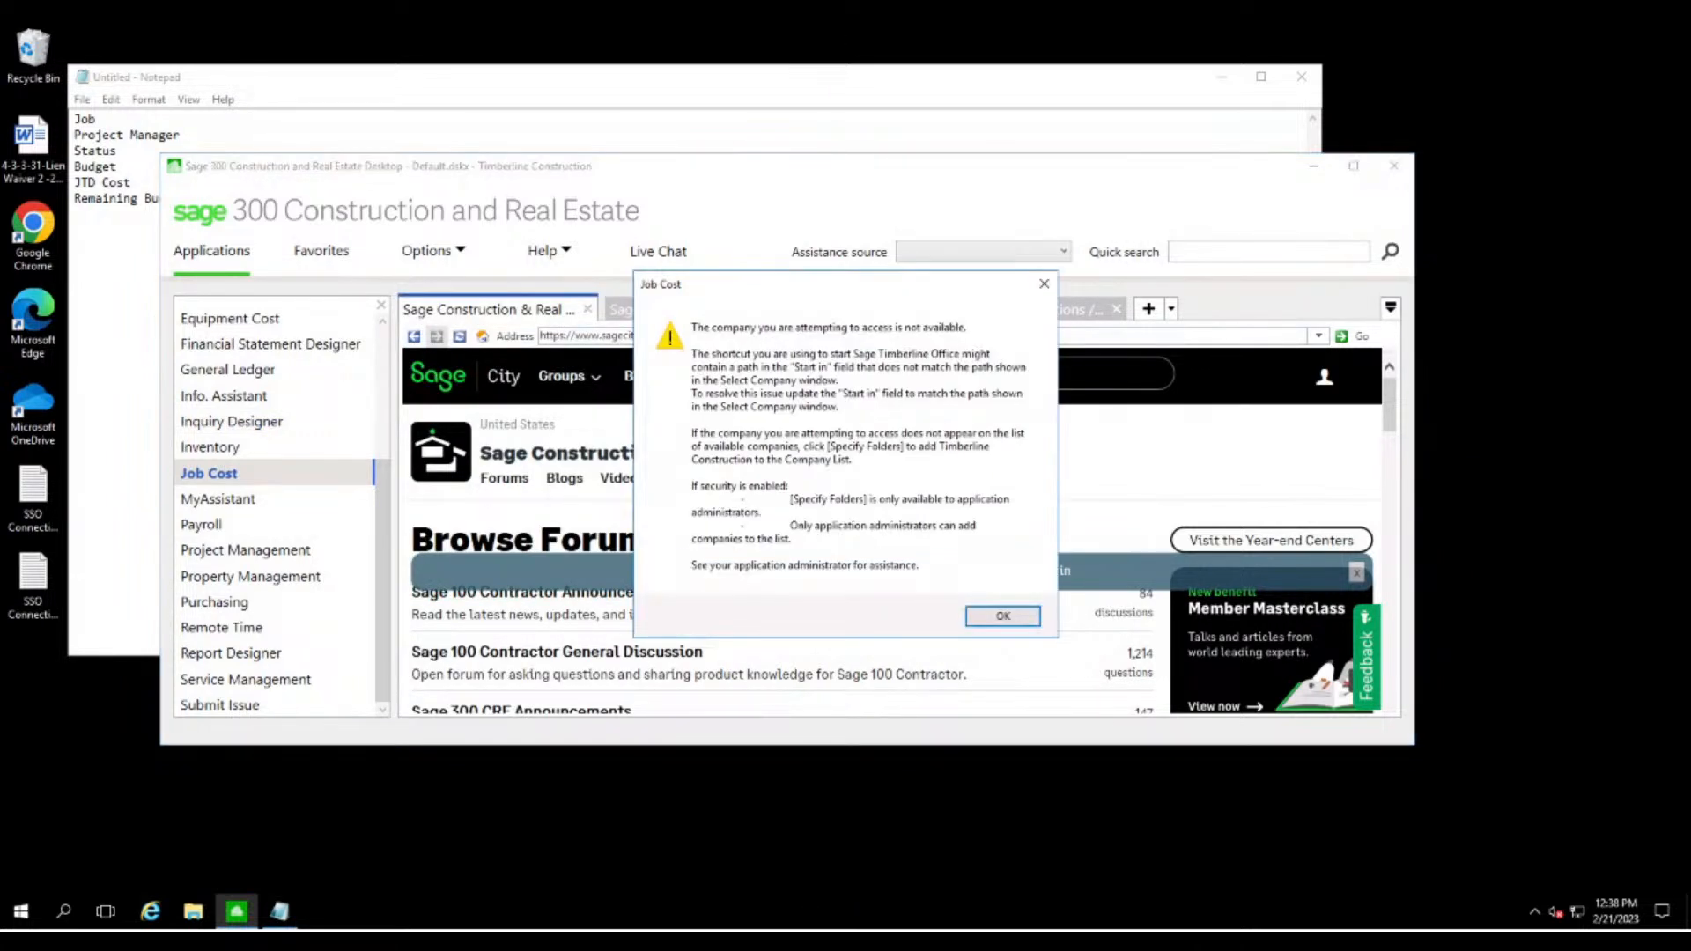
{"action": "left_click", "coordinate": [1003, 616]}
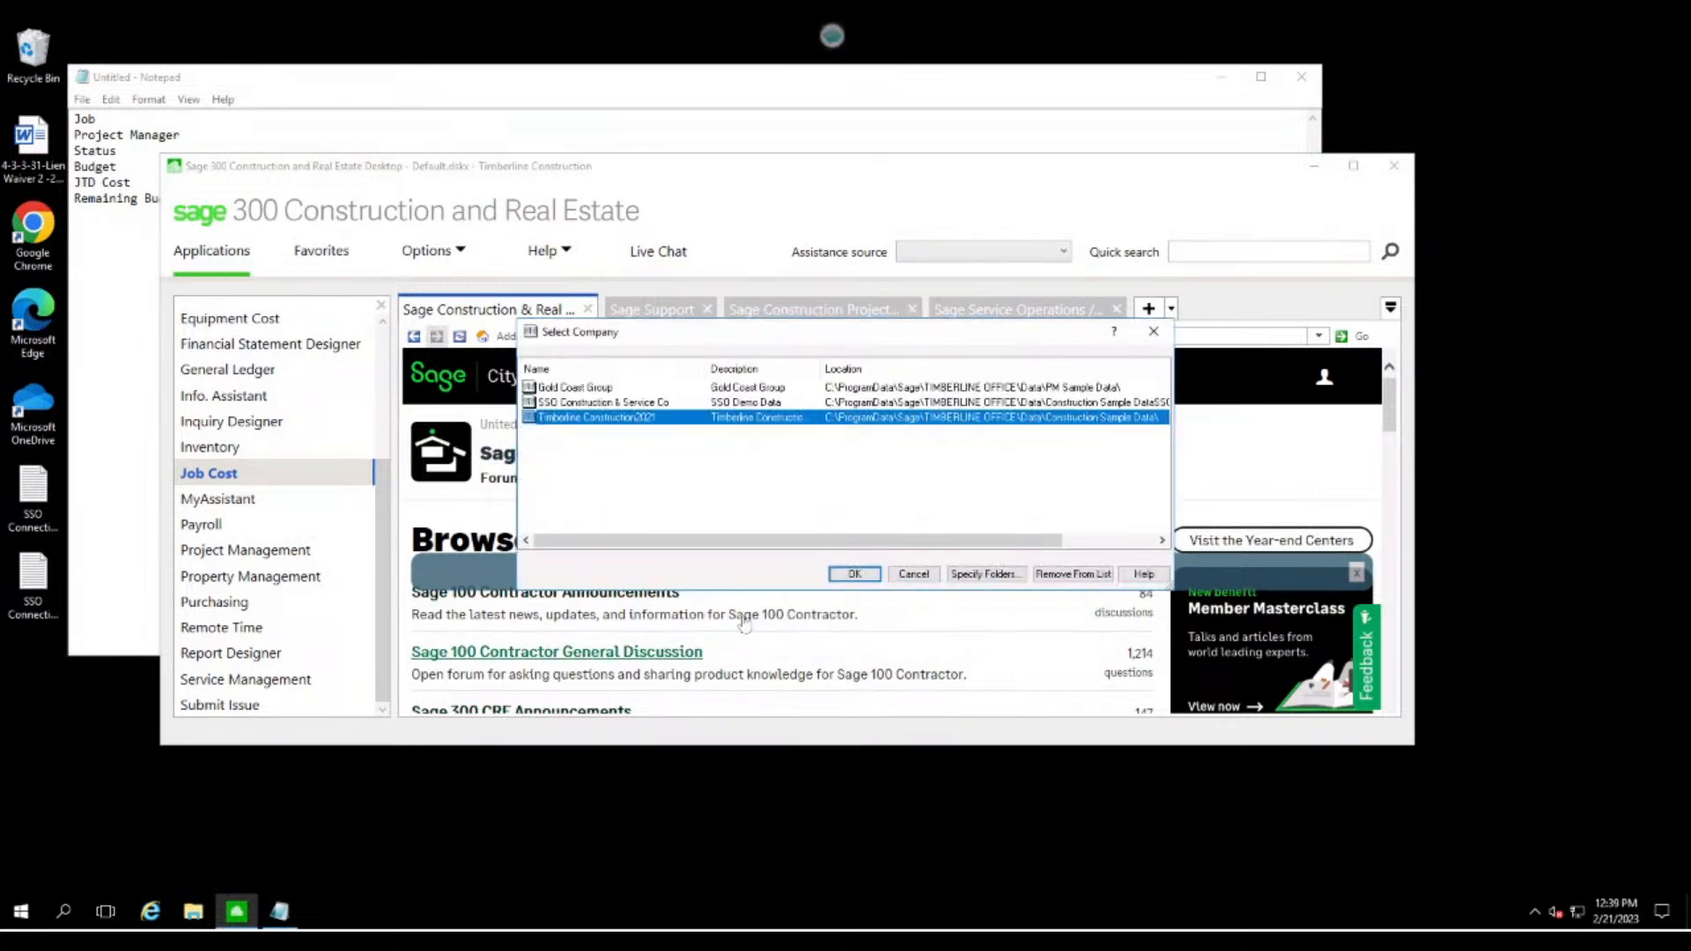
{"action": "left_click", "coordinate": [842, 574]}
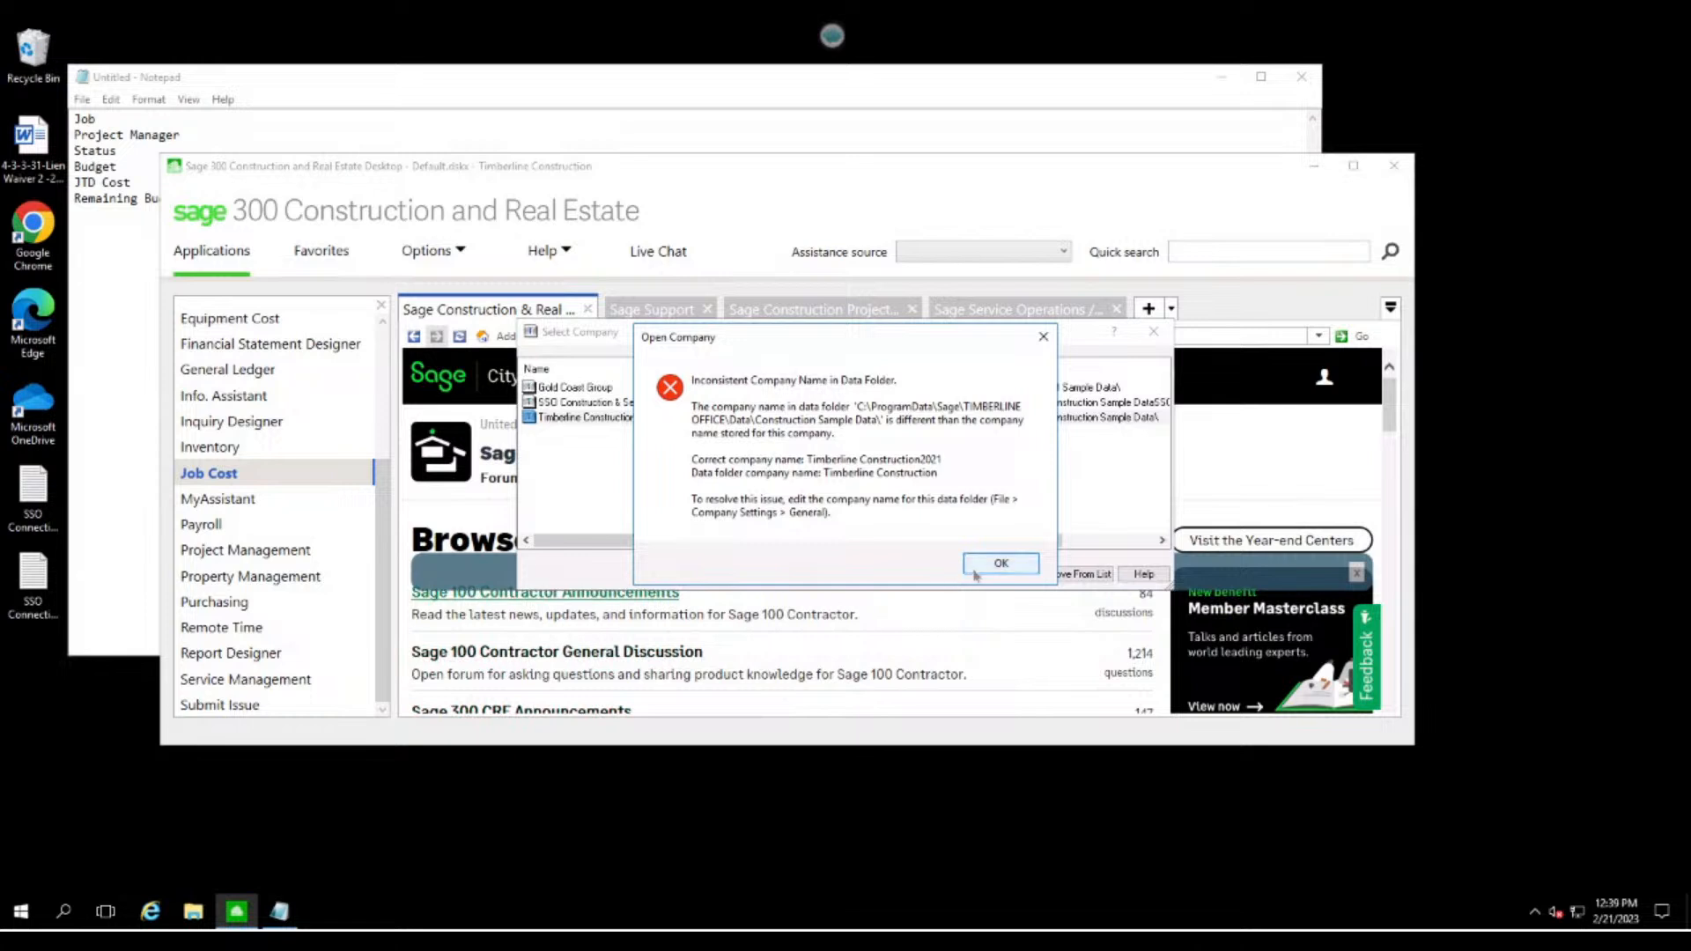
{"action": "left_click", "coordinate": [978, 568]}
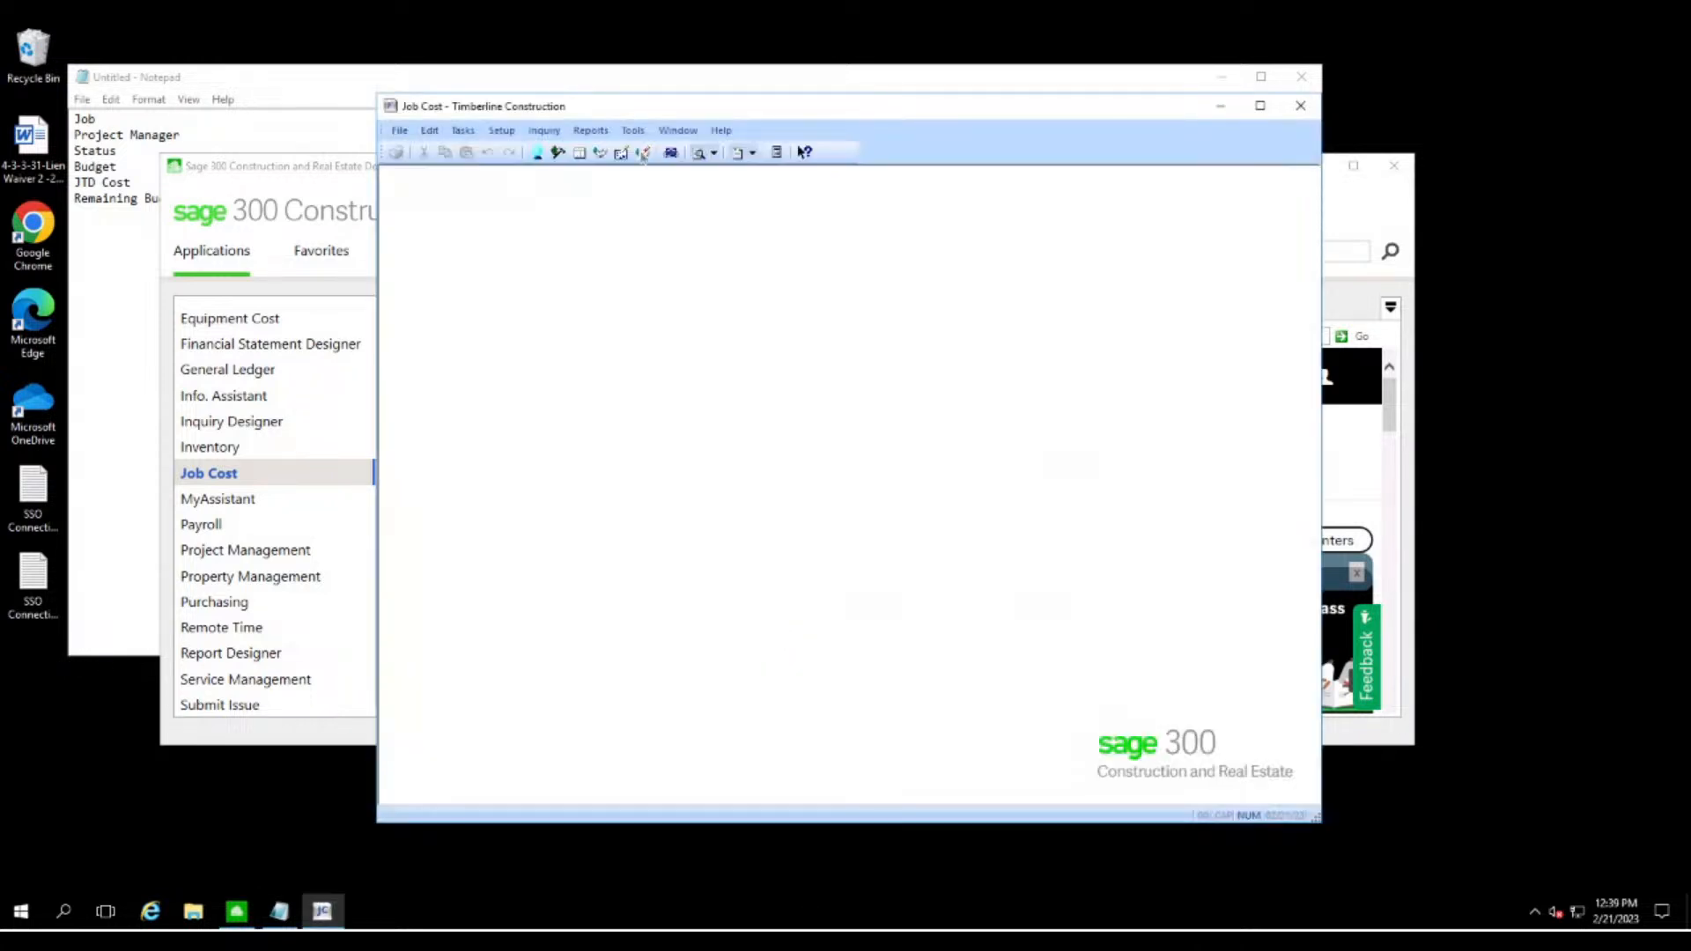
- Maximize Job Cost and start a new custom report in the reports manager
{"action": "left_click", "coordinate": [1261, 106]}
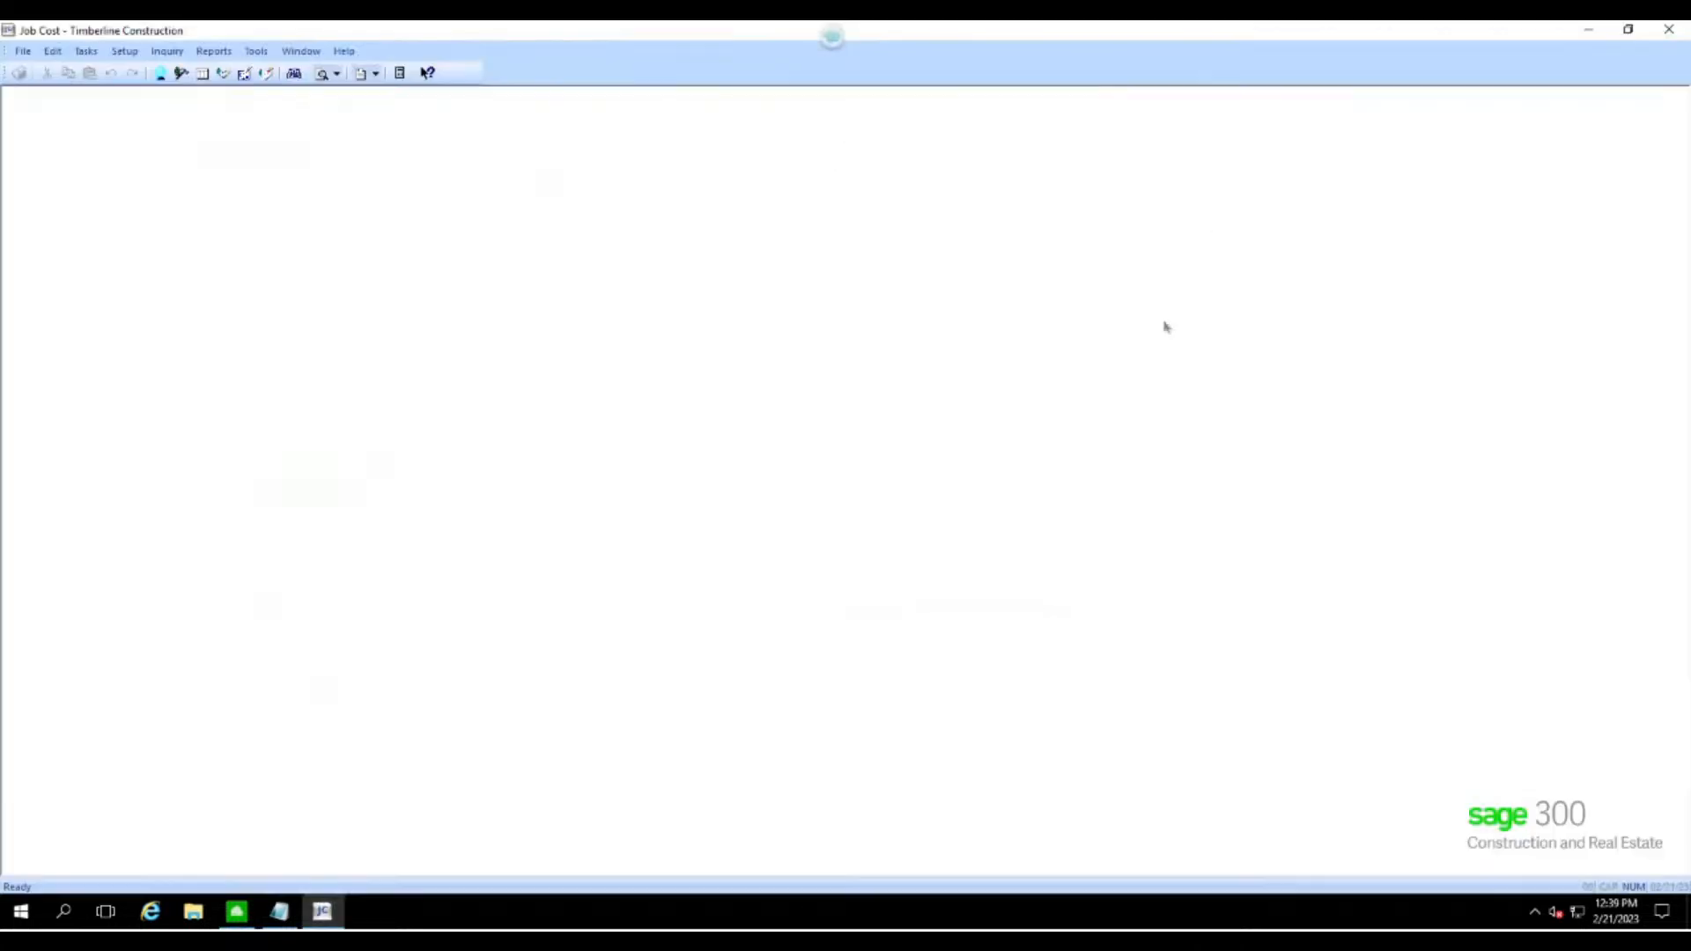
{"action": "left_click", "coordinate": [220, 53]}
{"action": "left_click", "coordinate": [231, 70]}
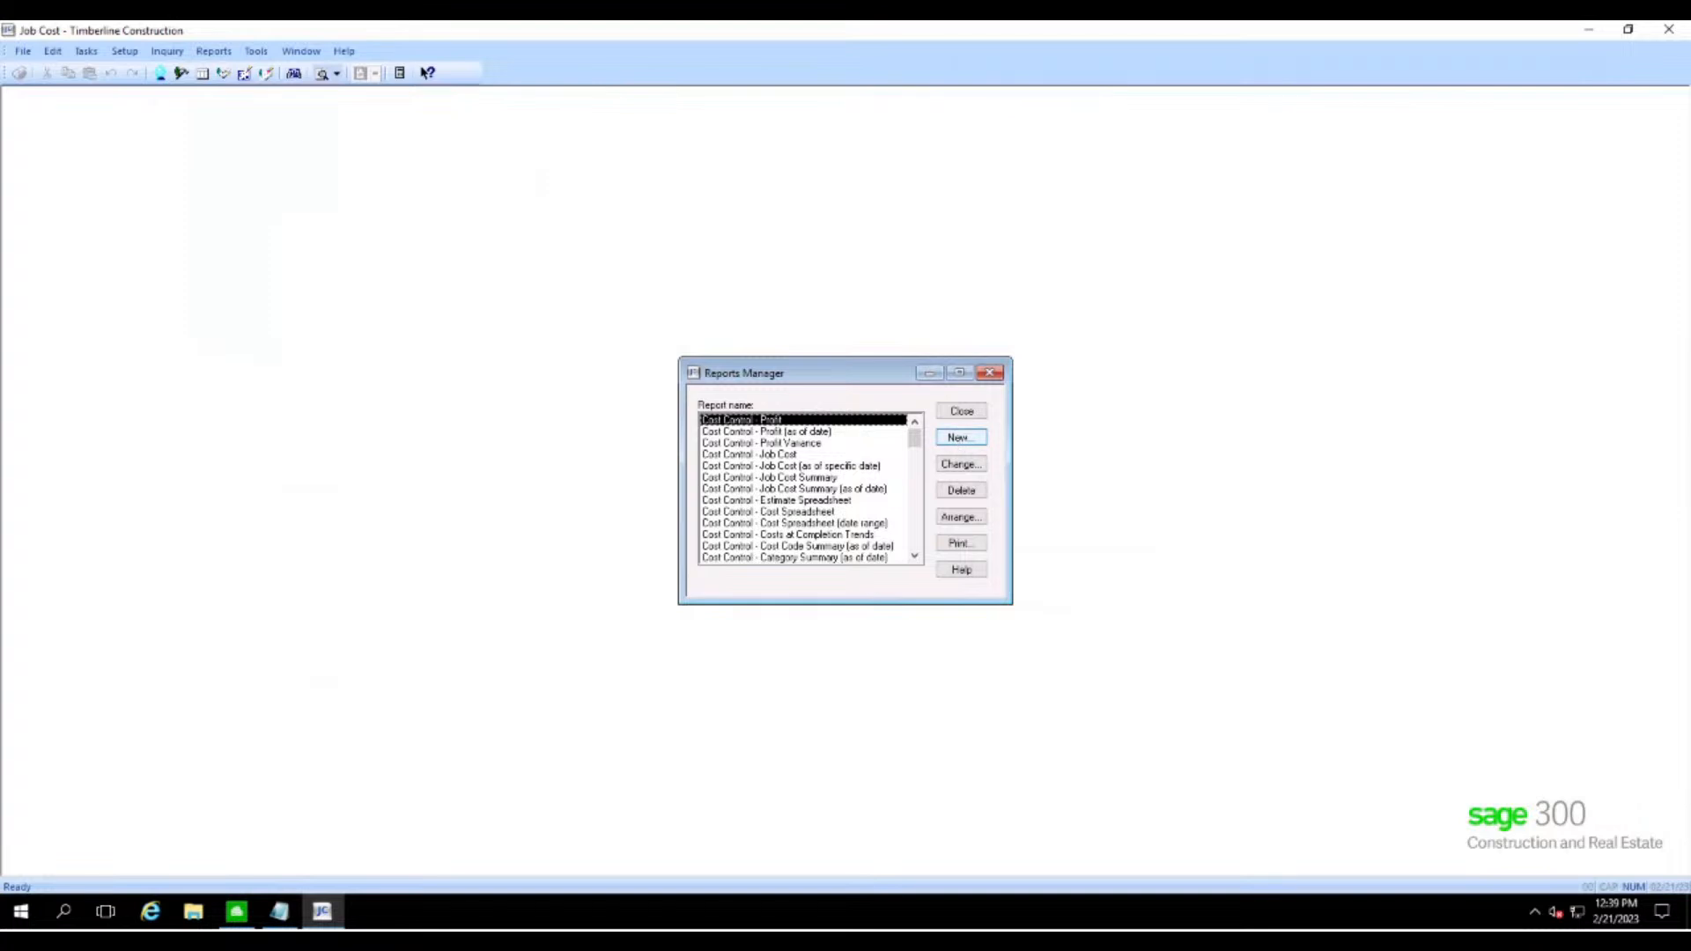
{"action": "left_click", "coordinate": [961, 438]}
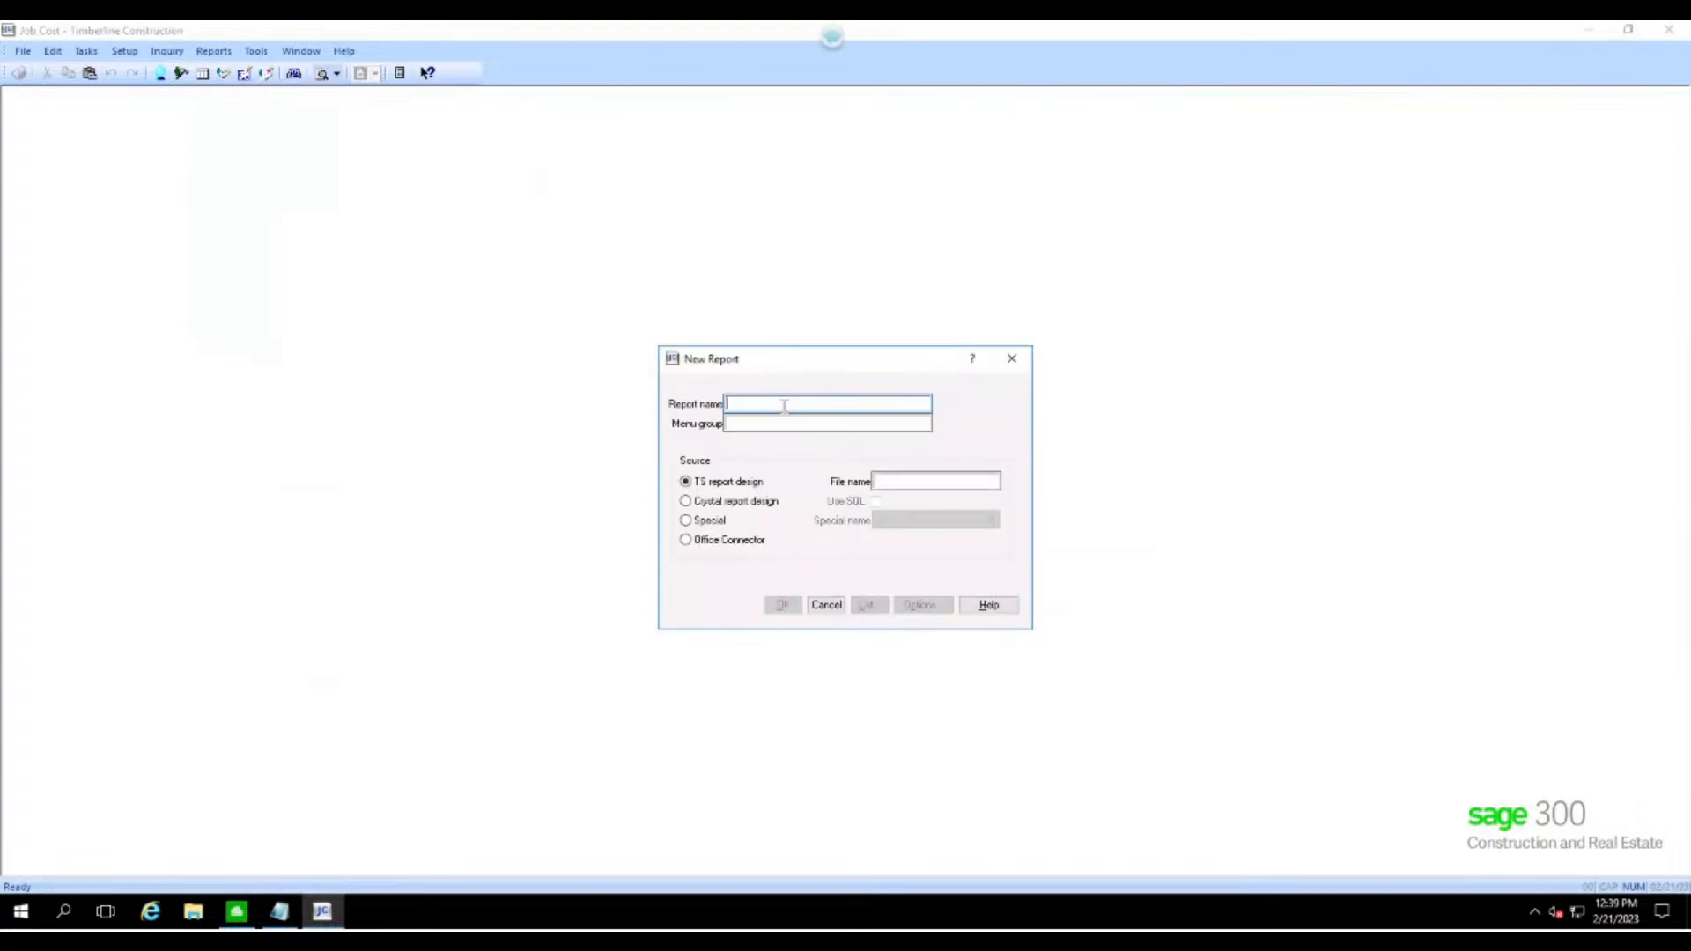
- Name the report 'Remaining Budget by Job' under menu group Custom and browse for its design file
{"action": "type", "text": "Remaini"}
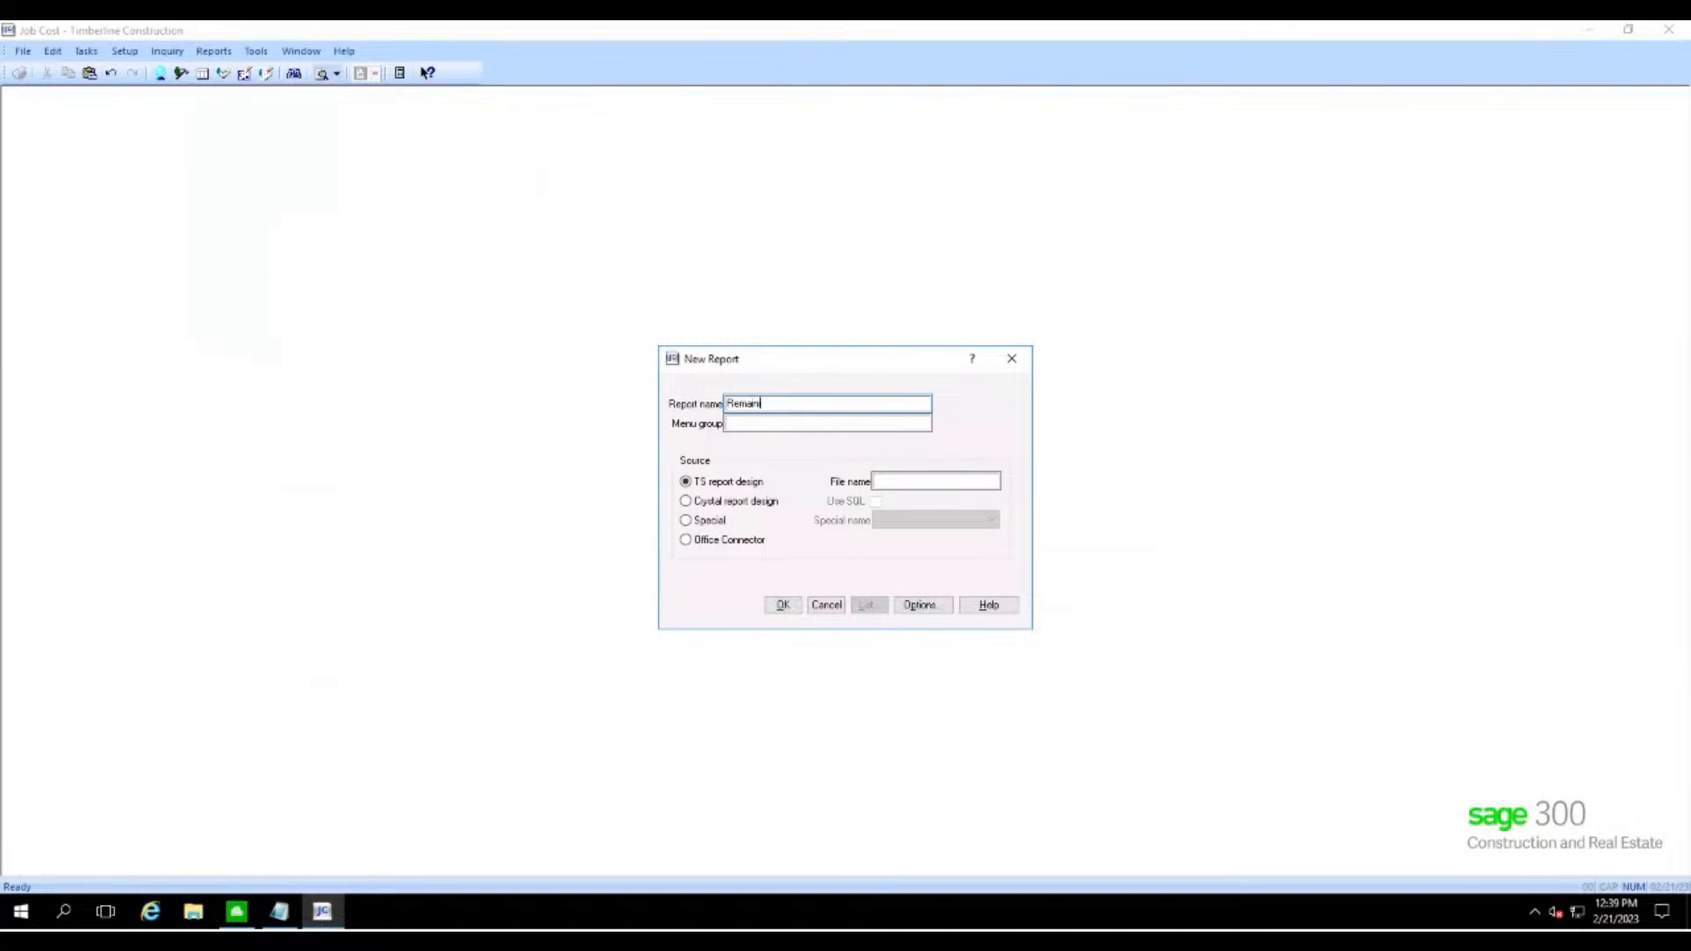
{"action": "type", "text": "ng Budget by Job"}
{"action": "key", "text": "Tab"}
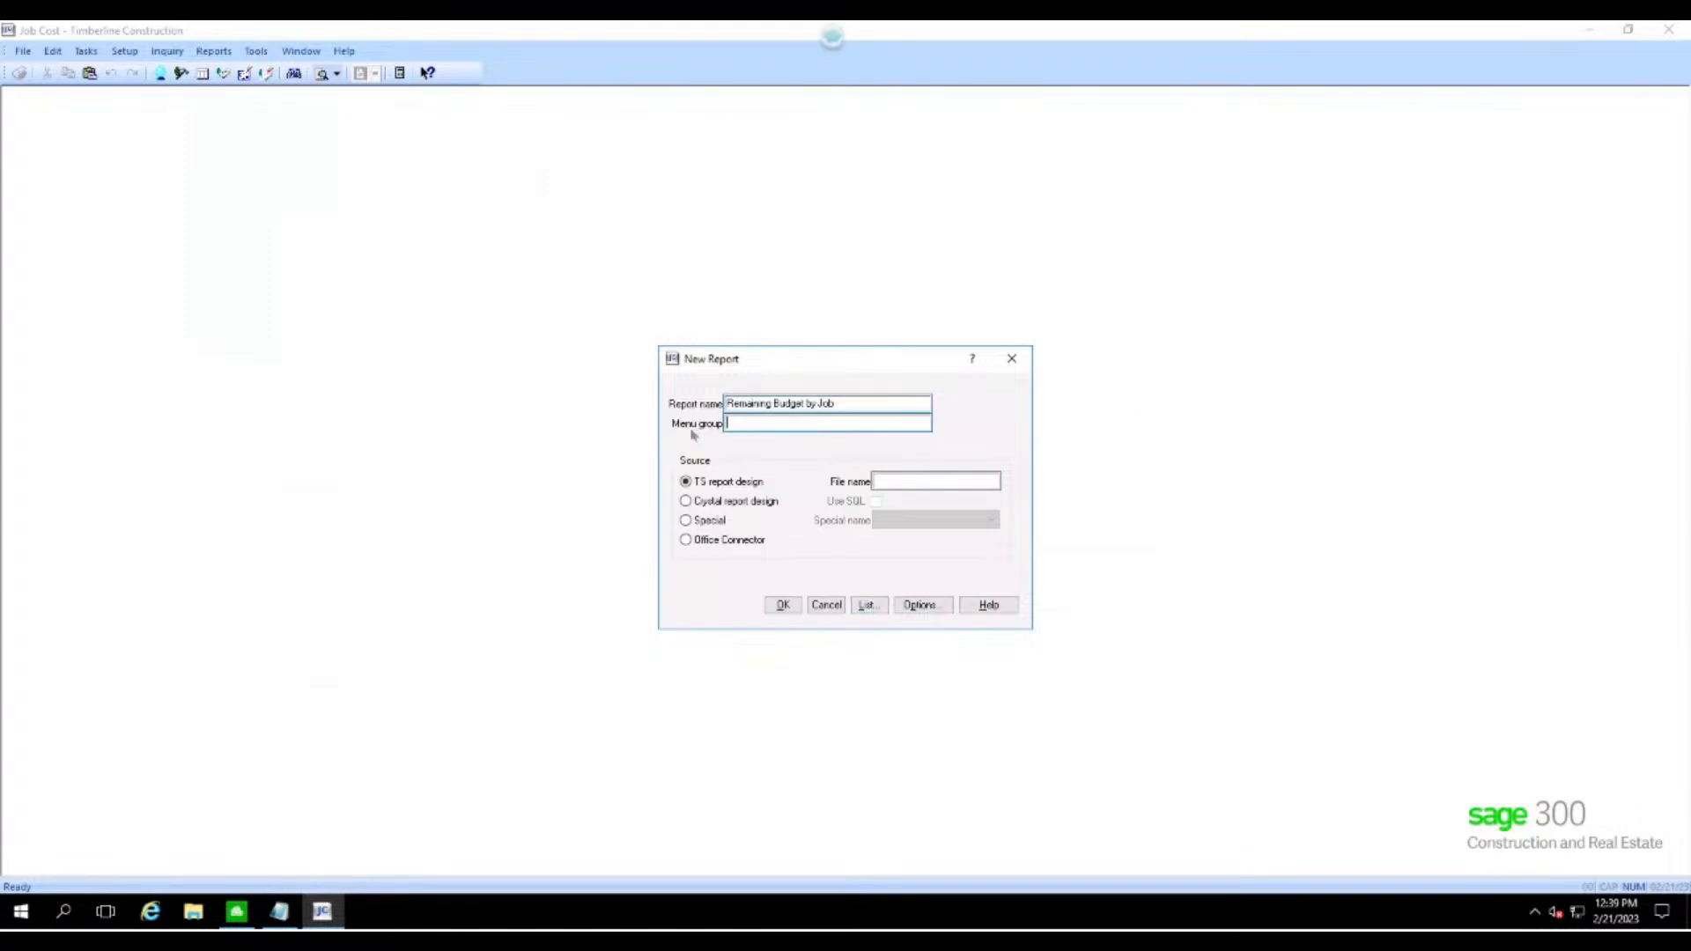
{"action": "left_click", "coordinate": [866, 606]}
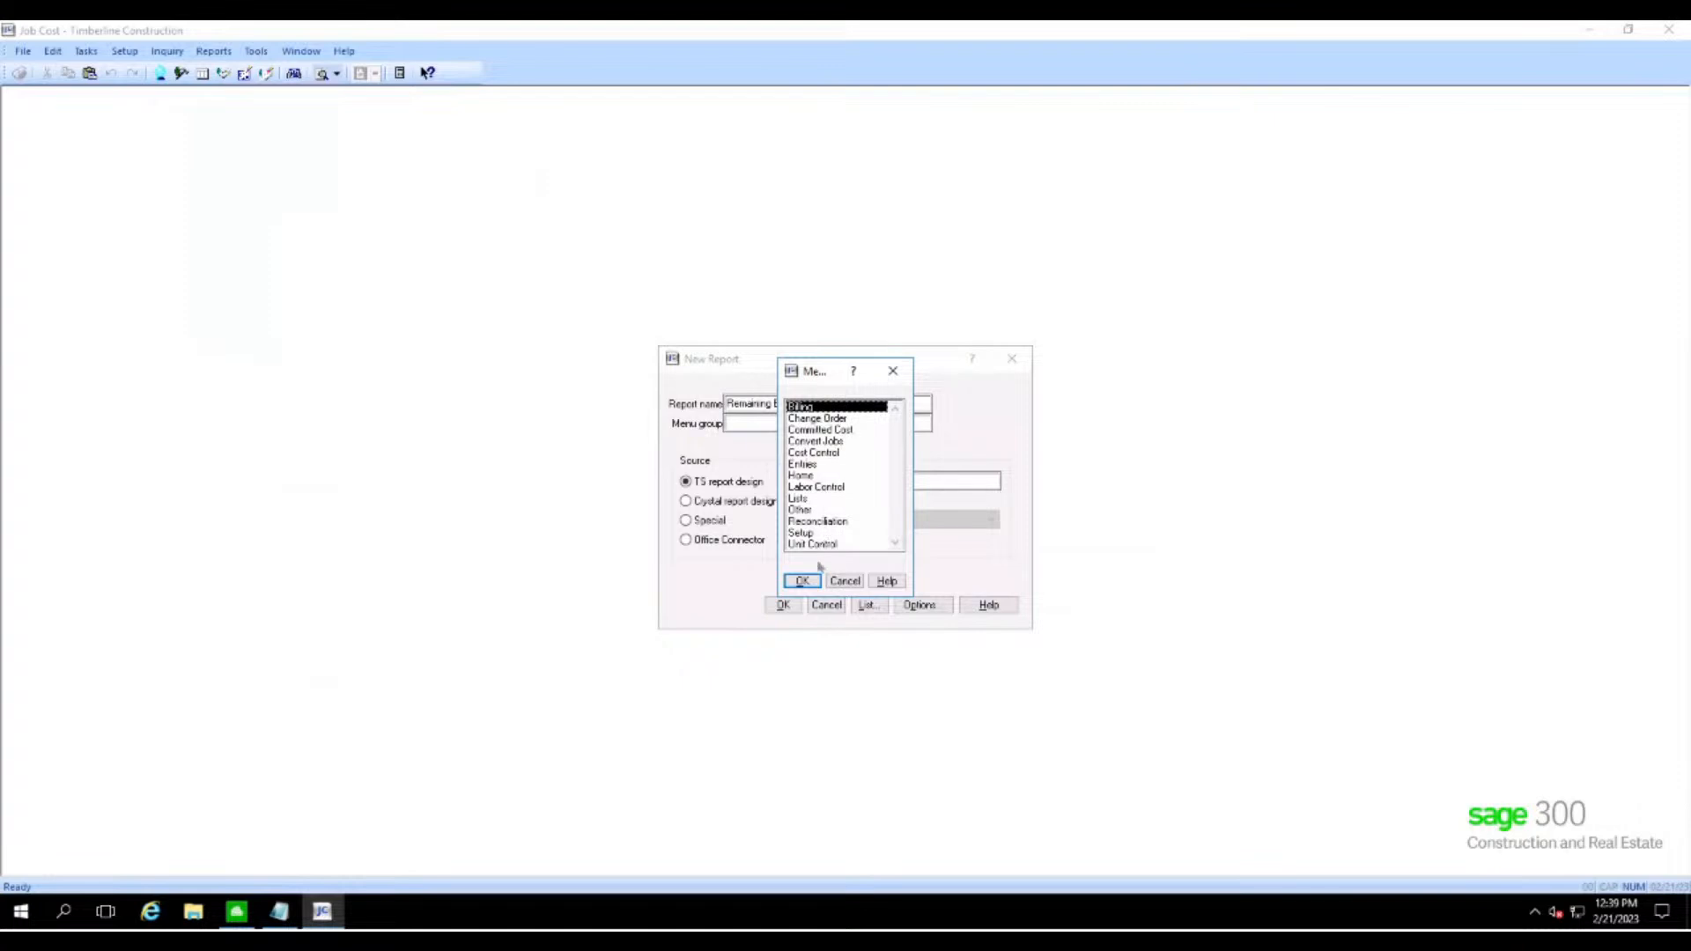
{"action": "left_click", "coordinate": [844, 582]}
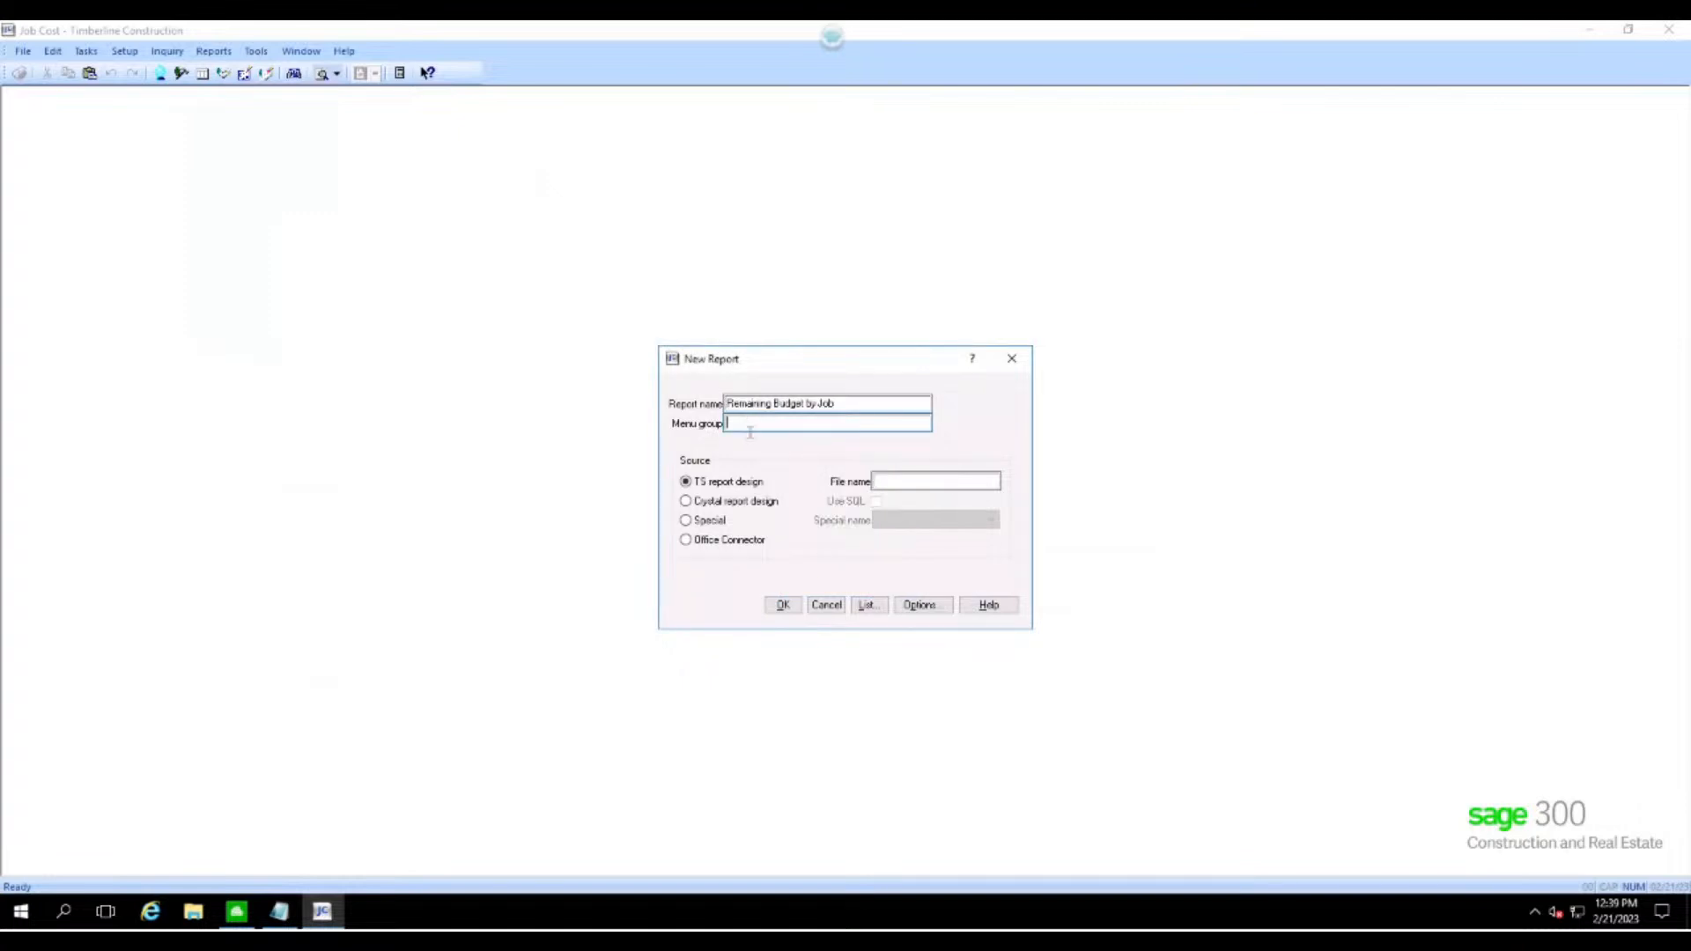
{"action": "type", "text": "Custom"}
{"action": "left_click", "coordinate": [922, 482]}
{"action": "left_click", "coordinate": [866, 606]}
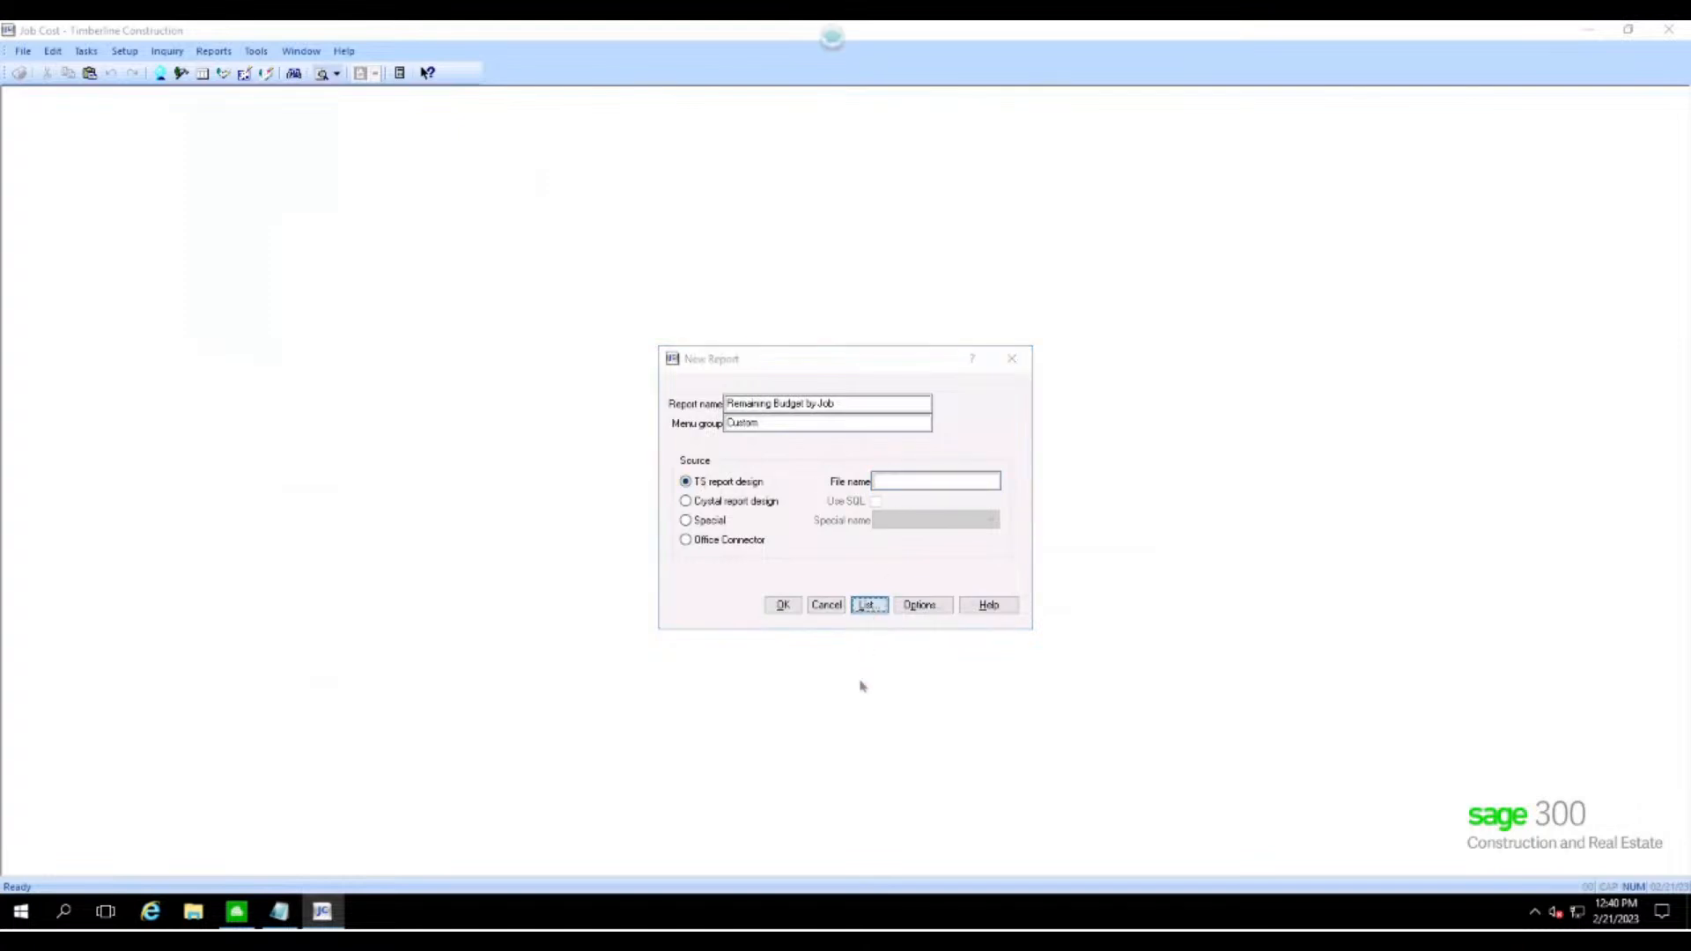
- Browse to 9.5 > ACCOUNTING > Report > Custom Reports and open BCS - JC Budget by Job.rpt
{"action": "left_click", "coordinate": [958, 314]}
{"action": "left_click", "coordinate": [958, 313]}
{"action": "double_click", "coordinate": [723, 361]}
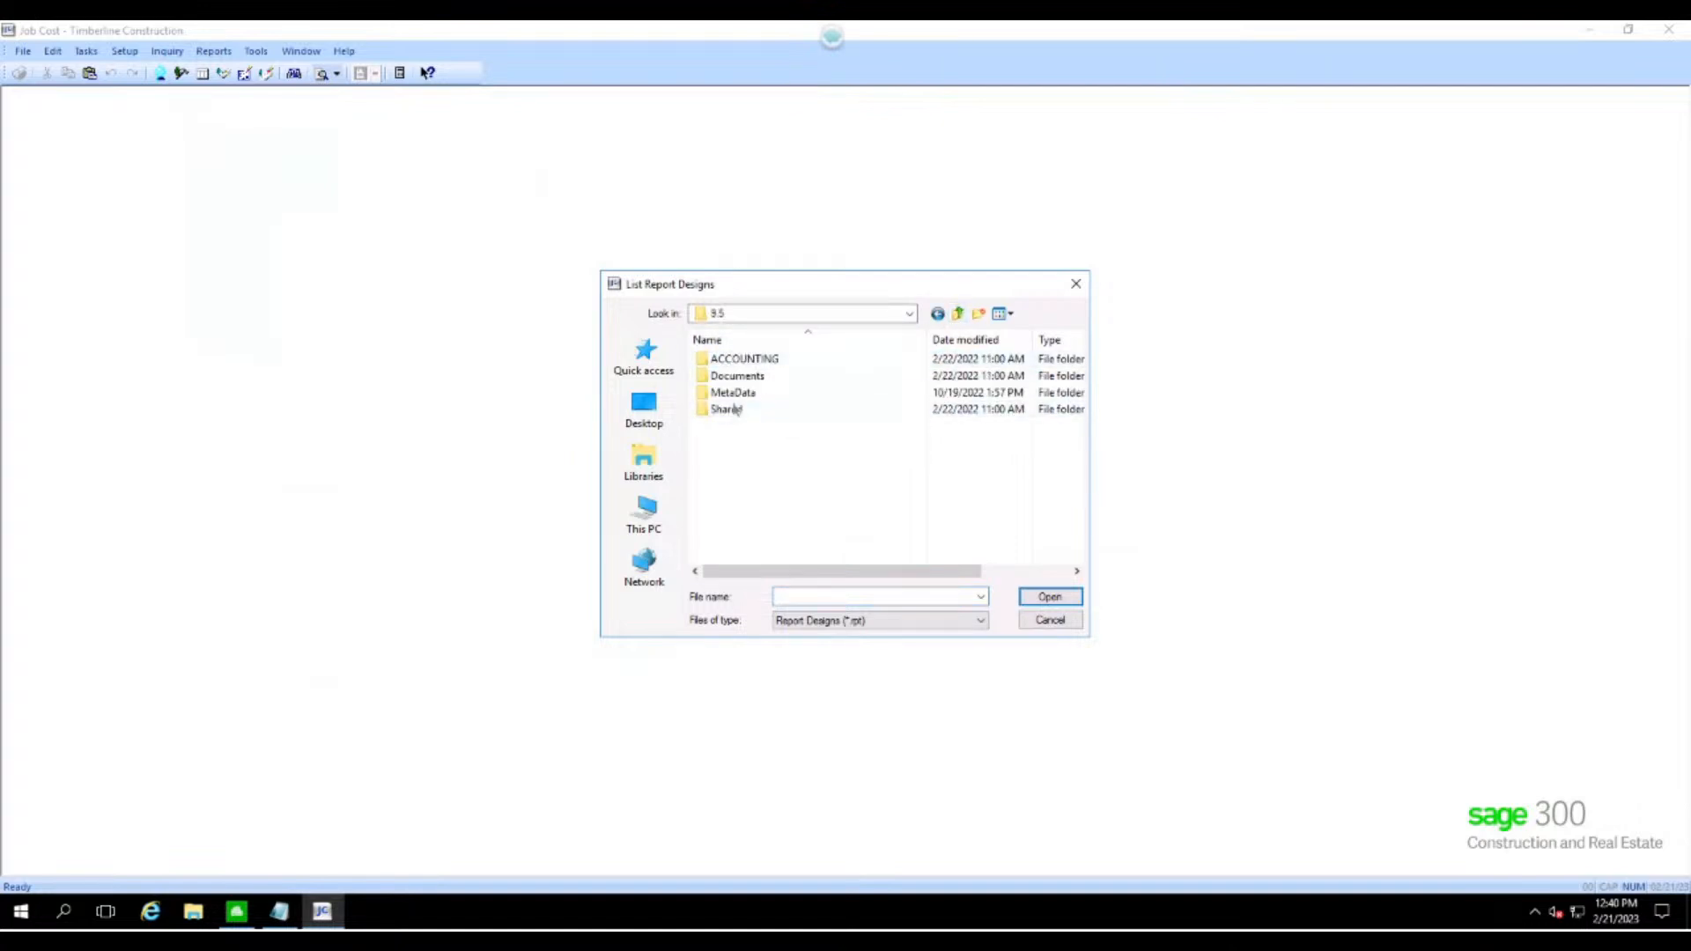
{"action": "double_click", "coordinate": [728, 360]}
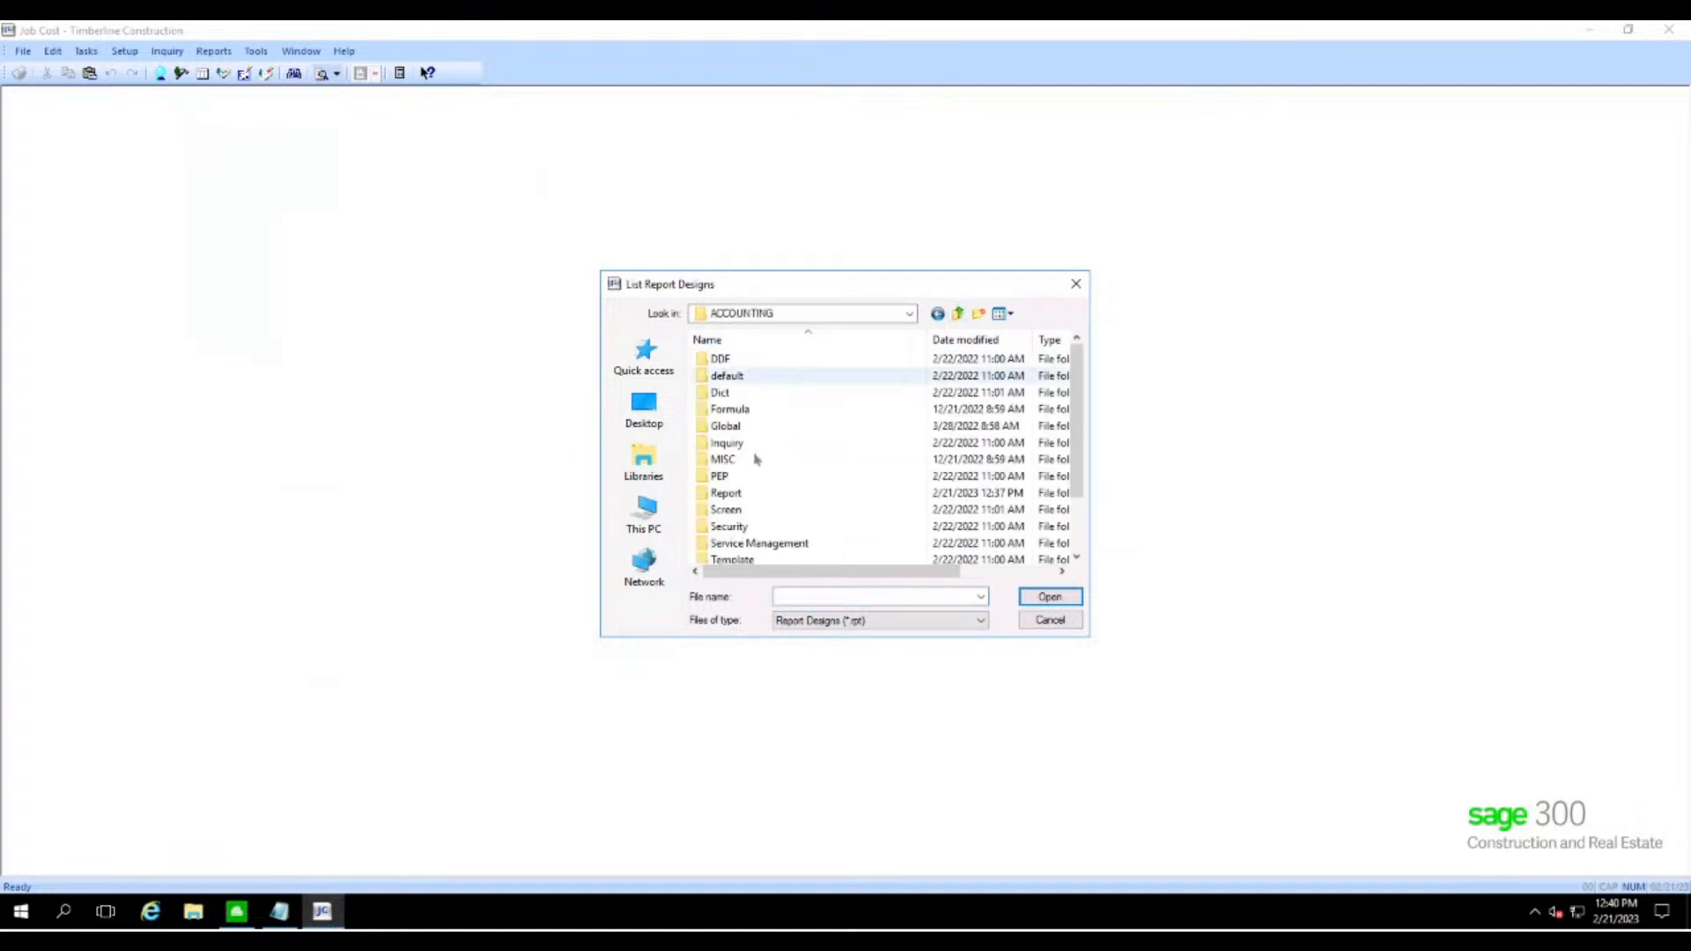
{"action": "double_click", "coordinate": [729, 495]}
{"action": "double_click", "coordinate": [739, 366]}
{"action": "left_click", "coordinate": [761, 361]}
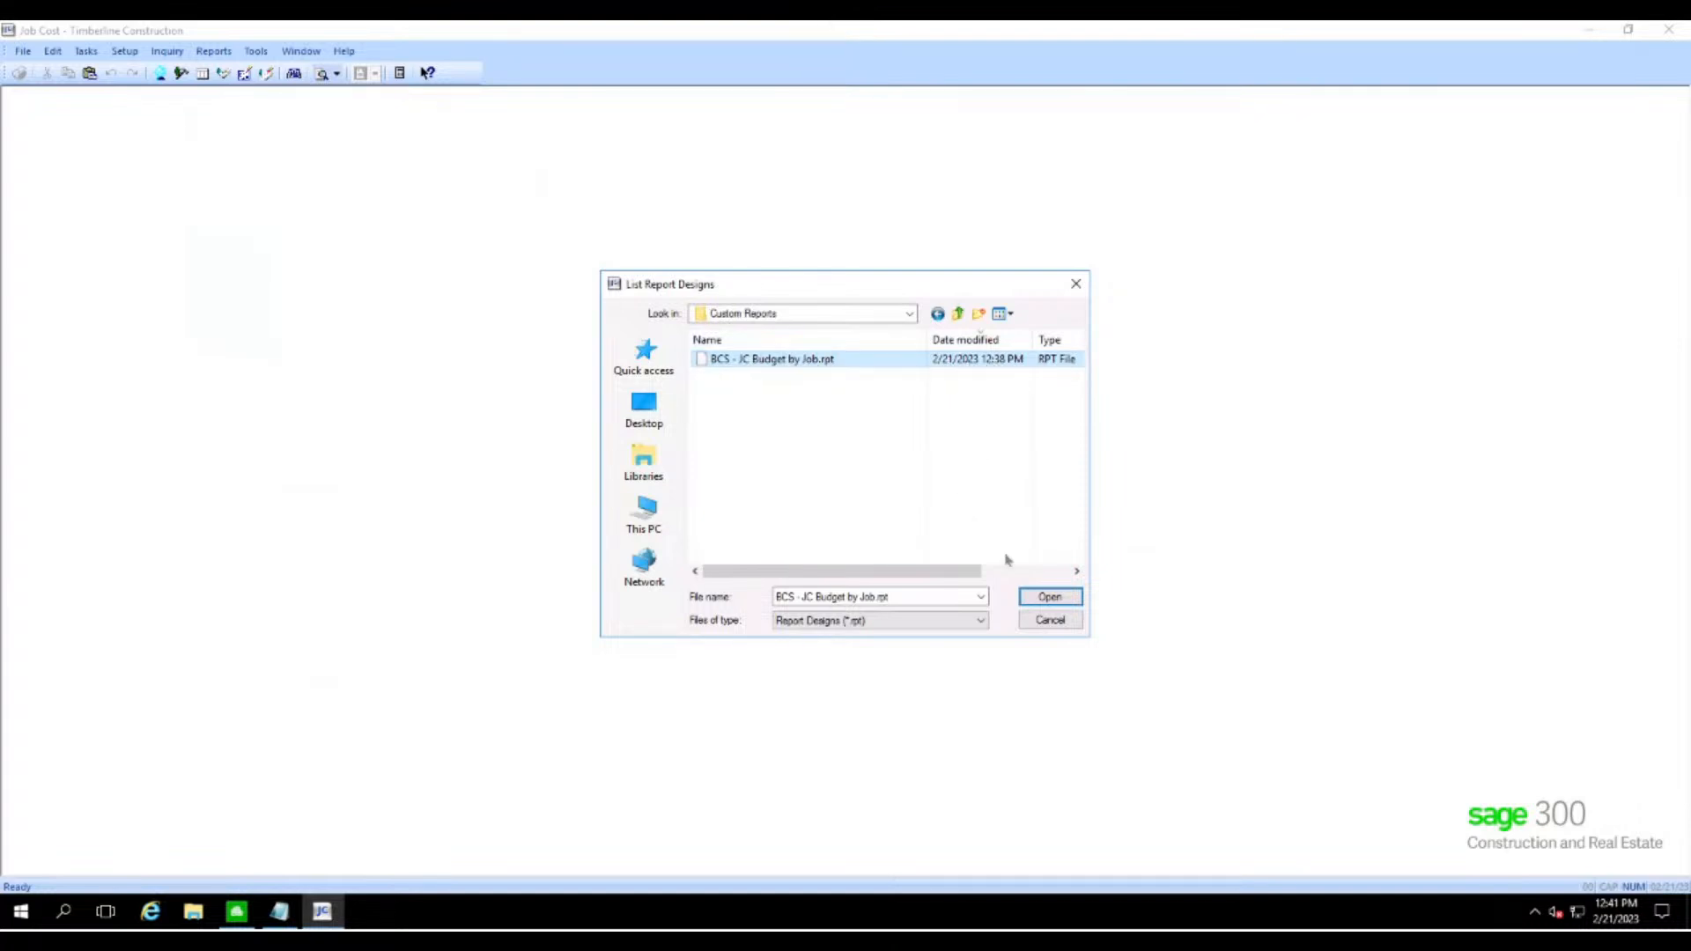
{"action": "left_click", "coordinate": [1048, 597]}
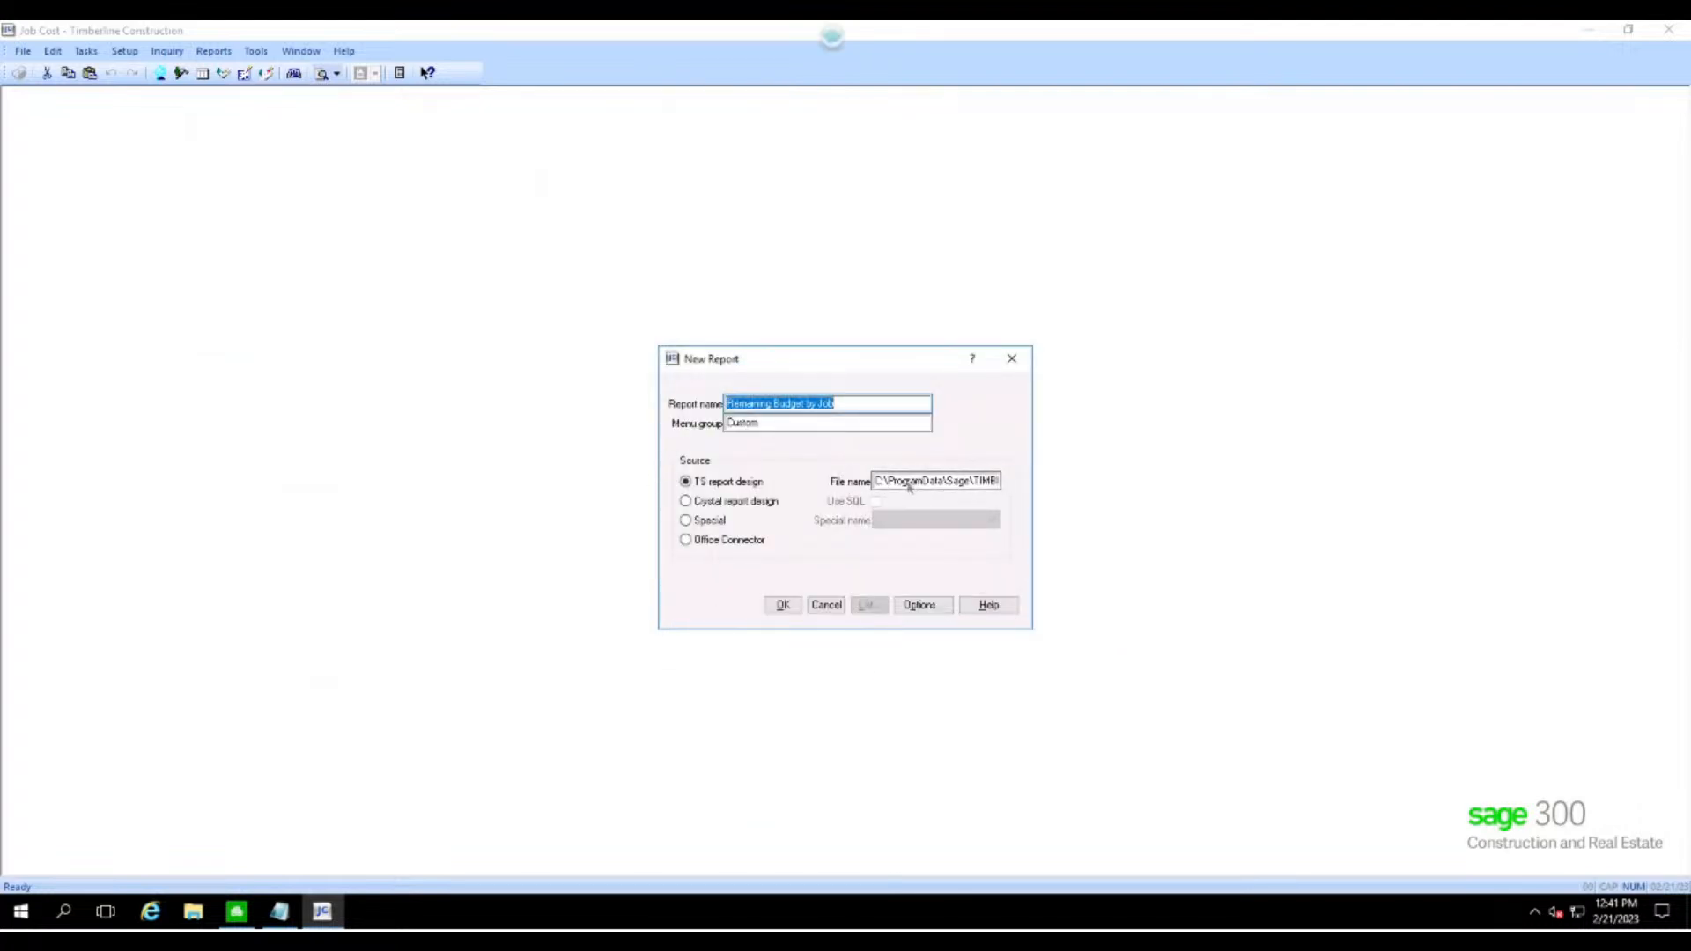
- Check the design file path in New Report, then confirm to create Custom - Remaining Budget by Job
{"action": "left_click", "coordinate": [929, 482]}
{"action": "left_click_drag", "start_coordinate": [975, 482], "coordinate": [821, 477]}
{"action": "left_click", "coordinate": [905, 486]}
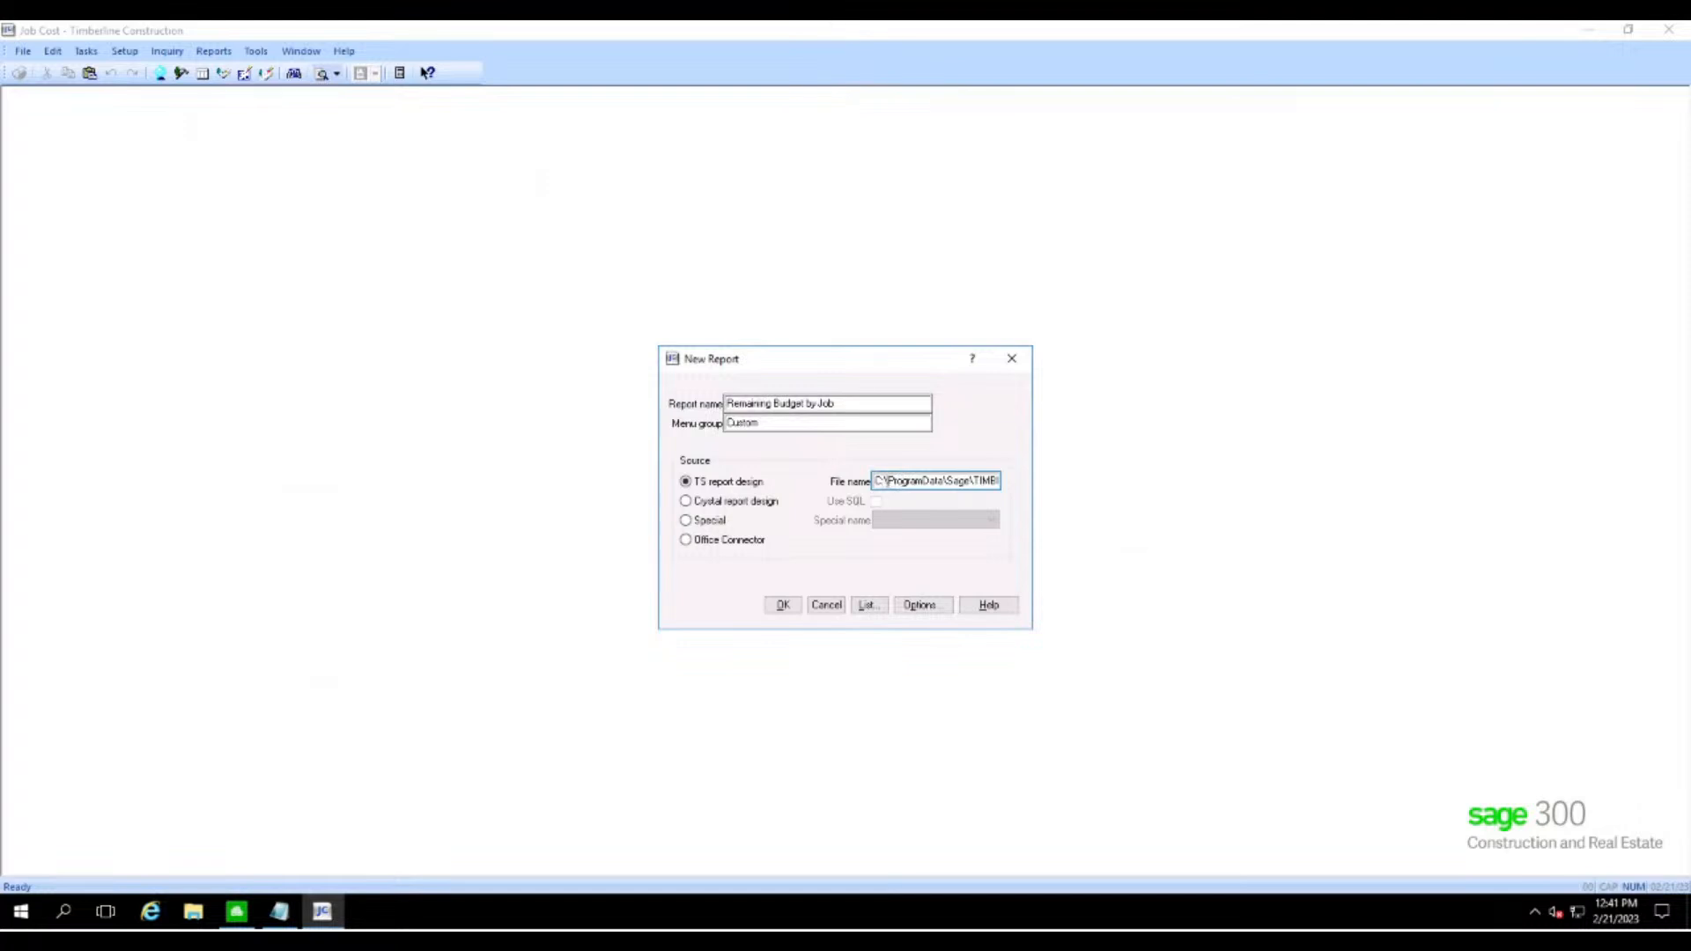
{"action": "left_click_drag", "start_coordinate": [888, 480], "coordinate": [882, 480]}
{"action": "left_click", "coordinate": [923, 483]}
{"action": "double_click", "coordinate": [884, 480]}
{"action": "left_click", "coordinate": [898, 480]}
{"action": "left_click_drag", "start_coordinate": [897, 480], "coordinate": [829, 480]}
{"action": "left_click", "coordinate": [887, 483]}
{"action": "left_click", "coordinate": [783, 606]}
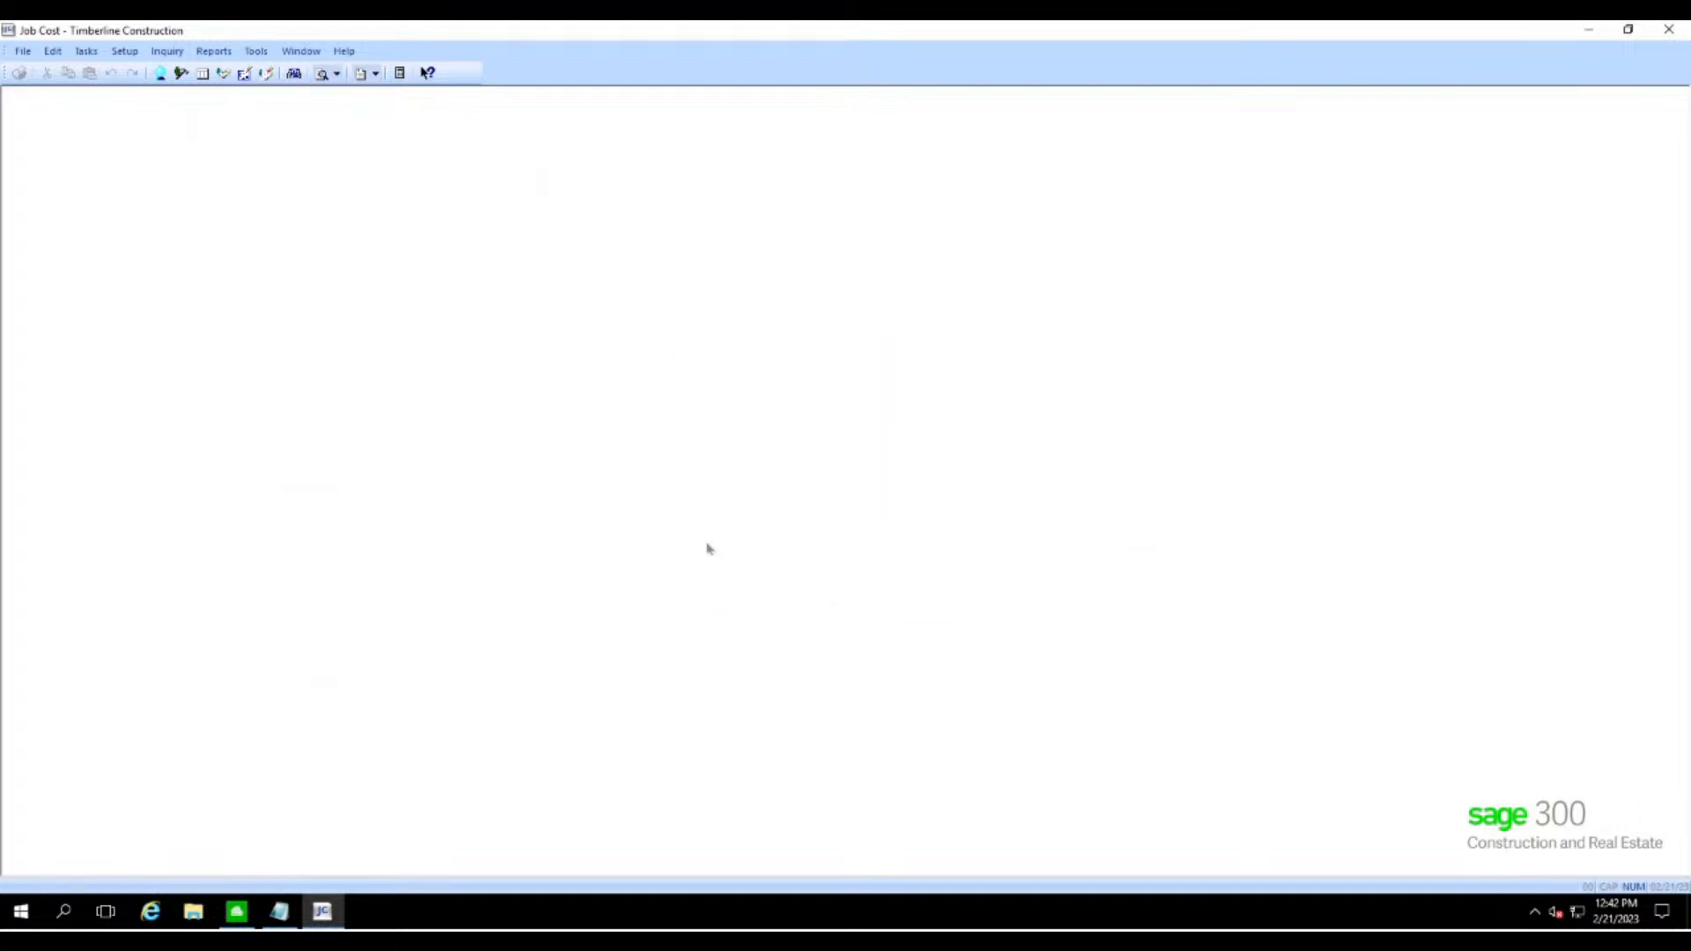
{"action": "left_click", "coordinate": [214, 51]}
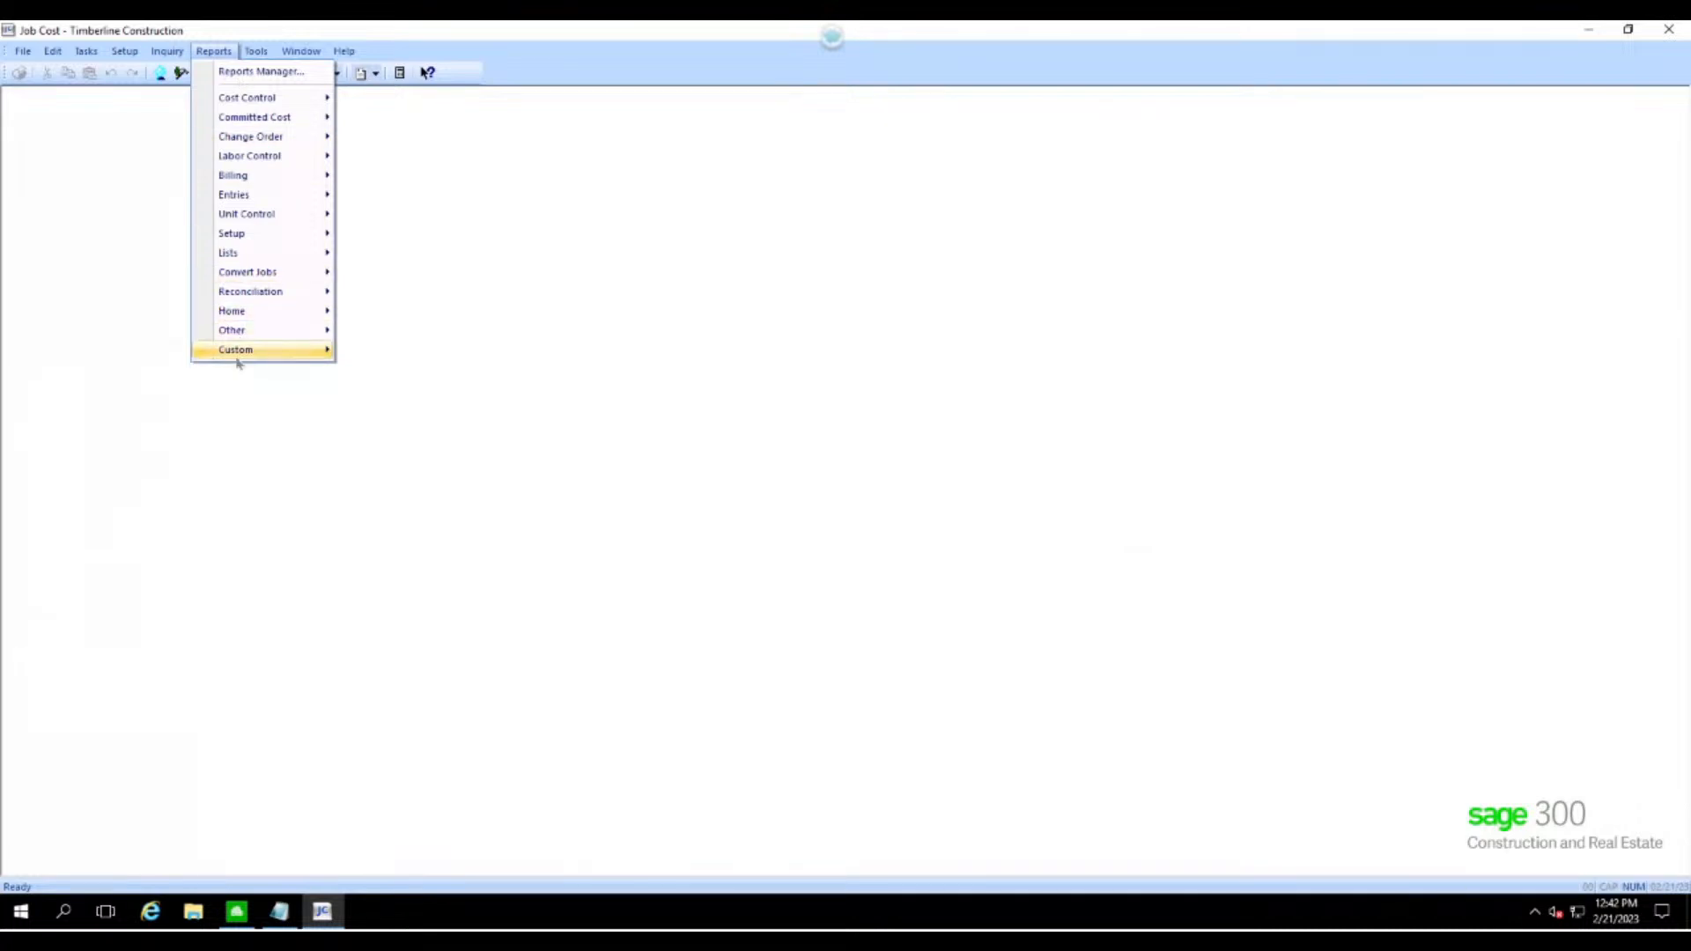
{"action": "mouse_move", "coordinate": [238, 352]}
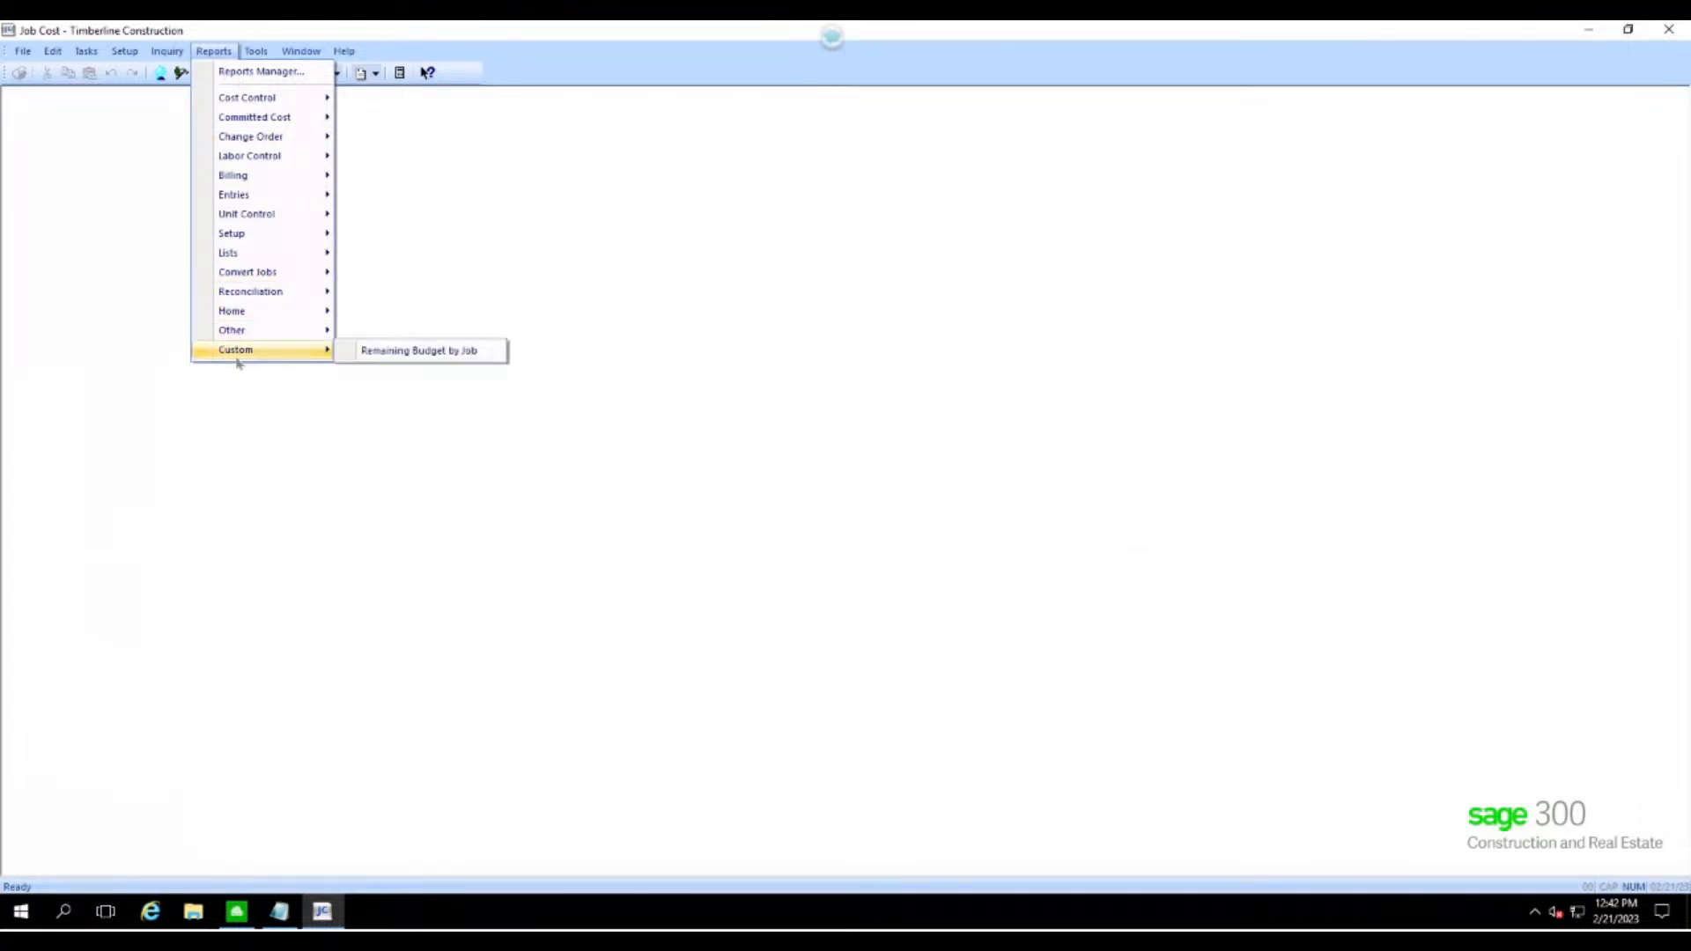
{"action": "left_click", "coordinate": [381, 352]}
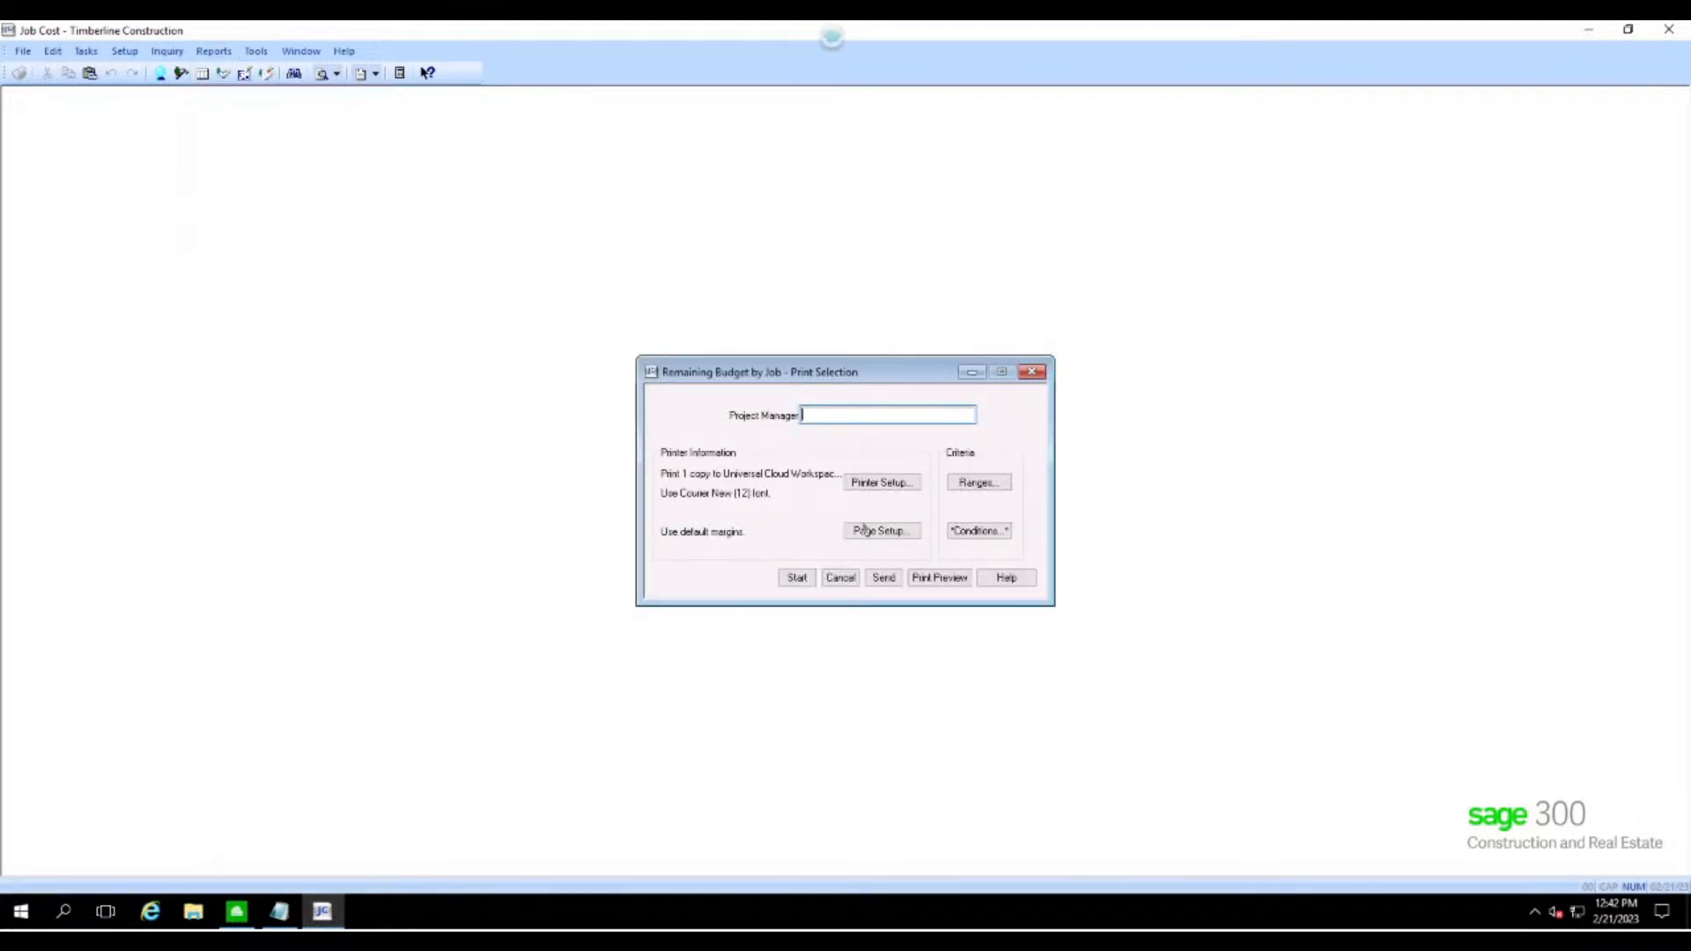
{"action": "left_click", "coordinate": [935, 579]}
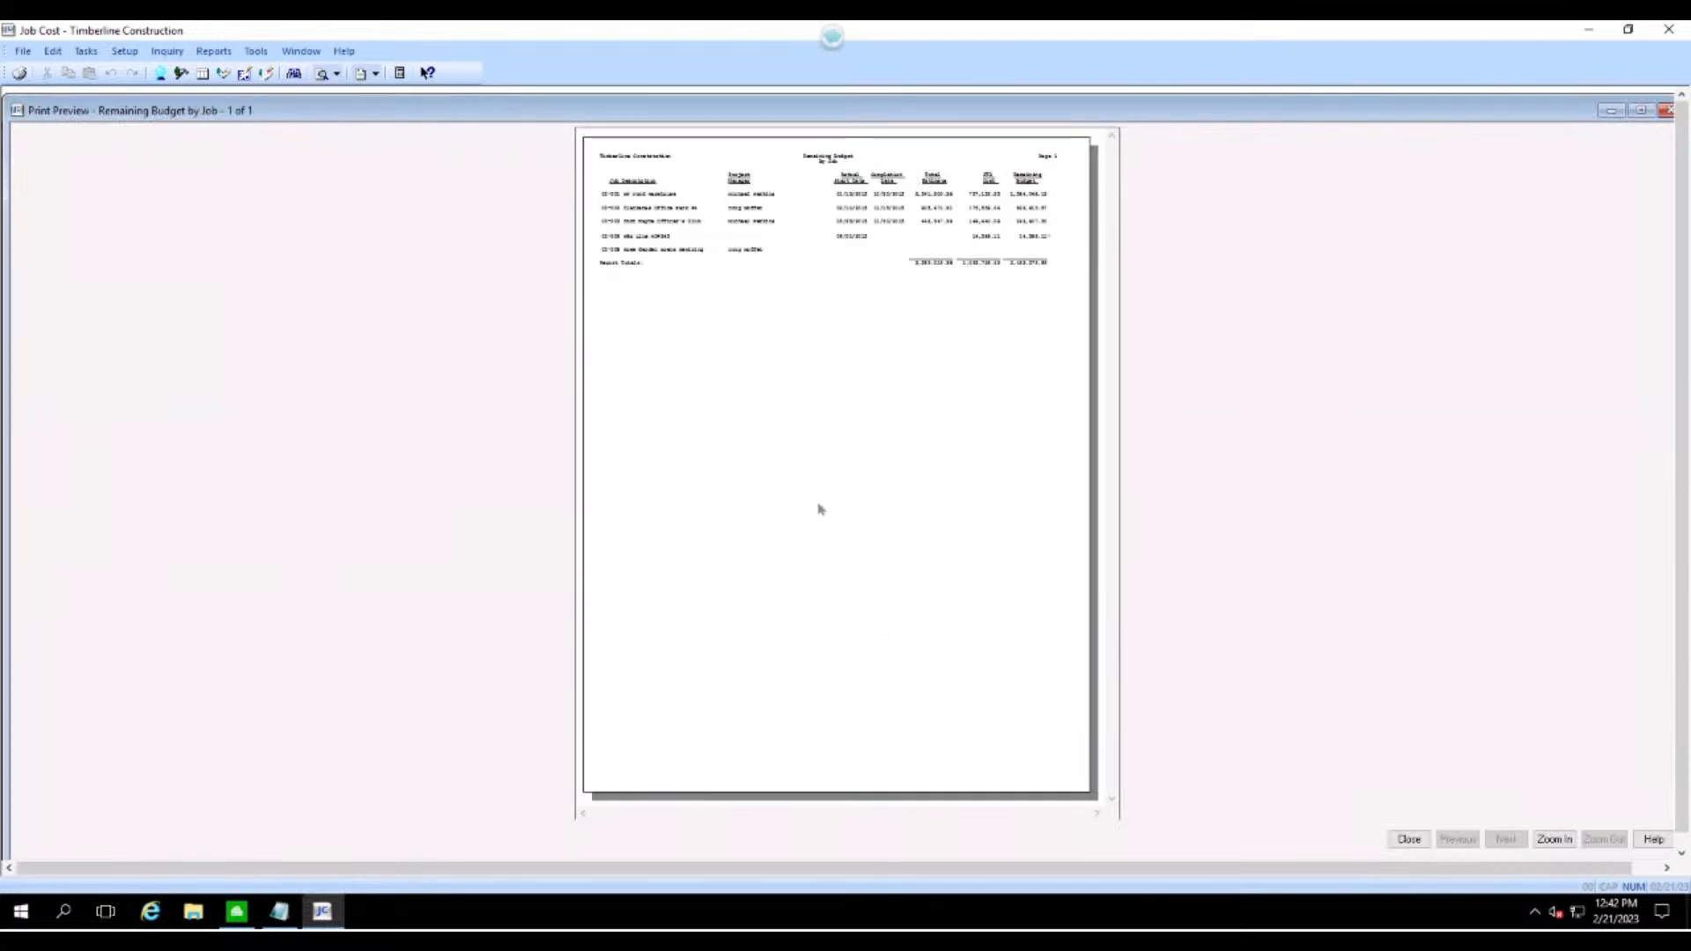
{"action": "left_click", "coordinate": [1554, 839]}
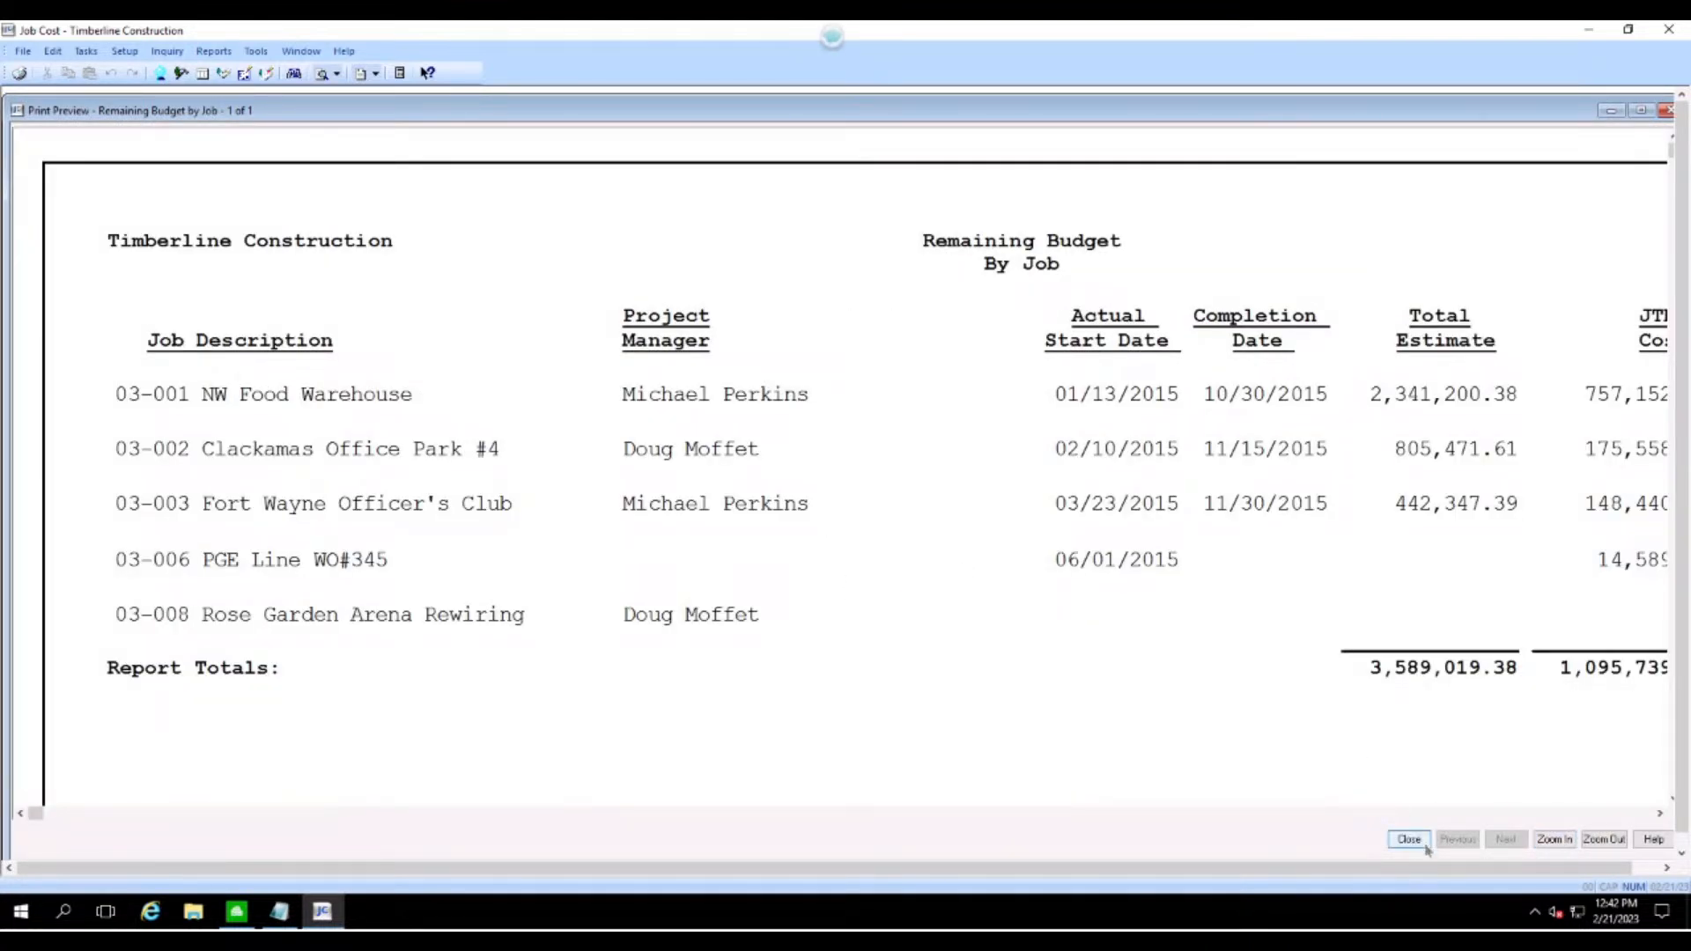
{"action": "left_click", "coordinate": [1604, 839]}
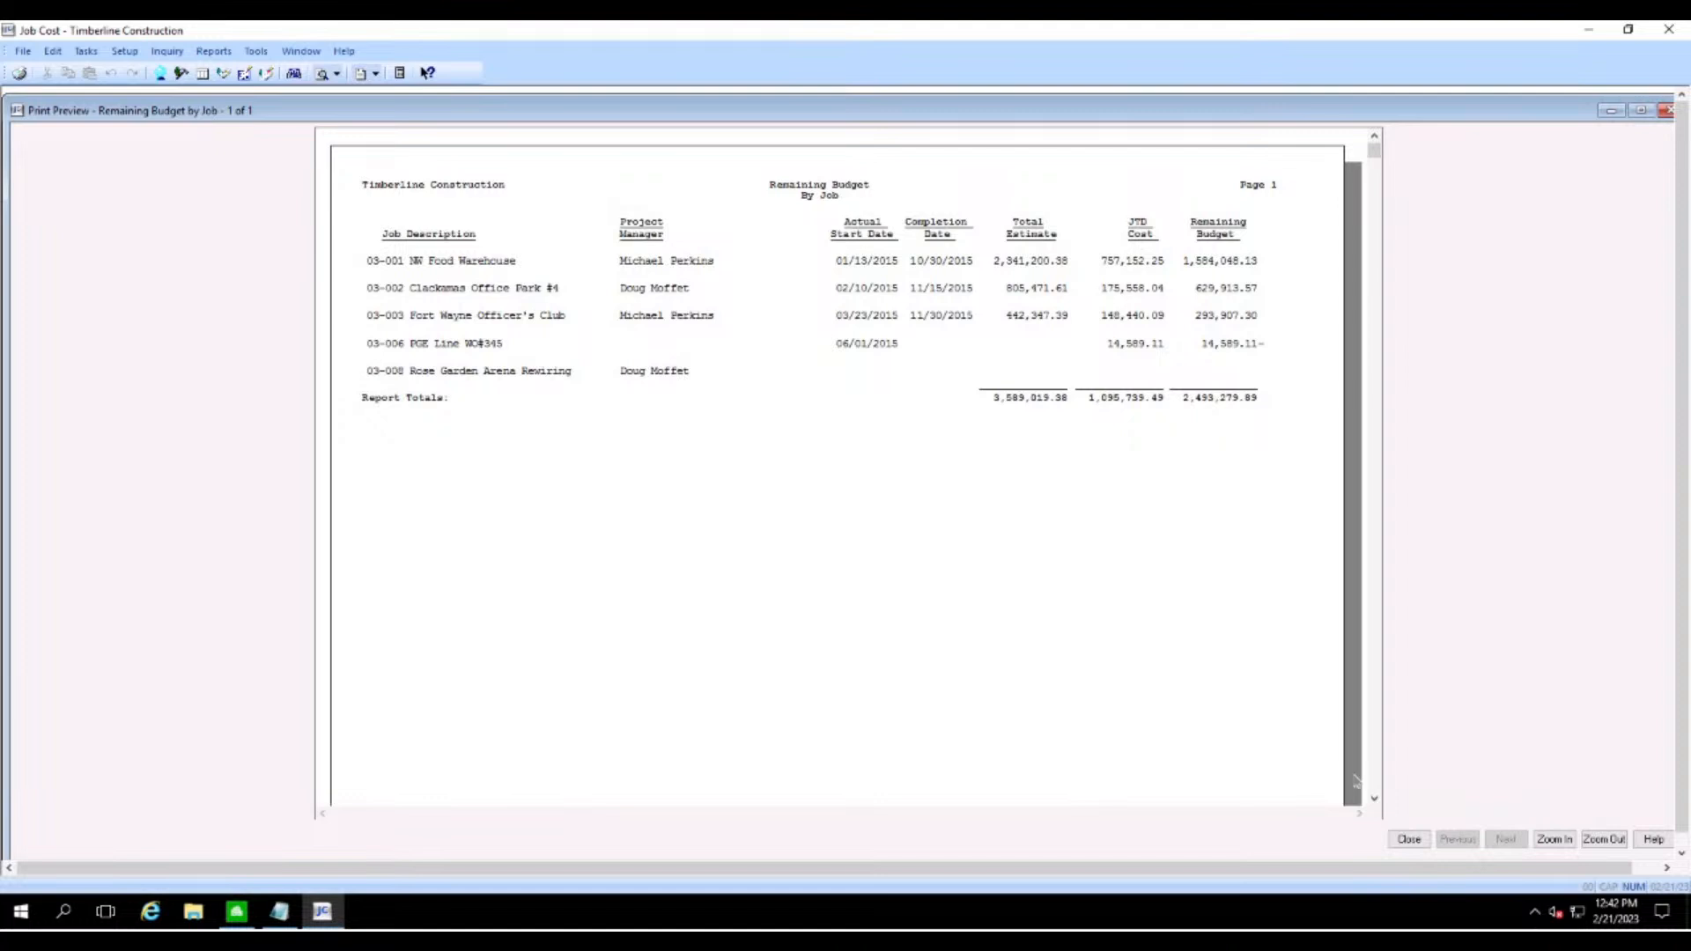
{"action": "left_click", "coordinate": [1411, 840]}
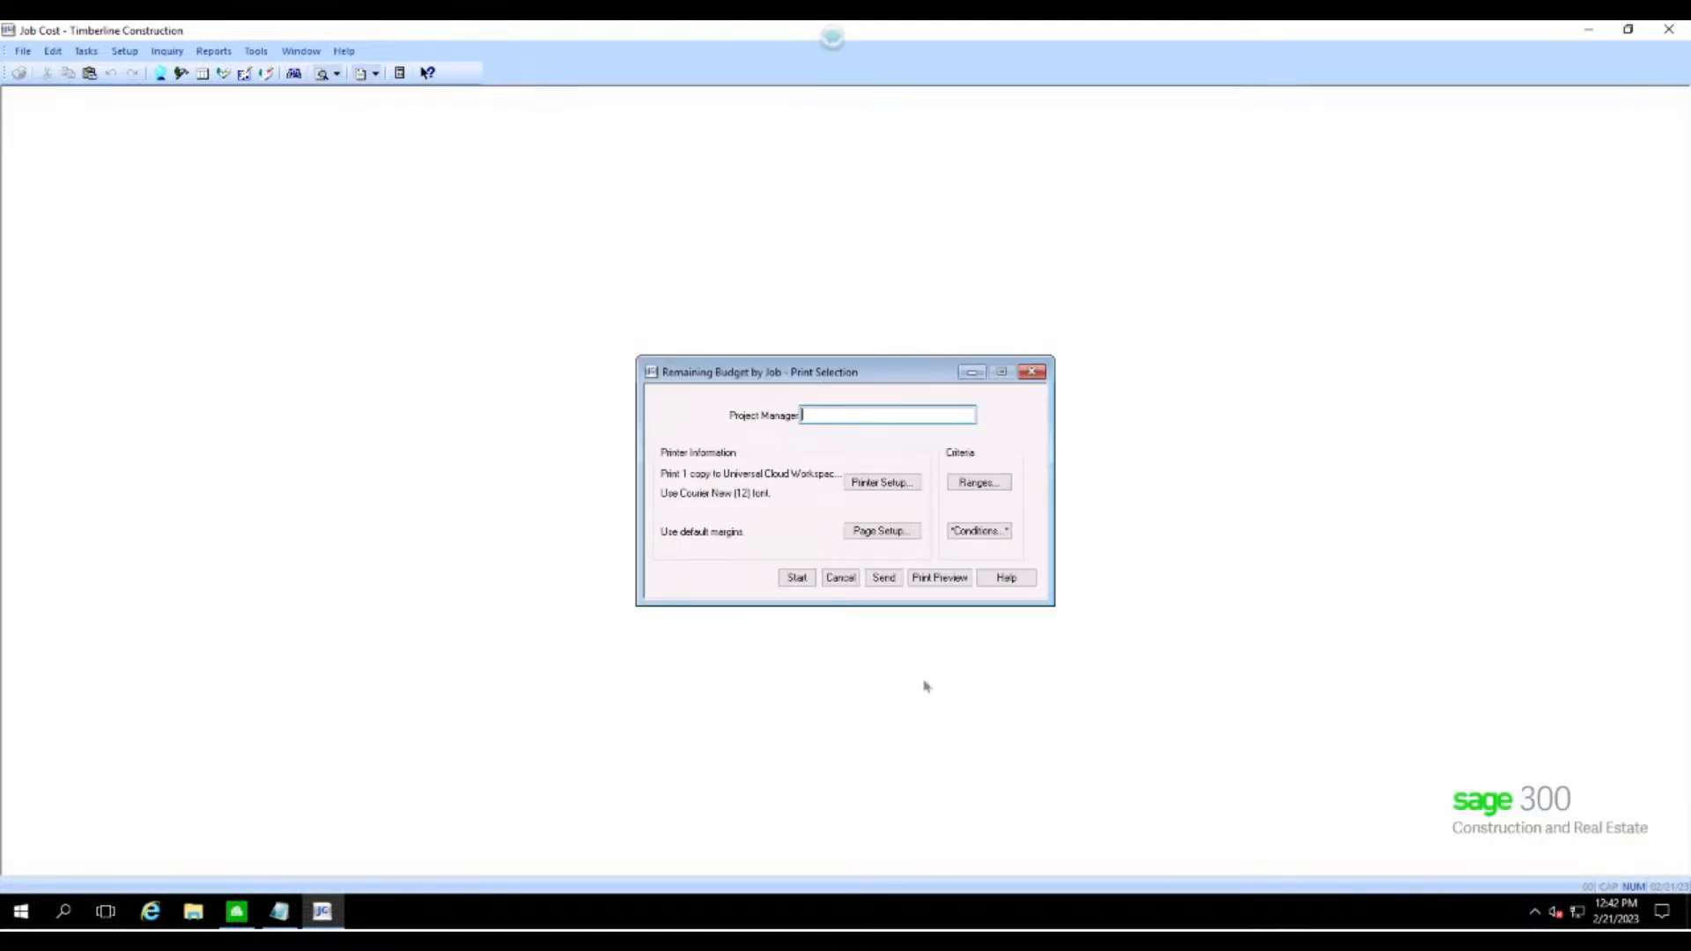
{"action": "left_click", "coordinate": [840, 583]}
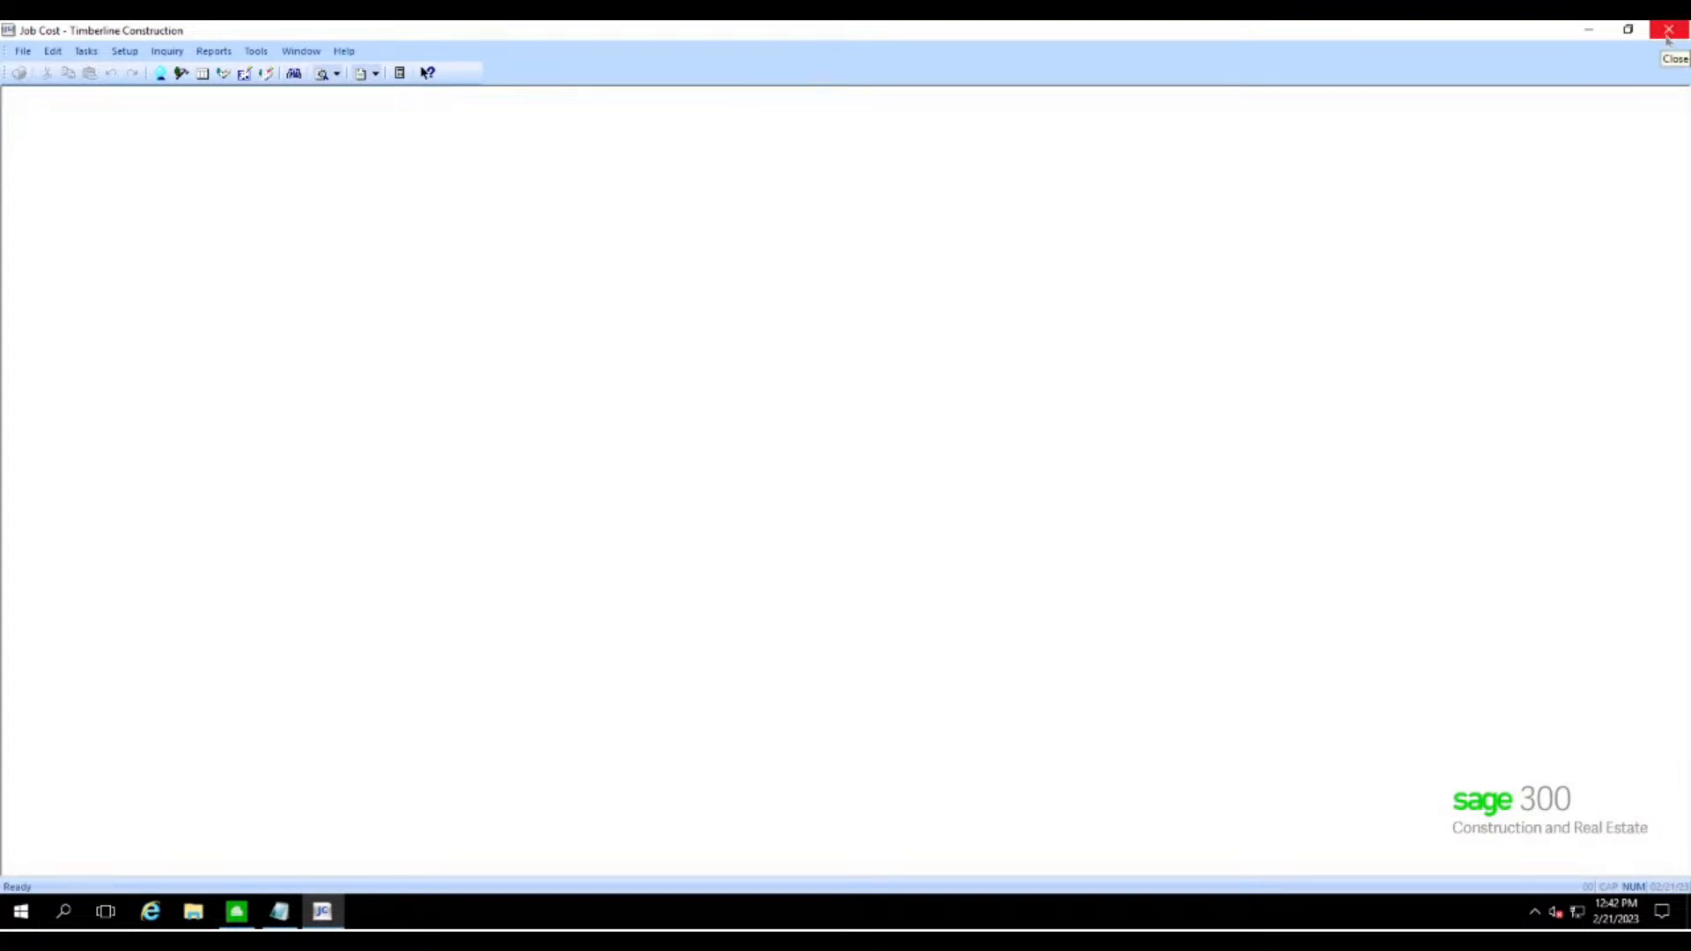
- Close Job Cost and go to Options > Security Administration's Role Setup
{"action": "left_click", "coordinate": [1667, 39]}
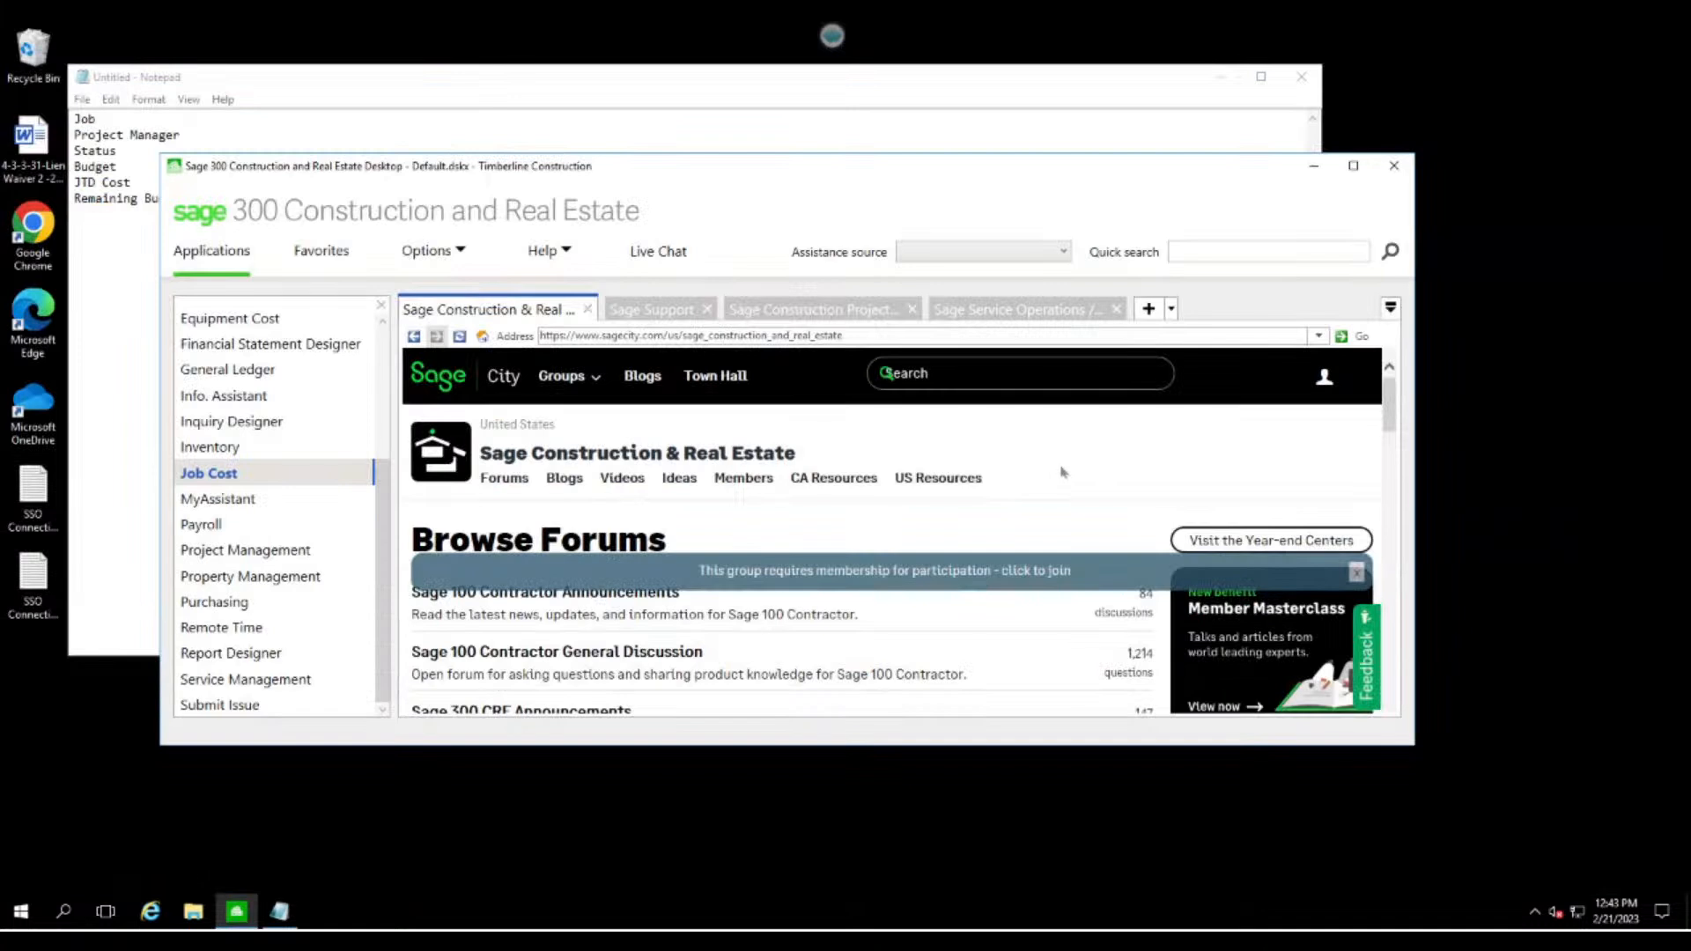
{"action": "left_click", "coordinate": [444, 256]}
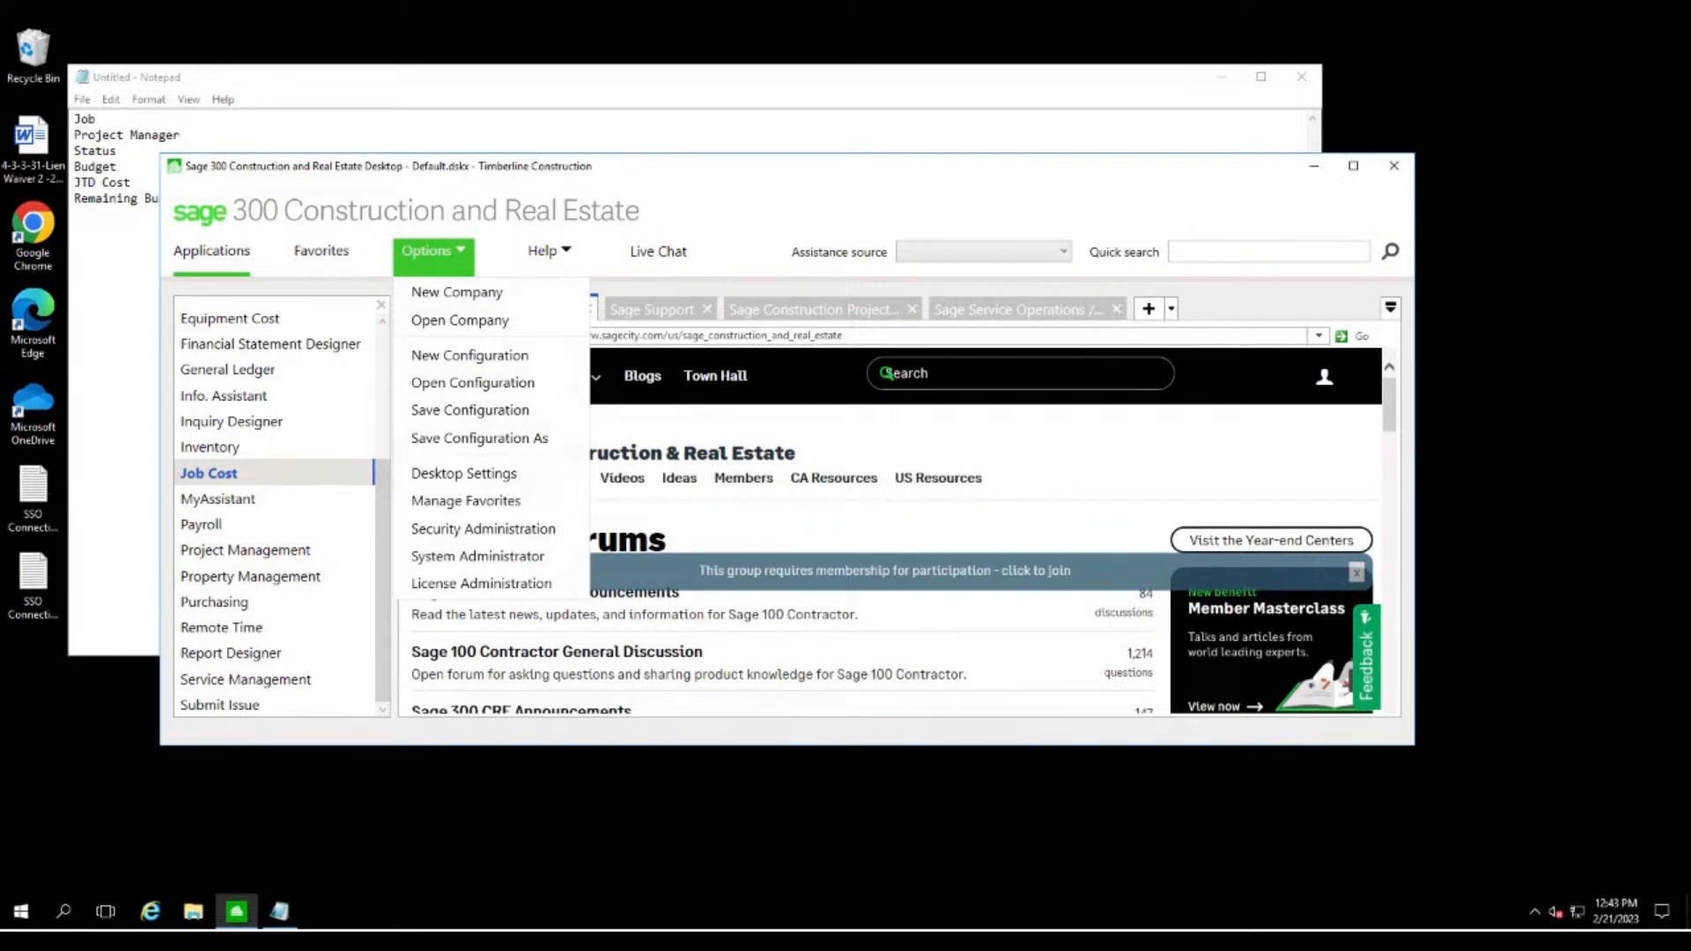
{"action": "left_click", "coordinate": [462, 537]}
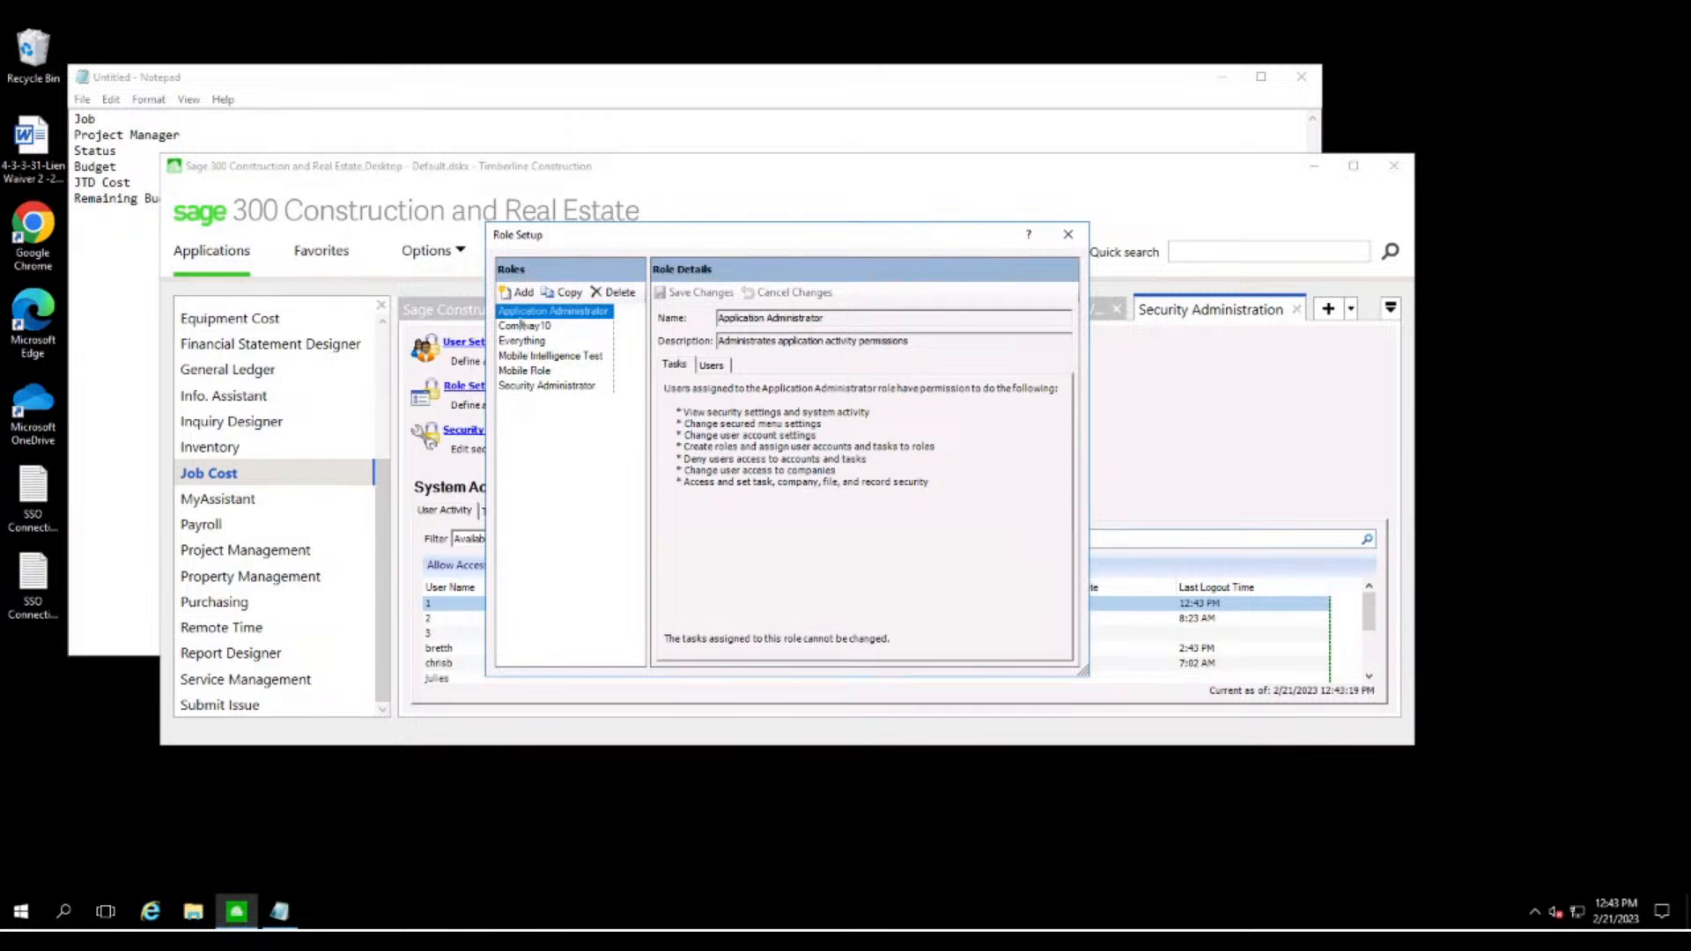
- For the Compnay10 role, tick Remaining Budget by Job under Reports and Inquiries > Reports > Job Cost Reports
{"action": "left_click", "coordinate": [533, 373]}
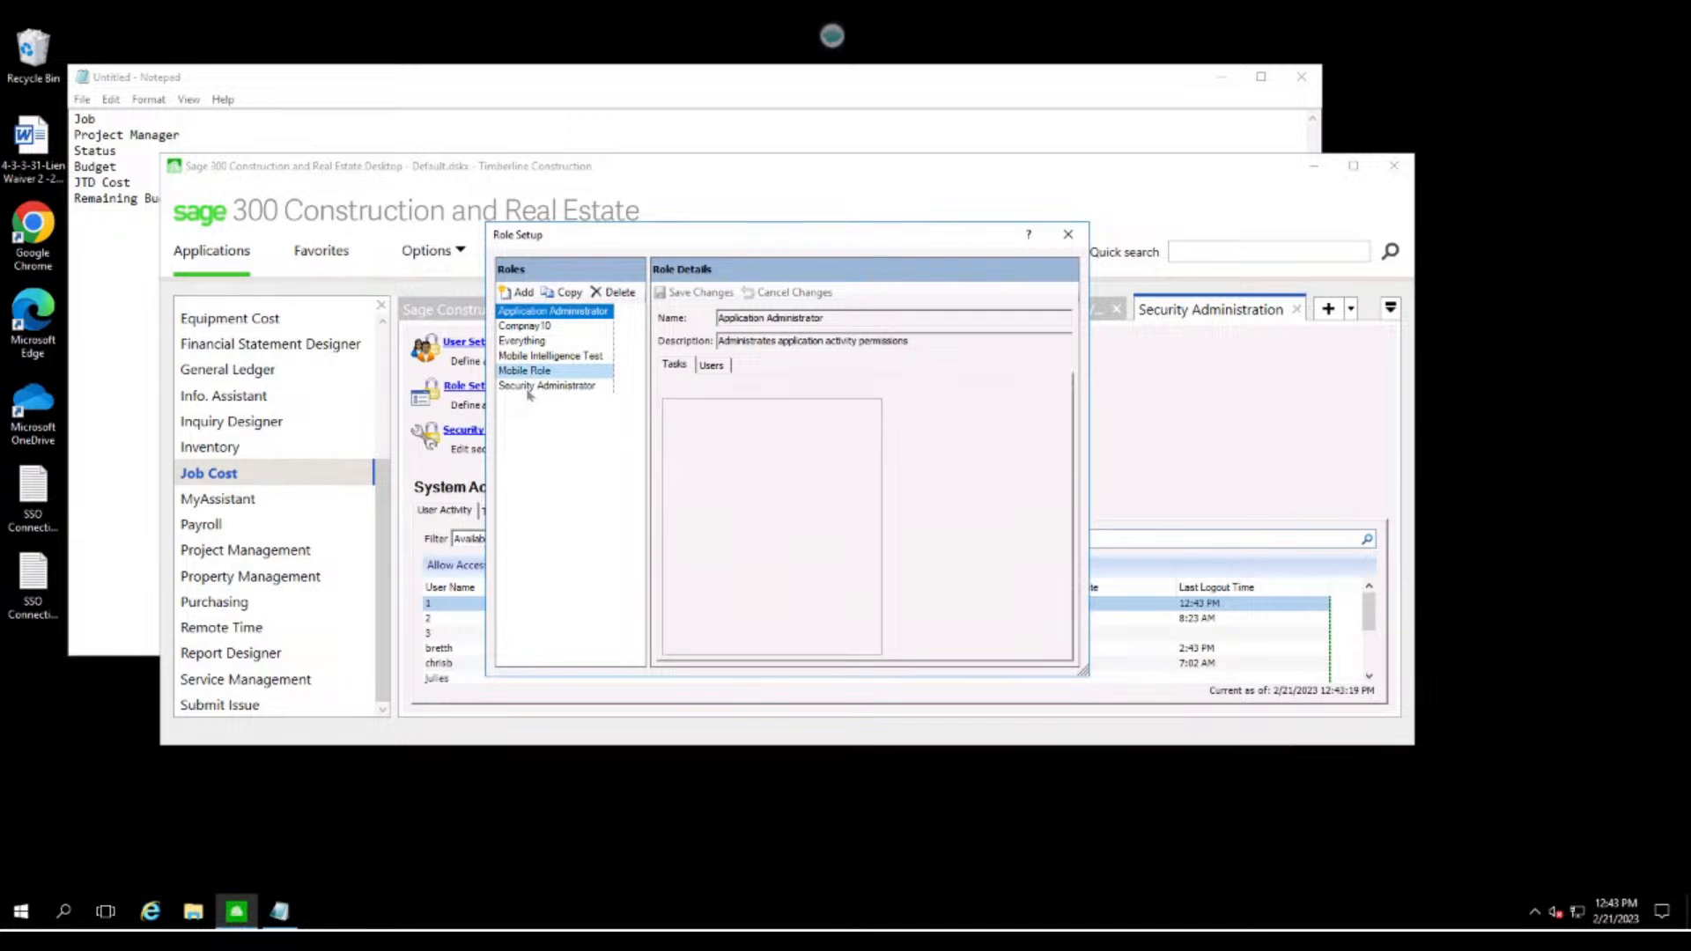
{"action": "left_click", "coordinate": [525, 326]}
{"action": "left_click", "coordinate": [672, 407]}
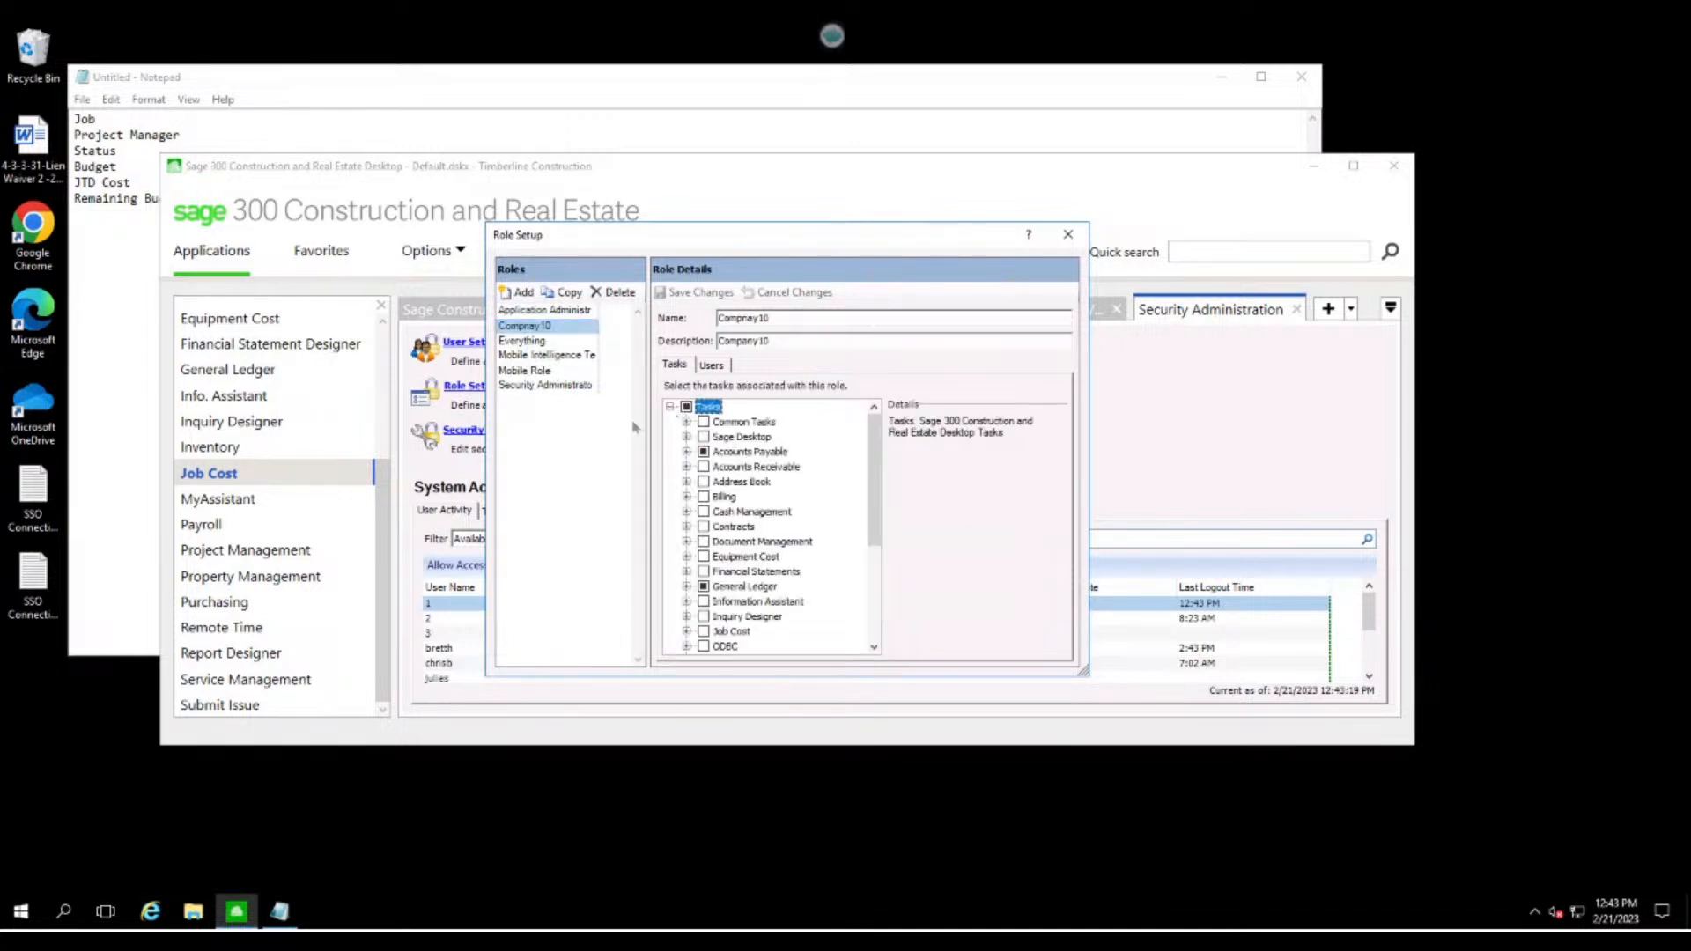
{"action": "left_click_drag", "start_coordinate": [875, 477], "coordinate": [876, 572]}
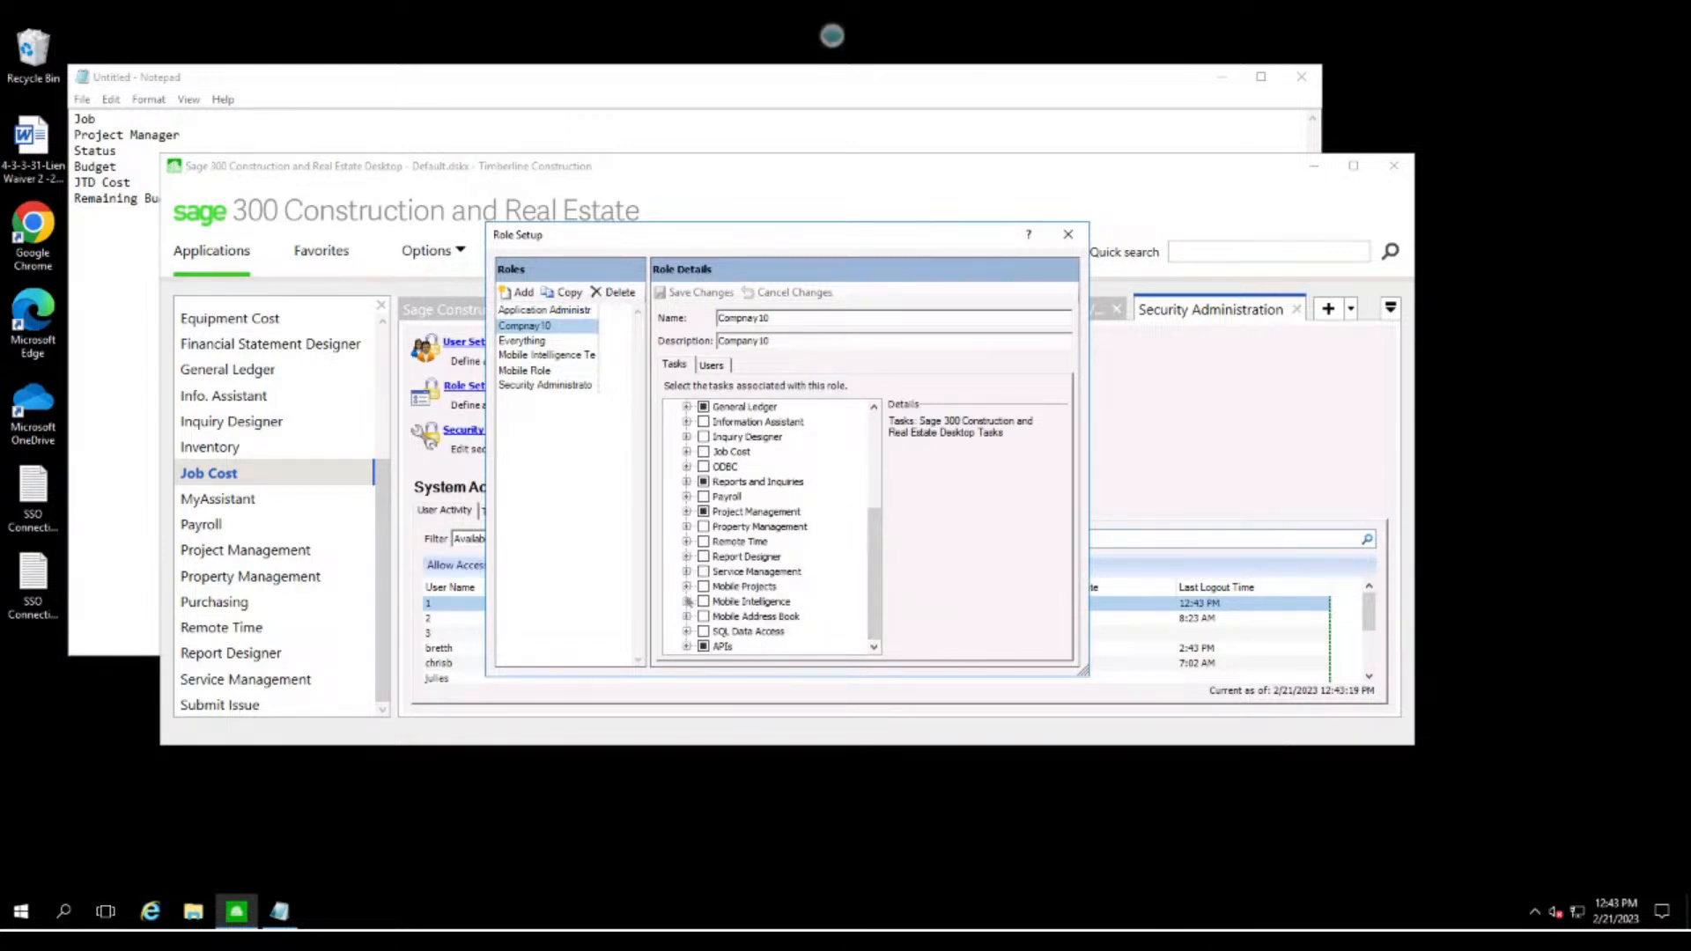
{"action": "left_click", "coordinate": [687, 483]}
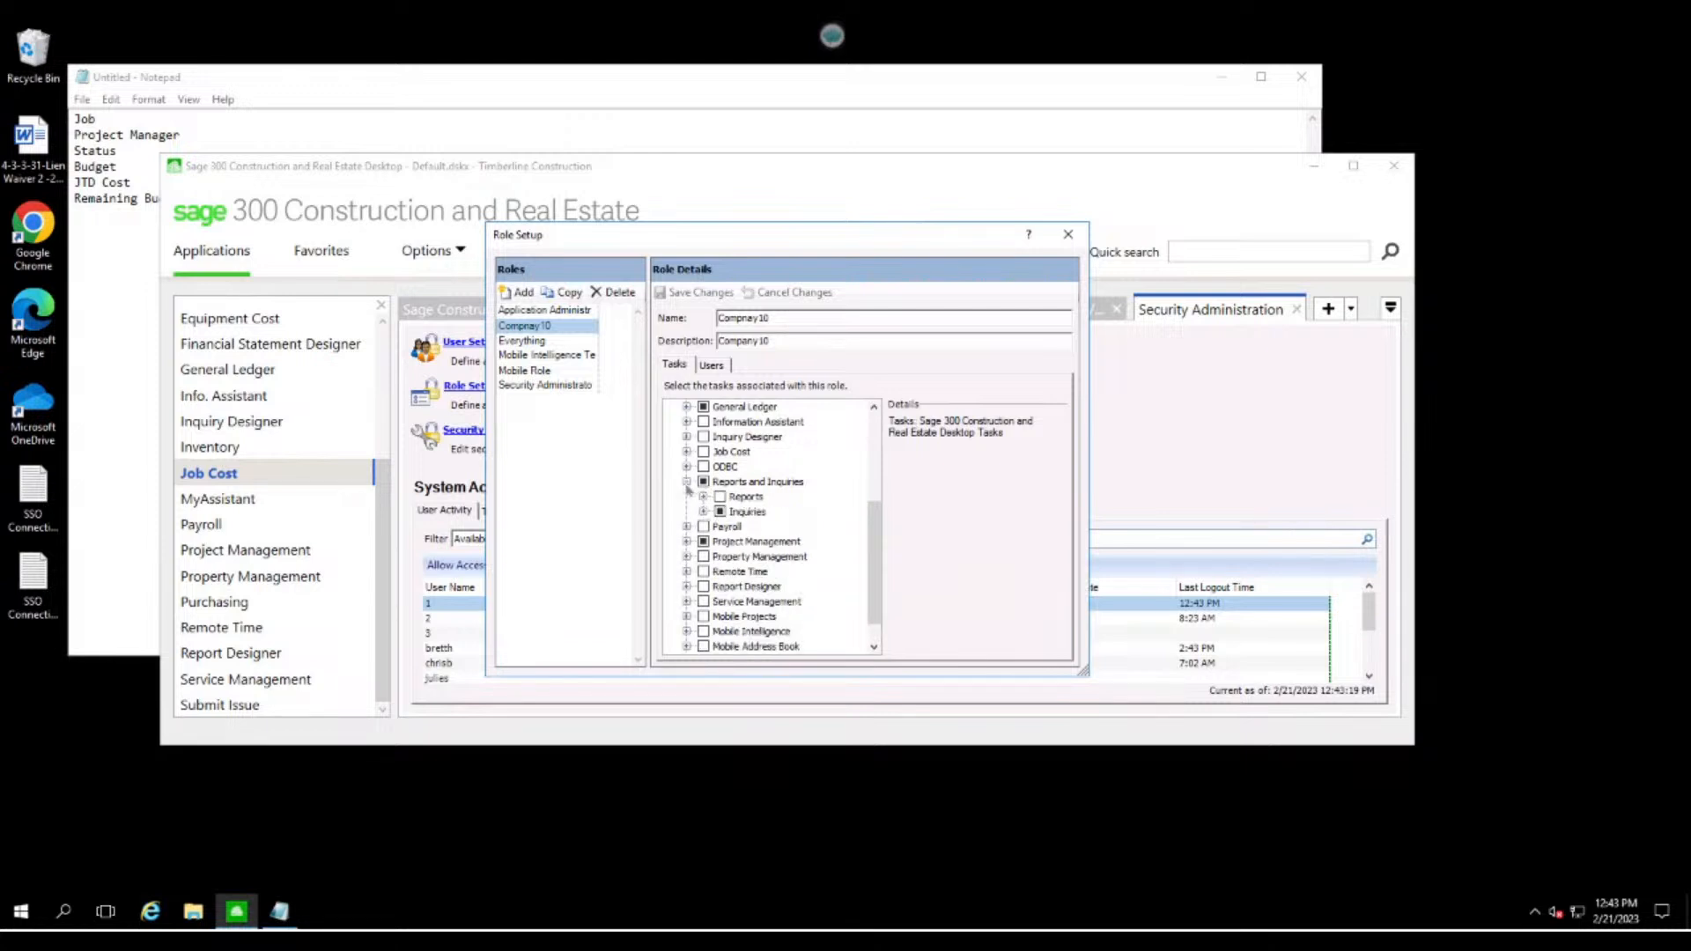
{"action": "left_click", "coordinate": [703, 497]}
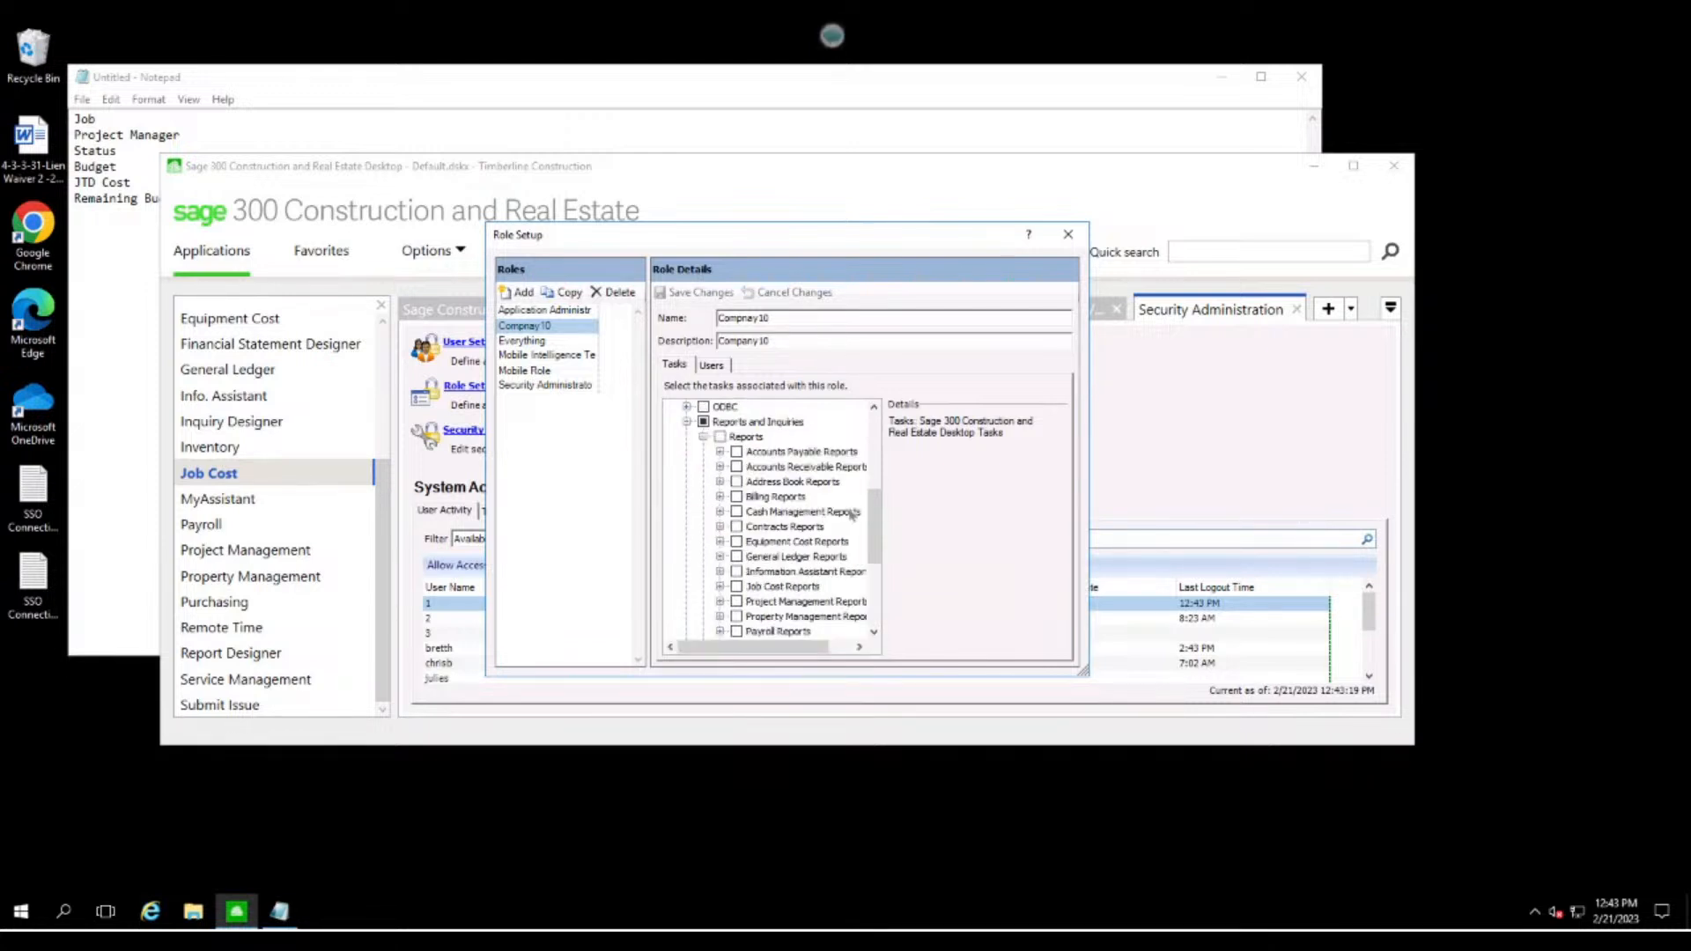
{"action": "left_click_drag", "start_coordinate": [871, 513], "coordinate": [872, 529]}
{"action": "left_click", "coordinate": [720, 511]}
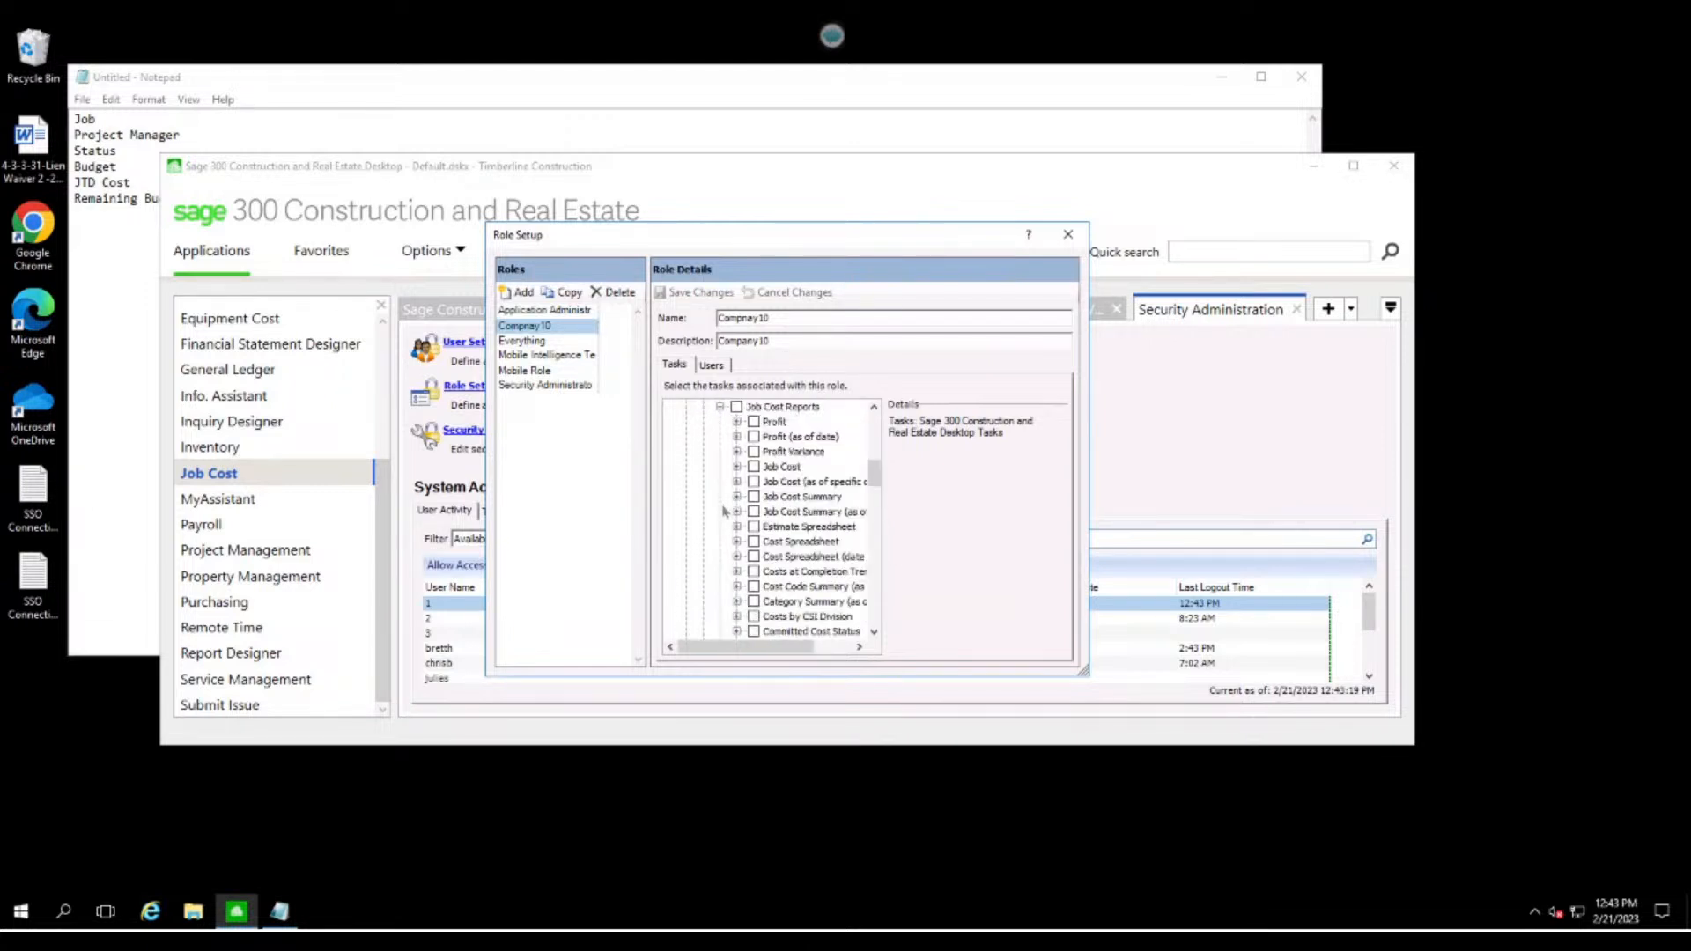
{"action": "left_click_drag", "start_coordinate": [877, 474], "coordinate": [868, 596]}
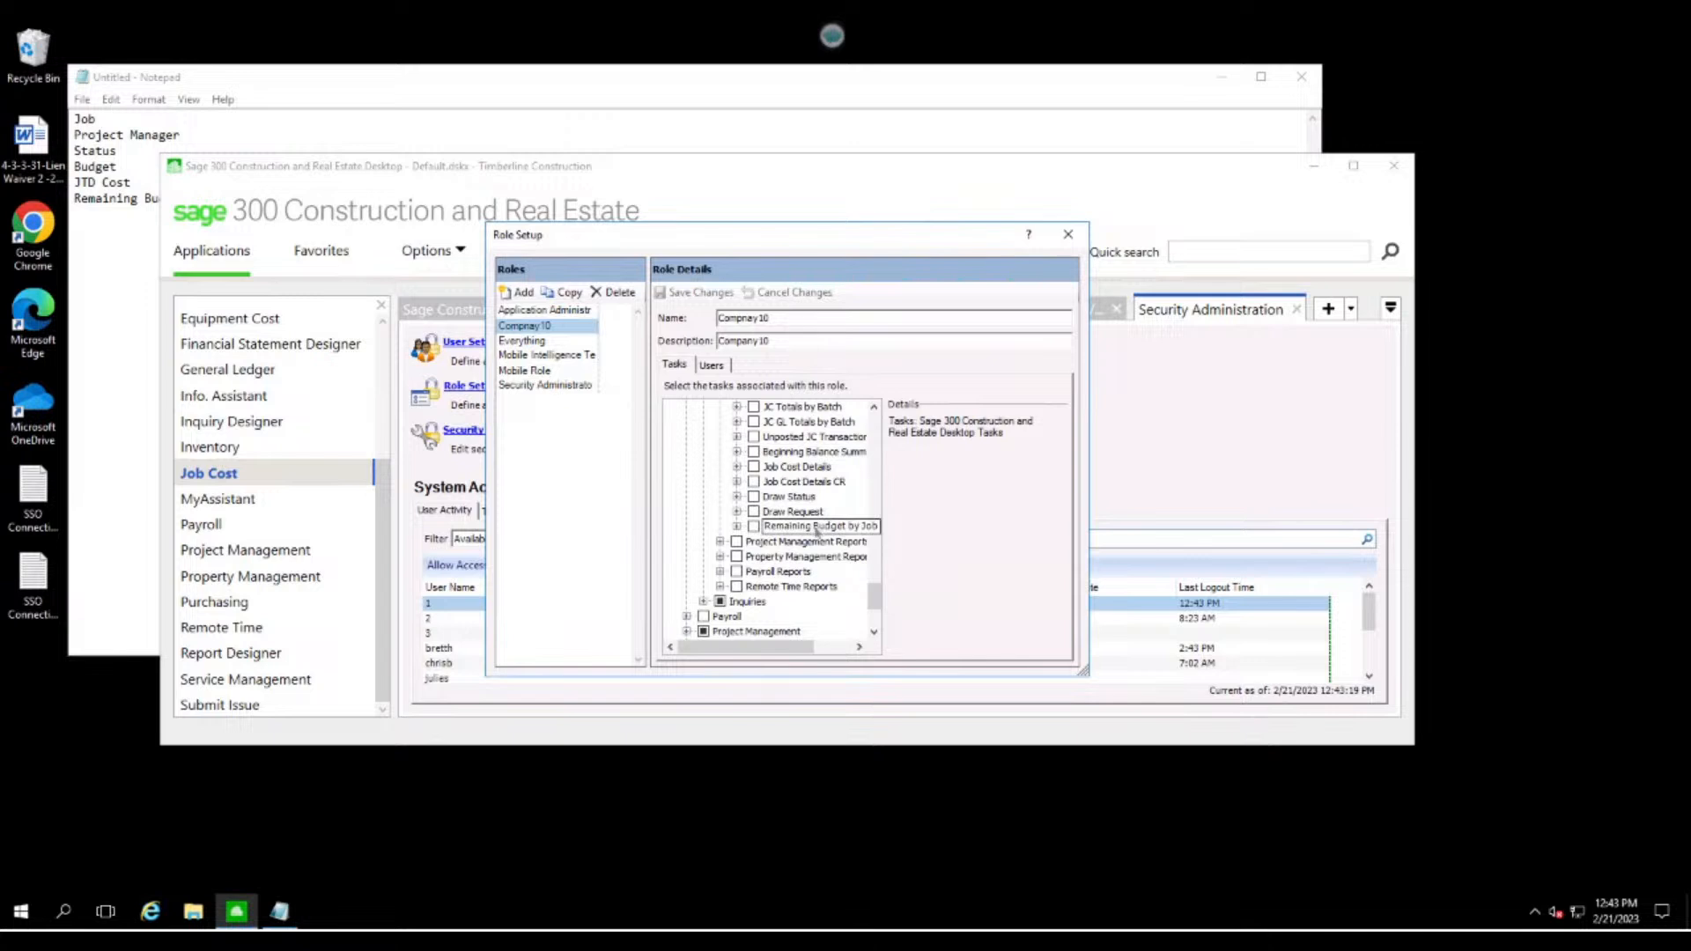
{"action": "left_click", "coordinate": [754, 527]}
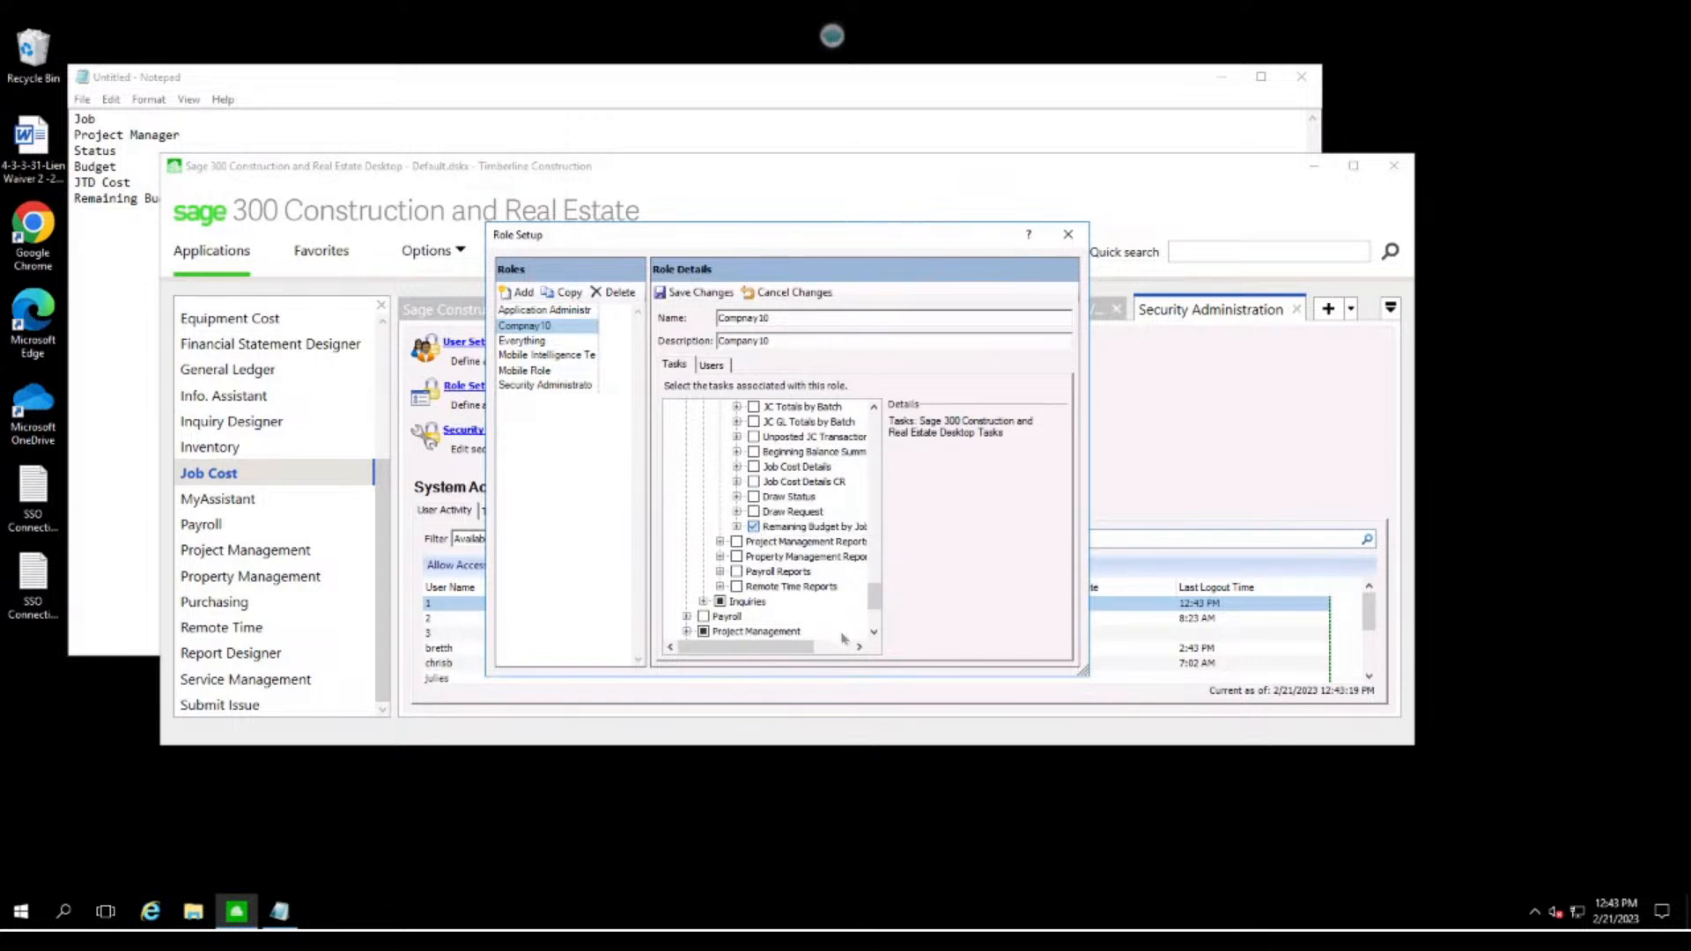